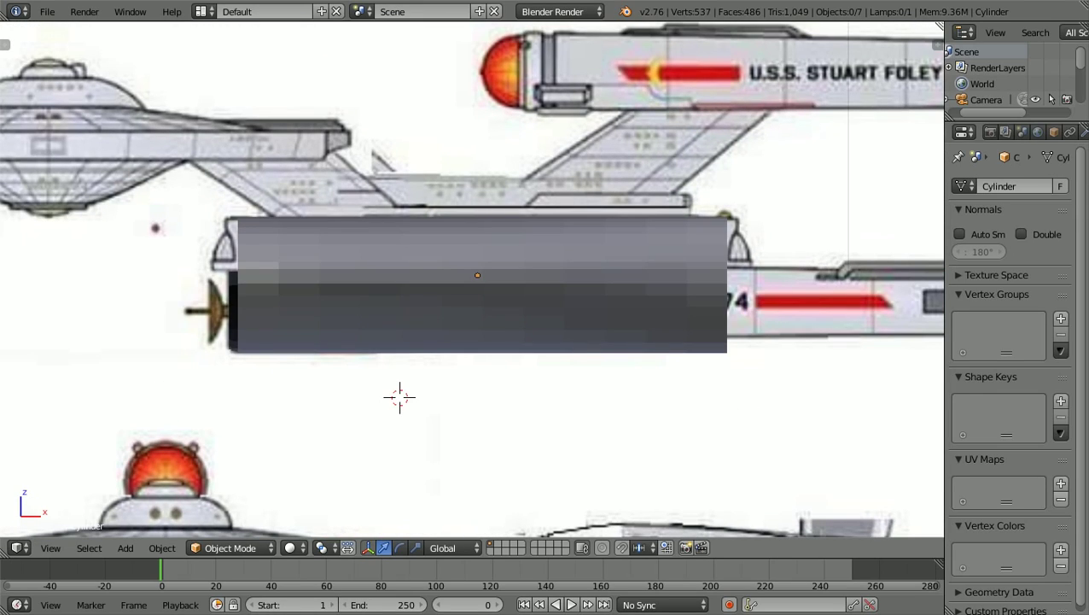
Reset the 3D cursor to the scene origin and fit all objects in the front view.
{"action": "scroll", "coordinate": [473, 279], "scroll_direction": "down", "scroll_amount": 8, "text": "ctrl"}
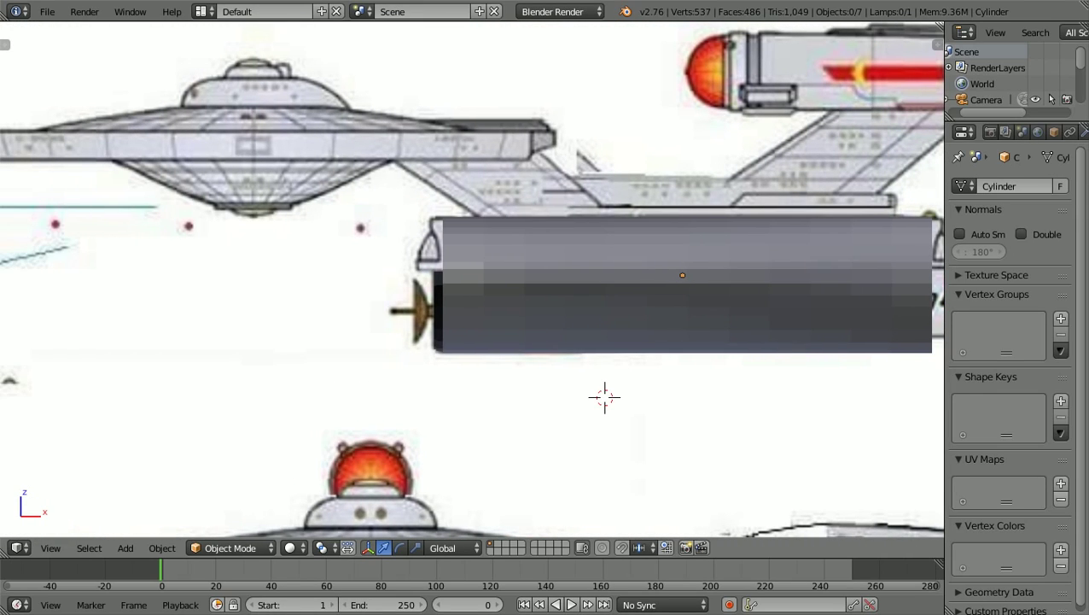
{"action": "scroll", "coordinate": [582, 376], "scroll_direction": "down", "scroll_amount": 1}
{"action": "scroll", "coordinate": [937, 27], "scroll_direction": "down", "scroll_amount": 2}
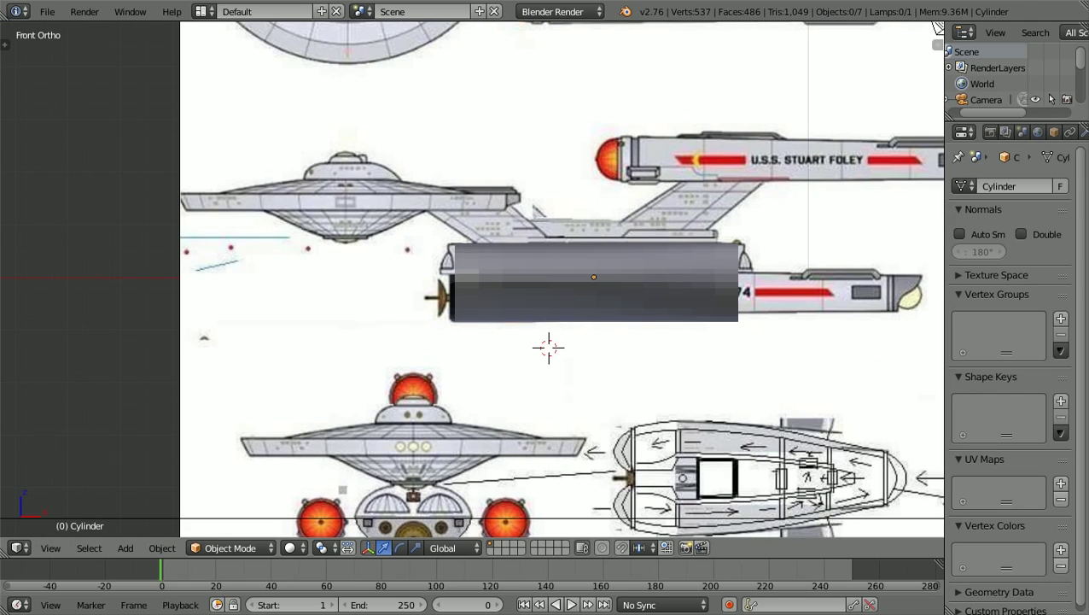
{"action": "scroll", "coordinate": [937, 26], "scroll_direction": "down", "scroll_amount": 1}
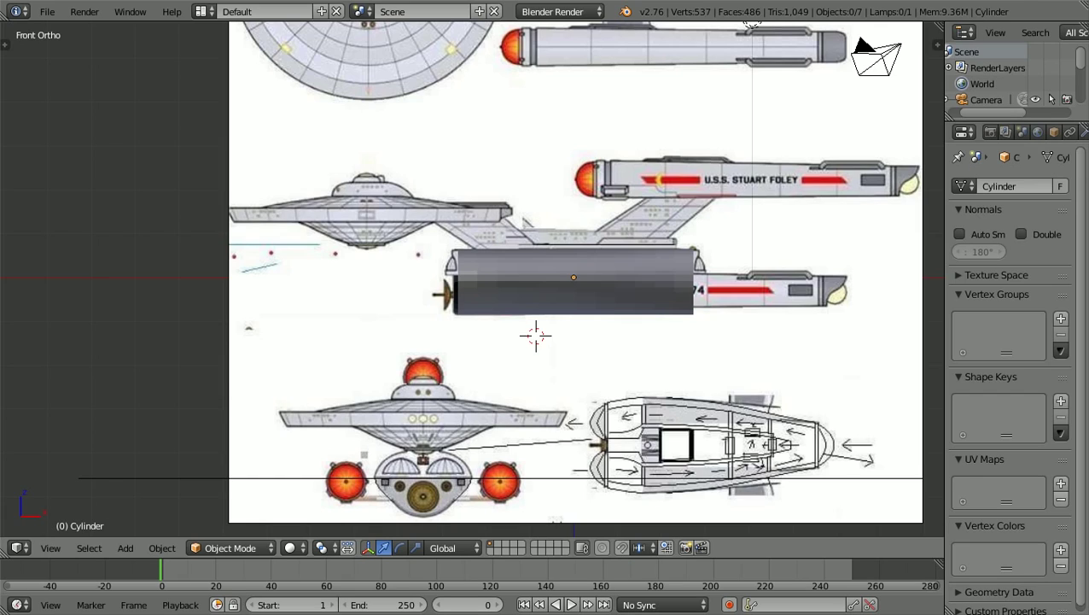
{"action": "key", "text": "shift+c"}
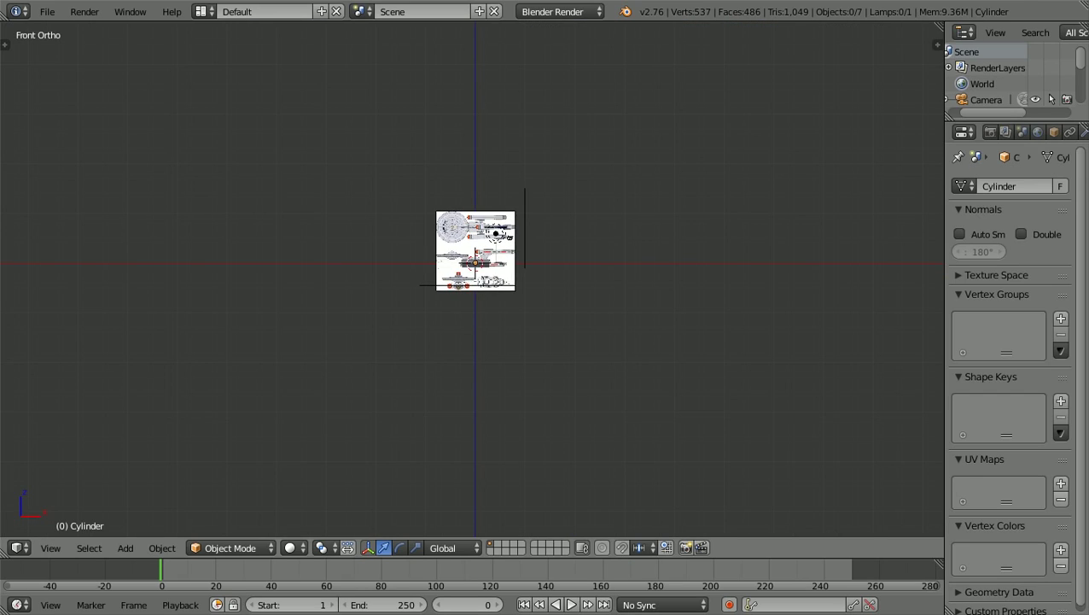
Examine the cylinder's front end against the side-view blueprint of the starship's lower hull.
{"action": "scroll", "coordinate": [472, 278], "scroll_direction": "up", "scroll_amount": 10}
{"action": "scroll", "coordinate": [472, 278], "scroll_direction": "up", "scroll_amount": 10, "text": "shift"}
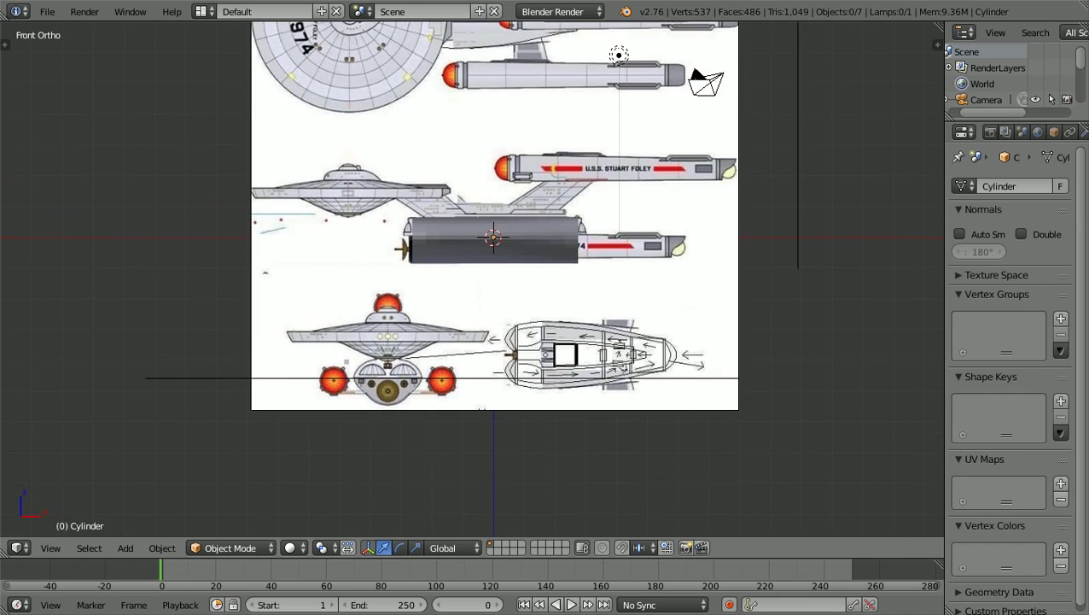
{"action": "scroll", "coordinate": [472, 279], "scroll_direction": "up", "scroll_amount": 3}
{"action": "scroll", "coordinate": [472, 279], "scroll_direction": "down", "scroll_amount": 6, "text": "shift"}
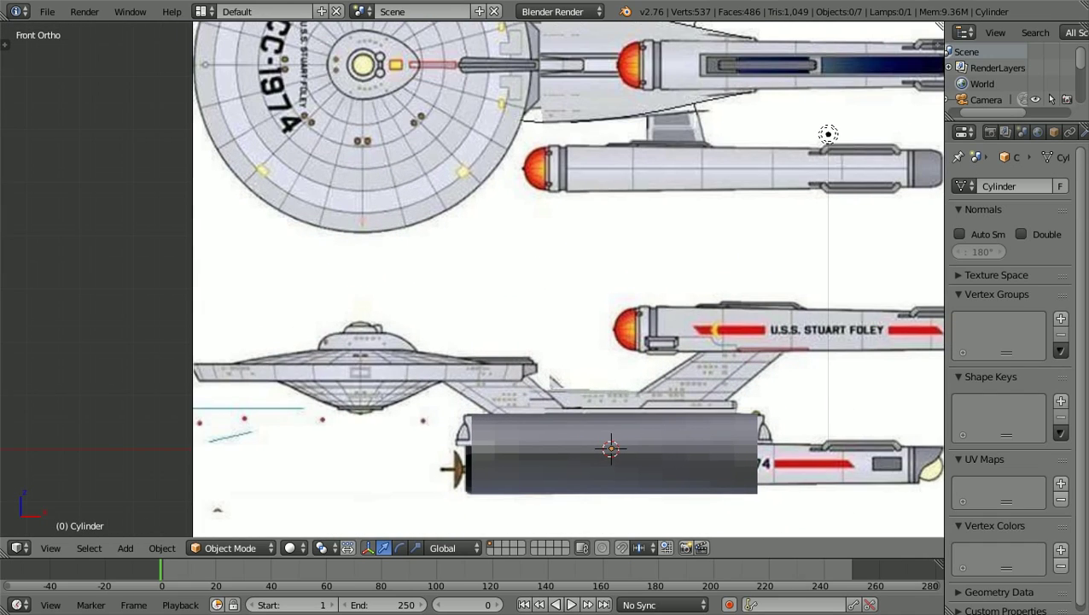
{"action": "scroll", "coordinate": [472, 278], "scroll_direction": "up", "scroll_amount": 5}
{"action": "scroll", "coordinate": [472, 279], "scroll_direction": "up", "scroll_amount": 12, "text": "shift"}
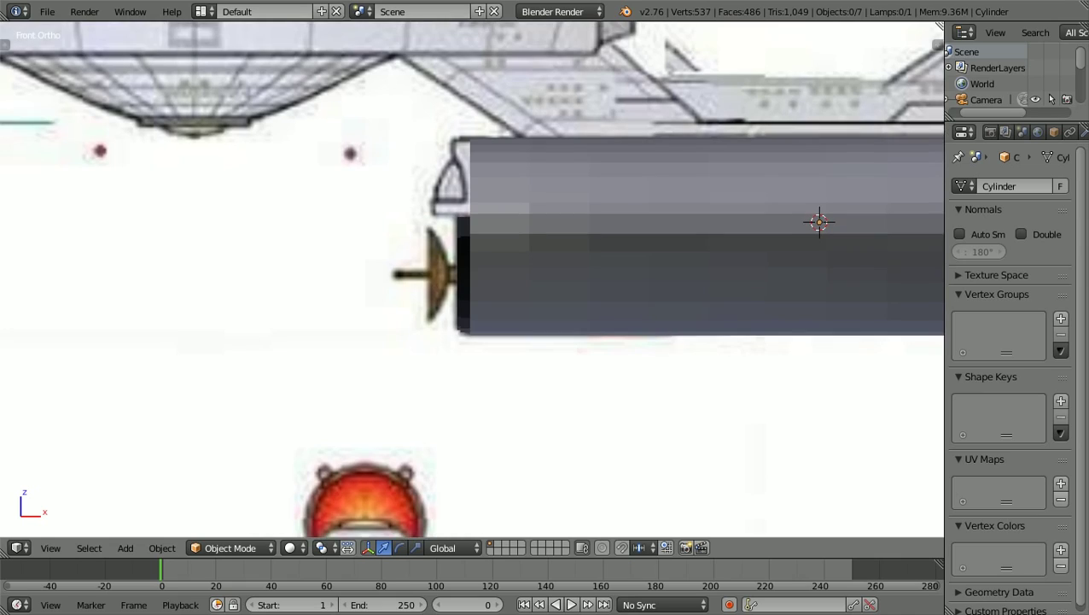
{"action": "scroll", "coordinate": [472, 279], "scroll_direction": "up", "scroll_amount": 5, "text": "ctrl"}
{"action": "scroll", "coordinate": [472, 278], "scroll_direction": "up", "scroll_amount": 1}
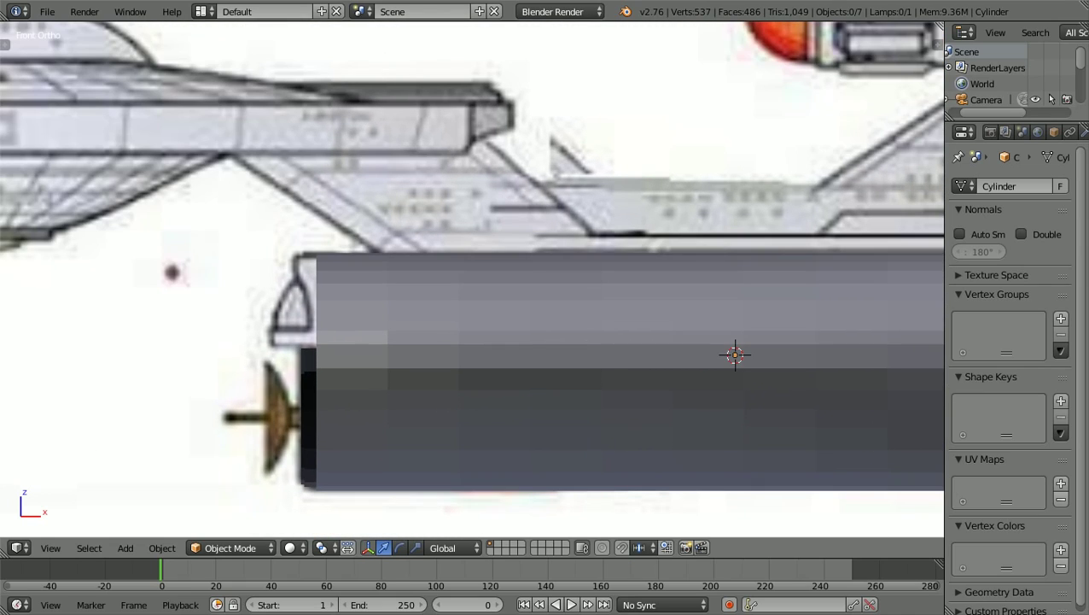
{"action": "scroll", "coordinate": [472, 279], "scroll_direction": "up", "scroll_amount": 2, "text": "ctrl"}
{"action": "scroll", "coordinate": [472, 279], "scroll_direction": "up", "scroll_amount": 3, "text": "ctrl"}
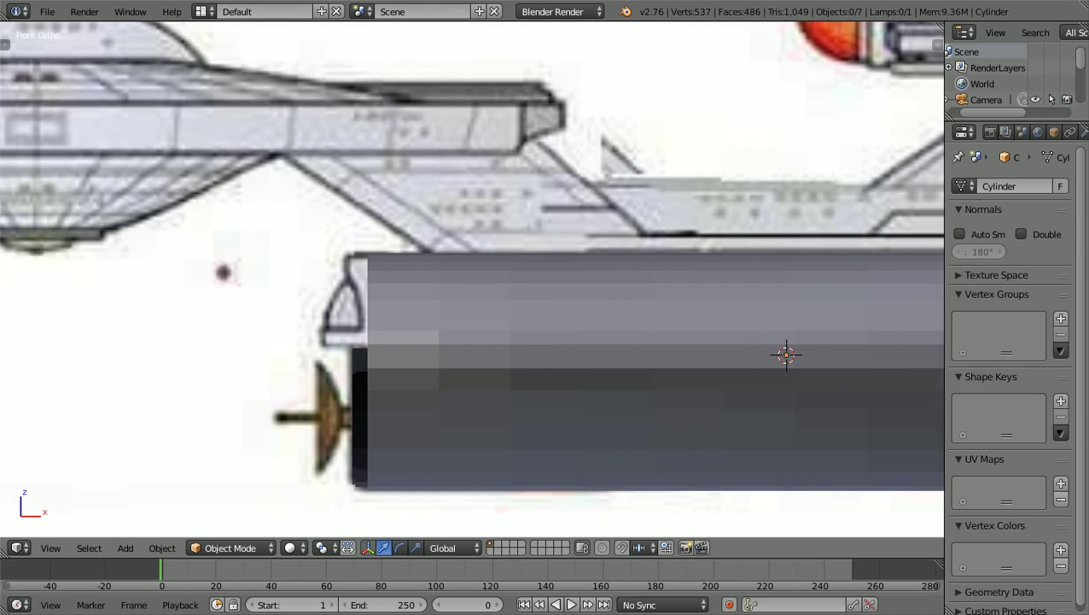
{"action": "scroll", "coordinate": [472, 279], "scroll_direction": "up", "scroll_amount": 2}
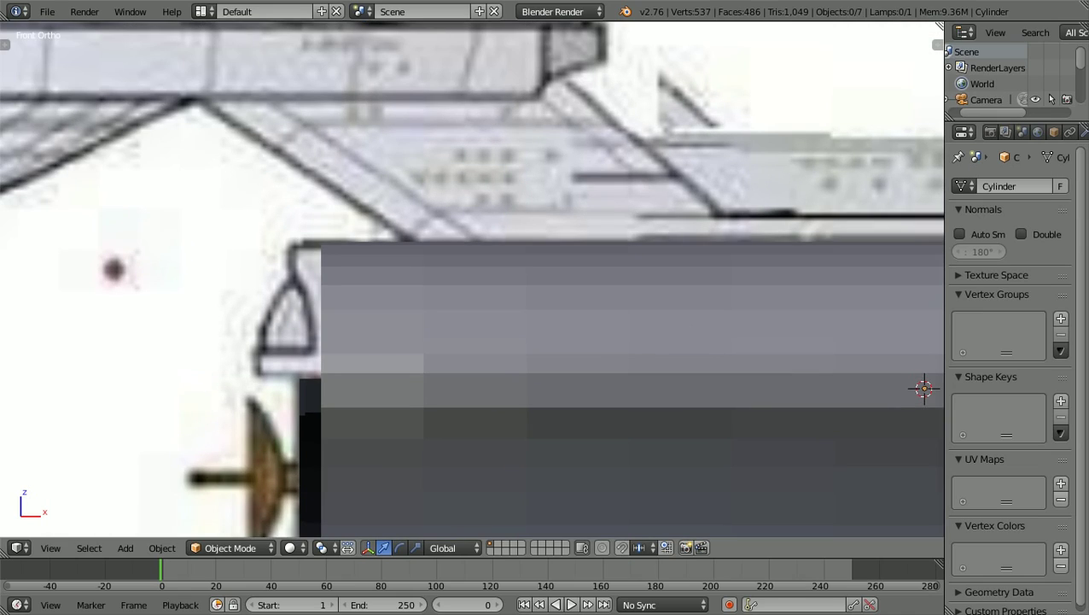
{"action": "scroll", "coordinate": [472, 278], "scroll_direction": "up", "scroll_amount": 2, "text": "ctrl"}
{"action": "scroll", "coordinate": [472, 279], "scroll_direction": "down", "scroll_amount": 2}
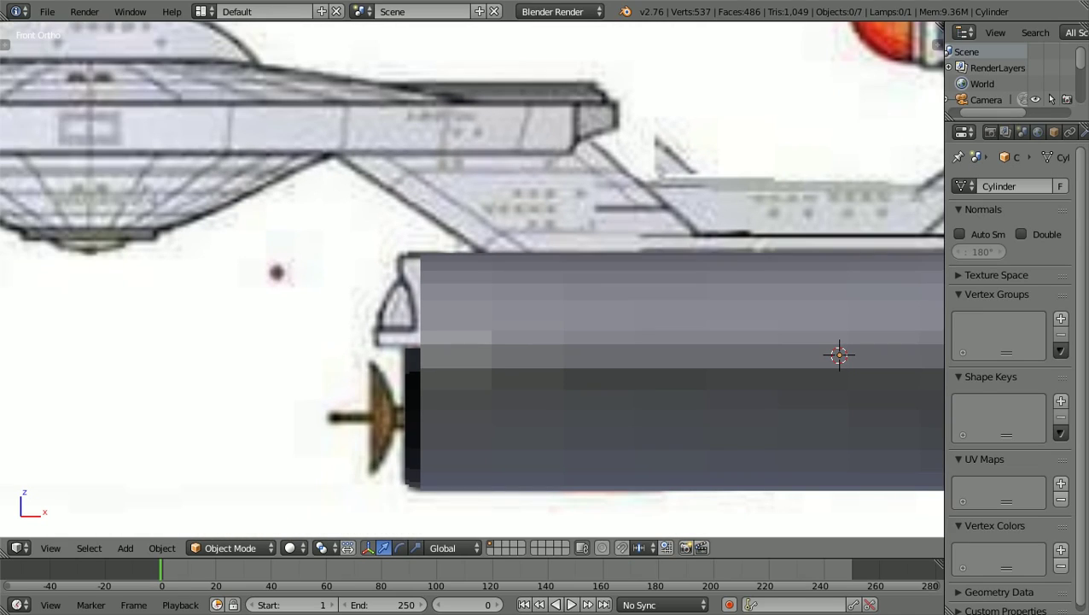
Compare the cylinder's full length with the blueprint hull behind it in wireframe and solid display.
{"action": "key", "text": "z"}
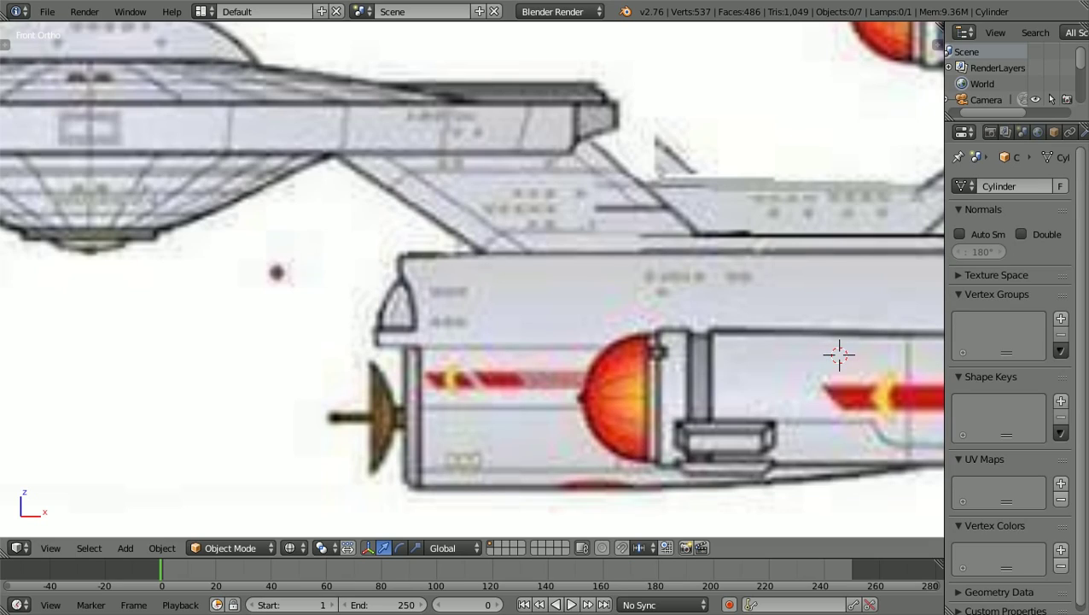
{"action": "key", "text": "z"}
{"action": "scroll", "coordinate": [472, 279], "scroll_direction": "down", "scroll_amount": 1}
{"action": "scroll", "coordinate": [472, 278], "scroll_direction": "up", "scroll_amount": 4, "text": "ctrl"}
{"action": "scroll", "coordinate": [472, 279], "scroll_direction": "down", "scroll_amount": 4, "text": "ctrl"}
{"action": "scroll", "coordinate": [472, 278], "scroll_direction": "up", "scroll_amount": 13, "text": "ctrl"}
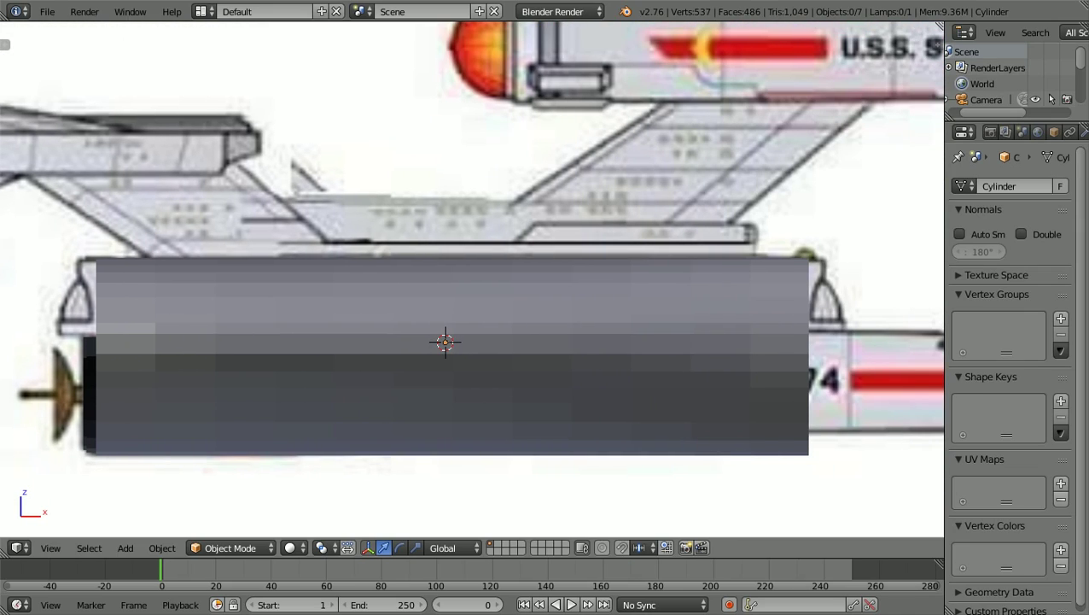
{"action": "key", "text": "z"}
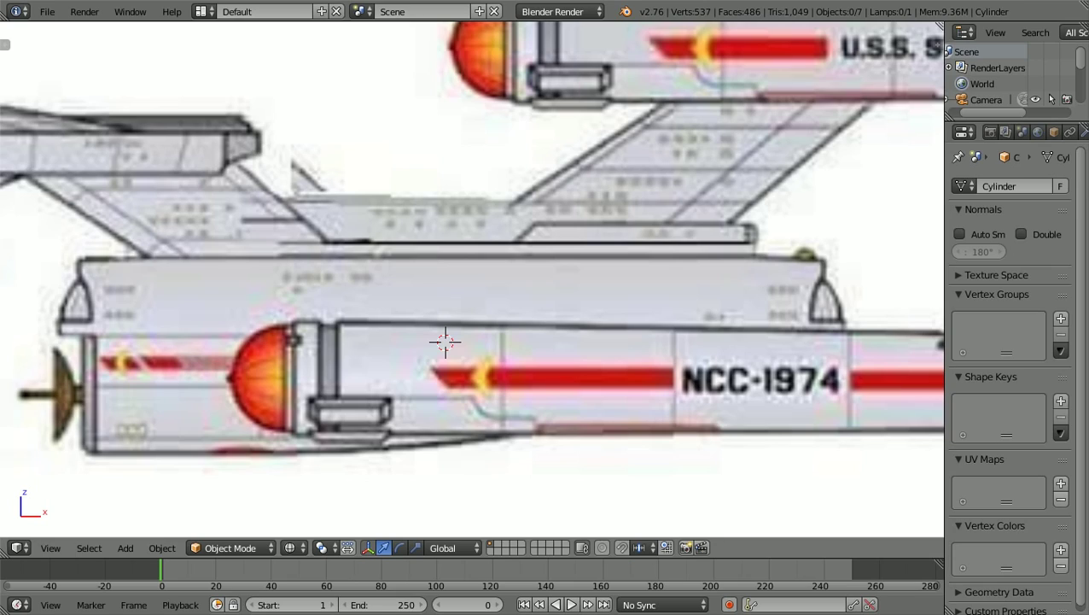
{"action": "key", "text": "z"}
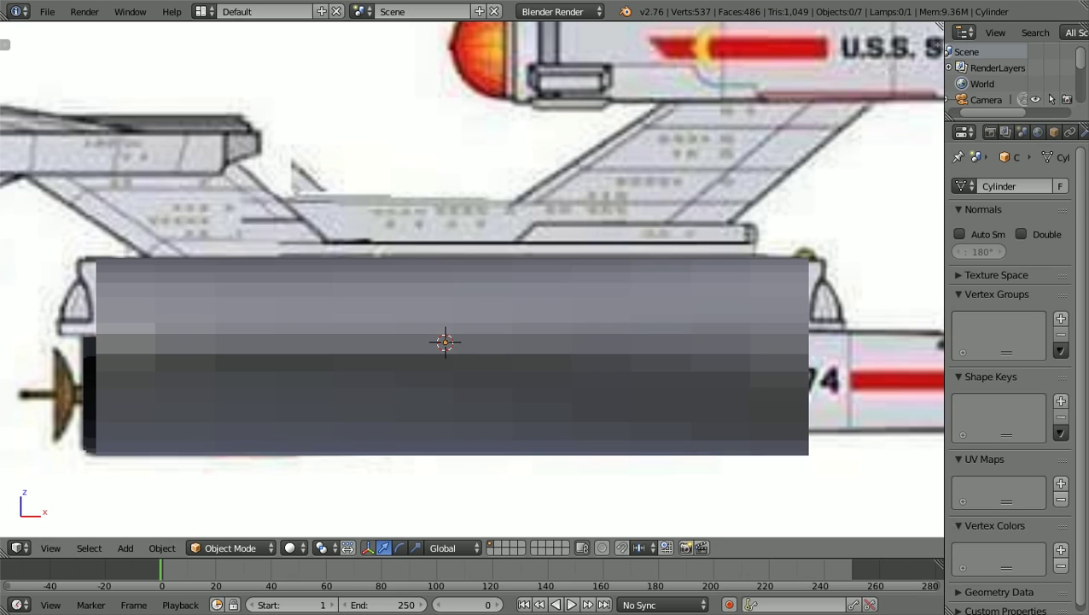
{"action": "scroll", "coordinate": [472, 279], "scroll_direction": "up", "scroll_amount": 4, "text": "ctrl"}
{"action": "scroll", "coordinate": [472, 278], "scroll_direction": "down", "scroll_amount": 5, "text": "ctrl"}
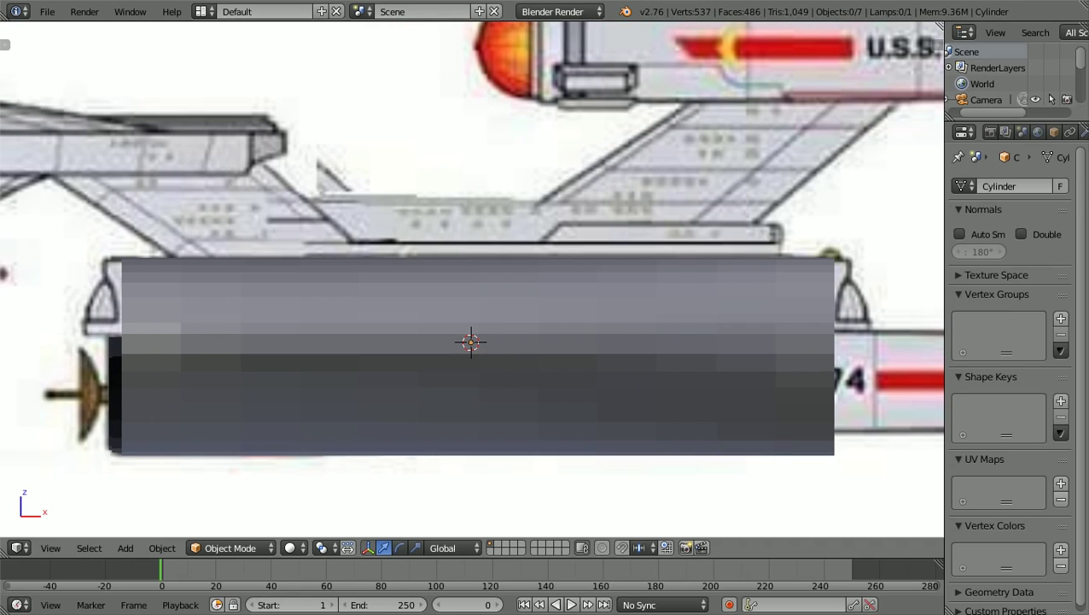
{"action": "scroll", "coordinate": [472, 278], "scroll_direction": "up", "scroll_amount": 3, "text": "ctrl"}
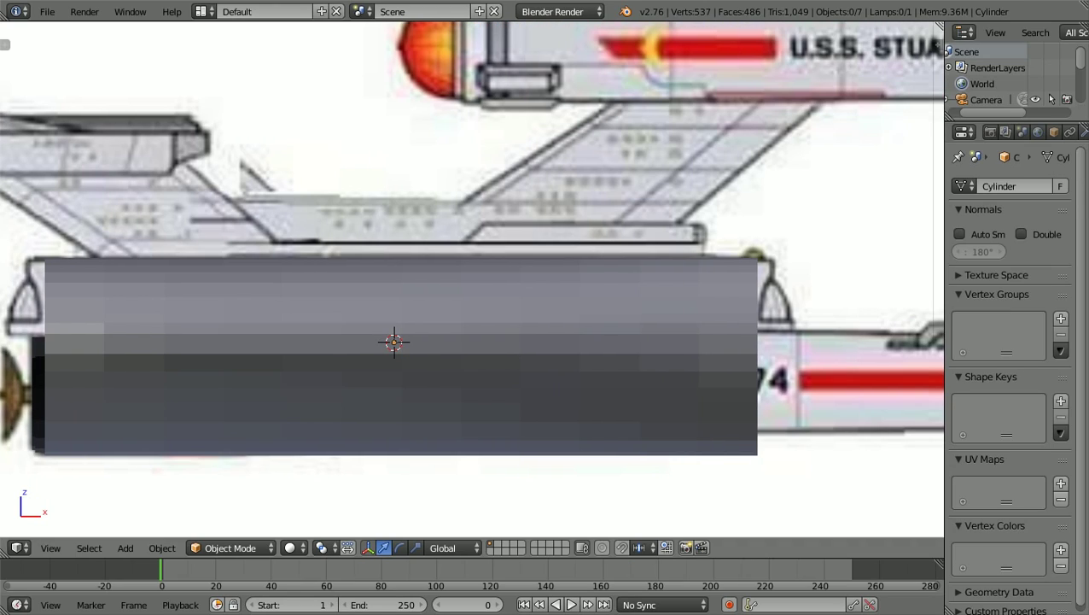
Put the hull cylinder into Edit Mode and show its mesh as wireframe over the blueprint.
{"action": "right_click", "coordinate": [401, 355]}
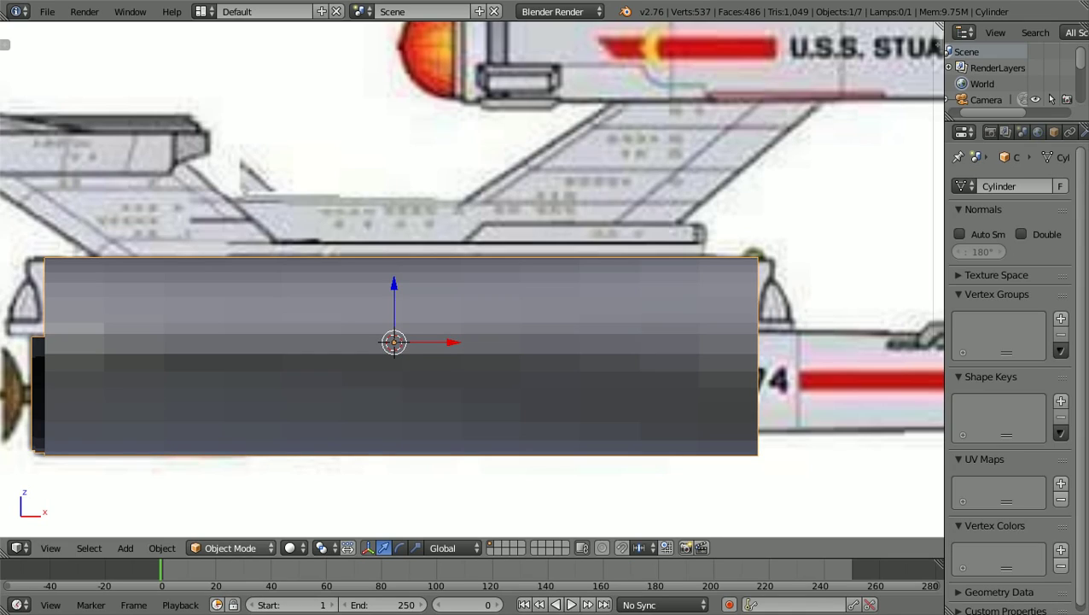
{"action": "left_click", "coordinate": [230, 547]}
{"action": "left_click", "coordinate": [229, 510]}
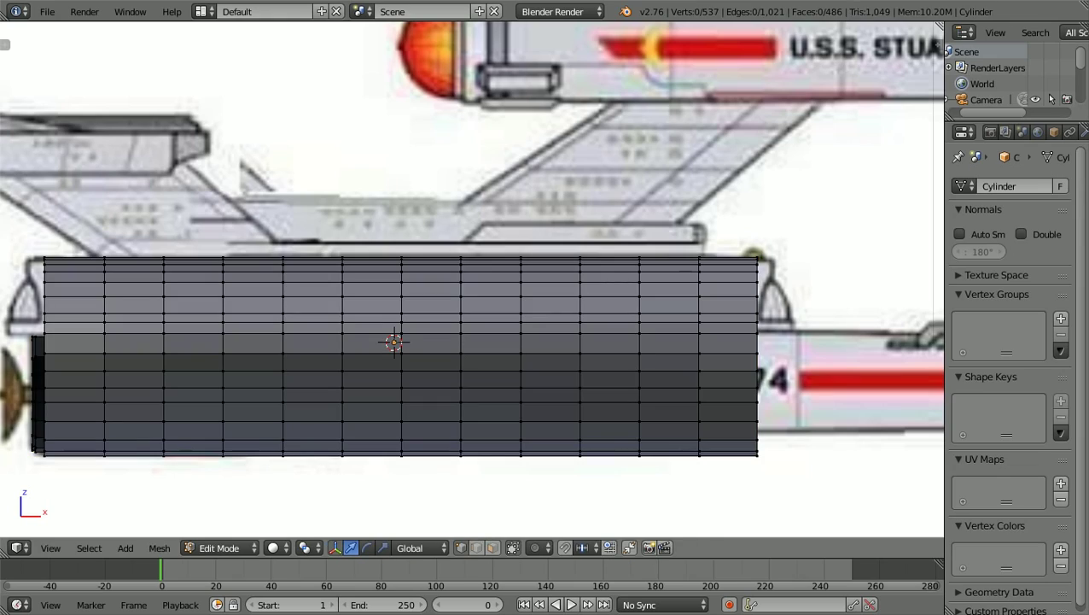
{"action": "key", "text": "z"}
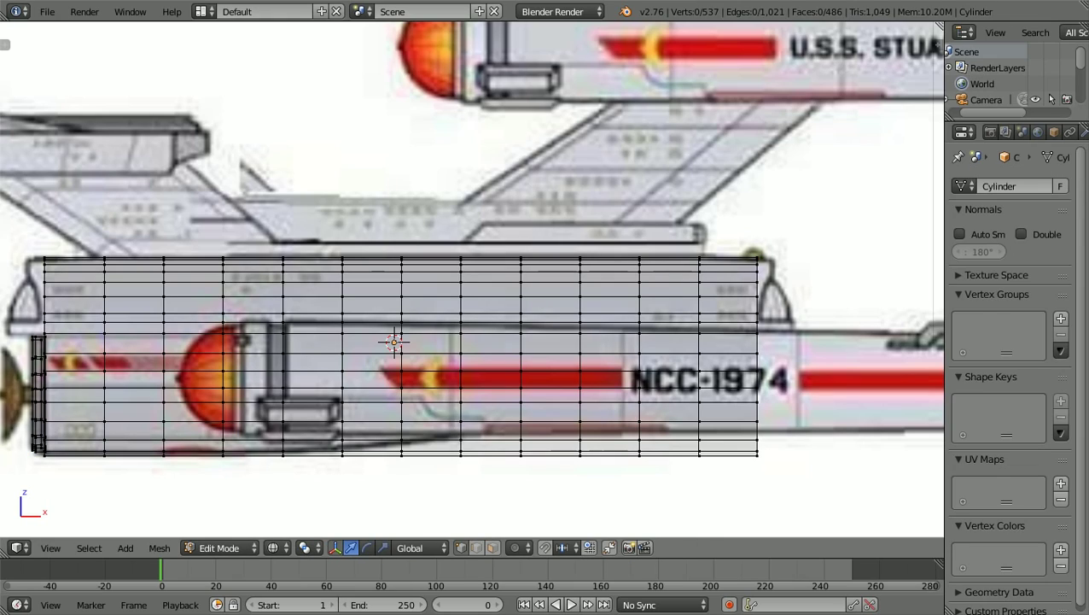
Raise the lowest vertices of the ring at the red dome slightly along Z to match the blueprint's hull underside.
{"action": "middle_click_drag", "start_coordinate": [395, 342], "coordinate": [599, 262], "text": "shift"}
{"action": "scroll", "coordinate": [599, 262], "scroll_direction": "up", "scroll_amount": 3}
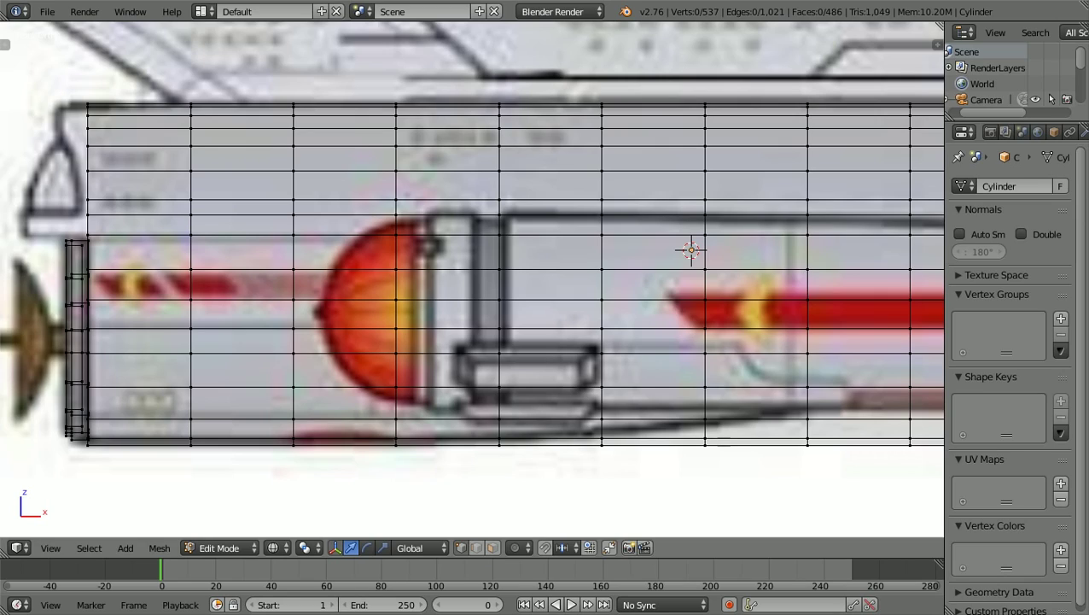
{"action": "key", "text": "b"}
{"action": "left_click_drag", "start_coordinate": [381, 478], "coordinate": [408, 408]}
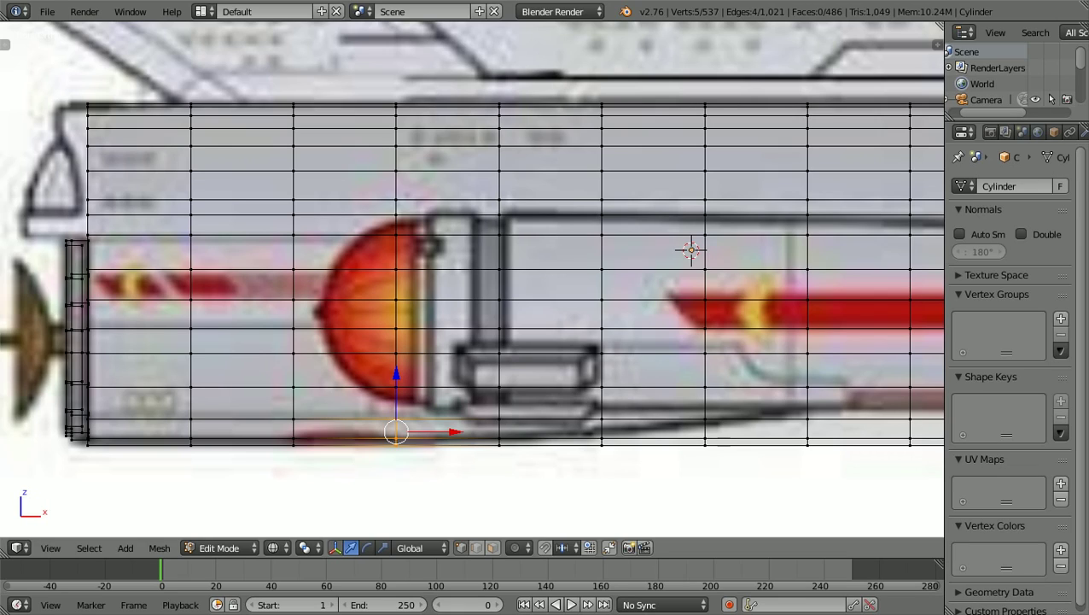
{"action": "scroll", "coordinate": [472, 273], "scroll_direction": "up", "scroll_amount": 1}
{"action": "scroll", "coordinate": [472, 278], "scroll_direction": "down", "scroll_amount": 3, "text": "shift"}
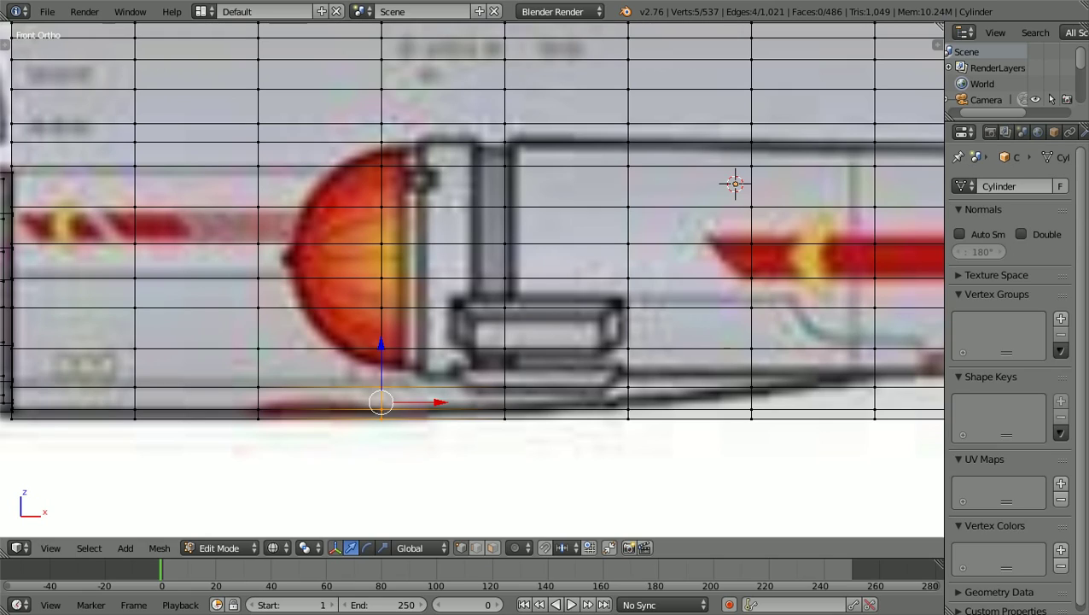
{"action": "key", "text": "g"}
{"action": "key", "text": "z"}
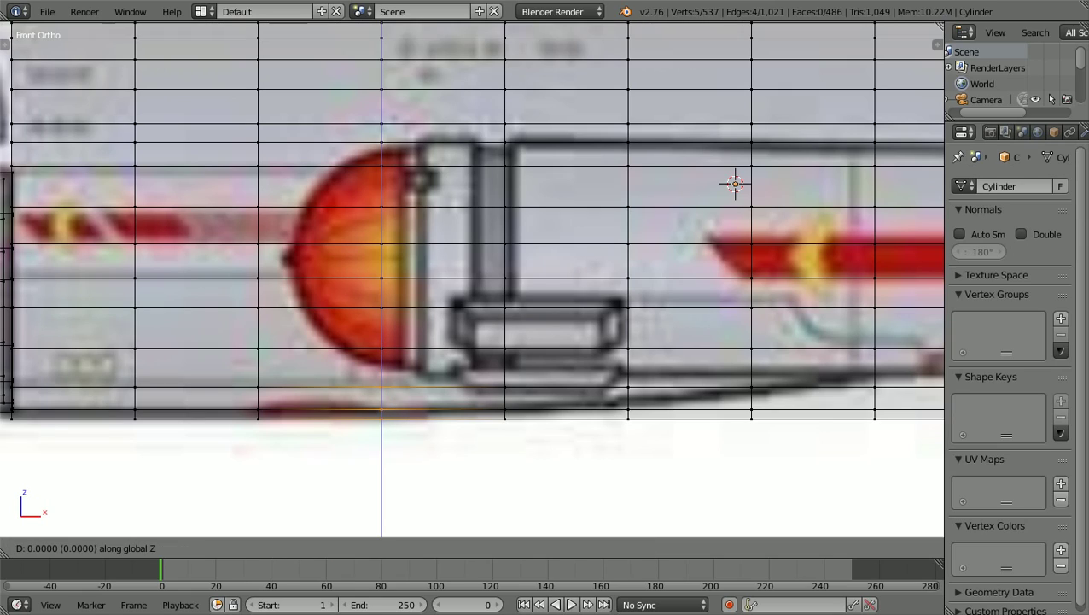
{"action": "key", "text": "Return"}
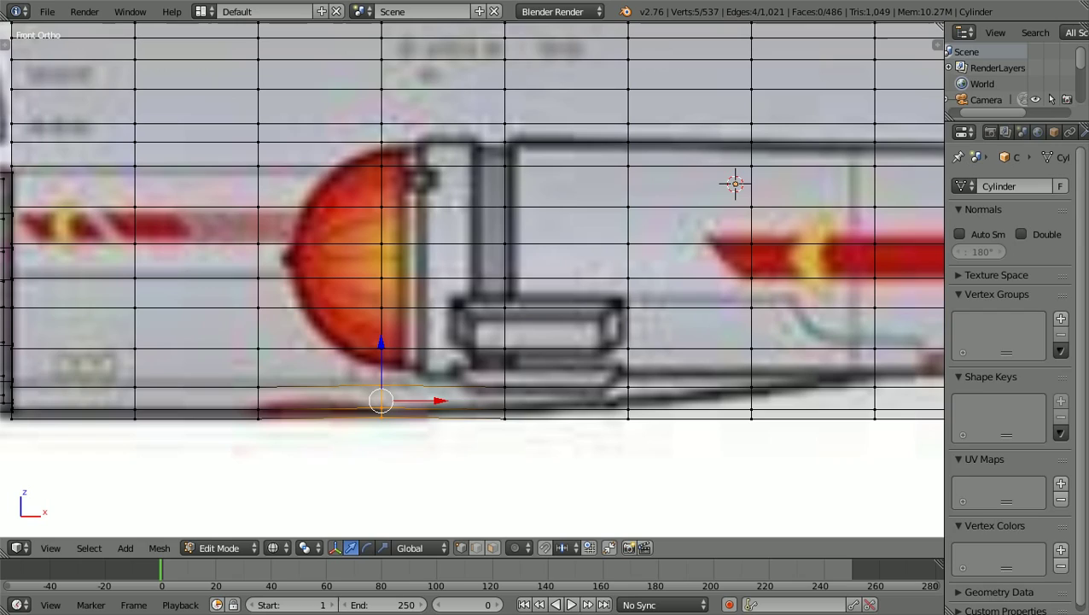
Raise only the lowest vertices of the ring at the dark vertical band along Z to the blueprint's hull underside.
{"action": "key", "text": "a"}
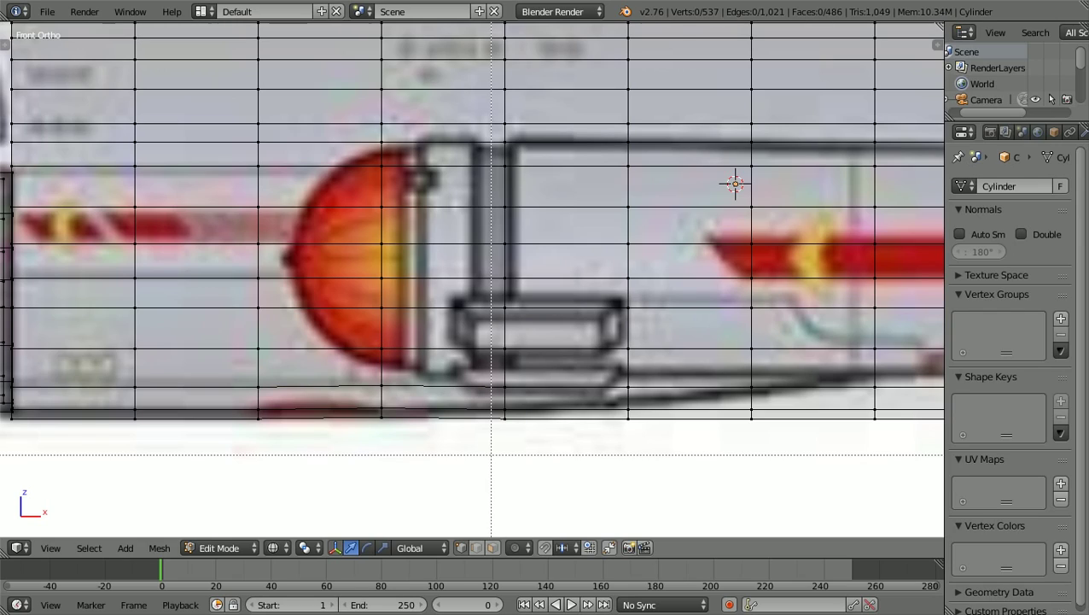
{"action": "right_click", "coordinate": [504, 408], "text": "alt"}
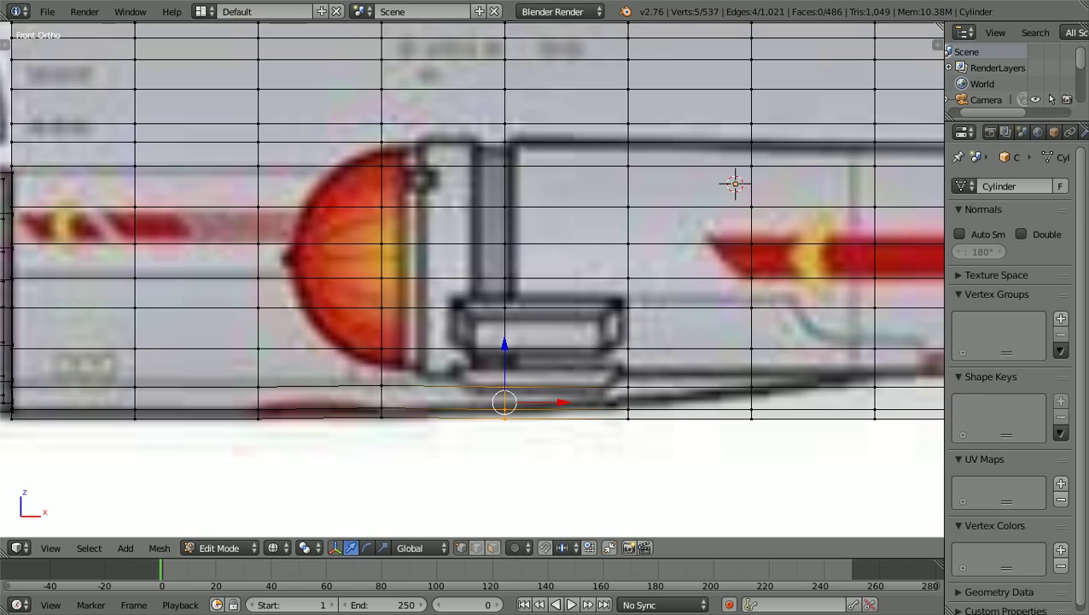
{"action": "key", "text": "g"}
{"action": "key", "text": "z"}
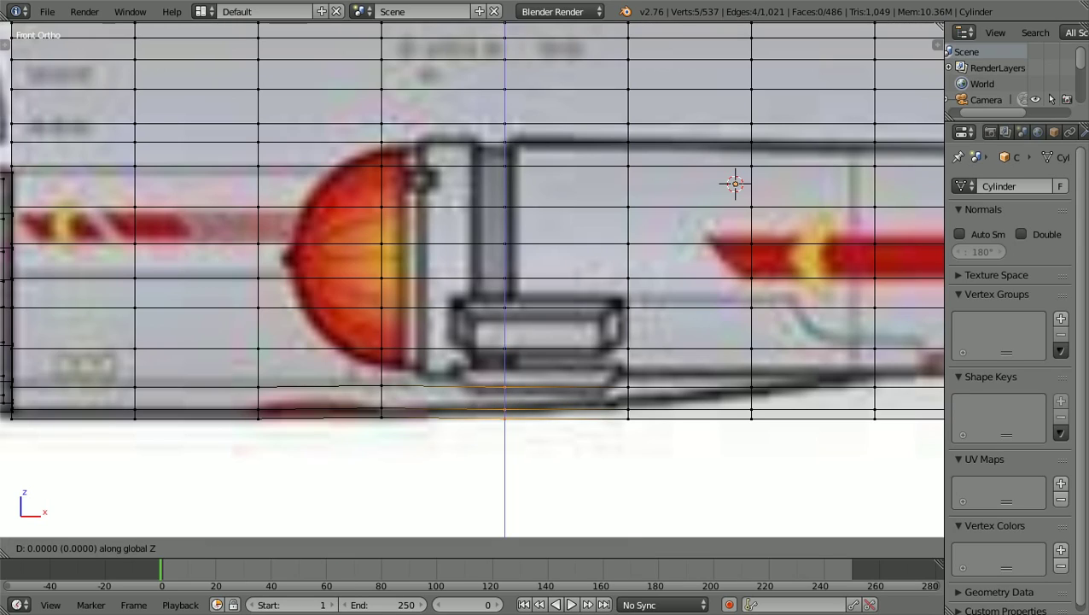
{"action": "key", "text": "Return"}
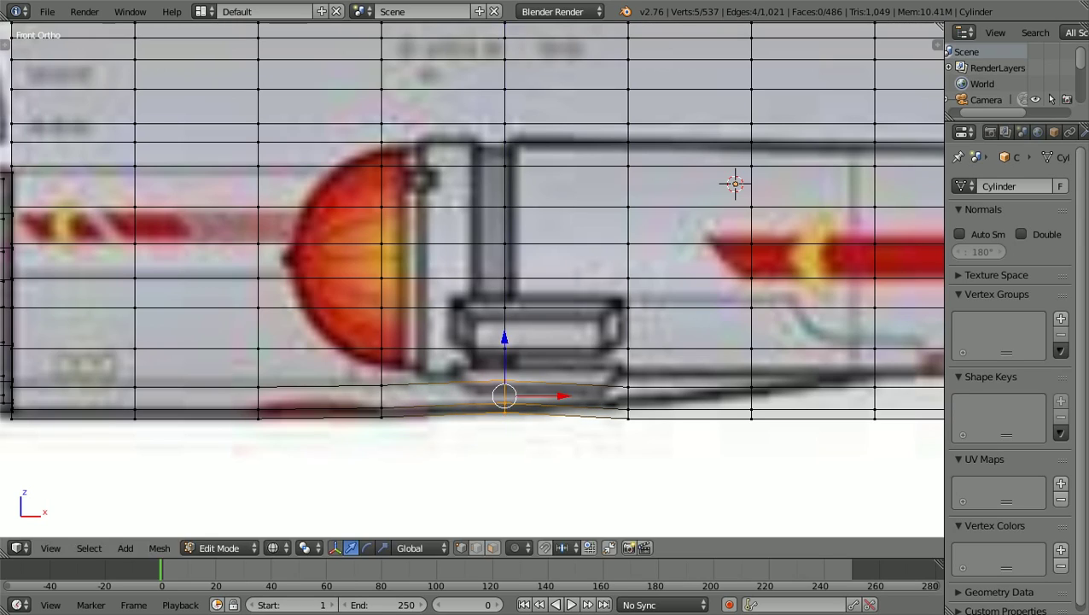
Raise only the lowest vertices of the ring just behind the bracket about 0.047 units along Z, following the blueprint's underside.
{"action": "key", "text": "a"}
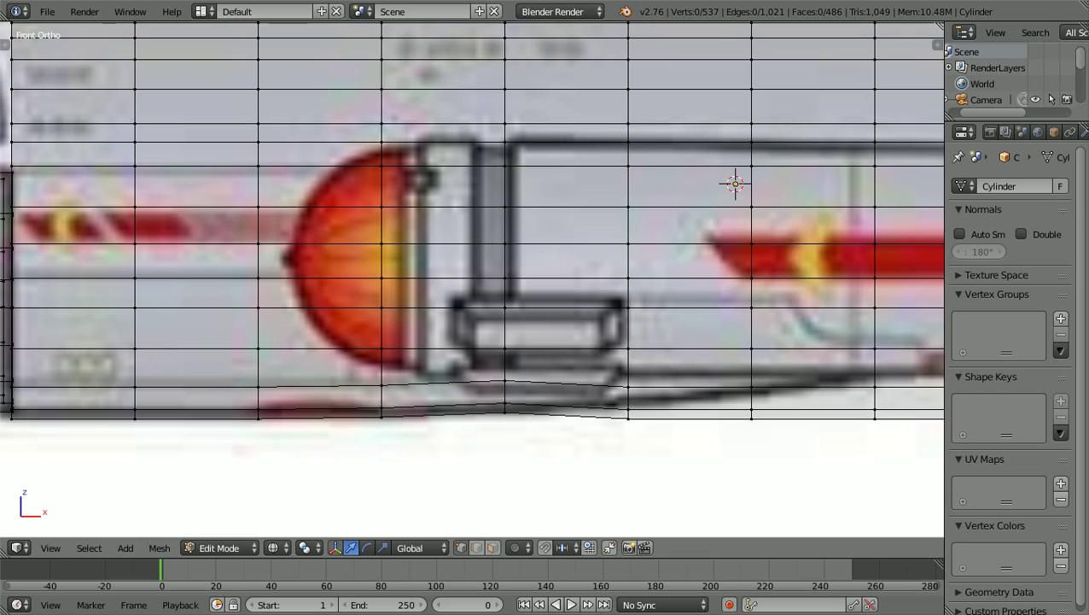
{"action": "scroll", "coordinate": [472, 278], "scroll_direction": "up", "scroll_amount": 4, "text": "shift"}
{"action": "scroll", "coordinate": [472, 278], "scroll_direction": "down", "scroll_amount": 3, "text": "shift"}
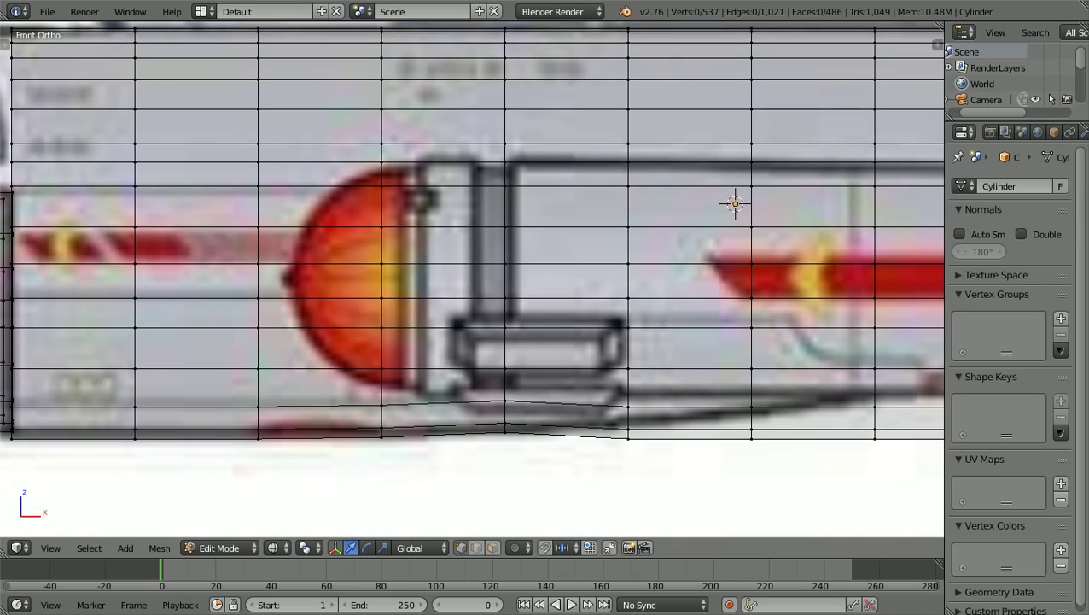
{"action": "scroll", "coordinate": [472, 278], "scroll_direction": "up", "scroll_amount": 6, "text": "ctrl"}
{"action": "scroll", "coordinate": [472, 277], "scroll_direction": "right", "scroll_amount": 1, "text": "ctrl"}
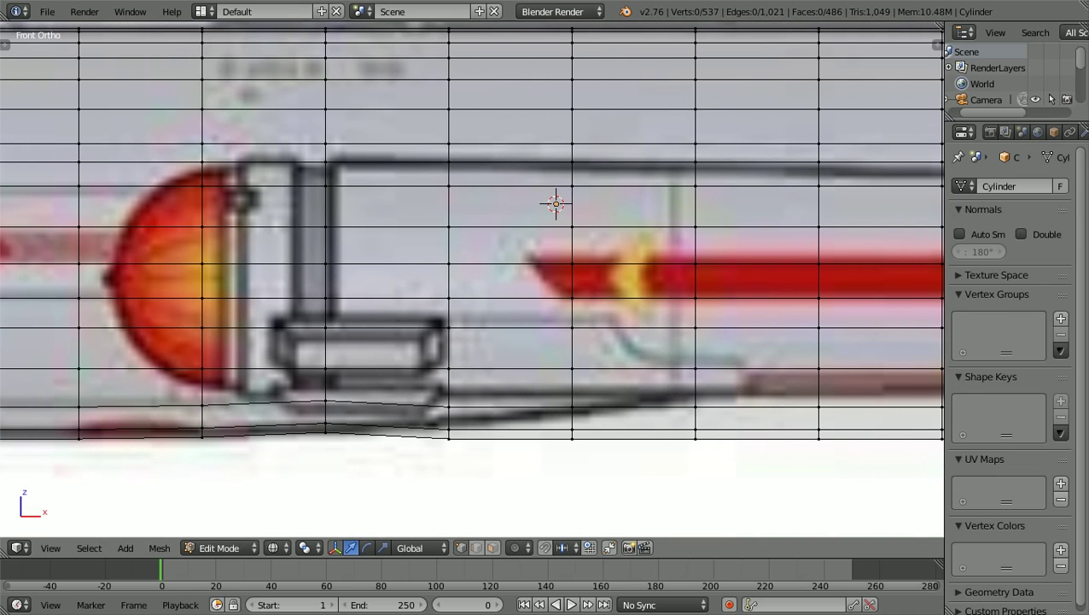
{"action": "key", "text": "b"}
{"action": "left_click_drag", "start_coordinate": [438, 471], "coordinate": [466, 399]}
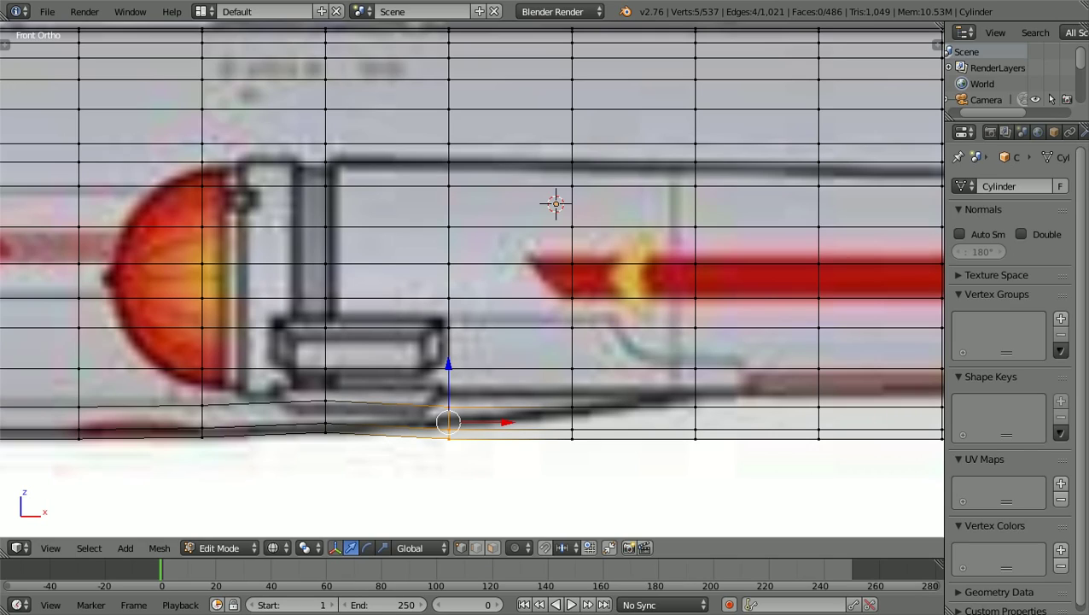
{"action": "key", "text": "g"}
{"action": "key", "text": "z"}
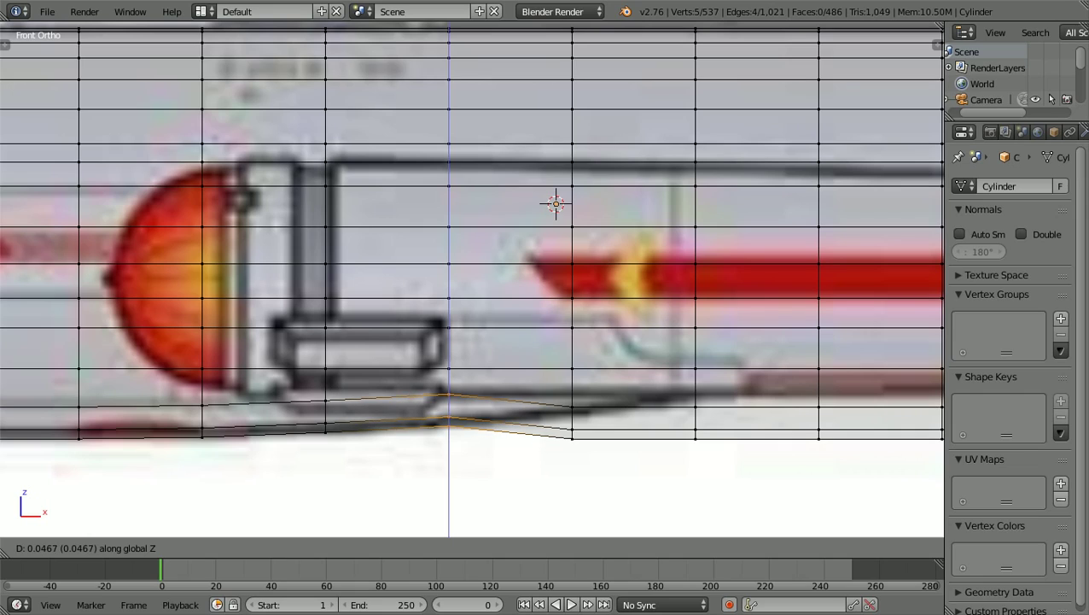
{"action": "key", "text": "Return"}
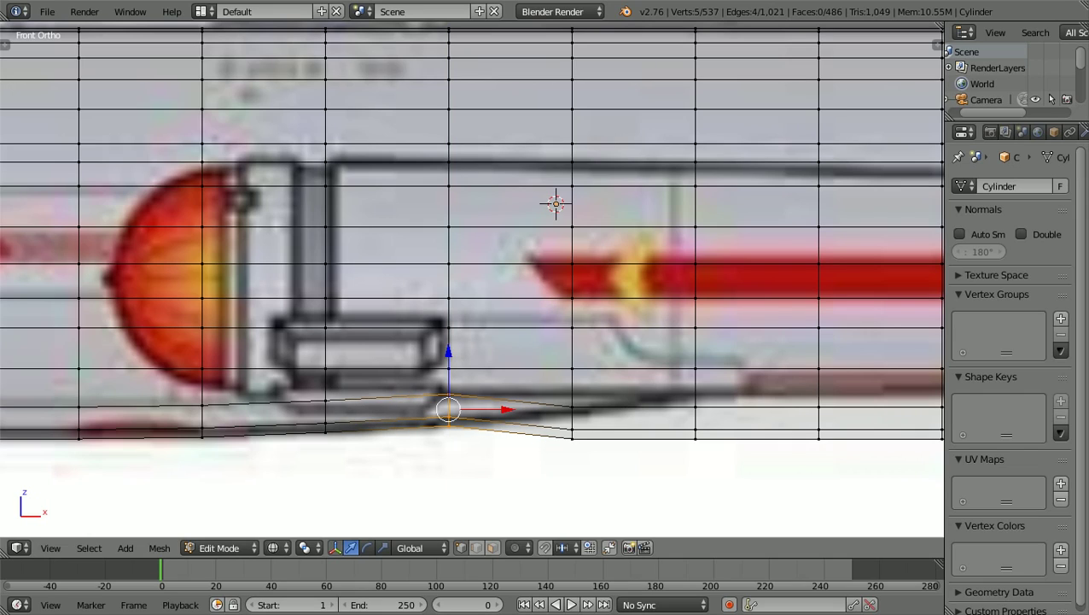
Inspect the hull cylinder's reshaped underside in solid shading, from an oblique angle and from the front.
{"action": "key", "text": "a"}
{"action": "scroll", "coordinate": [472, 281], "scroll_direction": "down", "scroll_amount": 3}
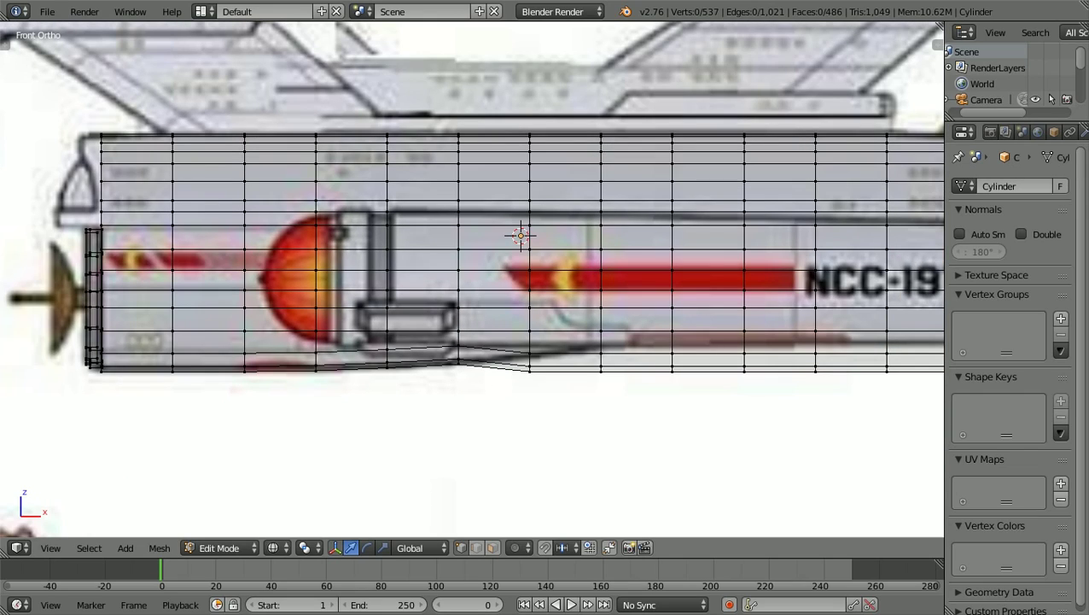
{"action": "key", "text": "z"}
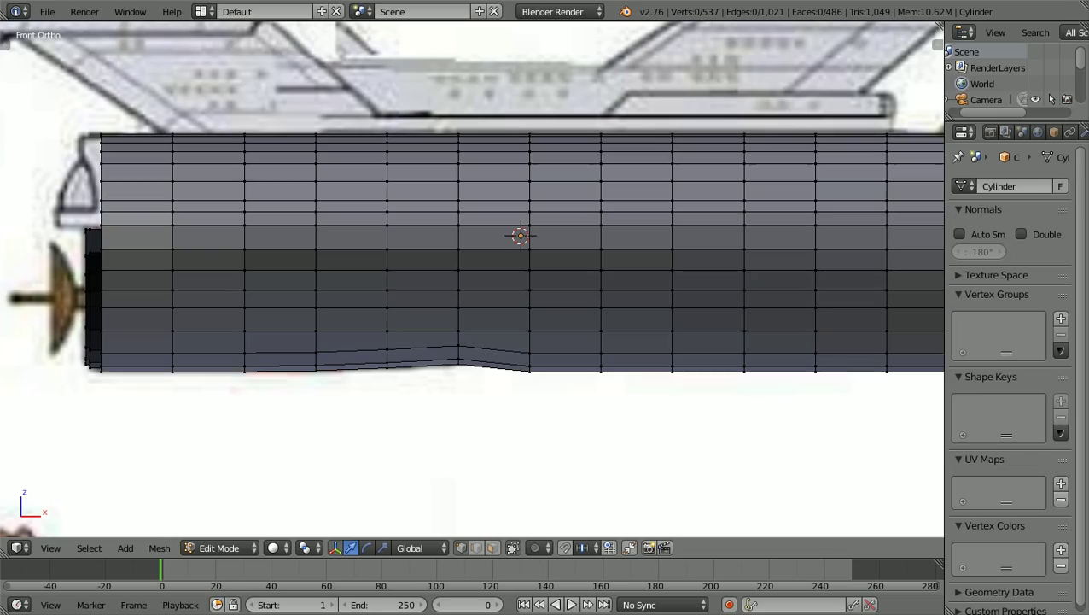
{"action": "scroll", "coordinate": [598, 287], "scroll_direction": "down", "scroll_amount": 1}
{"action": "middle_click_drag", "start_coordinate": [597, 287], "coordinate": [663, 269]}
{"action": "scroll", "coordinate": [609, 278], "scroll_direction": "down", "scroll_amount": 1}
{"action": "scroll", "coordinate": [608, 278], "scroll_direction": "down", "scroll_amount": 1}
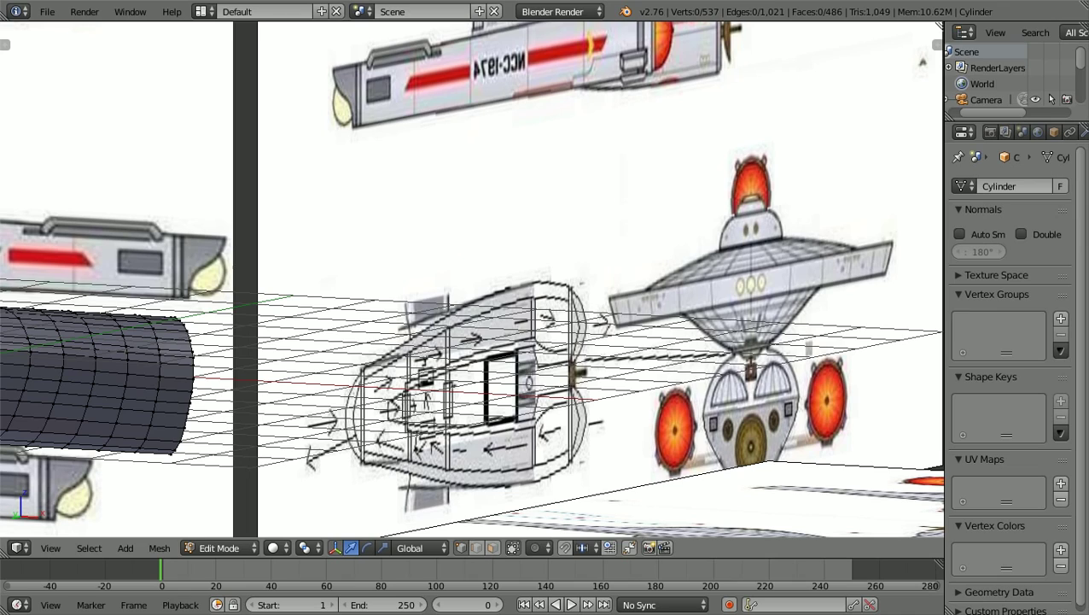
{"action": "middle_click_drag", "start_coordinate": [164, 278], "coordinate": [804, 278], "text": "shift"}
{"action": "scroll", "coordinate": [472, 278], "scroll_direction": "up", "scroll_amount": 3}
{"action": "scroll", "coordinate": [472, 279], "scroll_direction": "down", "scroll_amount": 4}
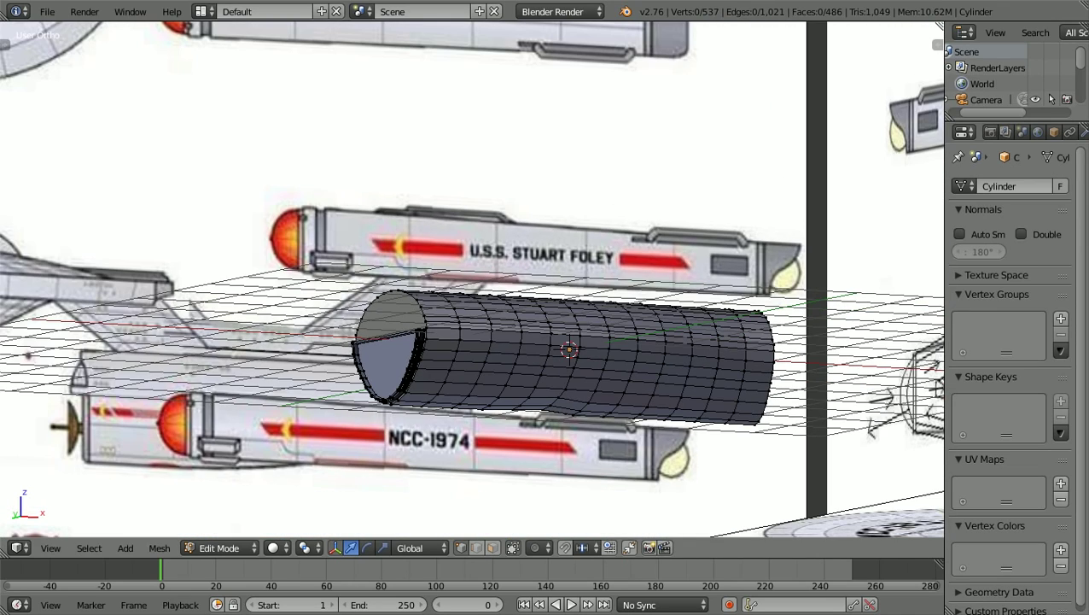
{"action": "key", "text": "KP_1"}
{"action": "middle_click_drag", "start_coordinate": [726, 279], "coordinate": [239, 278], "text": "shift"}
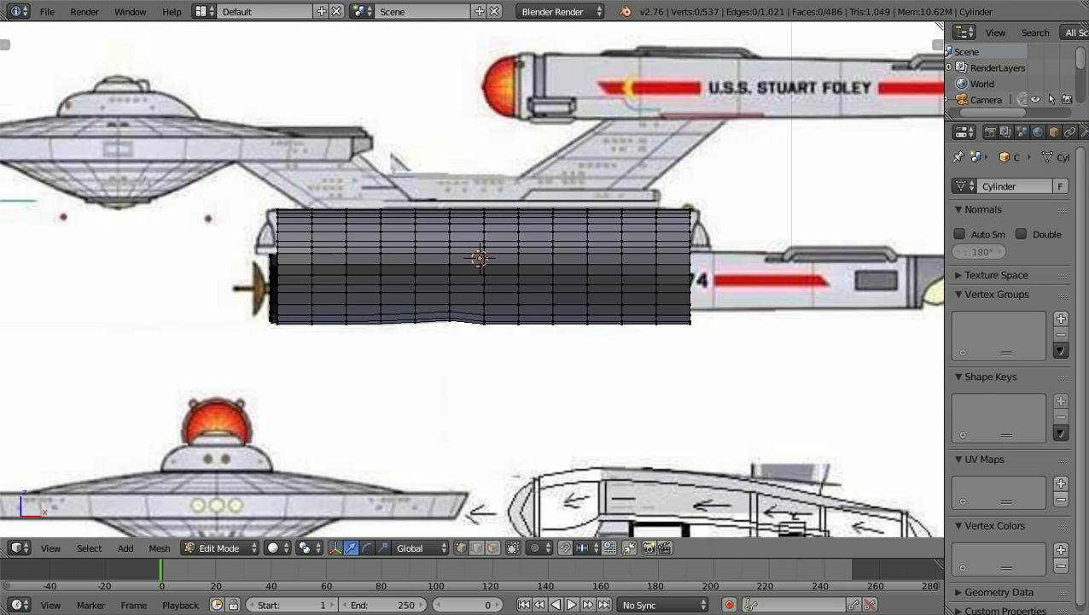
{"action": "scroll", "coordinate": [478, 264], "scroll_direction": "up", "scroll_amount": 1}
{"action": "scroll", "coordinate": [555, 273], "scroll_direction": "up", "scroll_amount": 3}
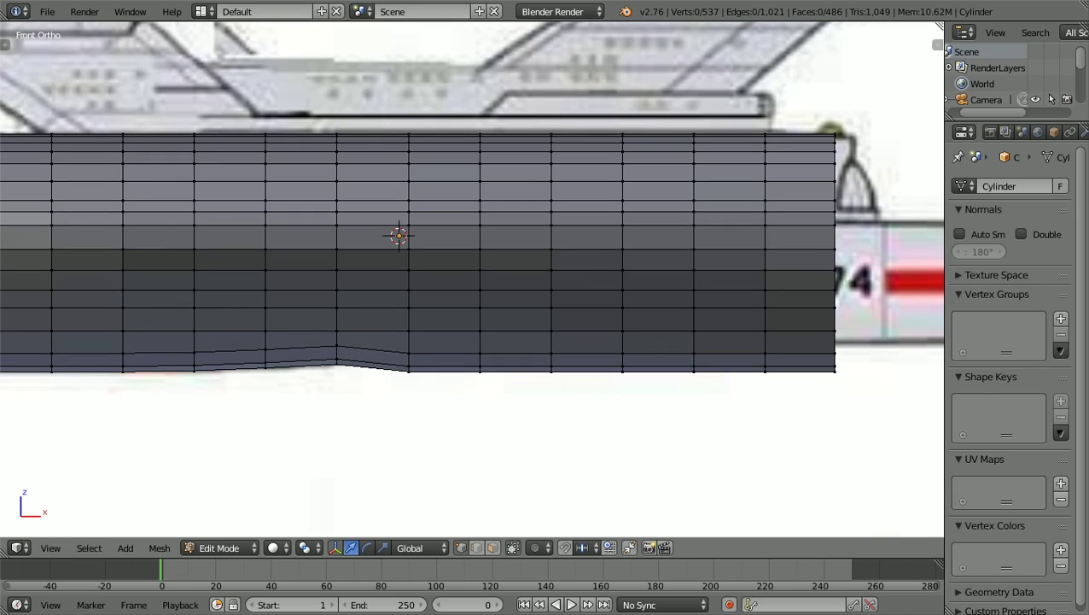
In wireframe, raise the lowest vertices of the ring at the red stripe's pointed tip about 0.076 units along Z to the blueprint's underside.
{"action": "key", "text": "z"}
{"action": "scroll", "coordinate": [472, 280], "scroll_direction": "up", "scroll_amount": 2}
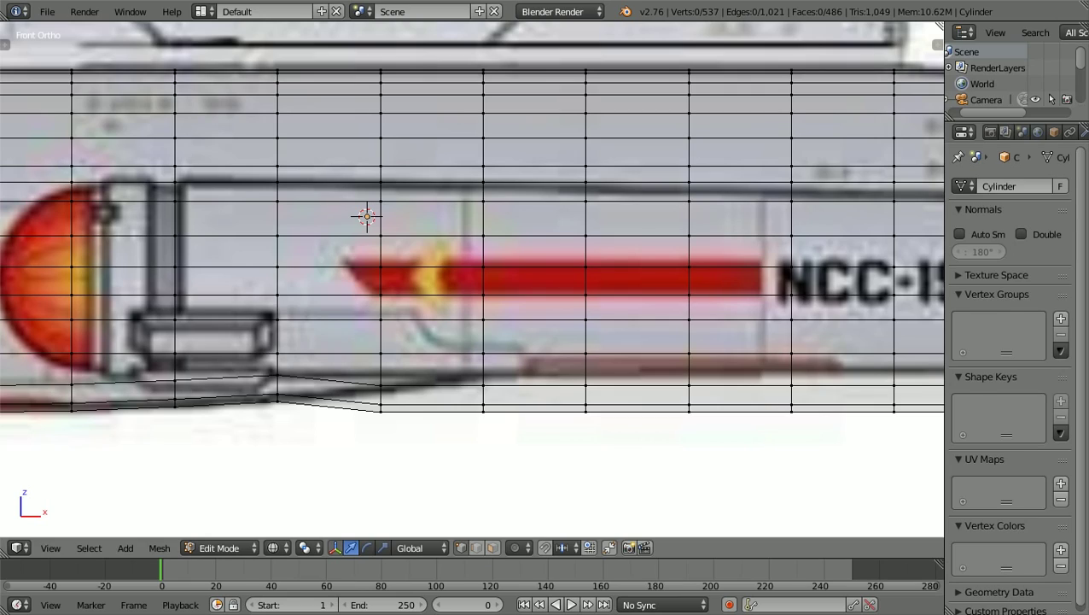
{"action": "key", "text": "b"}
{"action": "left_click_drag", "start_coordinate": [364, 445], "coordinate": [394, 380]}
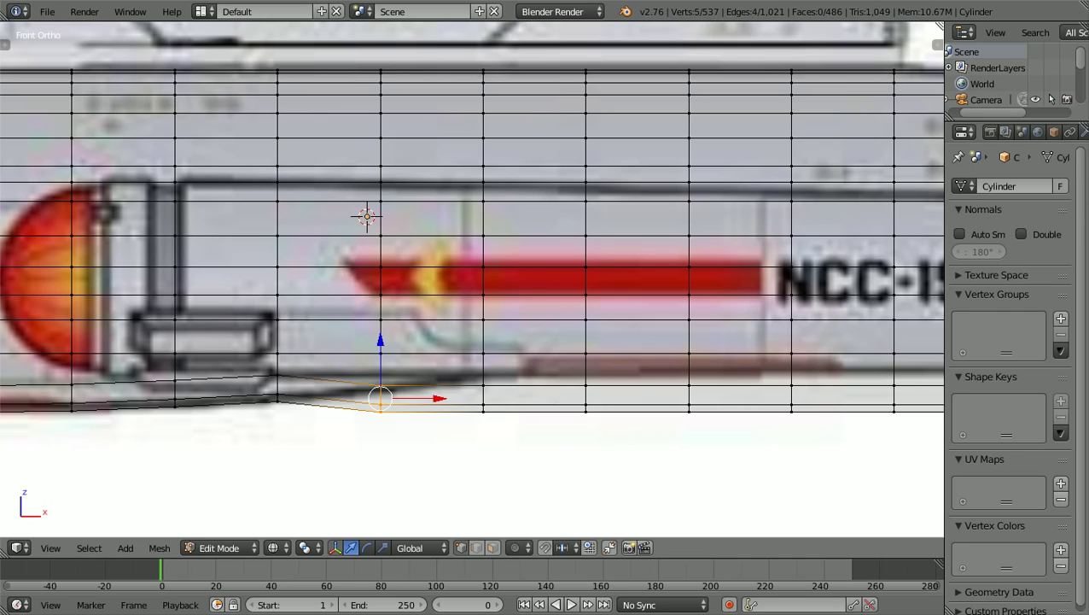
{"action": "scroll", "coordinate": [394, 380], "scroll_direction": "up", "scroll_amount": 3}
{"action": "scroll", "coordinate": [393, 380], "scroll_direction": "down", "scroll_amount": 2}
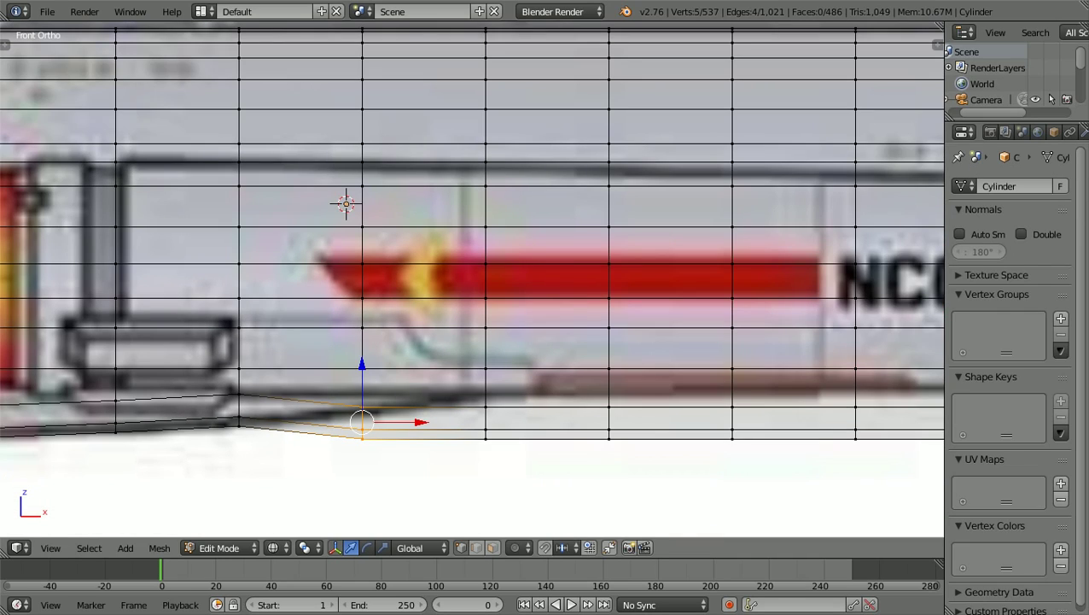
{"action": "key", "text": "g"}
{"action": "key", "text": "z"}
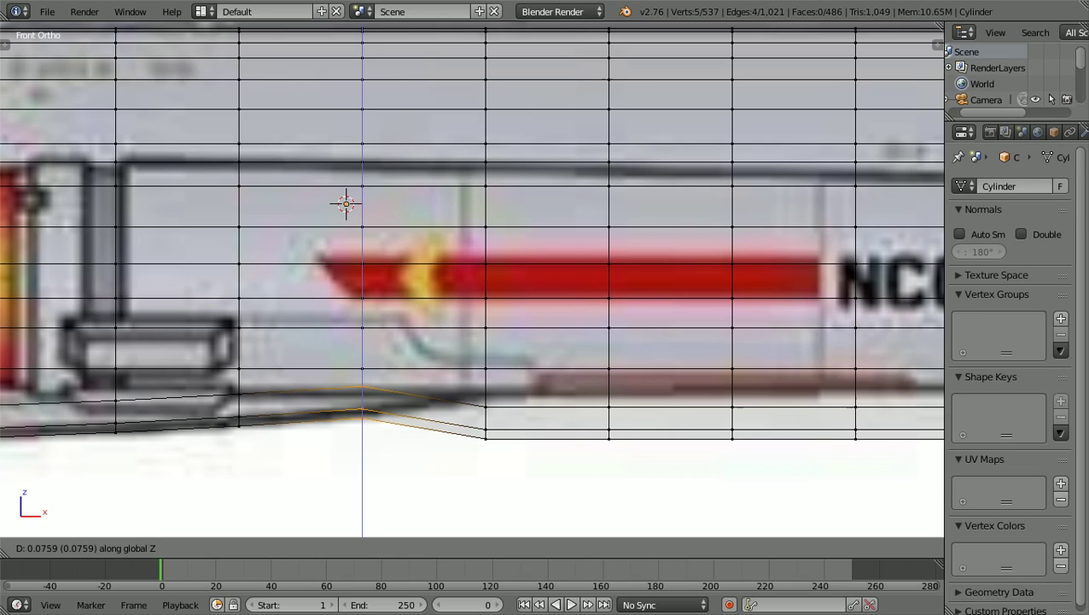
{"action": "key", "text": "Return"}
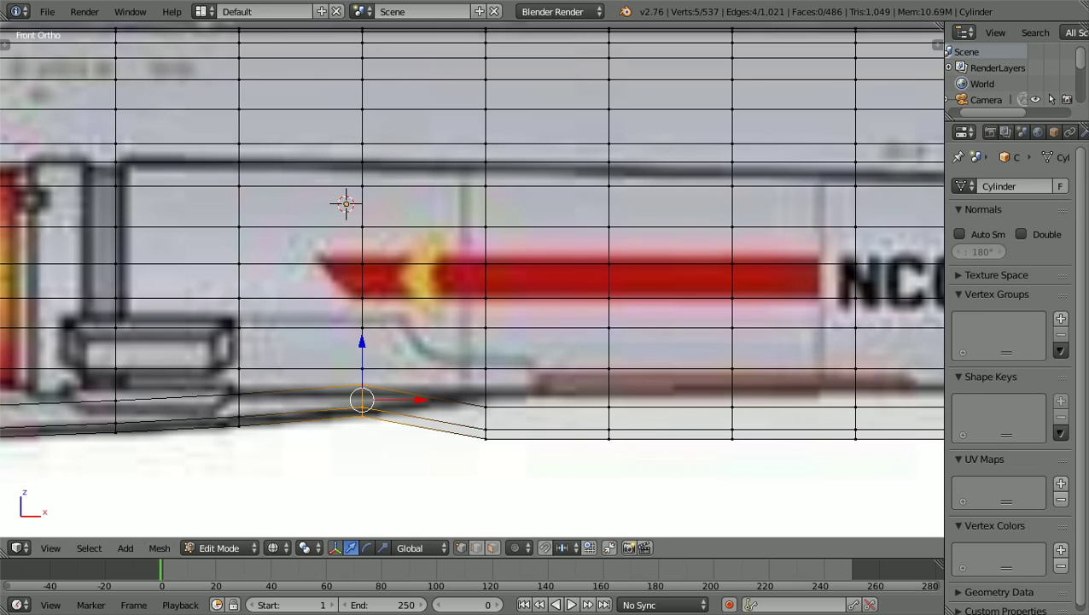
{"action": "key", "text": "a"}
{"action": "scroll", "coordinate": [472, 281], "scroll_direction": "down", "scroll_amount": 2}
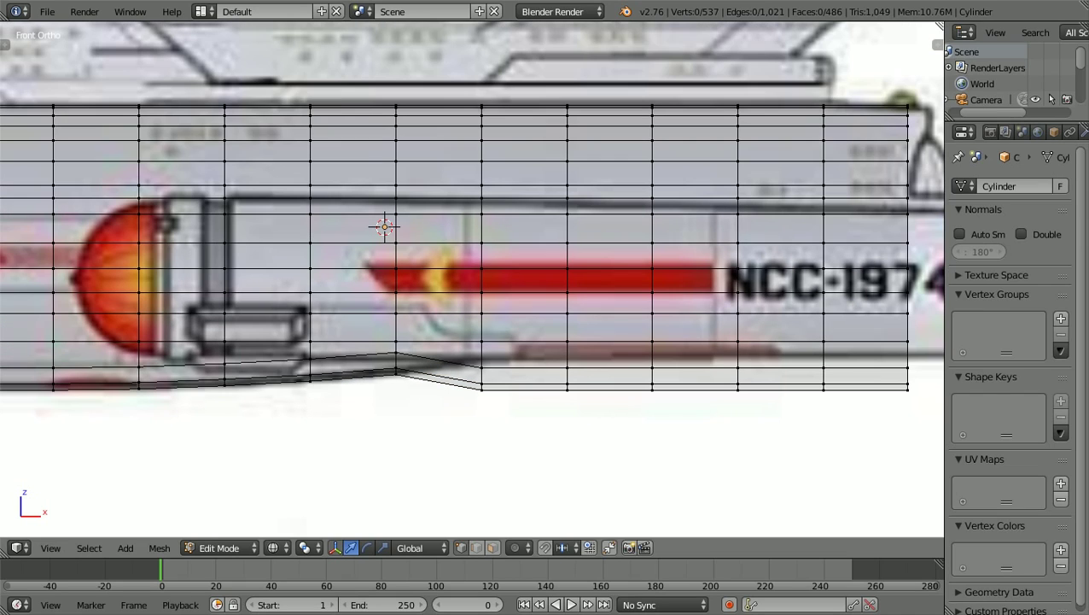
Select only the lowest vertices of the ring just past the yellow crescent on the red stripe.
{"action": "scroll", "coordinate": [346, 204], "scroll_direction": "up", "scroll_amount": 2}
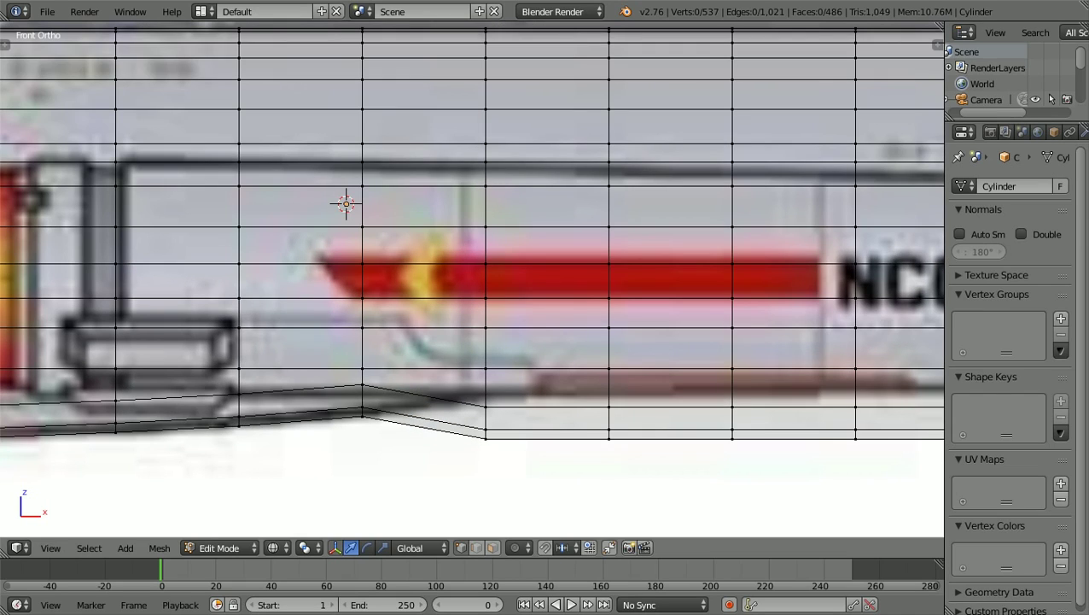
{"action": "scroll", "coordinate": [473, 282], "scroll_direction": "up", "scroll_amount": 3}
{"action": "scroll", "coordinate": [472, 282], "scroll_direction": "down", "scroll_amount": 3}
{"action": "middle_click_drag", "start_coordinate": [346, 203], "coordinate": [192, 163], "text": "shift"}
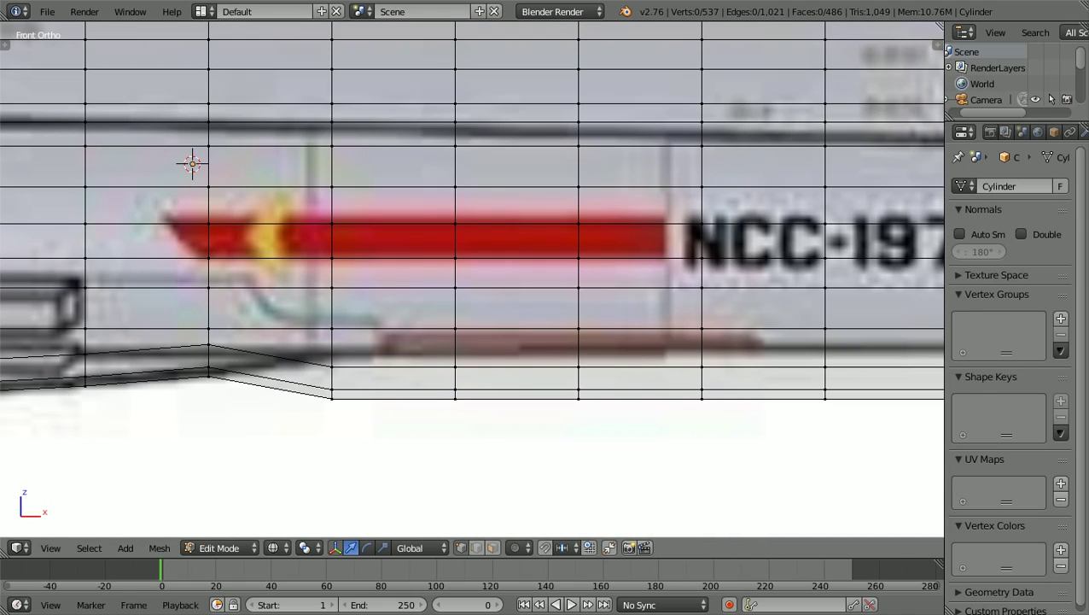
{"action": "key", "text": "b"}
{"action": "left_click_drag", "start_coordinate": [315, 428], "coordinate": [350, 363]}
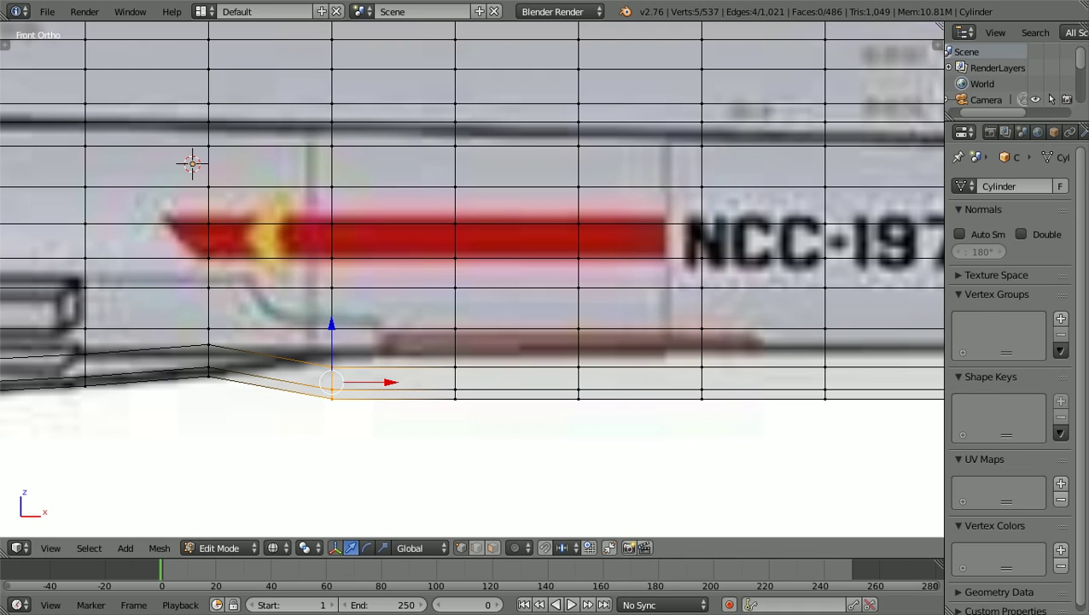
{"action": "key", "text": "g"}
{"action": "key", "text": "z"}
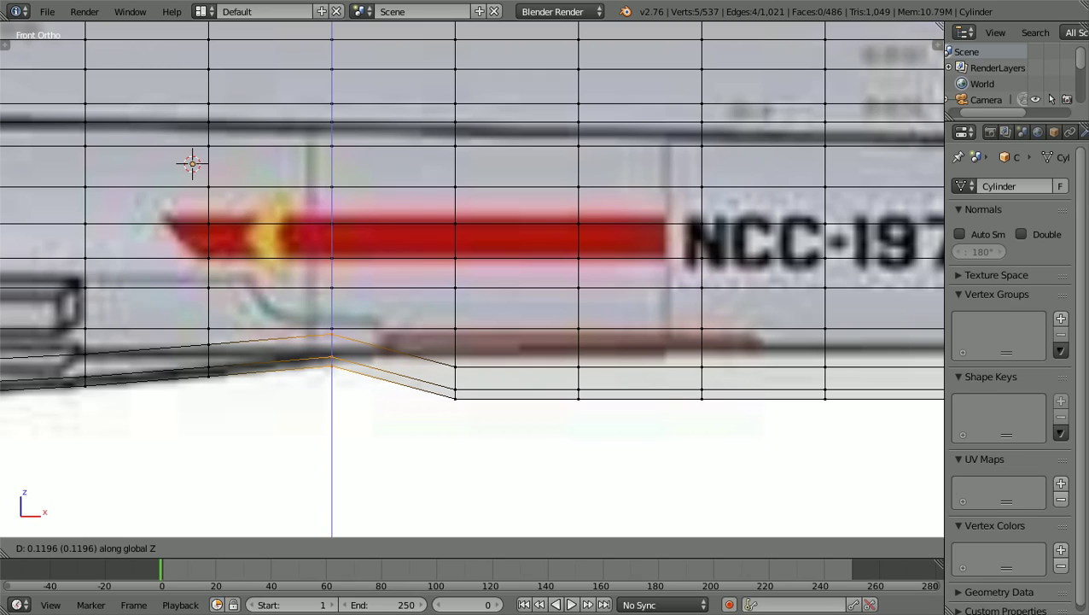
{"action": "key", "text": "Escape"}
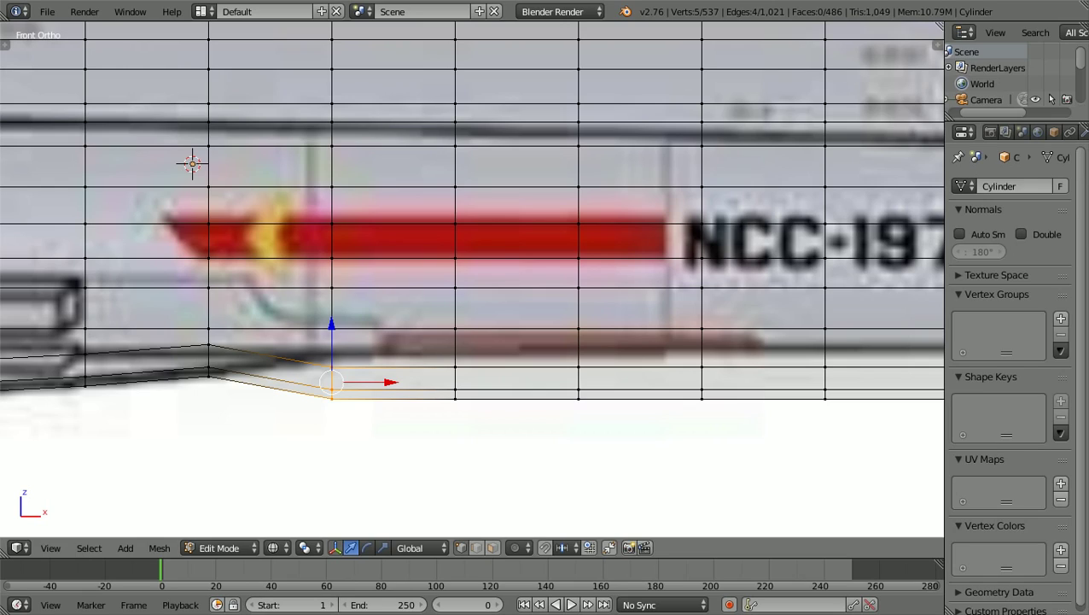
Raise the selected lowest vertices of the ring past the yellow crescent about 0.076 units along Z.
{"action": "key", "text": "g"}
{"action": "key", "text": "z"}
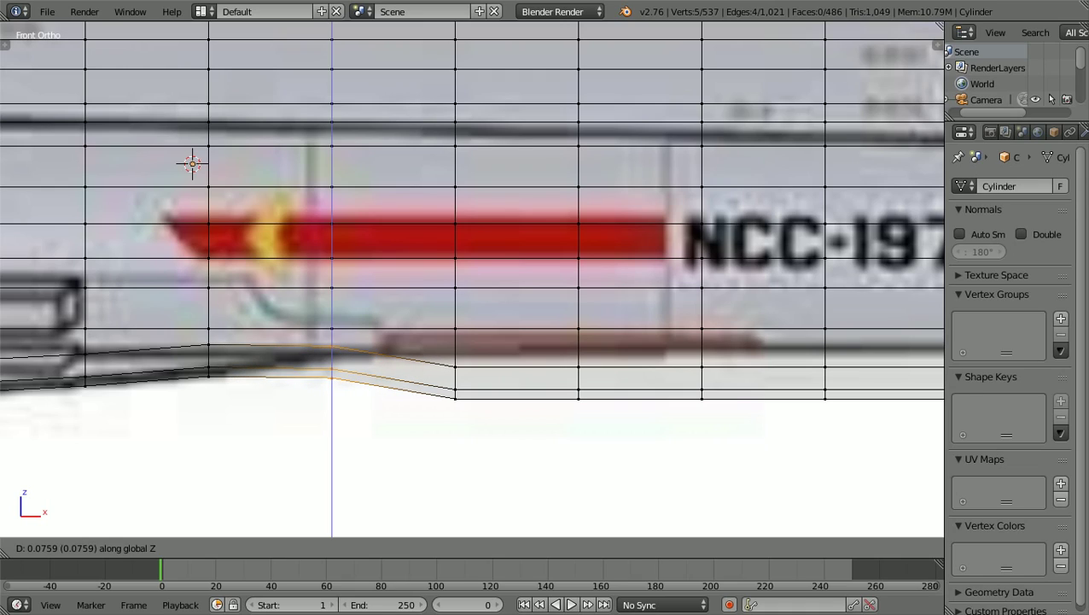
{"action": "key", "text": "Return"}
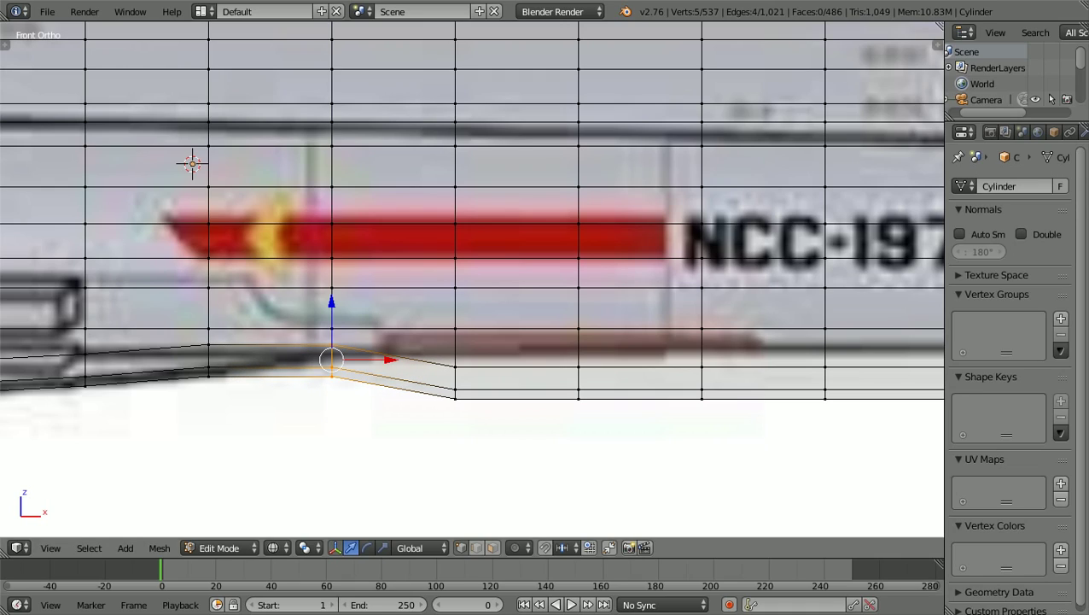
Raise the four lowest vertex rows from the ring past the yellow crescent through the hull's NCC-1974 end about 0.041 units along Z.
{"action": "key", "text": "b"}
{"action": "left_click_drag", "start_coordinate": [306, 449], "coordinate": [351, 338]}
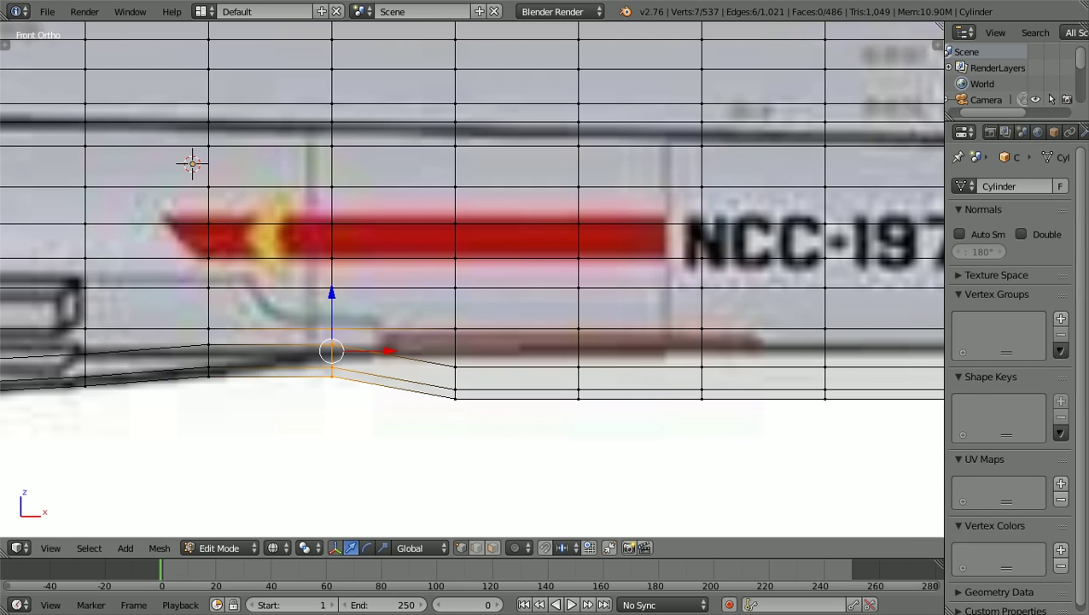
{"action": "scroll", "coordinate": [472, 277], "scroll_direction": "down", "scroll_amount": 2}
{"action": "key", "text": "b"}
{"action": "left_click_drag", "start_coordinate": [356, 415], "coordinate": [823, 318]}
{"action": "scroll", "coordinate": [822, 317], "scroll_direction": "up", "scroll_amount": 2}
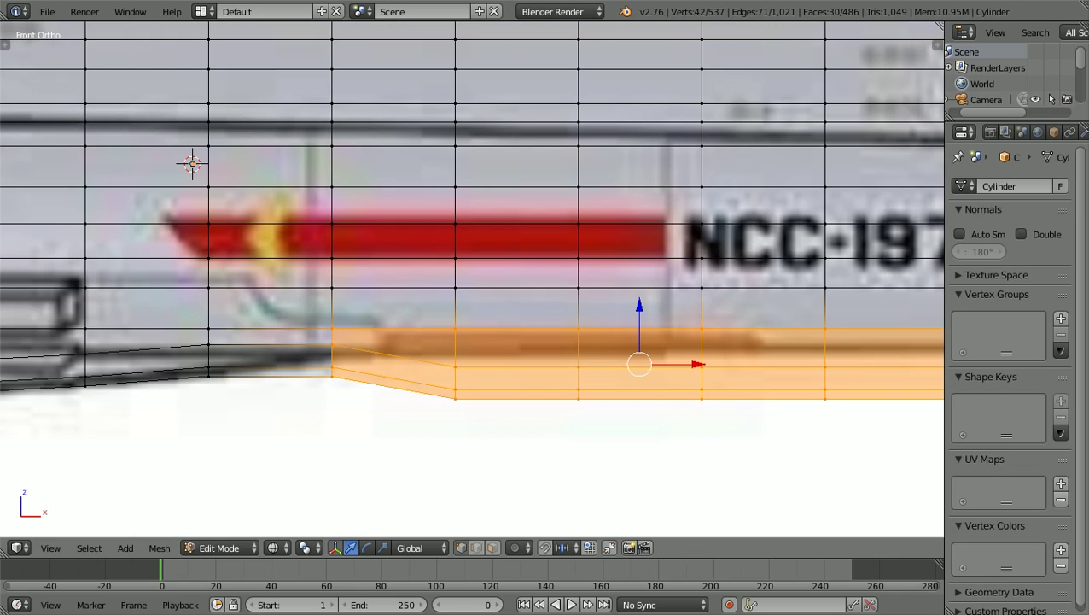
{"action": "scroll", "coordinate": [472, 278], "scroll_direction": "up", "scroll_amount": 1}
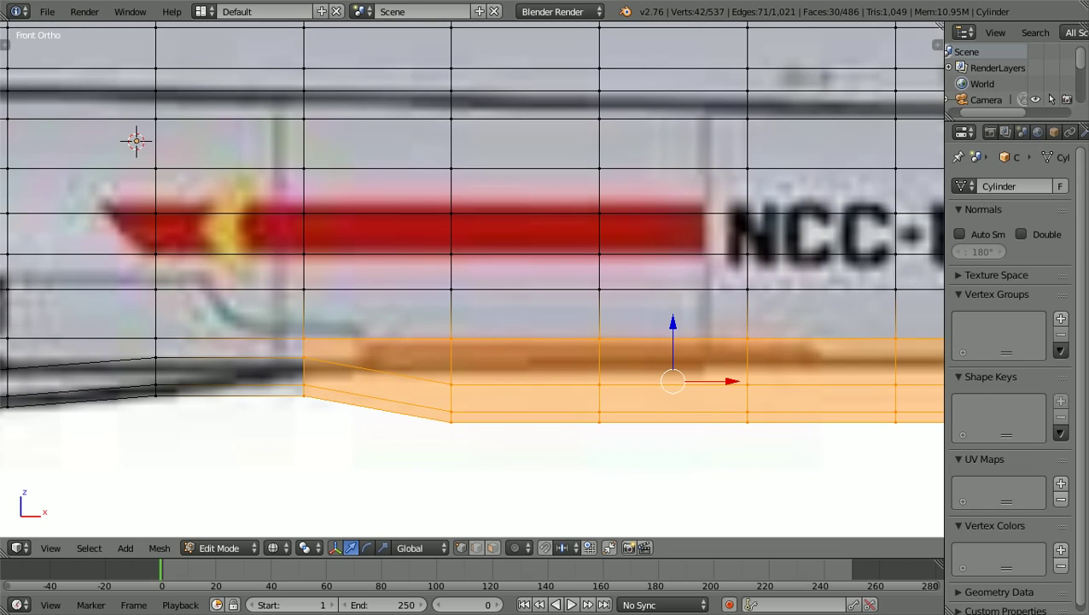
{"action": "key", "text": "g"}
{"action": "key", "text": "z"}
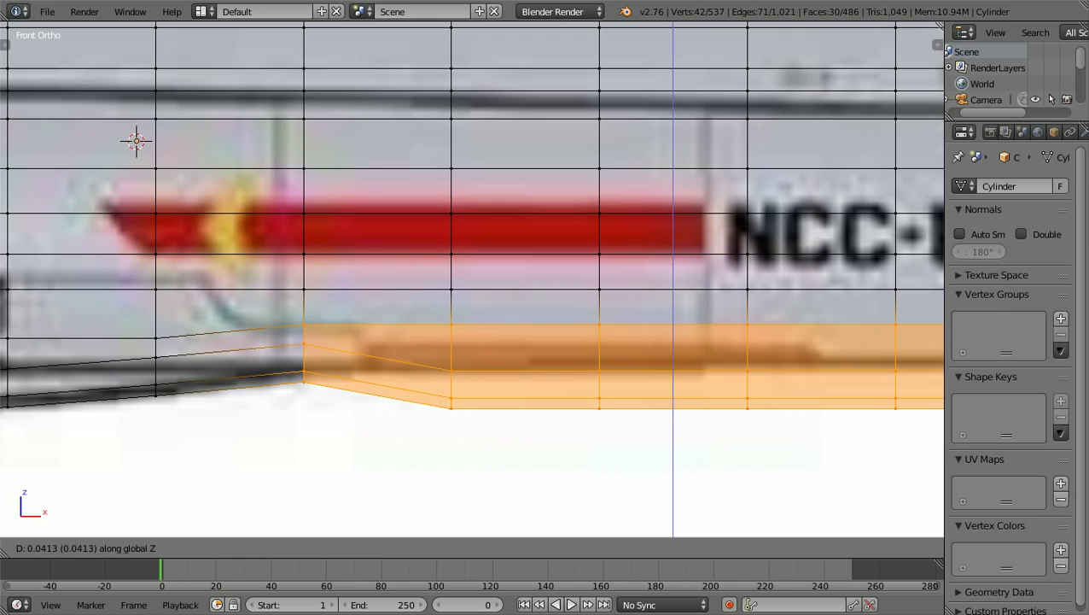
{"action": "key", "text": "Return"}
{"action": "key", "text": "a"}
{"action": "scroll", "coordinate": [472, 279], "scroll_direction": "down", "scroll_amount": 1}
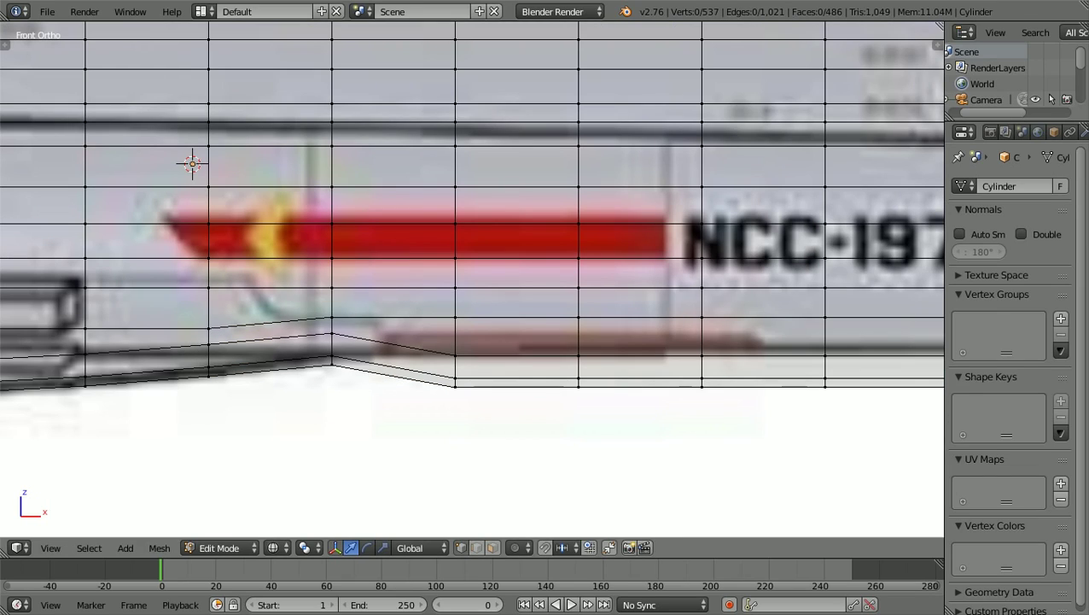
Raise the fourth-lowest vertex pair of the ring at the red stripe's tip about 0.018 units along Z to smooth the edge line.
{"action": "key", "text": "b"}
{"action": "left_click_drag", "start_coordinate": [195, 334], "coordinate": [213, 316]}
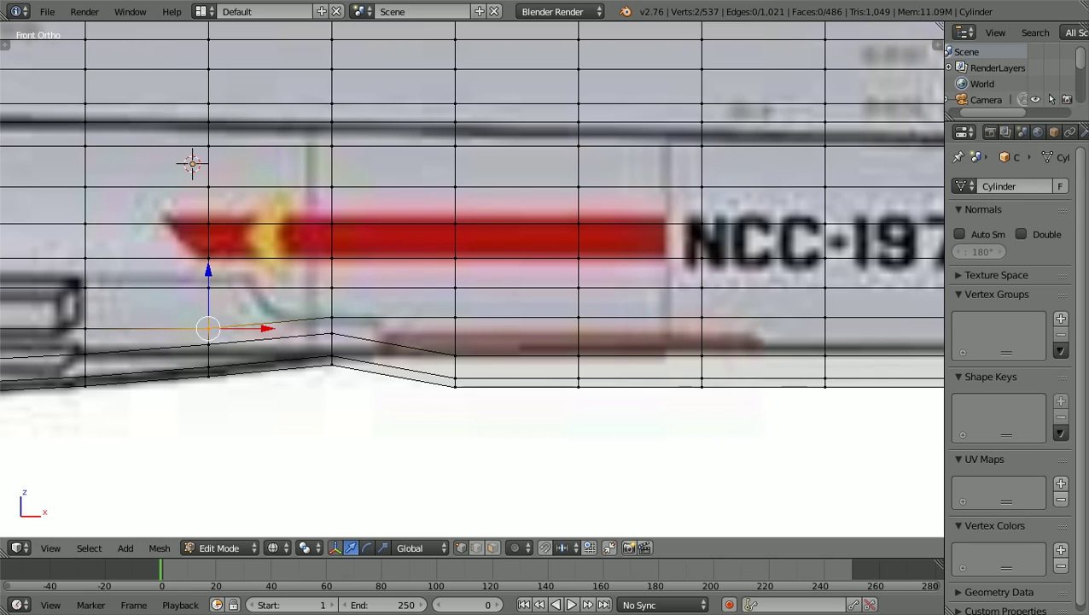
{"action": "key", "text": "g"}
{"action": "key", "text": "z"}
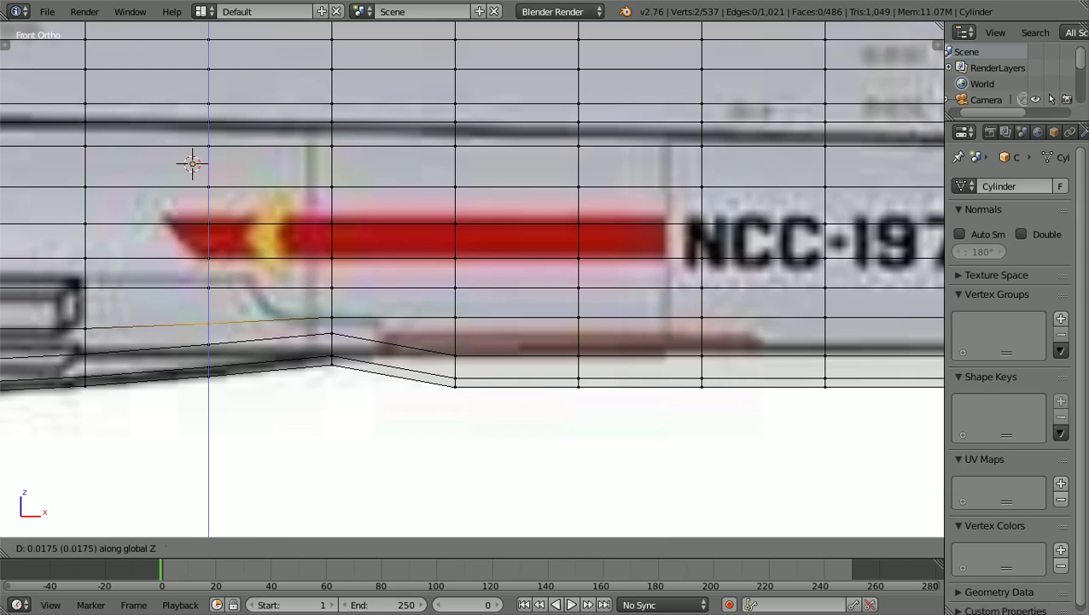
{"action": "key", "text": "Return"}
{"action": "key", "text": "a"}
Inspect the hull cylinder in solid shading from several angles, and compare it with the whole blueprint in front view.
{"action": "key", "text": "z"}
{"action": "scroll", "coordinate": [556, 312], "scroll_direction": "down", "scroll_amount": 4}
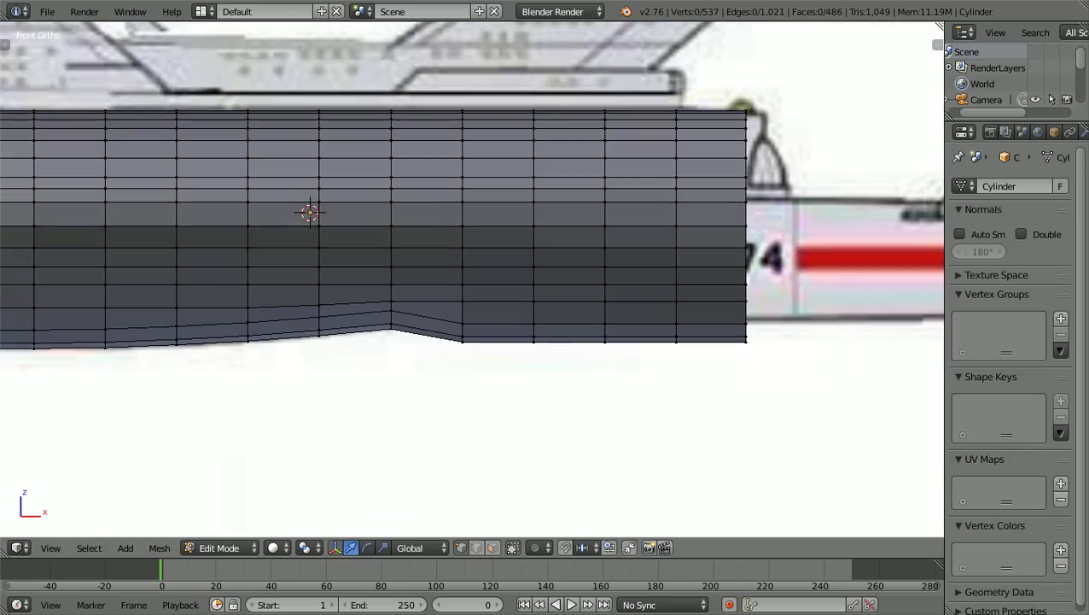
{"action": "middle_click_drag", "start_coordinate": [556, 313], "coordinate": [683, 342]}
{"action": "scroll", "coordinate": [571, 307], "scroll_direction": "down", "scroll_amount": 6}
{"action": "middle_click_drag", "start_coordinate": [580, 247], "coordinate": [717, 234]}
{"action": "middle_click_drag", "start_coordinate": [359, 290], "coordinate": [887, 260]}
{"action": "scroll", "coordinate": [472, 279], "scroll_direction": "up", "scroll_amount": 3}
{"action": "middle_click_drag", "start_coordinate": [694, 267], "coordinate": [411, 268], "text": "shift"}
{"action": "scroll", "coordinate": [472, 279], "scroll_direction": "up", "scroll_amount": 2}
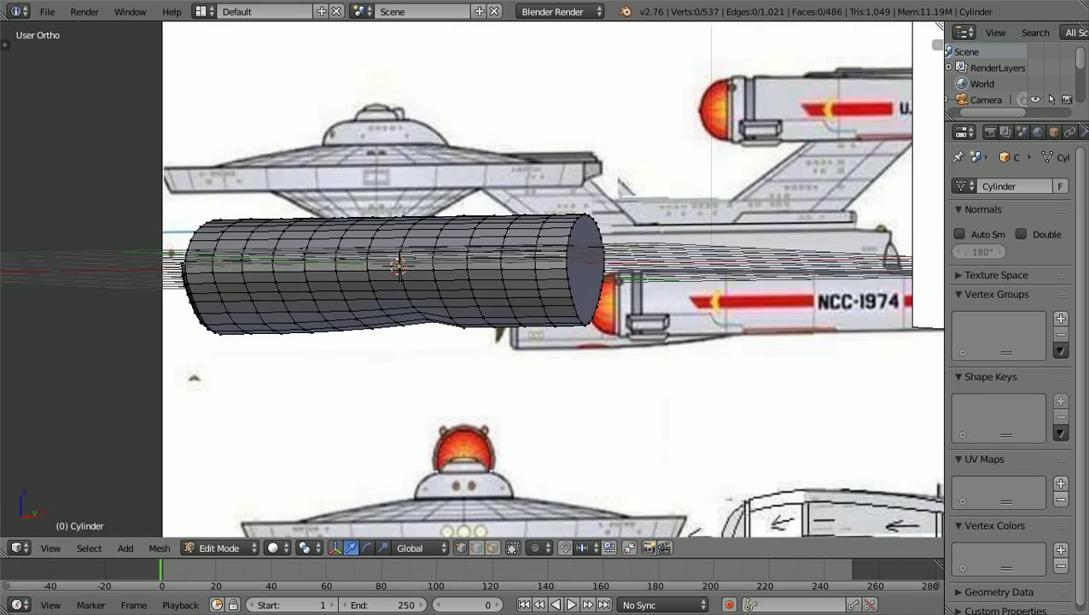
{"action": "key", "text": "KP_1"}
{"action": "scroll", "coordinate": [472, 279], "scroll_direction": "down", "scroll_amount": 10, "text": "ctrl"}
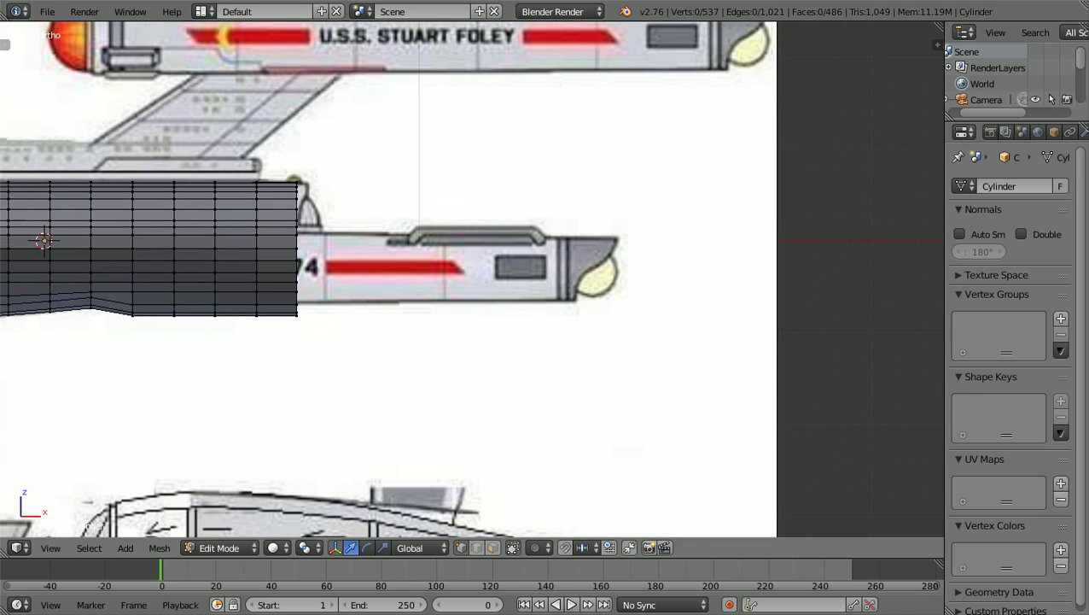
{"action": "scroll", "coordinate": [472, 278], "scroll_direction": "down", "scroll_amount": 8}
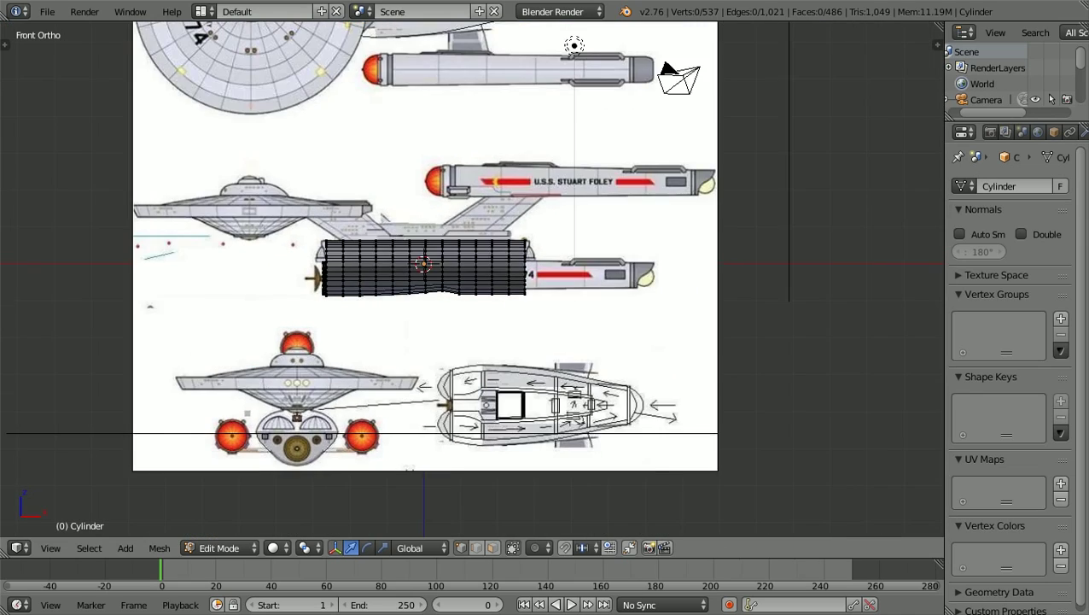
{"action": "scroll", "coordinate": [472, 279], "scroll_direction": "up", "scroll_amount": 3}
{"action": "scroll", "coordinate": [472, 278], "scroll_direction": "down", "scroll_amount": 1}
{"action": "scroll", "coordinate": [472, 279], "scroll_direction": "up", "scroll_amount": 1}
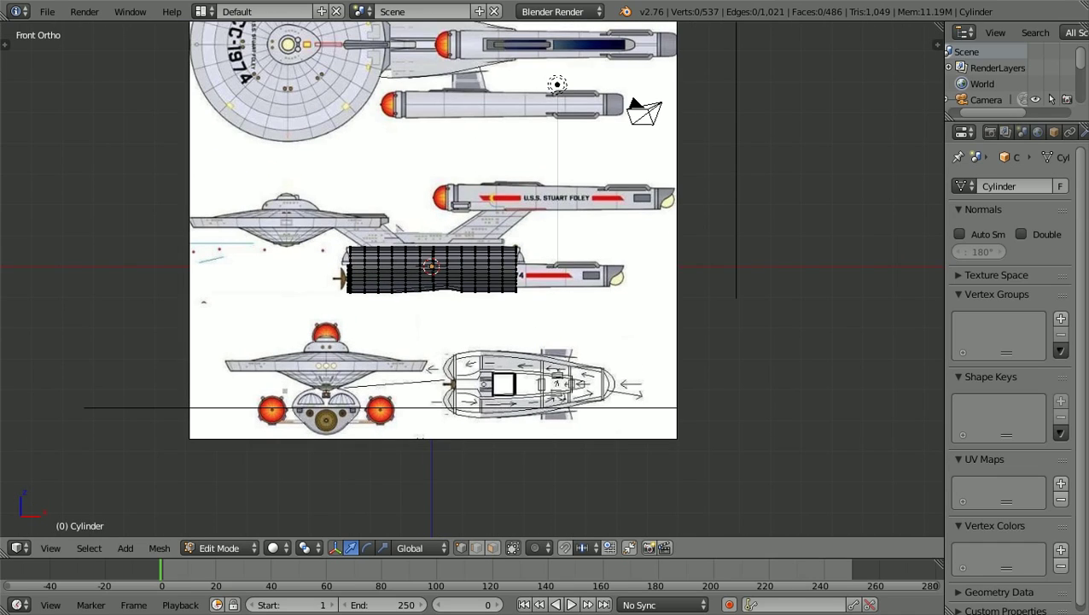
Switch the hull cylinder to Object Mode and deselect it to check its silhouette against the side-view blueprint.
{"action": "left_click", "coordinate": [218, 547]}
{"action": "left_click", "coordinate": [226, 527]}
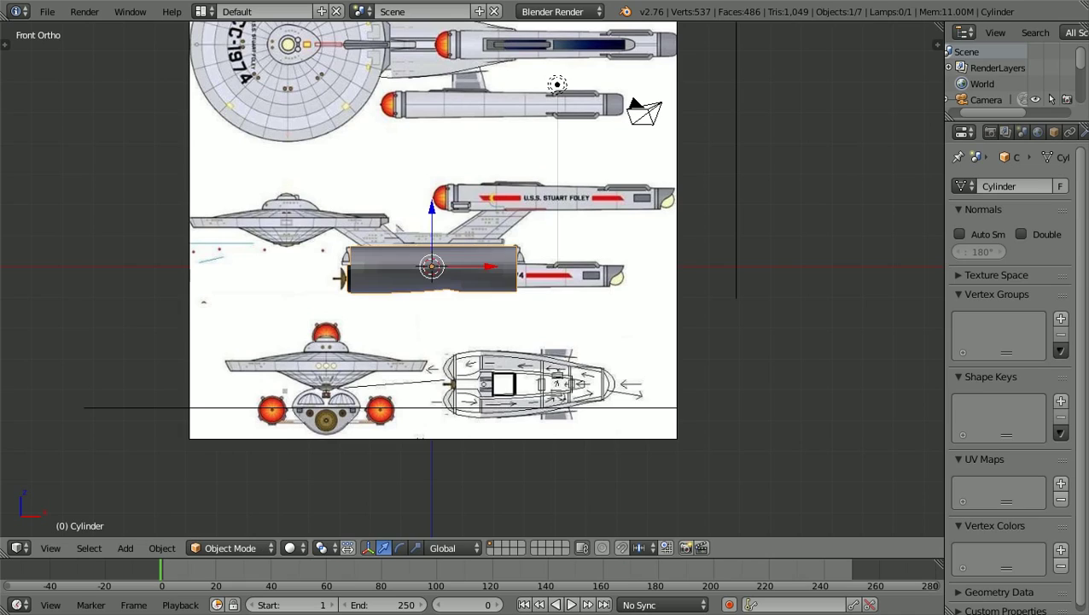
{"action": "scroll", "coordinate": [473, 278], "scroll_direction": "up", "scroll_amount": 3}
{"action": "scroll", "coordinate": [472, 278], "scroll_direction": "up", "scroll_amount": 1}
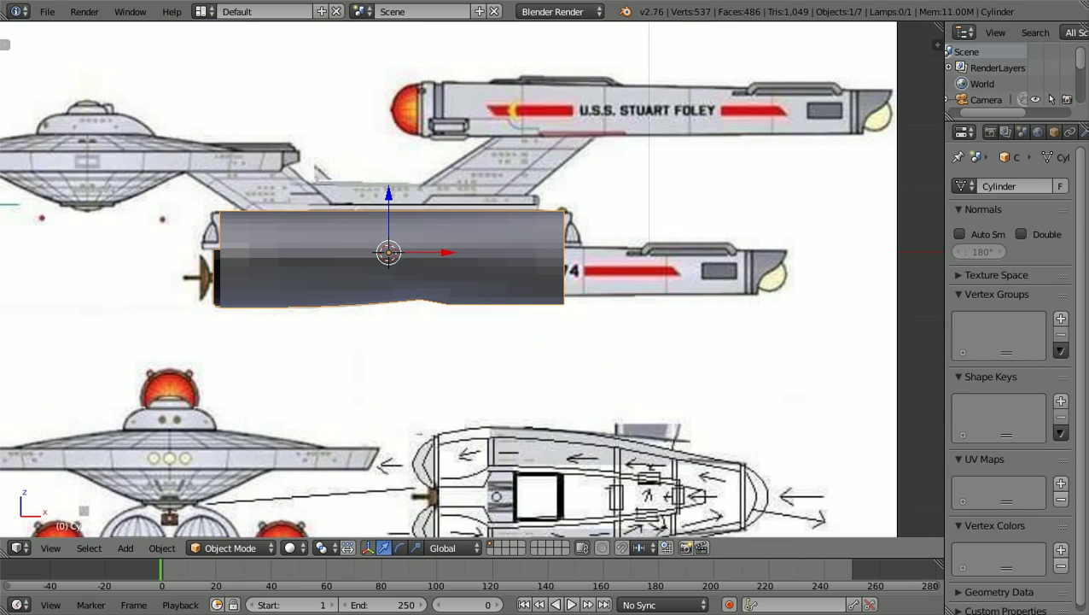
{"action": "scroll", "coordinate": [472, 278], "scroll_direction": "up", "scroll_amount": 2}
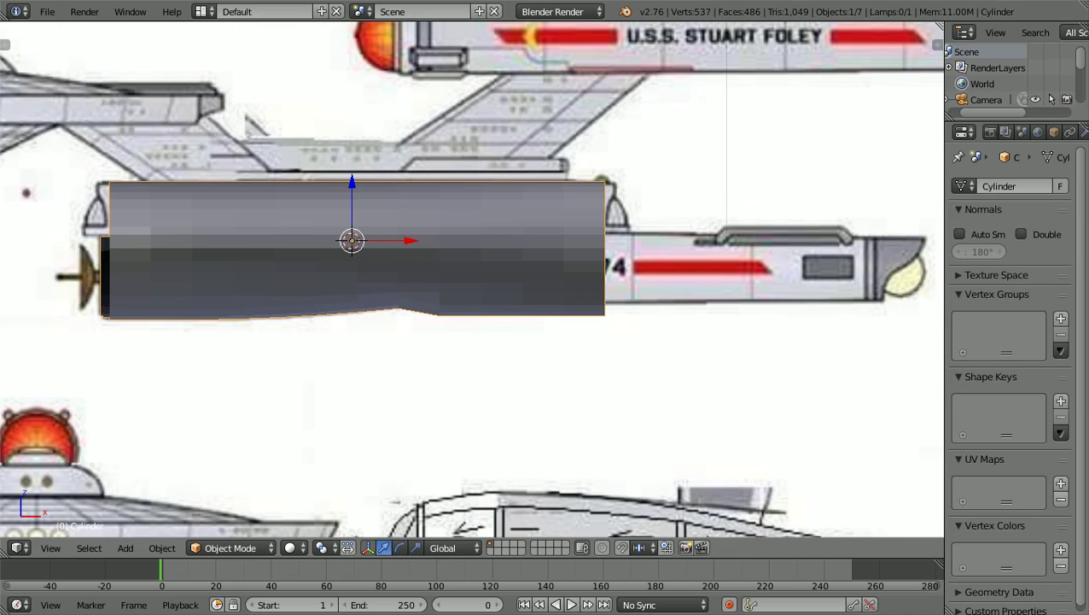
{"action": "scroll", "coordinate": [472, 278], "scroll_direction": "down", "scroll_amount": 4}
{"action": "key", "text": "a"}
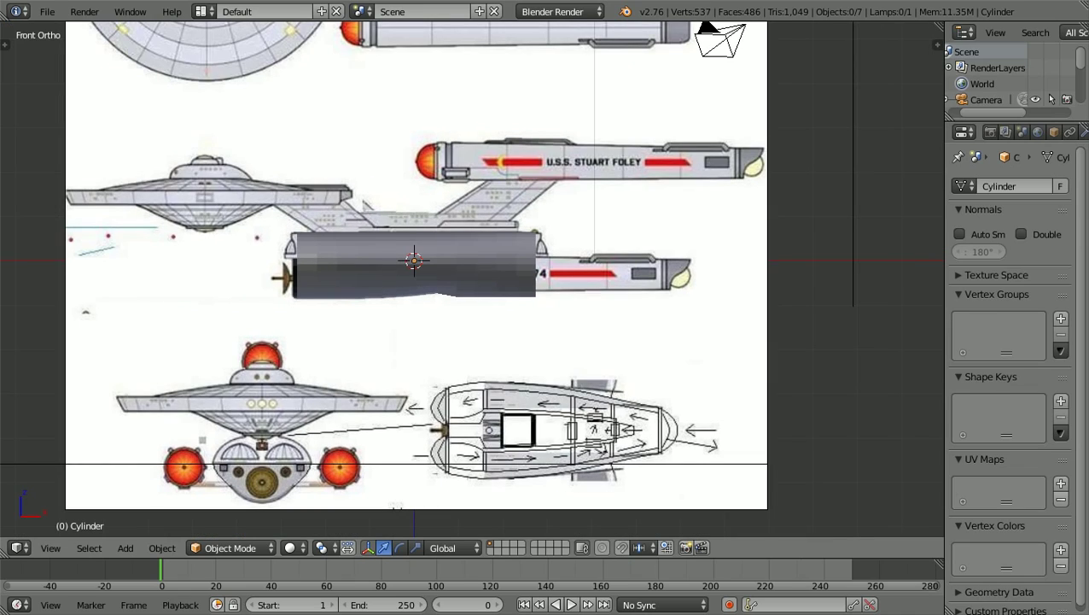
{"action": "scroll", "coordinate": [472, 278], "scroll_direction": "down", "scroll_amount": 6, "text": "ctrl"}
{"action": "scroll", "coordinate": [472, 278], "scroll_direction": "up", "scroll_amount": 4, "text": "shift"}
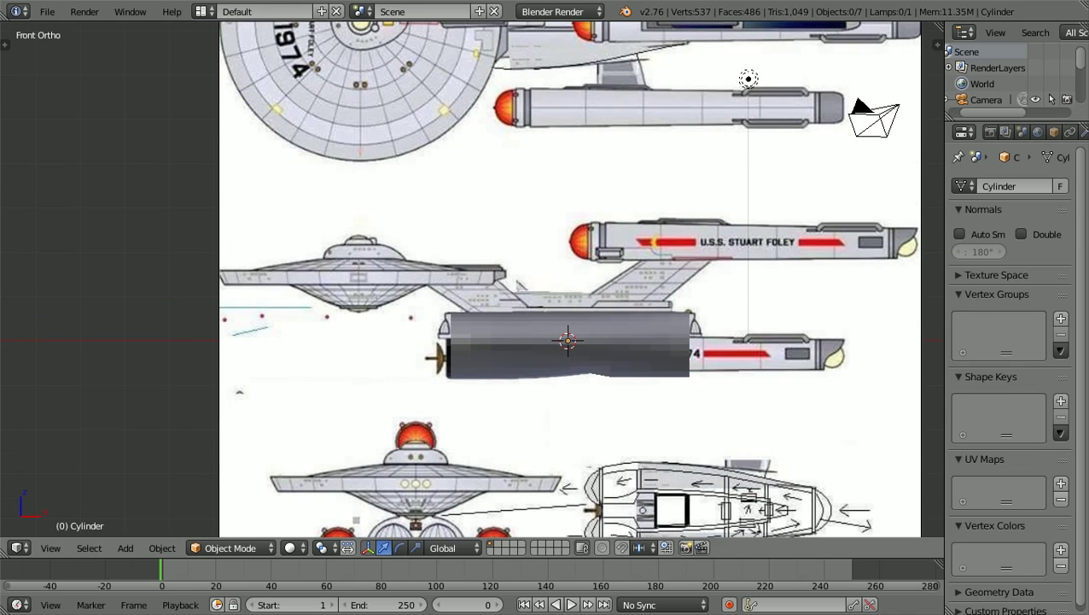
{"action": "scroll", "coordinate": [472, 278], "scroll_direction": "down", "scroll_amount": 1}
{"action": "scroll", "coordinate": [472, 279], "scroll_direction": "up", "scroll_amount": 2, "text": "shift"}
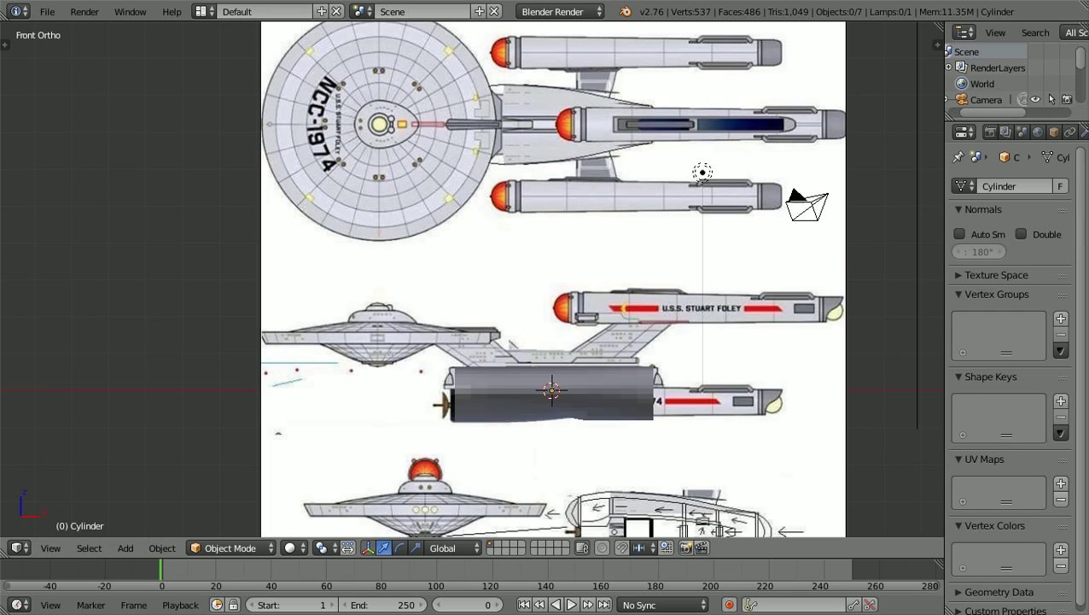
{"action": "scroll", "coordinate": [472, 278], "scroll_direction": "up", "scroll_amount": 1, "text": "shift"}
{"action": "scroll", "coordinate": [472, 278], "scroll_direction": "down", "scroll_amount": 1}
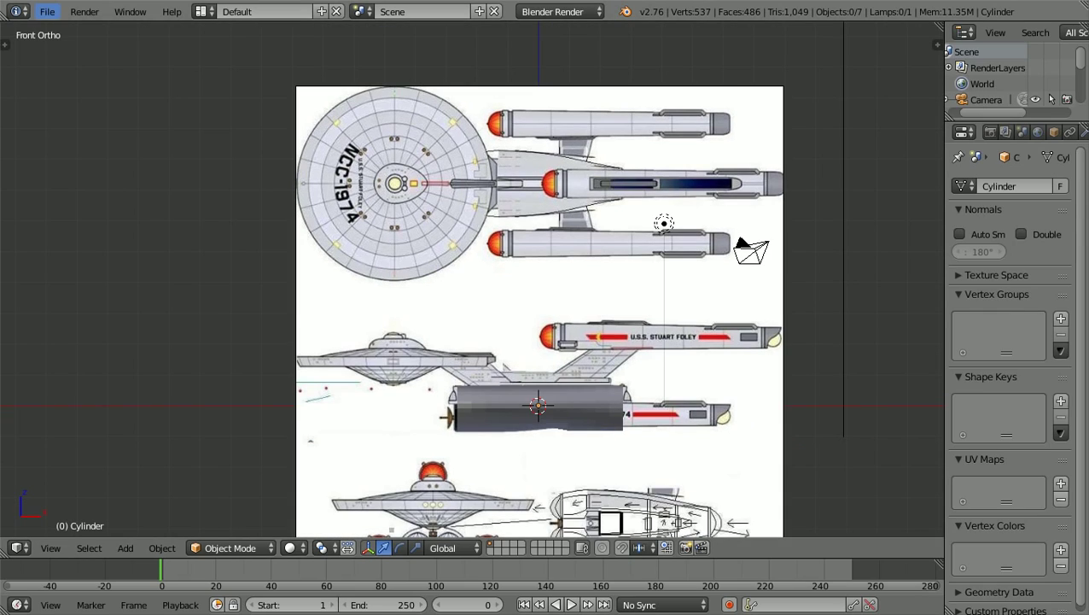
Save the file under the new name NCC-1974USS-STUART-FOLEY3a.blend in D:\Documents.
{"action": "left_click", "coordinate": [47, 11]}
{"action": "left_click", "coordinate": [75, 150]}
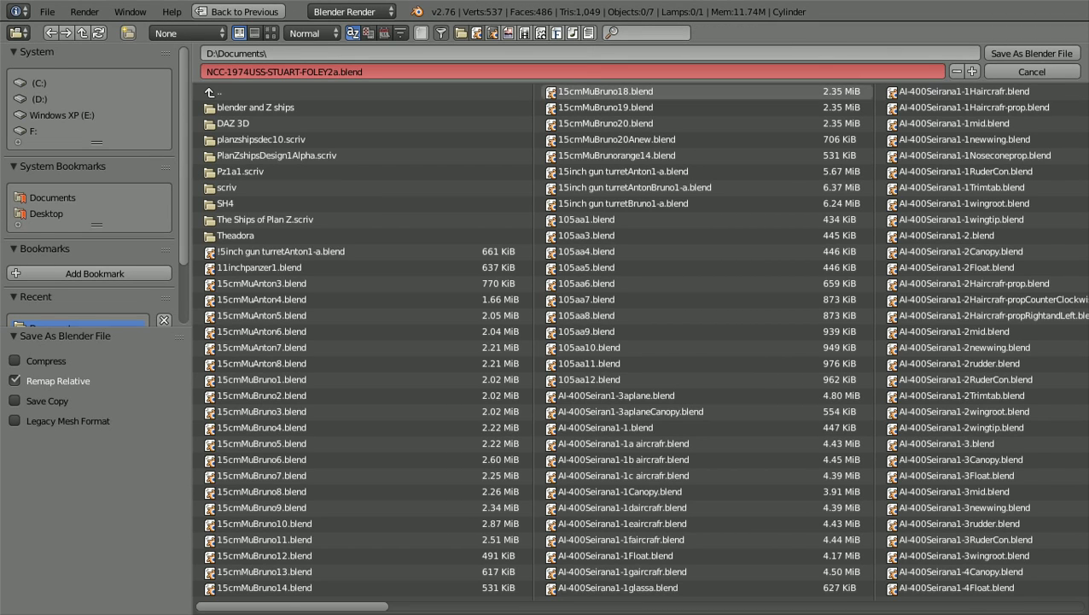
{"action": "left_click", "coordinate": [362, 71]}
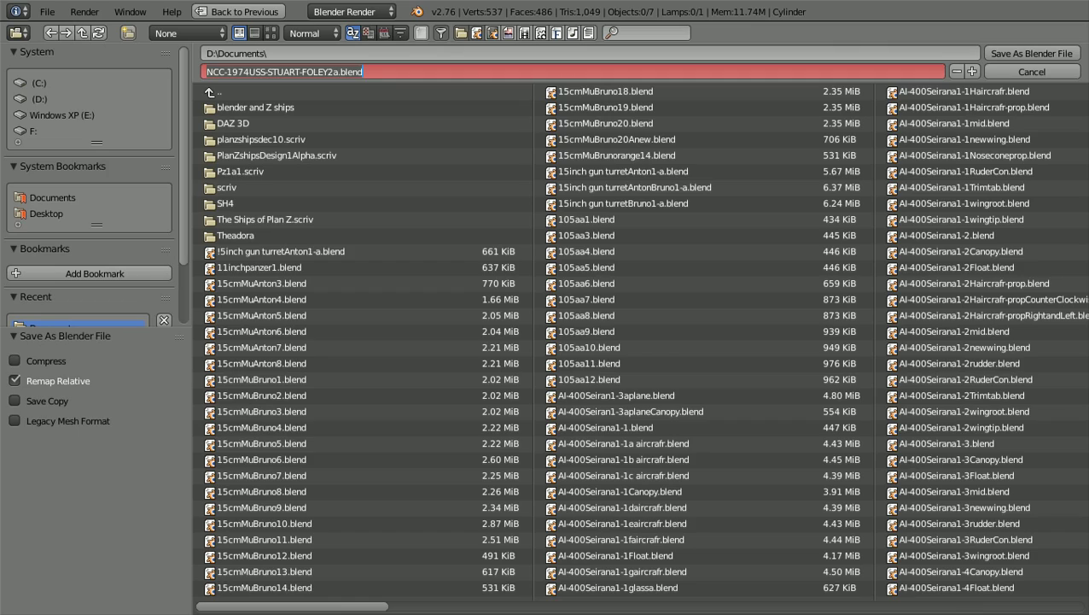
{"action": "left_click", "coordinate": [333, 72]}
{"action": "key", "text": "BackSpace"}
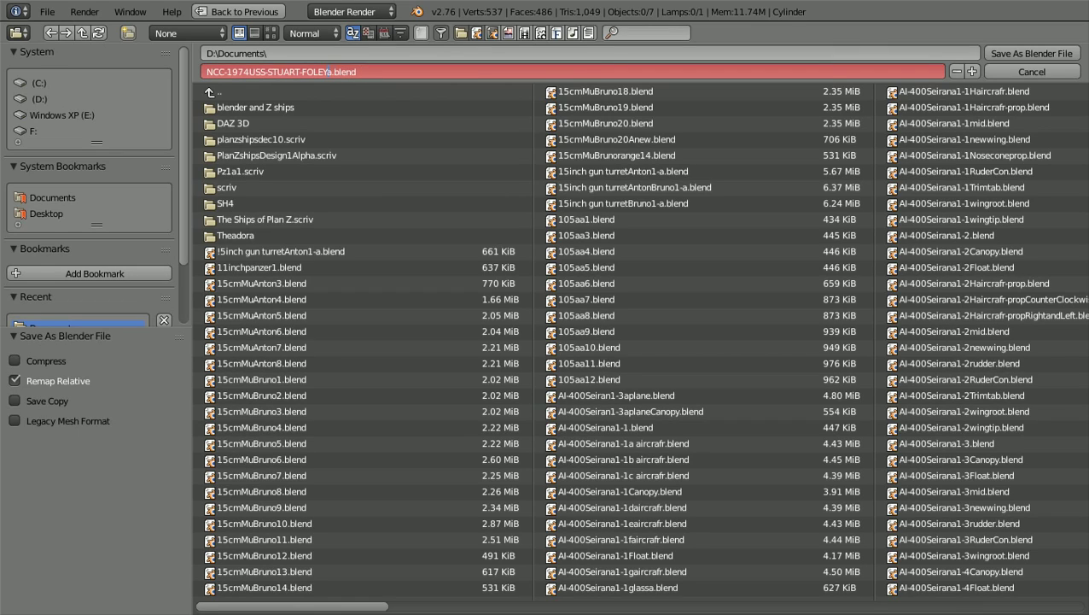
{"action": "type", "text": "3"}
{"action": "key", "text": "Return"}
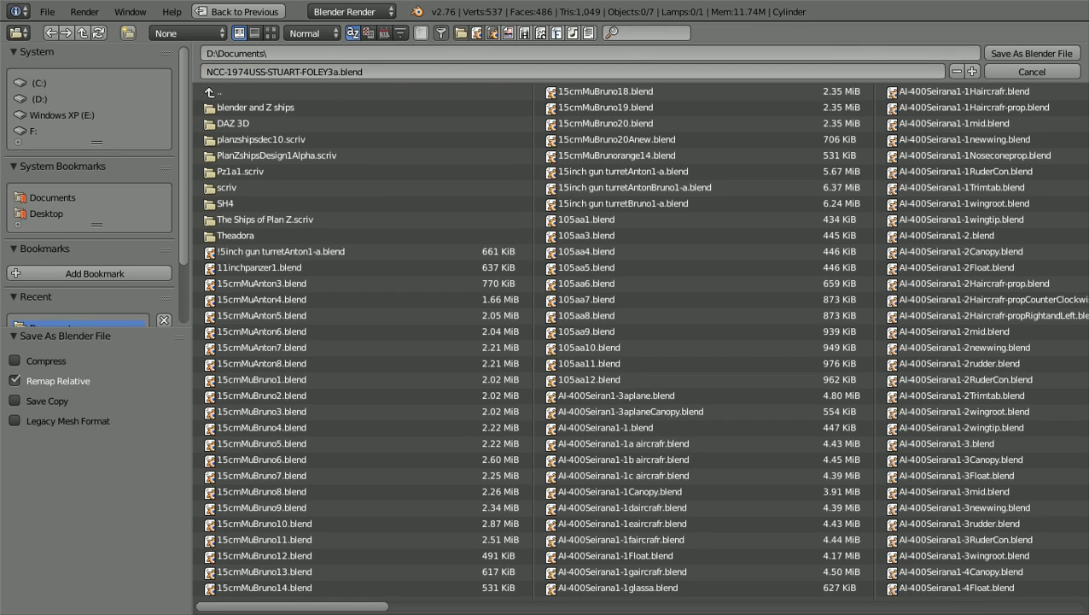
{"action": "left_click", "coordinate": [1032, 52]}
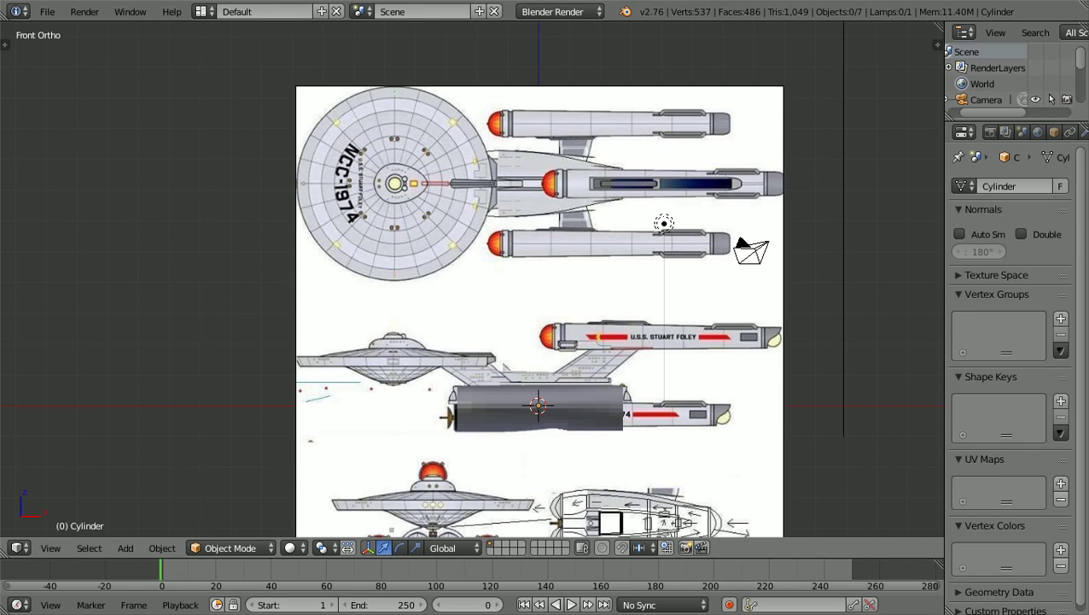
View the hull cylinder and blueprint planes from an oblique angle, and take the window out of fullscreen.
{"action": "scroll", "coordinate": [472, 279], "scroll_direction": "down", "scroll_amount": 6}
{"action": "middle_click_drag", "start_coordinate": [472, 279], "coordinate": [534, 361]}
{"action": "scroll", "coordinate": [472, 279], "scroll_direction": "up", "scroll_amount": 3}
{"action": "scroll", "coordinate": [472, 280], "scroll_direction": "down", "scroll_amount": 2}
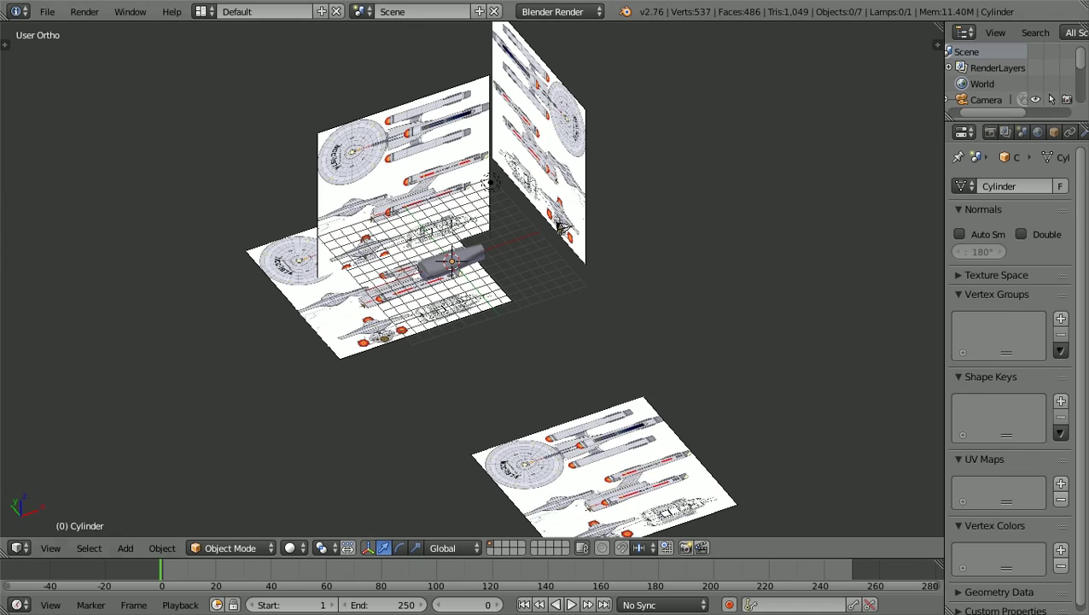
{"action": "left_click", "coordinate": [130, 11]}
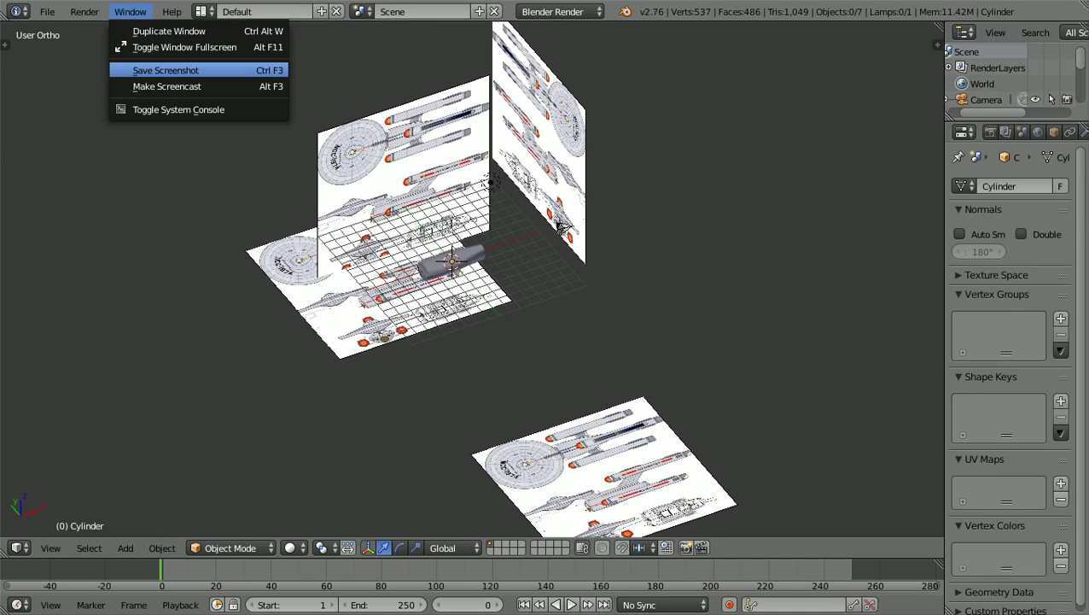
{"action": "left_click", "coordinate": [184, 47]}
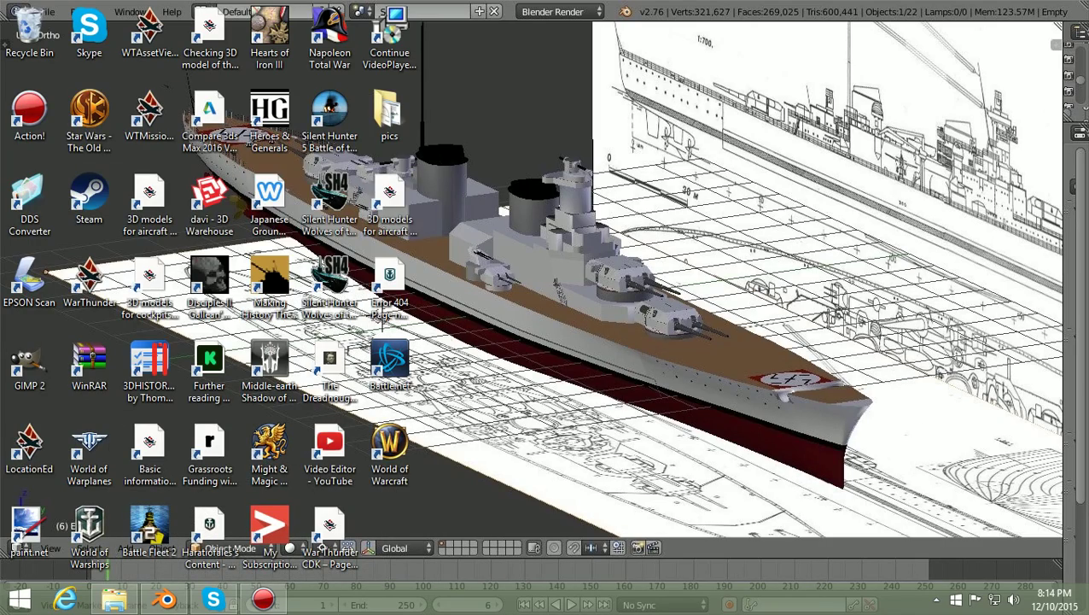
Switch to the desktop's pics folder and browse its starship images in Windows Photo Viewer, from the star_trek_blueprints sheet back to image1.
{"action": "double_click", "coordinate": [390, 115]}
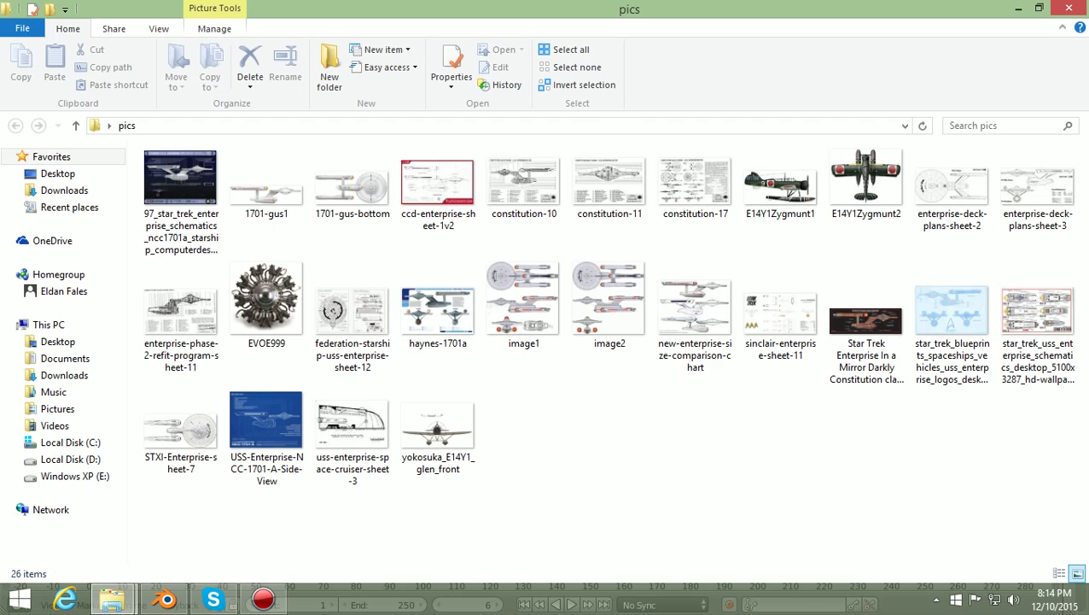
{"action": "double_click", "coordinate": [951, 325]}
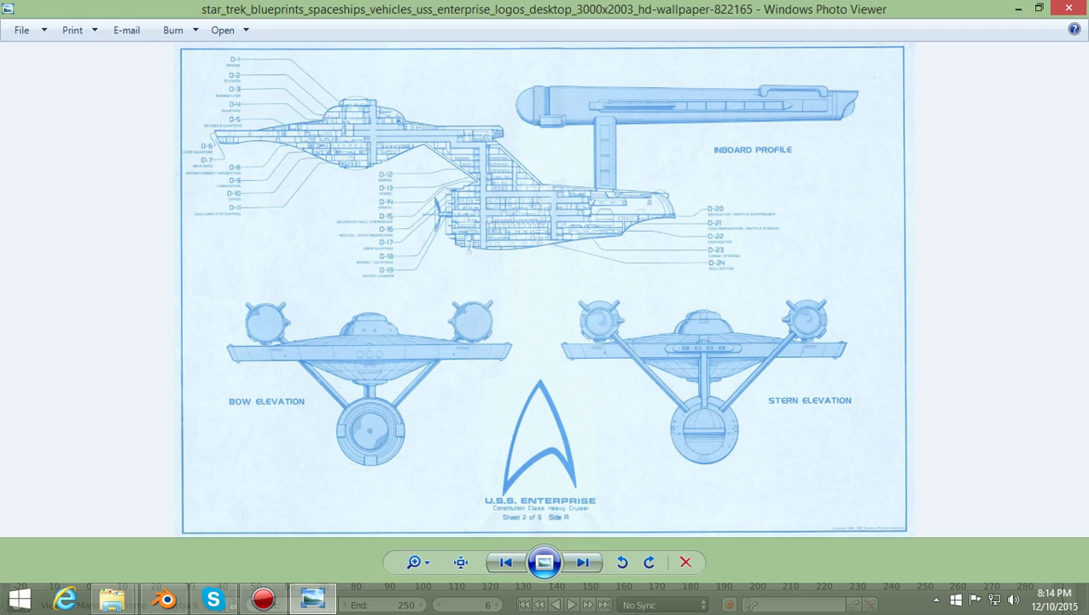
{"action": "left_click", "coordinate": [506, 562]}
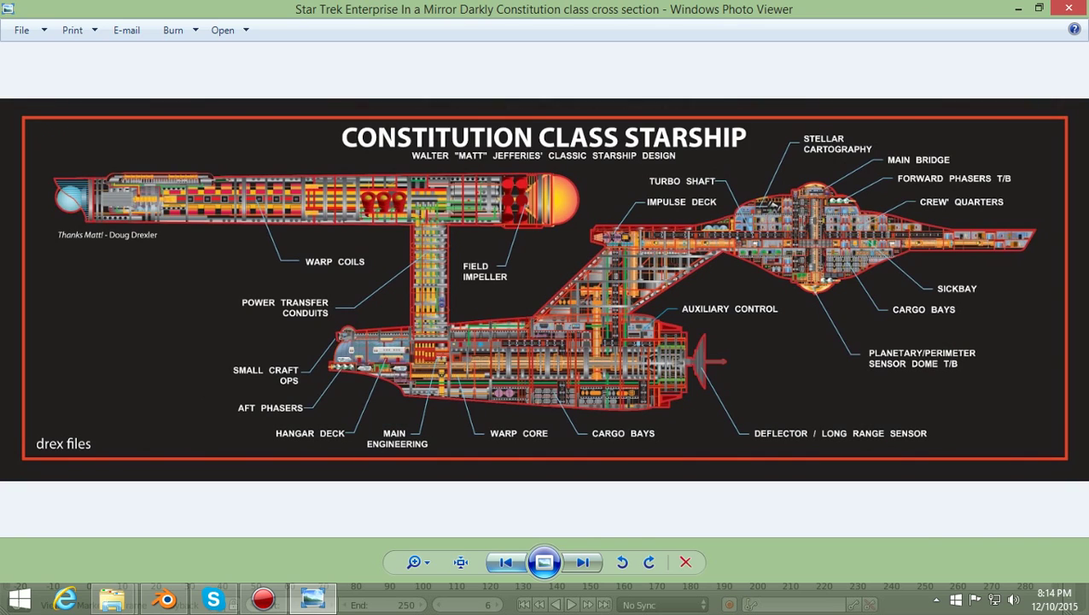
{"action": "left_click", "coordinate": [505, 562]}
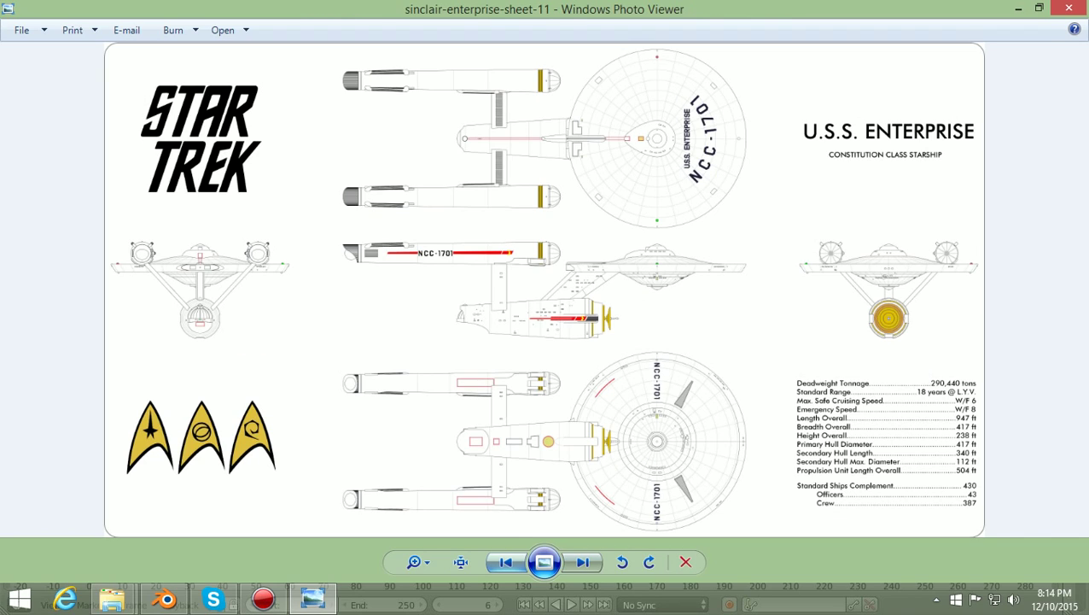
{"action": "left_click", "coordinate": [505, 562]}
{"action": "left_click", "coordinate": [506, 561]}
{"action": "key", "text": "Left"}
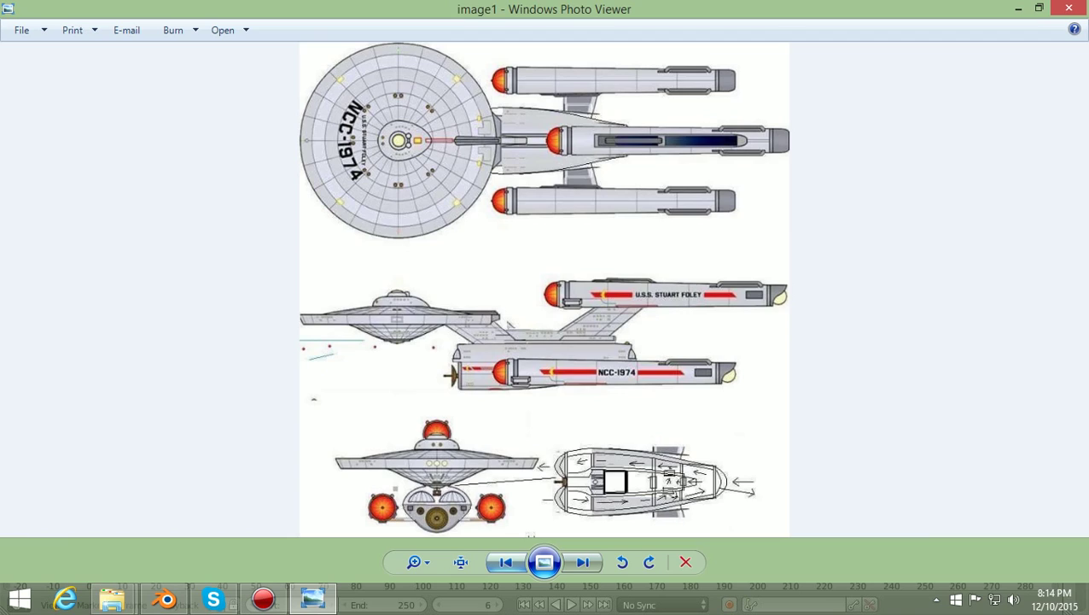
Examine the lower hull's shape in the preceding reference images, from haynes-1701a back to enterprise-deck-plans-sheet-2.
{"action": "key", "text": "Left"}
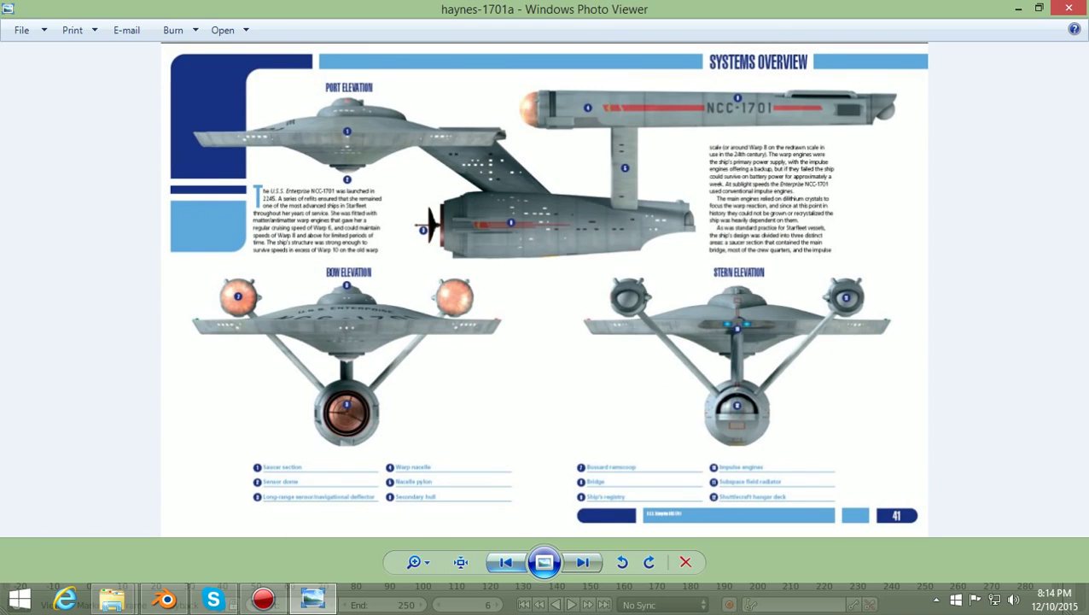
{"action": "key", "text": "Left"}
{"action": "key", "text": "Left"}
{"action": "key", "text": "Left"}
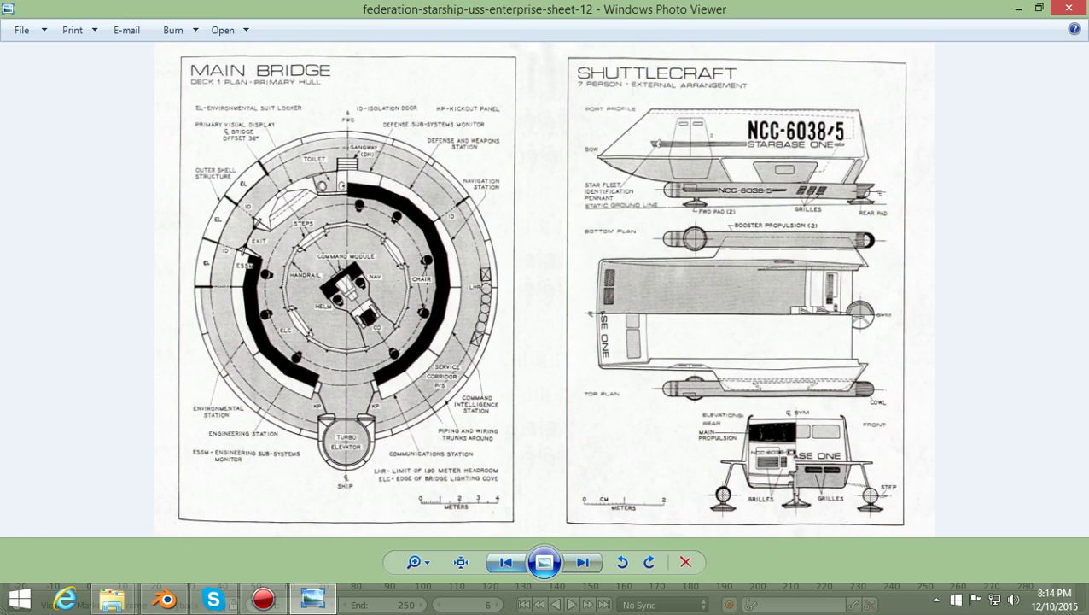
{"action": "key", "text": "Left"}
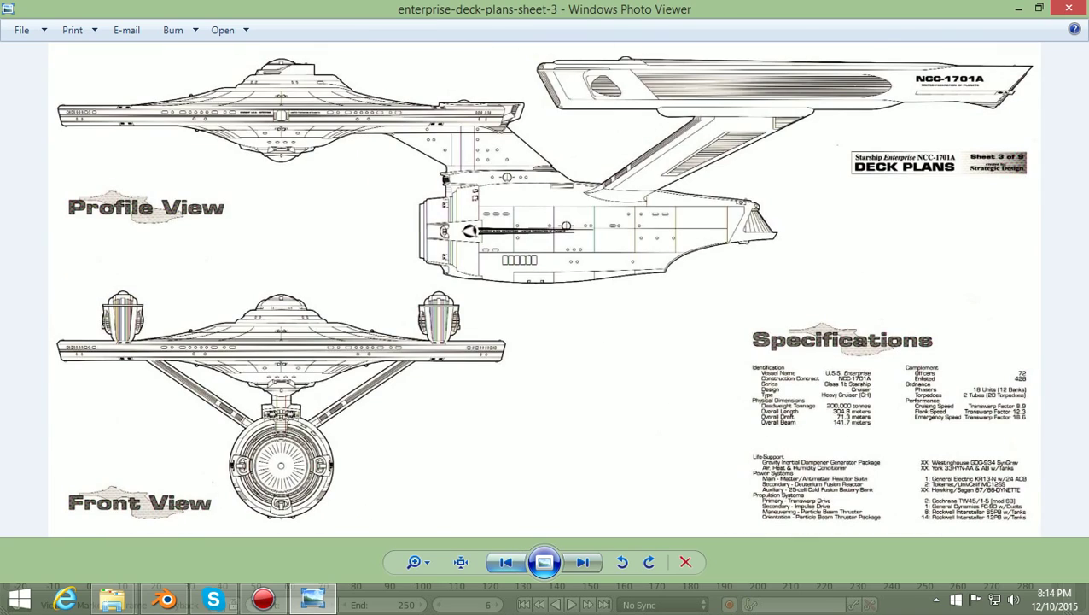
{"action": "key", "text": "Right"}
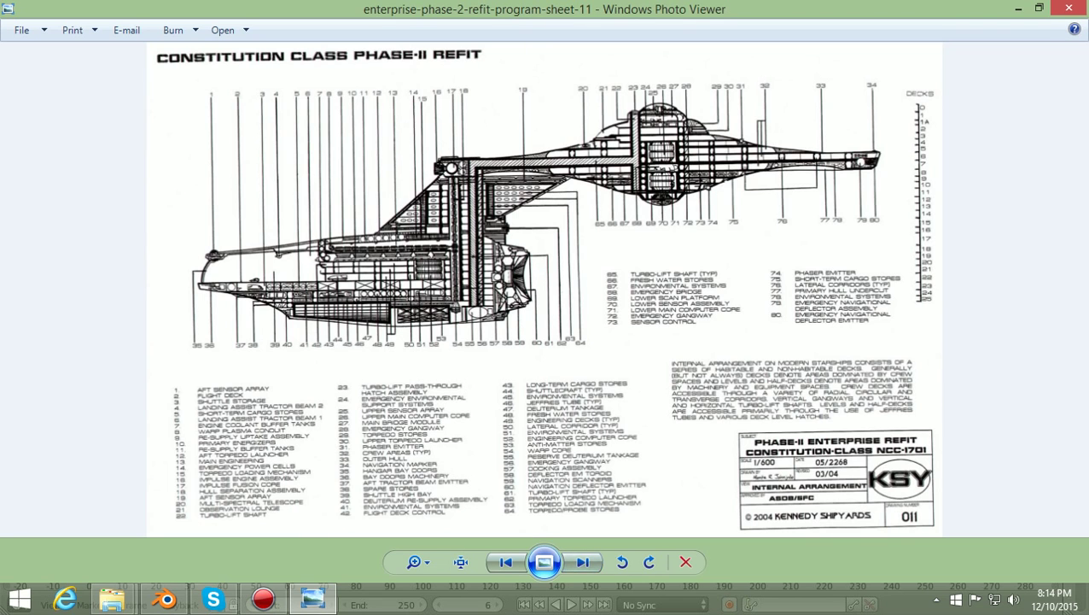
{"action": "left_click", "coordinate": [505, 561]}
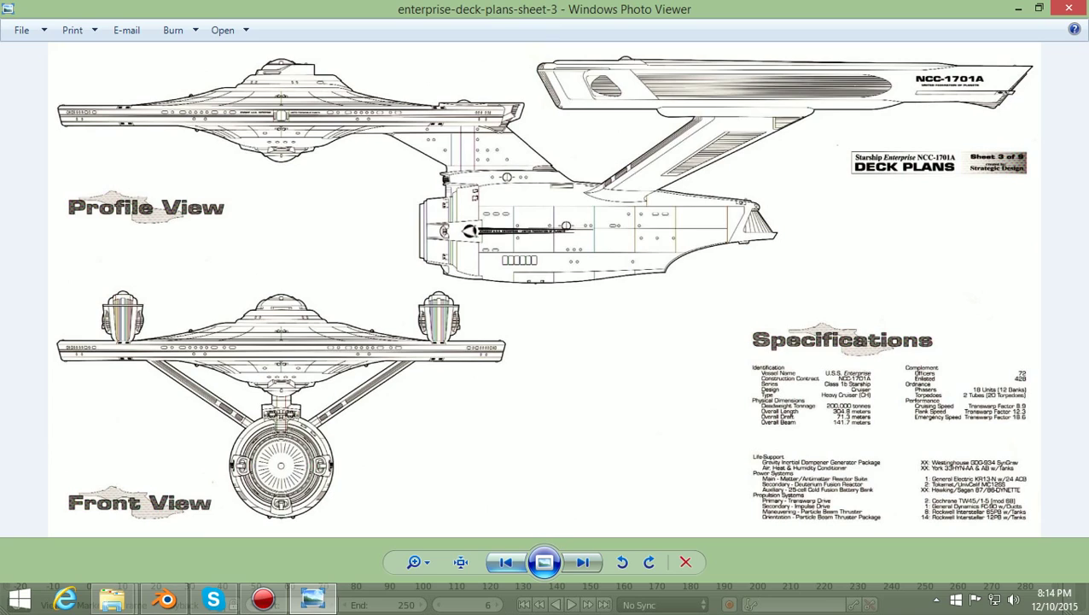
{"action": "left_click", "coordinate": [505, 561]}
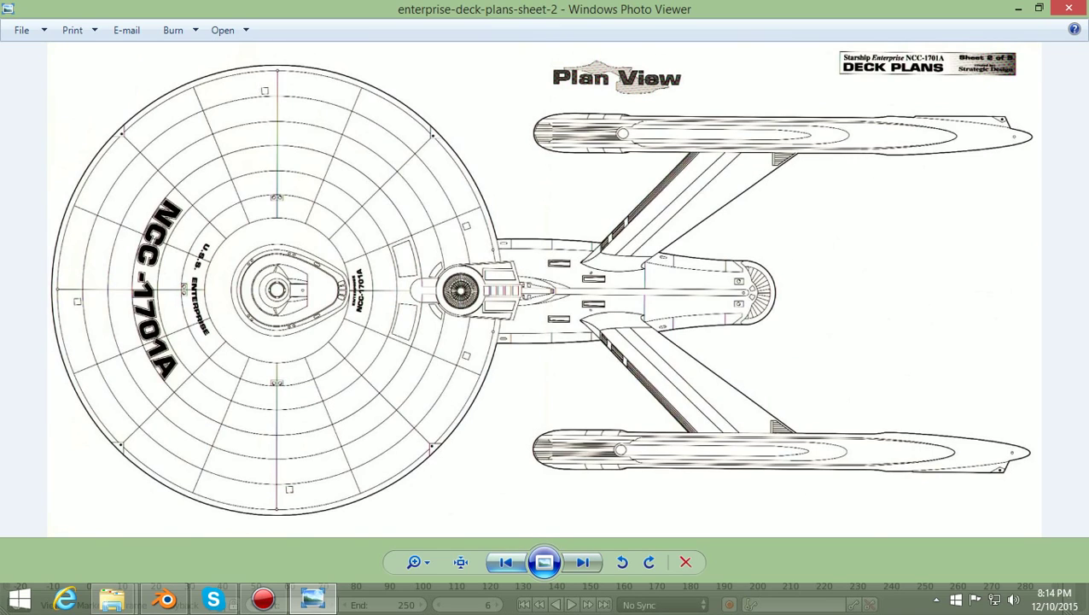
Browse the remaining Constitution-class references back to 1701-gus1, study its hull profile, and close the photo viewer and the pics folder.
{"action": "left_click", "coordinate": [506, 562]}
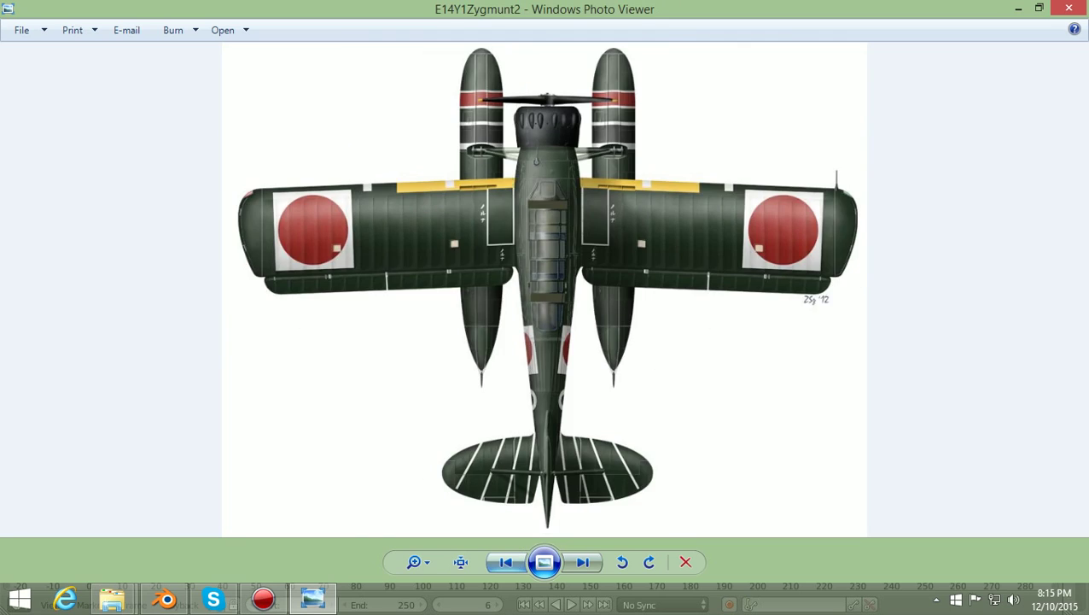
{"action": "left_click", "coordinate": [506, 562]}
{"action": "left_click", "coordinate": [505, 562]}
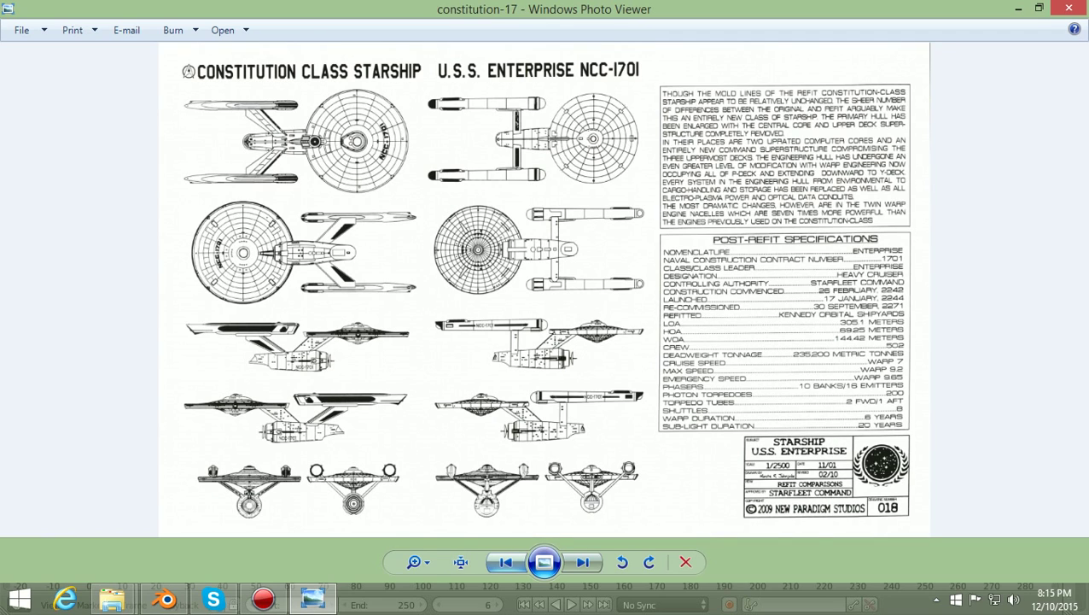
{"action": "left_click", "coordinate": [505, 562]}
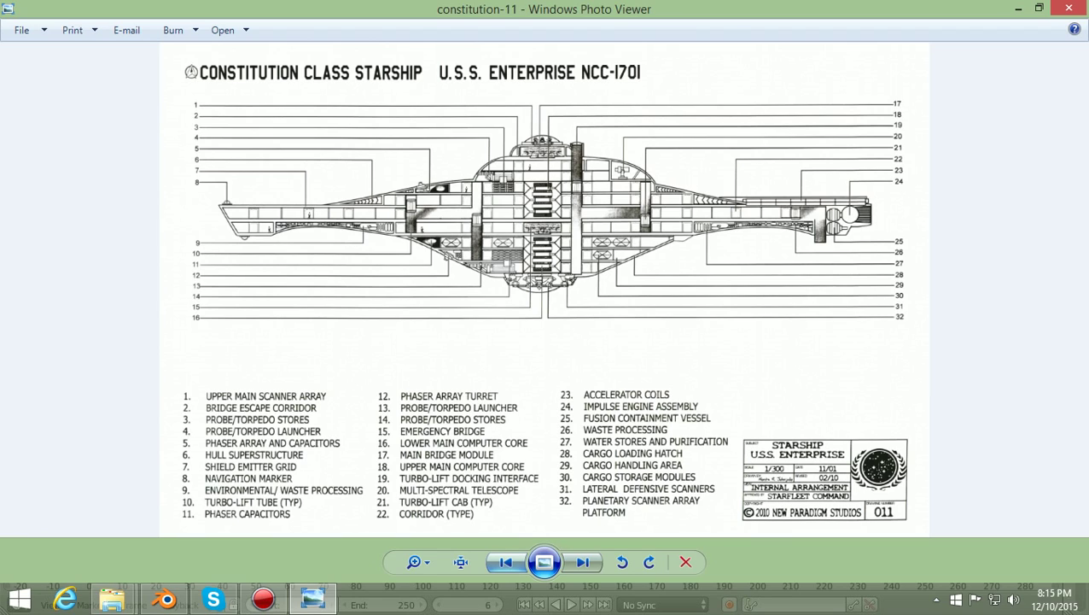
{"action": "key", "text": "Left"}
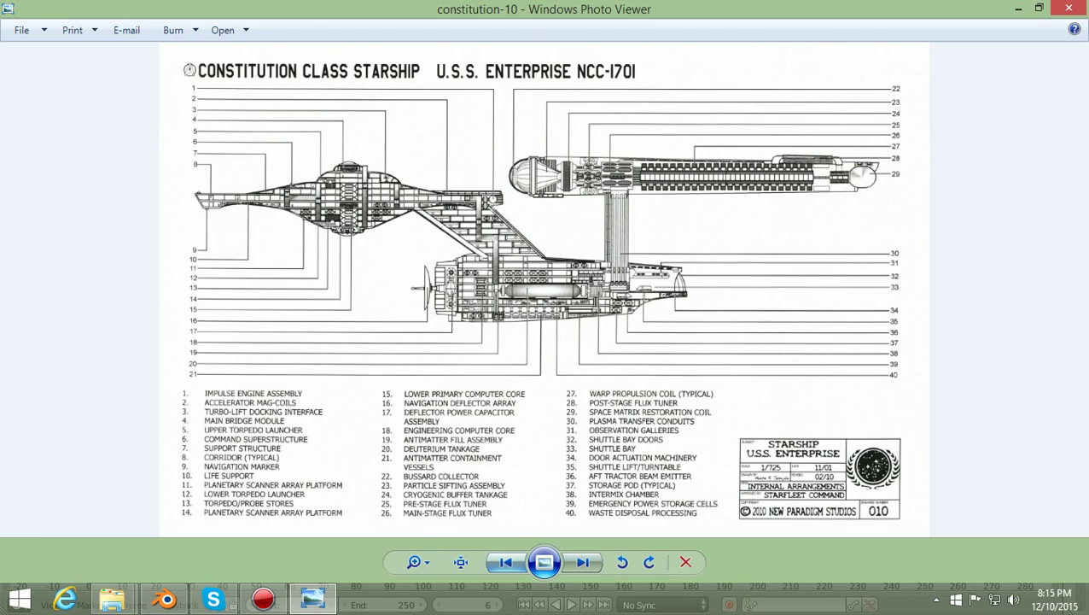
{"action": "key", "text": "Left"}
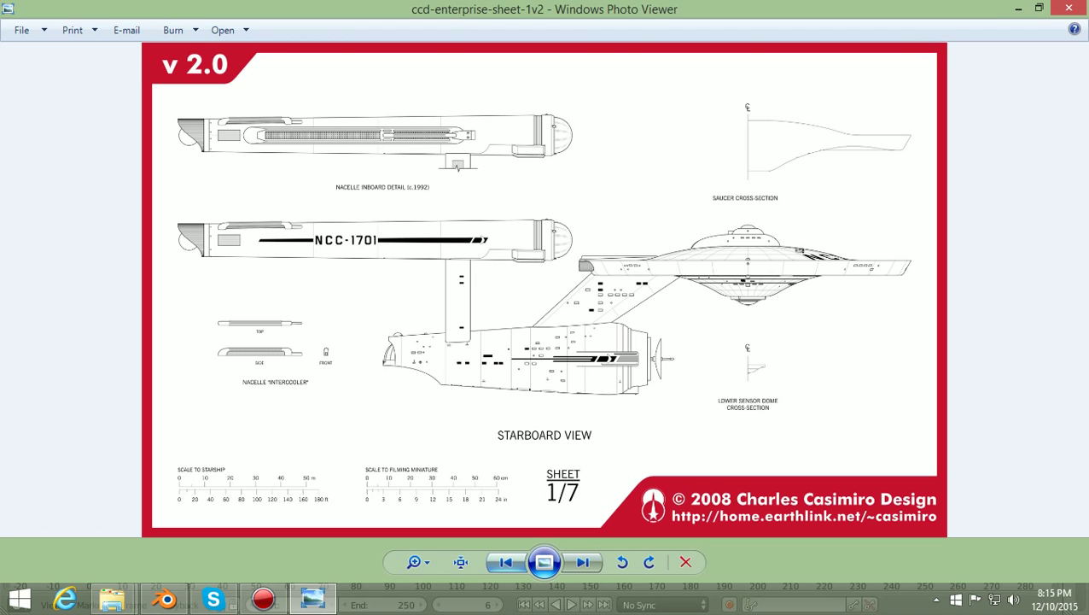
{"action": "key", "text": "Left"}
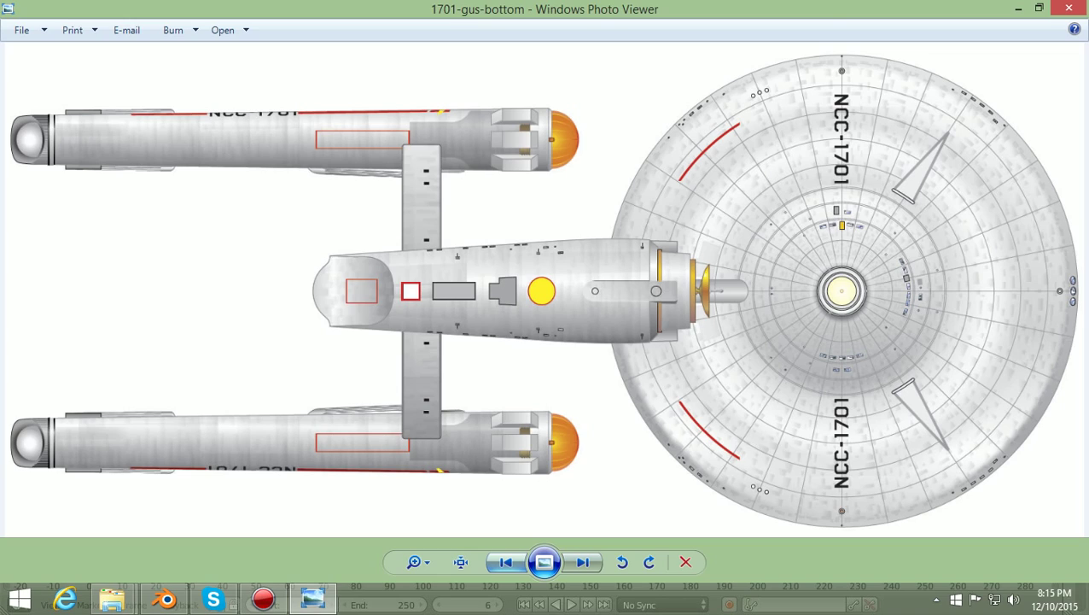
{"action": "key", "text": "Left"}
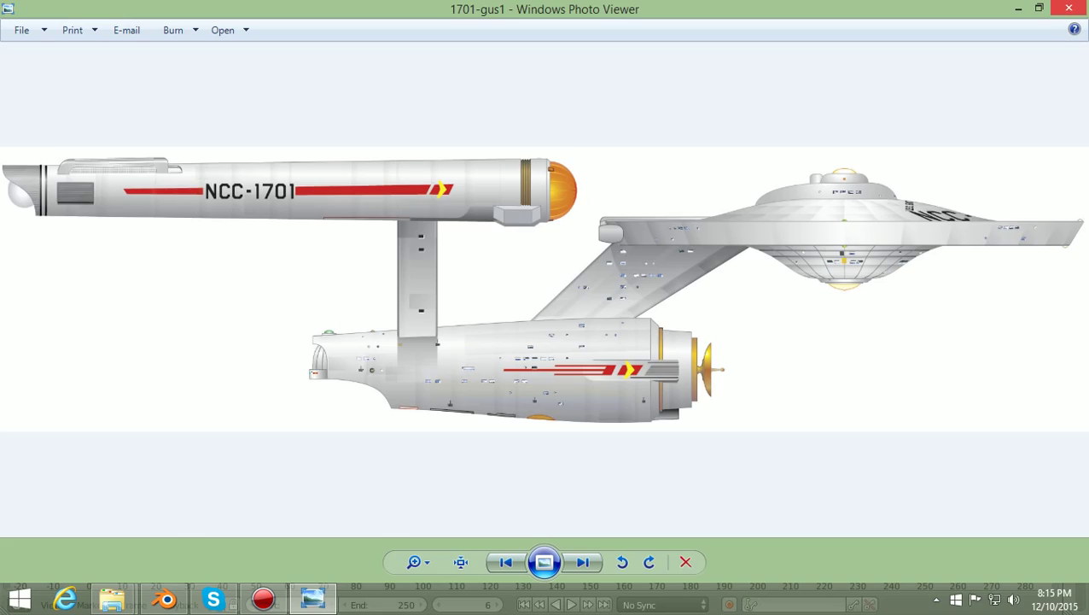
{"action": "key", "text": "alt+F4"}
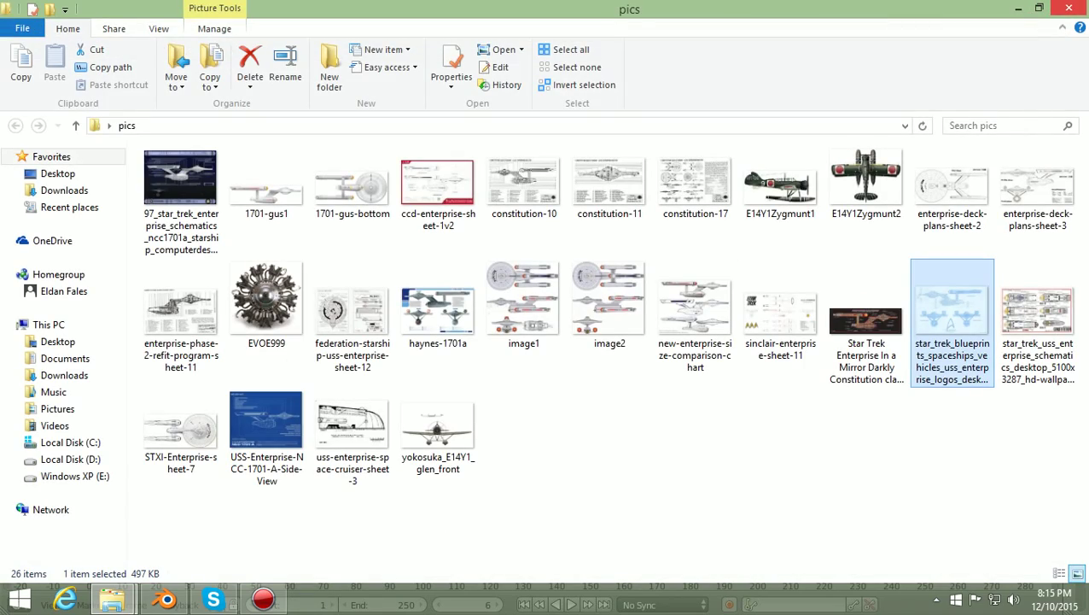
{"action": "key", "text": "alt+F4"}
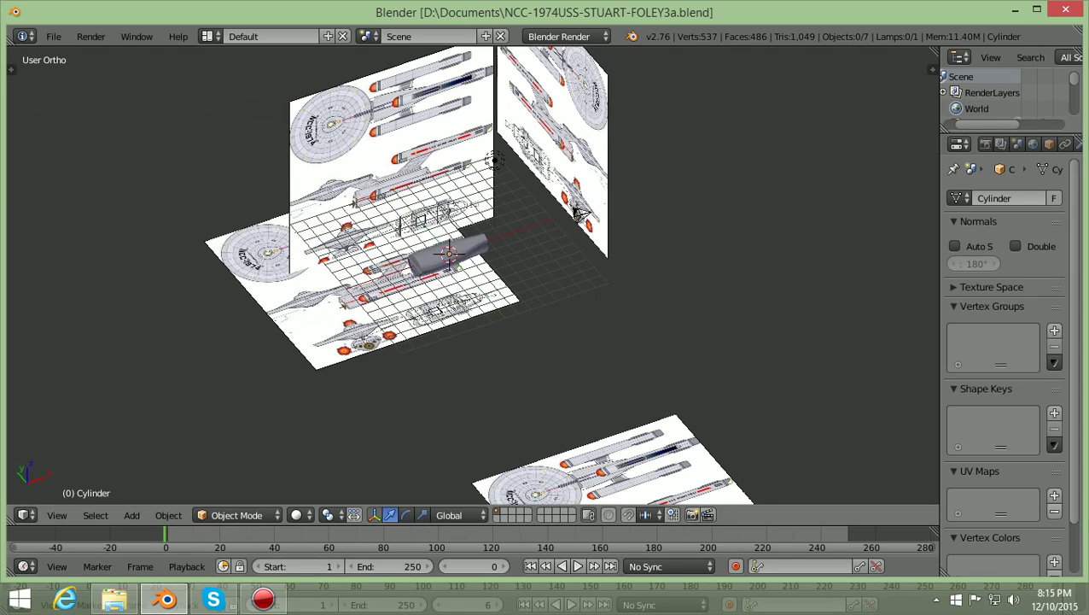
Return to the Blender scene and add an image empty at the 3D cursor on the hull cylinder.
{"action": "scroll", "coordinate": [471, 276], "scroll_direction": "up", "scroll_amount": 2}
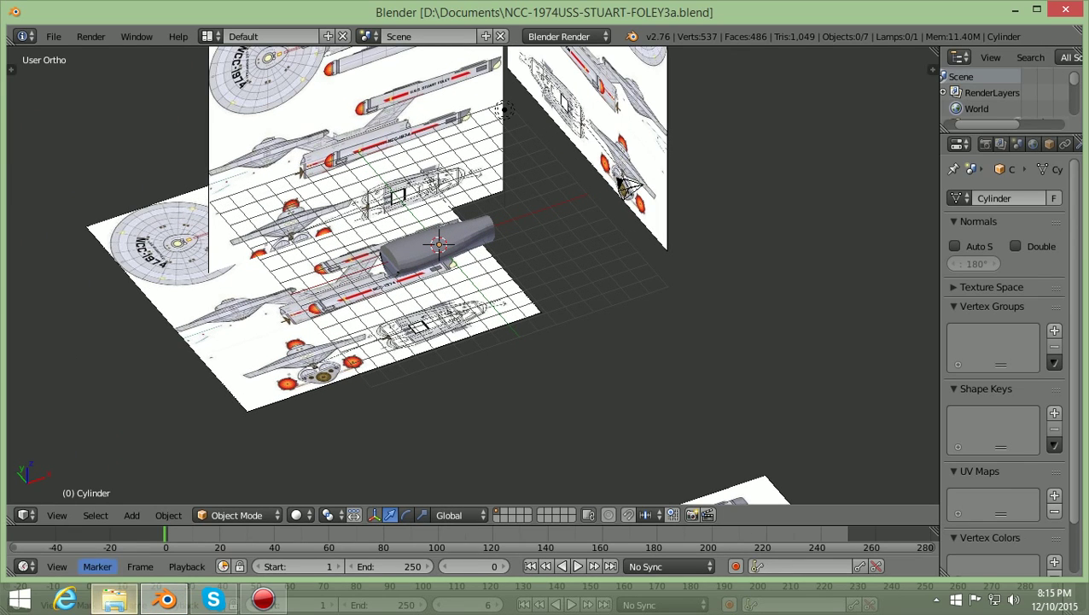
{"action": "left_click", "coordinate": [132, 515]}
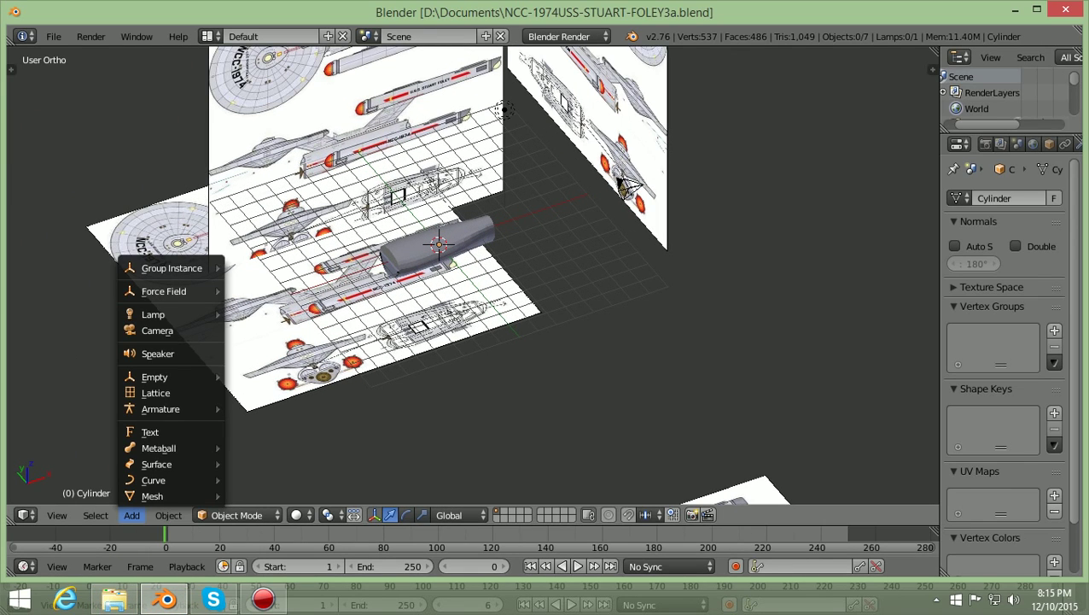
{"action": "mouse_move", "coordinate": [168, 514]}
{"action": "mouse_move", "coordinate": [131, 515]}
{"action": "mouse_move", "coordinate": [167, 376]}
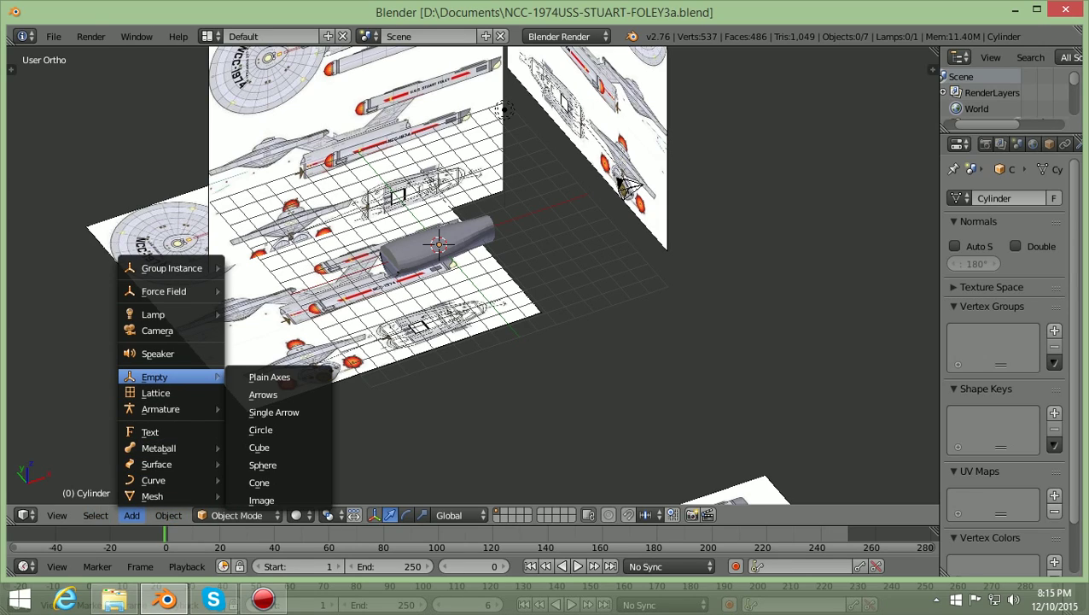
{"action": "left_click", "coordinate": [261, 500]}
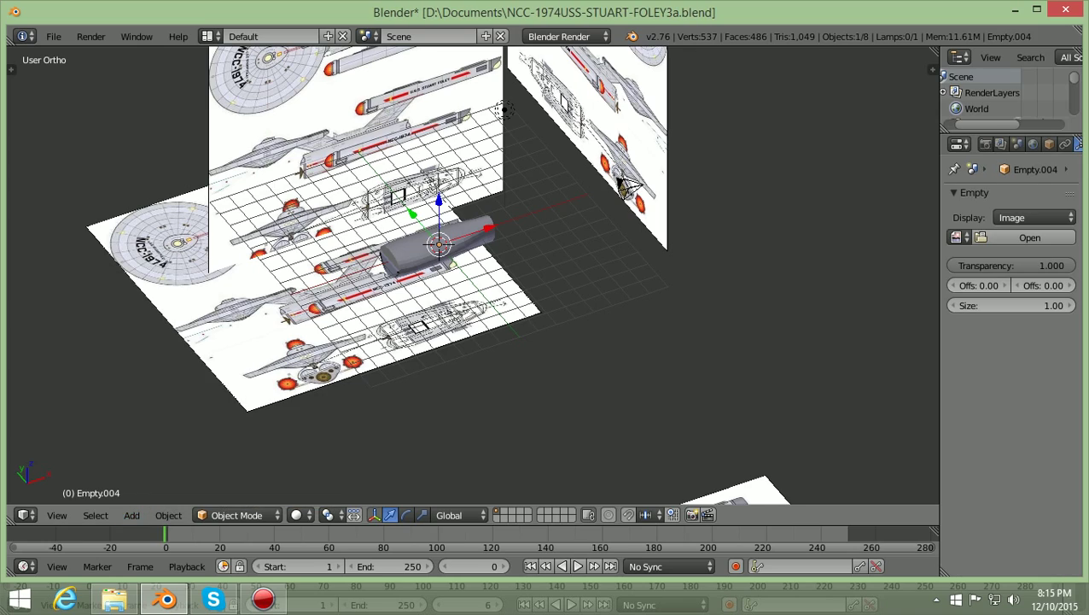
Load 1701-gus1.jpg from the desktop's pics folder into the new image empty.
{"action": "left_click", "coordinate": [1030, 237]}
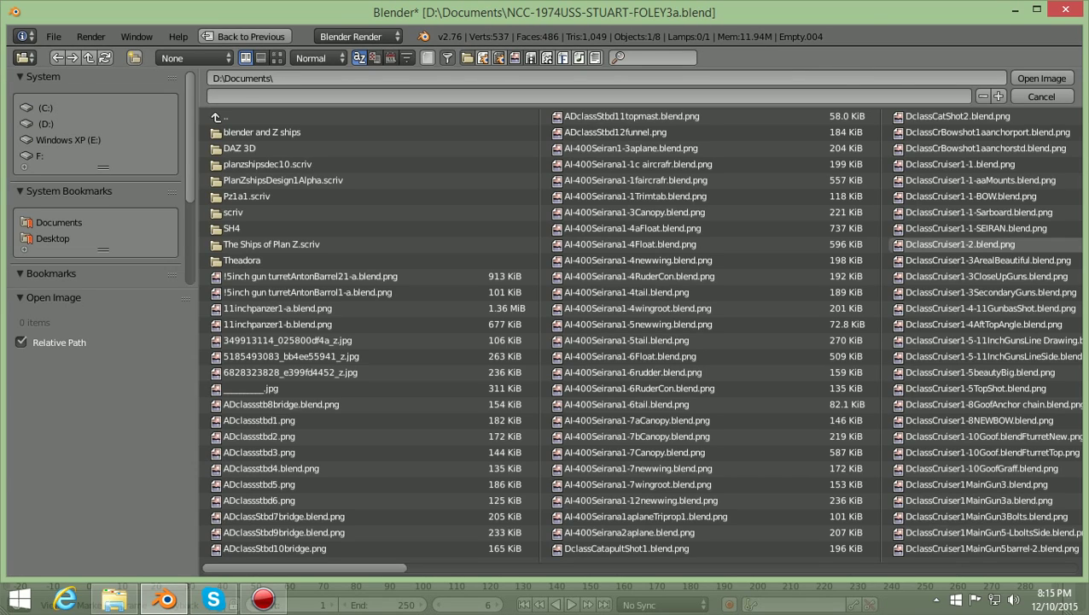
{"action": "left_click", "coordinate": [59, 222]}
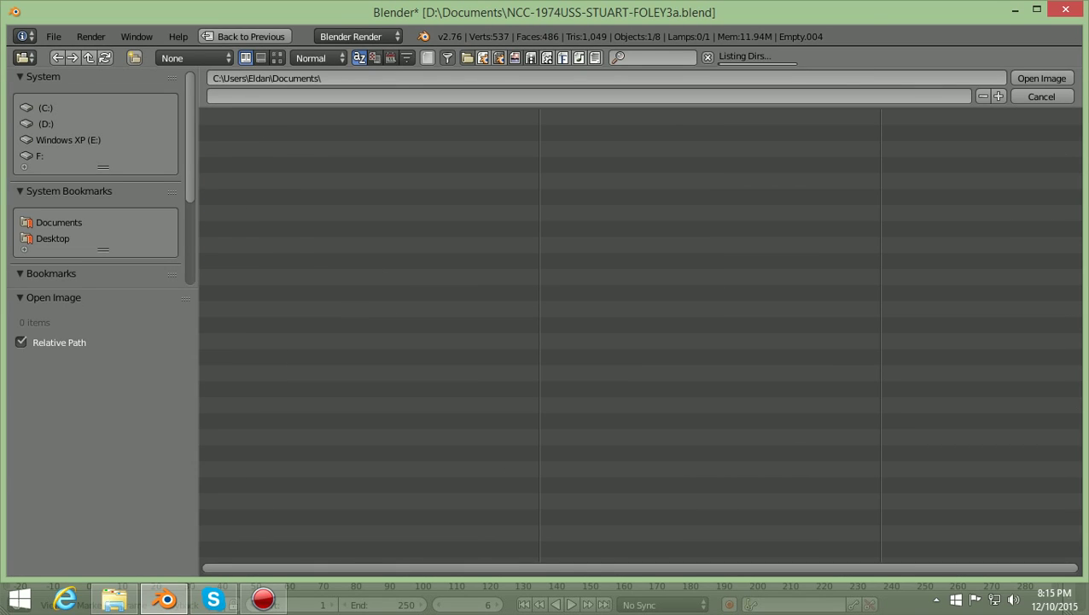
{"action": "left_click", "coordinate": [52, 239]}
{"action": "left_click", "coordinate": [232, 132]}
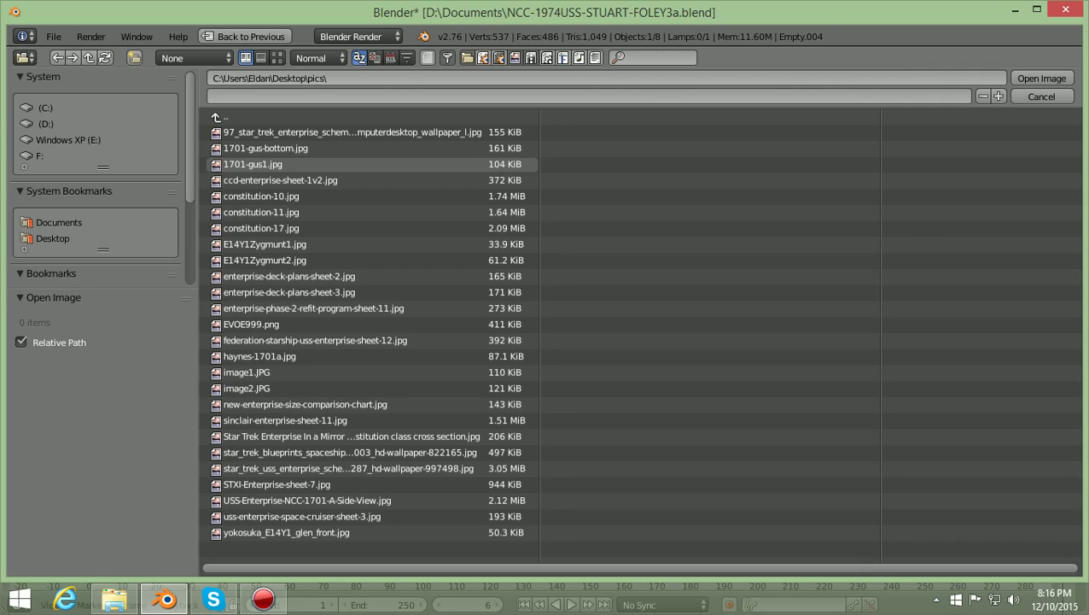
{"action": "double_click", "coordinate": [253, 164]}
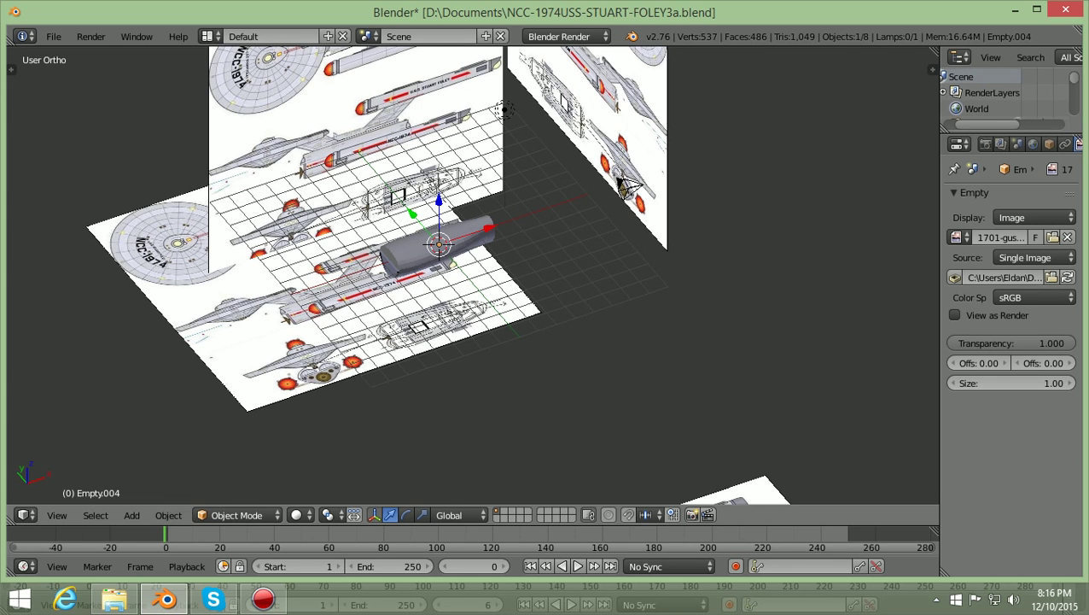
Scale the 1701-gus1 reference image up until it extends well beyond the hull cylinder.
{"action": "key", "text": "s"}
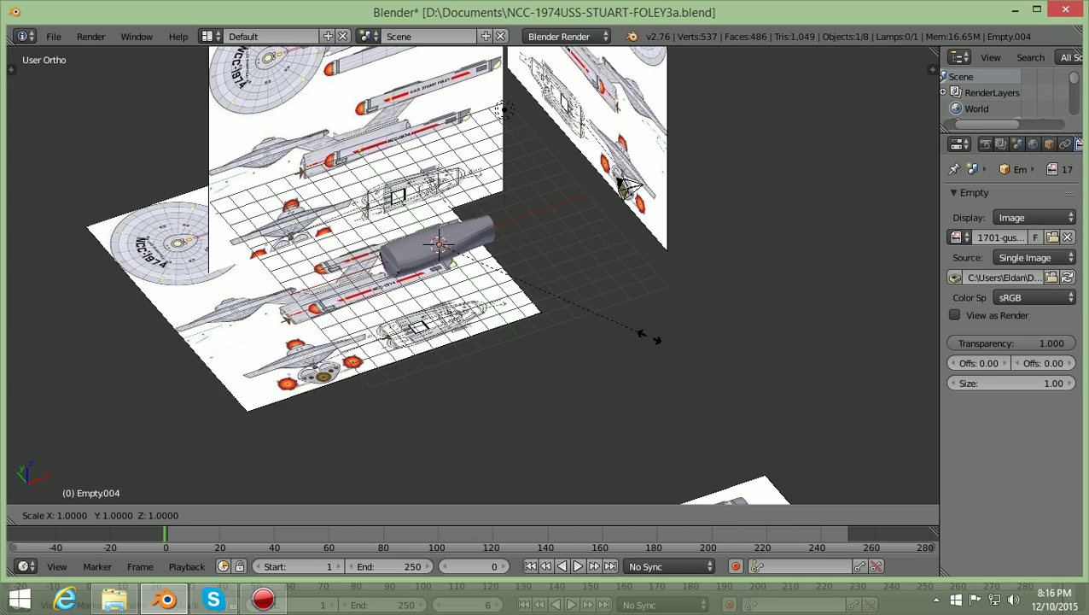
{"action": "left_click", "coordinate": [916, 351]}
{"action": "scroll", "coordinate": [473, 275], "scroll_direction": "down", "scroll_amount": 2}
{"action": "middle_click_drag", "start_coordinate": [579, 213], "coordinate": [469, 192]}
{"action": "scroll", "coordinate": [454, 75], "scroll_direction": "up", "scroll_amount": 4}
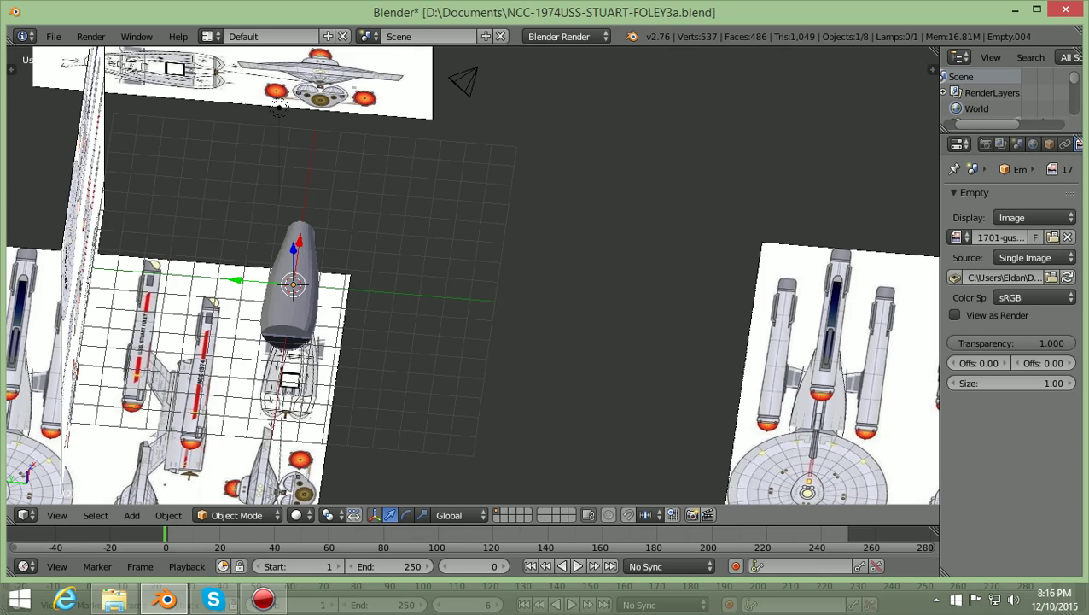
{"action": "key", "text": "s"}
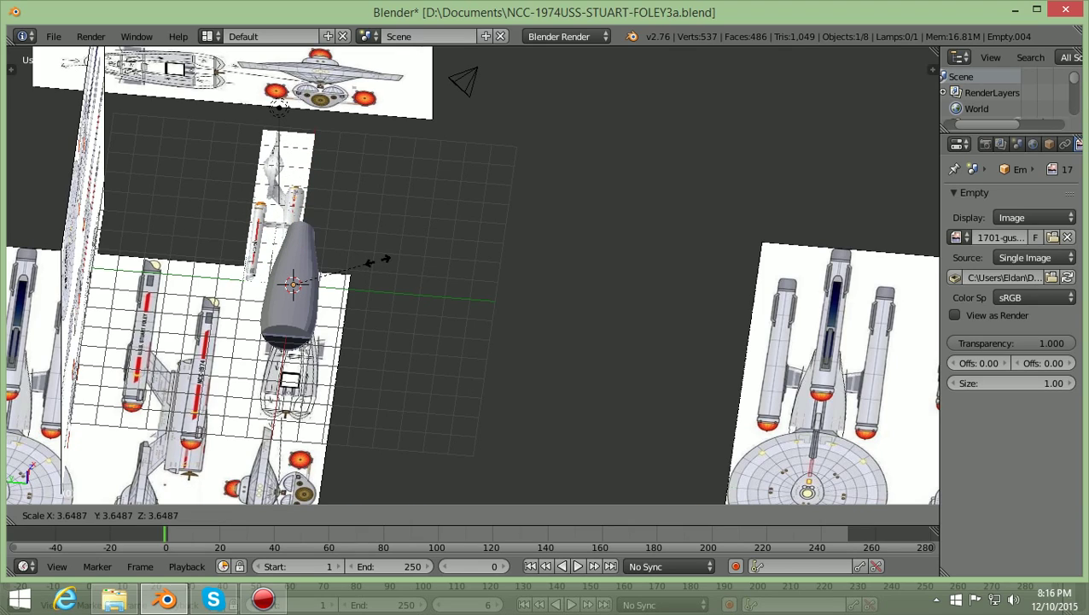
{"action": "left_click", "coordinate": [388, 258]}
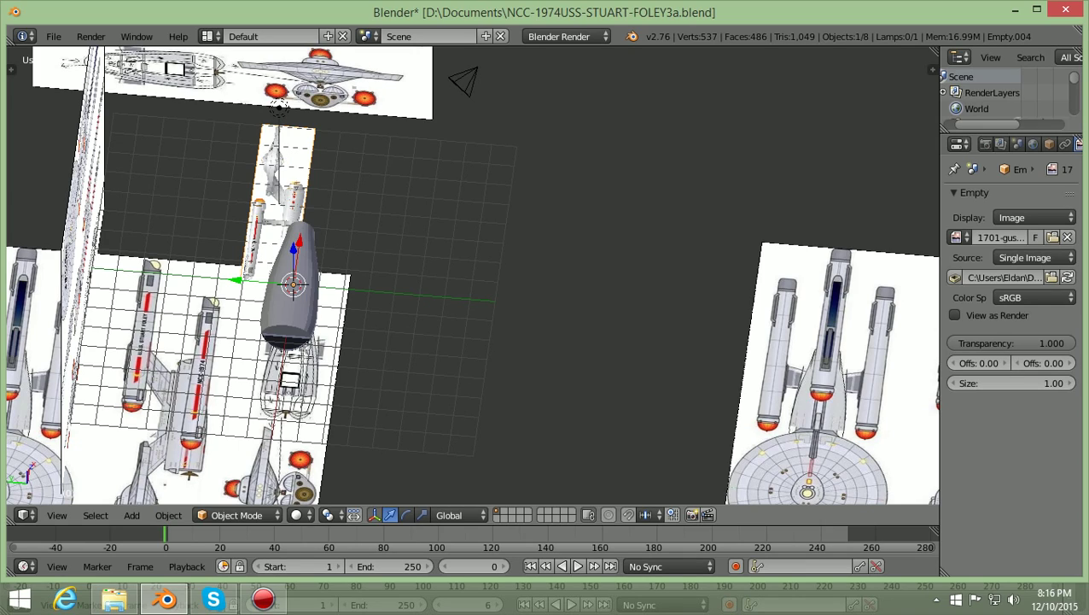
{"action": "scroll", "coordinate": [473, 274], "scroll_direction": "down", "scroll_amount": 1}
{"action": "key", "text": "KP_4"}
{"action": "scroll", "coordinate": [473, 274], "scroll_direction": "down", "scroll_amount": 1}
{"action": "middle_click_drag", "start_coordinate": [473, 274], "coordinate": [284, 134]}
{"action": "middle_click_drag", "start_coordinate": [445, 293], "coordinate": [420, 248]}
{"action": "scroll", "coordinate": [421, 248], "scroll_direction": "up", "scroll_amount": 2}
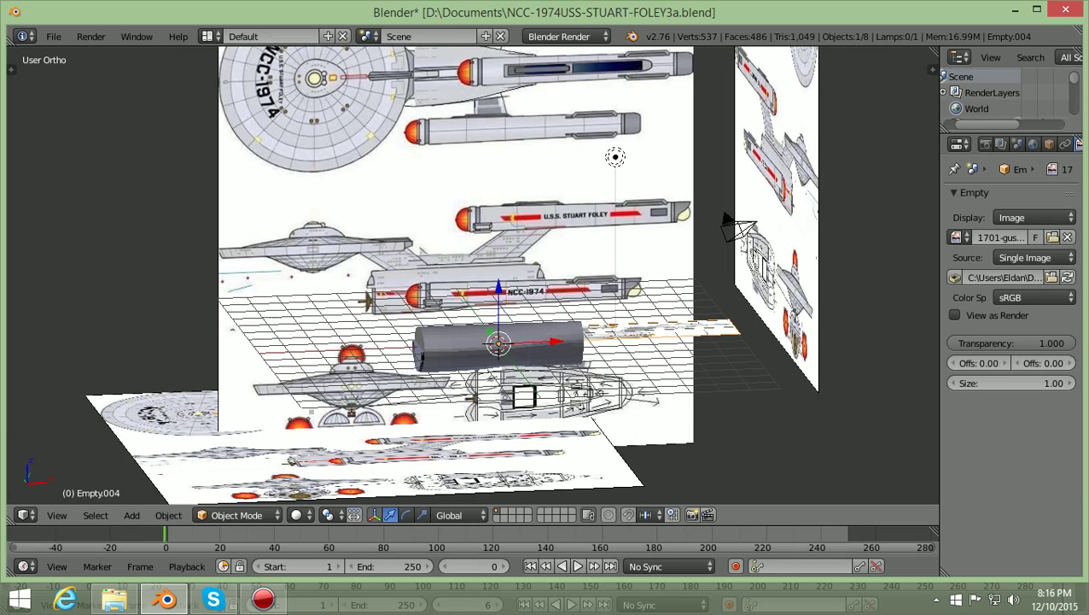
{"action": "key", "text": "r"}
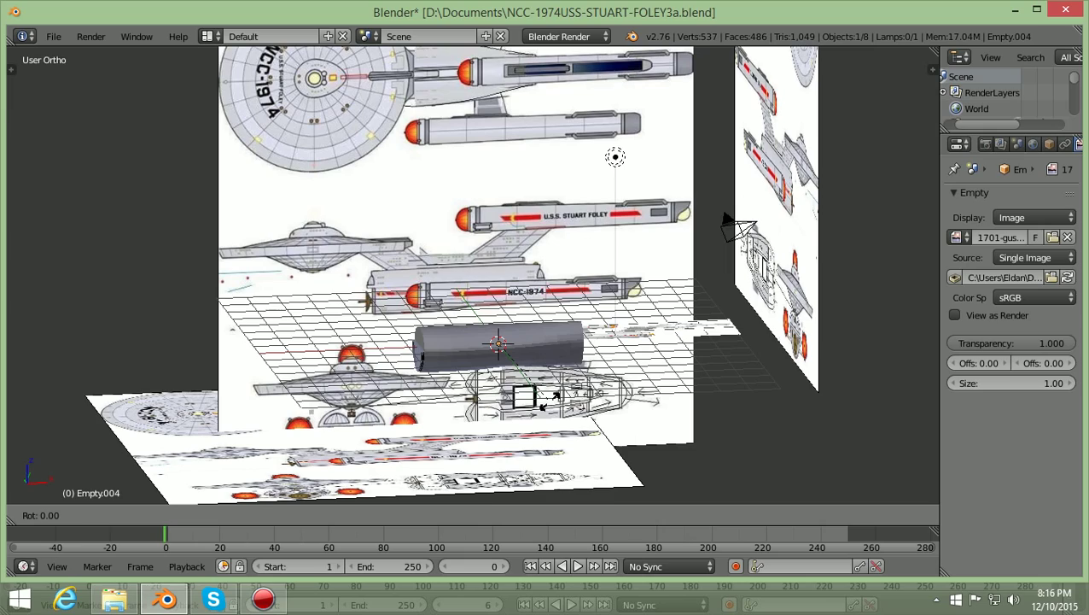
{"action": "type", "text": "y"}
{"action": "type", "text": "1"}
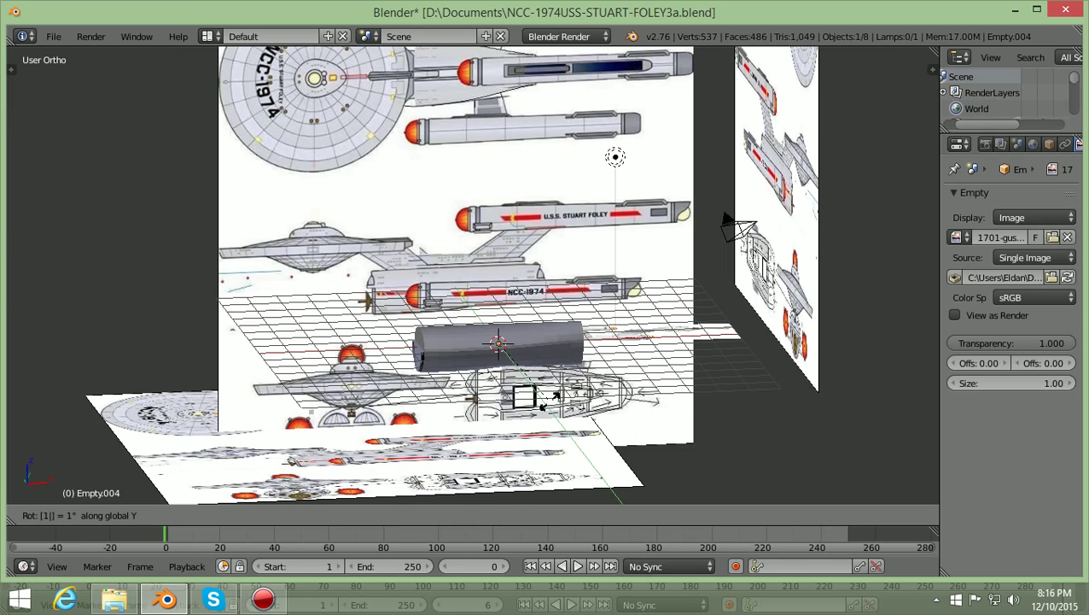
{"action": "type", "text": "80"}
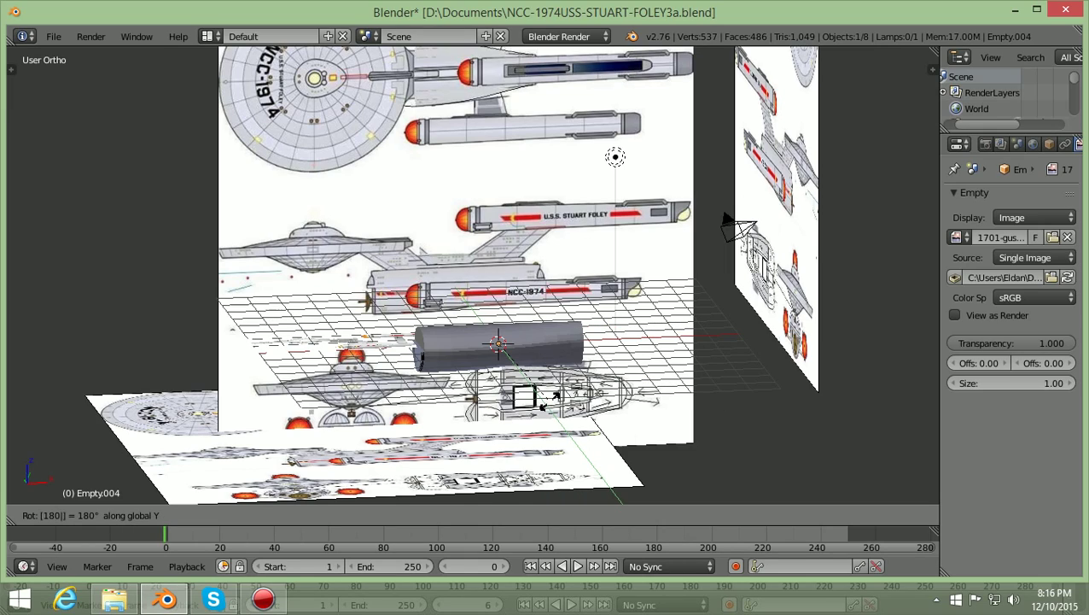
{"action": "type", "text": "7"}
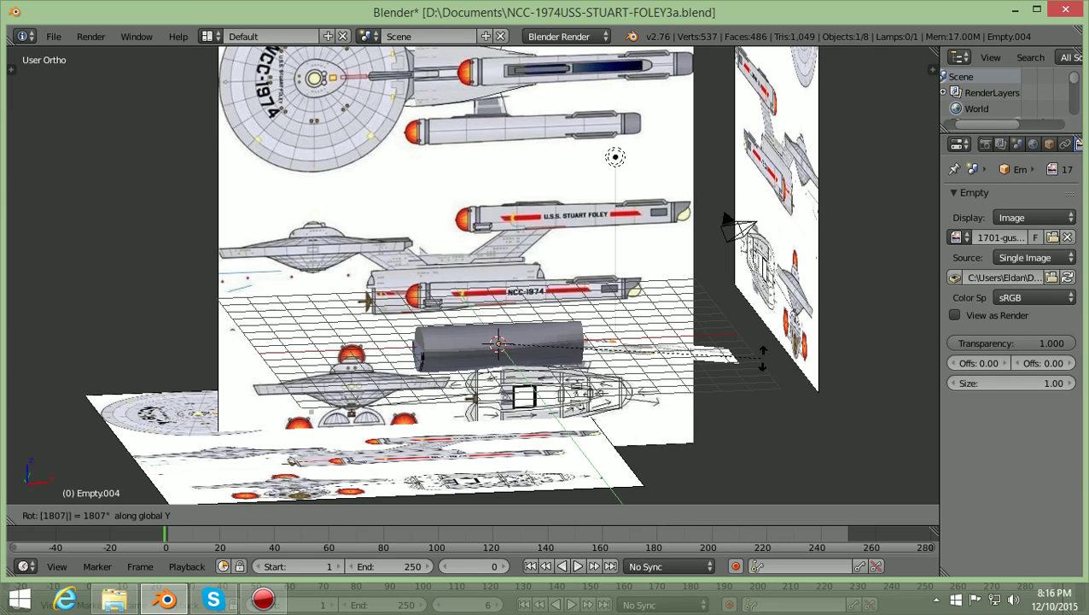
{"action": "key", "text": "Return"}
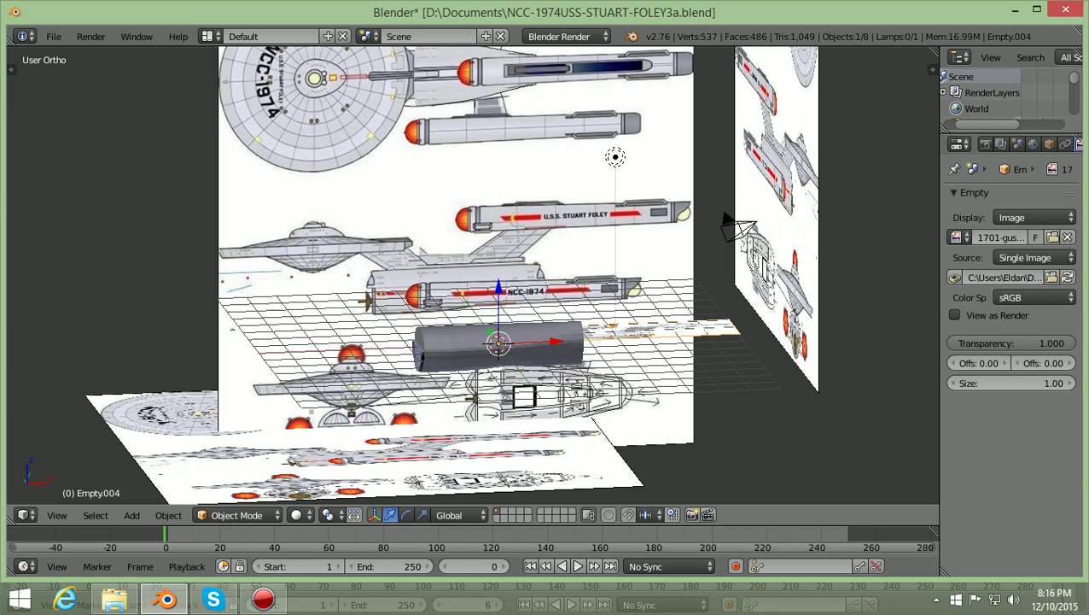
In the top view, rotate the 1701-gus1 reference image 180° about the global Y axis.
{"action": "key", "text": "KP_7"}
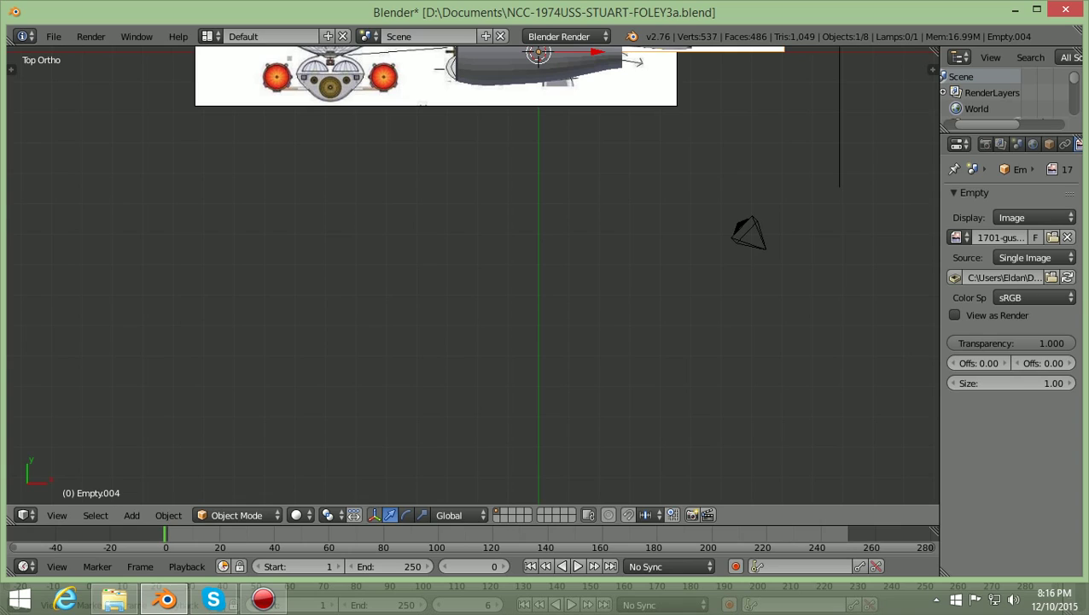
{"action": "scroll", "coordinate": [473, 274], "scroll_direction": "up", "scroll_amount": 13, "text": "shift"}
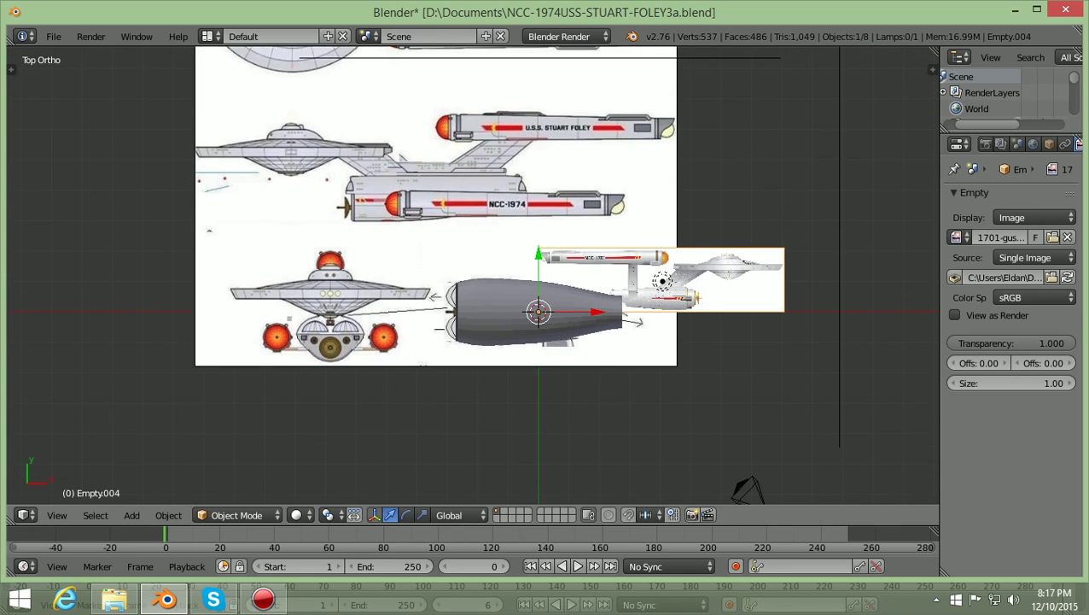
{"action": "key", "text": "KP_Add"}
{"action": "key", "text": "KP_Add"}
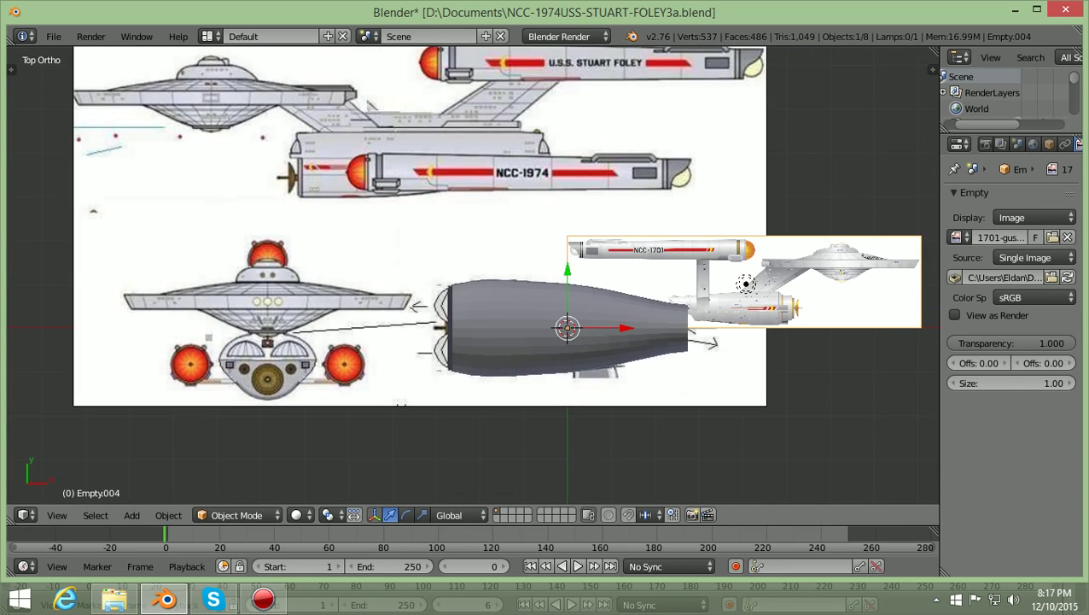
{"action": "key", "text": "r"}
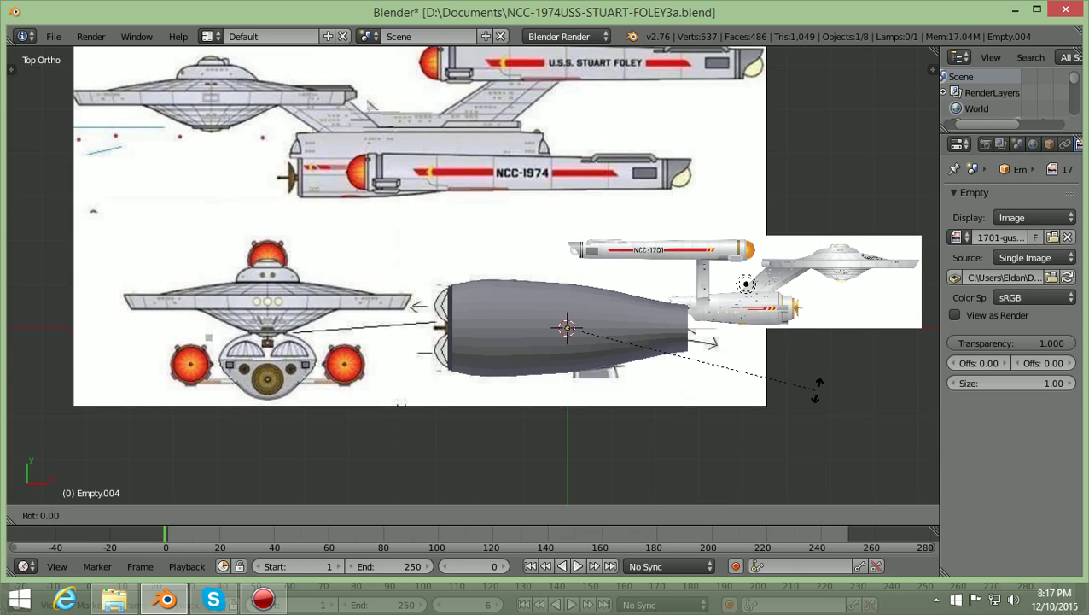
{"action": "type", "text": "y"}
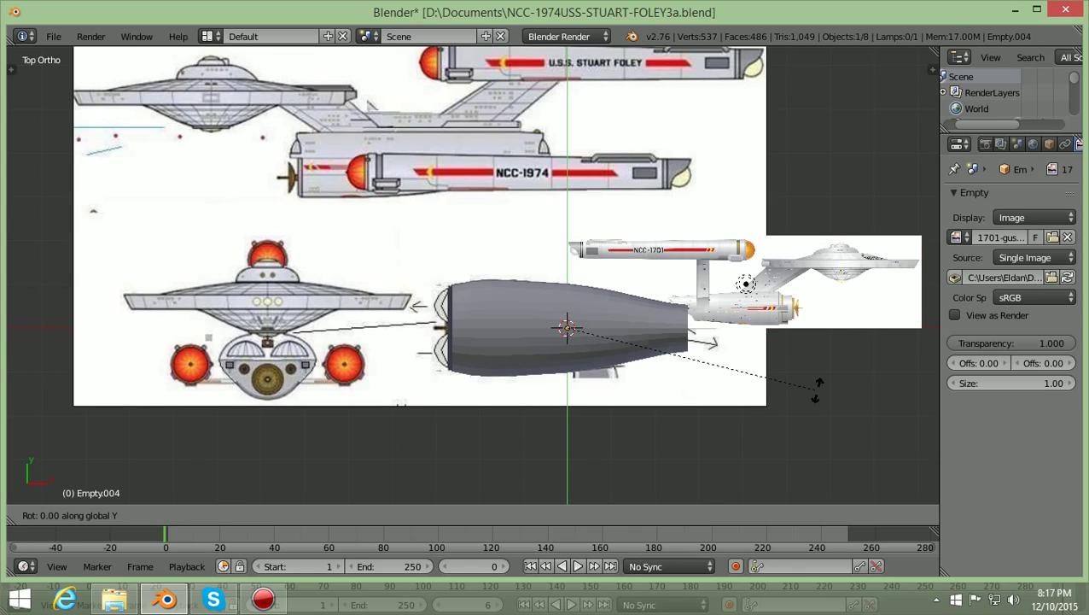
{"action": "type", "text": "180"}
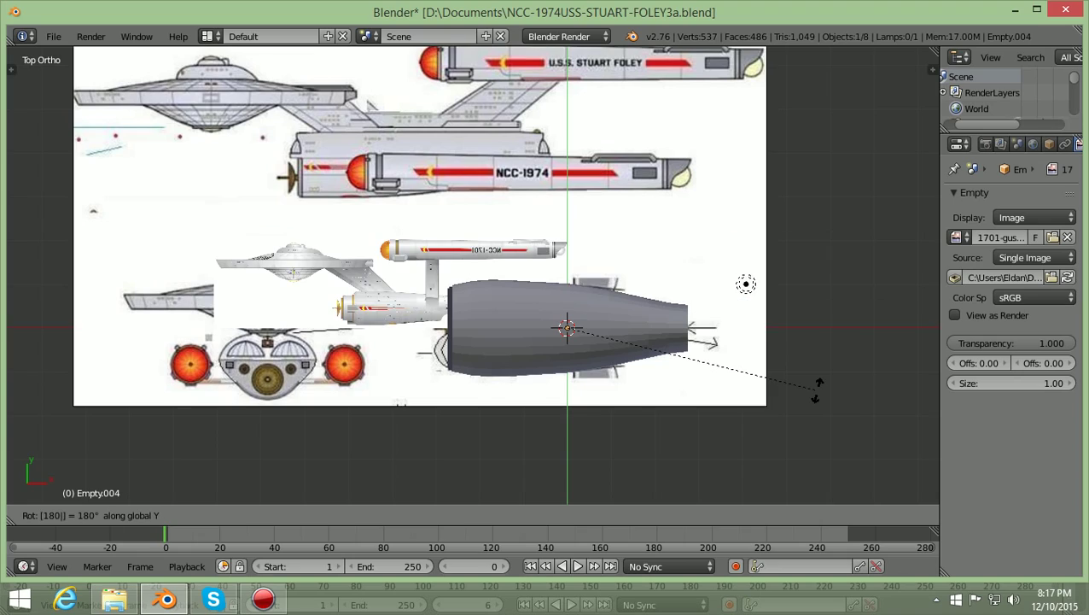
{"action": "key", "text": "Return"}
Scale the reference image up by about 1.5 and shift it in negative Y until its lower edge nears the hull cylinder's underside.
{"action": "scroll", "coordinate": [473, 274], "scroll_direction": "down", "scroll_amount": 1}
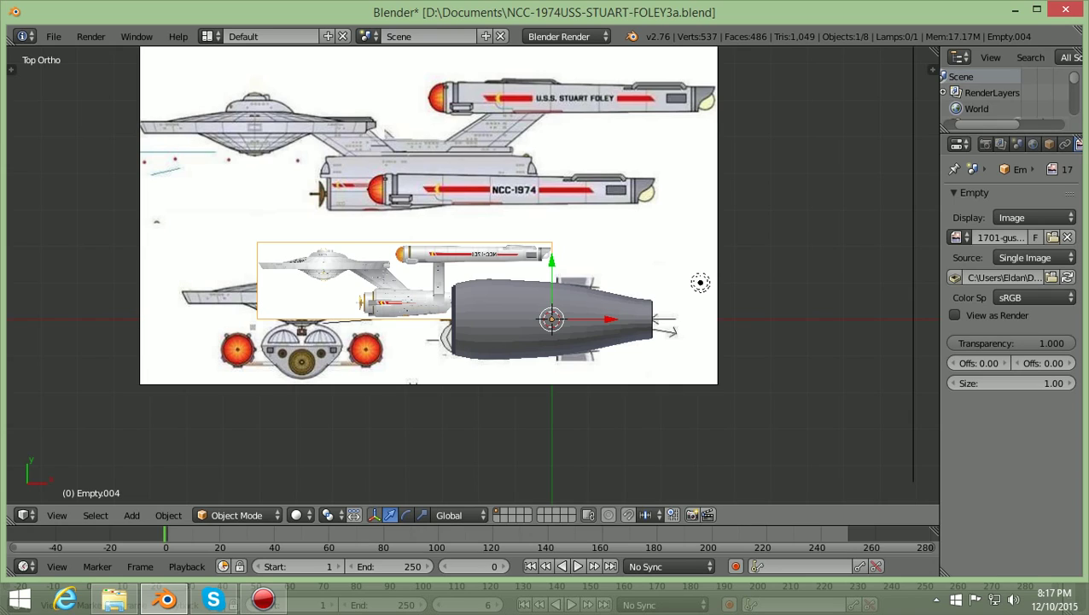
{"action": "key", "text": "s"}
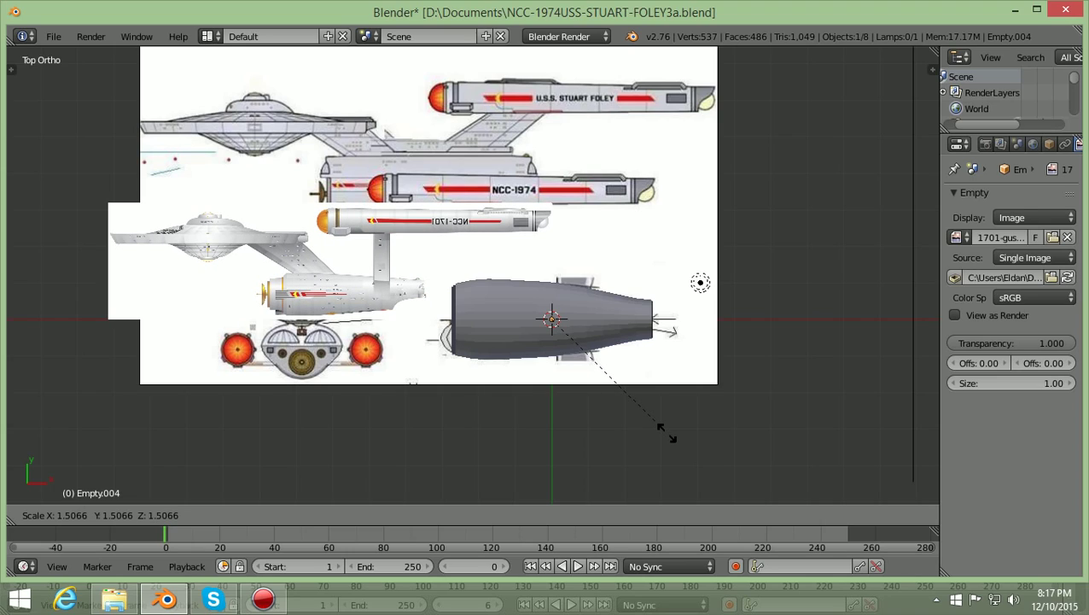
{"action": "left_click", "coordinate": [664, 435]}
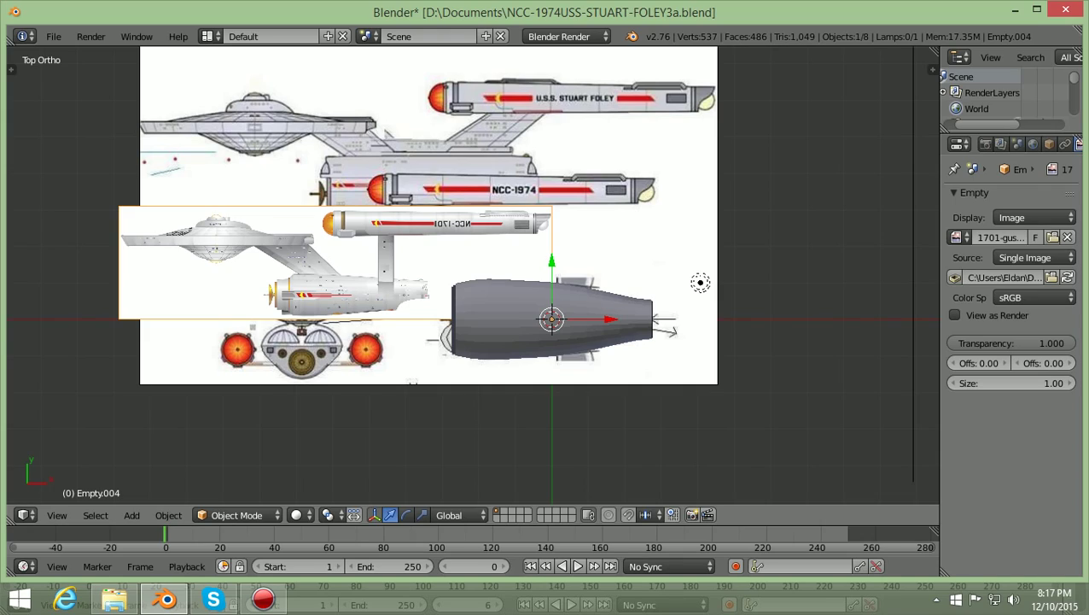
{"action": "key", "text": "g"}
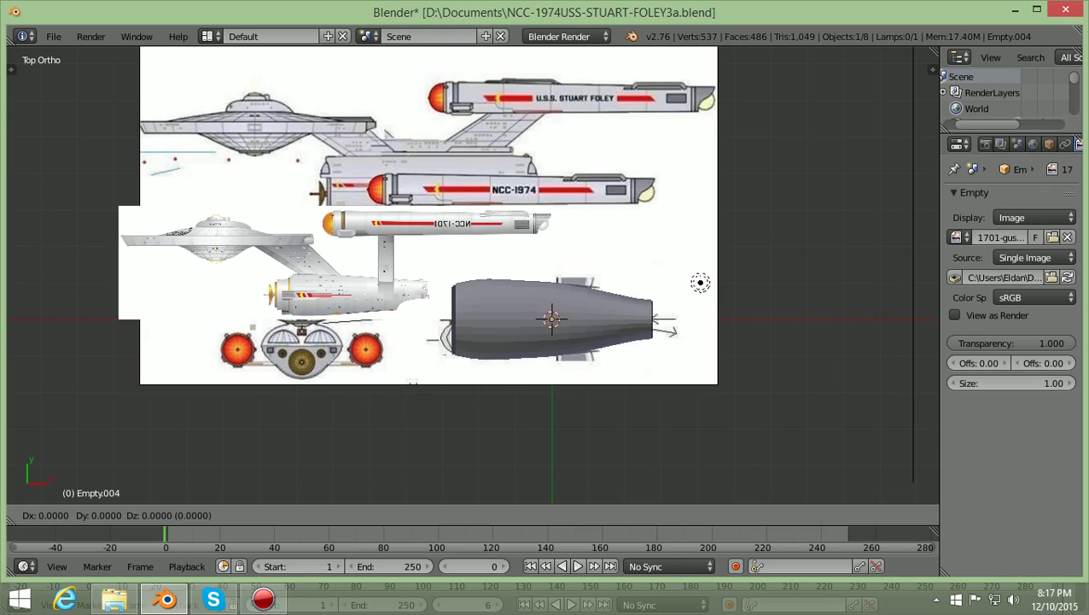
{"action": "key", "text": "y"}
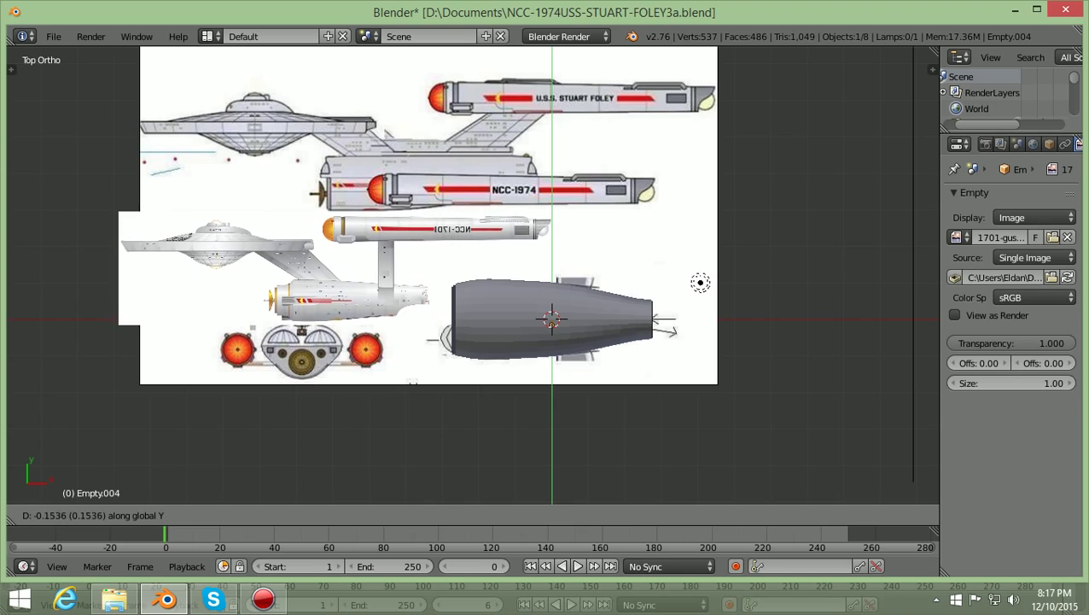
{"action": "key", "text": "Return"}
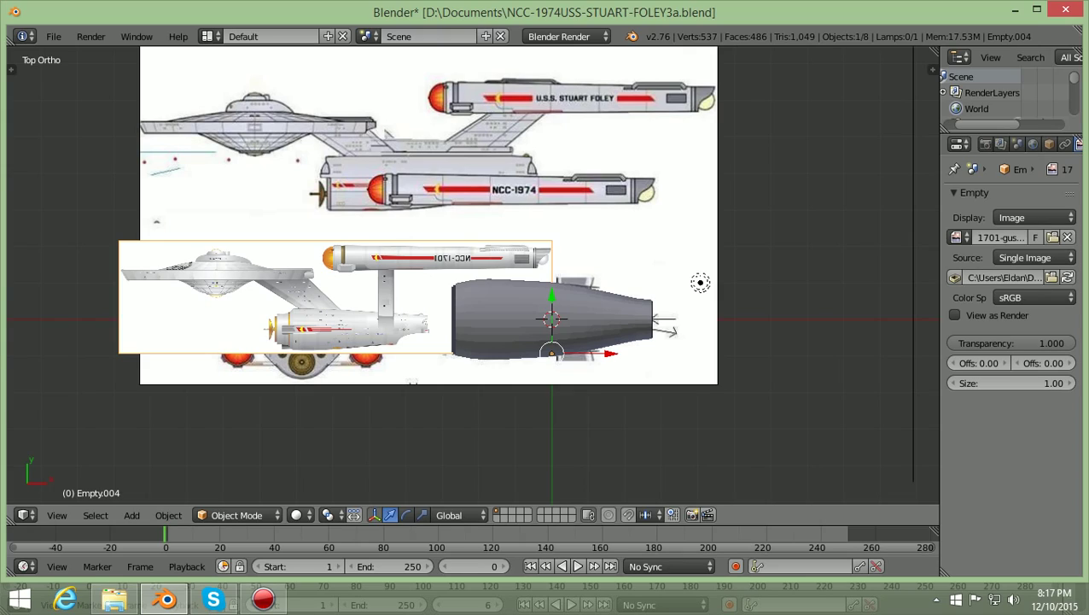
Enlarge the reference image by about 1.28 and move it about 2.98 along the global X axis, behind the hull cylinder.
{"action": "key", "text": "s"}
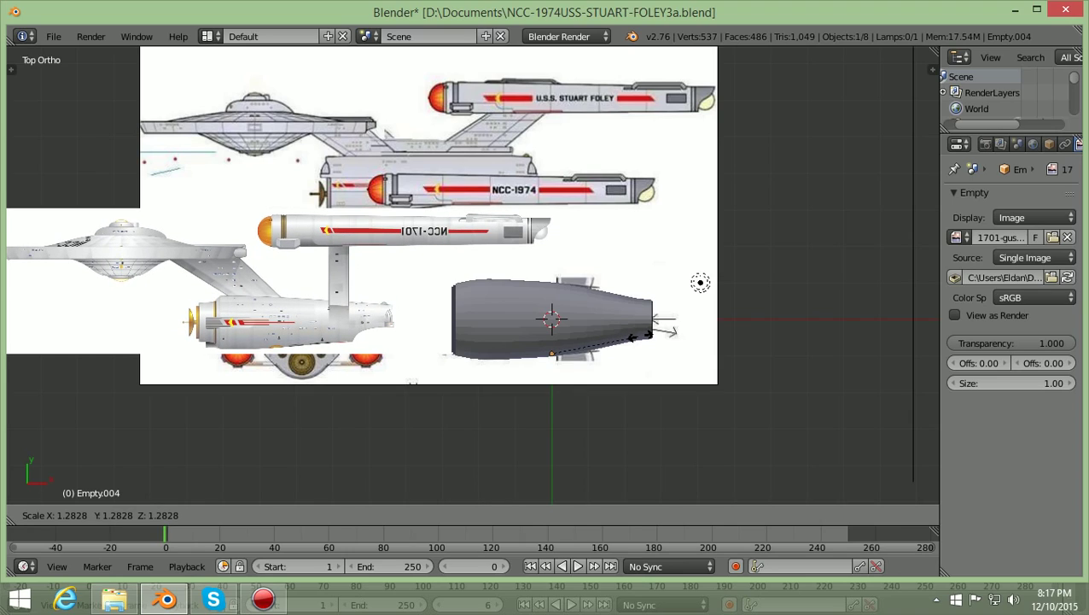
{"action": "left_click", "coordinate": [632, 337]}
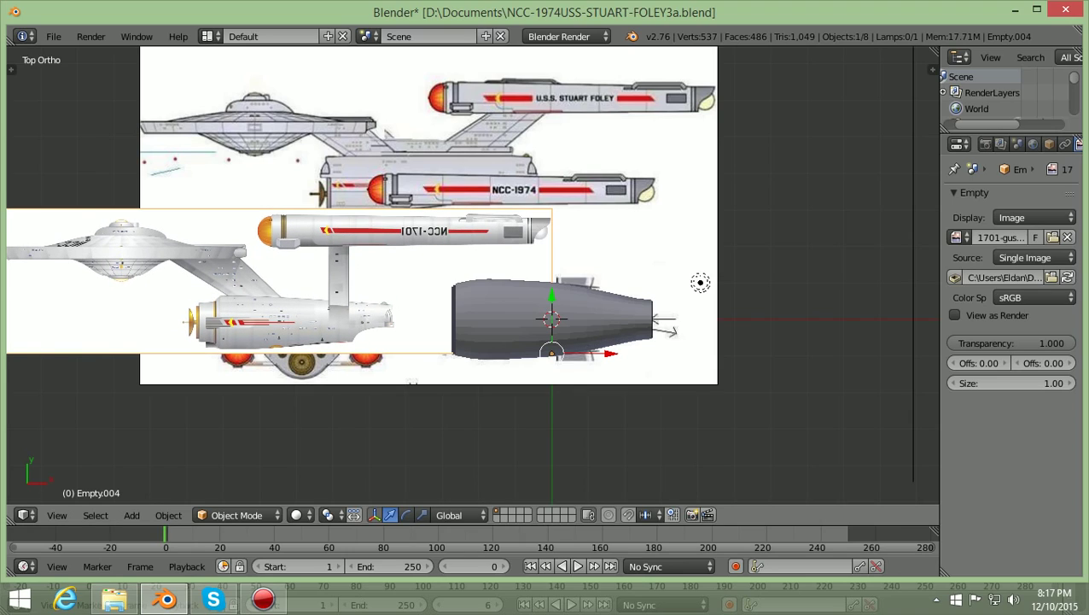
{"action": "key", "text": "g"}
{"action": "key", "text": "x"}
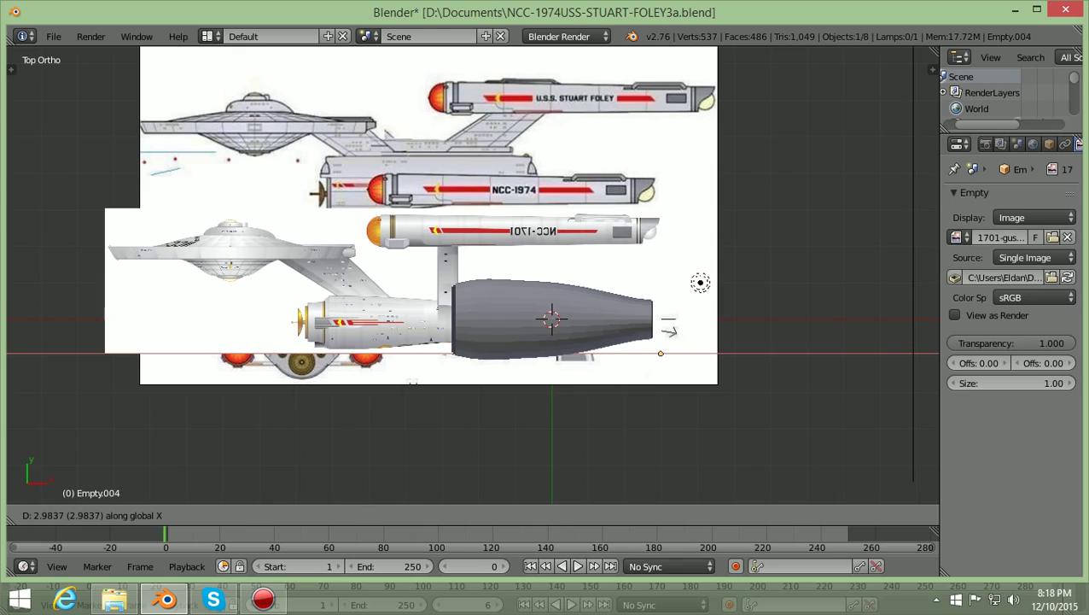
{"action": "key", "text": "Return"}
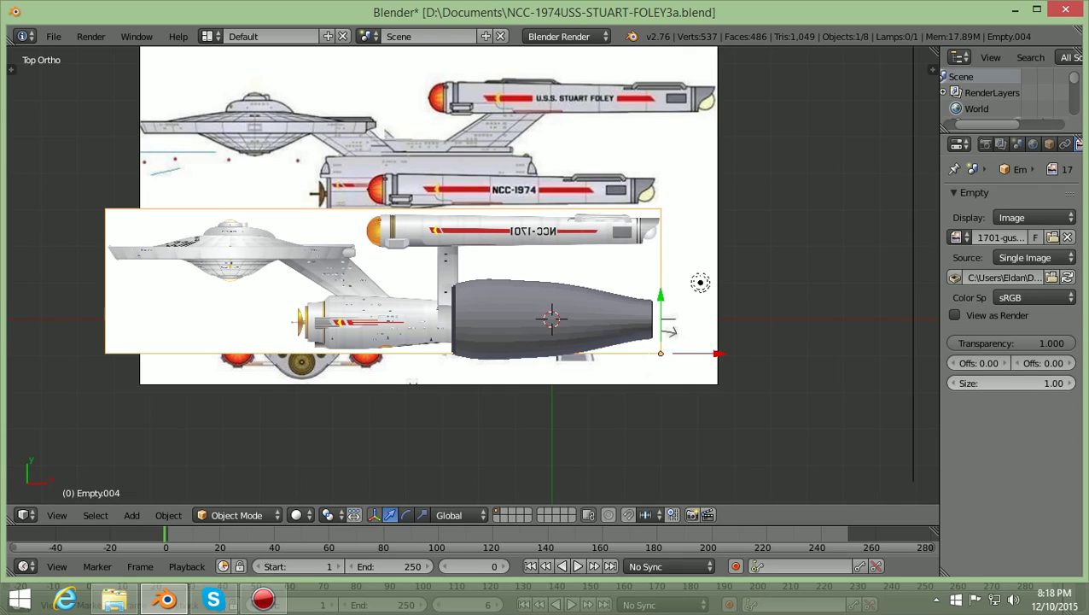
Set the transparency of the 1701-gus1 reference image to 0.50.
{"action": "left_click", "coordinate": [1012, 342]}
{"action": "type", "text": "1.0"}
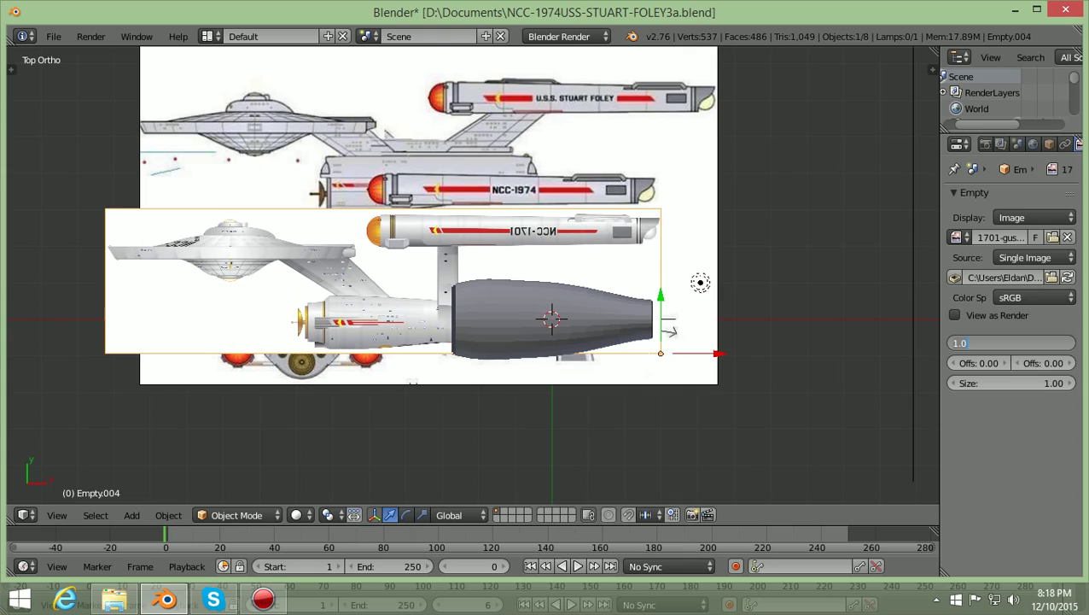
{"action": "key", "text": "BackSpace"}
{"action": "type", "text": ".50"}
{"action": "key", "text": "Return"}
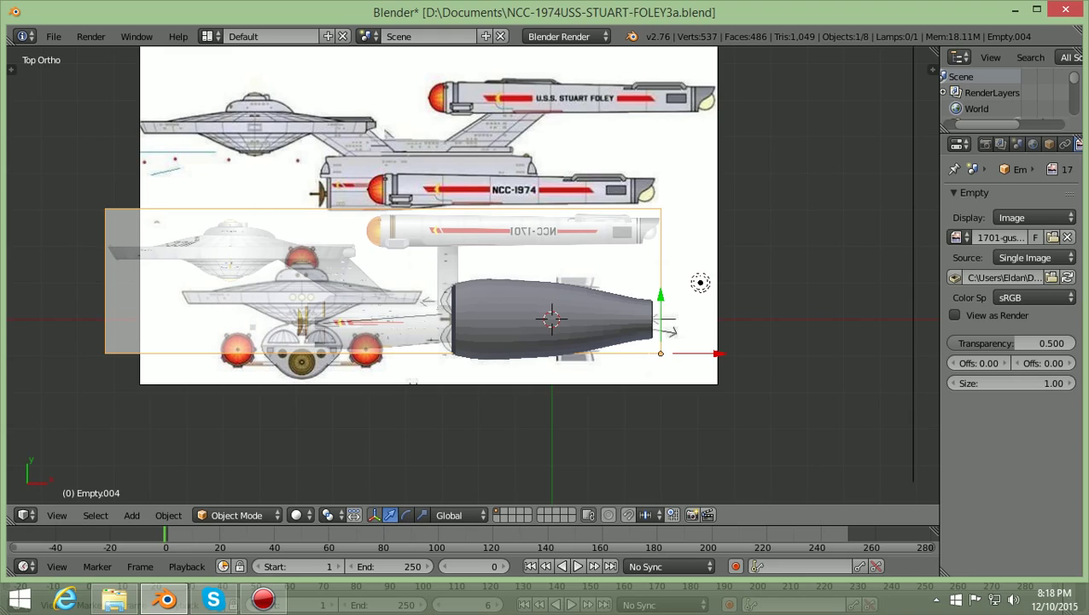
Move the 1701-gus1 reference image about 3.44 along the global Y axis, over the blueprint's side view.
{"action": "scroll", "coordinate": [473, 273], "scroll_direction": "up", "scroll_amount": 4, "text": "shift"}
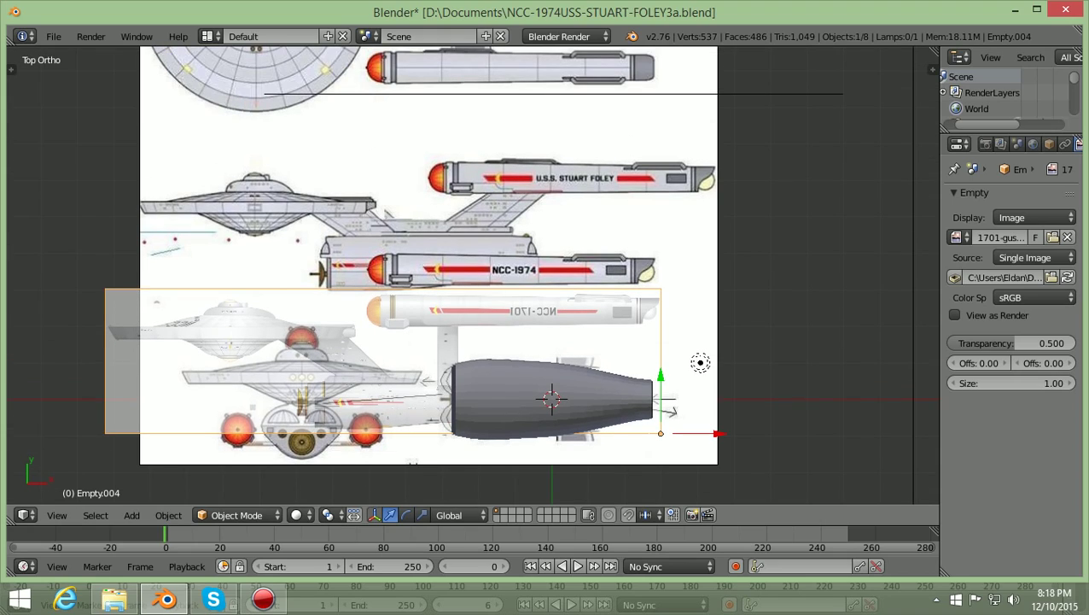
{"action": "key", "text": "g"}
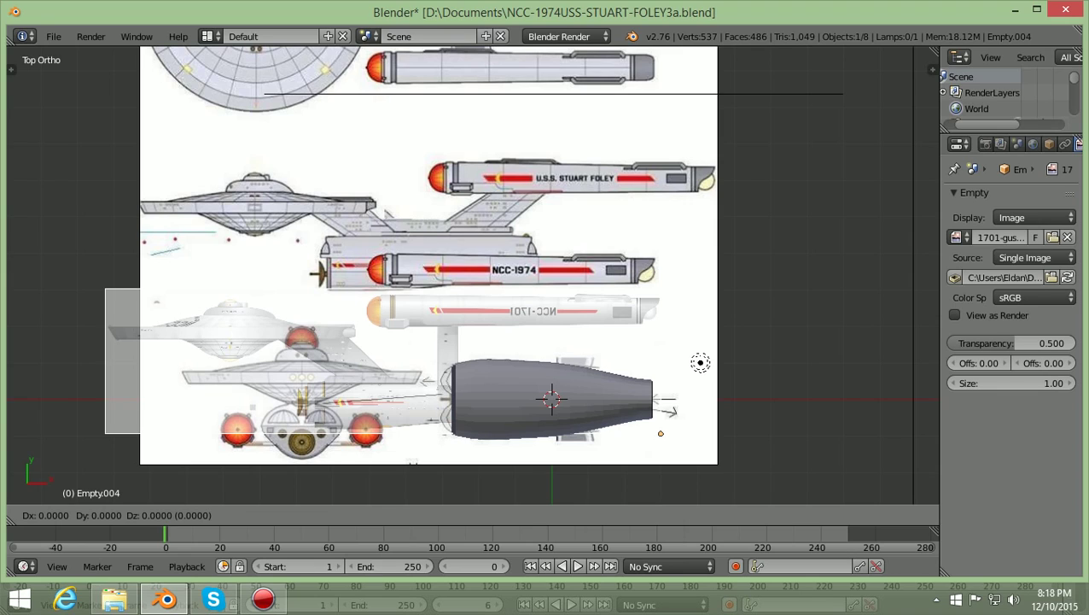
{"action": "key", "text": "y"}
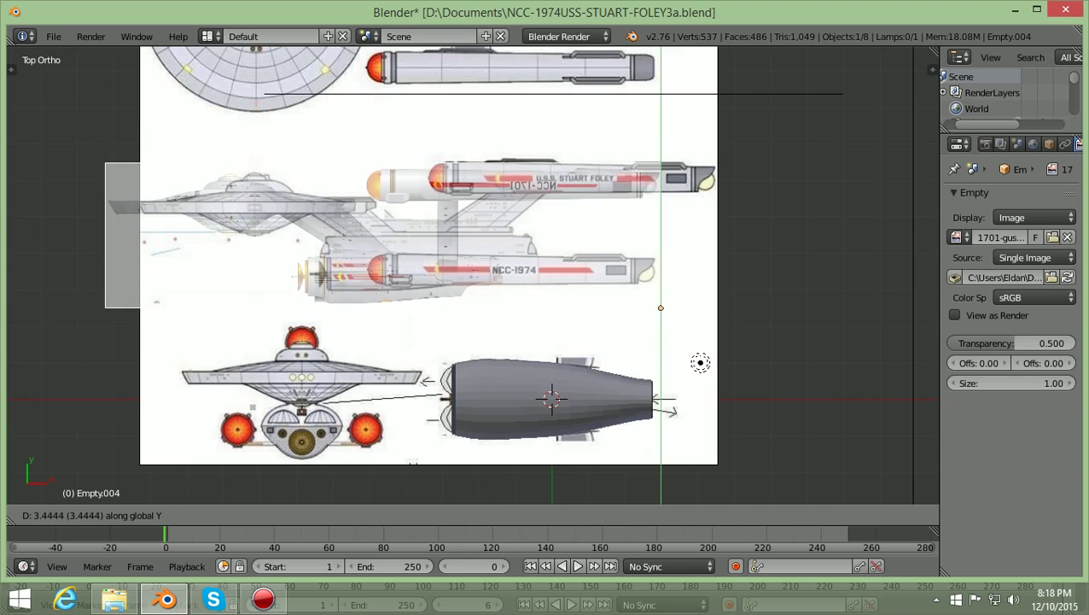
{"action": "key", "text": "Return"}
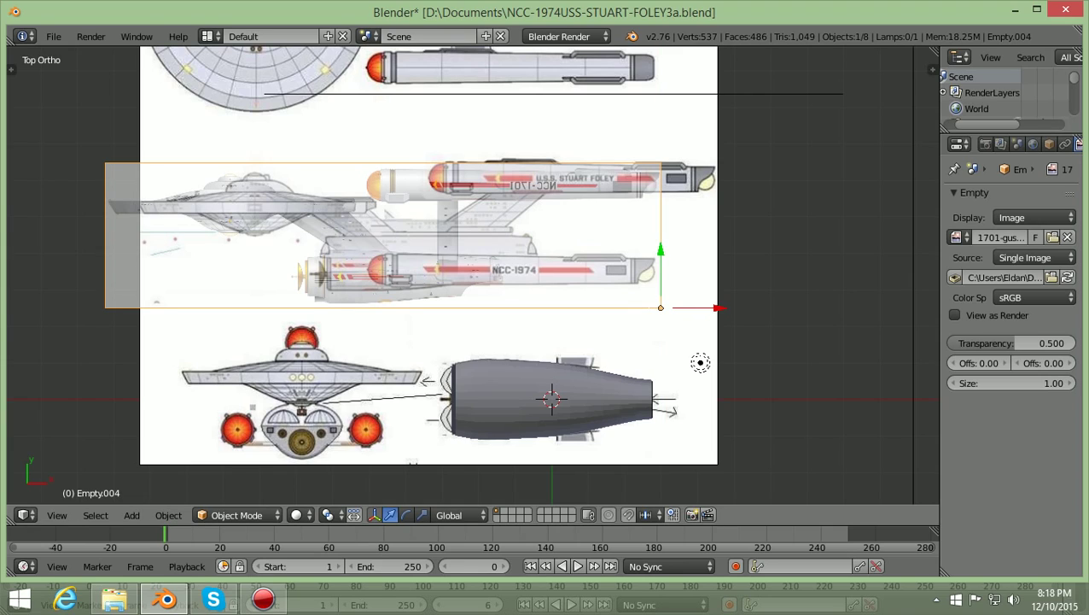
Shift the reference image about 0.66 along the global X axis so its saucer lines up with the blueprint's saucer.
{"action": "scroll", "coordinate": [472, 274], "scroll_direction": "down", "scroll_amount": 4, "text": "ctrl"}
{"action": "scroll", "coordinate": [473, 274], "scroll_direction": "up", "scroll_amount": 2}
{"action": "scroll", "coordinate": [473, 275], "scroll_direction": "up", "scroll_amount": 3, "text": "shift"}
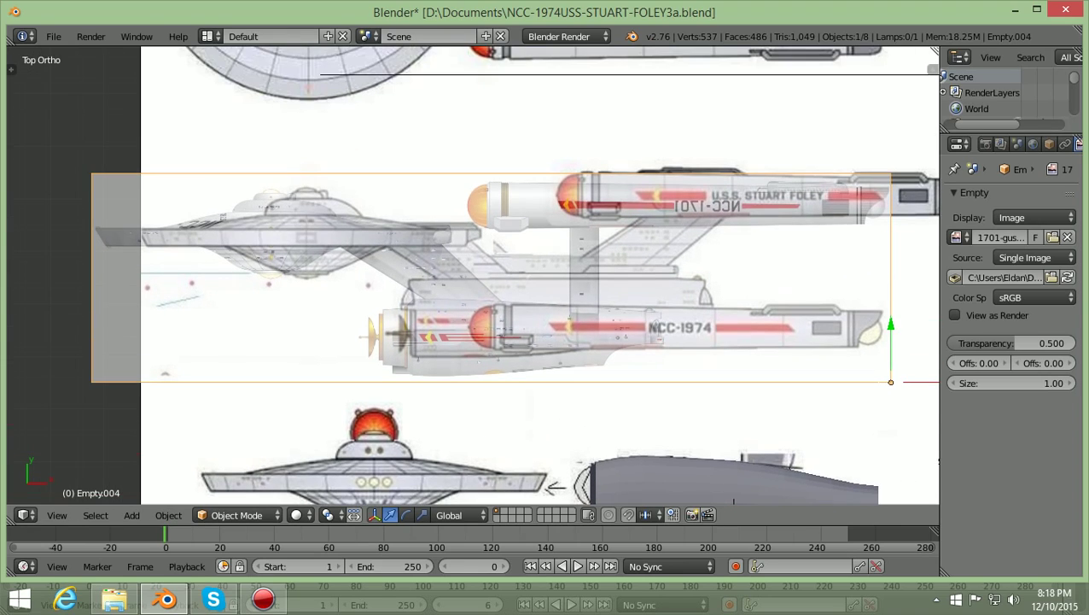
{"action": "scroll", "coordinate": [473, 275], "scroll_direction": "up", "scroll_amount": 3, "text": "ctrl"}
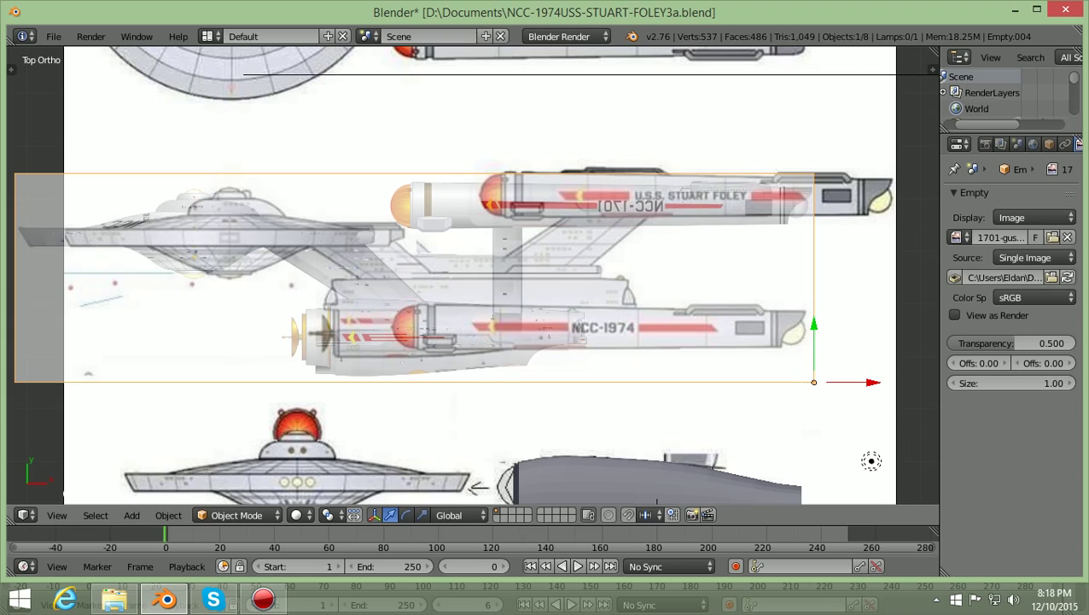
{"action": "key", "text": "g"}
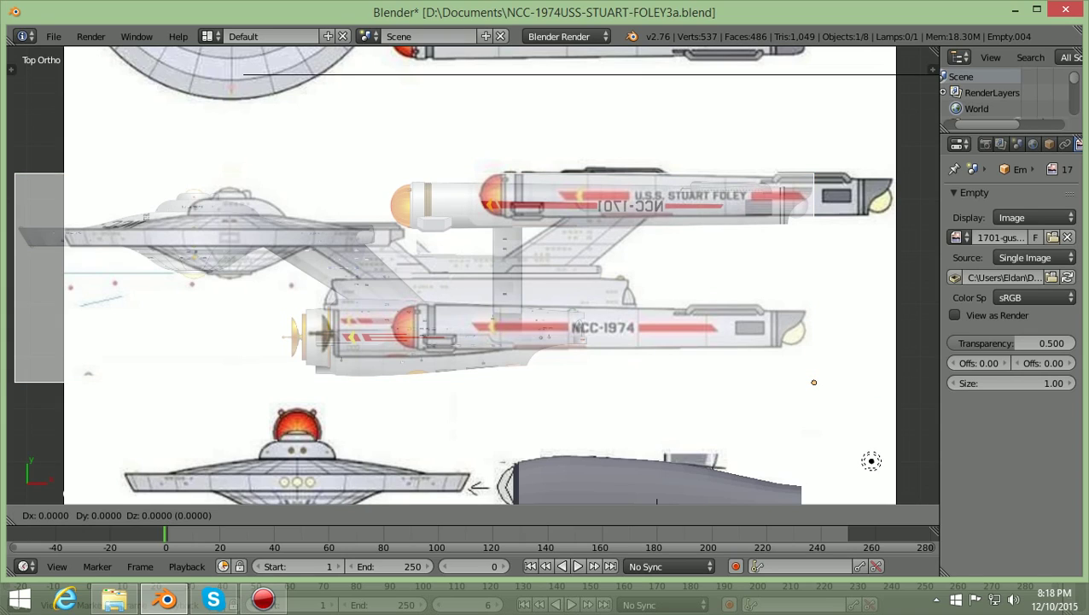
{"action": "key", "text": "x"}
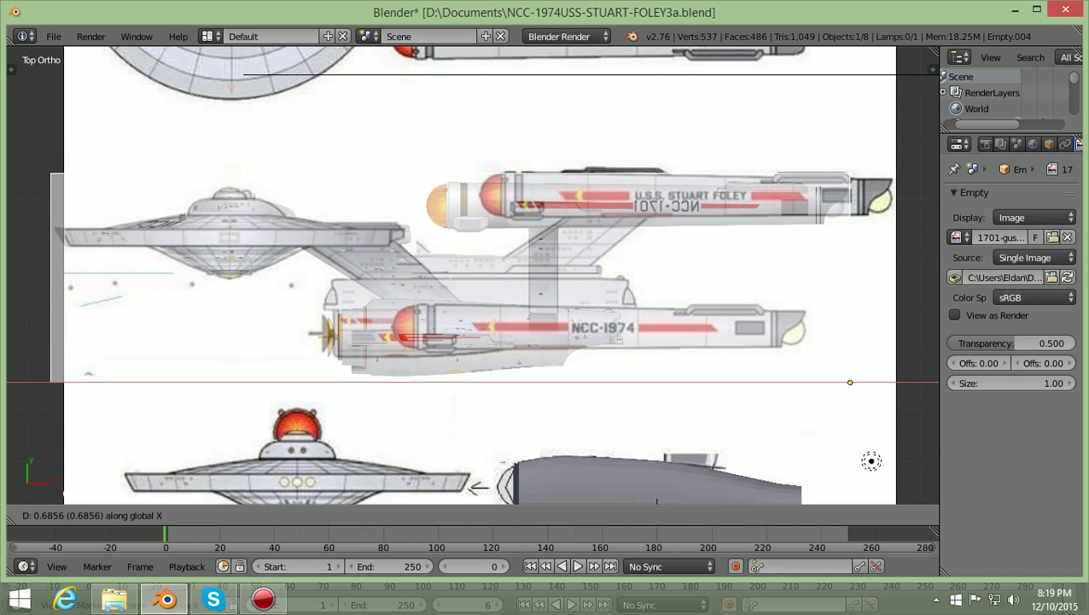
{"action": "key", "text": "Return"}
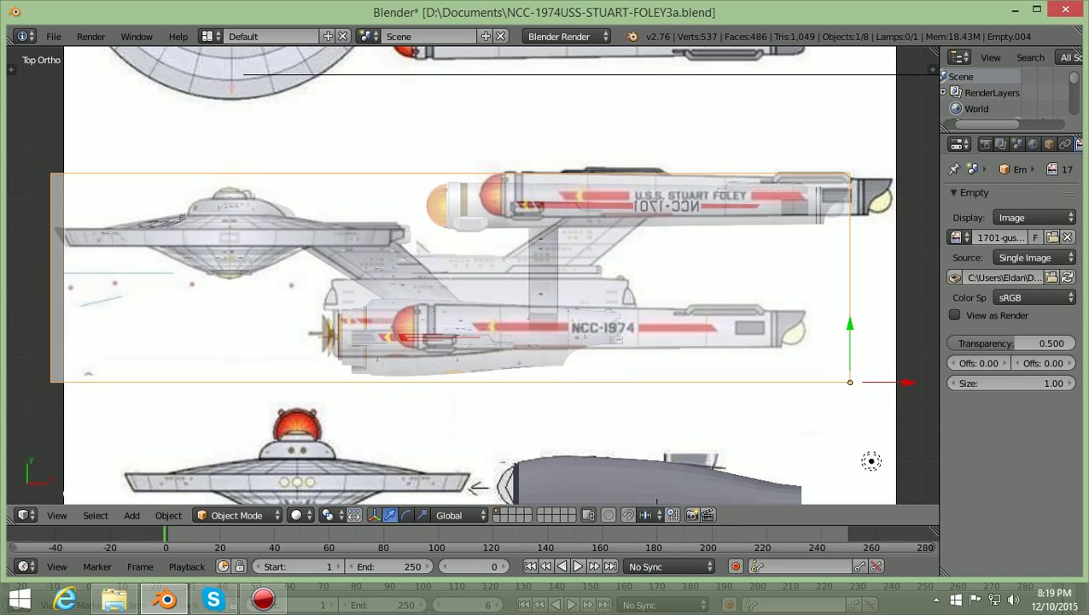
{"action": "key", "text": "g"}
{"action": "key", "text": "x"}
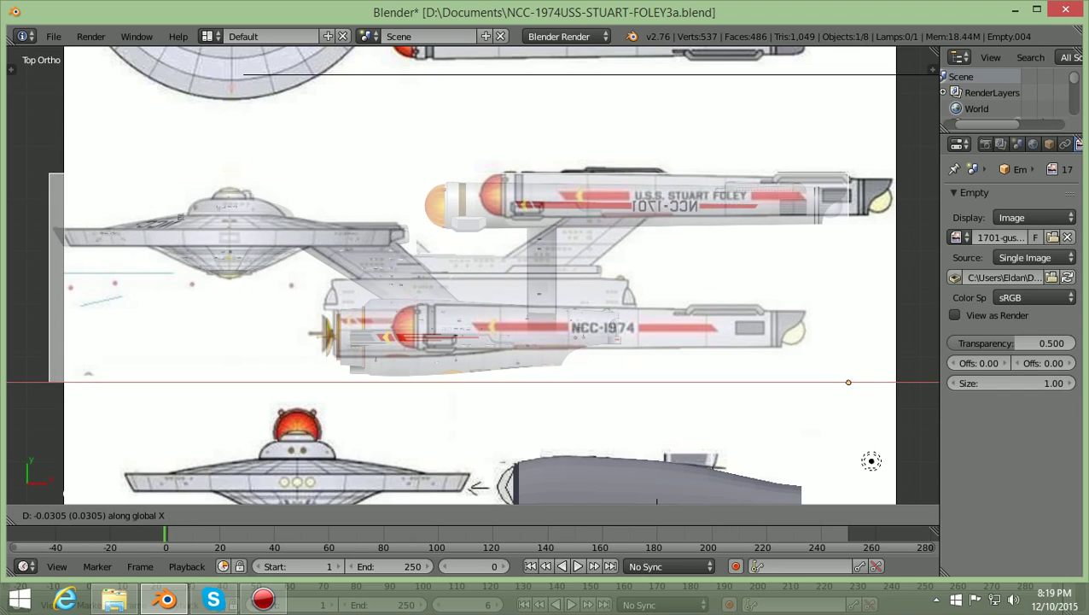
{"action": "key", "text": "Return"}
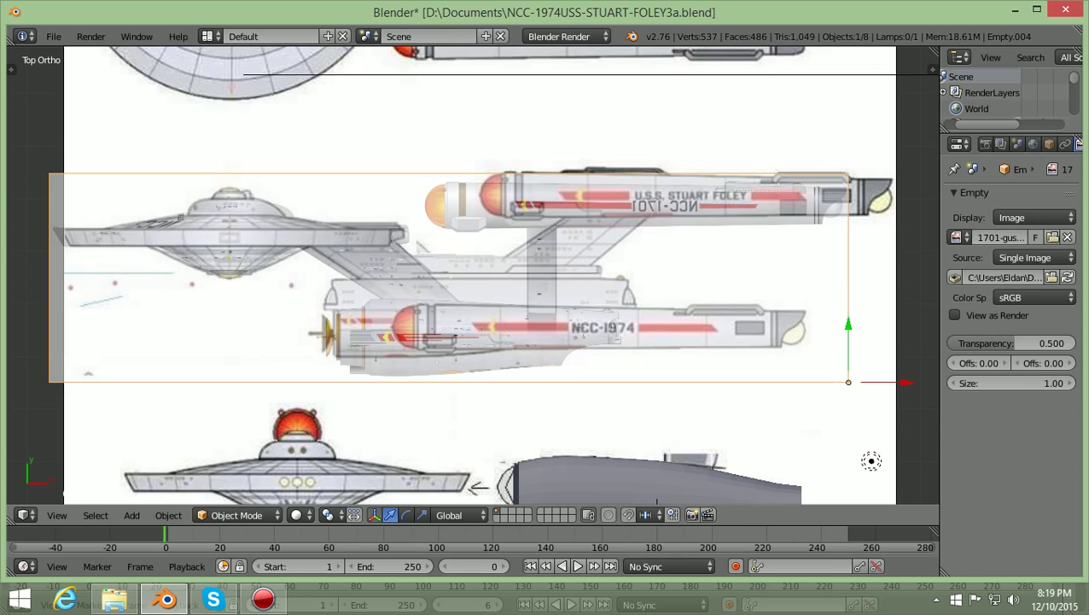
Raise the reference image about 0.62 along global Y and nudge it in positive X, laying its lower hull over the blueprint's hull.
{"action": "key", "text": "g"}
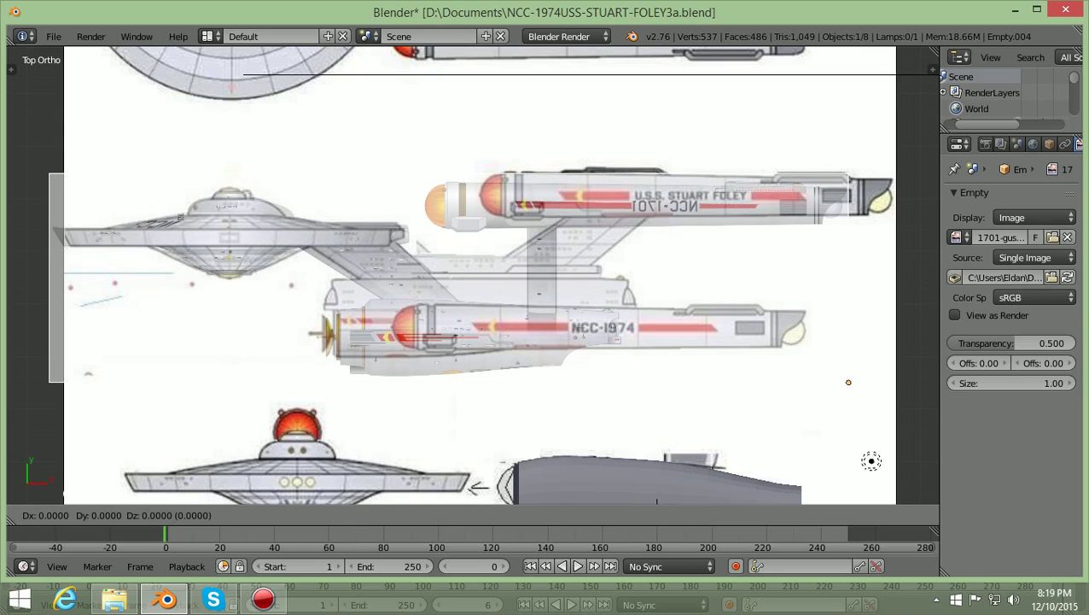
{"action": "key", "text": "y"}
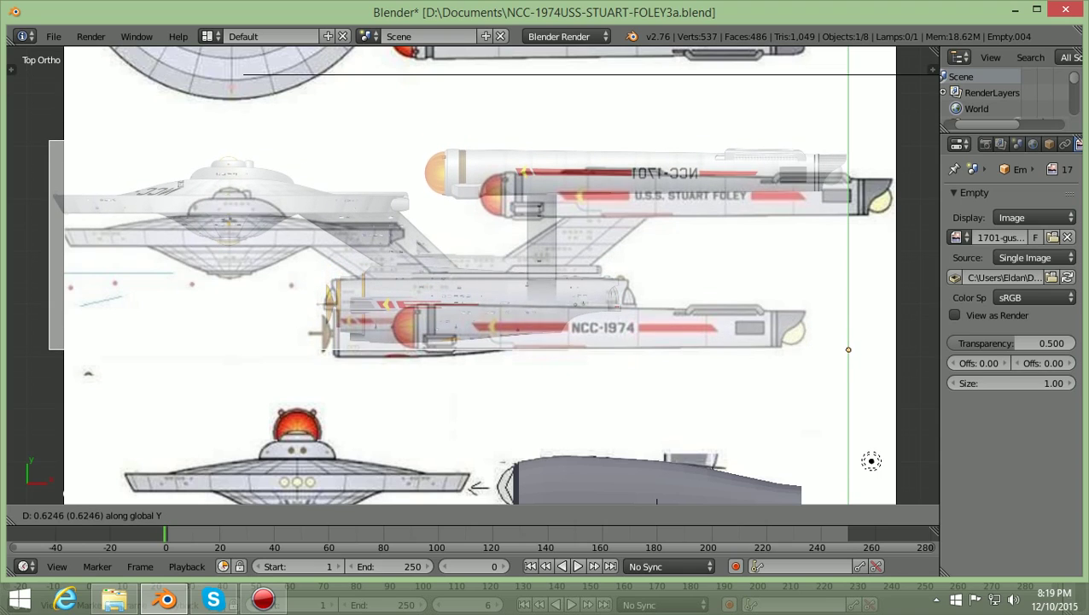
{"action": "key", "text": "Return"}
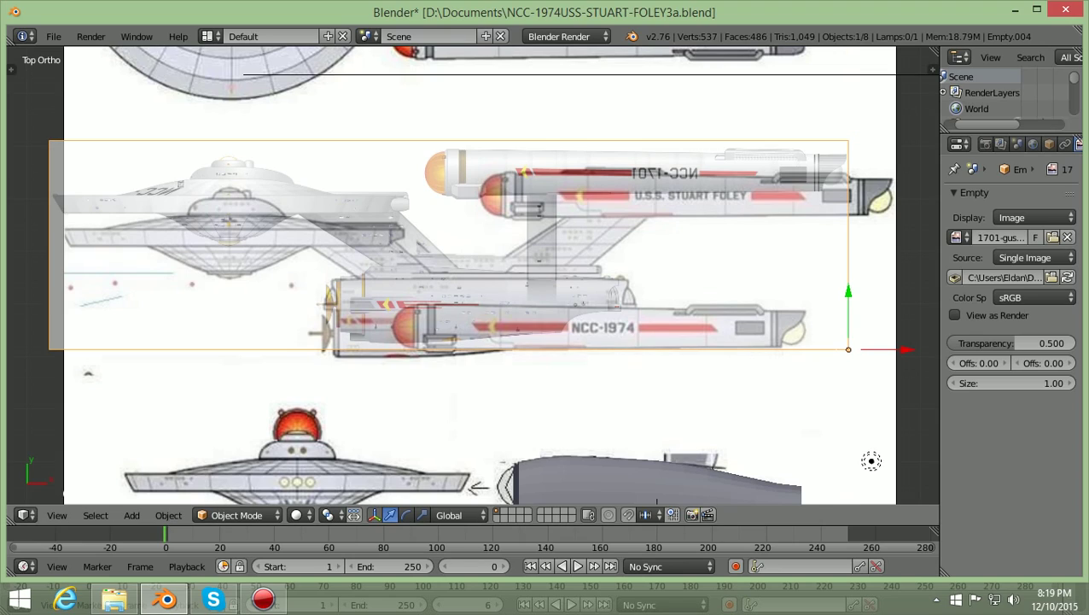
{"action": "key", "text": "g"}
{"action": "key", "text": "x"}
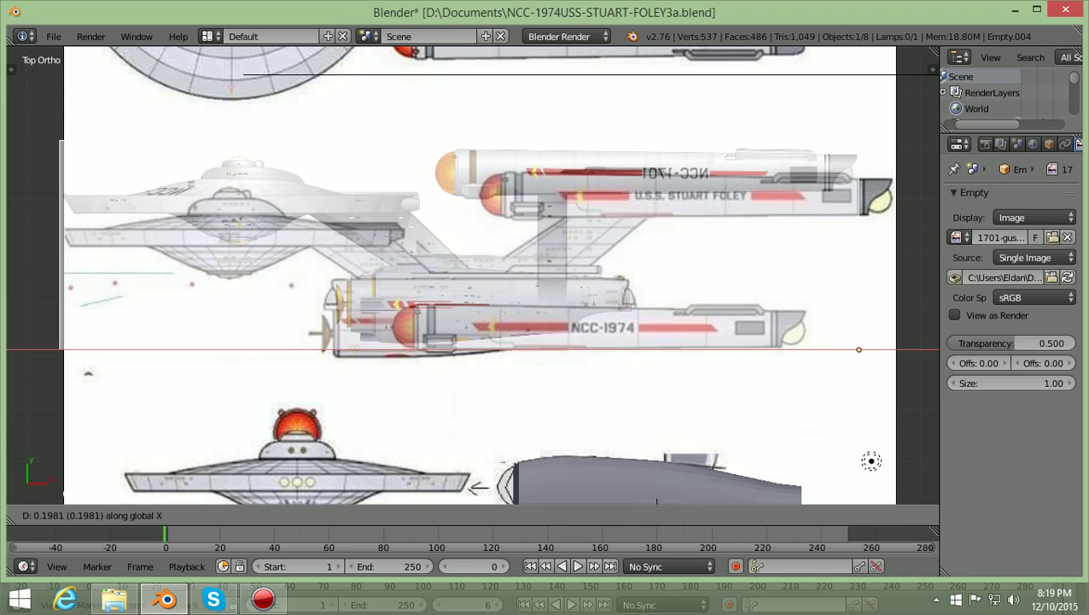
{"action": "key", "text": "Return"}
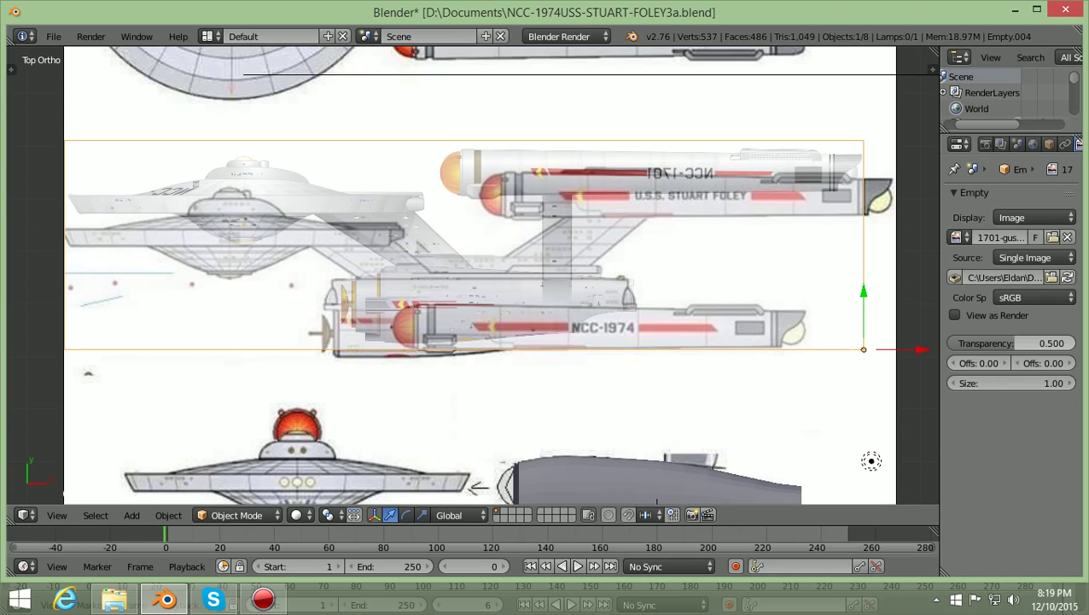
Set the transparency of the 1701-gus1 reference image to 0.7.
{"action": "left_click", "coordinate": [1011, 342]}
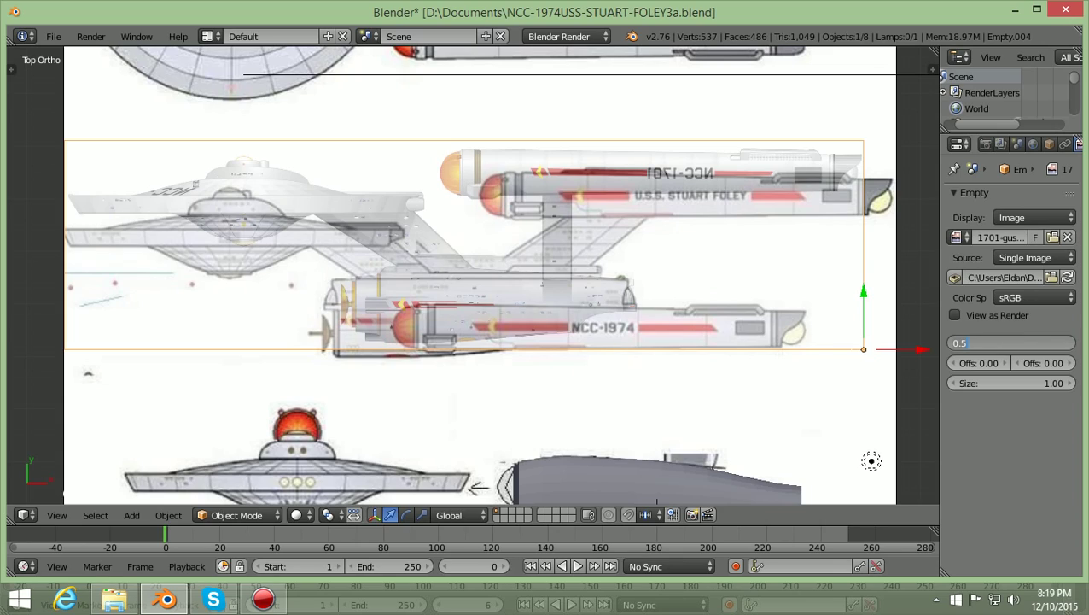
{"action": "key", "text": "BackSpace"}
{"action": "type", "text": ".7"}
{"action": "key", "text": "Return"}
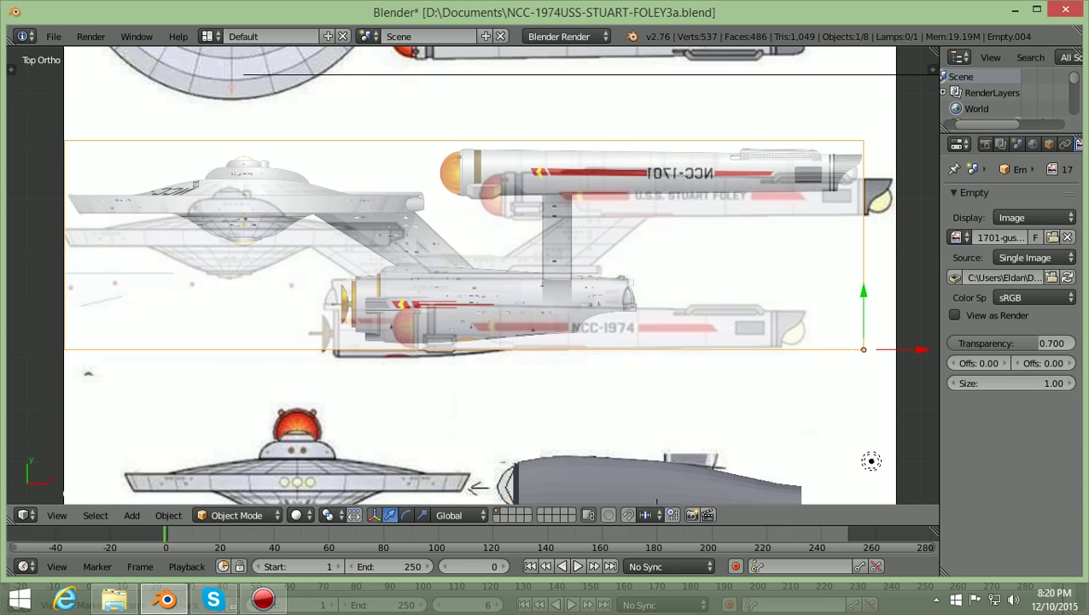
Scale the reference image down to about 0.93, judging its size at the stern of the lower hull.
{"action": "scroll", "coordinate": [473, 275], "scroll_direction": "up", "scroll_amount": 3, "text": "ctrl"}
{"action": "scroll", "coordinate": [473, 275], "scroll_direction": "down", "scroll_amount": 2, "text": "ctrl"}
{"action": "scroll", "coordinate": [472, 275], "scroll_direction": "up", "scroll_amount": 3}
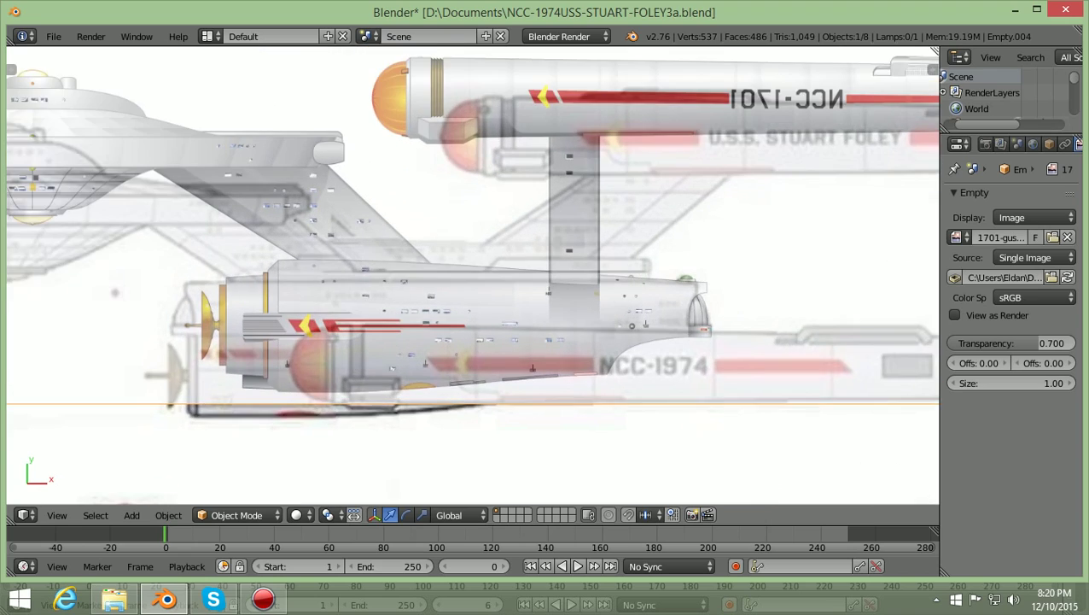
{"action": "scroll", "coordinate": [473, 275], "scroll_direction": "up", "scroll_amount": 1}
{"action": "scroll", "coordinate": [473, 275], "scroll_direction": "up", "scroll_amount": 7, "text": "ctrl"}
{"action": "scroll", "coordinate": [473, 275], "scroll_direction": "down", "scroll_amount": 3, "text": "shift"}
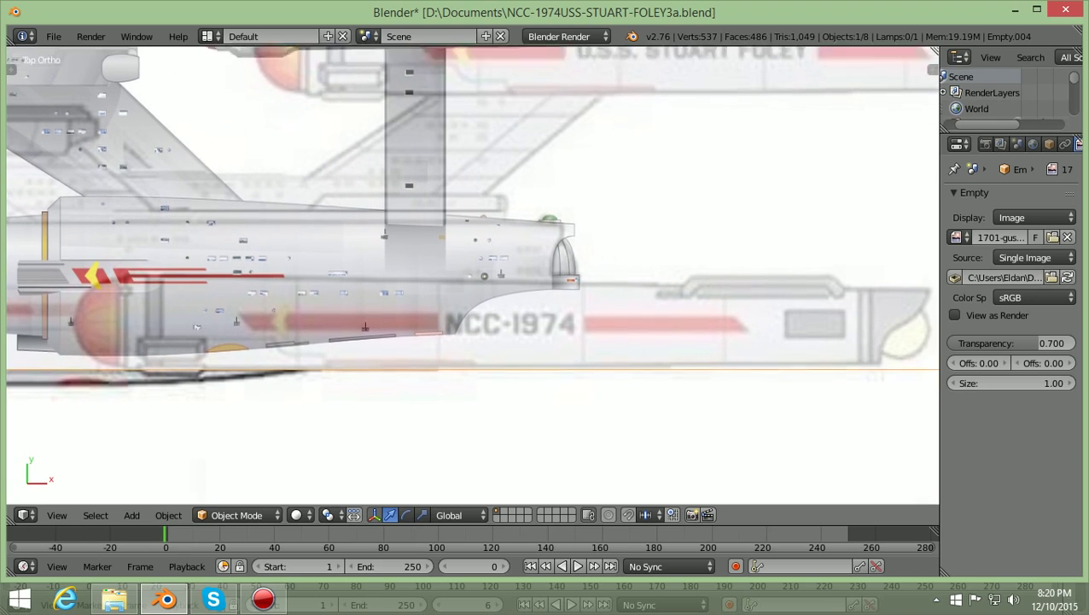
{"action": "scroll", "coordinate": [473, 274], "scroll_direction": "down", "scroll_amount": 1, "text": "shift"}
{"action": "scroll", "coordinate": [473, 275], "scroll_direction": "up", "scroll_amount": 3}
{"action": "scroll", "coordinate": [473, 275], "scroll_direction": "up", "scroll_amount": 4, "text": "ctrl"}
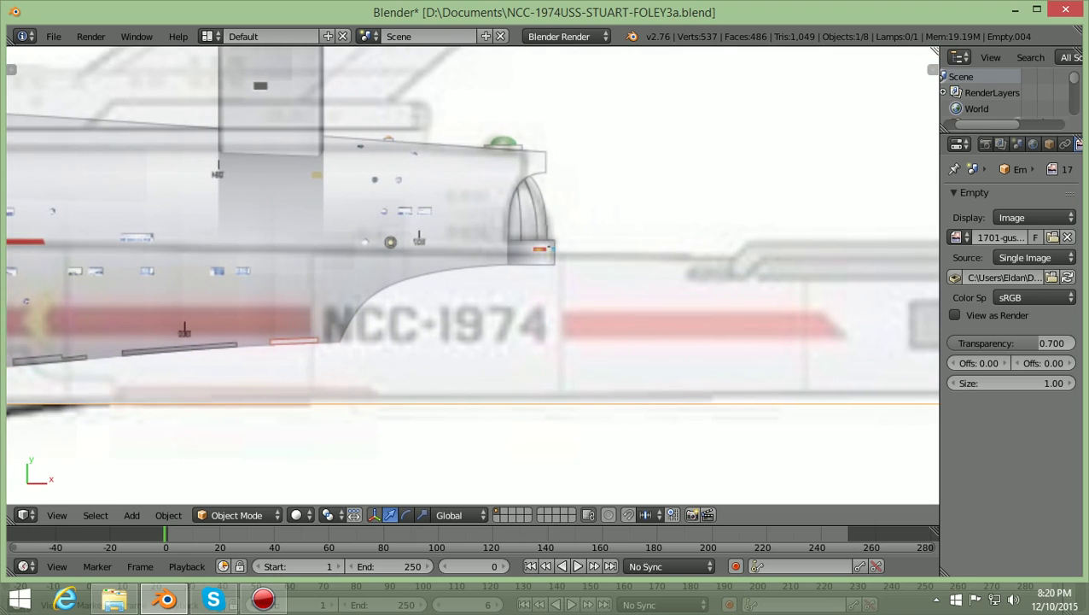
{"action": "middle_click_drag", "start_coordinate": [407, 261], "coordinate": [381, 260], "text": "shift"}
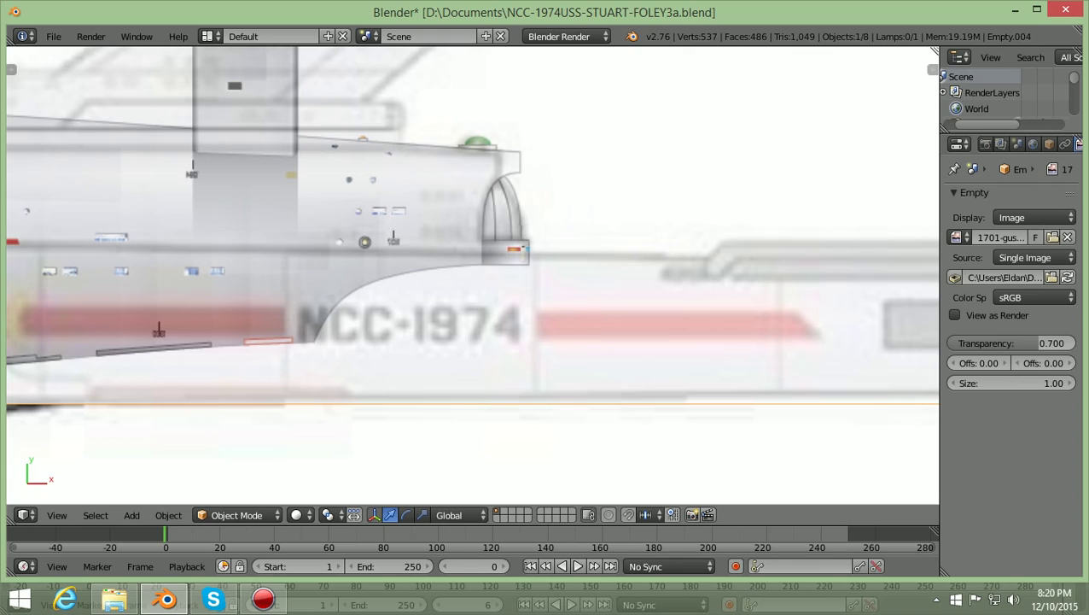
{"action": "key", "text": "s"}
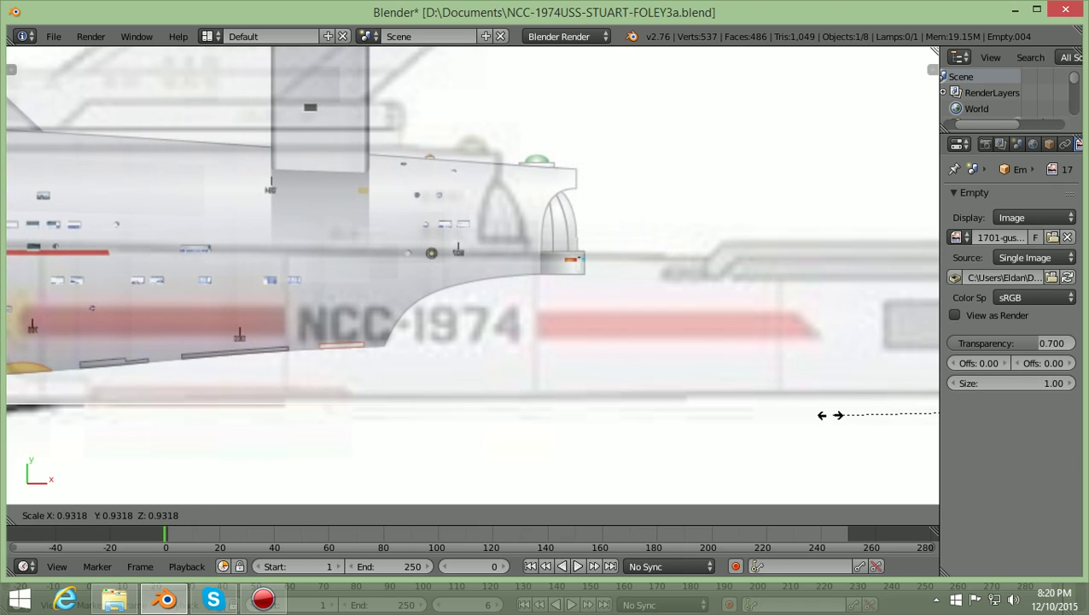
{"action": "left_click", "coordinate": [770, 417]}
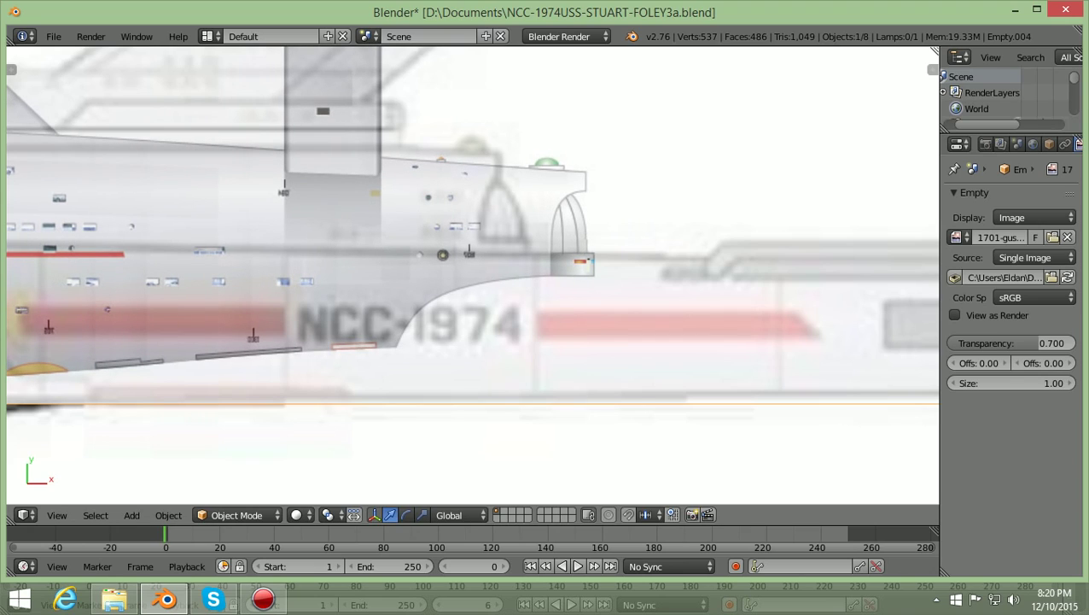
Align the reference image's hull stern with the blueprint's stern by moving it about -0.36 in X and 0.09 in Y.
{"action": "key", "text": "g"}
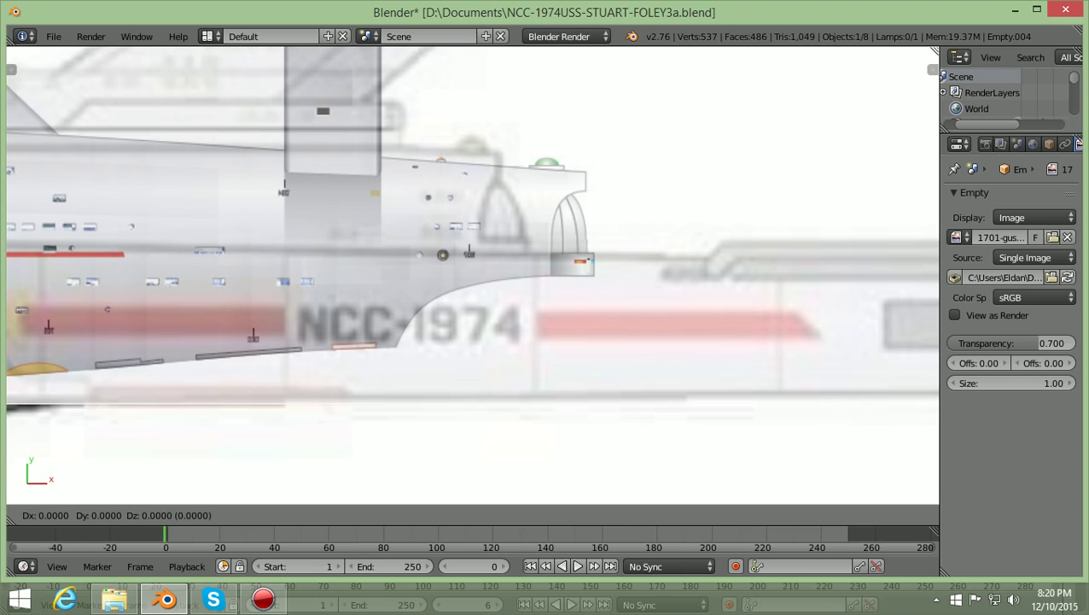
{"action": "key", "text": "x"}
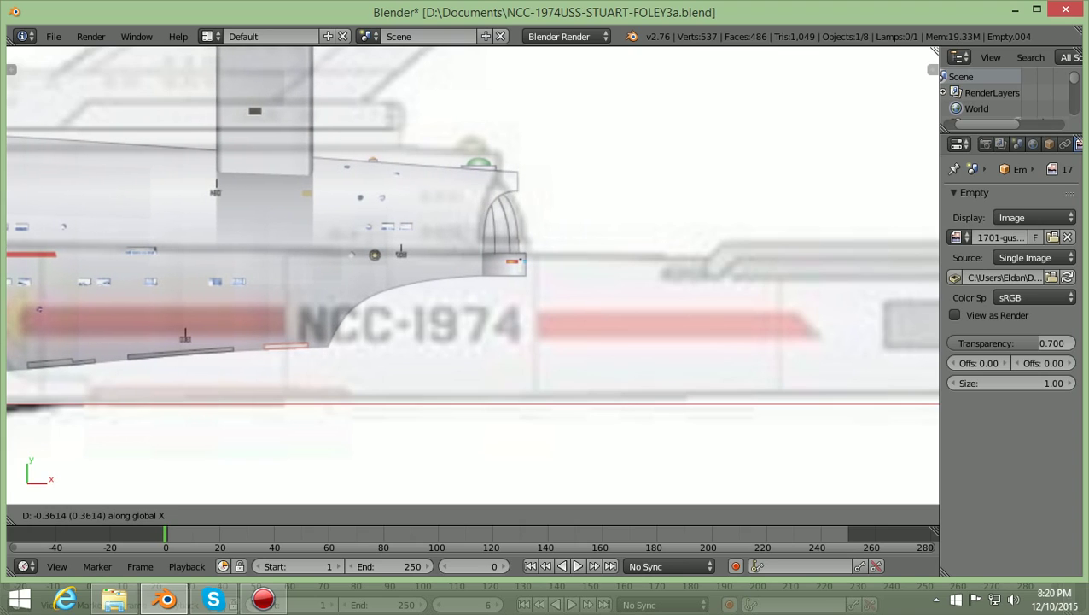
{"action": "key", "text": "Return"}
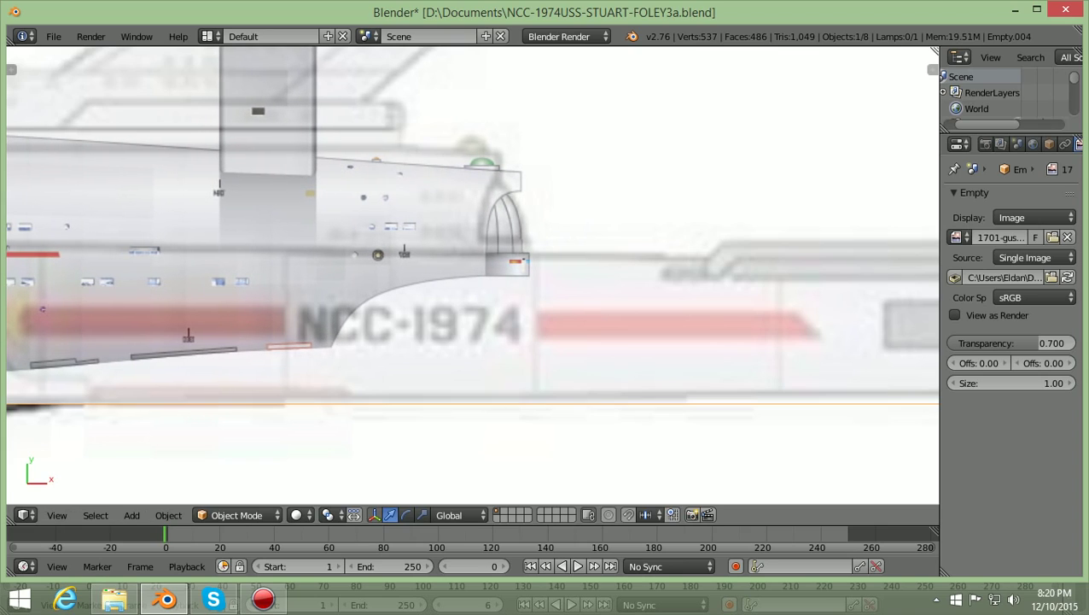
{"action": "key", "text": "g"}
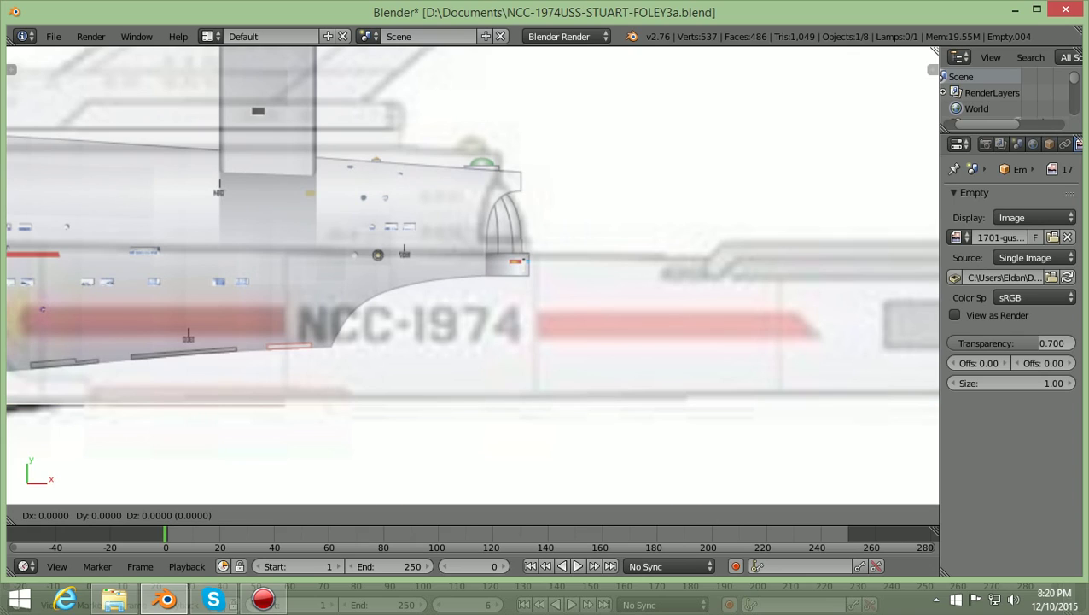
{"action": "key", "text": "y"}
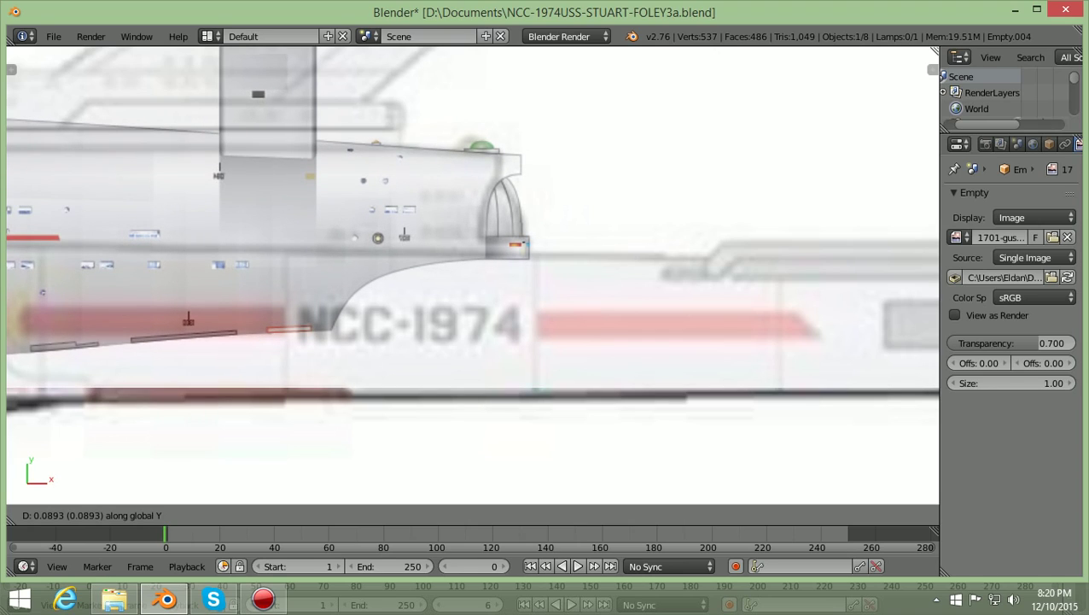
{"action": "key", "text": "Return"}
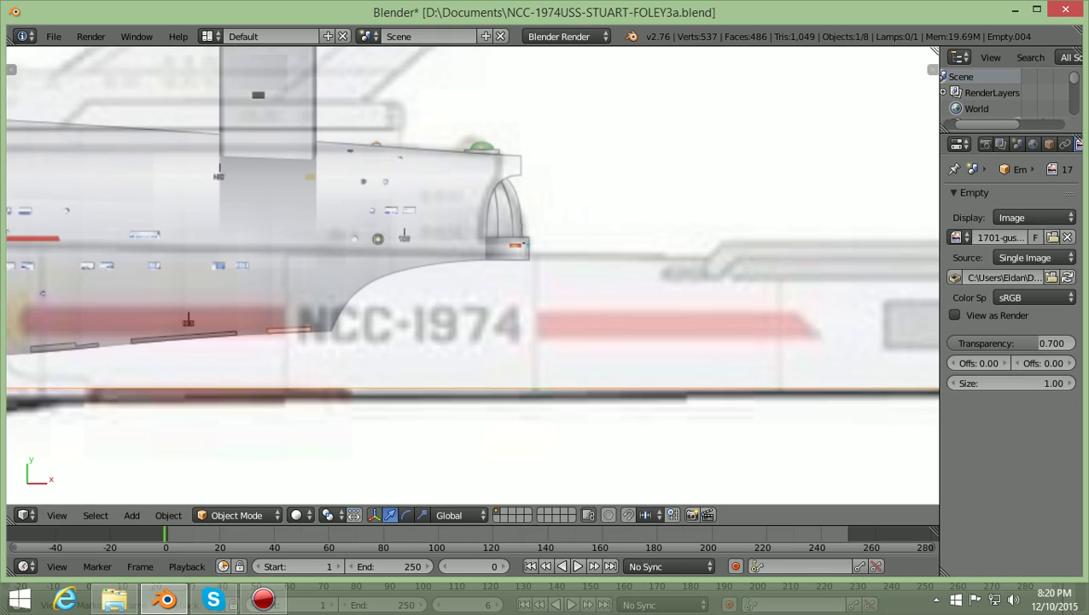
{"action": "key", "text": "g"}
{"action": "key", "text": "x"}
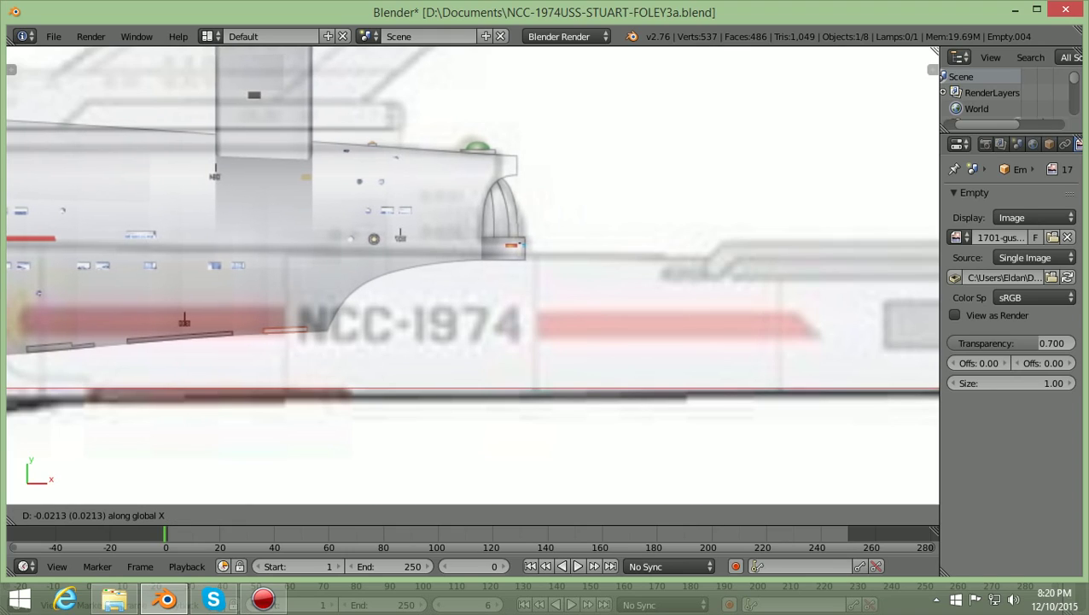
{"action": "key", "text": "Return"}
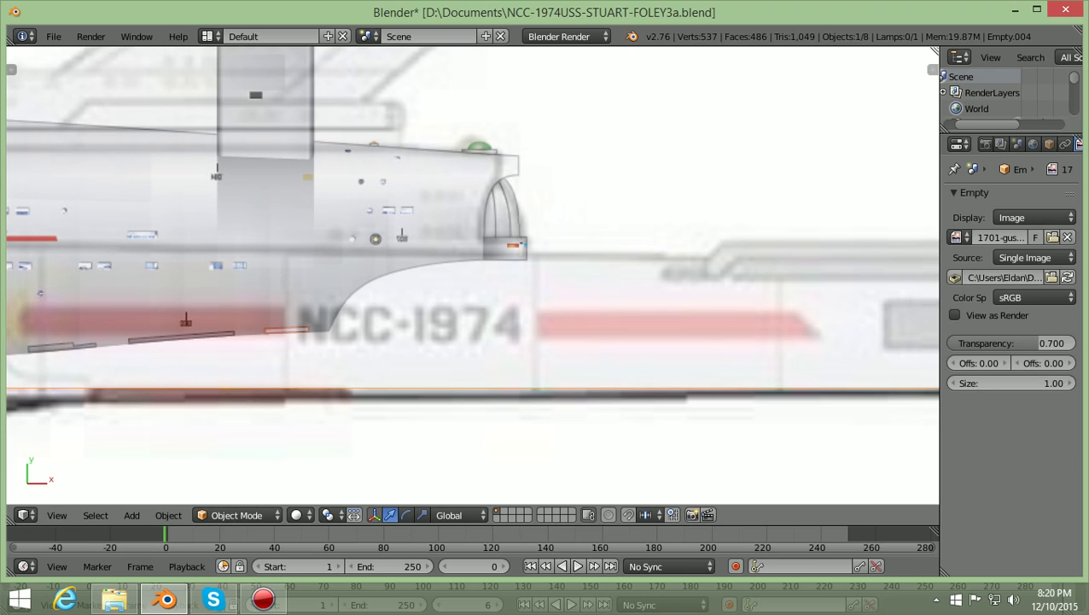
Scale the reference image down to about 0.88 and realign its stern by moving it about -0.54 in X and 0.09 in Y.
{"action": "key", "text": "s"}
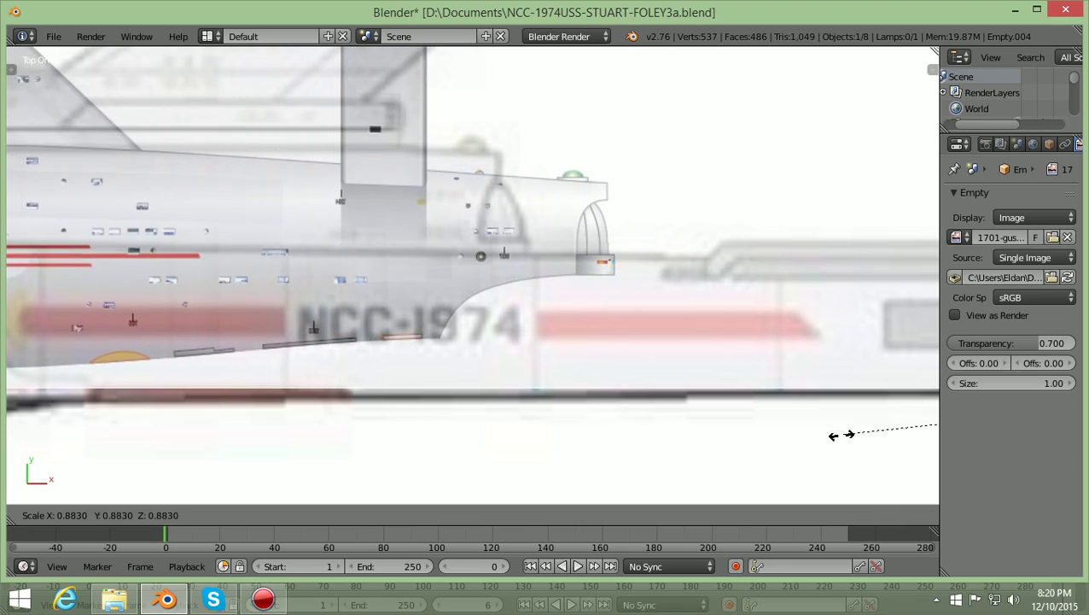
{"action": "key", "text": "Return"}
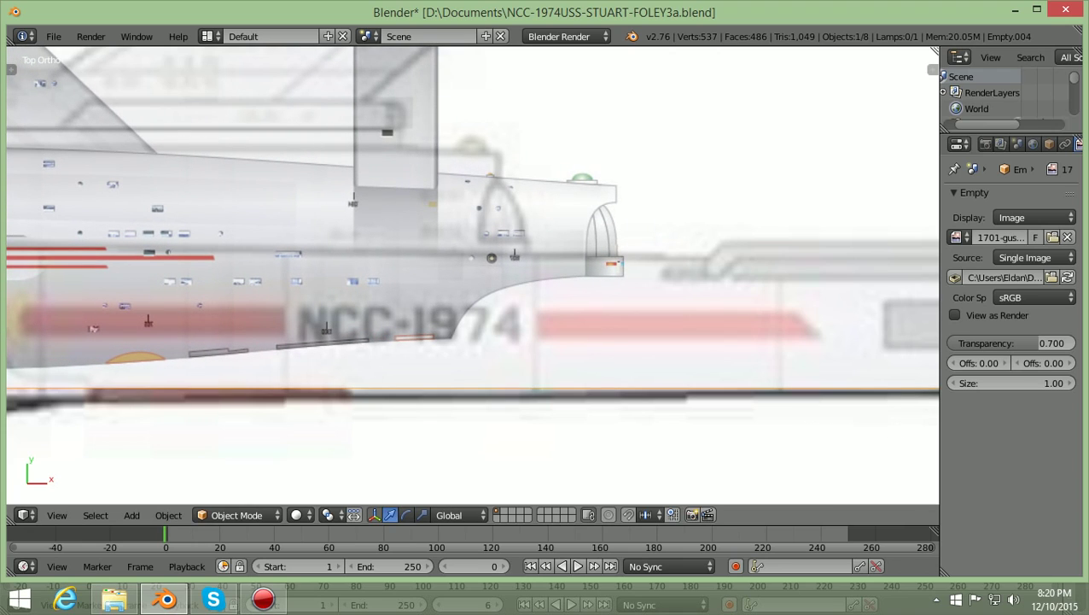
{"action": "key", "text": "g"}
{"action": "key", "text": "x"}
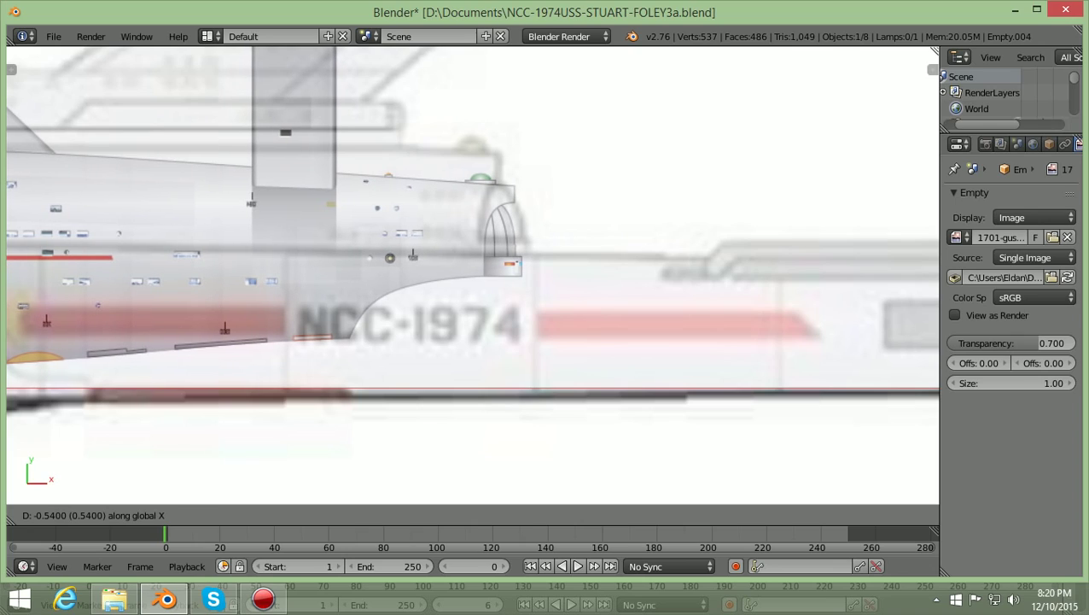
{"action": "key", "text": "Return"}
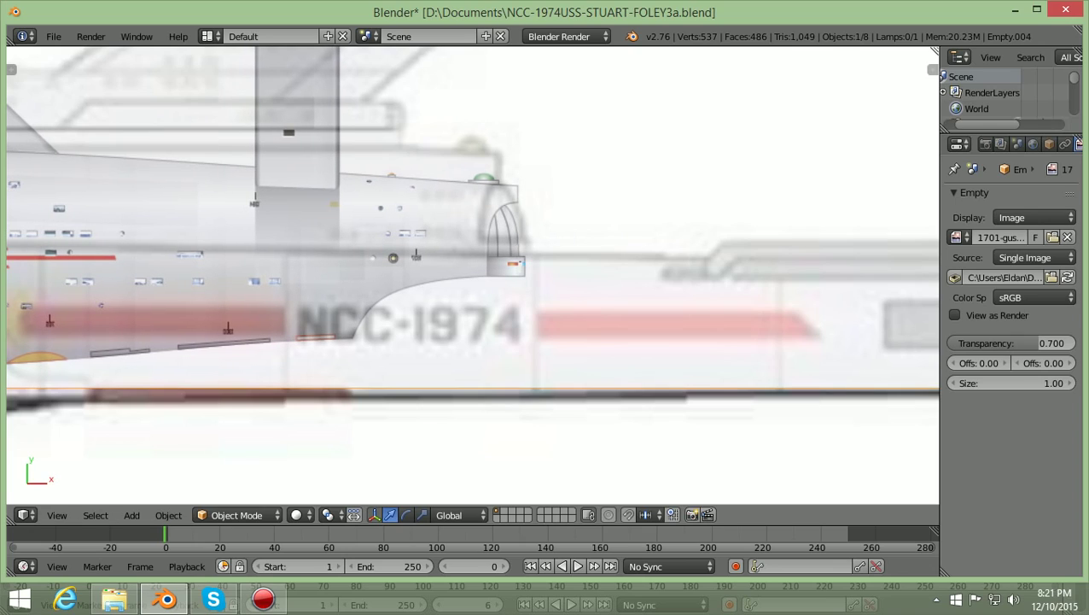
{"action": "key", "text": "g"}
{"action": "key", "text": "y"}
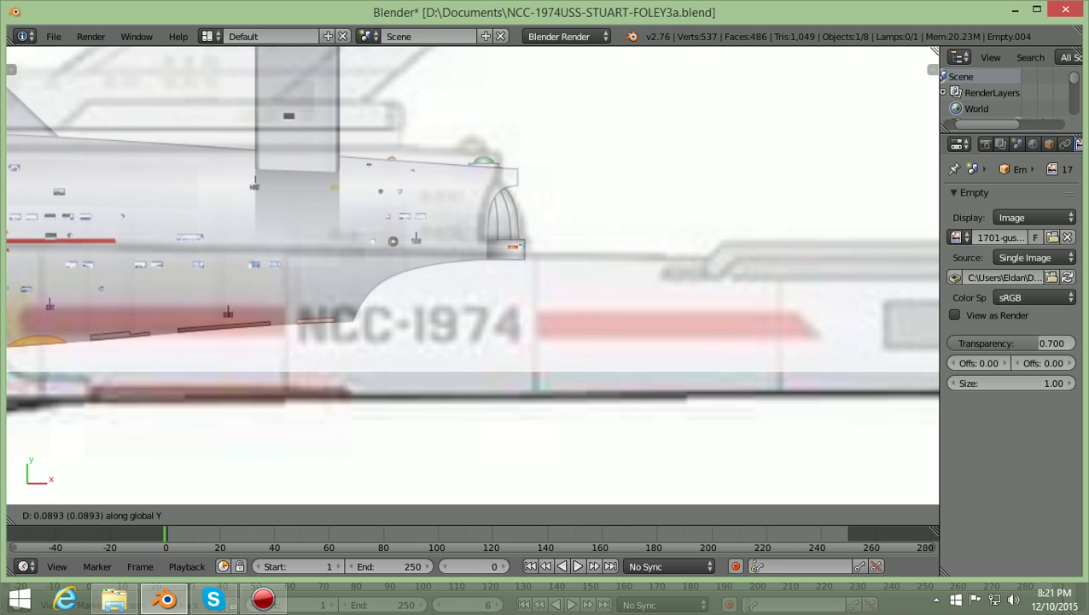
{"action": "key", "text": "Return"}
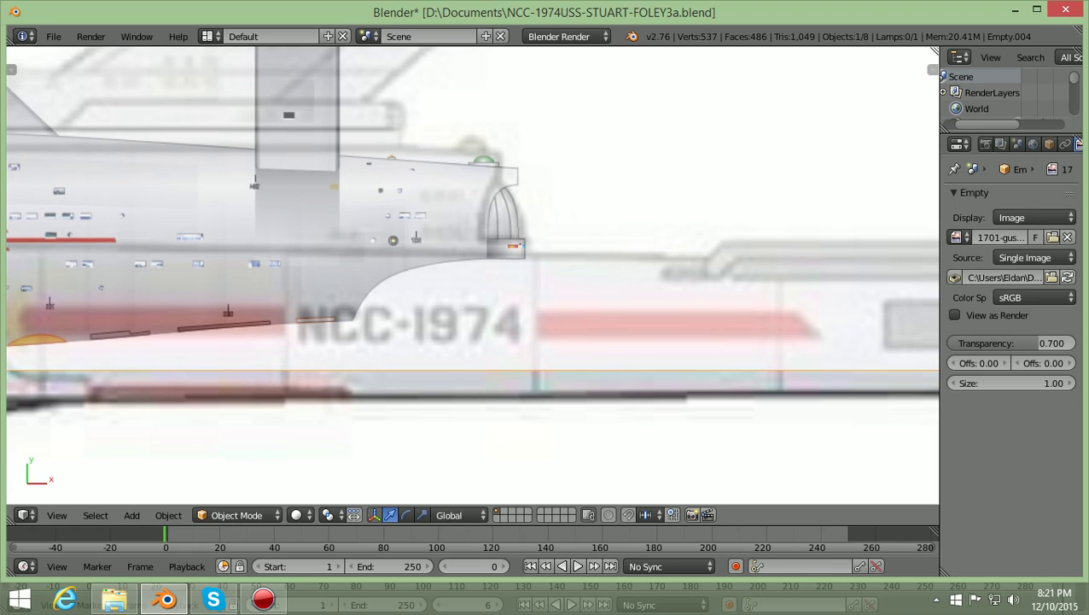
Scale the reference image up slightly and move it about 0.33 along global X, back onto the blueprint's stern.
{"action": "key", "text": "s"}
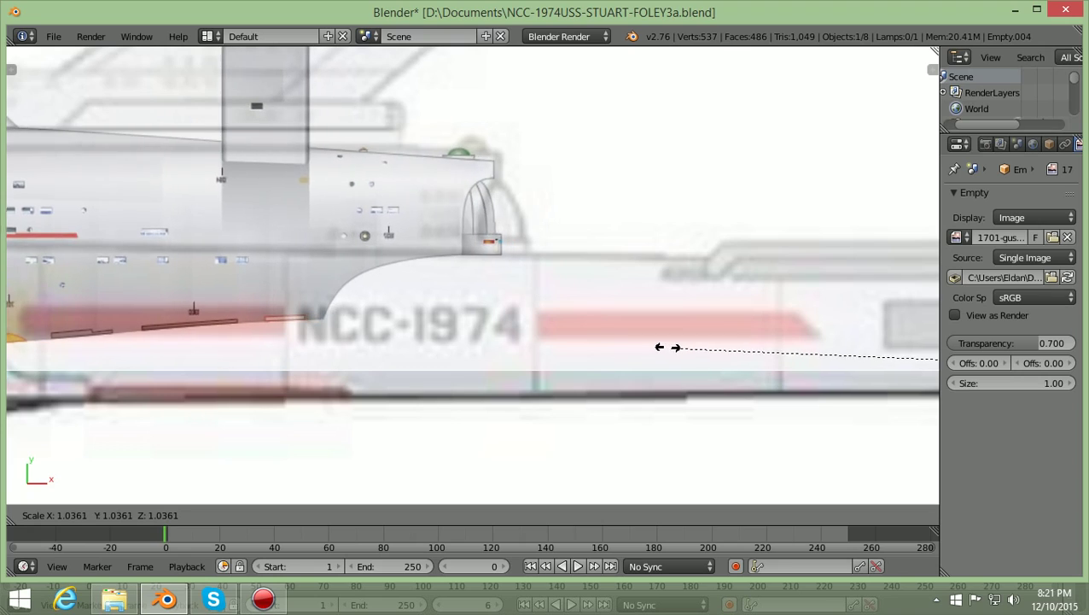
{"action": "key", "text": "Return"}
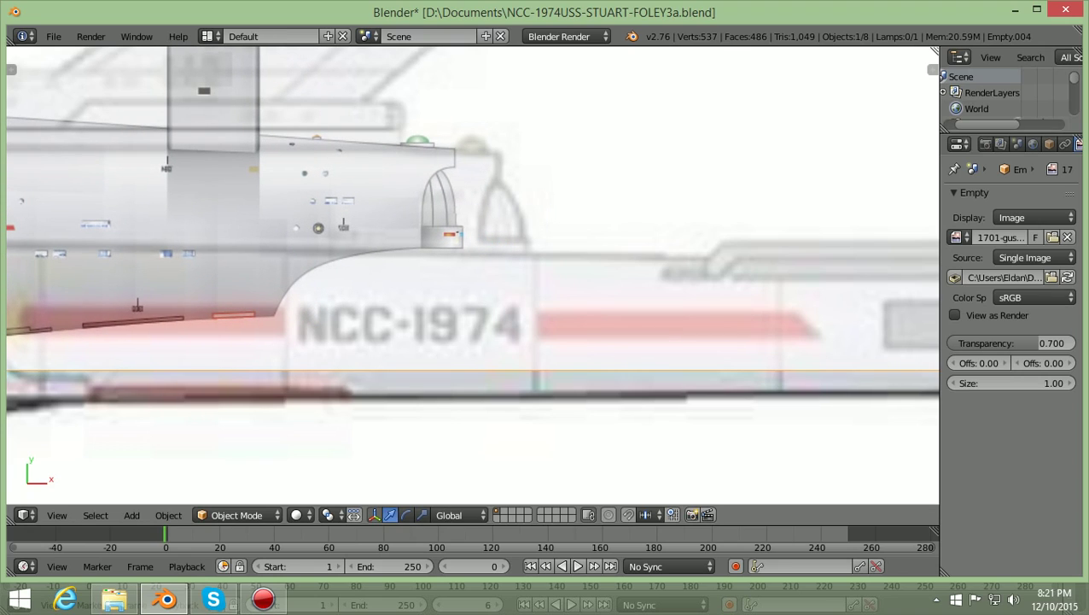
{"action": "key", "text": "g"}
{"action": "key", "text": "x"}
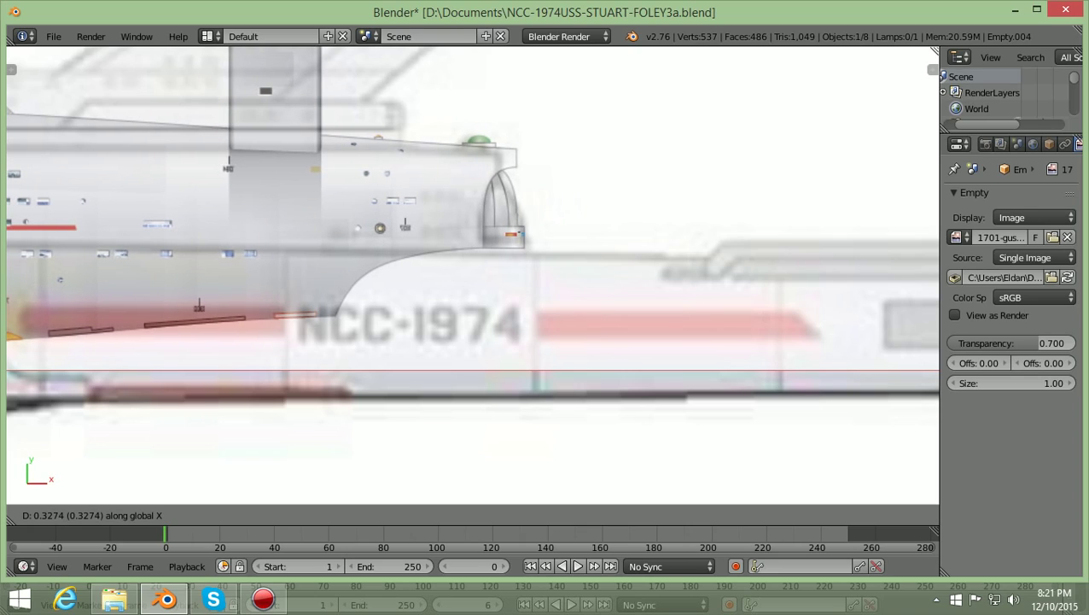
{"action": "key", "text": "Return"}
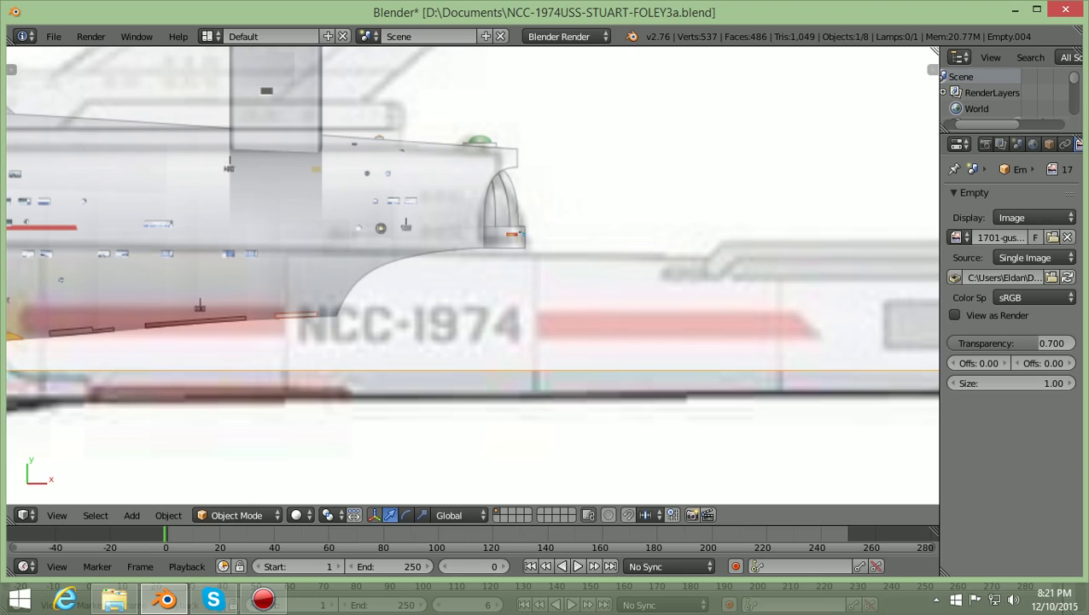
Enlarge the reference image a little more and shift it about 0.21 along global X to meet the blueprint's stern.
{"action": "key", "text": "s"}
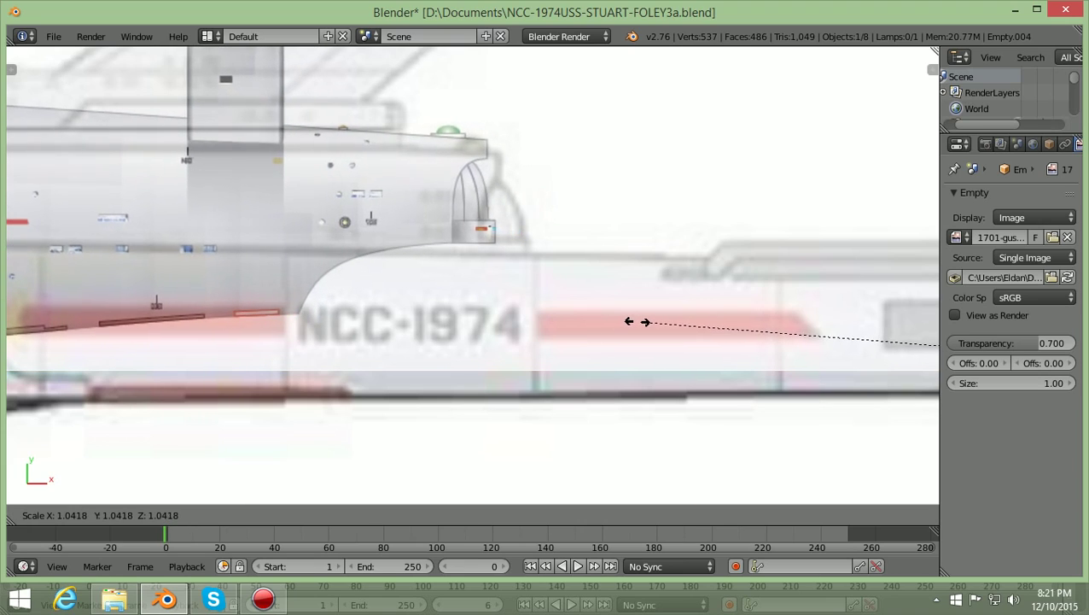
{"action": "key", "text": "Return"}
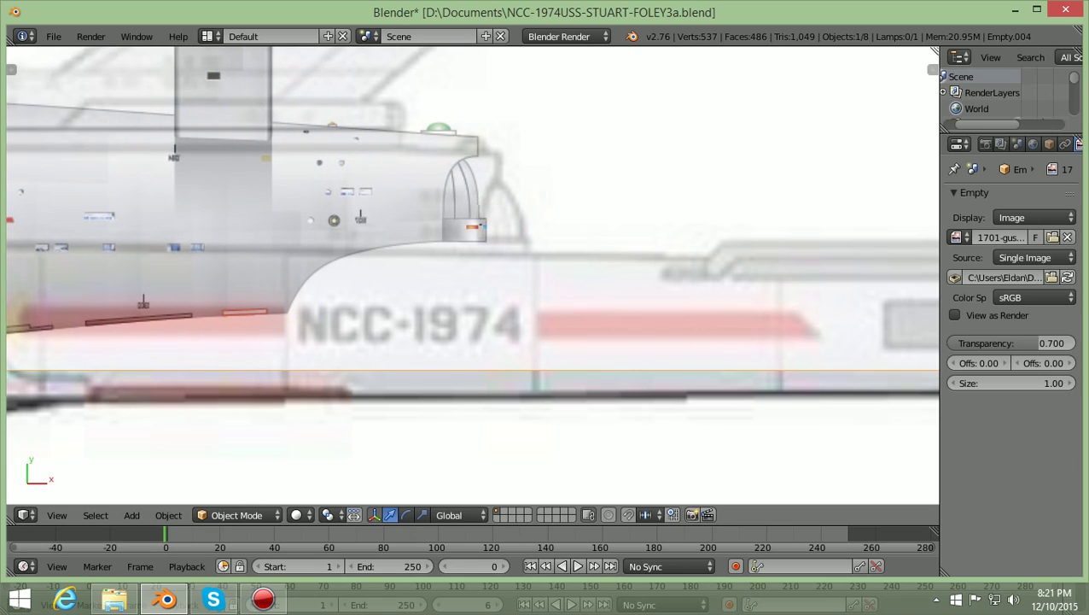
{"action": "key", "text": "g"}
{"action": "key", "text": "x"}
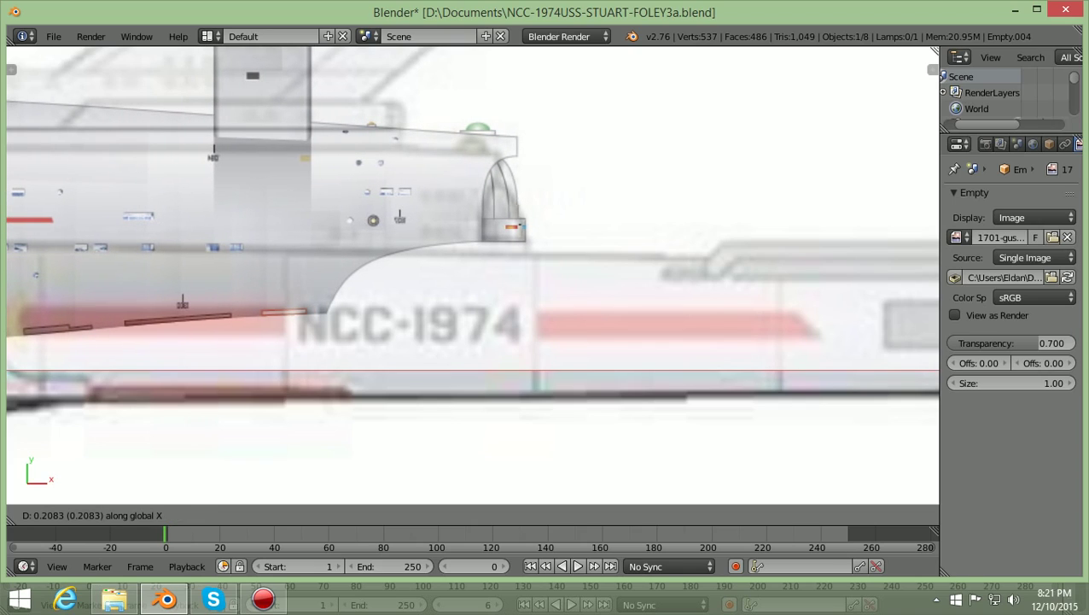
{"action": "key", "text": "Return"}
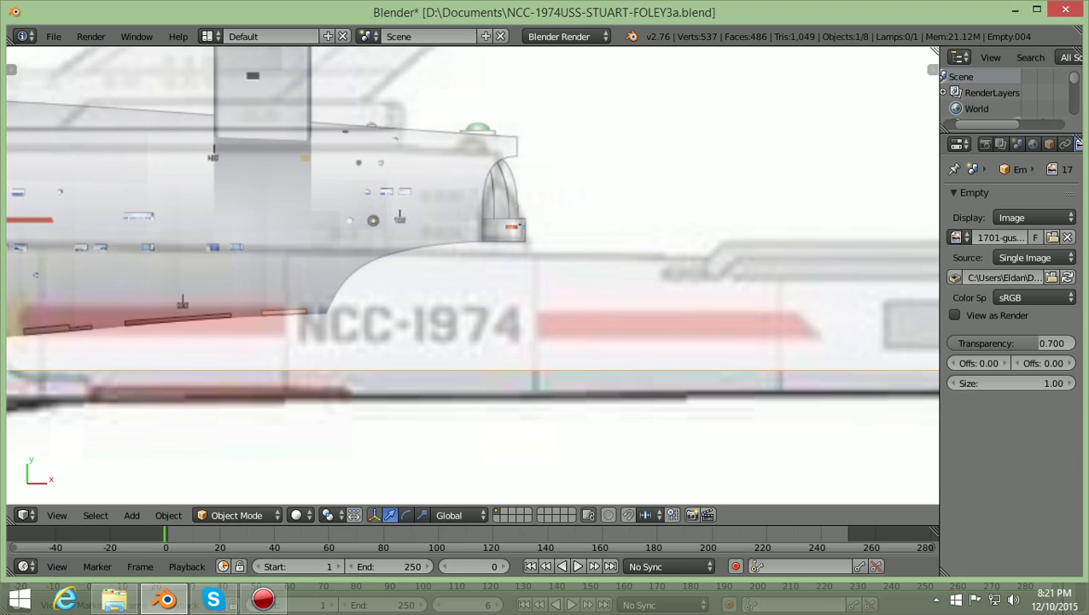
Lower the reference image about 0.10 along global Y, matching its upper hull line at the stern to the blueprint.
{"action": "key", "text": "g"}
{"action": "key", "text": "y"}
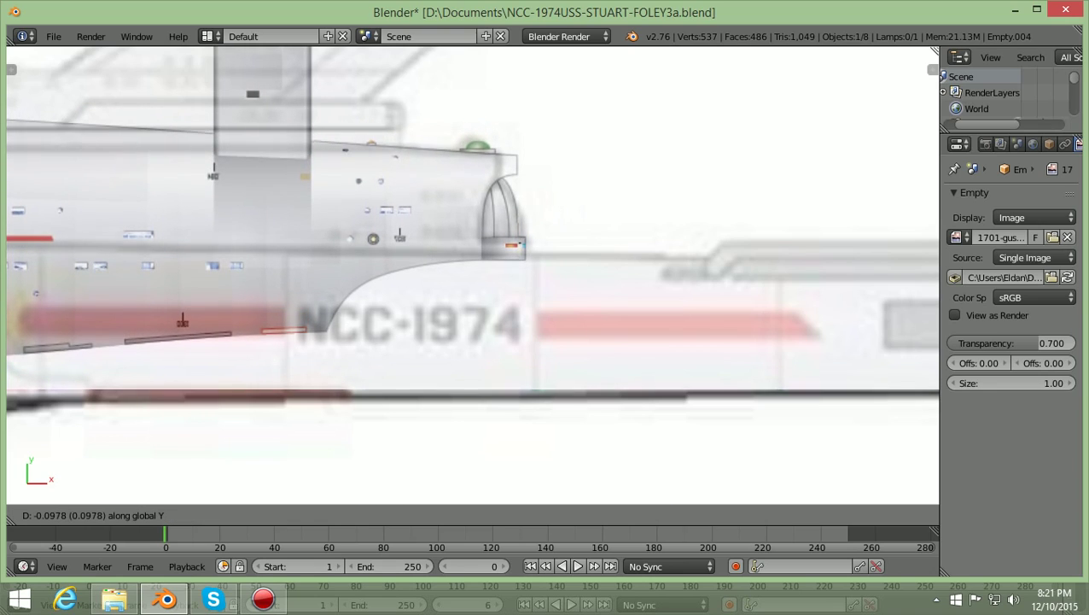
{"action": "key", "text": "Return"}
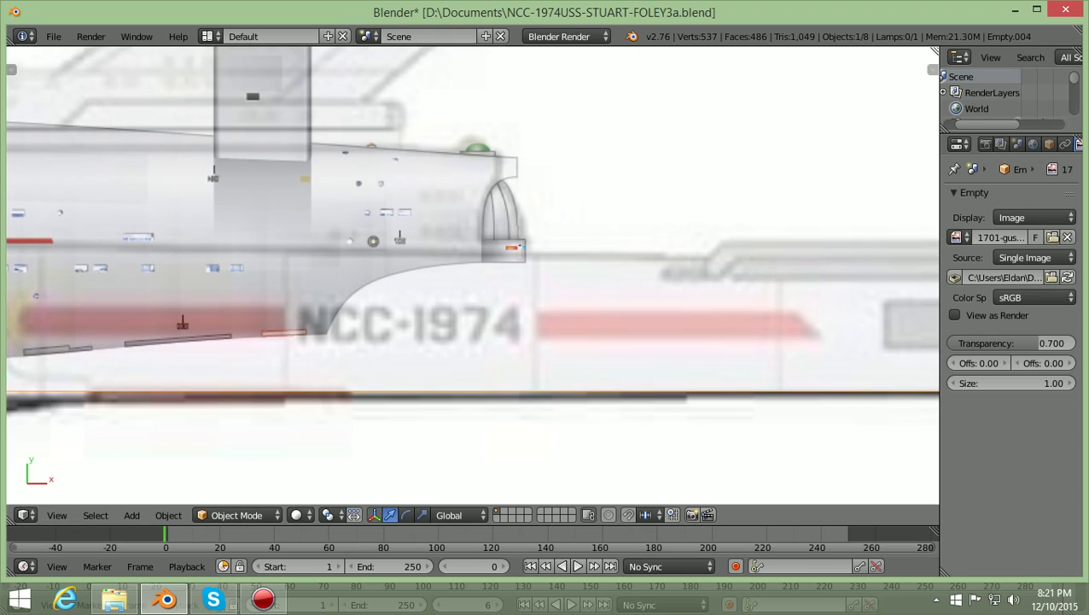
{"action": "key", "text": "g"}
{"action": "key", "text": "y"}
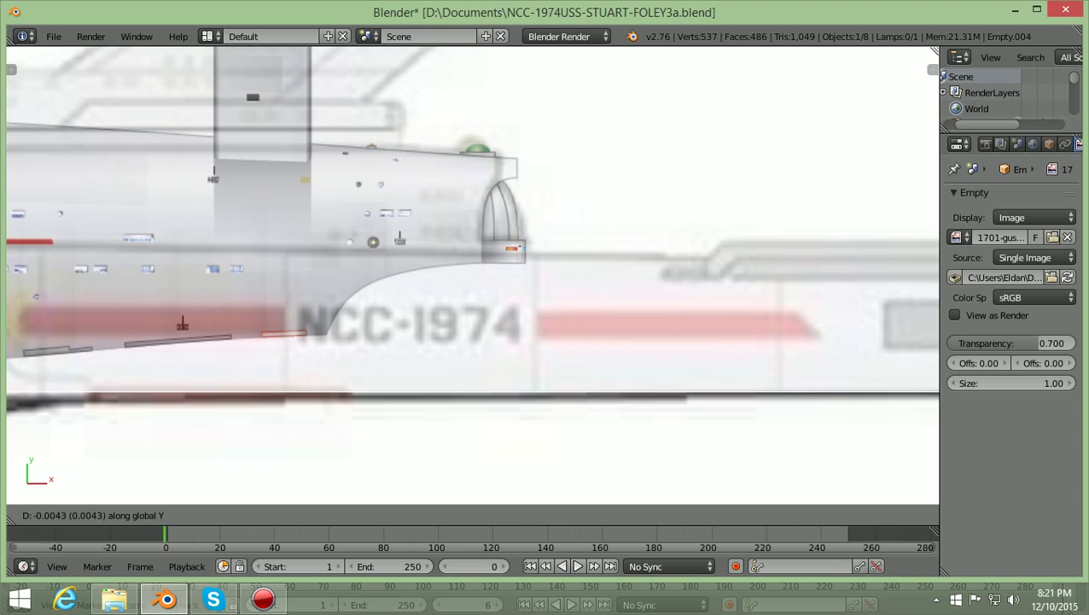
{"action": "key", "text": "Return"}
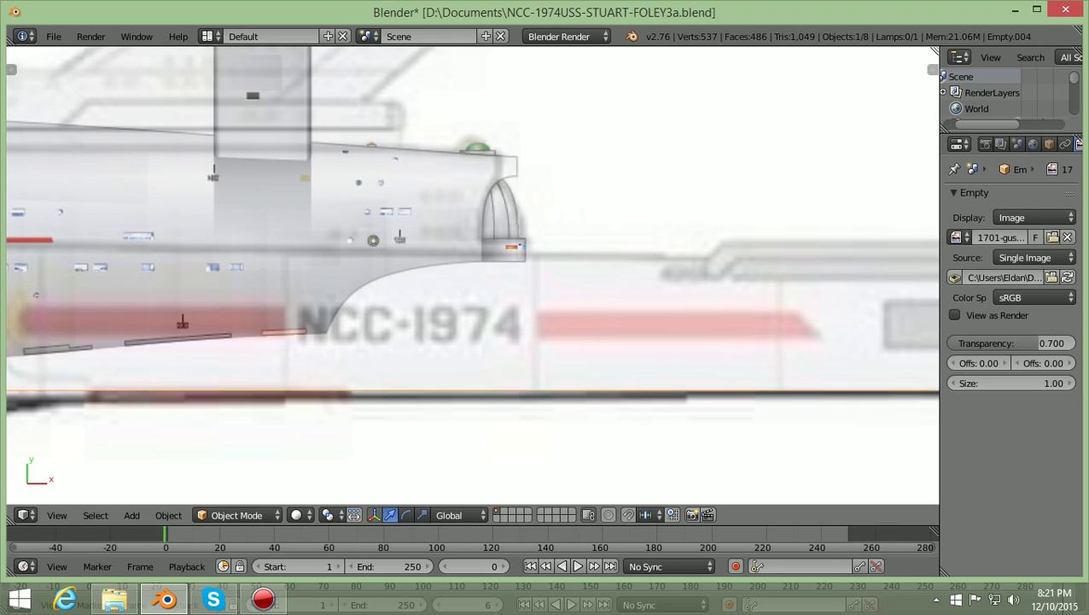
Scale the reference image up to about 1.08 and realign its stern by moving it about 0.33 in X and -0.08 in Y.
{"action": "key", "text": "s"}
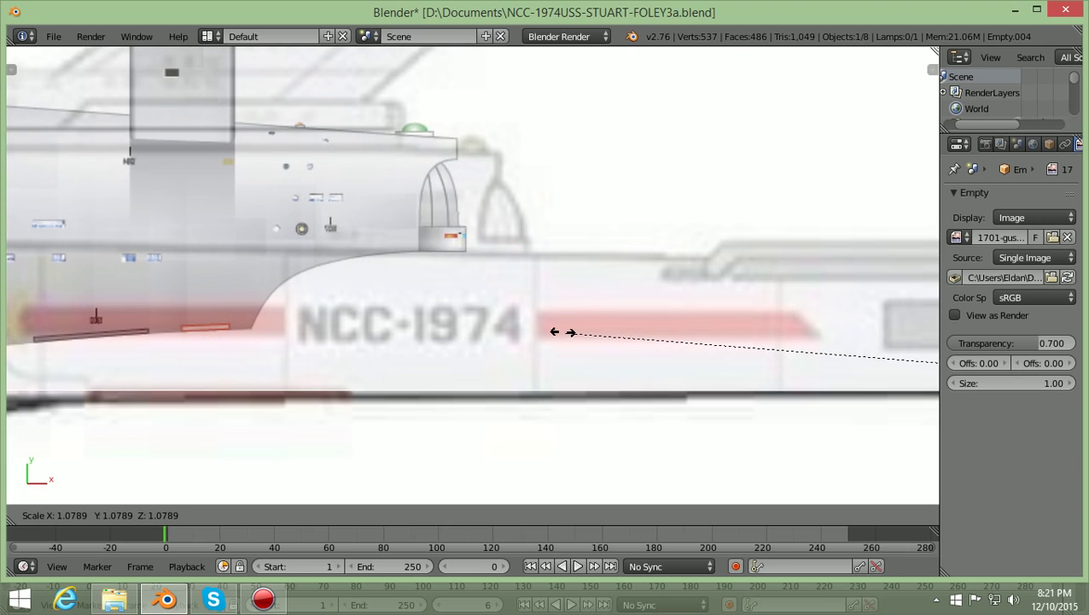
{"action": "key", "text": "Return"}
{"action": "key", "text": "g"}
{"action": "key", "text": "x"}
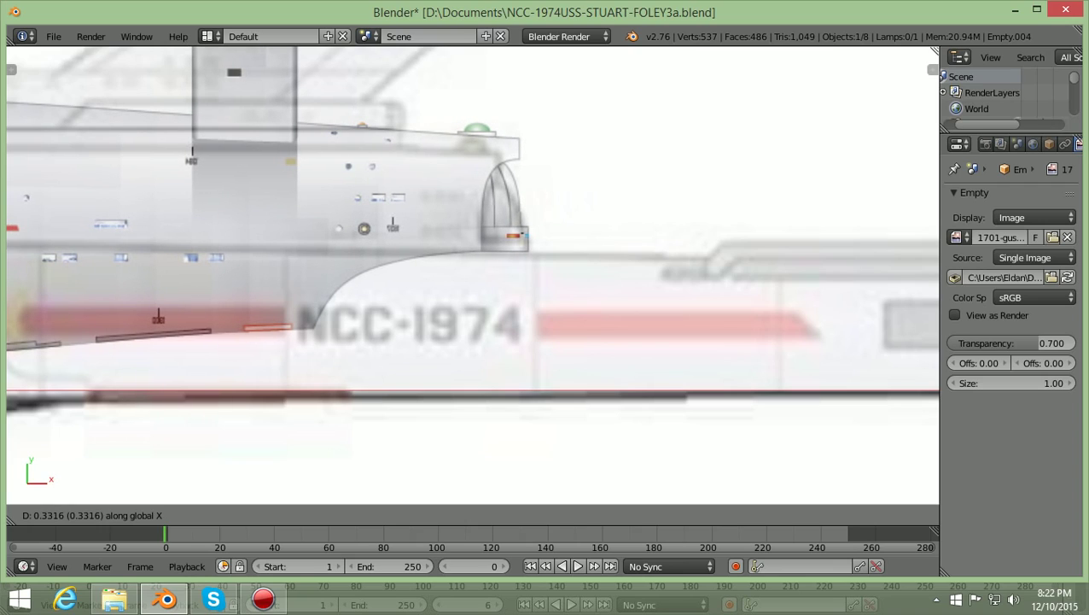
{"action": "key", "text": "Return"}
{"action": "key", "text": "g"}
{"action": "key", "text": "y"}
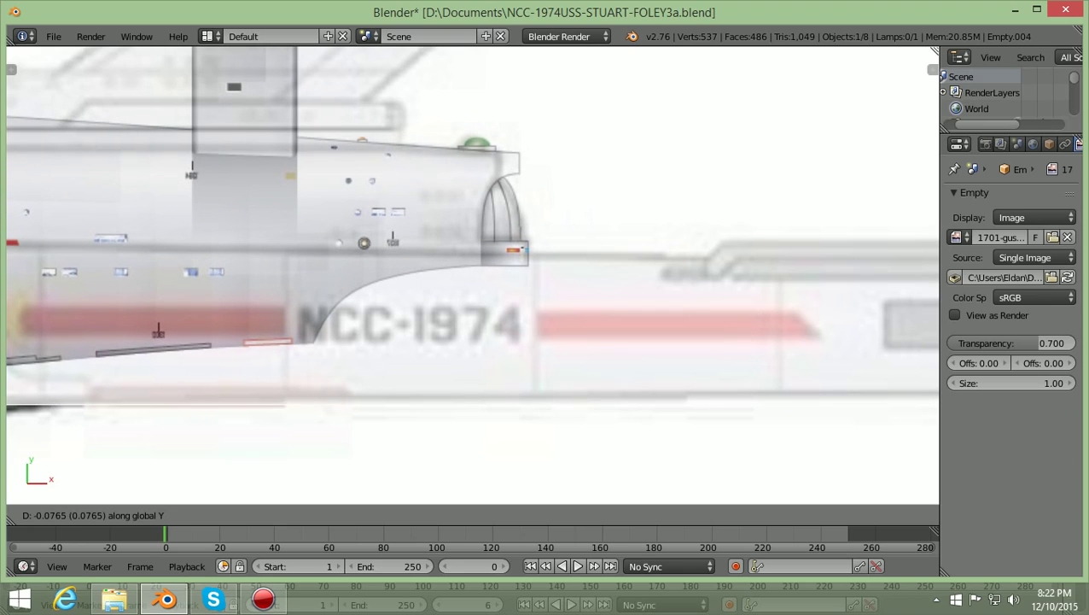
{"action": "key", "text": "Return"}
Rotate the reference image 90 degrees about the global X axis so it stands upright.
{"action": "scroll", "coordinate": [473, 274], "scroll_direction": "down", "scroll_amount": 3}
{"action": "scroll", "coordinate": [473, 274], "scroll_direction": "down", "scroll_amount": 5}
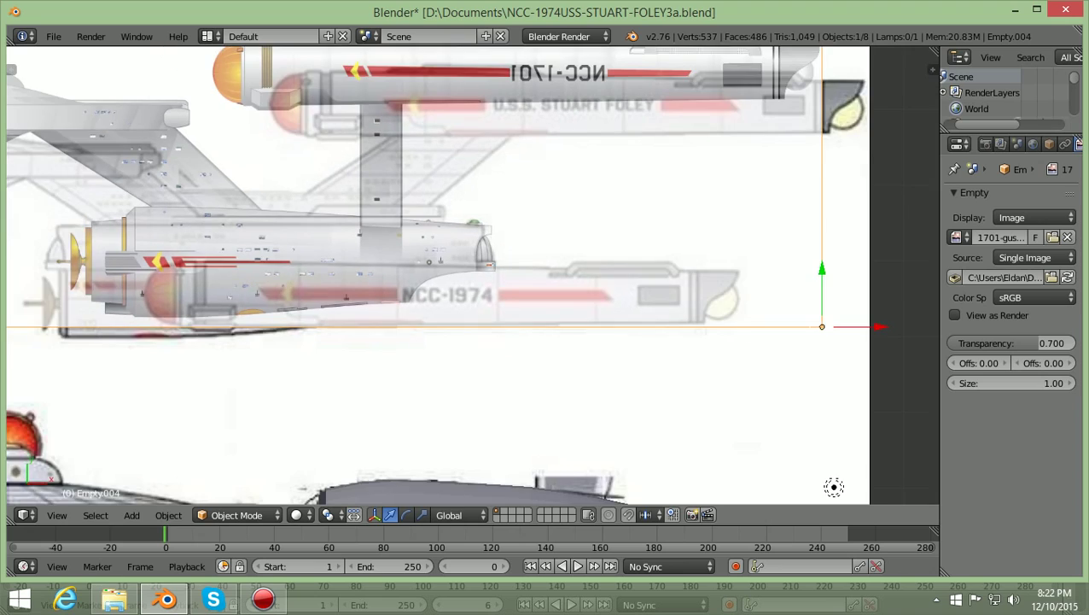
{"action": "scroll", "coordinate": [473, 274], "scroll_direction": "down", "scroll_amount": 1}
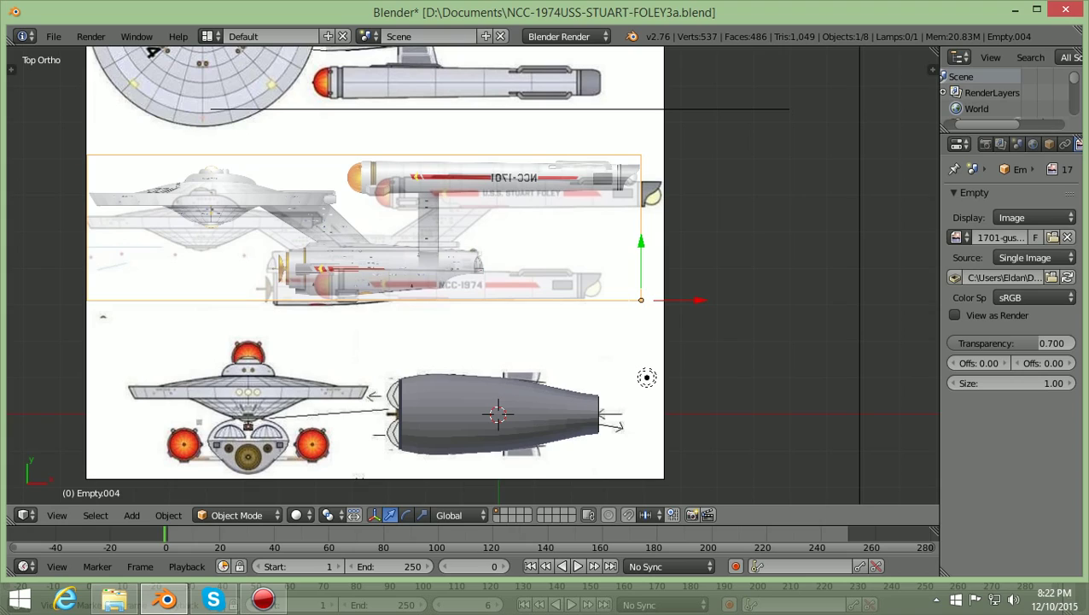
{"action": "scroll", "coordinate": [473, 275], "scroll_direction": "down", "scroll_amount": 2}
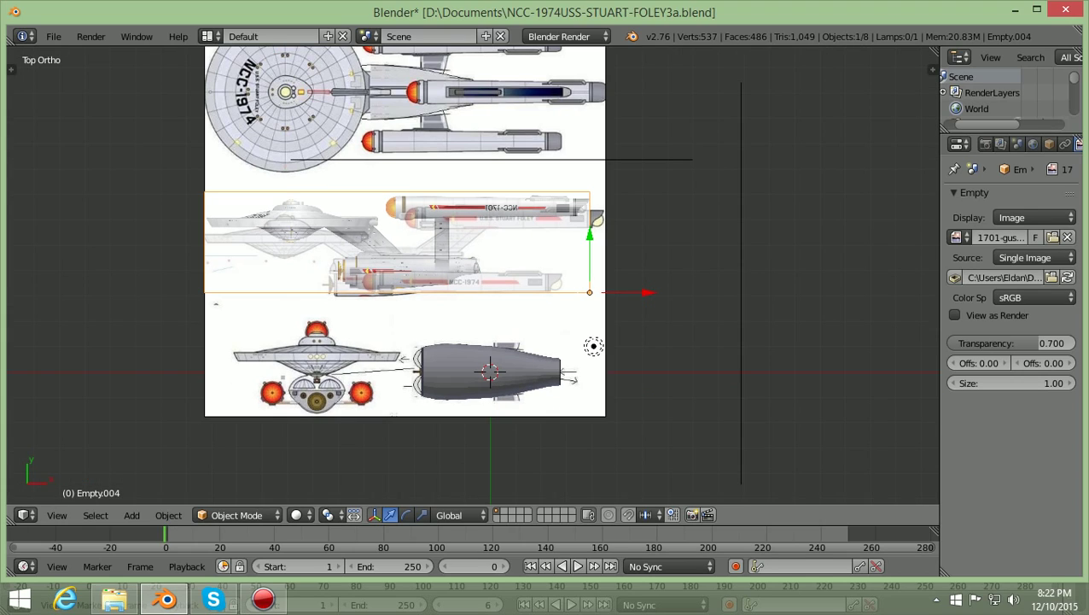
{"action": "middle_click_drag", "start_coordinate": [473, 275], "coordinate": [353, 177]}
{"action": "middle_click_drag", "start_coordinate": [559, 201], "coordinate": [521, 214]}
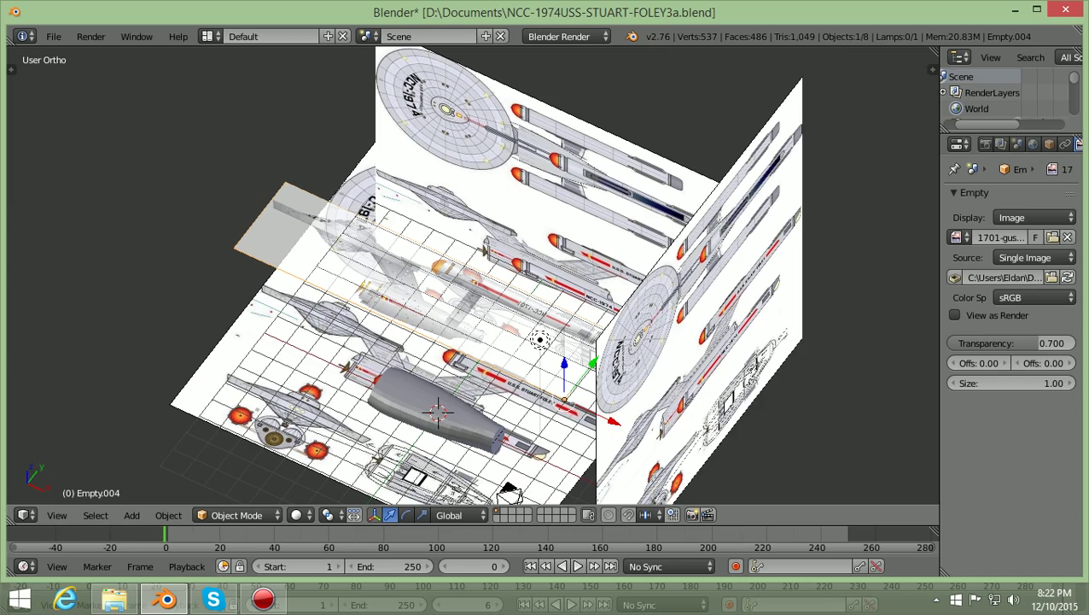
{"action": "key", "text": "r"}
{"action": "key", "text": "x"}
{"action": "type", "text": "90"}
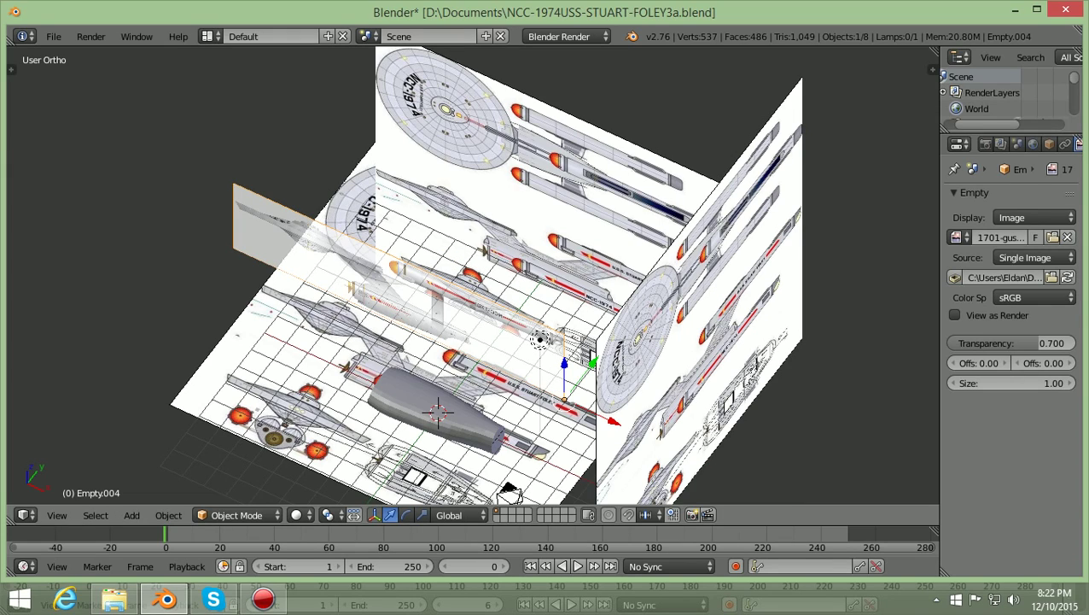
Switch to the front orthographic view and display the model in wireframe so the hull cylinder does not cover the blueprint.
{"action": "key", "text": "KP_1"}
{"action": "scroll", "coordinate": [475, 274], "scroll_direction": "up", "scroll_amount": 1}
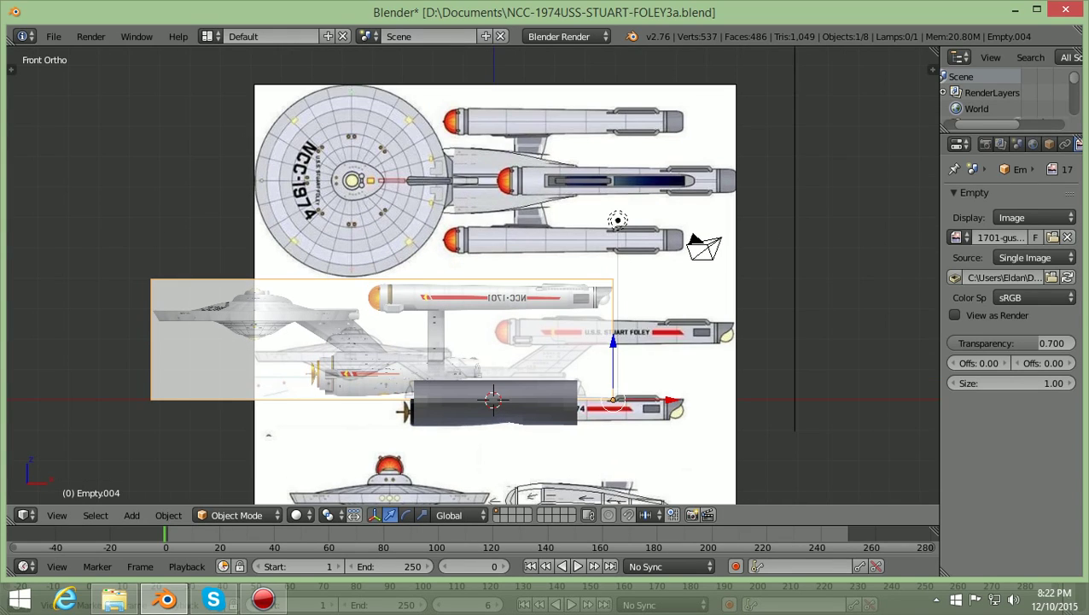
{"action": "scroll", "coordinate": [473, 275], "scroll_direction": "up", "scroll_amount": 2, "text": "ctrl"}
{"action": "scroll", "coordinate": [473, 275], "scroll_direction": "down", "scroll_amount": 4, "text": "shift"}
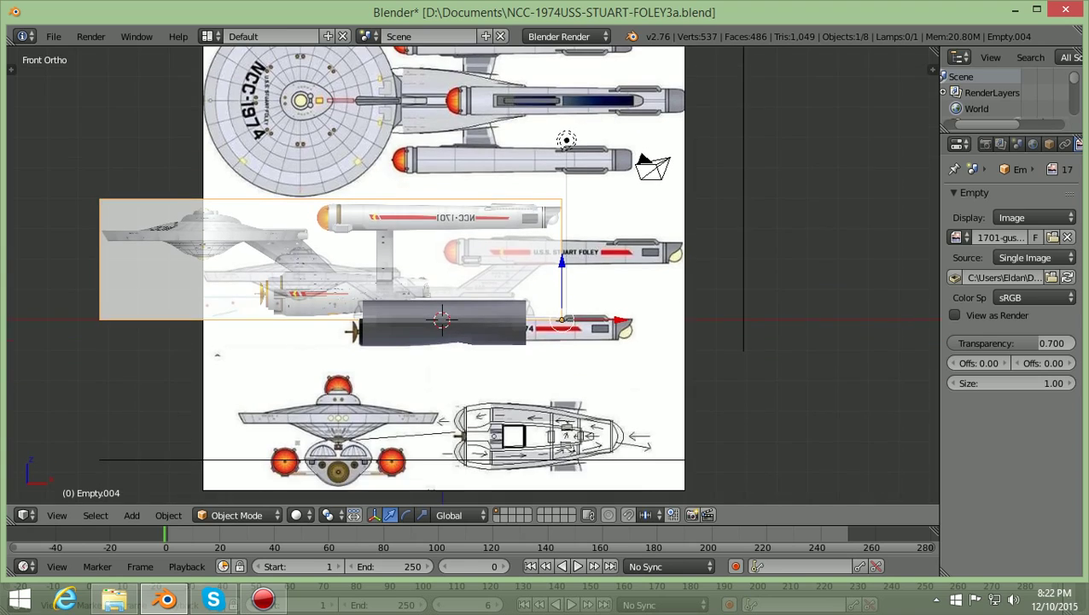
{"action": "scroll", "coordinate": [473, 275], "scroll_direction": "up", "scroll_amount": 2}
{"action": "middle_click_drag", "start_coordinate": [419, 160], "coordinate": [521, 160], "text": "shift"}
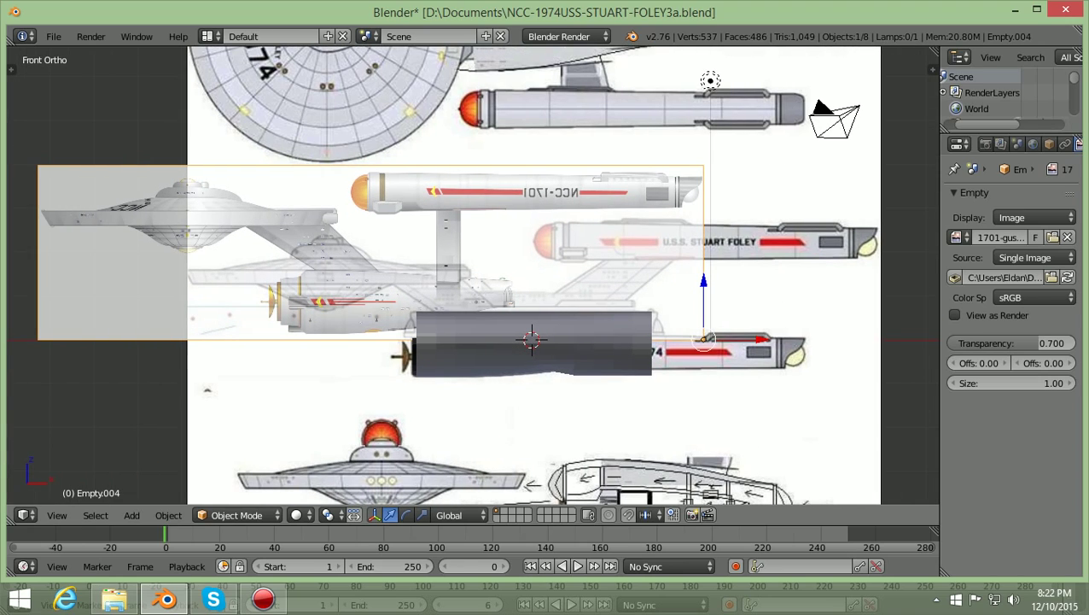
{"action": "key", "text": "z"}
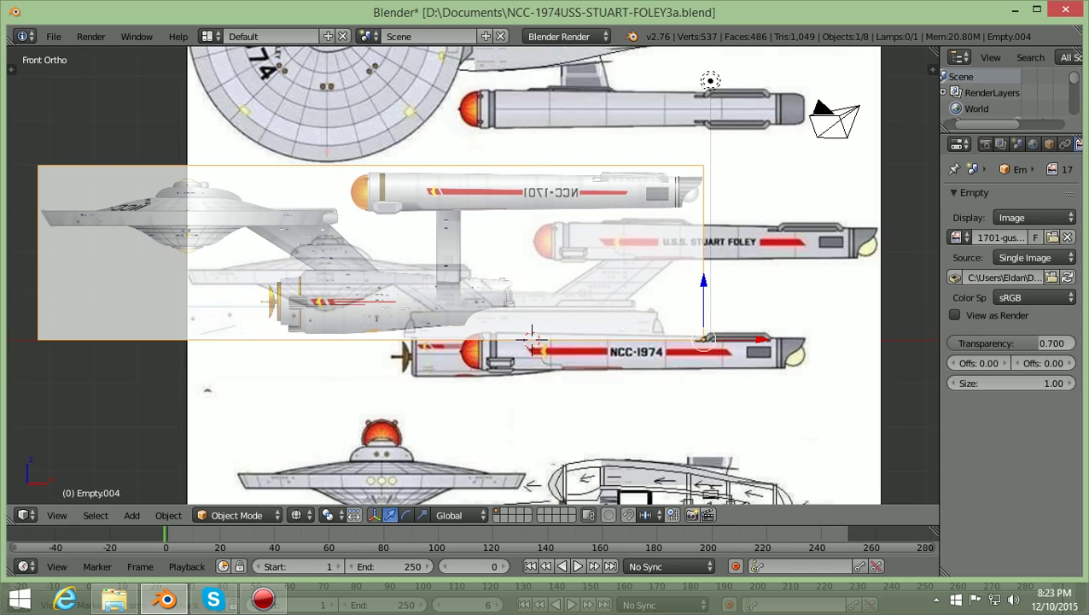
Move the reference image about 3.31 in X and -0.75 in Z, laying its lower hull over the front-view blueprint's lower hull.
{"action": "key", "text": "g"}
{"action": "key", "text": "x"}
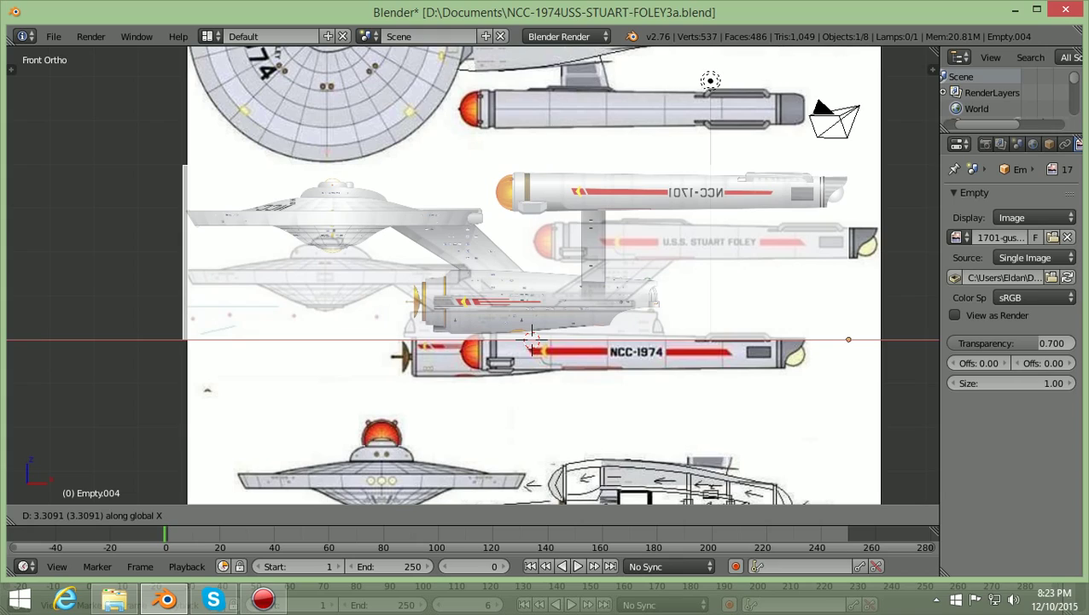
{"action": "left_click", "coordinate": [531, 339]}
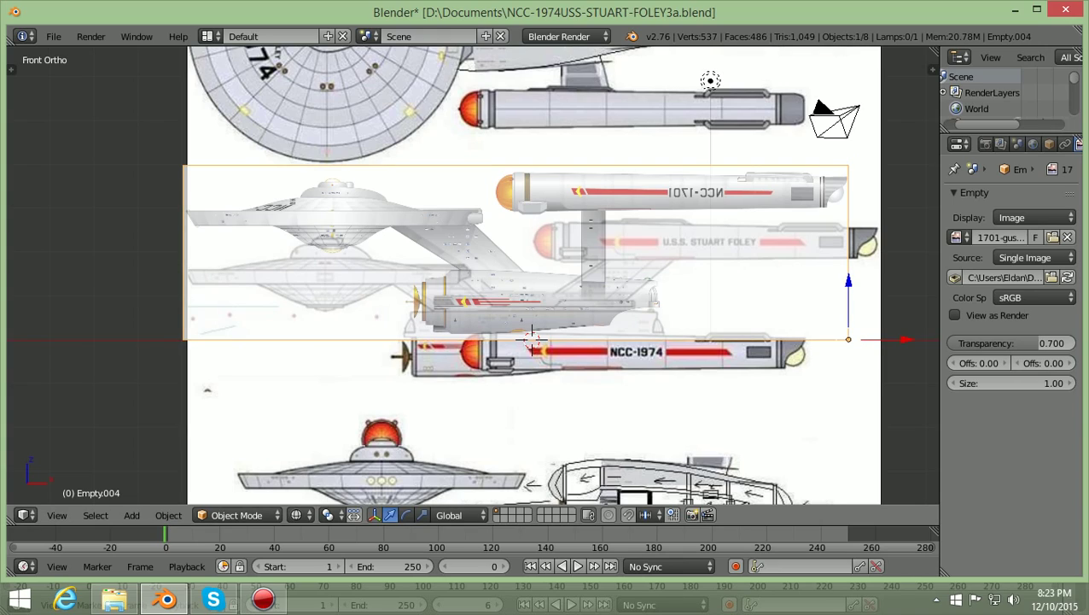
{"action": "key", "text": "g"}
{"action": "key", "text": "z"}
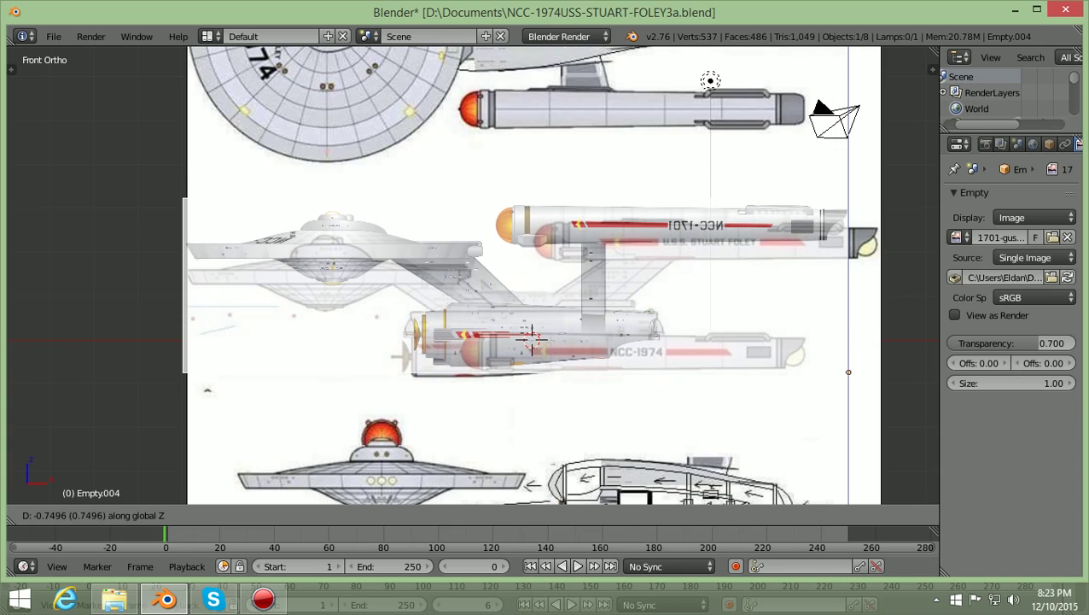
{"action": "key", "text": "Return"}
Examine up close how the reference image's hull stern lines up with the blueprint's stern in the front view.
{"action": "scroll", "coordinate": [473, 275], "scroll_direction": "up", "scroll_amount": 4, "text": "ctrl"}
{"action": "scroll", "coordinate": [473, 274], "scroll_direction": "up", "scroll_amount": 5}
{"action": "scroll", "coordinate": [473, 275], "scroll_direction": "down", "scroll_amount": 4, "text": "shift"}
{"action": "middle_click_drag", "start_coordinate": [364, 355], "coordinate": [209, 335], "text": "shift"}
{"action": "scroll", "coordinate": [473, 275], "scroll_direction": "down", "scroll_amount": 3, "text": "shift"}
{"action": "scroll", "coordinate": [473, 274], "scroll_direction": "up", "scroll_amount": 6}
{"action": "scroll", "coordinate": [472, 274], "scroll_direction": "up", "scroll_amount": 5, "text": "shift"}
{"action": "scroll", "coordinate": [473, 275], "scroll_direction": "up", "scroll_amount": 4, "text": "ctrl"}
{"action": "scroll", "coordinate": [472, 275], "scroll_direction": "down", "scroll_amount": 3, "text": "shift"}
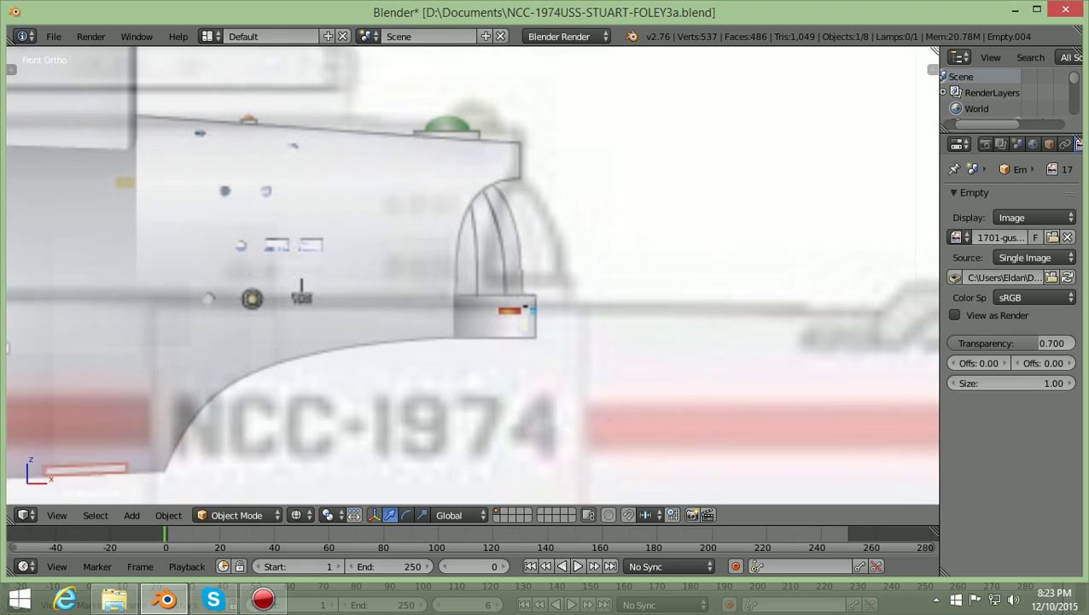
{"action": "scroll", "coordinate": [473, 275], "scroll_direction": "up", "scroll_amount": 3, "text": "shift"}
{"action": "middle_click_drag", "start_coordinate": [42, 287], "coordinate": [94, 308], "text": "shift"}
{"action": "scroll", "coordinate": [473, 275], "scroll_direction": "down", "scroll_amount": 3, "text": "shift"}
{"action": "scroll", "coordinate": [473, 275], "scroll_direction": "up", "scroll_amount": 4}
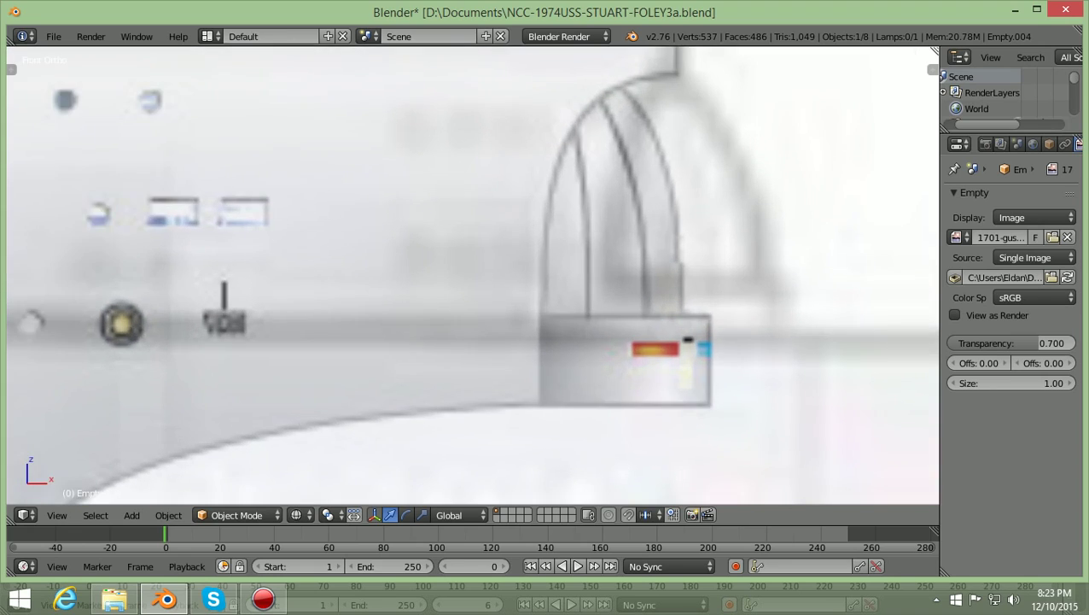
Move the reference image about 0.1 along global X to bring its stern towards the blueprint's stern.
{"action": "scroll", "coordinate": [472, 275], "scroll_direction": "up", "scroll_amount": 4, "text": "ctrl"}
{"action": "scroll", "coordinate": [472, 273], "scroll_direction": "down", "scroll_amount": 2}
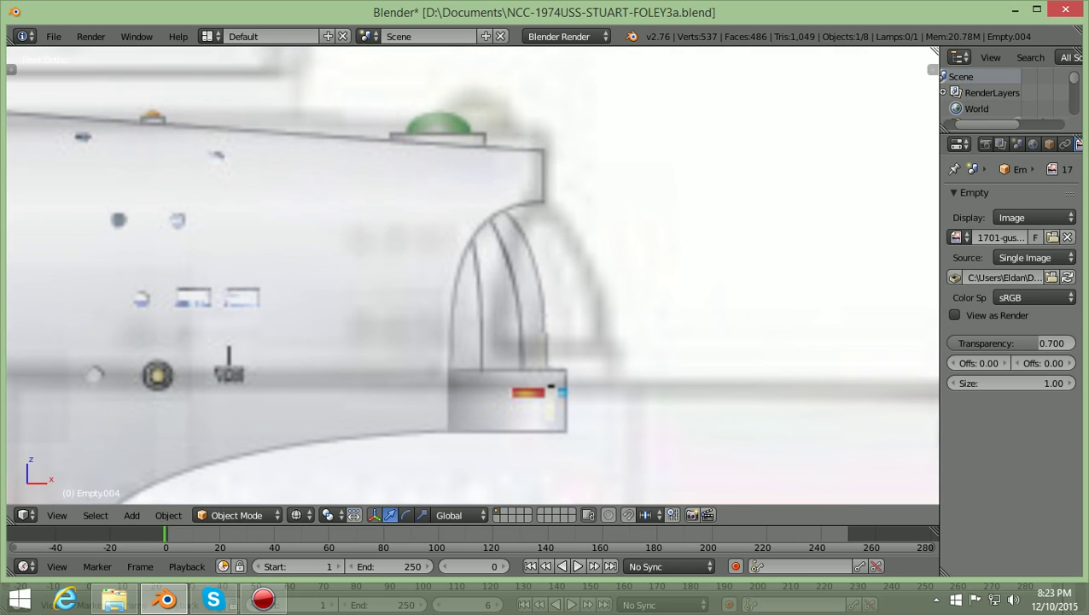
{"action": "key", "text": "g"}
{"action": "key", "text": "x"}
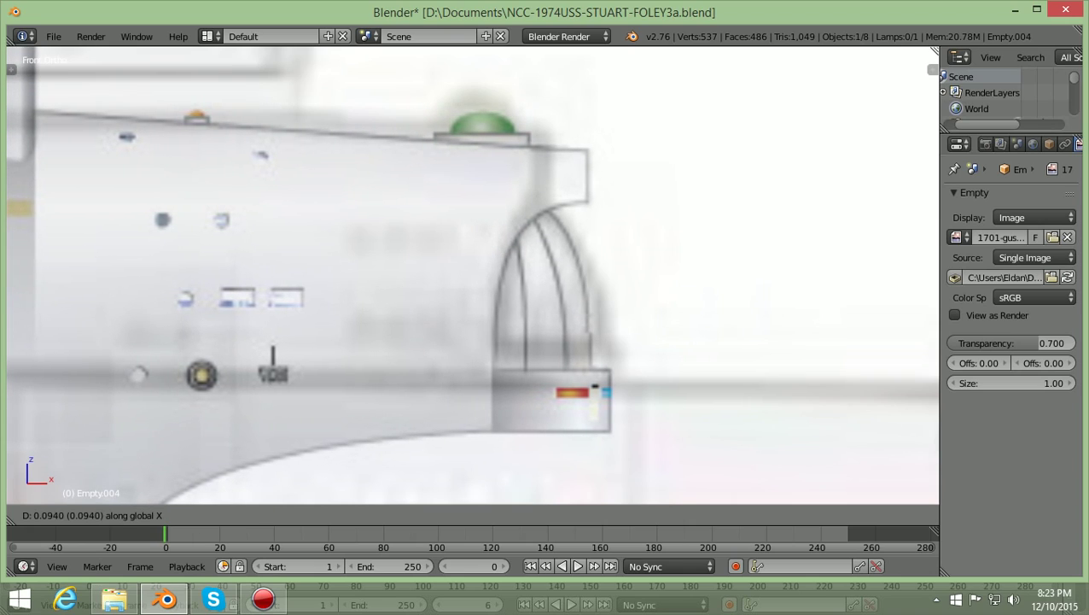
{"action": "key", "text": "Return"}
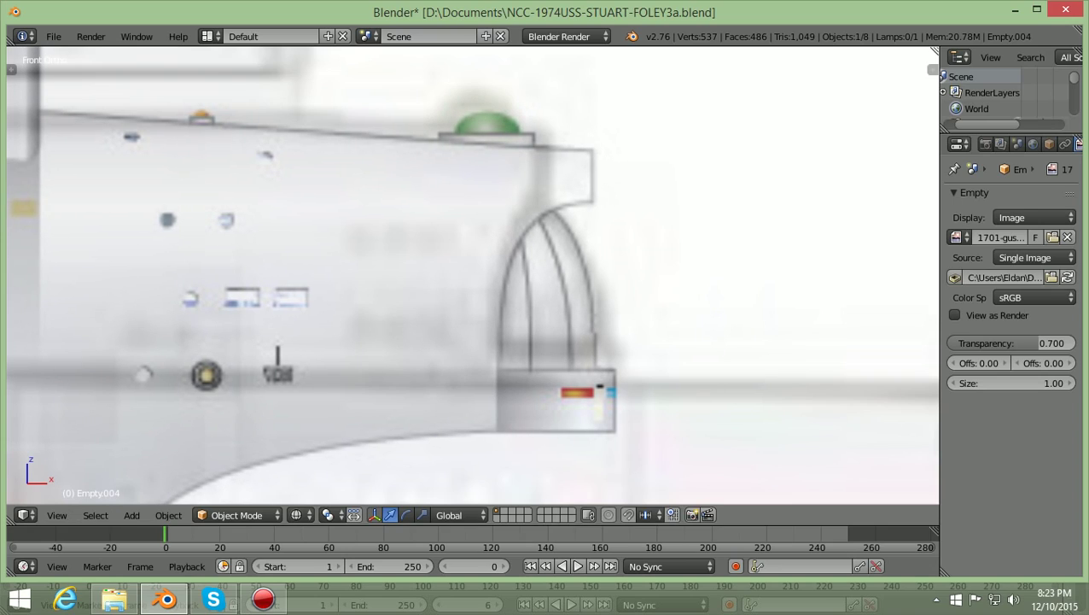
Fine-tune the reference image's position by moving it about 0.03 in Z and about -0.007 in X.
{"action": "key", "text": "g"}
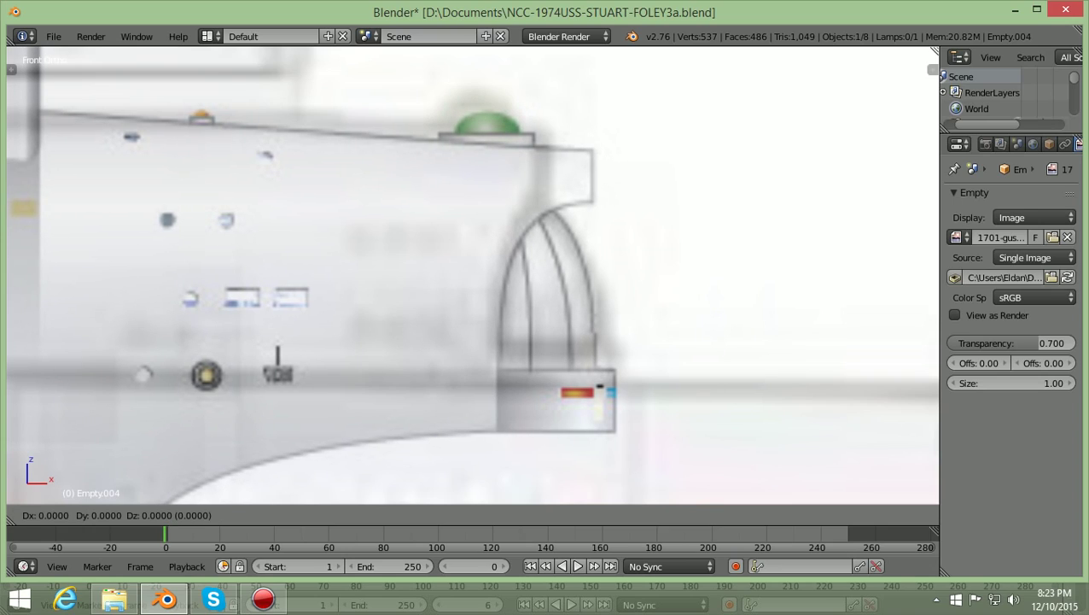
{"action": "key", "text": "z"}
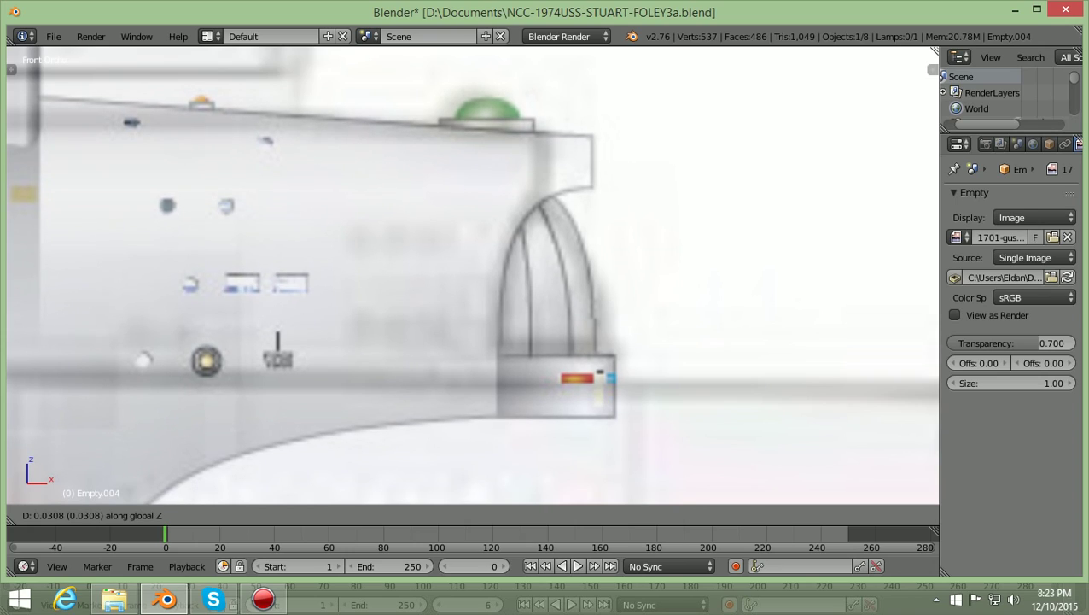
{"action": "key", "text": "Return"}
{"action": "key", "text": "g"}
{"action": "key", "text": "x"}
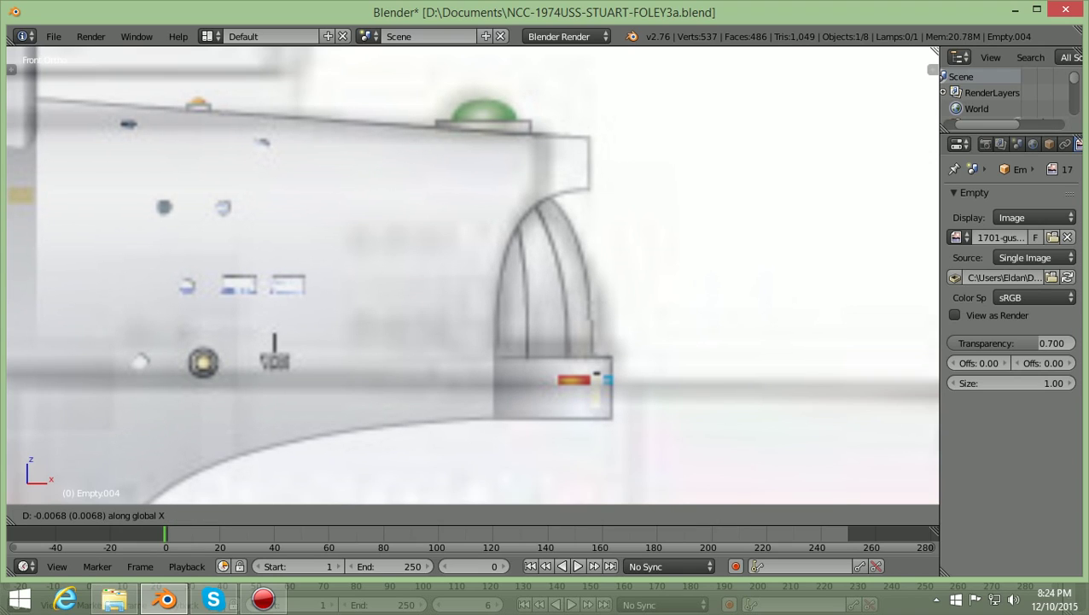
{"action": "key", "text": "Return"}
{"action": "scroll", "coordinate": [472, 275], "scroll_direction": "down", "scroll_amount": 6}
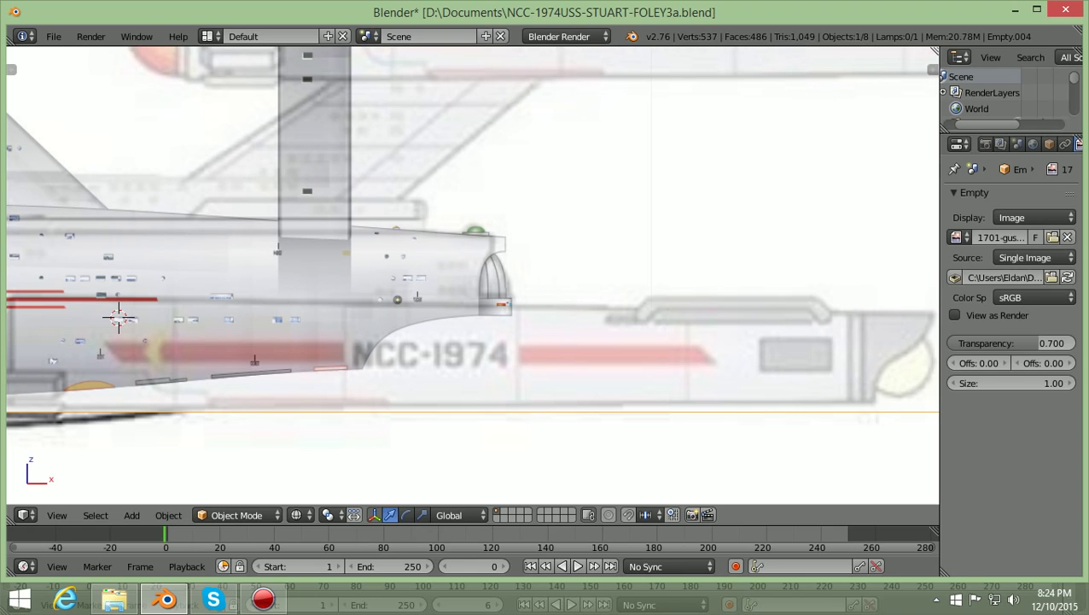
{"action": "scroll", "coordinate": [176, 311], "scroll_direction": "down", "scroll_amount": 1}
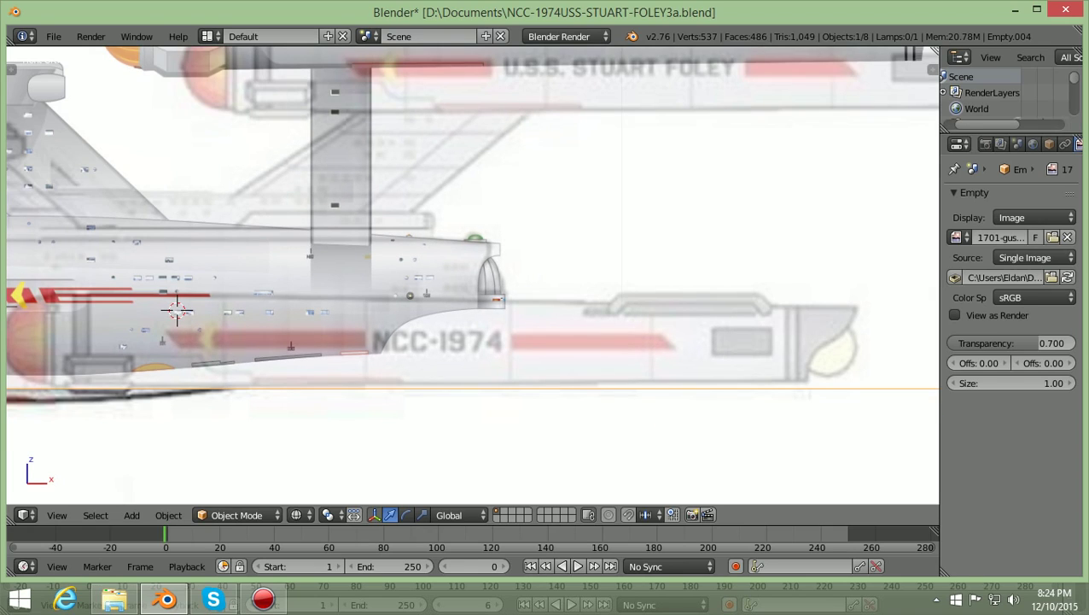
{"action": "scroll", "coordinate": [177, 312], "scroll_direction": "down", "scroll_amount": 2}
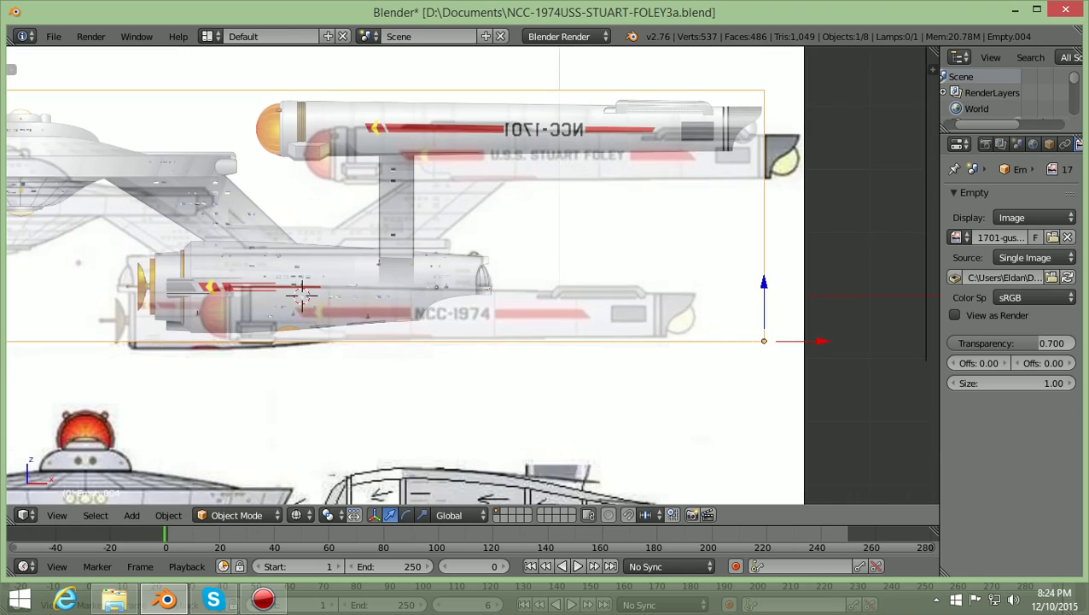
Clear the selection and display the model in solid shading.
{"action": "key", "text": "h"}
{"action": "key", "text": "a"}
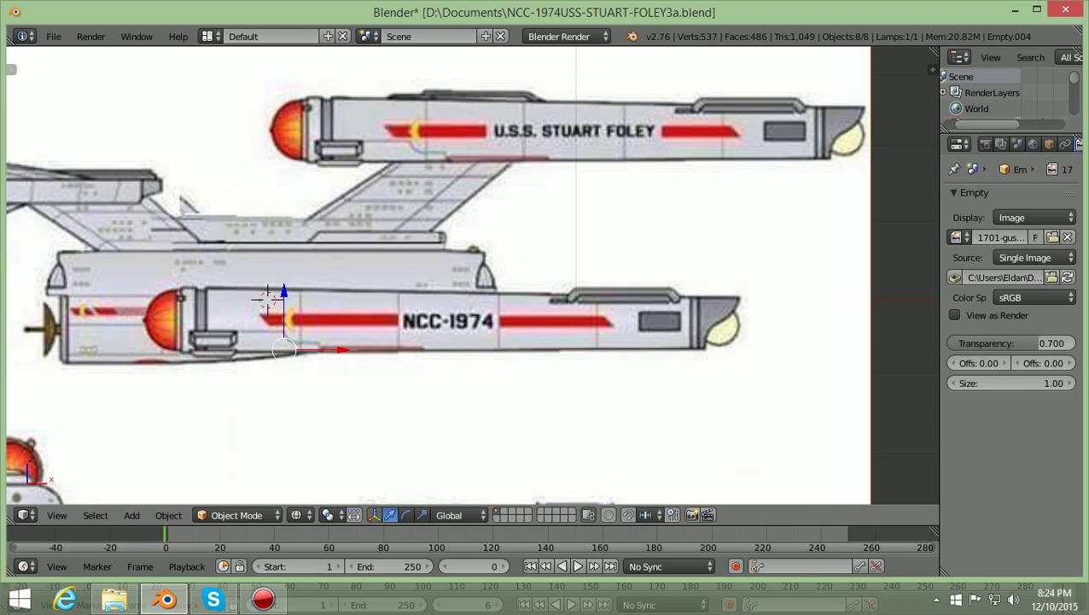
{"action": "key", "text": "a"}
{"action": "key", "text": "z"}
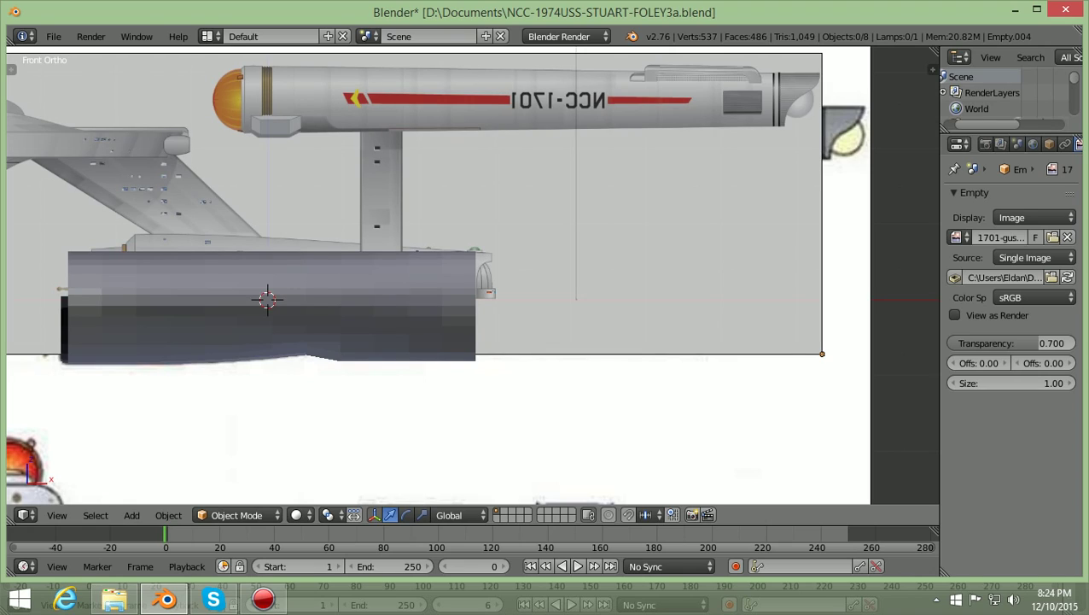
{"action": "scroll", "coordinate": [435, 273], "scroll_direction": "down", "scroll_amount": 3}
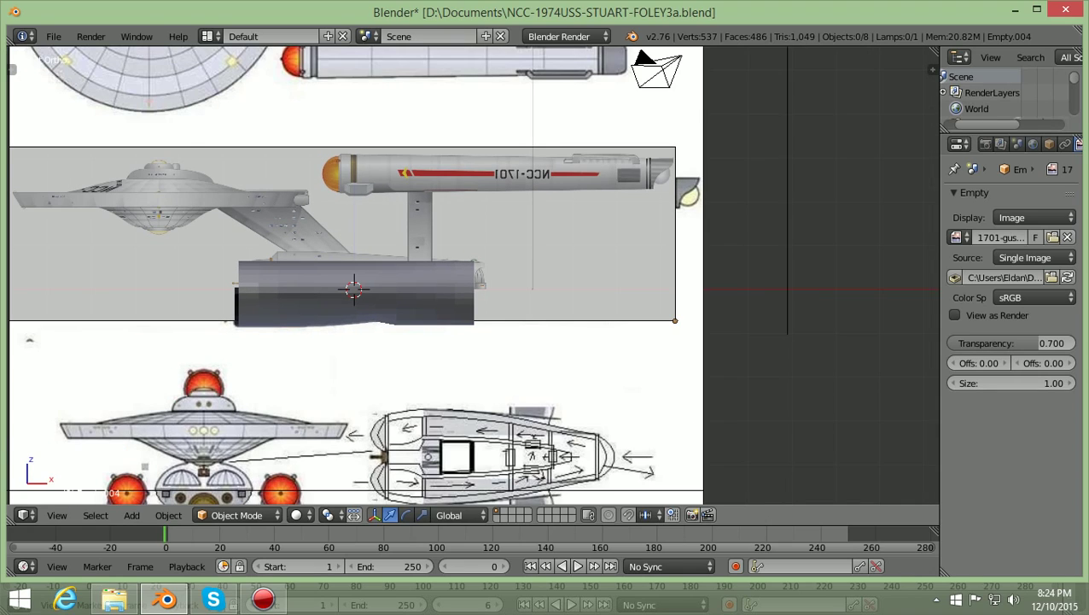
{"action": "scroll", "coordinate": [473, 266], "scroll_direction": "up", "scroll_amount": 1}
{"action": "scroll", "coordinate": [473, 273], "scroll_direction": "up", "scroll_amount": 2}
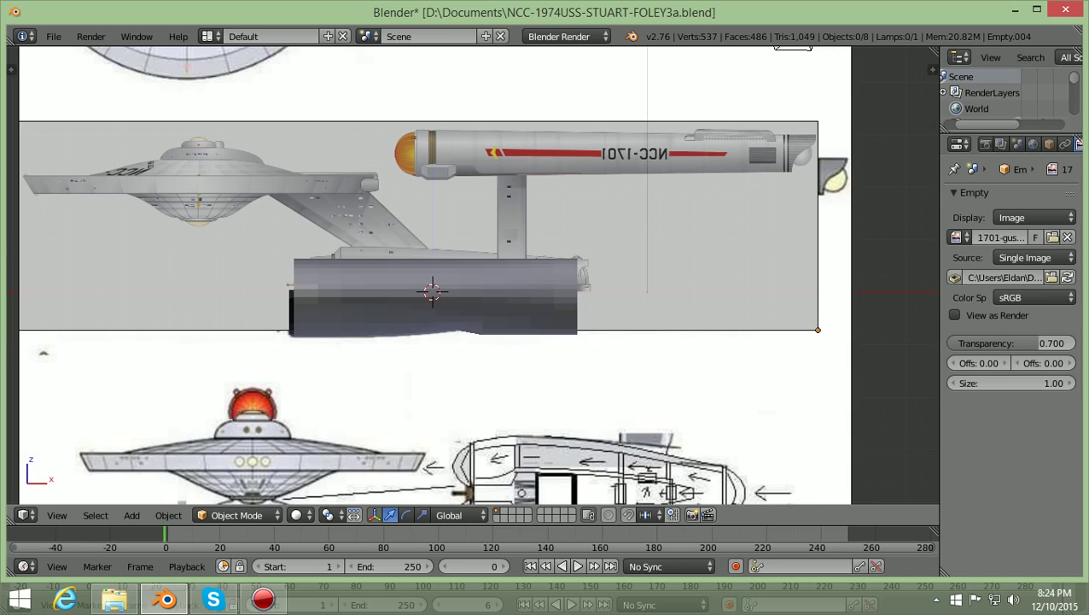
Select the hull cylinder and compare it with the blueprint and reference image in wireframe, solid shading and an angled view.
{"action": "right_click", "coordinate": [489, 307]}
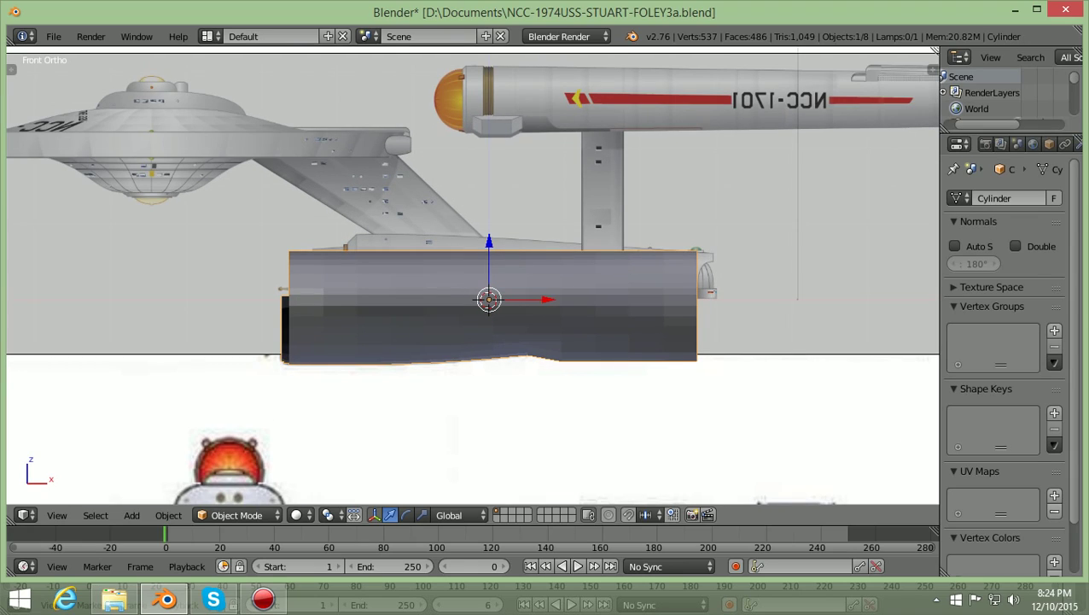
{"action": "scroll", "coordinate": [473, 275], "scroll_direction": "up", "scroll_amount": 1}
{"action": "key", "text": "z"}
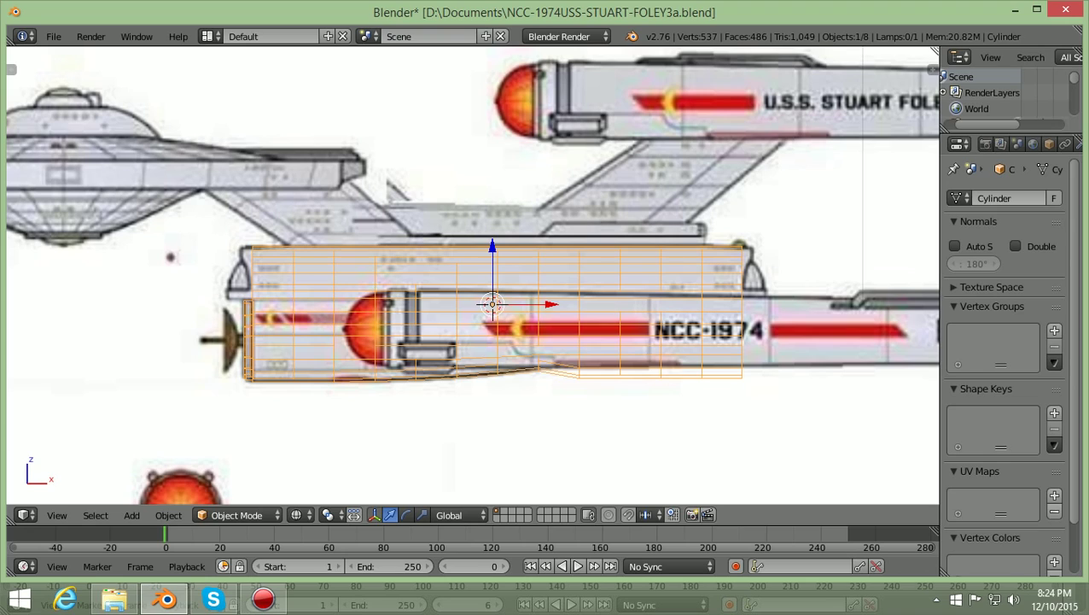
{"action": "scroll", "coordinate": [473, 274], "scroll_direction": "down", "scroll_amount": 6}
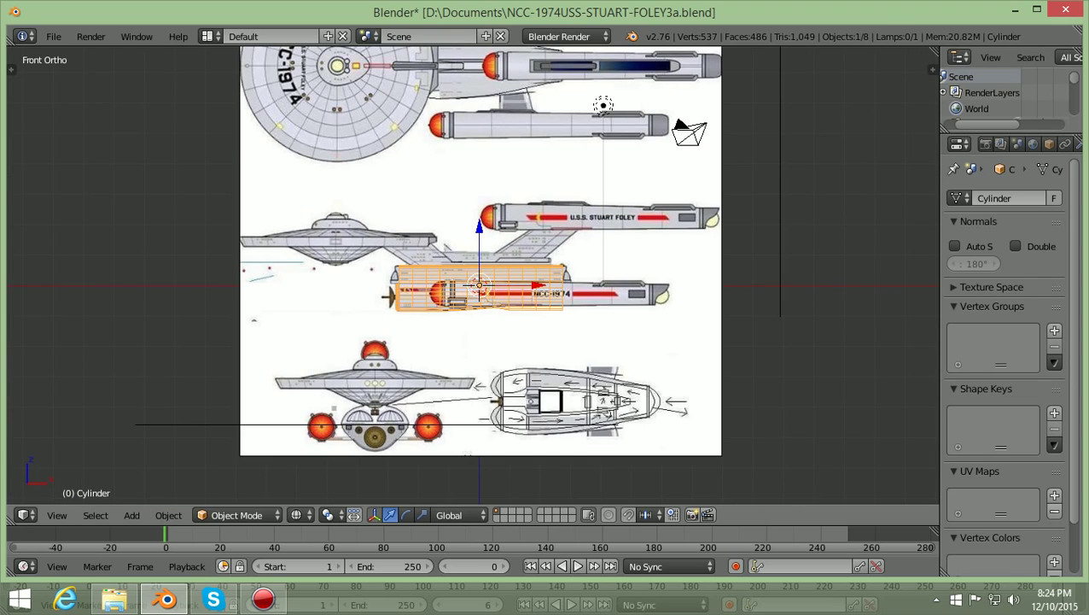
{"action": "scroll", "coordinate": [479, 286], "scroll_direction": "up", "scroll_amount": 1}
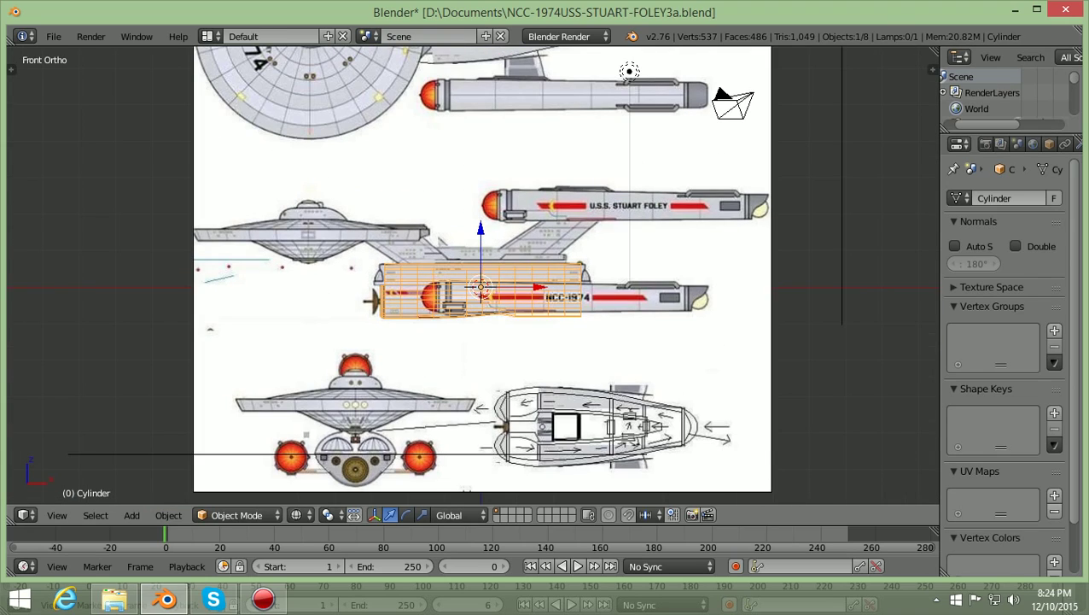
{"action": "scroll", "coordinate": [476, 278], "scroll_direction": "up", "scroll_amount": 1}
{"action": "key", "text": "z"}
{"action": "scroll", "coordinate": [473, 275], "scroll_direction": "down", "scroll_amount": 1}
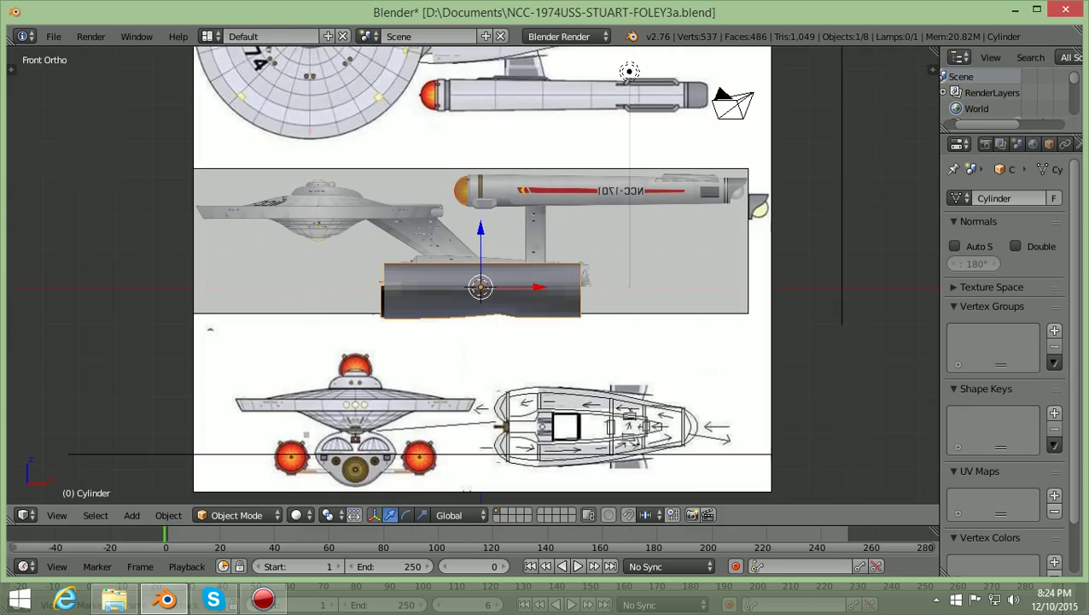
{"action": "scroll", "coordinate": [473, 275], "scroll_direction": "down", "scroll_amount": 2}
{"action": "middle_click_drag", "start_coordinate": [473, 275], "coordinate": [489, 320]}
{"action": "scroll", "coordinate": [473, 275], "scroll_direction": "up", "scroll_amount": 2}
{"action": "scroll", "coordinate": [472, 275], "scroll_direction": "down", "scroll_amount": 2}
{"action": "middle_click_drag", "start_coordinate": [359, 342], "coordinate": [320, 357]}
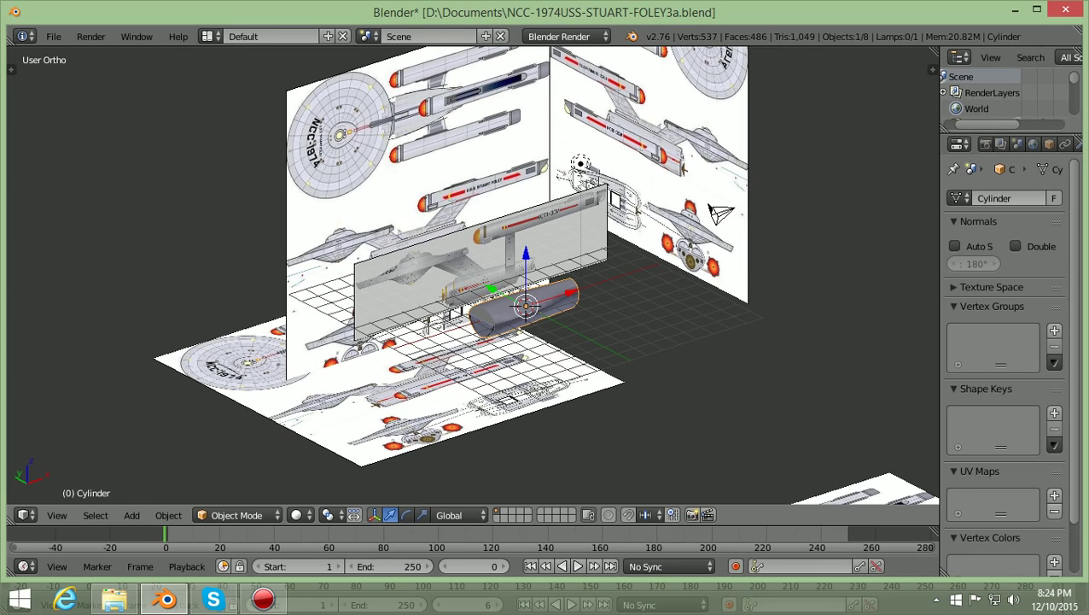
{"action": "key", "text": "KP_1"}
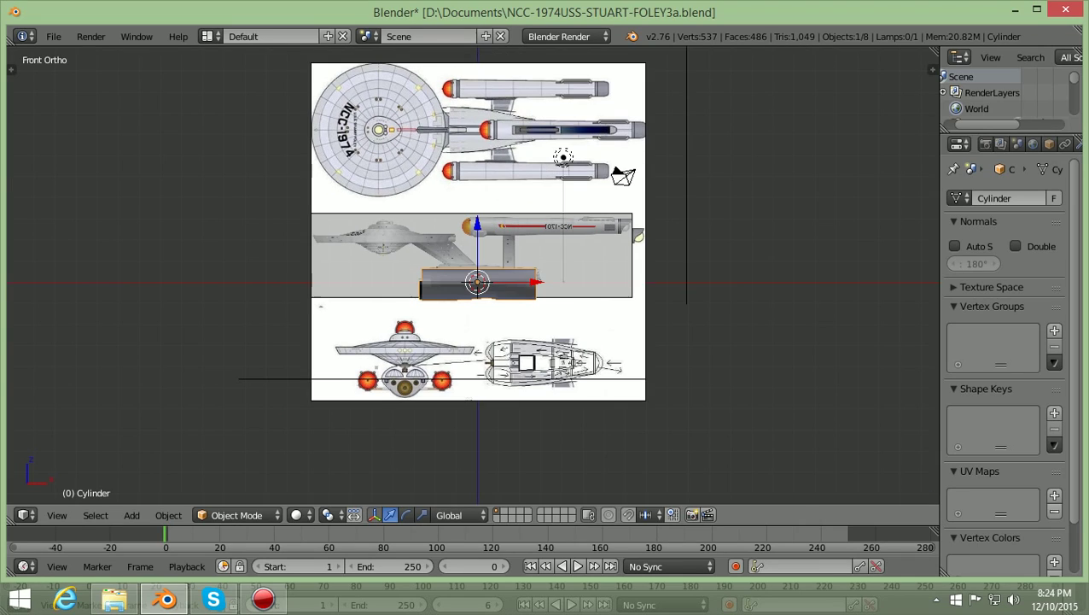
{"action": "scroll", "coordinate": [476, 256], "scroll_direction": "down", "scroll_amount": 2}
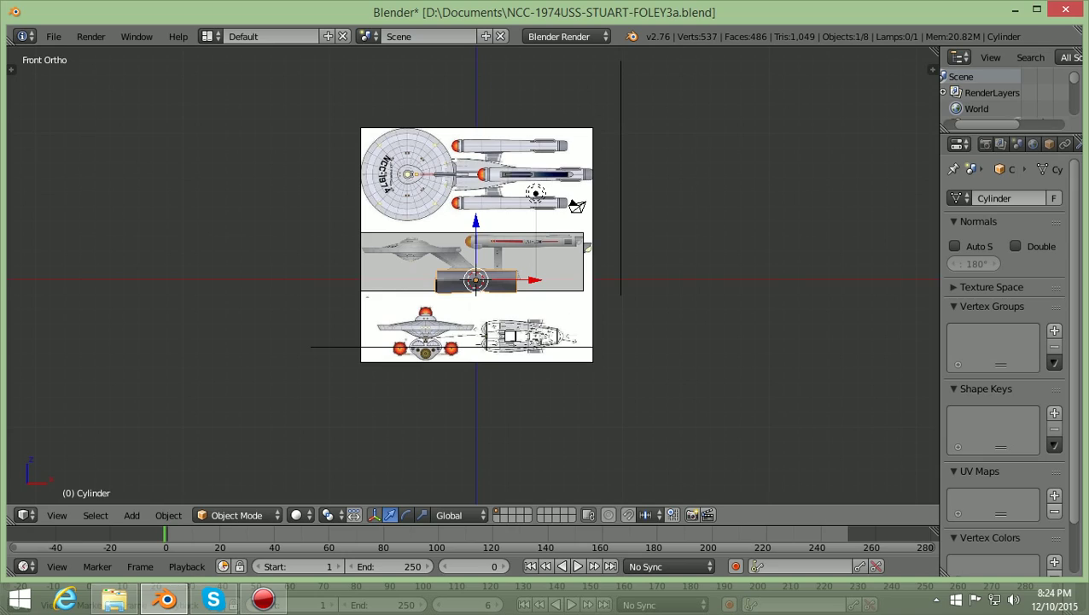
Move the front-view blueprint image about -16.77 along global Z, clear of the reference image, and deselect it.
{"action": "key", "text": "a"}
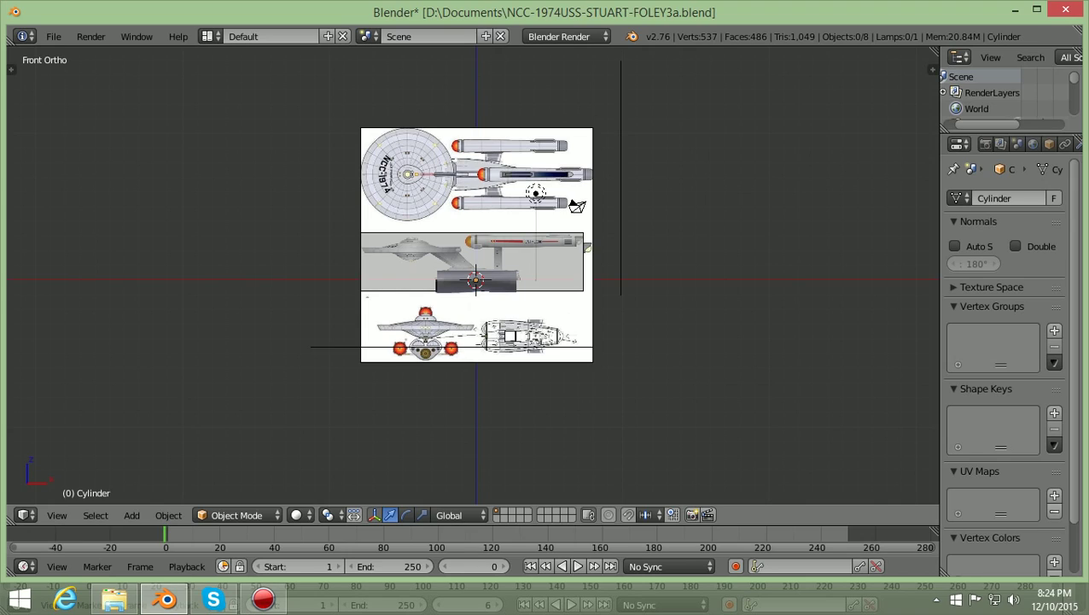
{"action": "right_click", "coordinate": [361, 362]}
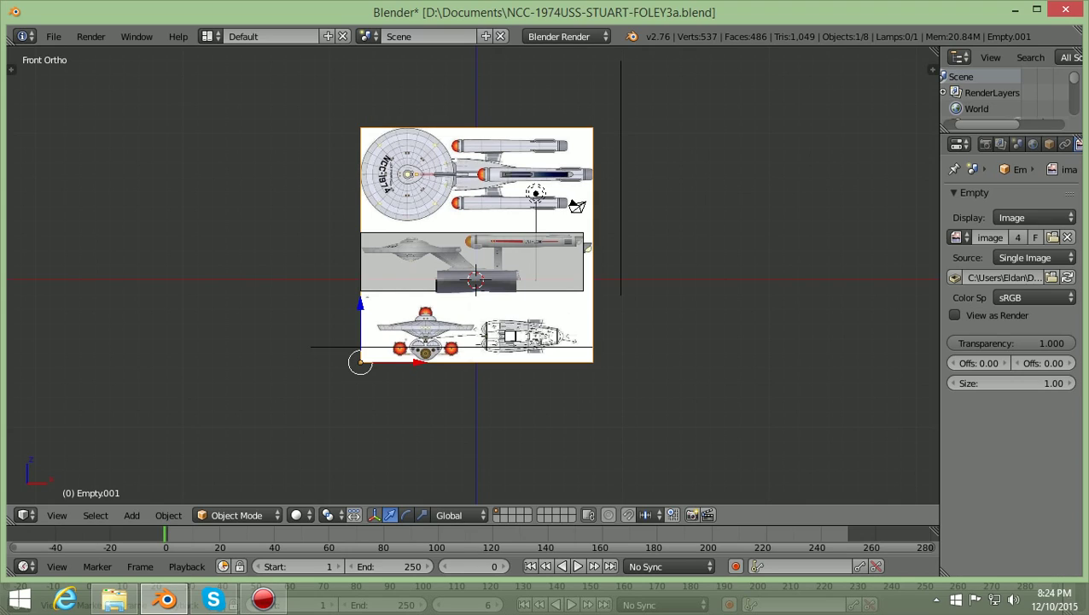
{"action": "scroll", "coordinate": [475, 279], "scroll_direction": "down", "scroll_amount": 1}
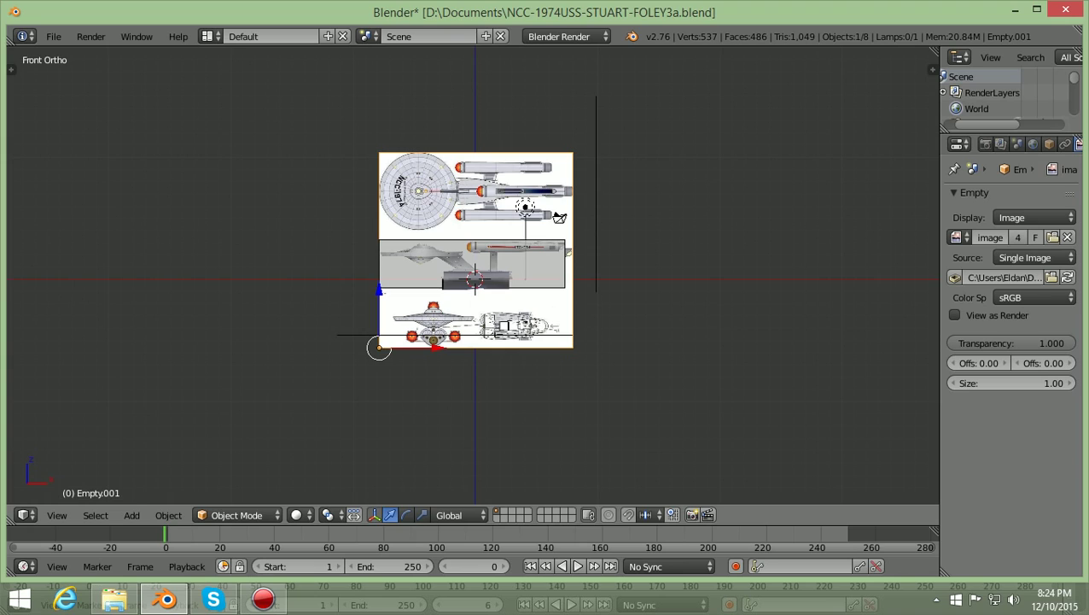
{"action": "key", "text": "g"}
{"action": "key", "text": "z"}
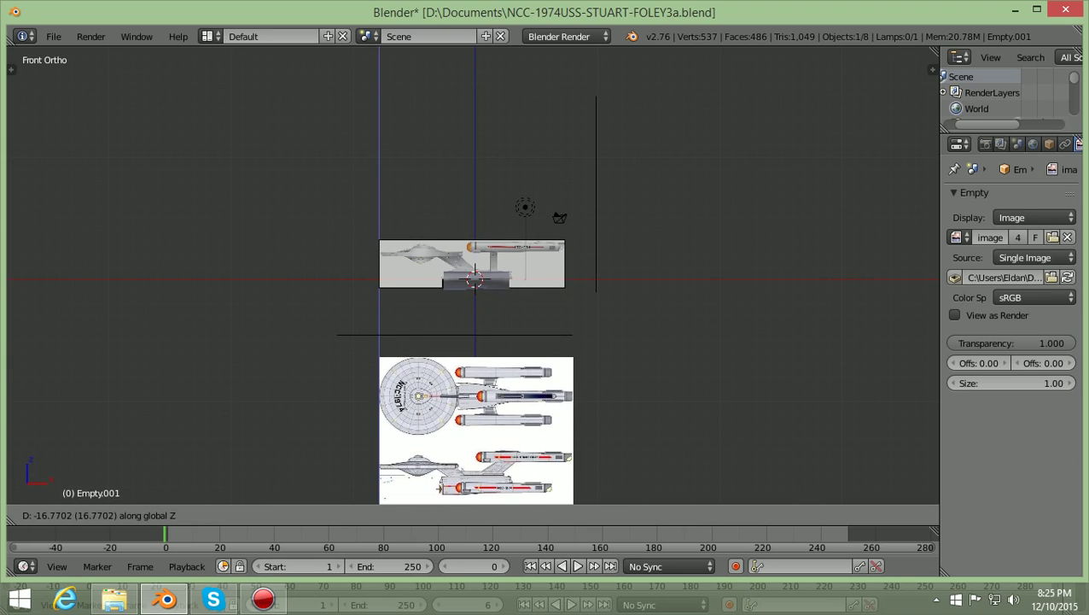
{"action": "key", "text": "Return"}
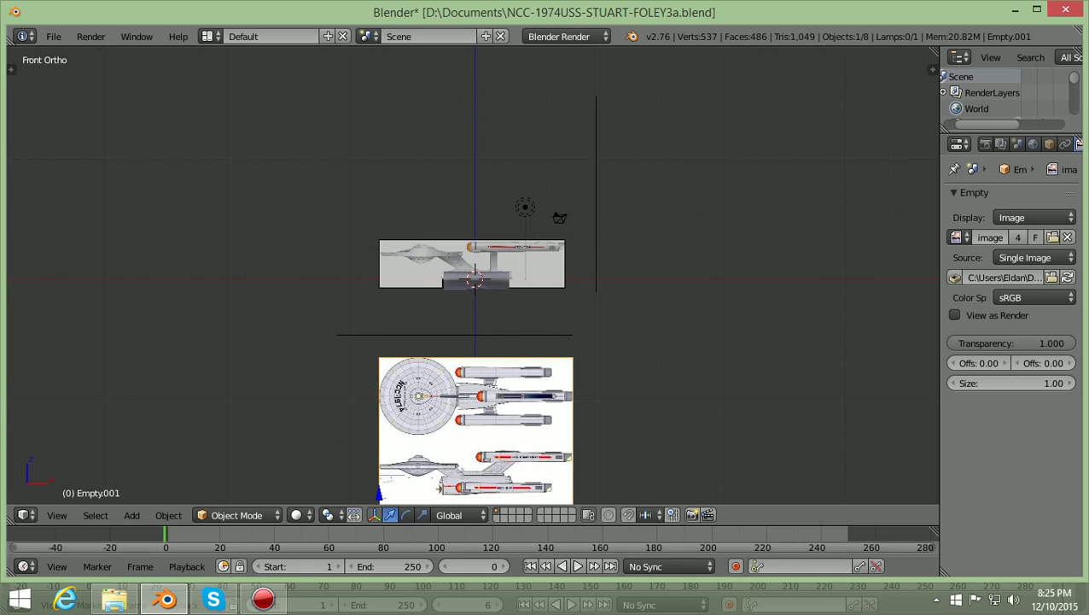
{"action": "key", "text": "a"}
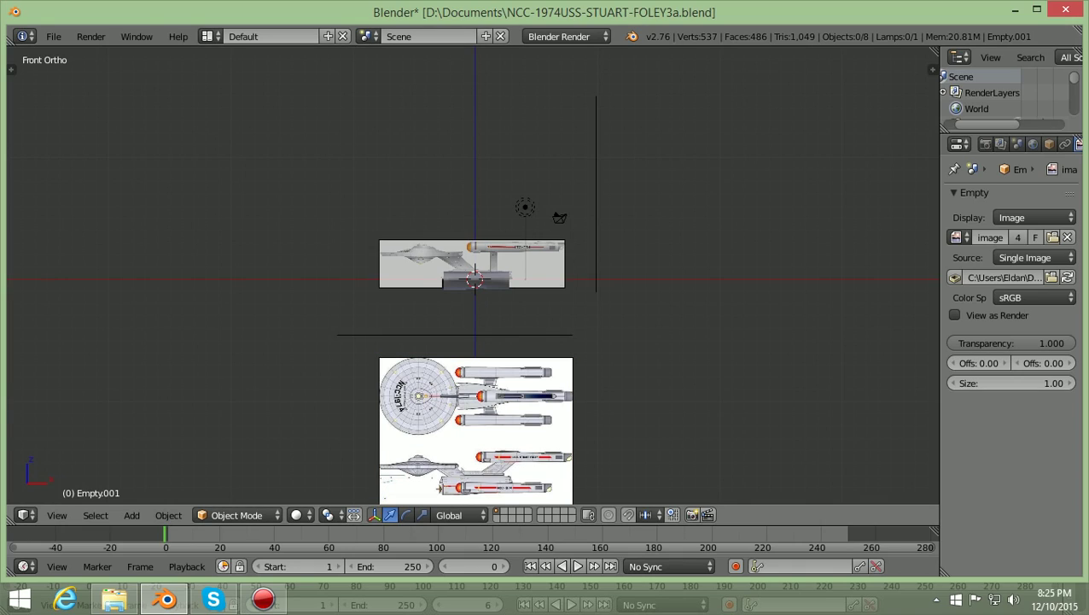
Set the 1701-gus1 reference image's transparency to 1.0.
{"action": "right_click", "coordinate": [564, 287]}
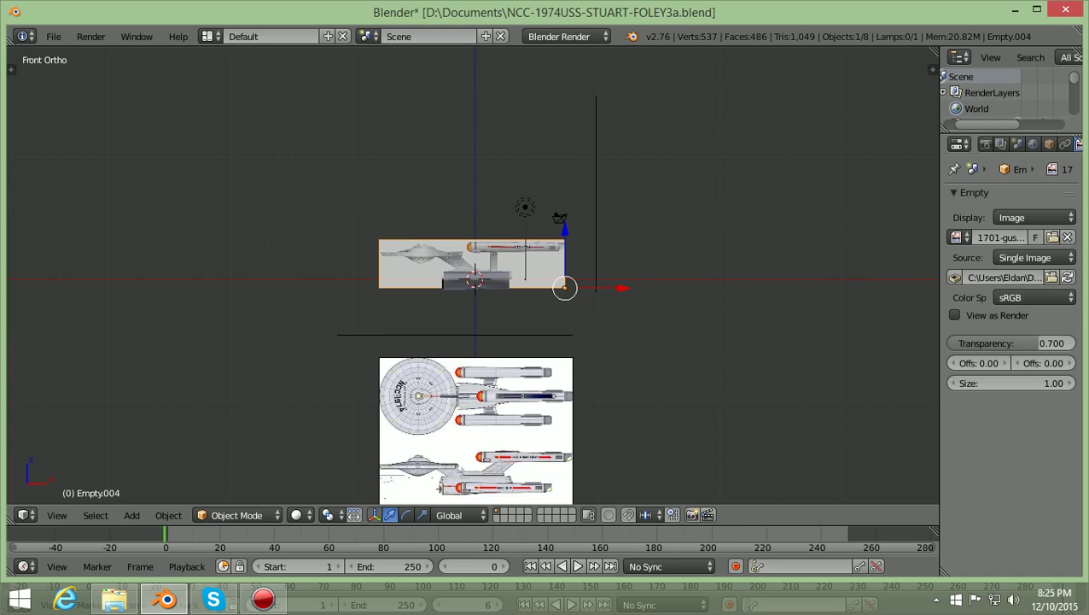
{"action": "left_click", "coordinate": [1012, 342]}
{"action": "type", "text": "0.7"}
{"action": "key", "text": "BackSpace"}
{"action": "key", "text": "BackSpace"}
{"action": "key", "text": "BackSpace"}
{"action": "type", "text": "1.0"}
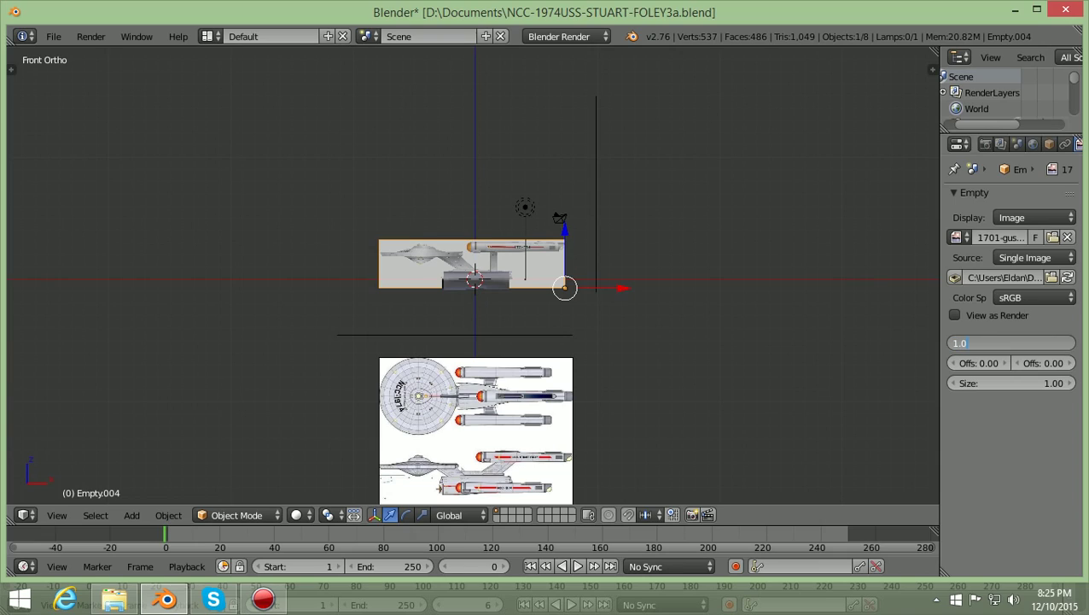
{"action": "key", "text": "Return"}
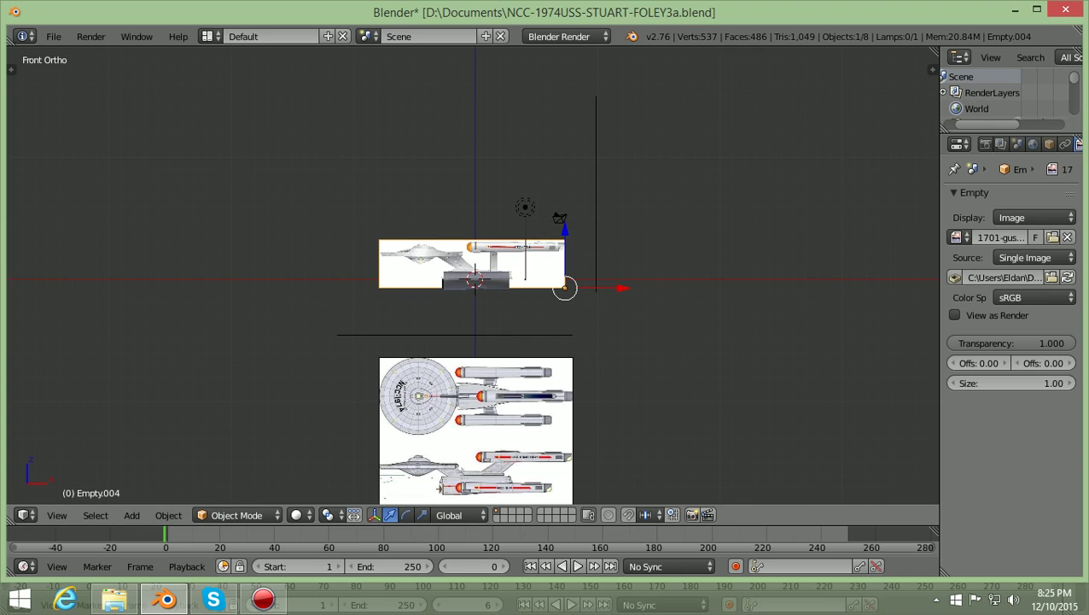
Select the hull cylinder and display it in wireframe over the opaque reference image.
{"action": "key", "text": "a"}
{"action": "scroll", "coordinate": [564, 288], "scroll_direction": "up", "scroll_amount": 8}
{"action": "scroll", "coordinate": [473, 274], "scroll_direction": "up", "scroll_amount": 1}
{"action": "scroll", "coordinate": [473, 274], "scroll_direction": "down", "scroll_amount": 1}
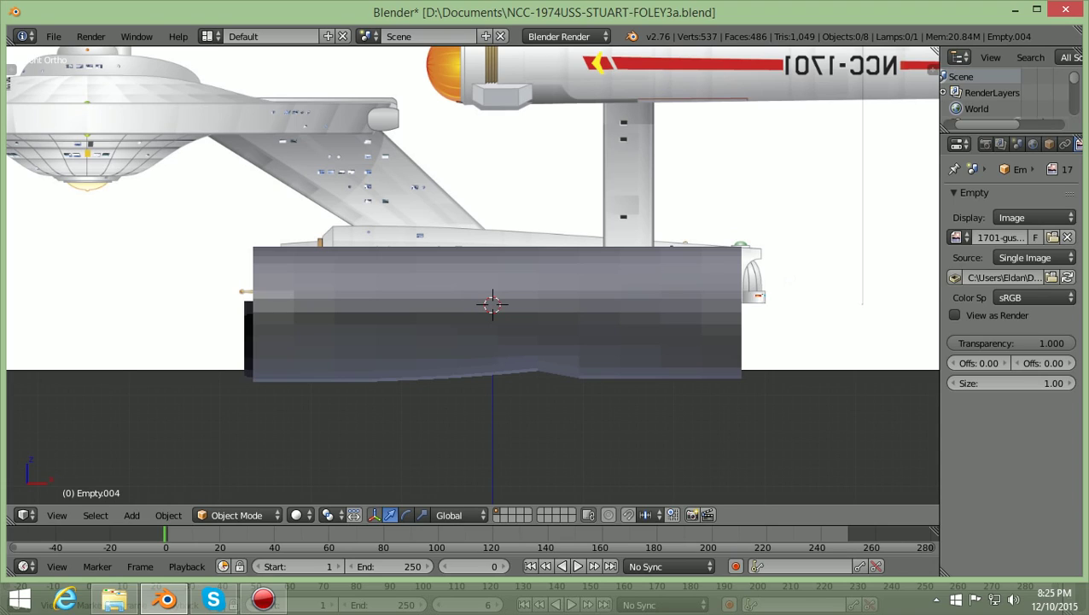
{"action": "right_click", "coordinate": [473, 274]}
{"action": "key", "text": "z"}
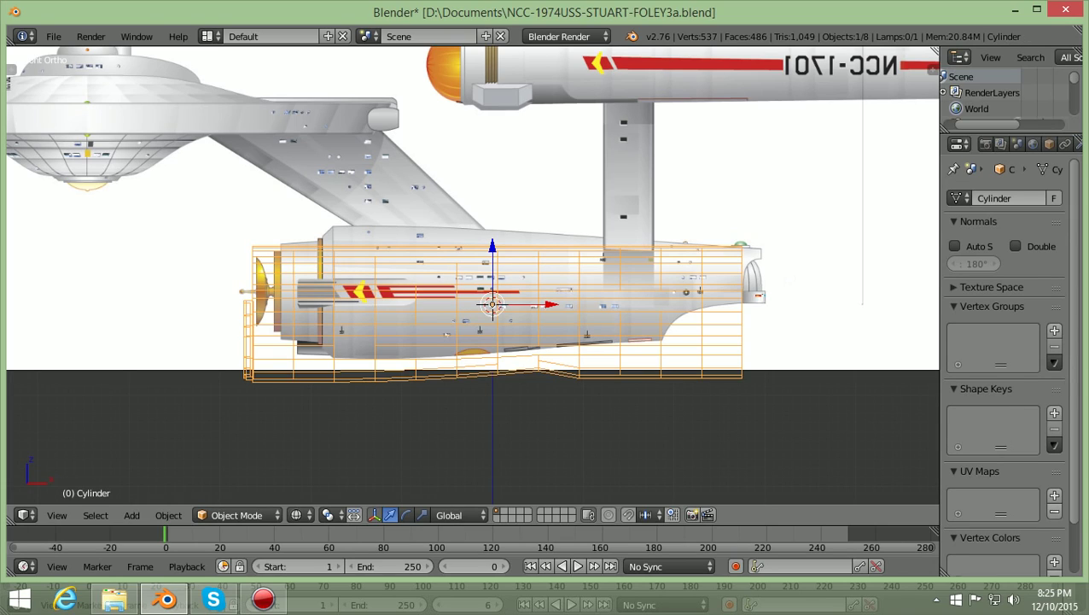
{"action": "scroll", "coordinate": [473, 274], "scroll_direction": "up", "scroll_amount": 1}
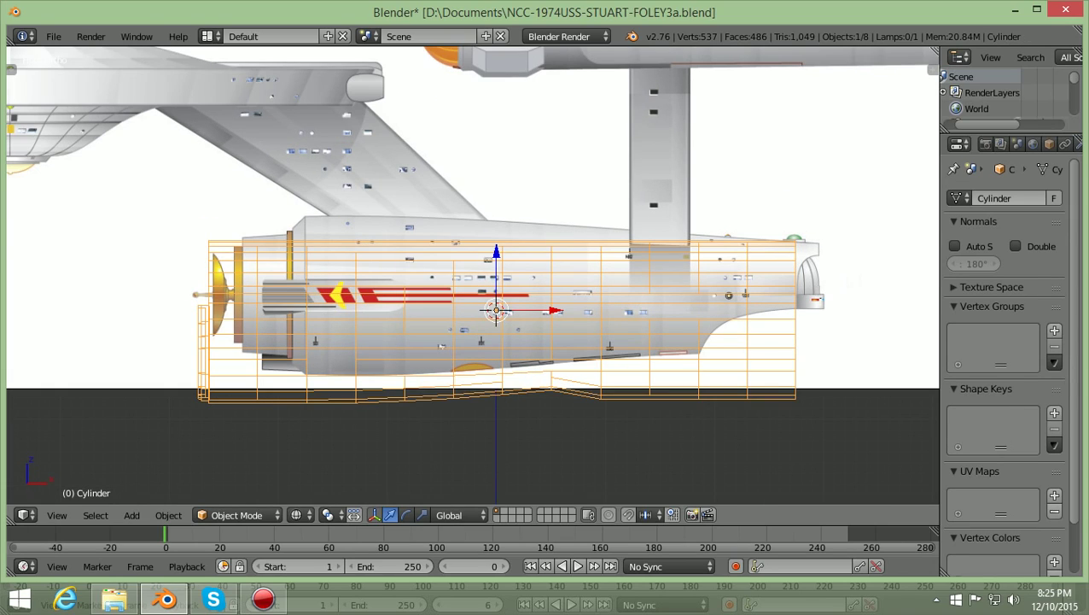
{"action": "scroll", "coordinate": [473, 273], "scroll_direction": "down", "scroll_amount": 1}
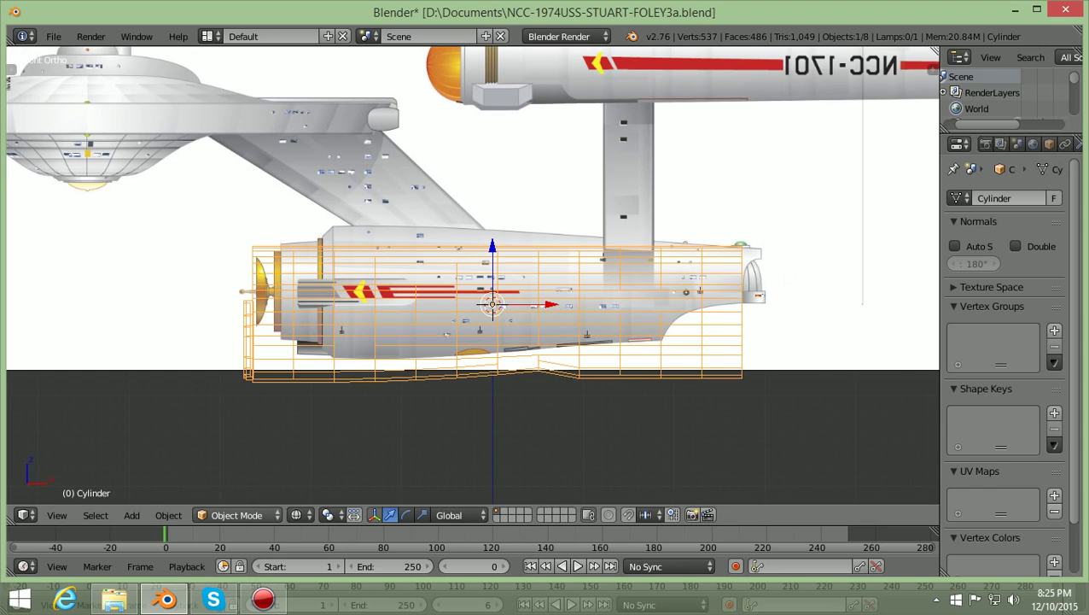
Switch the hull cylinder to Edit Mode with its mesh framed over the reference image's lower hull.
{"action": "left_click", "coordinate": [237, 515]}
{"action": "left_click", "coordinate": [239, 475]}
{"action": "scroll", "coordinate": [495, 308], "scroll_direction": "up", "scroll_amount": 1}
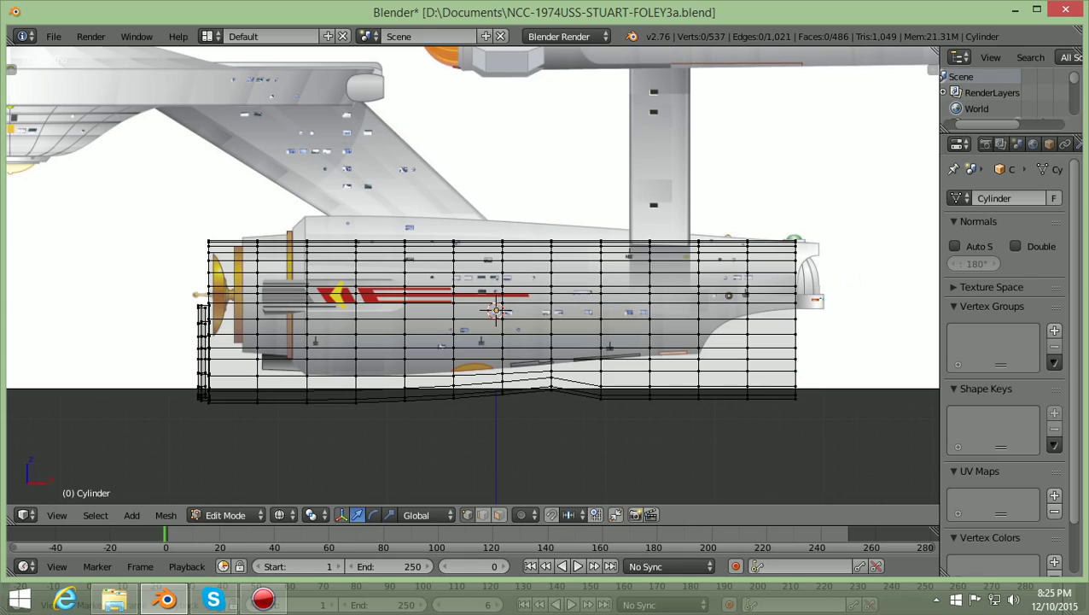
Return the hull cylinder to Object Mode and display it in solid shading.
{"action": "middle_click_drag", "start_coordinate": [496, 310], "coordinate": [368, 310], "text": "shift"}
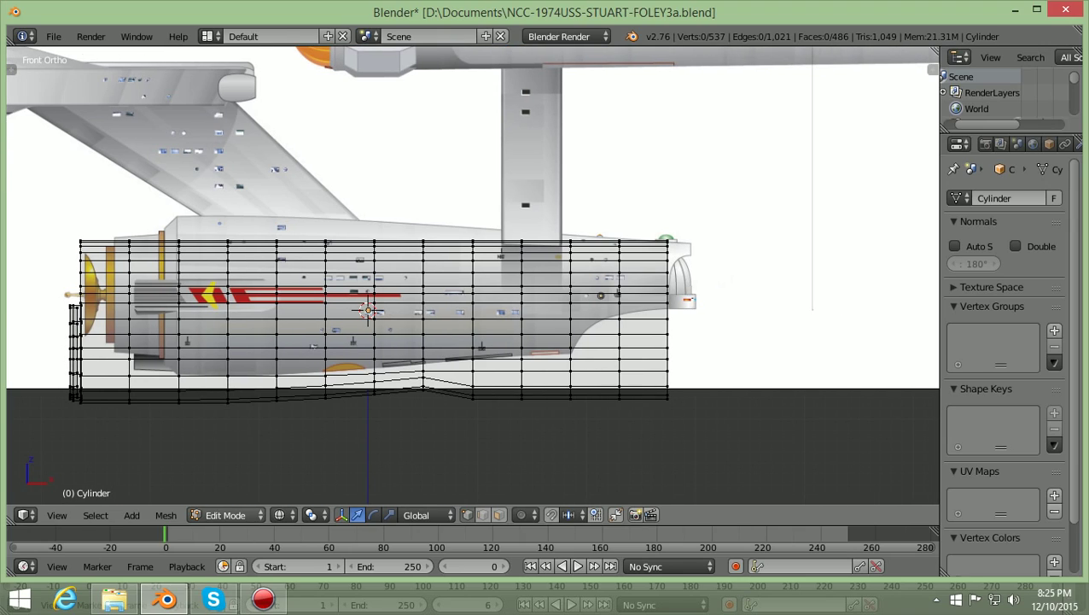
{"action": "left_click", "coordinate": [226, 515]}
{"action": "left_click", "coordinate": [232, 500]}
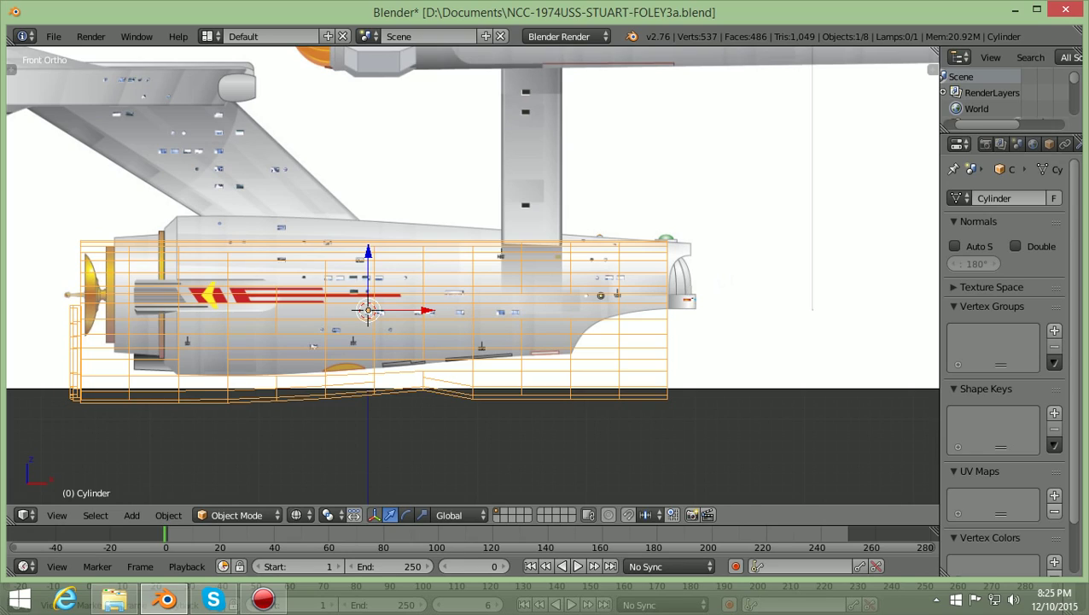
{"action": "key", "text": "z"}
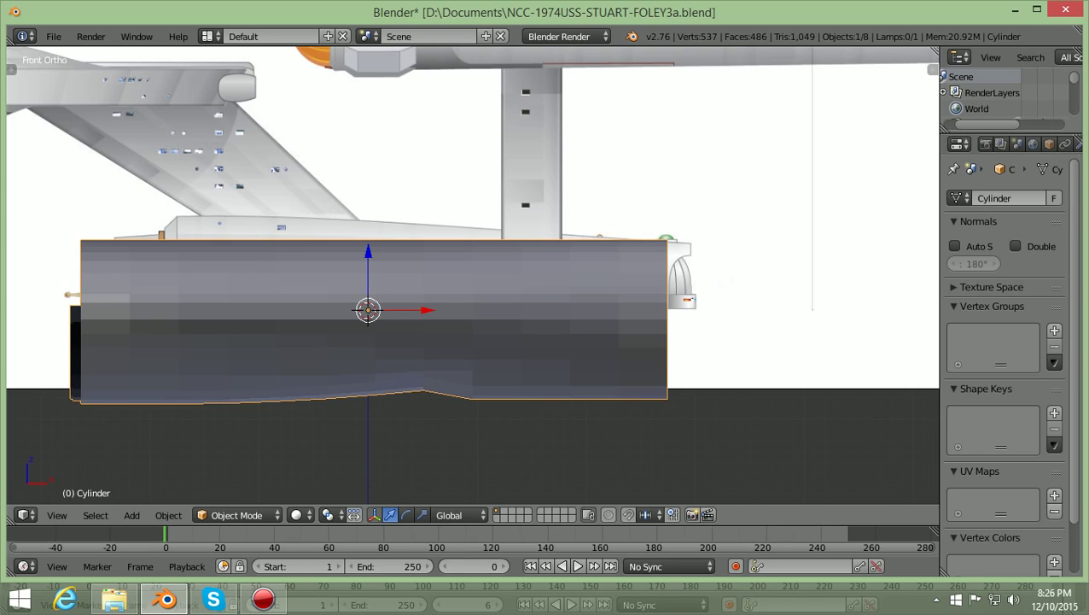
Move the 1701-gus1 reference image about -0.25 along global Z so its lower hull meets the cylinder's underside.
{"action": "right_click", "coordinate": [724, 280]}
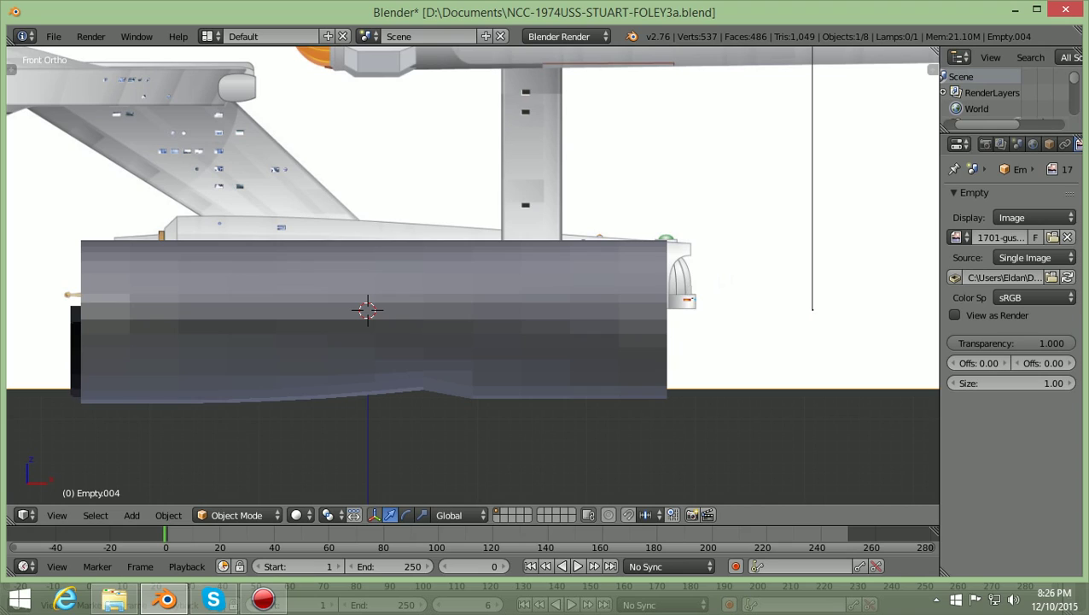
{"action": "key", "text": "g"}
{"action": "key", "text": "z"}
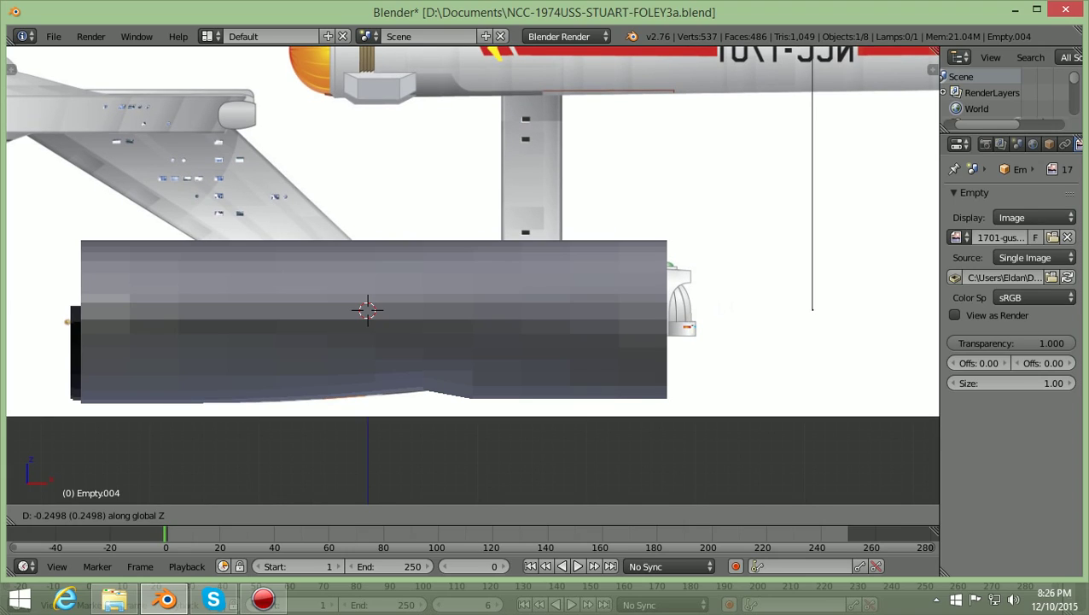
{"action": "key", "text": "Return"}
{"action": "key", "text": "z"}
{"action": "key", "text": "z"}
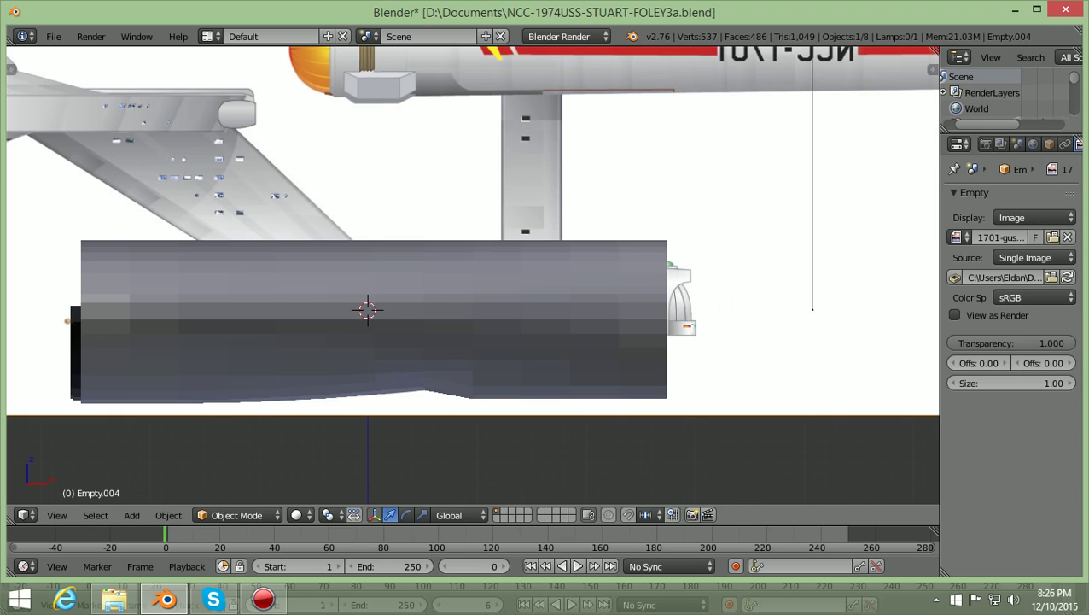
Display the hull cylinder in wireframe over the reference image and switch it to Edit Mode.
{"action": "right_click", "coordinate": [368, 310]}
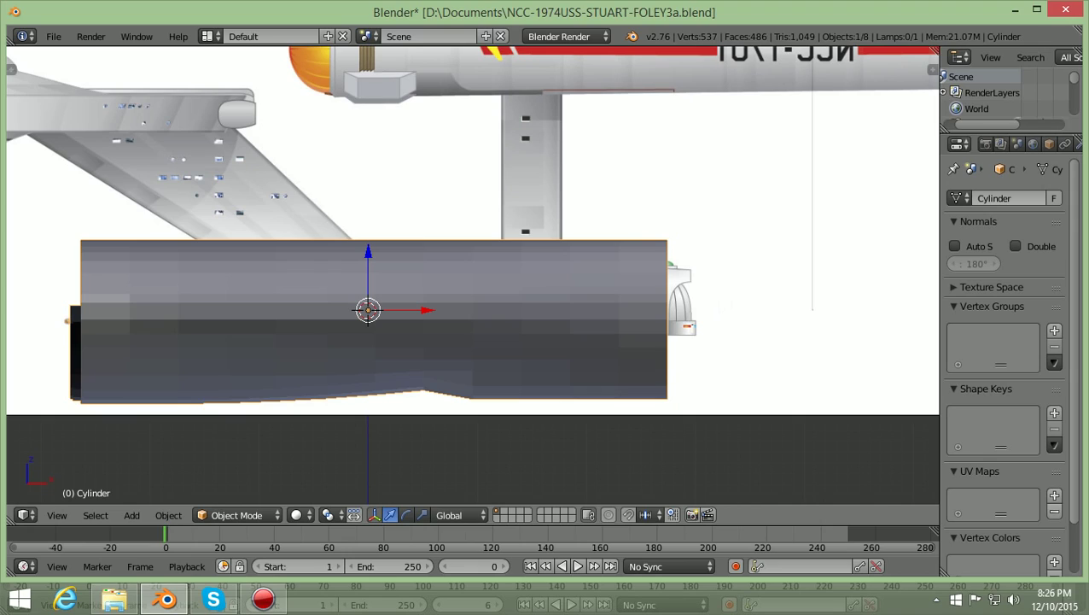
{"action": "key", "text": "z"}
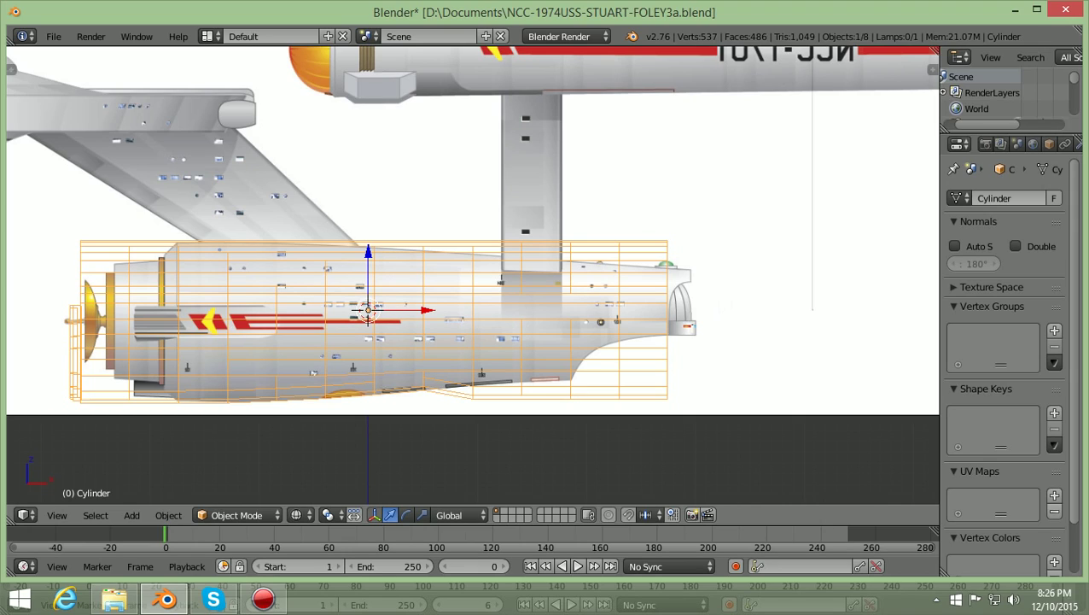
{"action": "scroll", "coordinate": [472, 274], "scroll_direction": "down", "scroll_amount": 3, "text": "ctrl"}
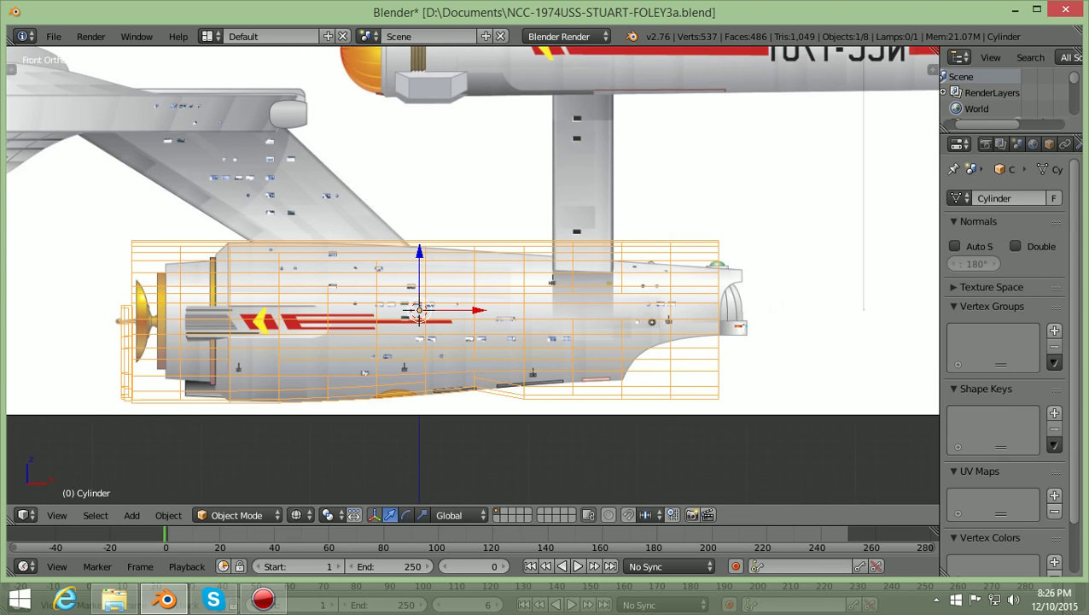
{"action": "key", "text": "ctrl+KP_2"}
{"action": "key", "text": "KP_Add"}
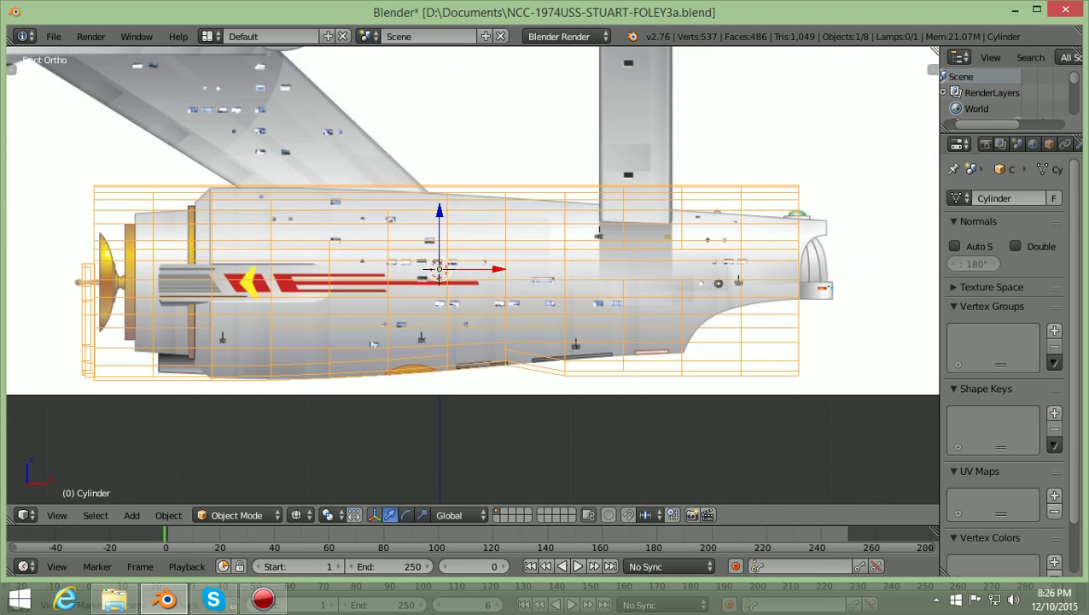
{"action": "key", "text": "ctrl+KP_6"}
{"action": "scroll", "coordinate": [472, 275], "scroll_direction": "up", "scroll_amount": 1}
{"action": "scroll", "coordinate": [472, 275], "scroll_direction": "down", "scroll_amount": 1}
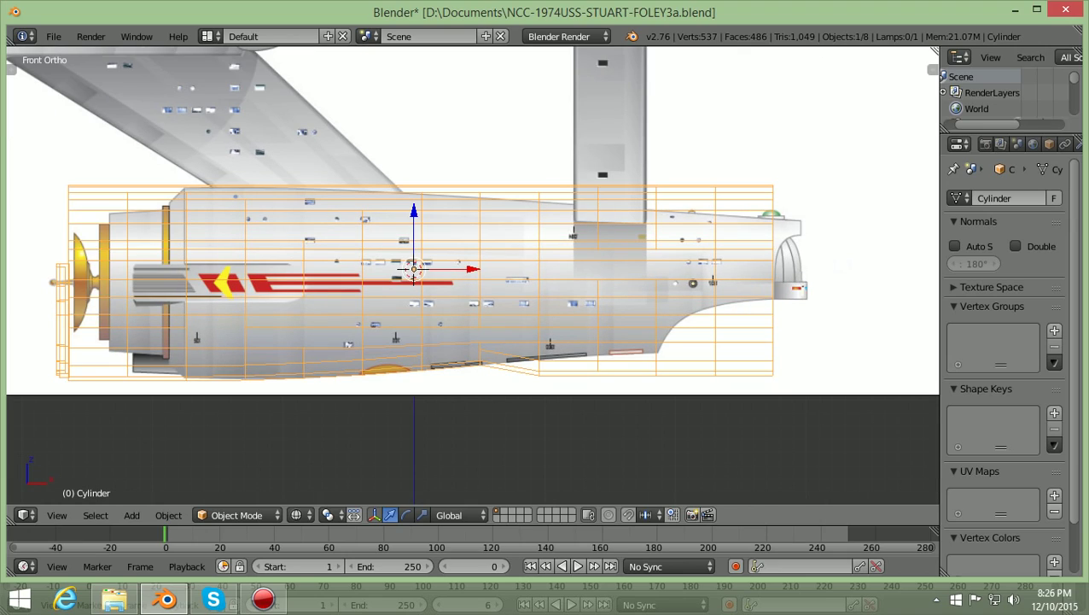
{"action": "left_click", "coordinate": [237, 515]}
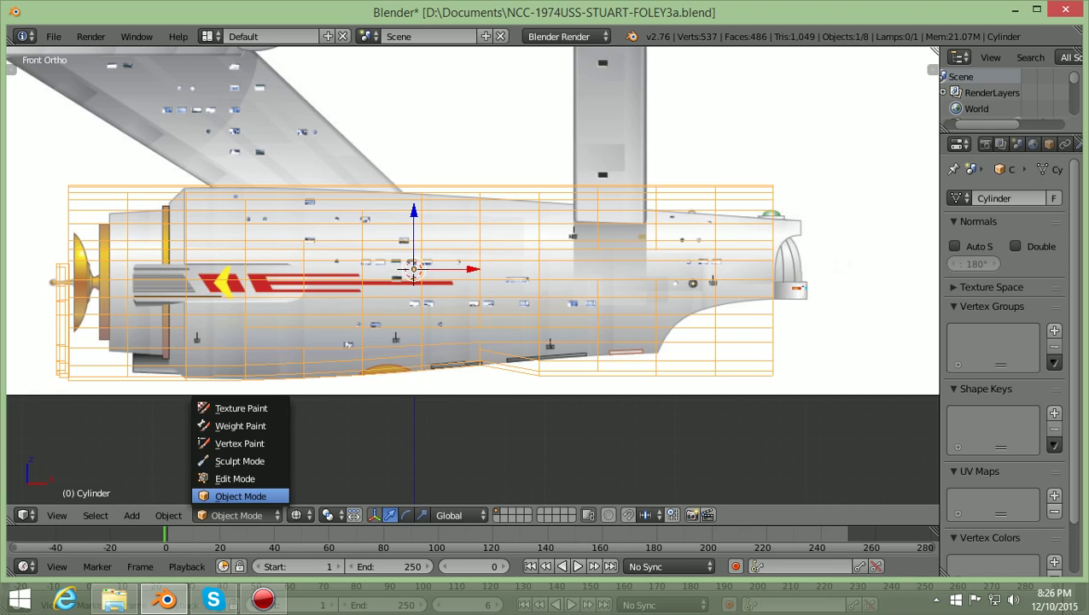
{"action": "left_click", "coordinate": [236, 479]}
{"action": "scroll", "coordinate": [471, 273], "scroll_direction": "up", "scroll_amount": 1}
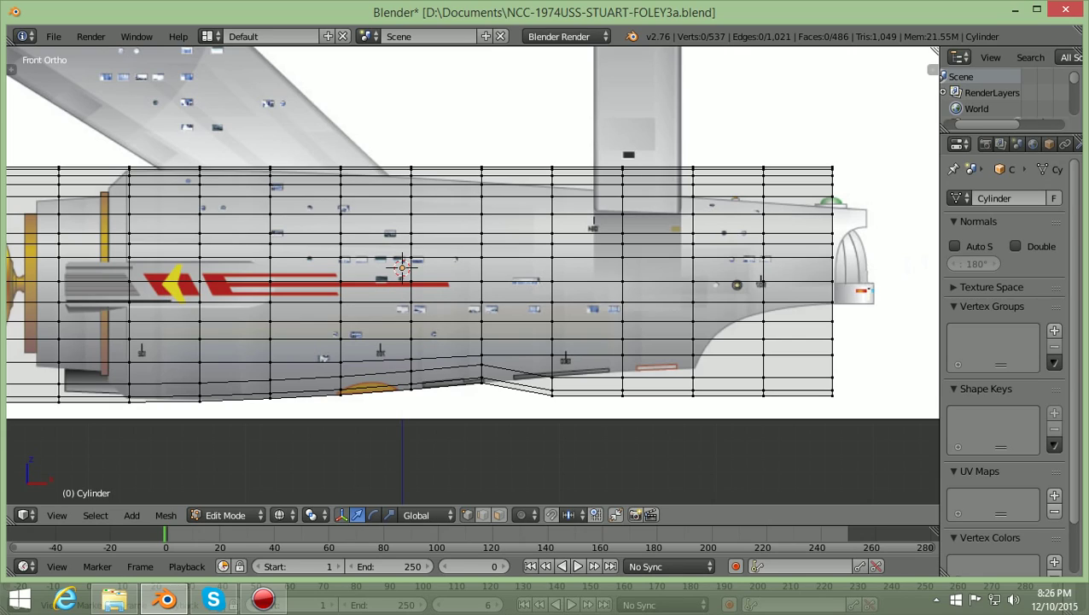
{"action": "scroll", "coordinate": [473, 273], "scroll_direction": "up", "scroll_amount": 1}
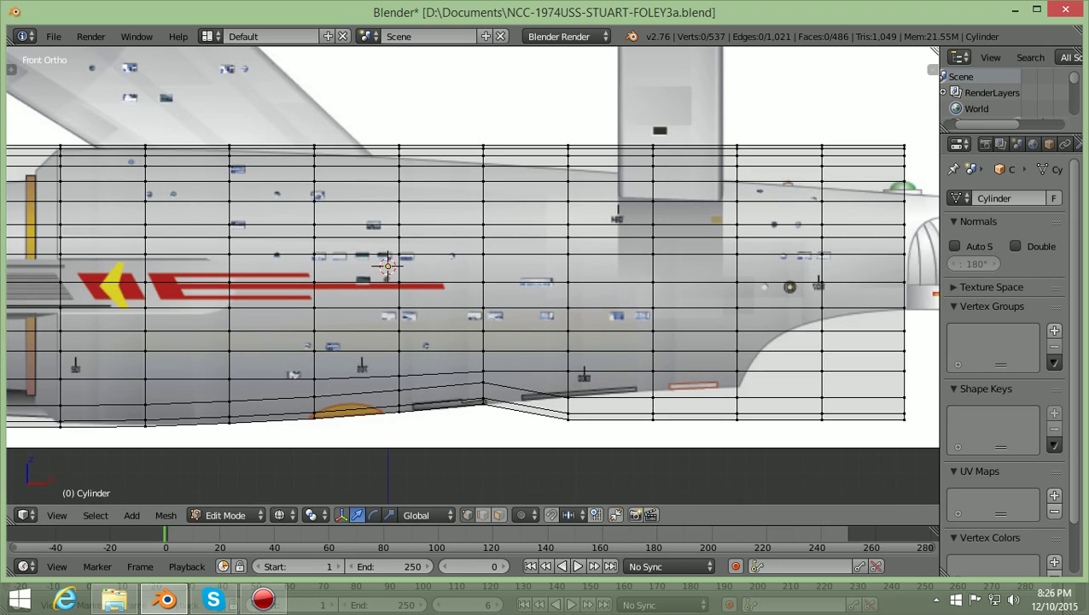
Raise the lowest vertices of the first unshaped ring aft of the tapered underside about 0.08 along global Z.
{"action": "right_click", "coordinate": [568, 409]}
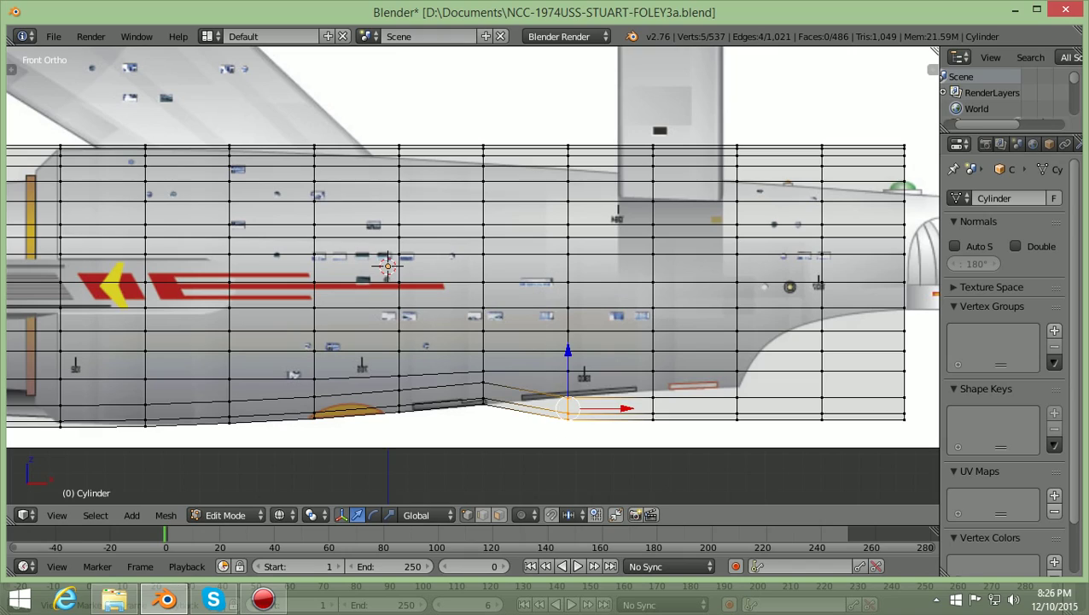
{"action": "key", "text": "g"}
{"action": "key", "text": "z"}
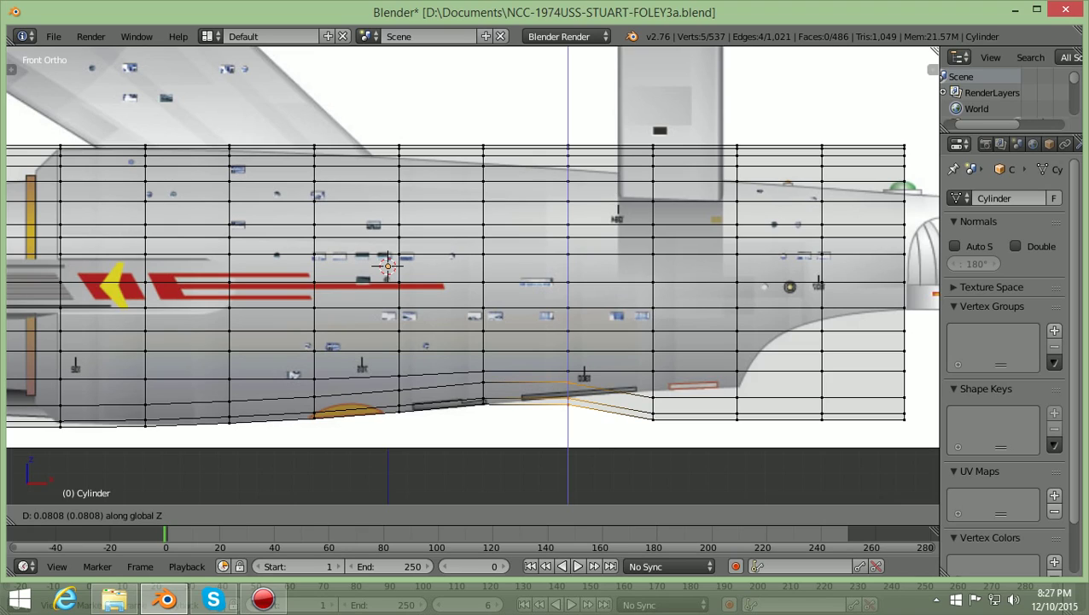
{"action": "key", "text": "Return"}
Raise the same ring's bottom vertices, including the row above, about 0.03 along Z to the reference hull's bottom line, and deselect them.
{"action": "key", "text": "b"}
{"action": "left_click_drag", "start_coordinate": [555, 425], "coordinate": [576, 363]}
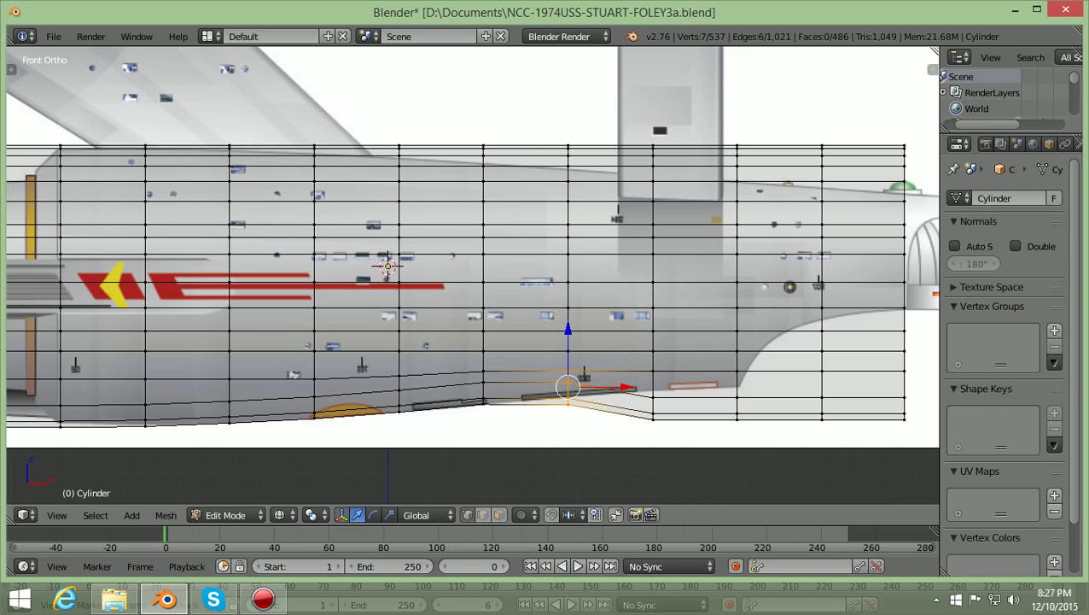
{"action": "key", "text": "g"}
{"action": "key", "text": "z"}
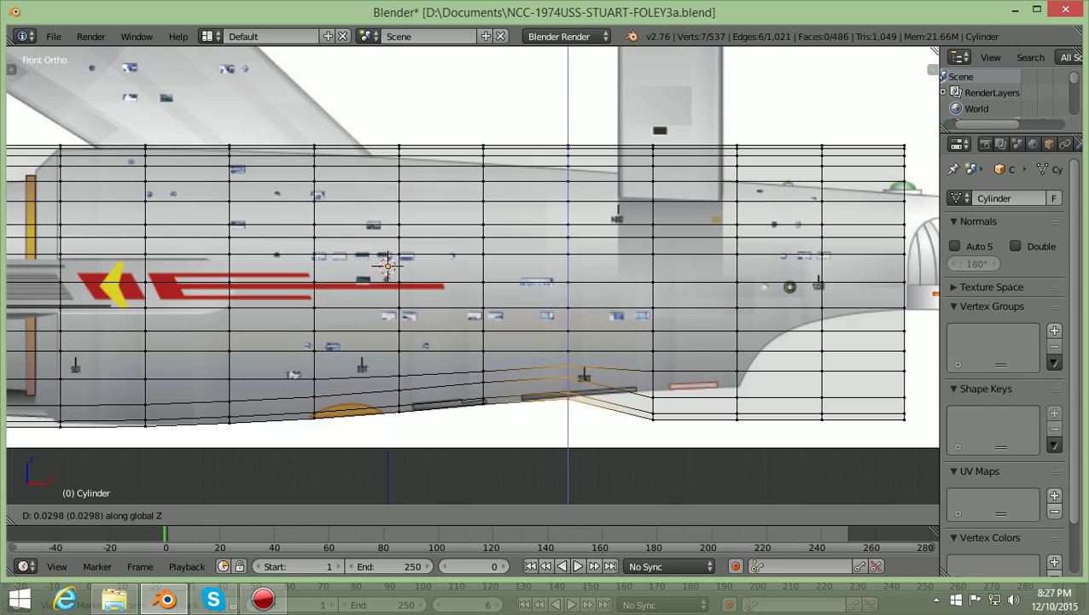
{"action": "key", "text": "Return"}
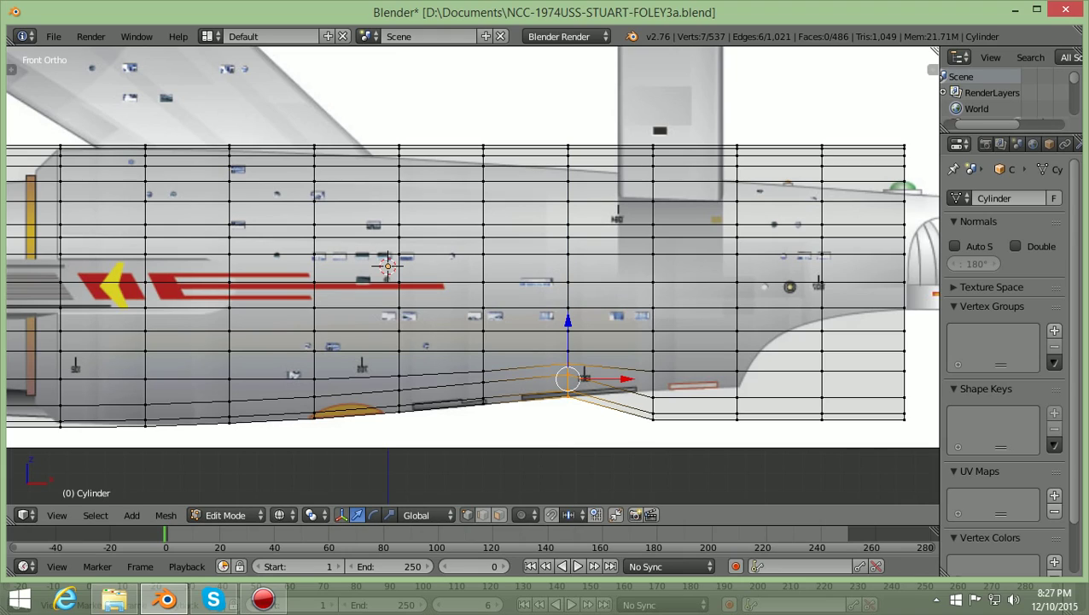
{"action": "key", "text": "a"}
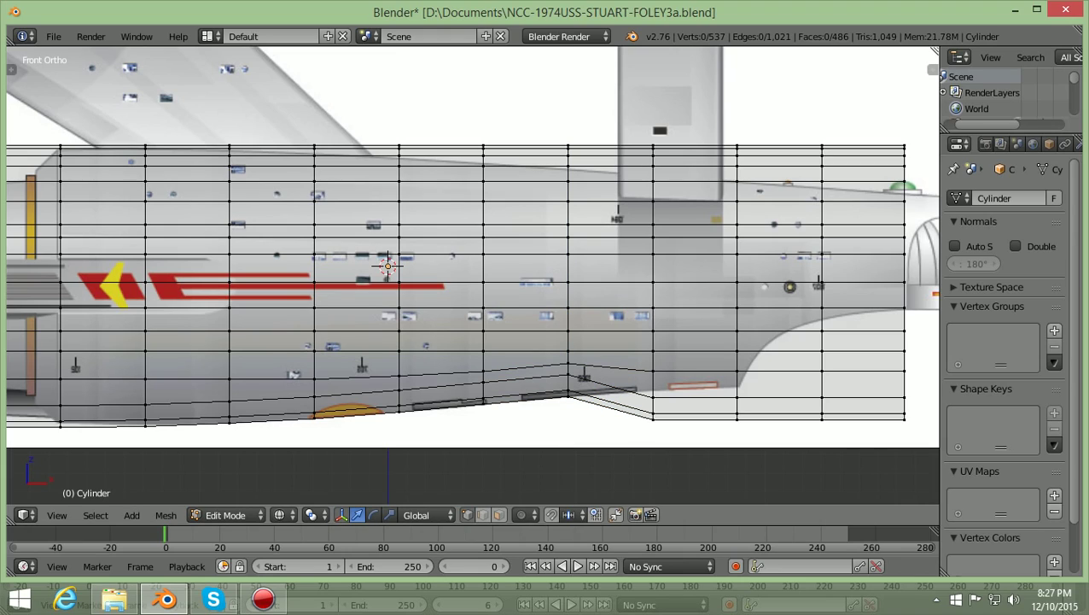
Raise the uppermost bent row's vertex pair, two rings forward of the newly shaped ring, about 0.0085 along global Z.
{"action": "scroll", "coordinate": [472, 273], "scroll_direction": "up", "scroll_amount": 5, "text": "ctrl"}
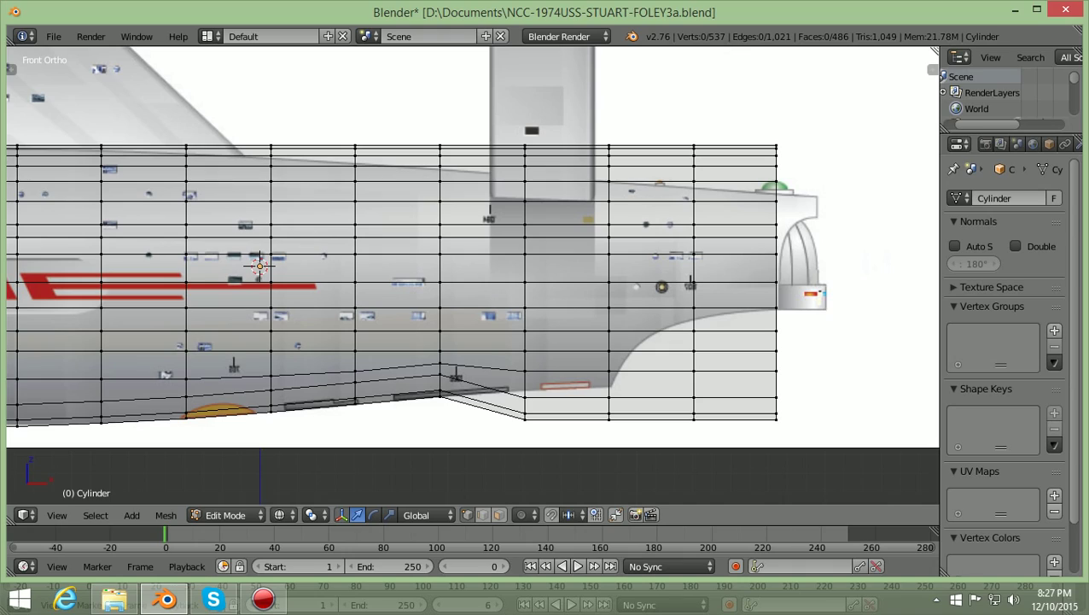
{"action": "key", "text": "b"}
{"action": "left_click_drag", "start_coordinate": [265, 379], "coordinate": [275, 370]}
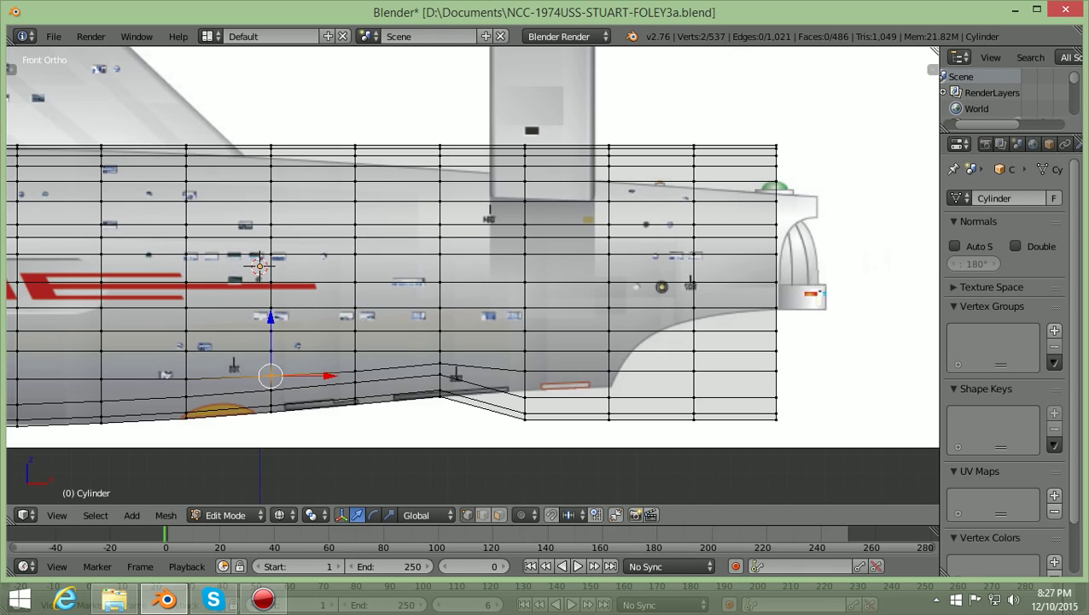
{"action": "key", "text": "g"}
{"action": "key", "text": "z"}
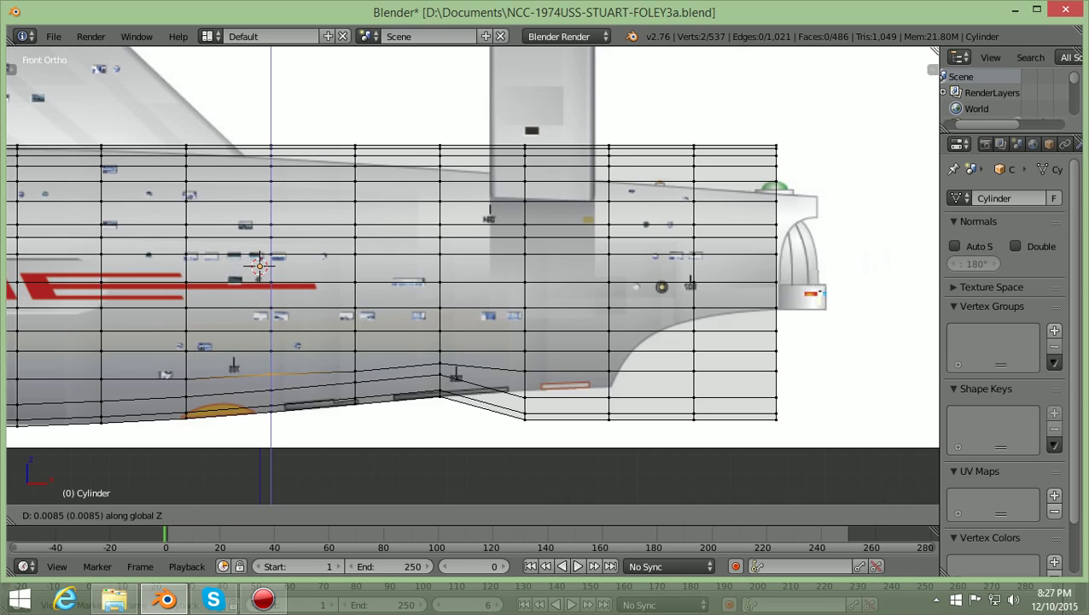
{"action": "key", "text": "Return"}
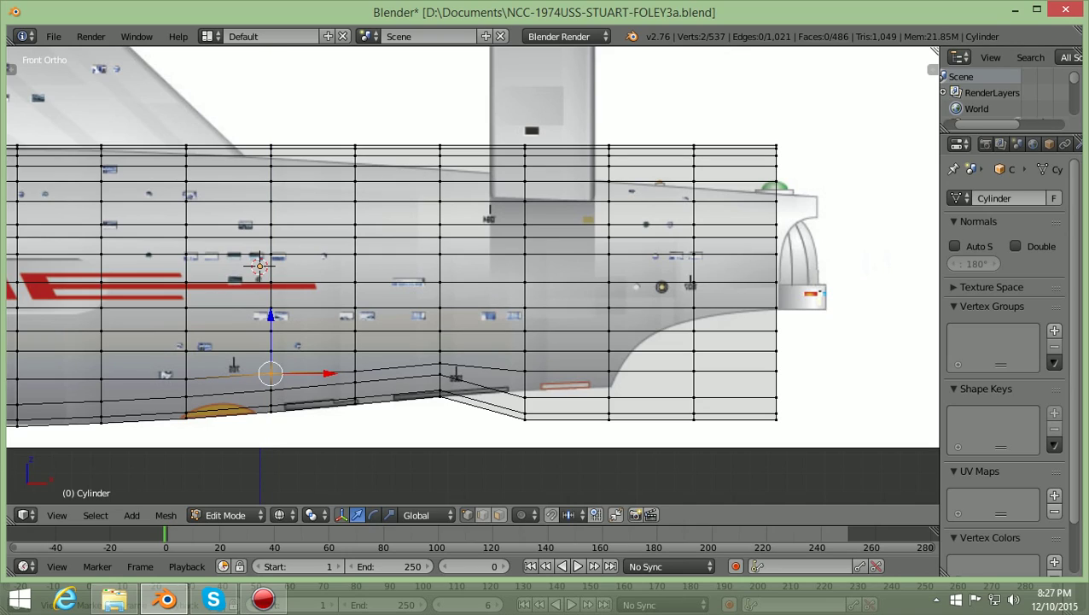
{"action": "key", "text": "a"}
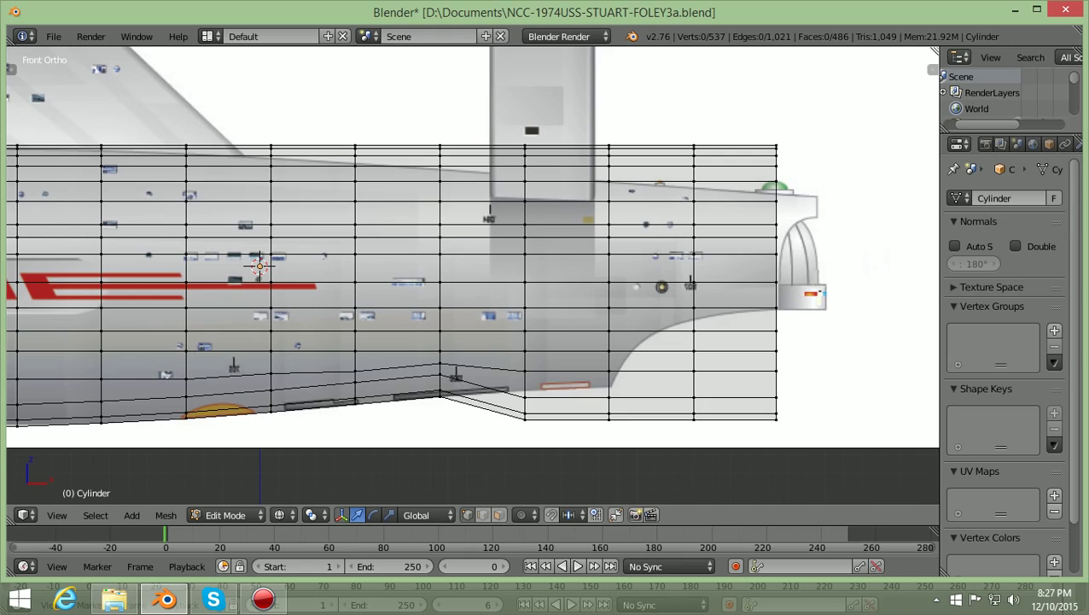
Raise the same row's vertex pair one ring forward of the newly shaped ring about 0.017 along global Z.
{"action": "right_click", "coordinate": [355, 370]}
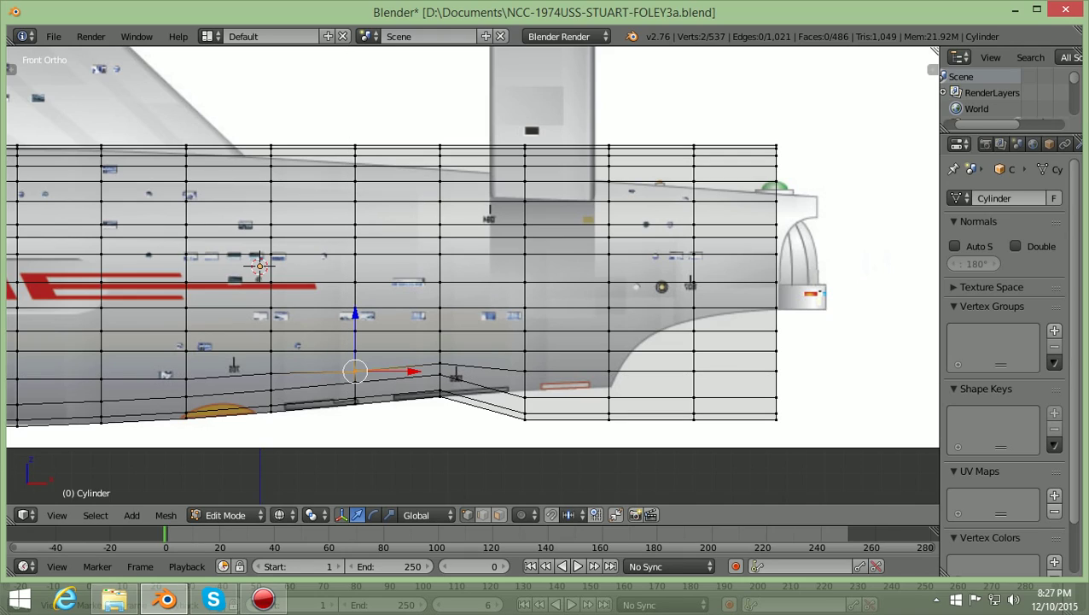
{"action": "key", "text": "g"}
{"action": "key", "text": "z"}
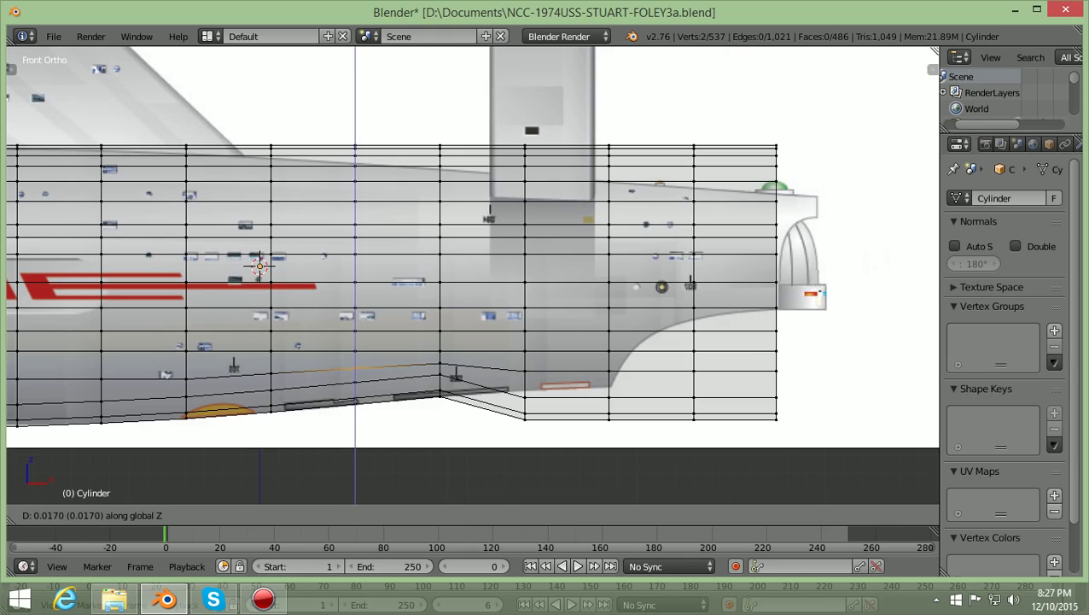
{"action": "key", "text": "Return"}
{"action": "key", "text": "a"}
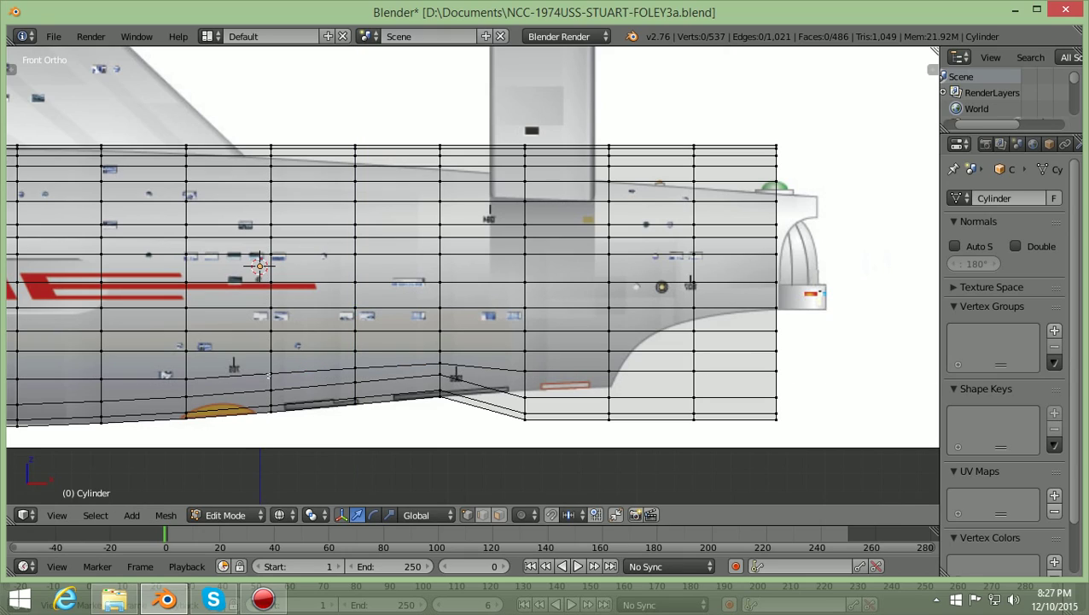
Lower the same row's vertex pair two rings forward slightly along global Z to smooth the curve, and deselect it.
{"action": "right_click", "coordinate": [270, 373]}
{"action": "key", "text": "g"}
{"action": "key", "text": "z"}
{"action": "key", "text": "Return"}
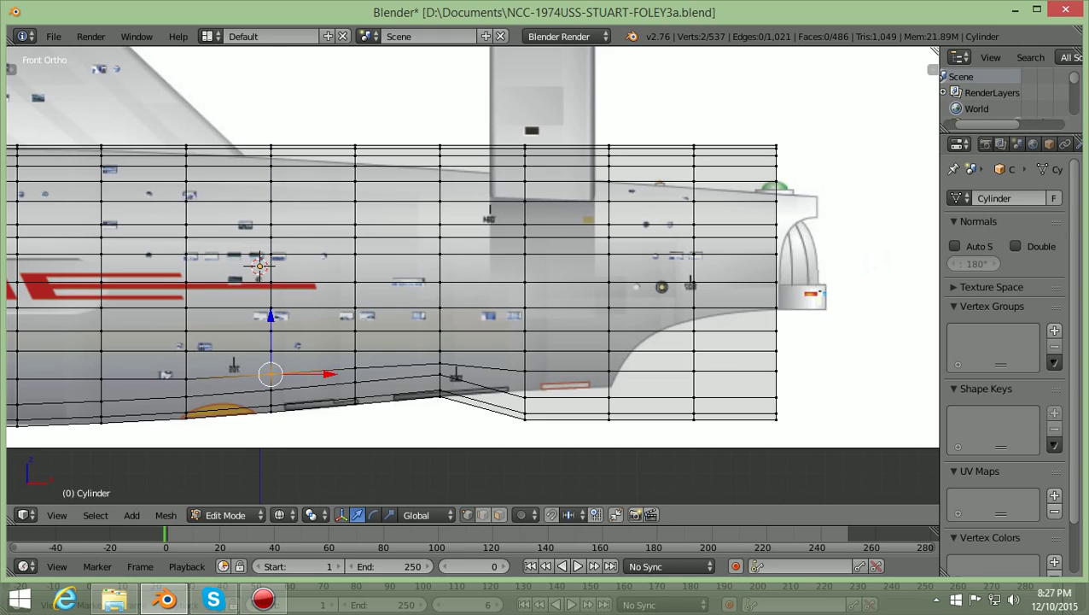
{"action": "key", "text": "a"}
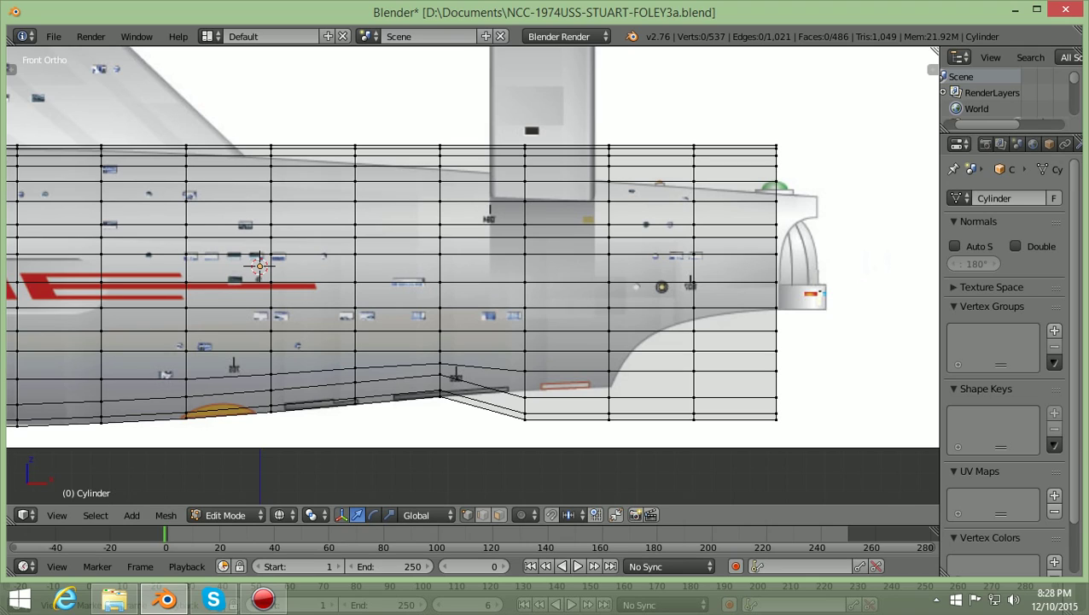
Save the Blender file in D:\Documents as NCC-1974USS-STUART-FOLEY3a.blend, overwriting the existing file.
{"action": "scroll", "coordinate": [260, 267], "scroll_direction": "down", "scroll_amount": 4}
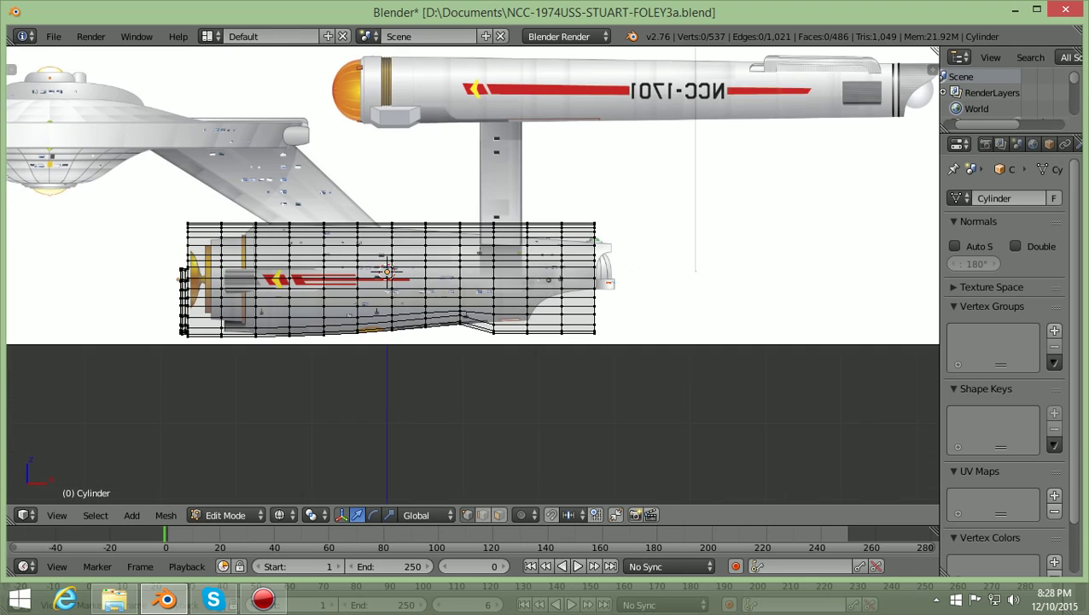
{"action": "scroll", "coordinate": [473, 195], "scroll_direction": "down", "scroll_amount": 2}
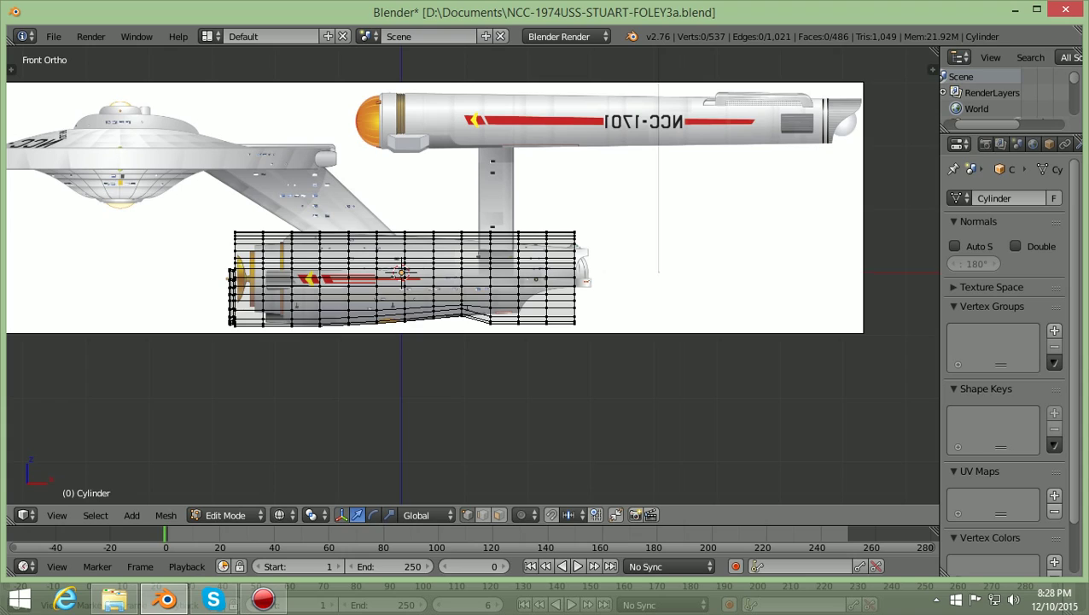
{"action": "left_click", "coordinate": [53, 35]}
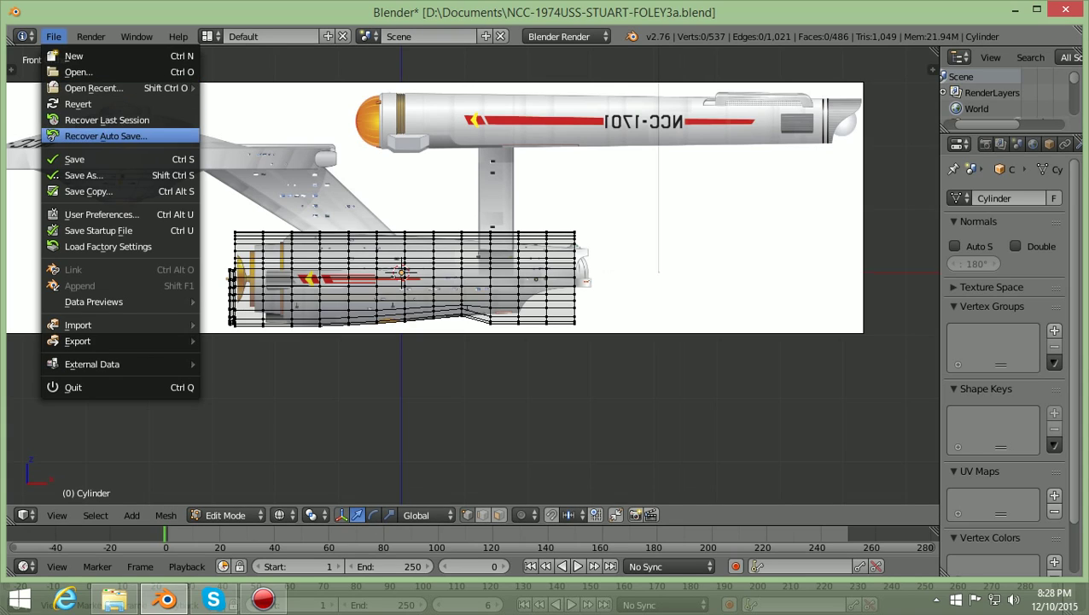
{"action": "left_click", "coordinate": [83, 175]}
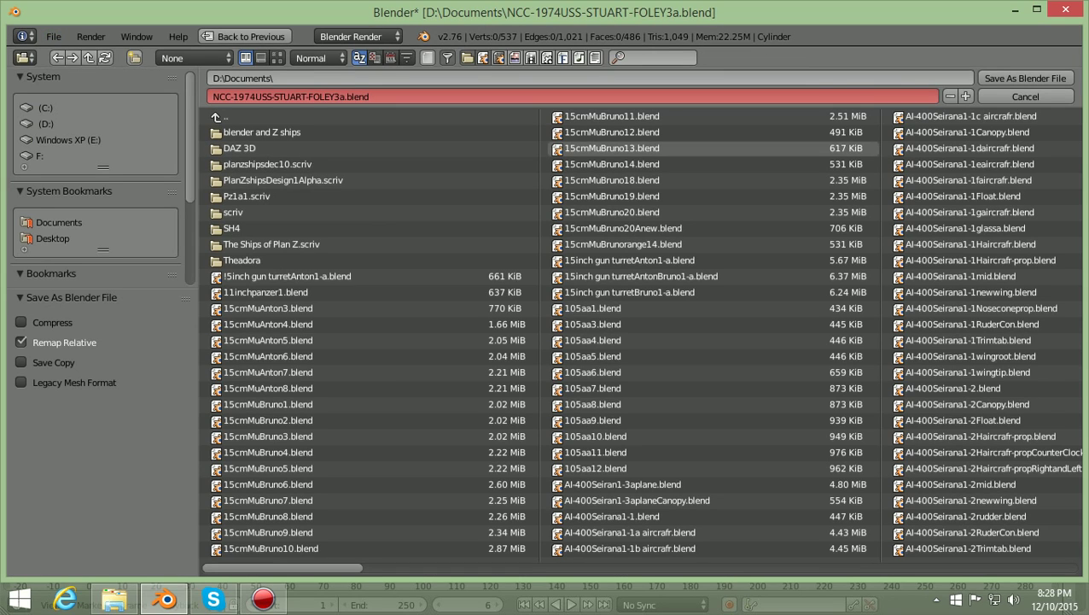
{"action": "left_click", "coordinate": [1024, 77]}
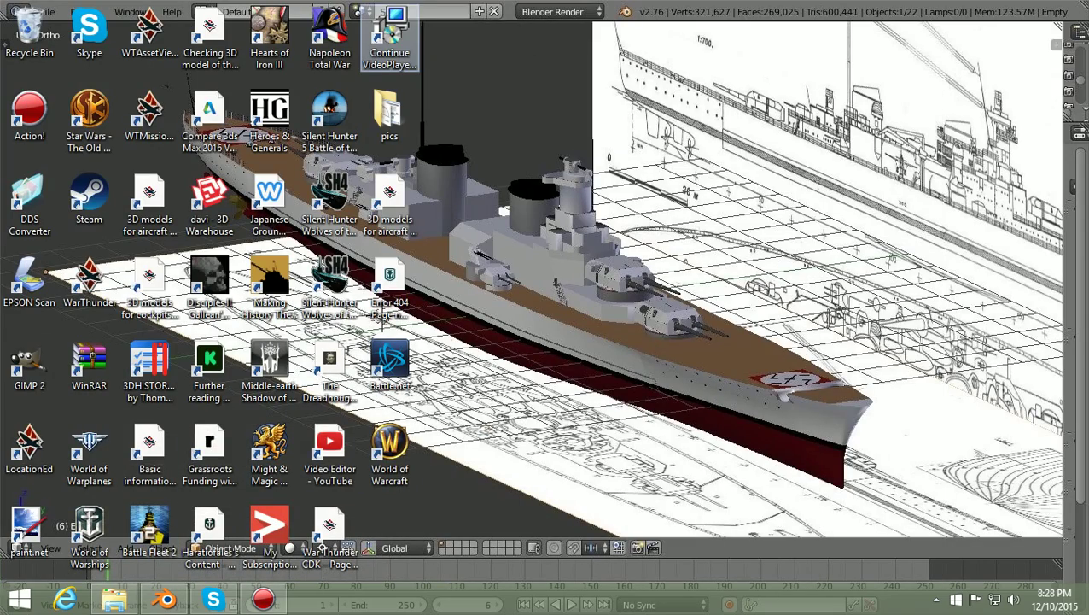
Switch to the desktop's pics folder, view the uss-enterprise-space-cruiser-sheet-3 hangar deck drawing in Windows Photo Viewer, and close it.
{"action": "double_click", "coordinate": [389, 116]}
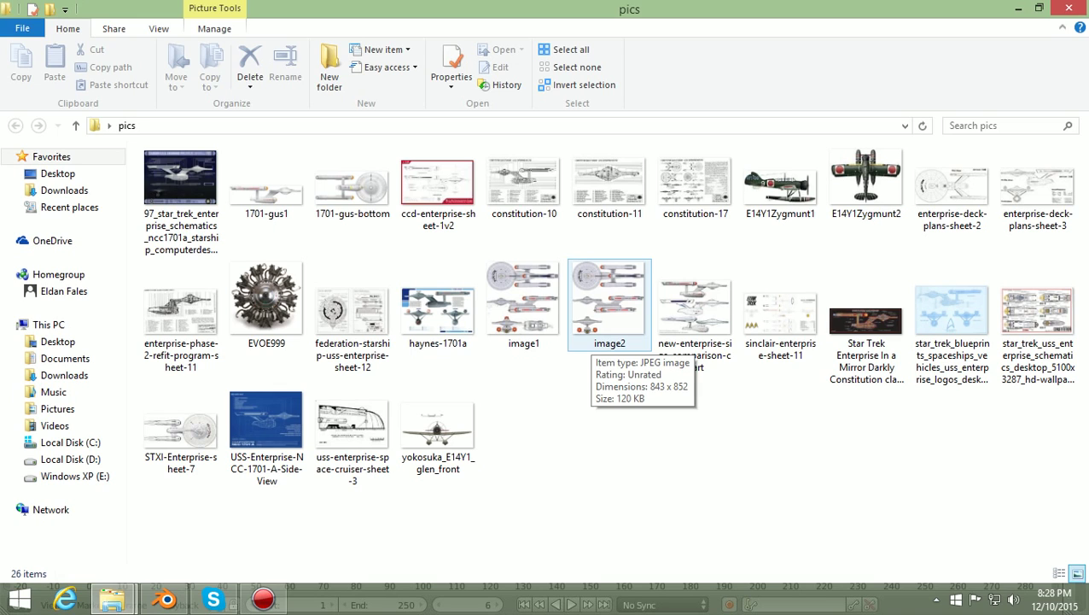
{"action": "left_click", "coordinate": [353, 434]}
{"action": "key", "text": "Return"}
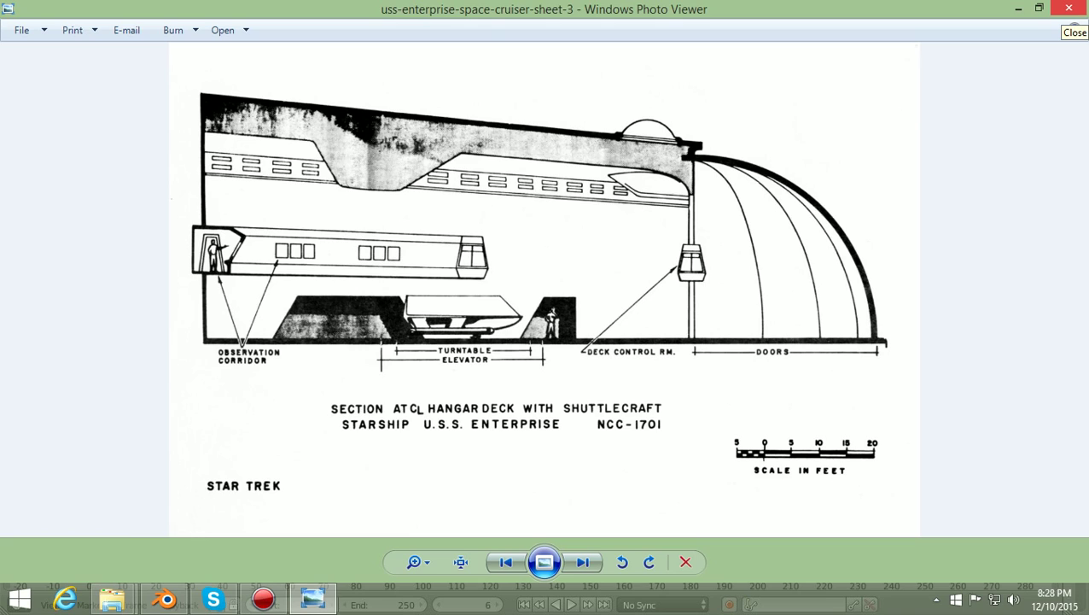
{"action": "left_click", "coordinate": [1069, 9]}
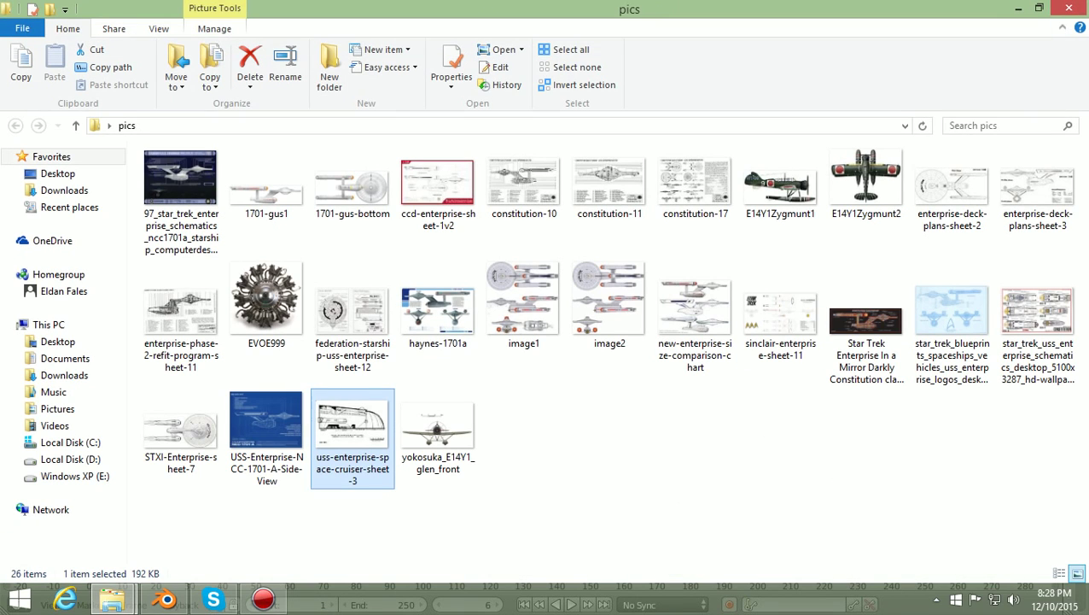
Examine the starship references haynes-1701a, image1 and federation-starship-uss-enterprise-sheet-12 from the pics folder in Windows Photo Viewer.
{"action": "double_click", "coordinate": [437, 312]}
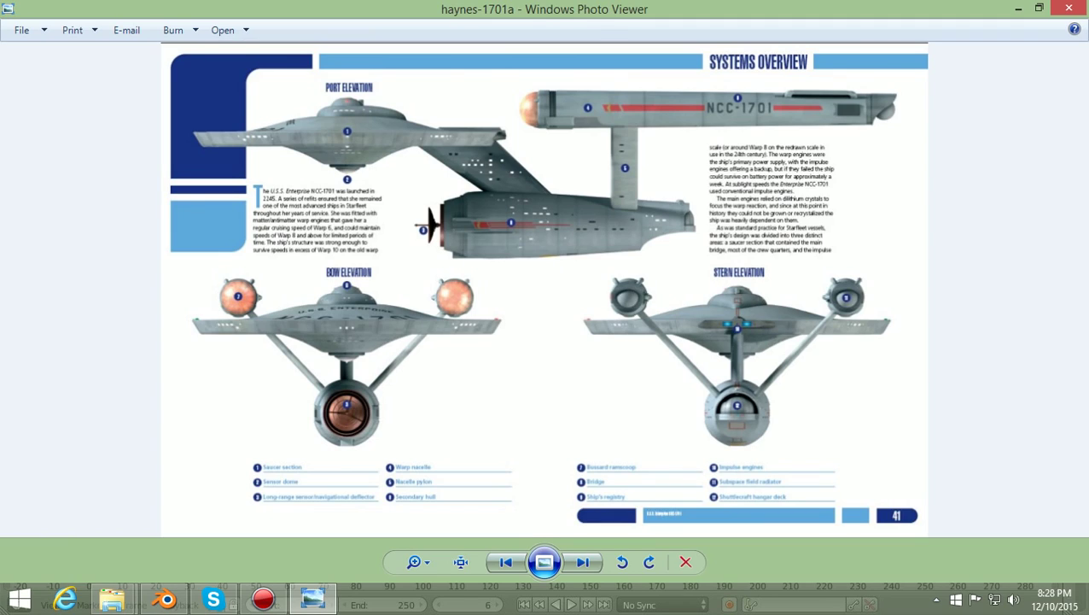
{"action": "left_click", "coordinate": [583, 562]}
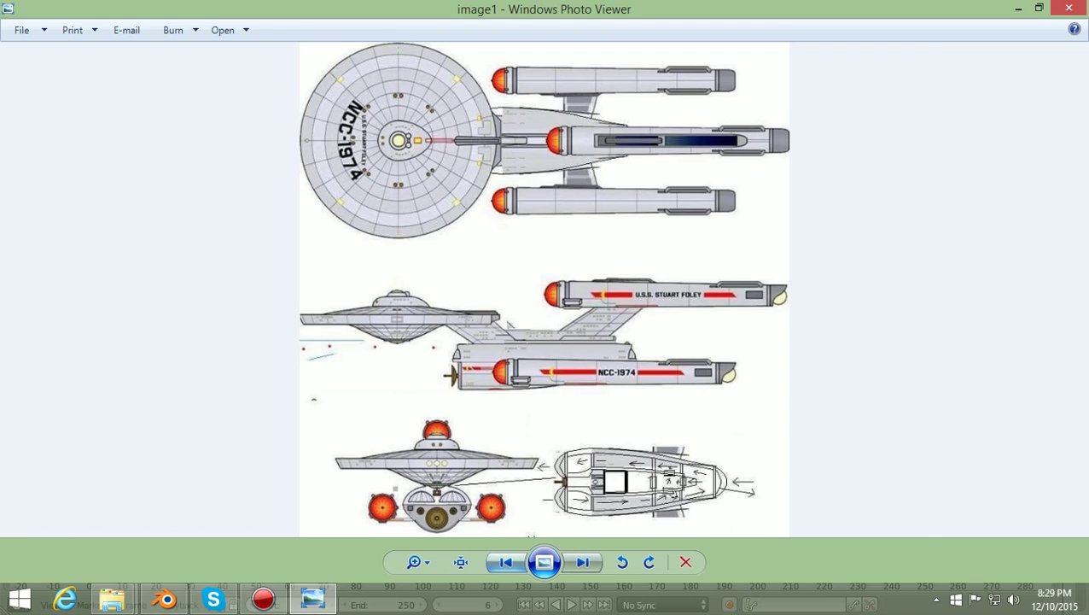
{"action": "left_click", "coordinate": [506, 562]}
{"action": "left_click", "coordinate": [506, 562]}
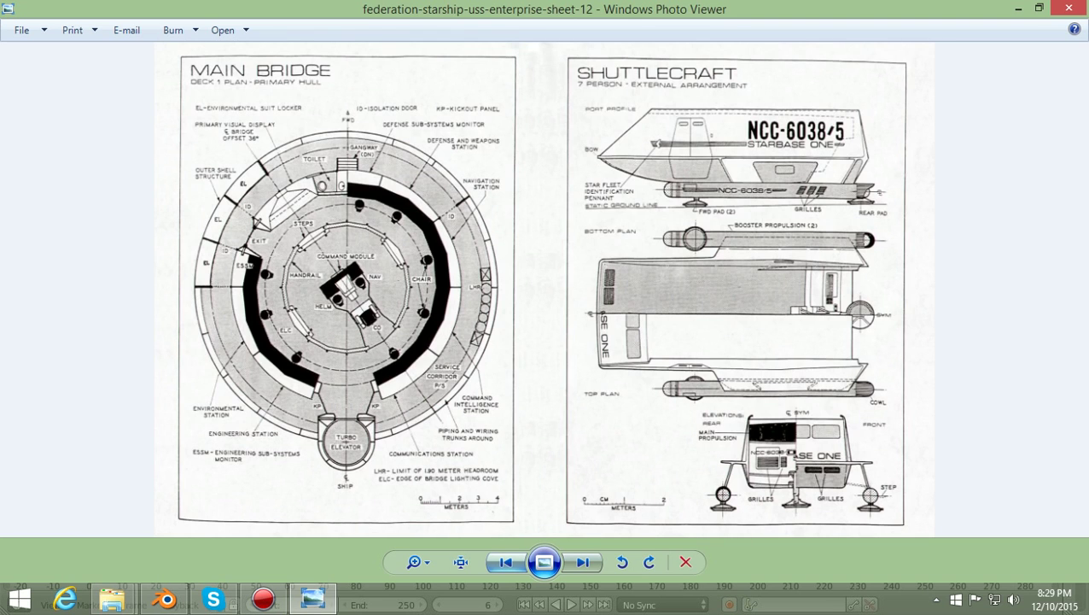
Browse back through the pics folder's starship blueprints and floatplane images to USS-Enterprise-NCC-1701-A-Side-View, and close the viewer.
{"action": "key", "text": "Left"}
{"action": "key", "text": "Left"}
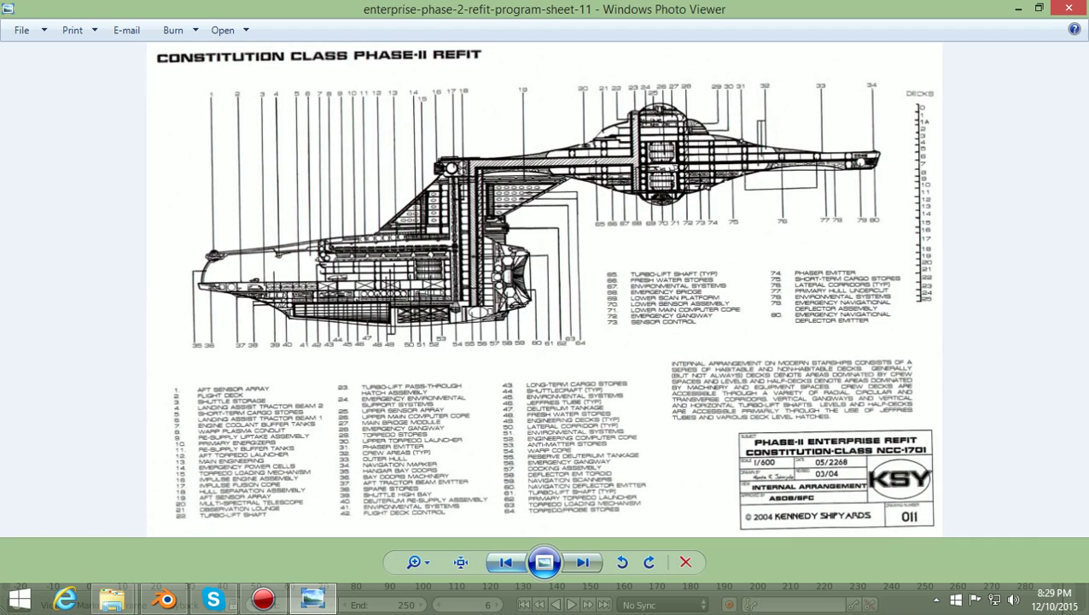
{"action": "key", "text": "Left"}
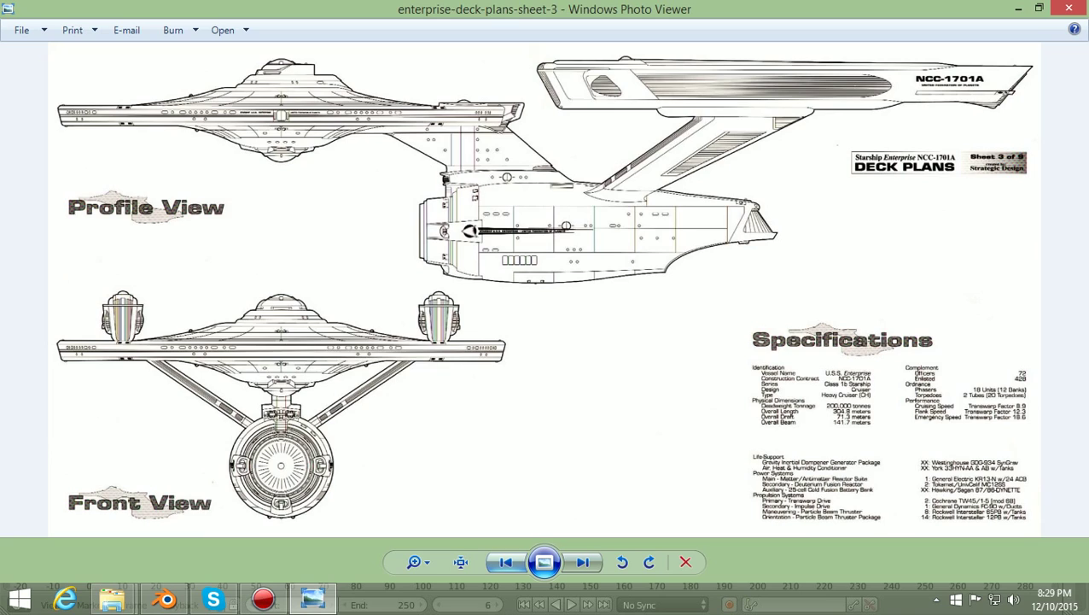
{"action": "key", "text": "Left"}
{"action": "key", "text": "Left"}
{"action": "key", "text": "Left"}
{"action": "key", "text": "Left"}
{"action": "key", "text": "Left"}
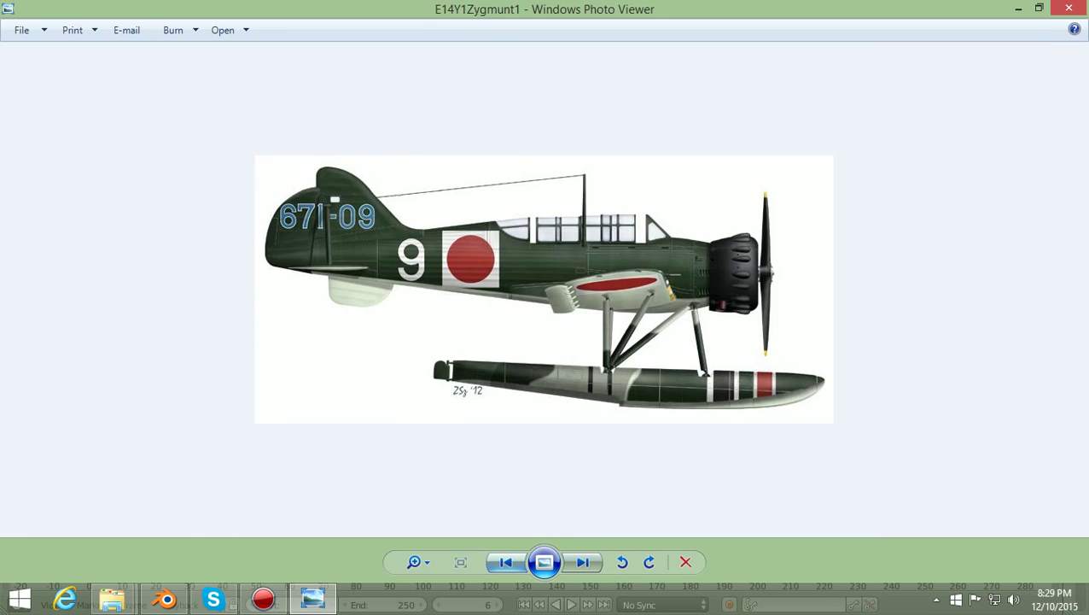
{"action": "key", "text": "Left"}
{"action": "key", "text": "Left"}
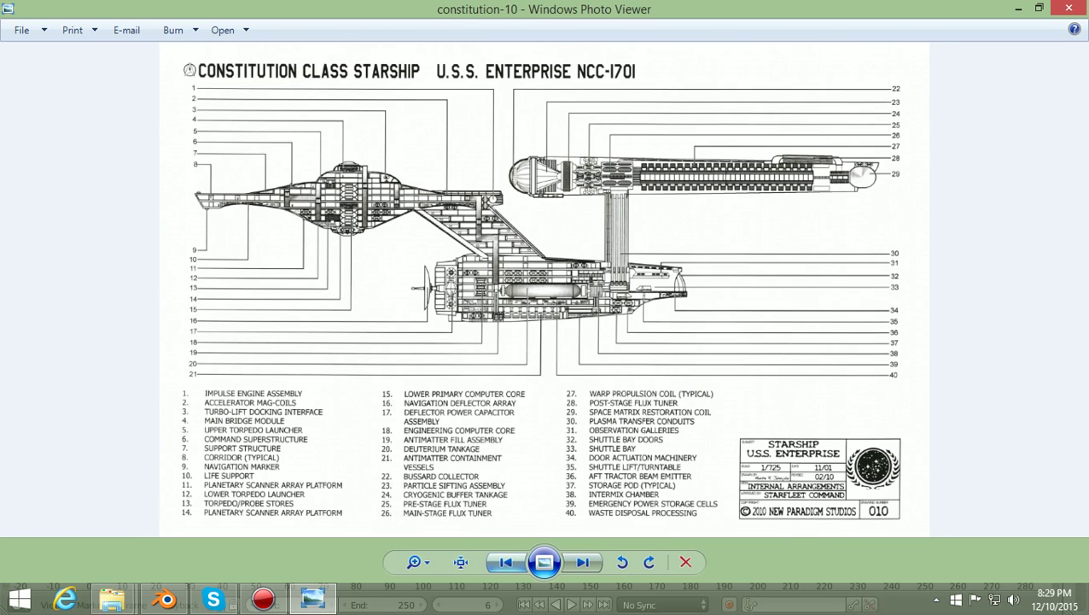
{"action": "key", "text": "Left"}
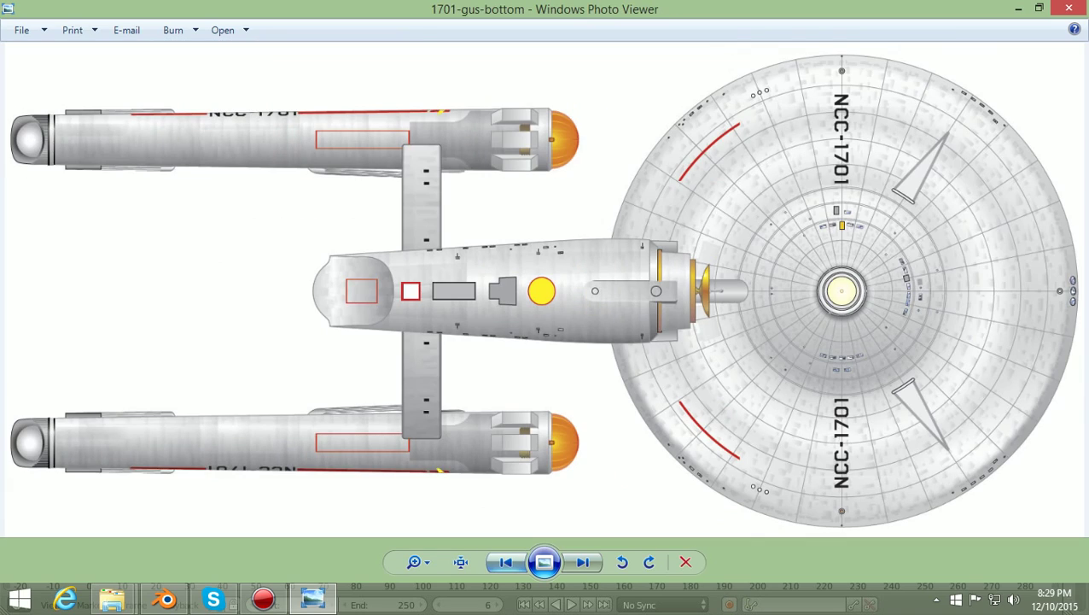
{"action": "key", "text": "Left"}
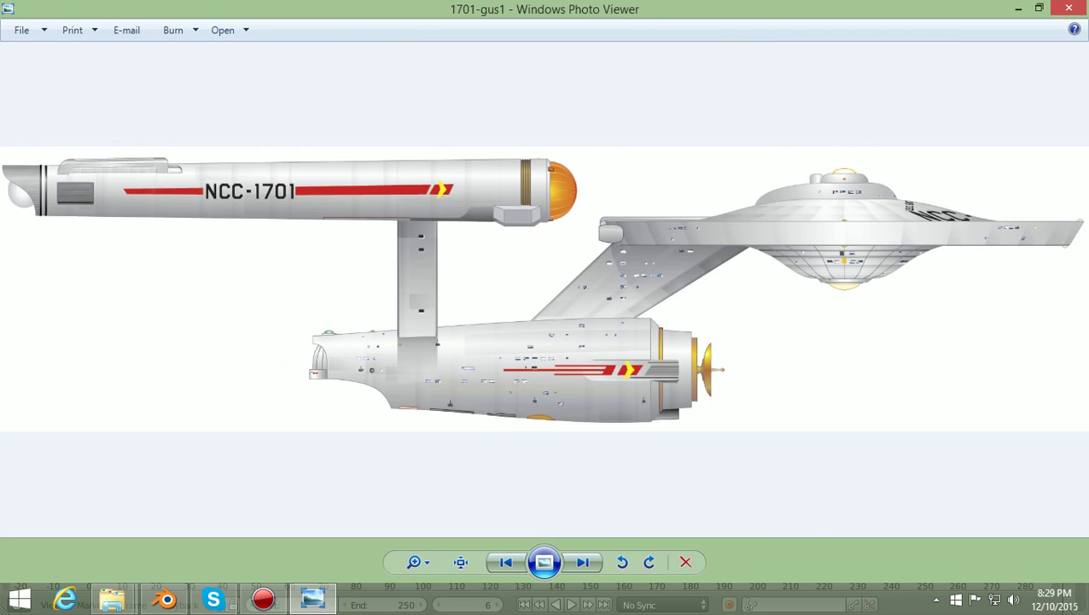
{"action": "key", "text": "Left"}
{"action": "key", "text": "Left"}
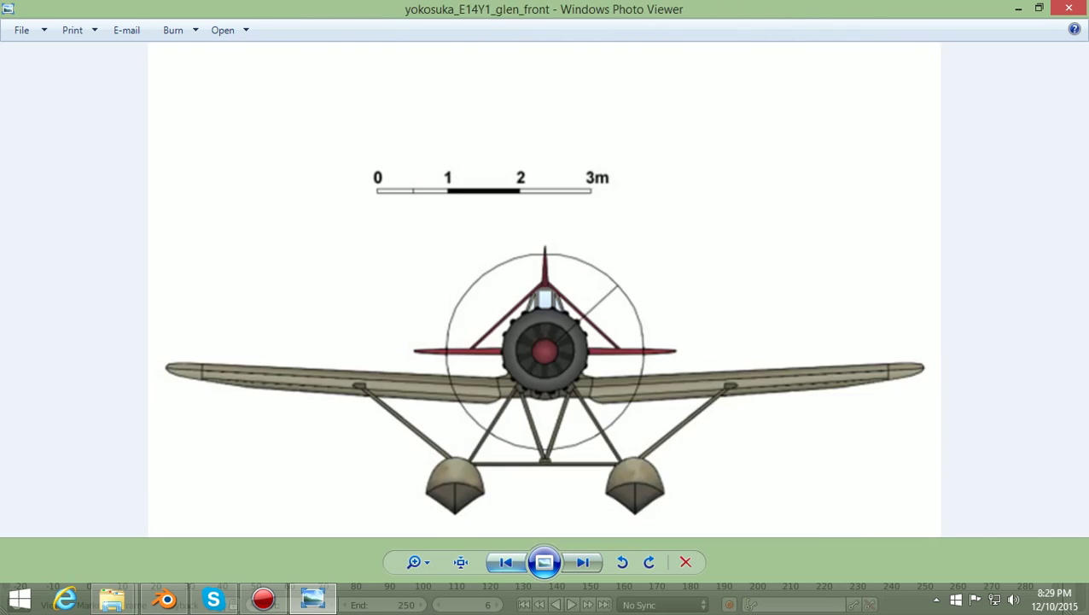
{"action": "key", "text": "Left"}
{"action": "key", "text": "Left"}
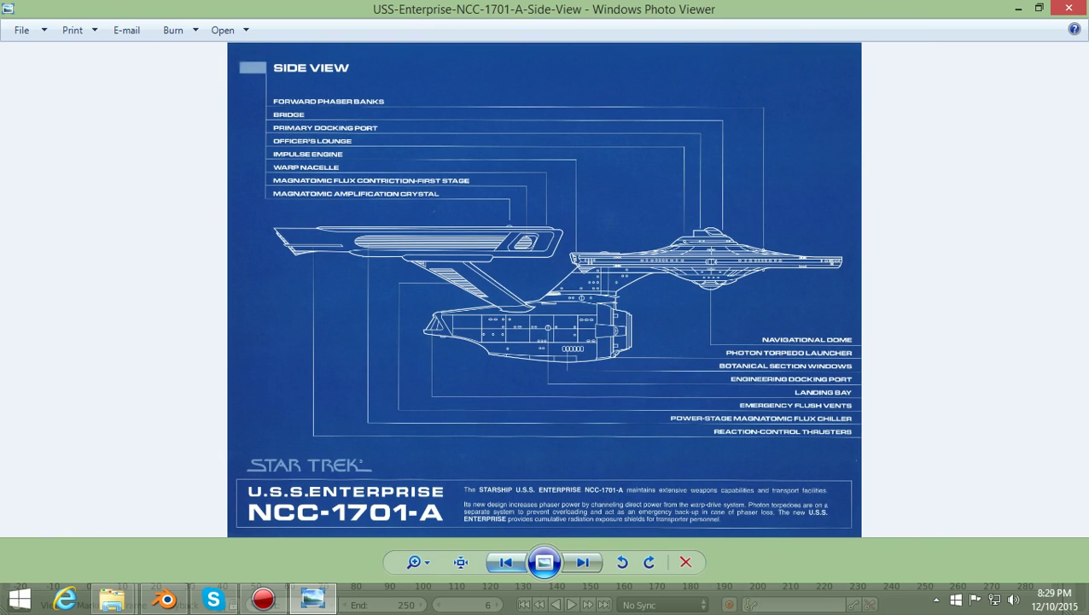
{"action": "key", "text": "alt+F4"}
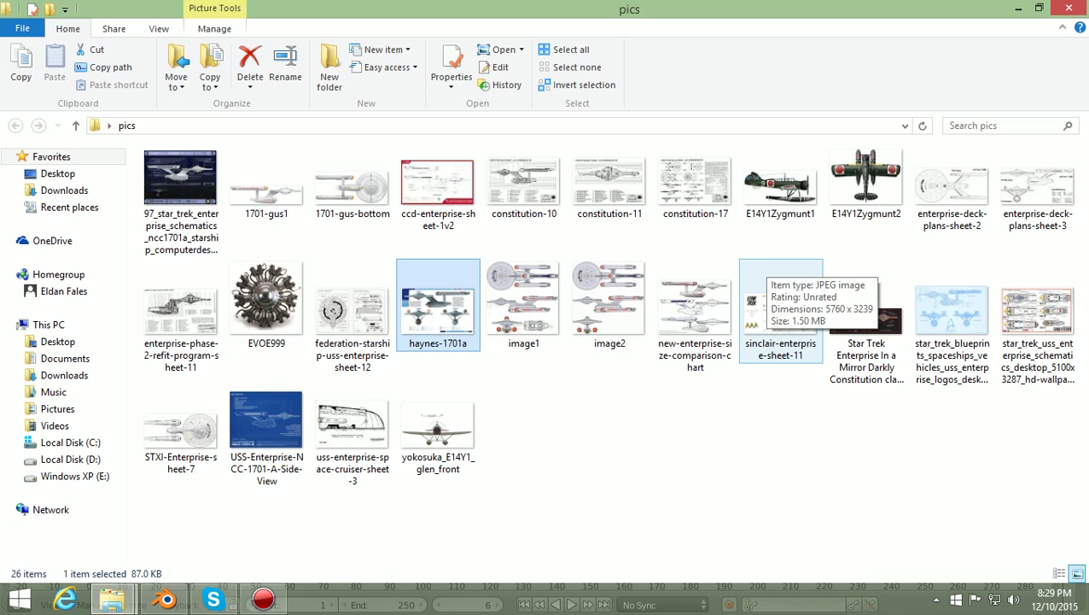
Minimize the pics folder and show the Pictures folder in the other File Explorer window.
{"action": "left_click", "coordinate": [1017, 8]}
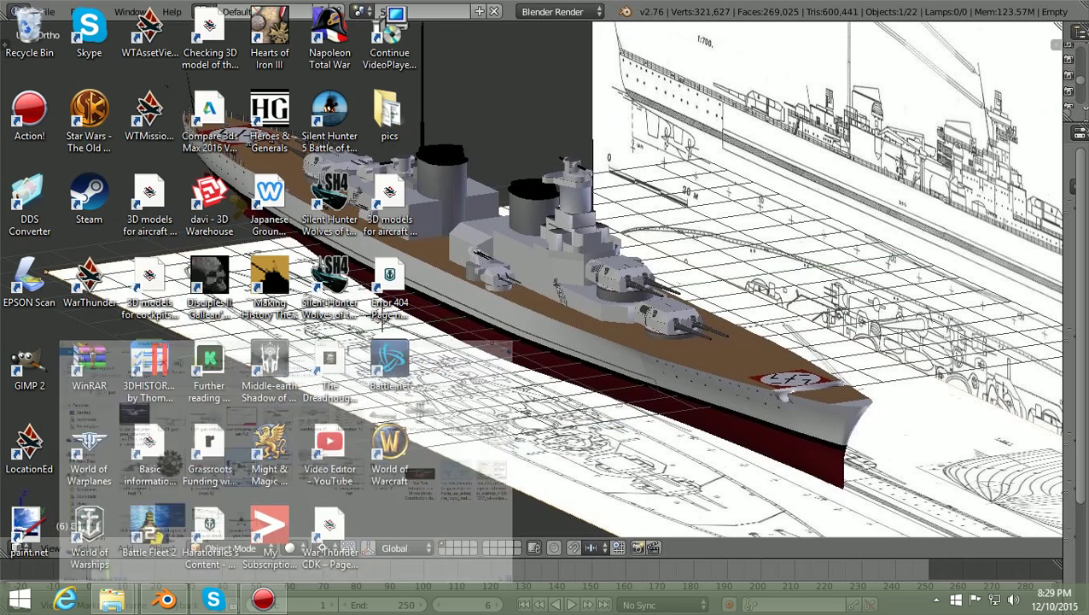
{"action": "mouse_move", "coordinate": [112, 600]}
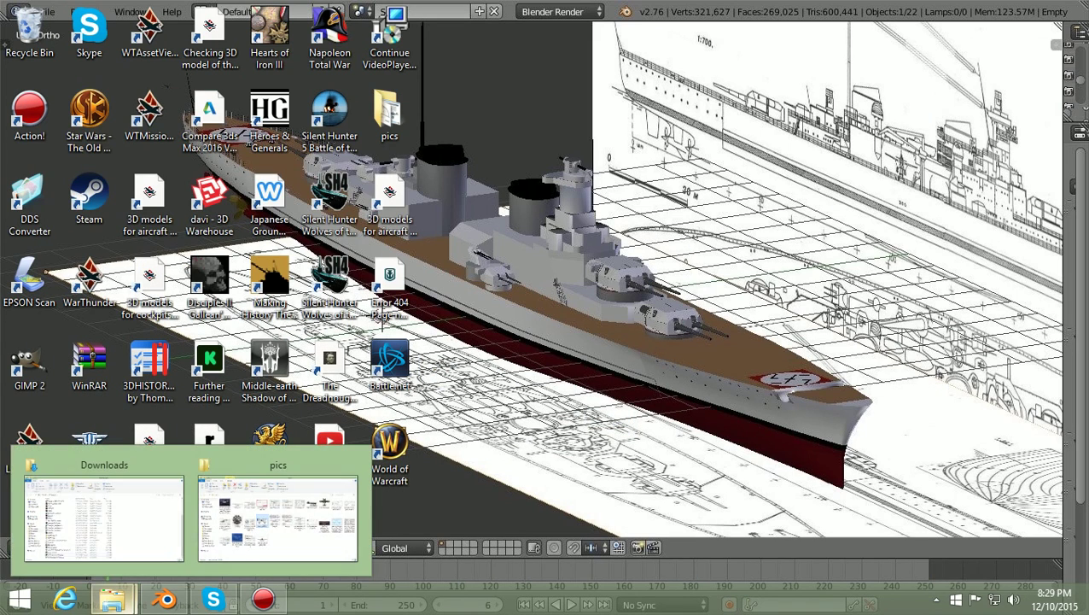
{"action": "left_click", "coordinate": [278, 511]}
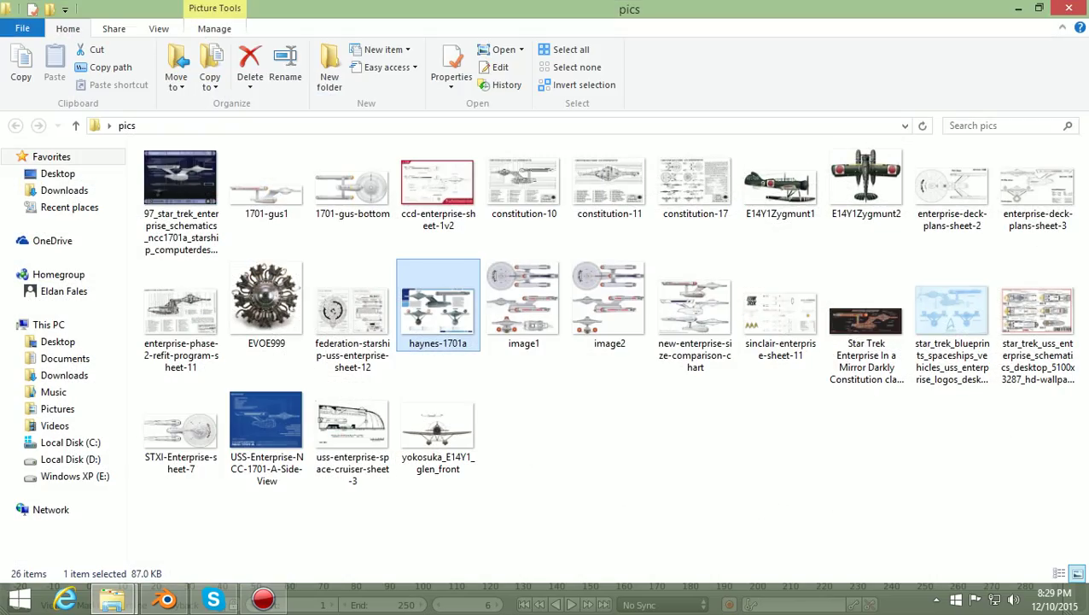
{"action": "key", "text": "super+d"}
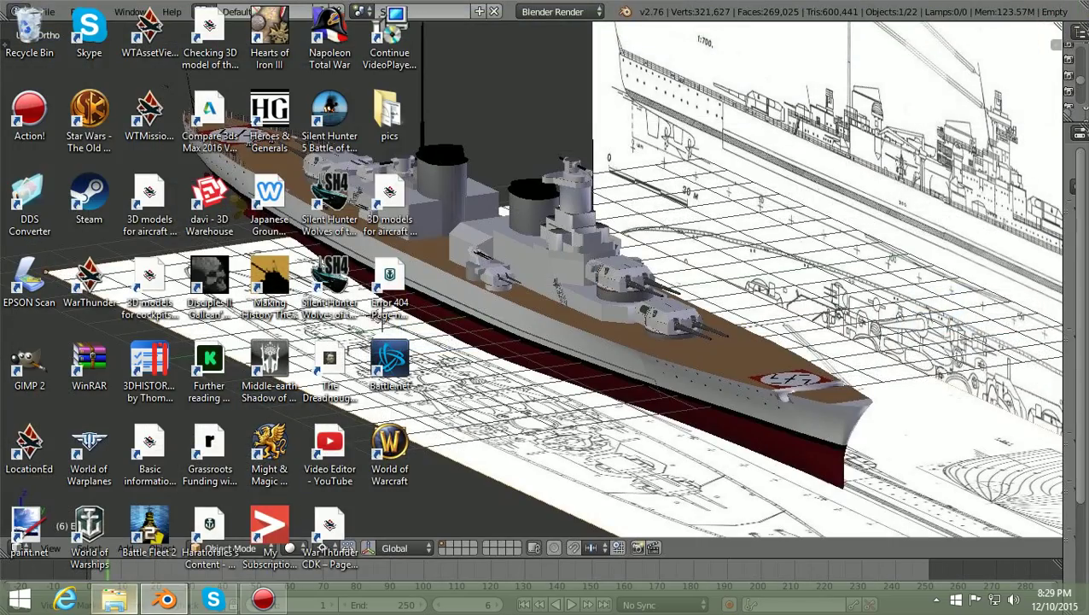
{"action": "left_click", "coordinate": [113, 599]}
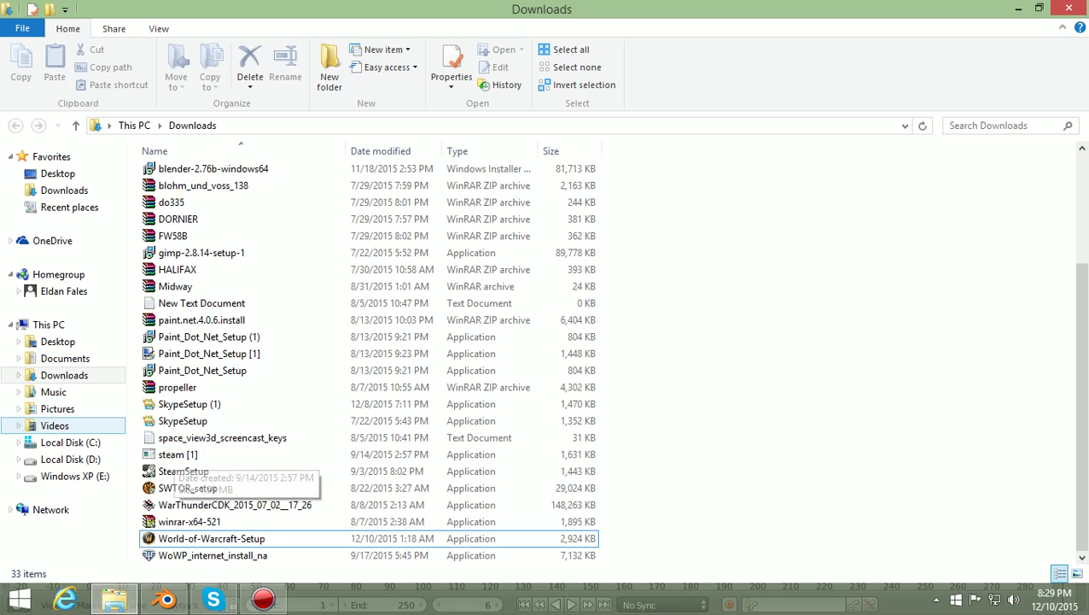
{"action": "left_click", "coordinate": [58, 408]}
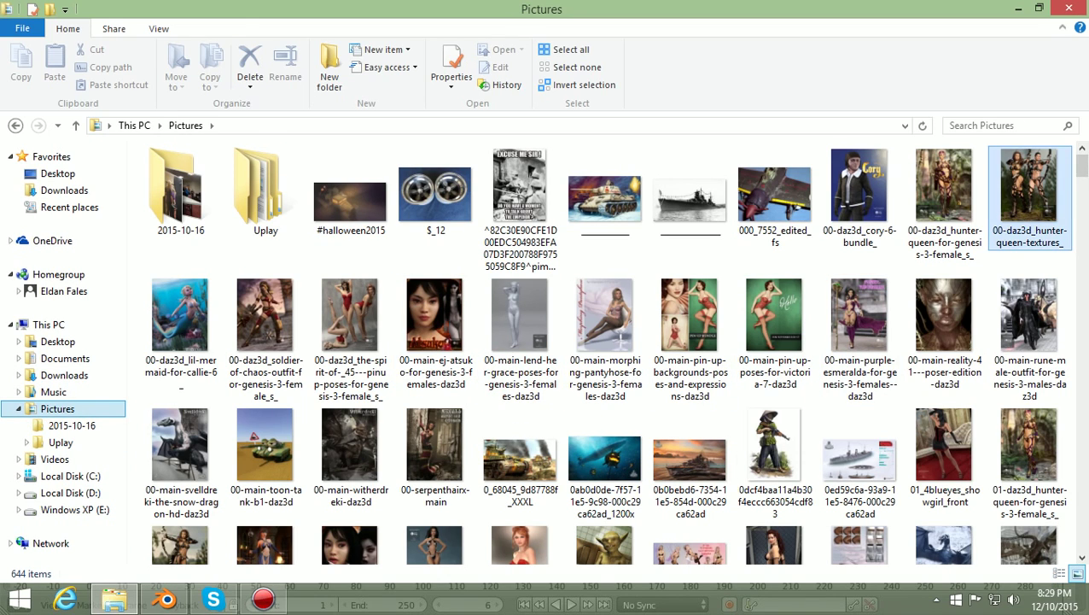
Find the bookenterprise image in the Pictures folder, view the workshop manual cover, and close it.
{"action": "left_click", "coordinate": [1030, 198]}
{"action": "scroll", "coordinate": [945, 239], "scroll_direction": "down", "scroll_amount": 10}
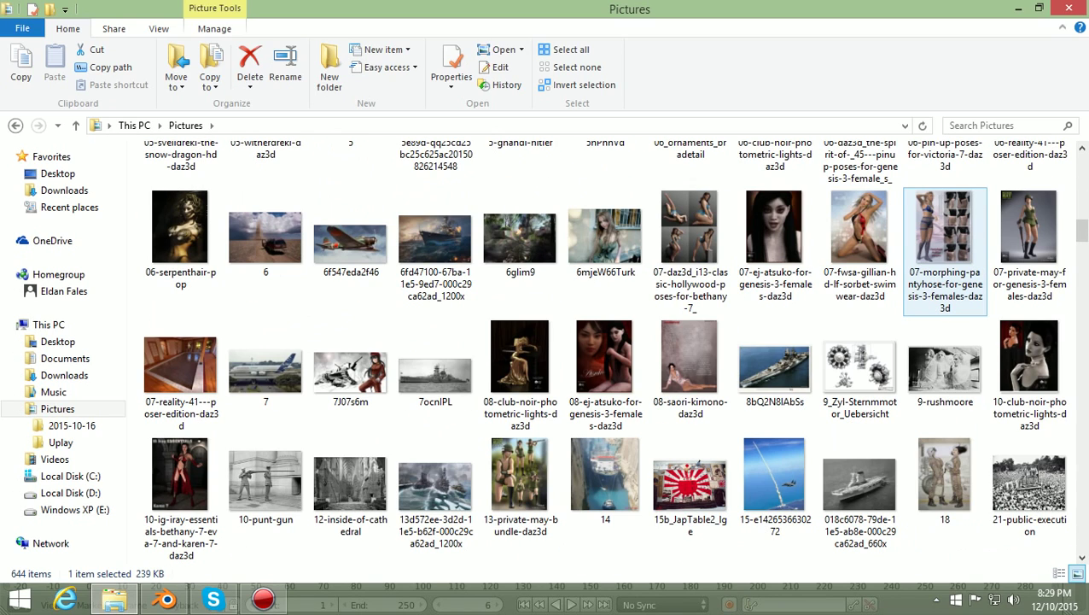
{"action": "key", "text": "Down"}
{"action": "key", "text": "Down"}
{"action": "key", "text": "Down"}
{"action": "key", "text": "Down"}
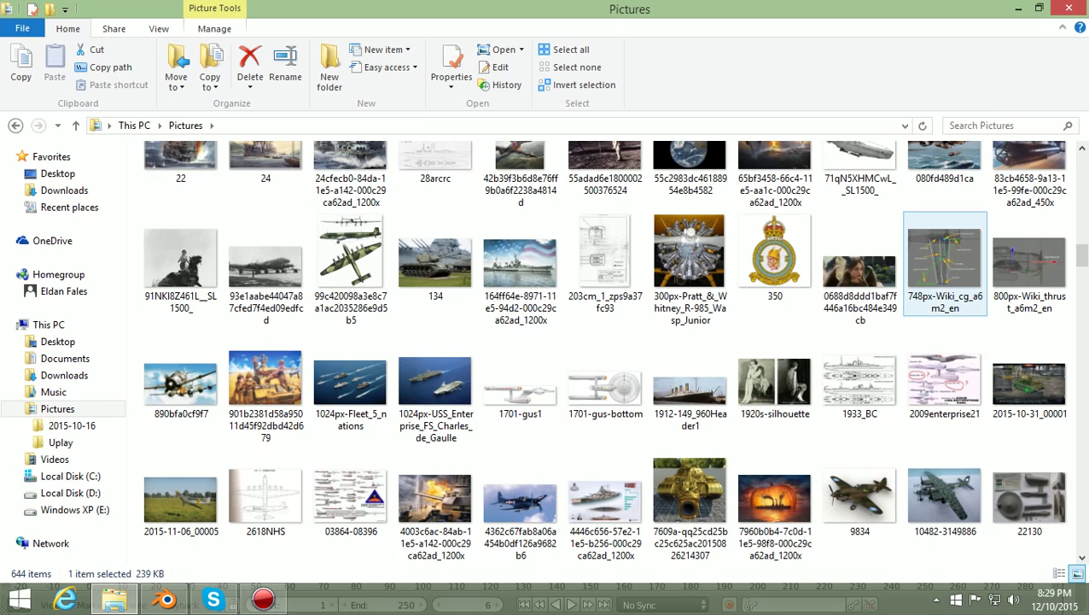
{"action": "key", "text": "Down"}
{"action": "key", "text": "Down"}
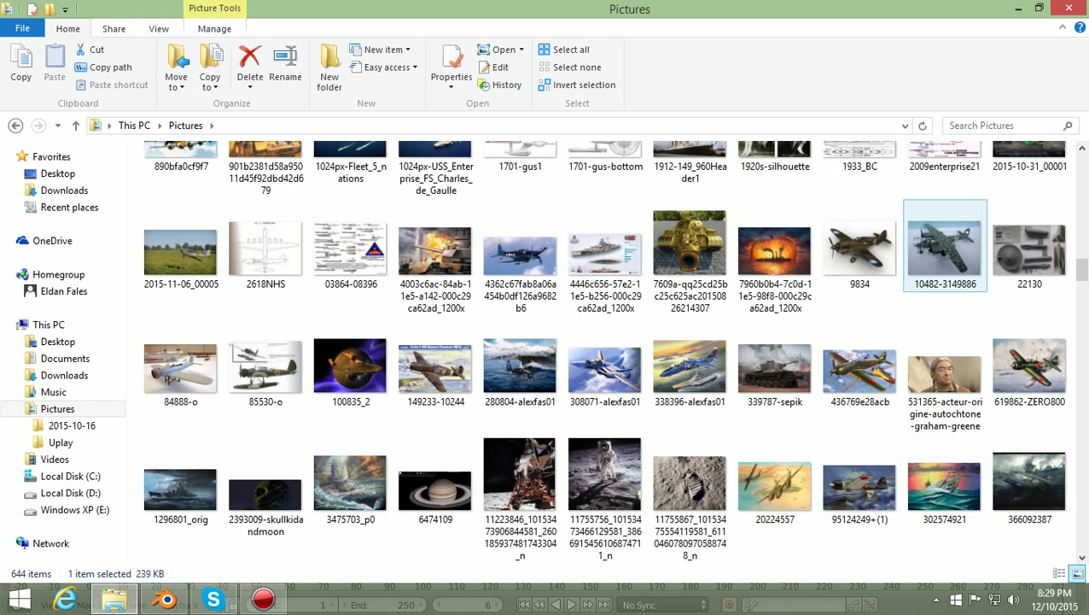
{"action": "key", "text": "Page_Down"}
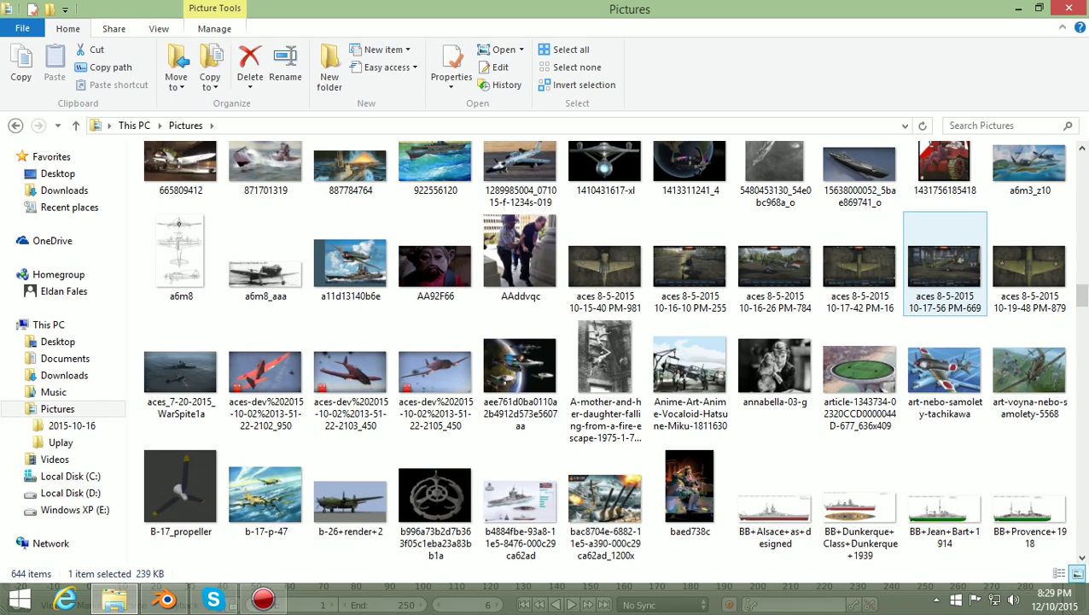
{"action": "key", "text": "Down"}
{"action": "key", "text": "Down"}
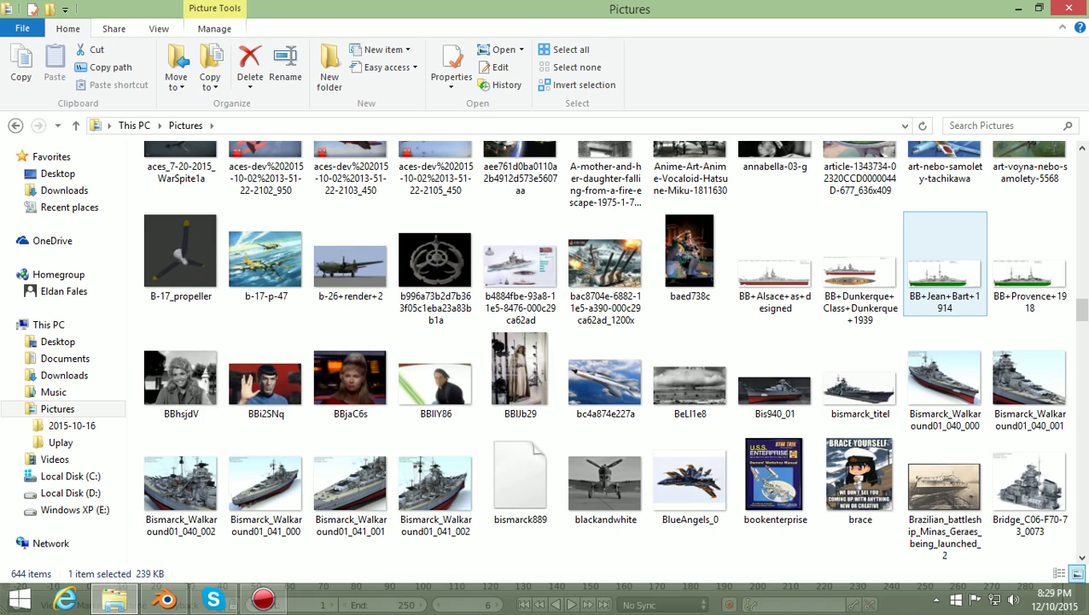
{"action": "double_click", "coordinate": [774, 478]}
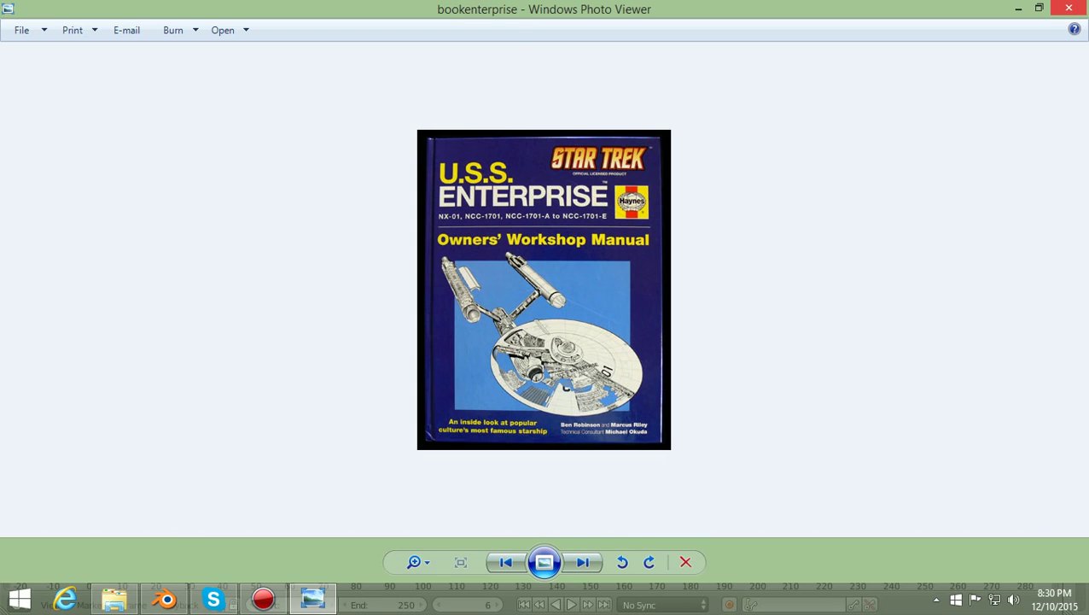
{"action": "left_click", "coordinate": [1068, 9]}
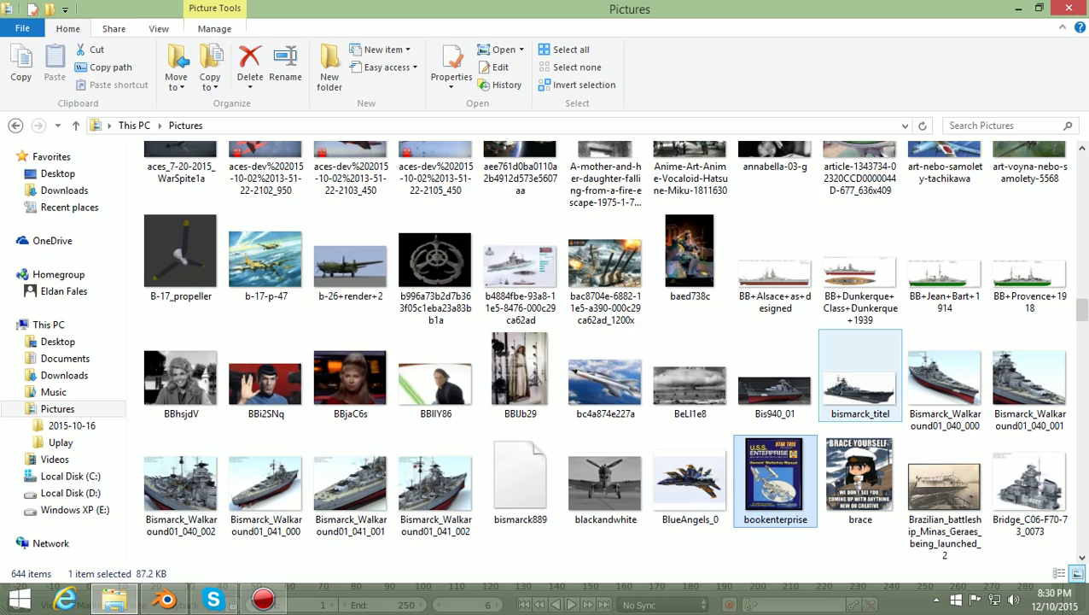
Look further through the Pictures folder for the star%20trek%20dreadnought_205782 image and open it.
{"action": "scroll", "coordinate": [859, 375], "scroll_direction": "down", "scroll_amount": 2}
{"action": "scroll", "coordinate": [860, 375], "scroll_direction": "down", "scroll_amount": 5}
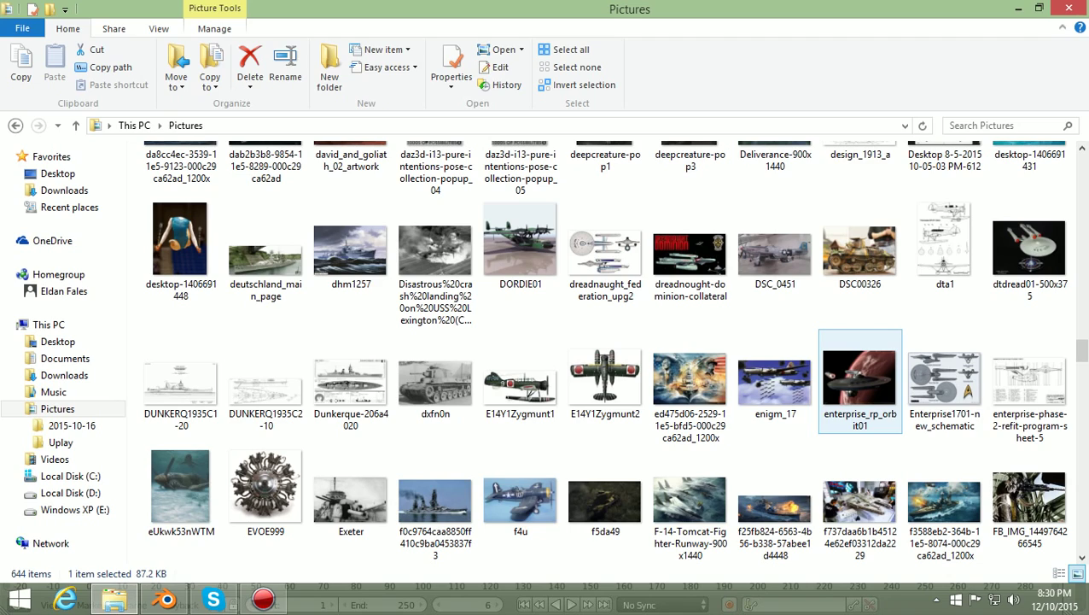
{"action": "scroll", "coordinate": [860, 375], "scroll_direction": "down", "scroll_amount": 2}
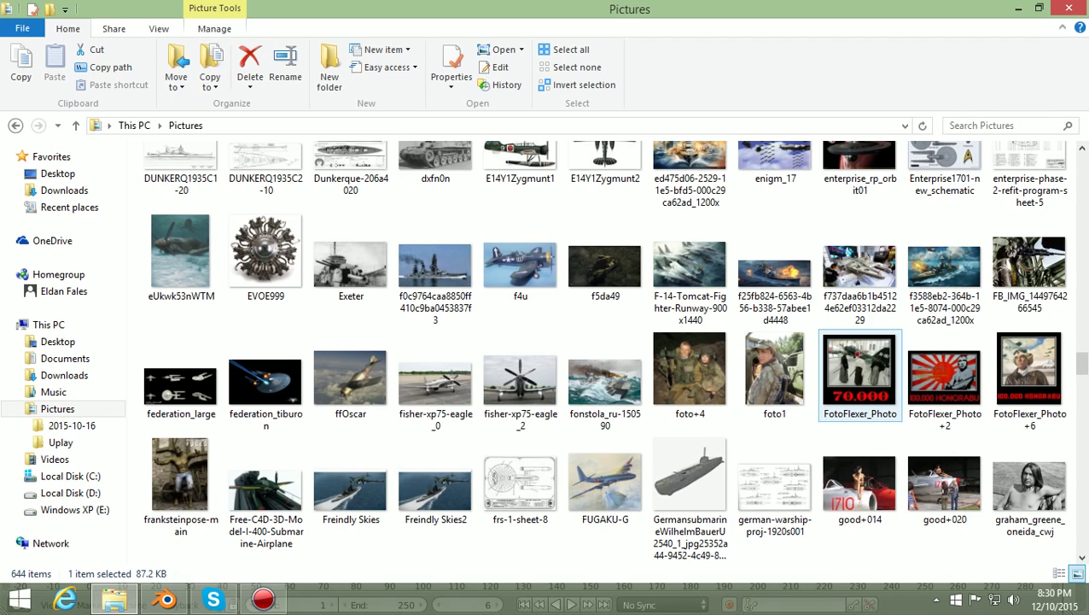
{"action": "scroll", "coordinate": [860, 376], "scroll_direction": "down", "scroll_amount": 4}
{"action": "scroll", "coordinate": [859, 375], "scroll_direction": "down", "scroll_amount": 3}
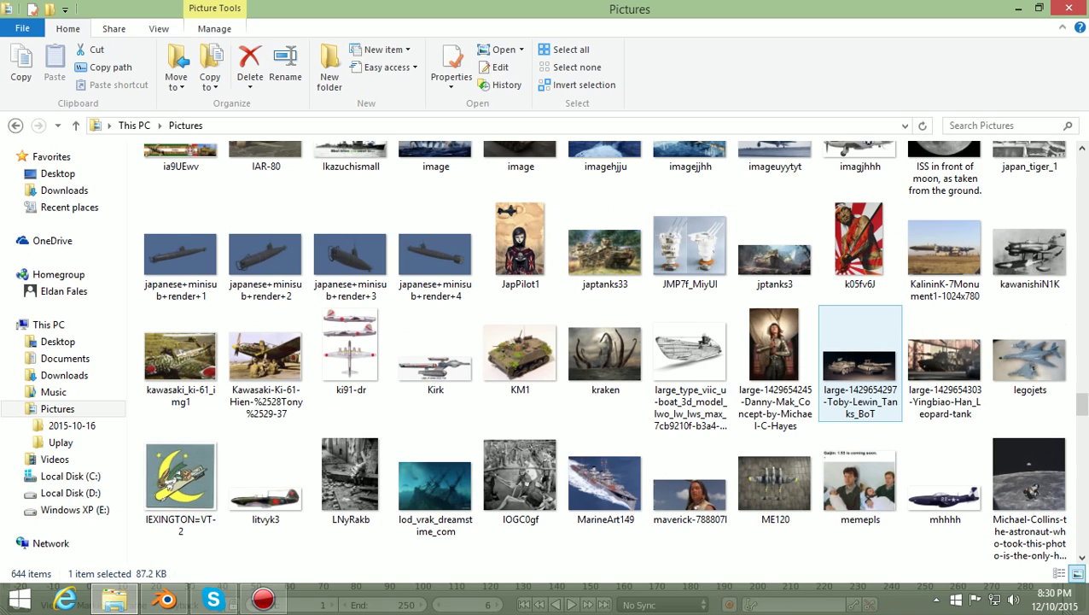
{"action": "scroll", "coordinate": [859, 376], "scroll_direction": "down", "scroll_amount": 4}
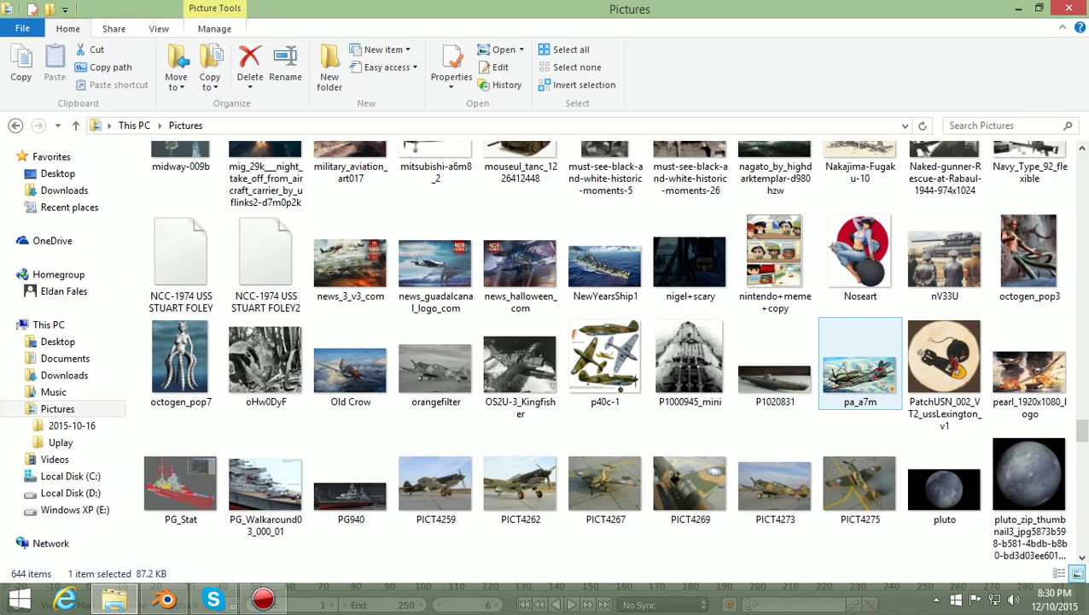
{"action": "scroll", "coordinate": [859, 341], "scroll_direction": "down", "scroll_amount": 5}
{"action": "scroll", "coordinate": [859, 307], "scroll_direction": "down", "scroll_amount": 3}
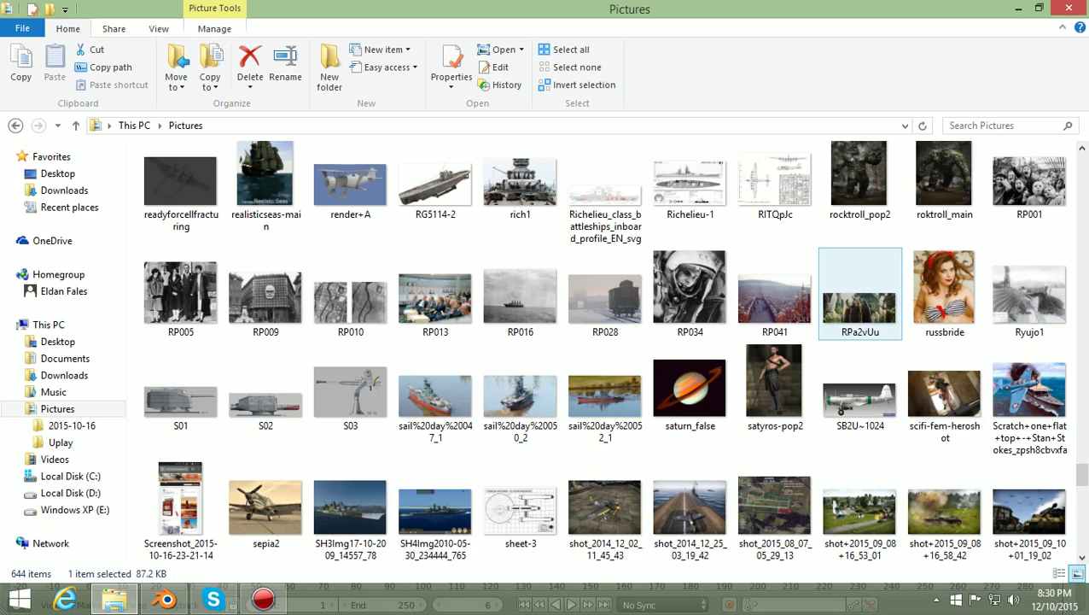
{"action": "scroll", "coordinate": [860, 325], "scroll_direction": "down", "scroll_amount": 3}
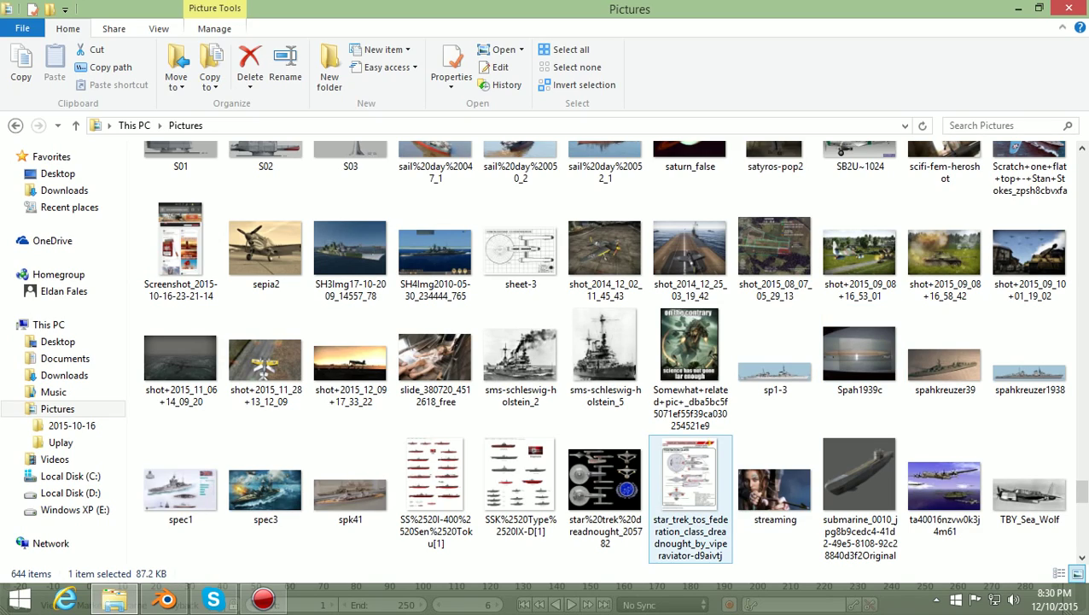
{"action": "double_click", "coordinate": [605, 487]}
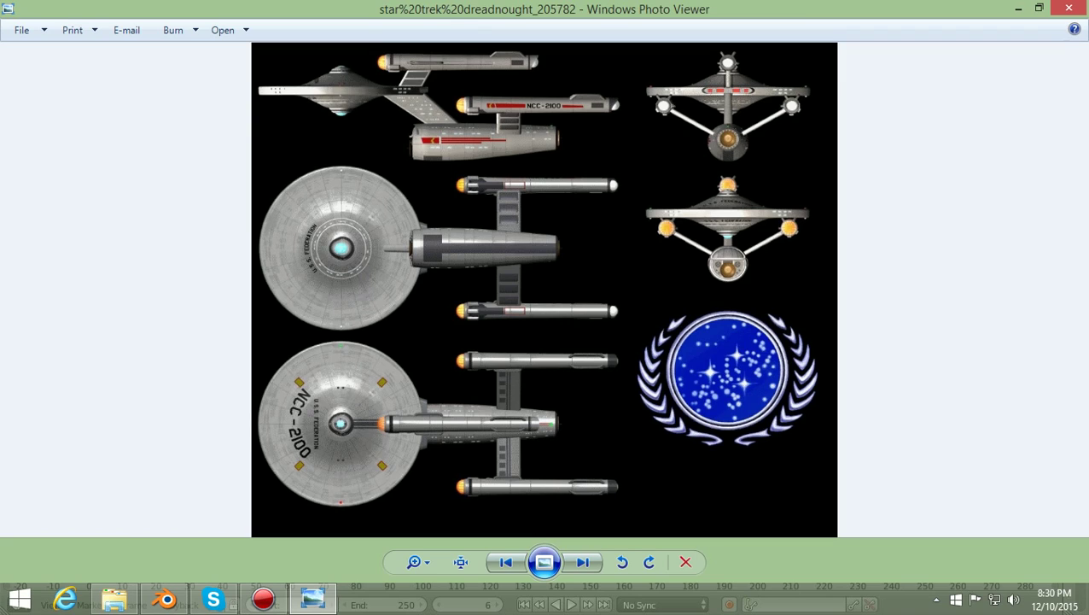
View the following Federation Class dreadnought sheet, go on to the ta40016nzvw0k3j4m61 image, and close the viewer.
{"action": "left_click", "coordinate": [583, 562]}
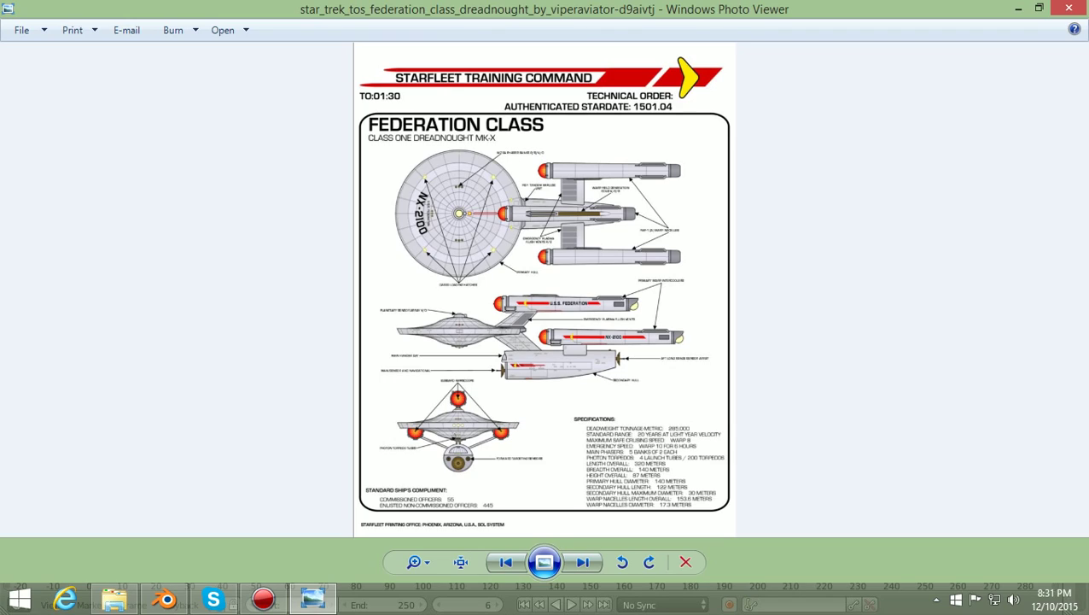
{"action": "left_click", "coordinate": [583, 562]}
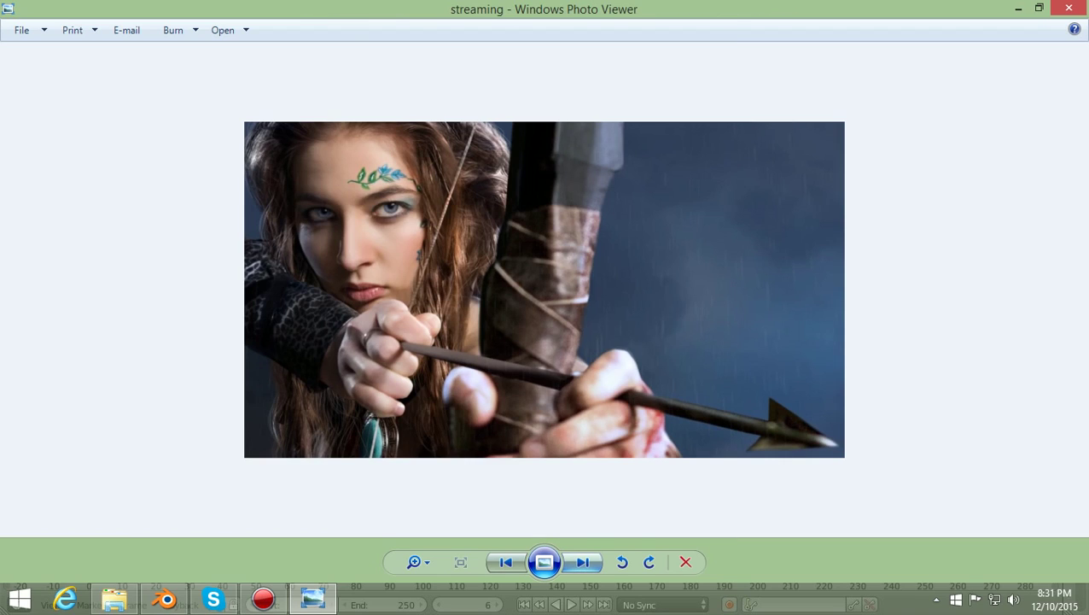
{"action": "left_click", "coordinate": [583, 562]}
{"action": "left_click", "coordinate": [583, 562]}
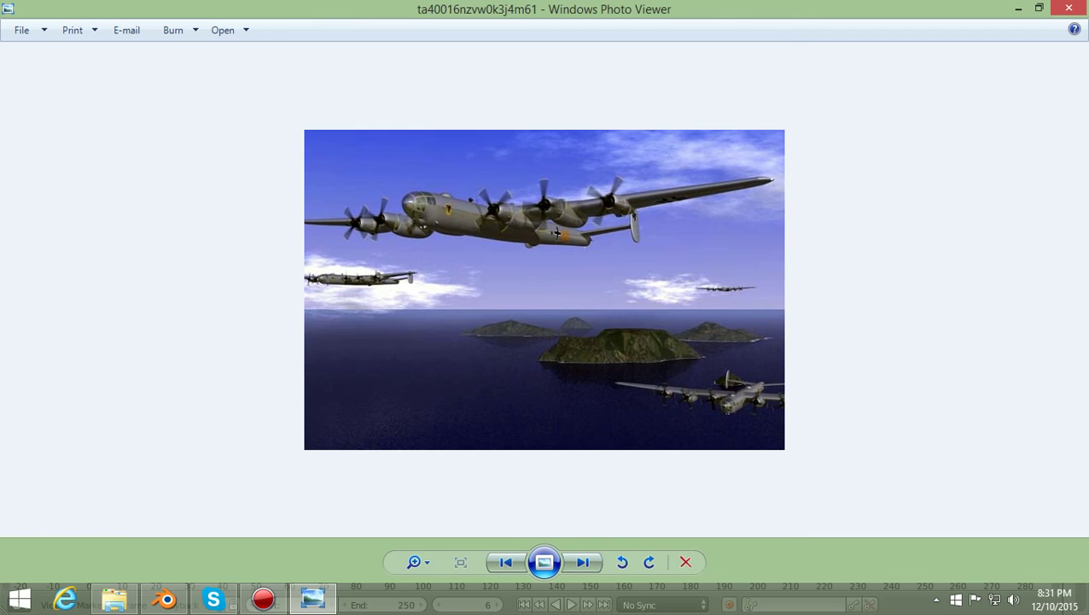
{"action": "left_click", "coordinate": [1067, 7]}
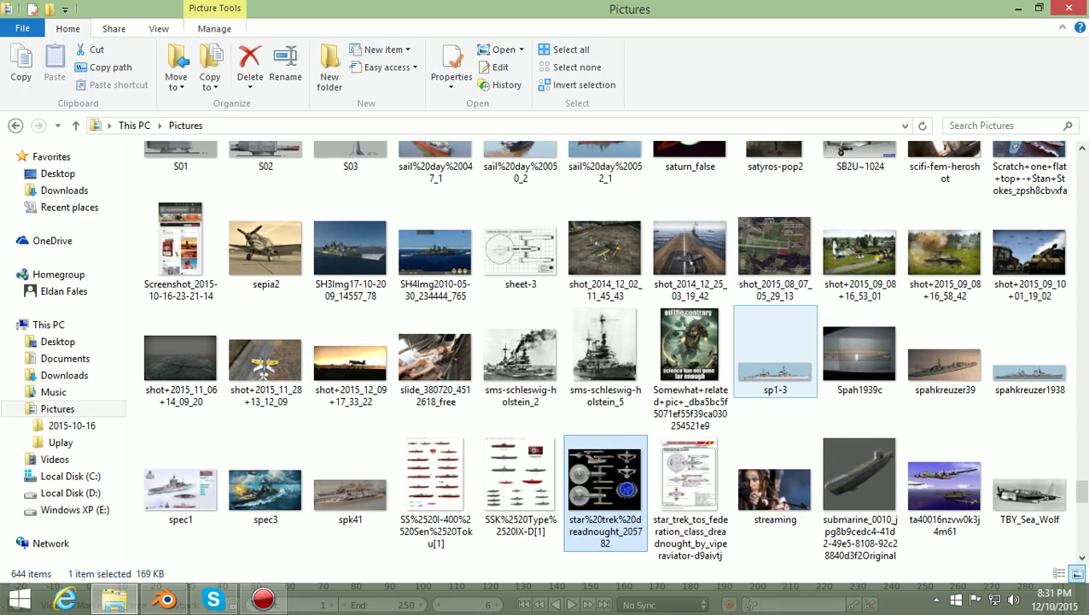
Find the Trek-Dreadnought side-view image further down the Pictures folder and open it.
{"action": "scroll", "coordinate": [790, 389], "scroll_direction": "down", "scroll_amount": 2}
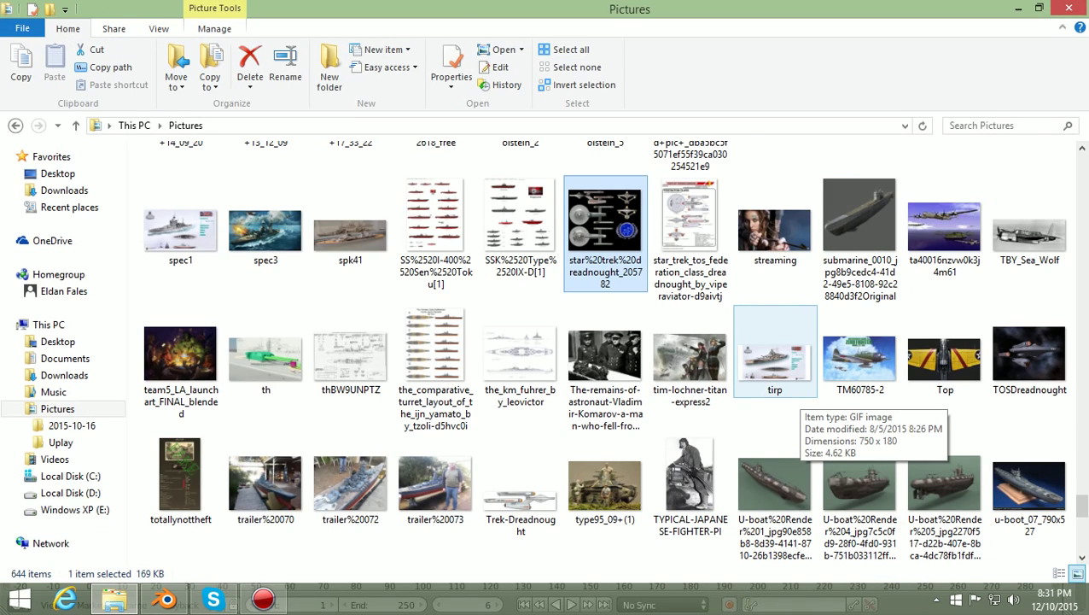
{"action": "double_click", "coordinate": [519, 495]}
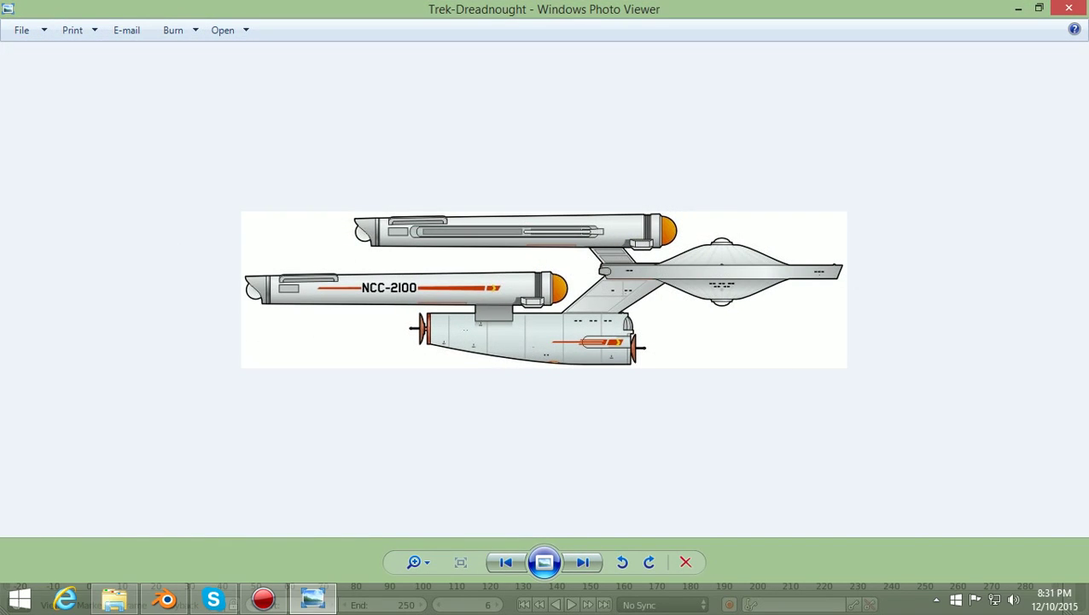
View the type95_09+(1) tank image after Trek-Dreadnought, go back to the dreadnought side view, and close the viewer.
{"action": "key", "text": "Right"}
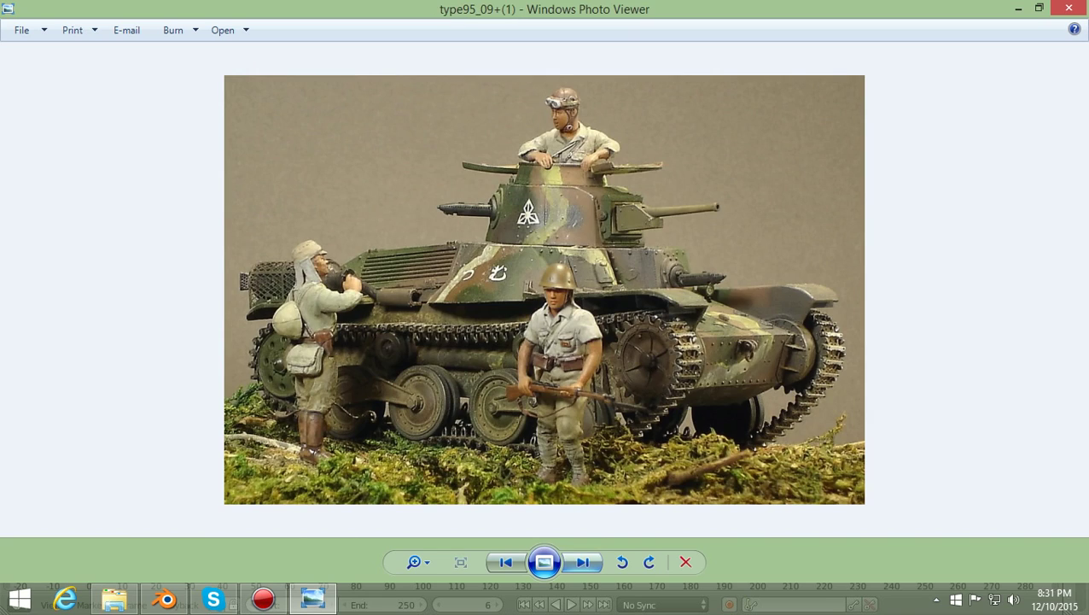
{"action": "key", "text": "Left"}
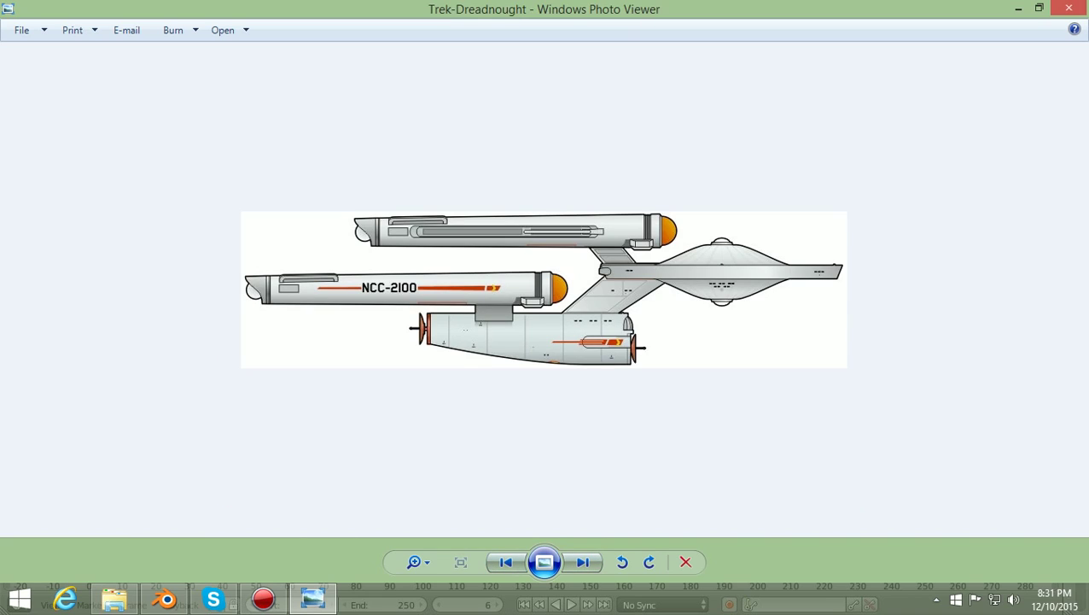
{"action": "key", "text": "Escape"}
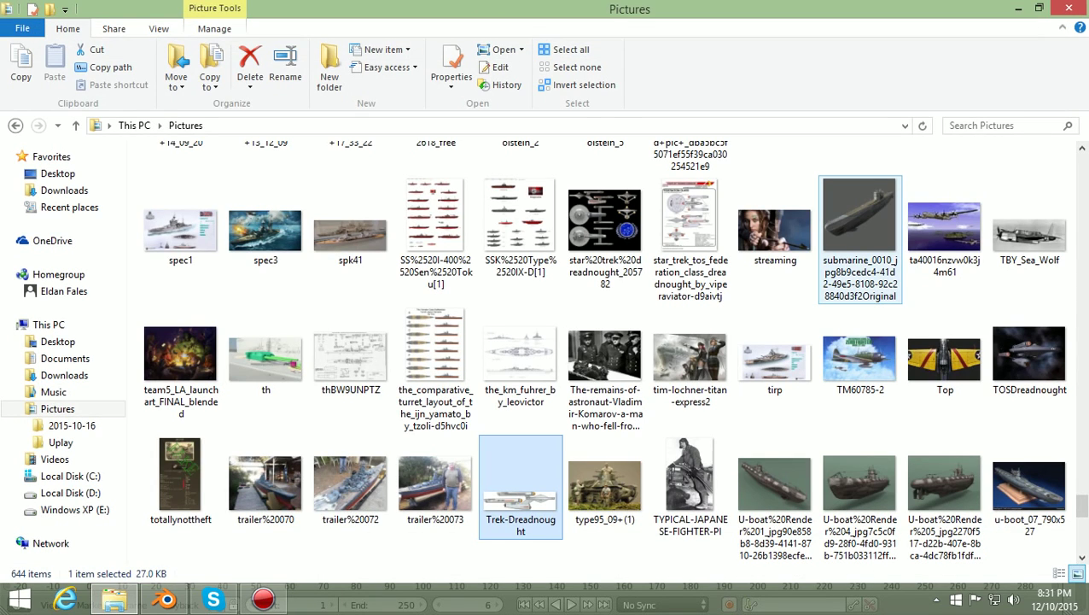
Open uss-federation-class-dreadnought-sheet-5 from further down the Pictures folder and go back through the blueprint sheets to sheet-1.
{"action": "scroll", "coordinate": [862, 248], "scroll_direction": "down", "scroll_amount": 5}
{"action": "scroll", "coordinate": [860, 256], "scroll_direction": "down", "scroll_amount": 2}
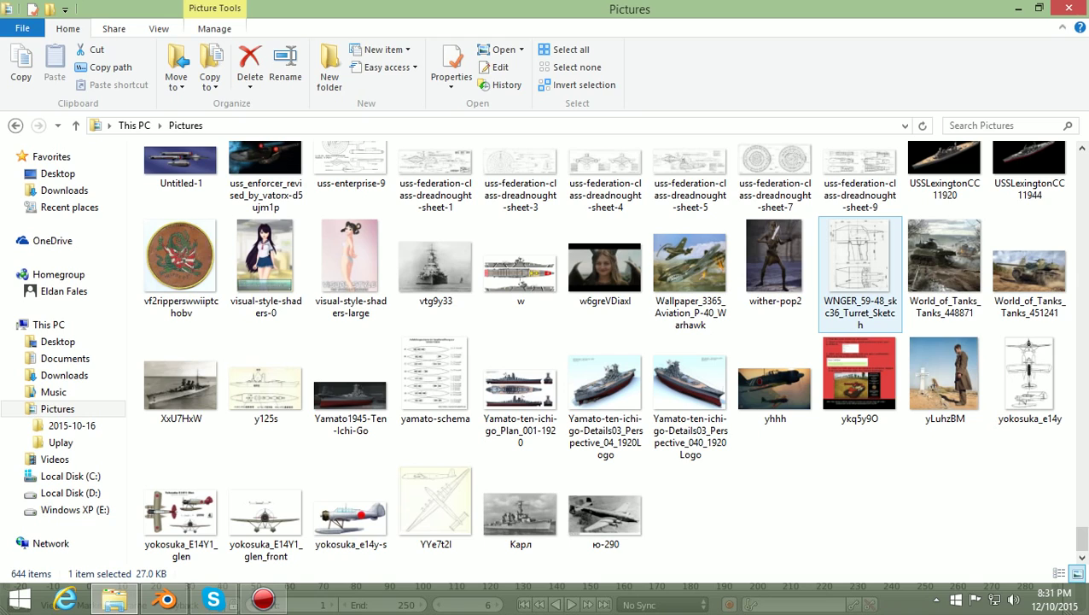
{"action": "double_click", "coordinate": [688, 166]}
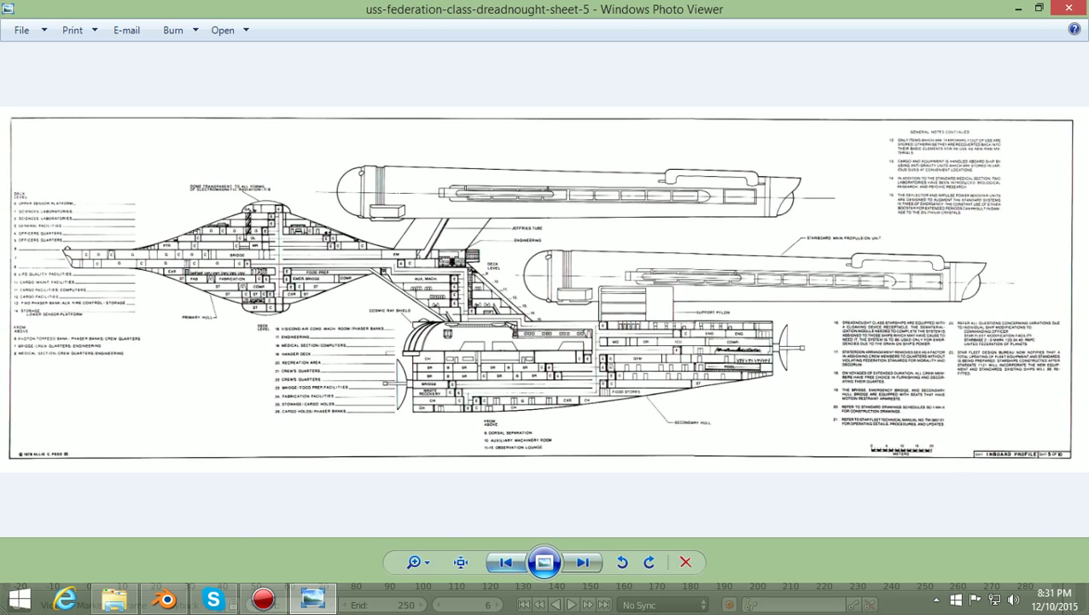
{"action": "key", "text": "Left"}
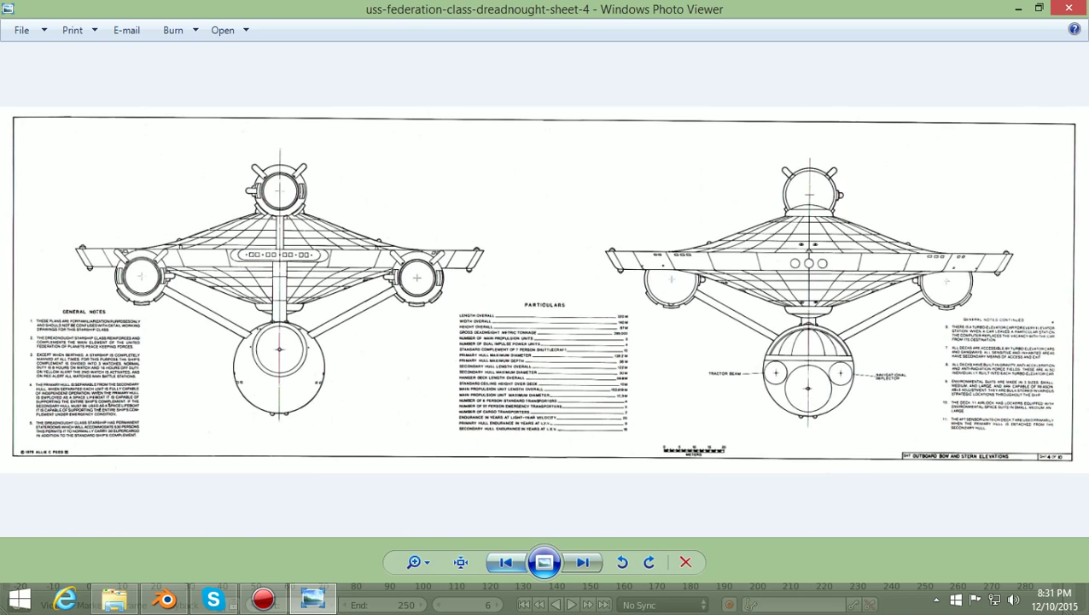
{"action": "key", "text": "Left"}
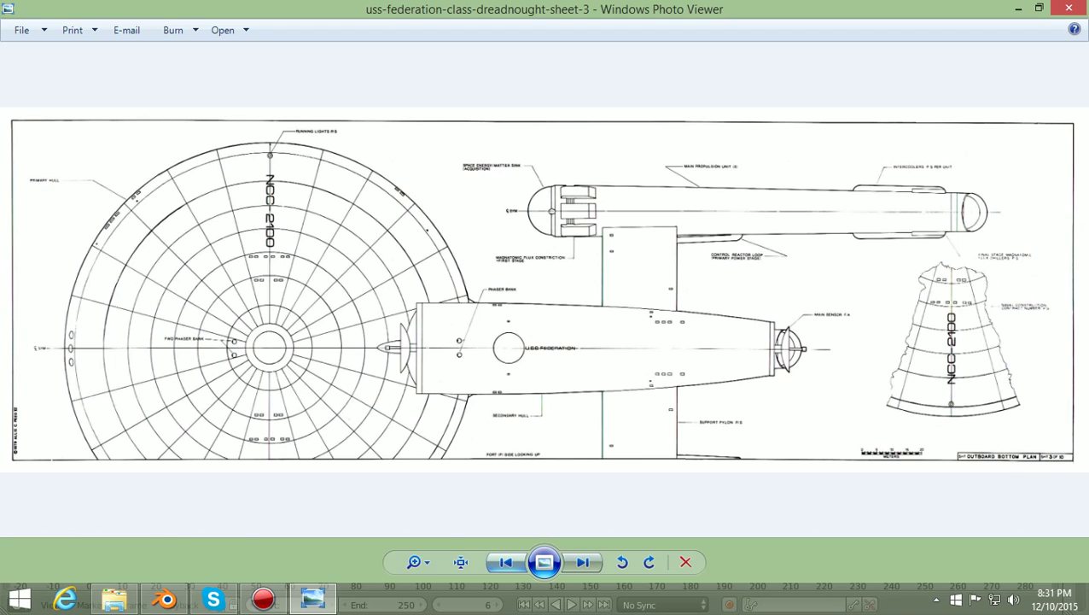
{"action": "key", "text": "Left"}
{"action": "key", "text": "Left"}
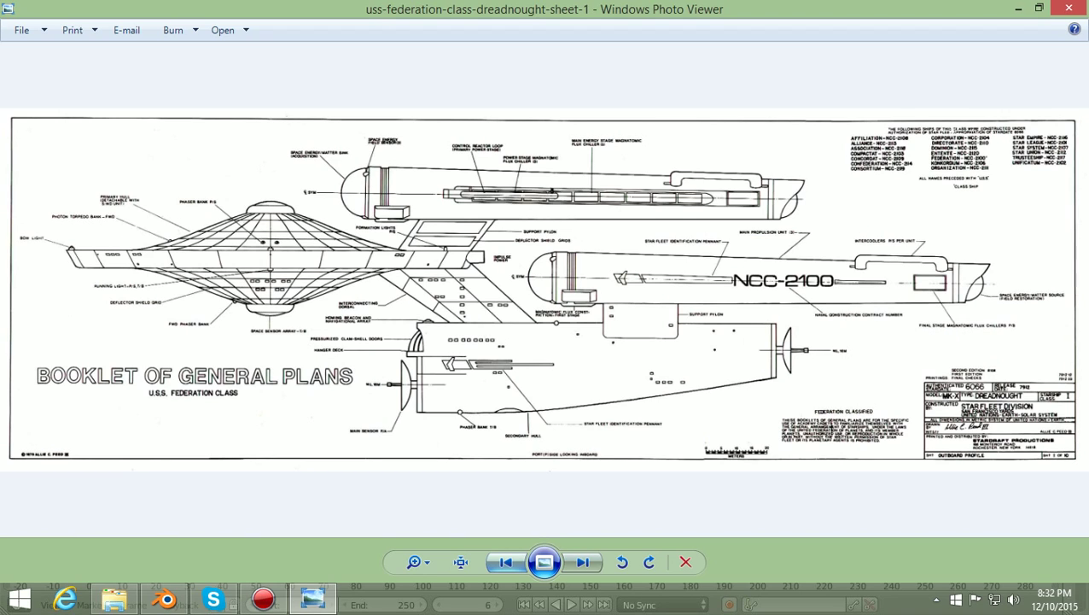
Compare the dreadnought sheet-1 profile with the preceding uss-enterprise-9 blueprint, finishing on sheet-1.
{"action": "key", "text": "Left"}
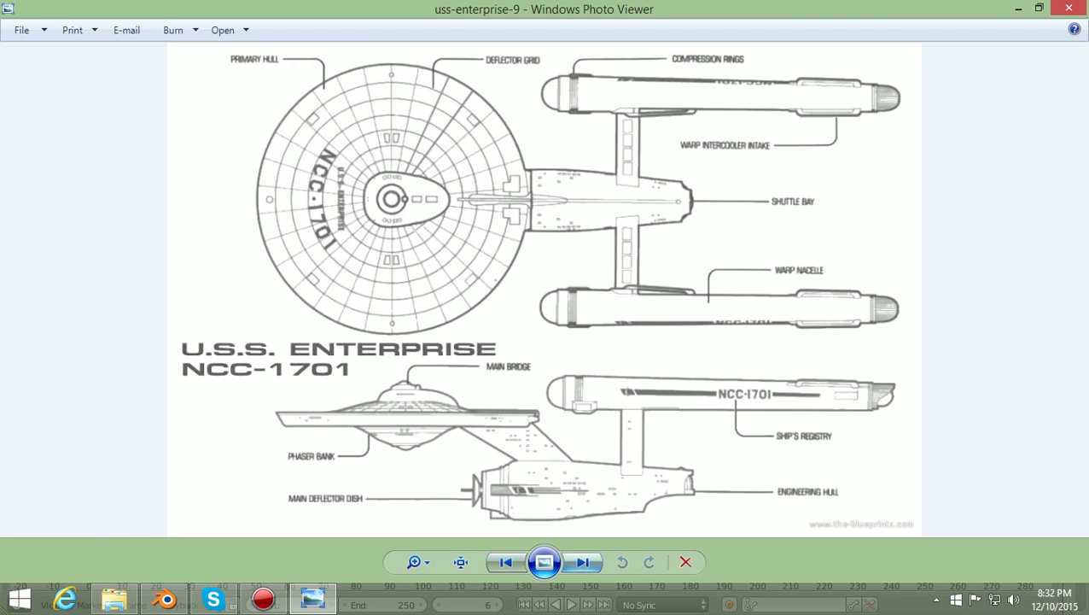
{"action": "key", "text": "Right"}
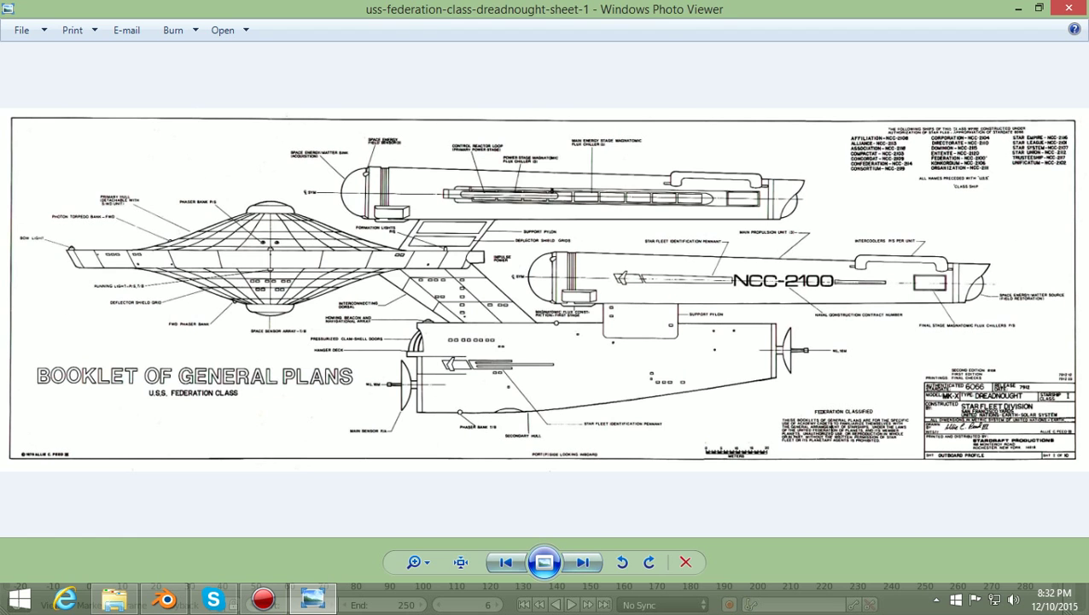
{"action": "key", "text": "Left"}
{"action": "key", "text": "Right"}
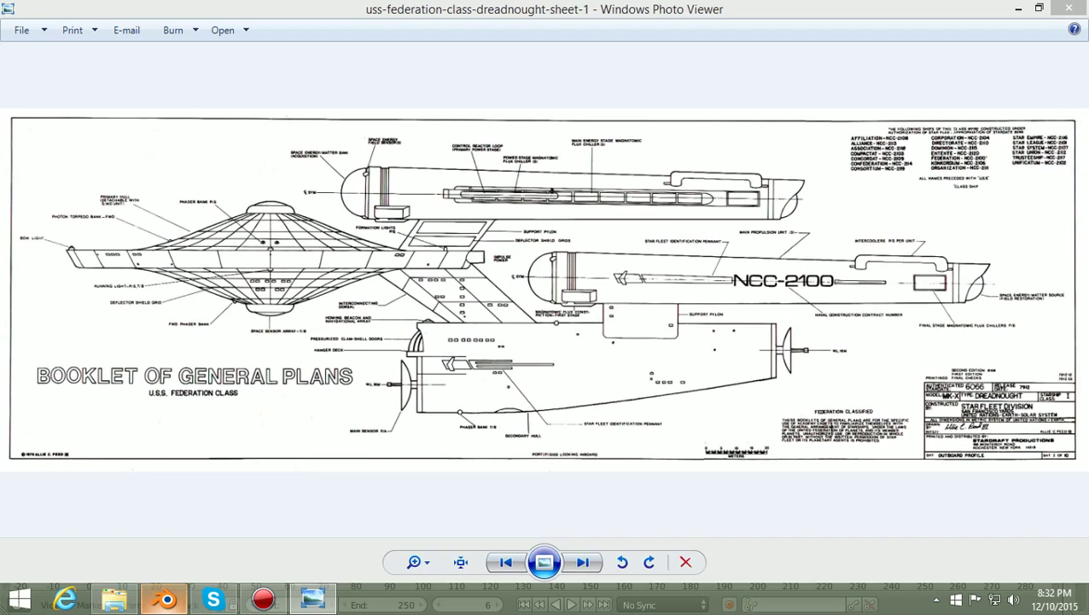
Switch to Blender and examine the engineering hull mesh against the Enterprise side-view reference image.
{"action": "left_click", "coordinate": [166, 599]}
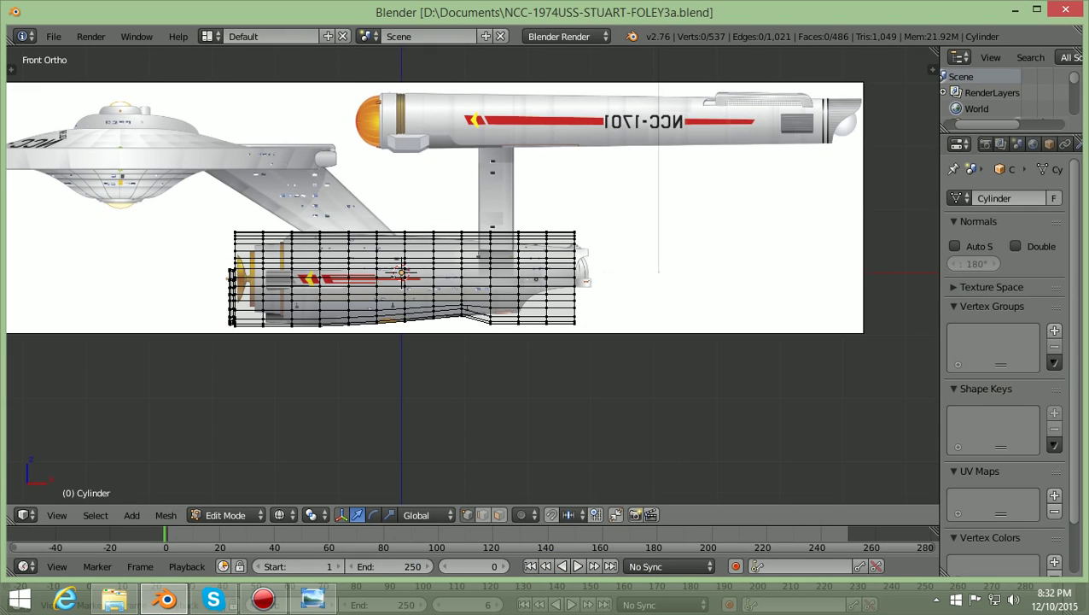
{"action": "scroll", "coordinate": [397, 270], "scroll_direction": "up", "scroll_amount": 3}
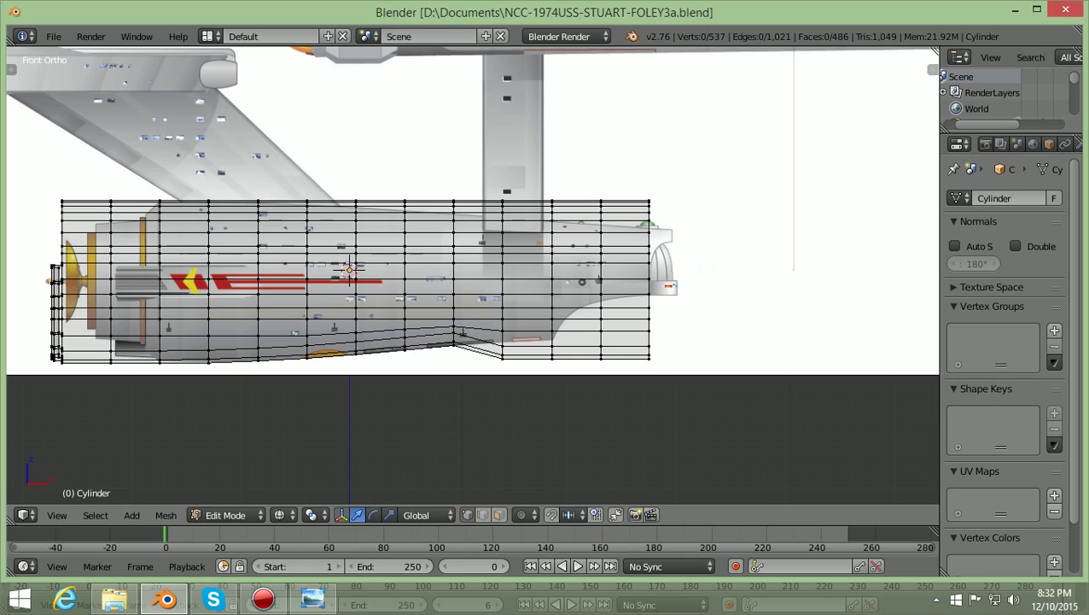
{"action": "scroll", "coordinate": [472, 274], "scroll_direction": "down", "scroll_amount": 5, "text": "ctrl"}
{"action": "scroll", "coordinate": [472, 274], "scroll_direction": "up", "scroll_amount": 4, "text": "ctrl"}
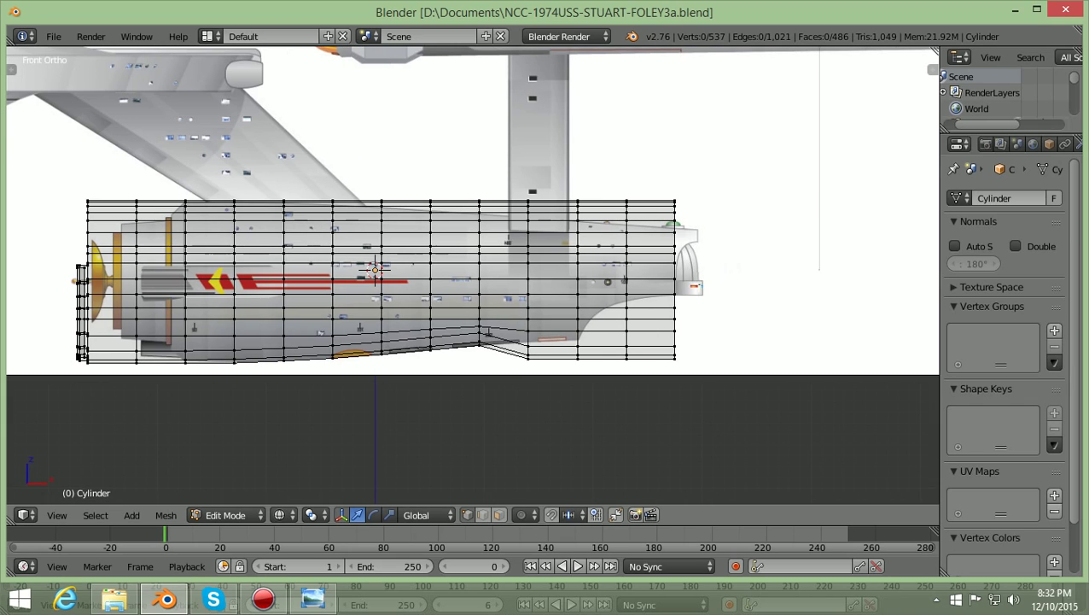
{"action": "scroll", "coordinate": [472, 275], "scroll_direction": "up", "scroll_amount": 3}
{"action": "scroll", "coordinate": [472, 274], "scroll_direction": "down", "scroll_amount": 3, "text": "shift"}
{"action": "scroll", "coordinate": [472, 274], "scroll_direction": "up", "scroll_amount": 2}
{"action": "scroll", "coordinate": [472, 274], "scroll_direction": "down", "scroll_amount": 4}
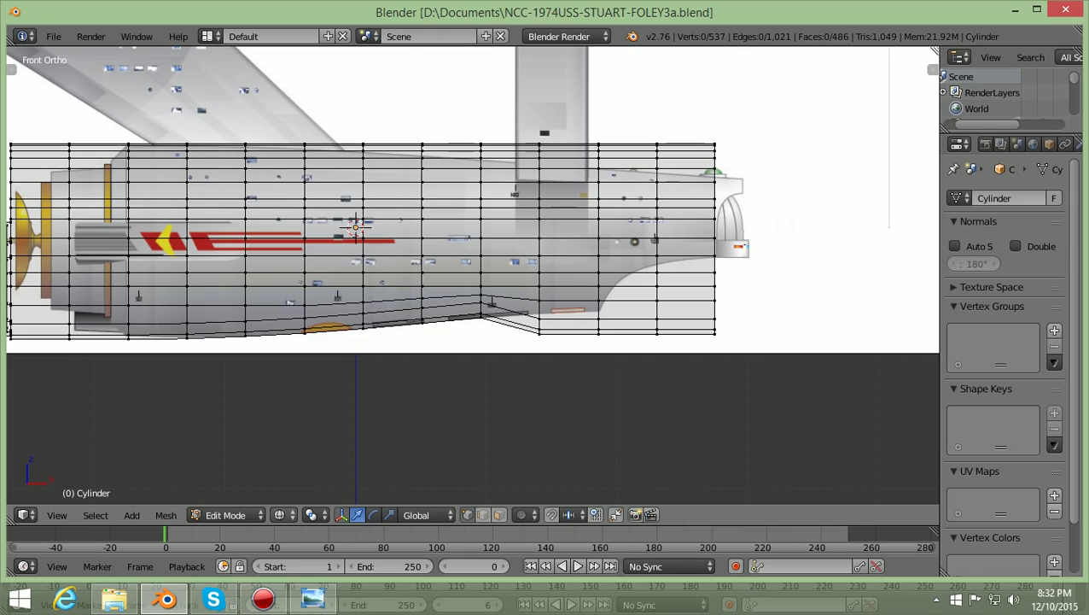
Display the hull cylinder in solid shading, change to Object Mode, and select the side-view reference image empty.
{"action": "left_click", "coordinate": [225, 515]}
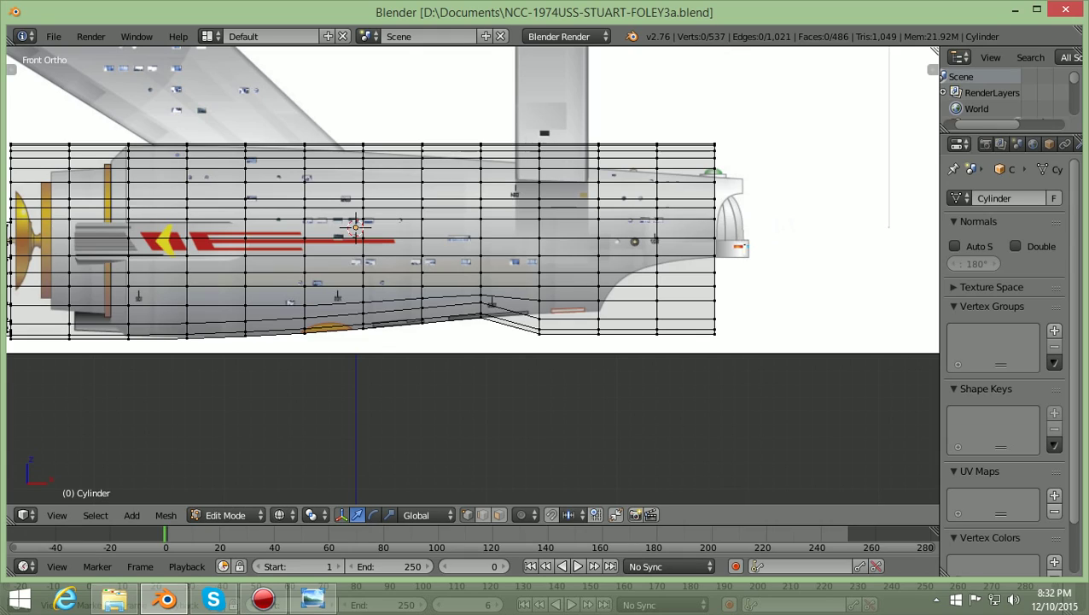
{"action": "key", "text": "z"}
{"action": "left_click", "coordinate": [225, 515]}
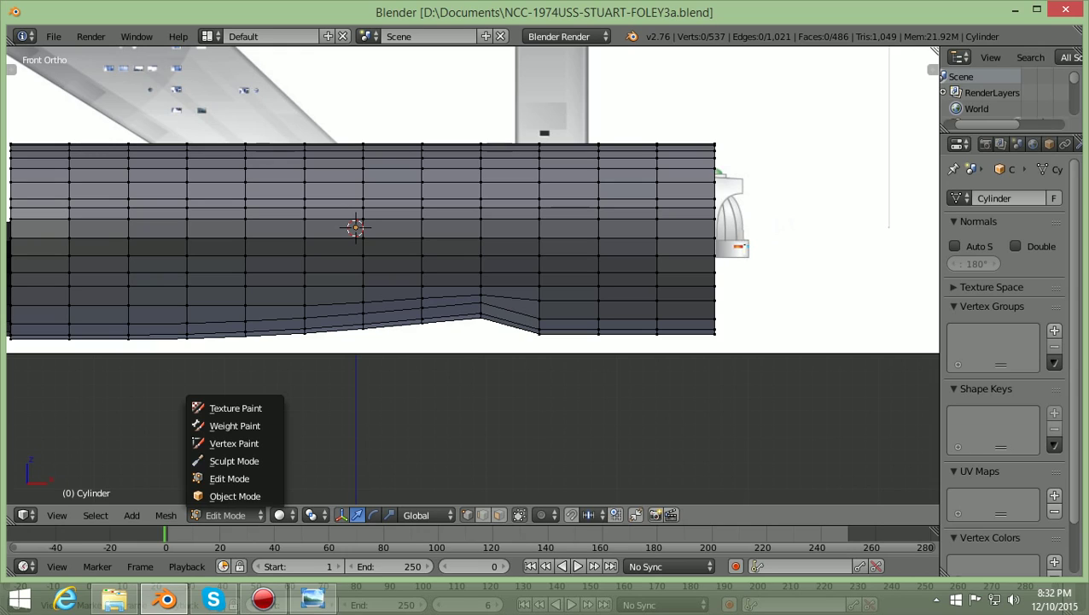
{"action": "left_click", "coordinate": [224, 494]}
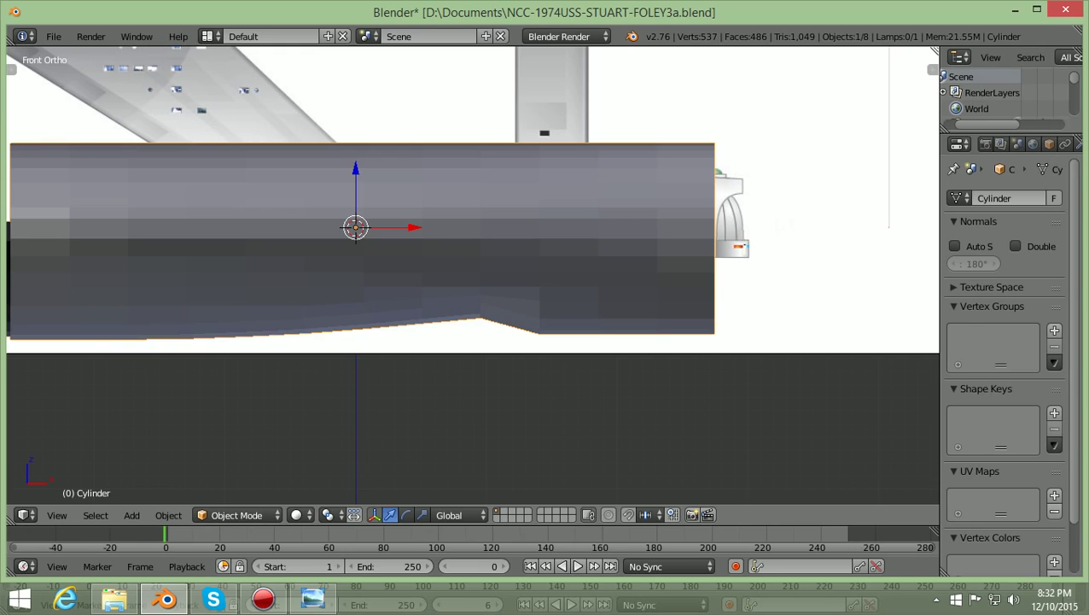
{"action": "right_click", "coordinate": [356, 227]}
{"action": "scroll", "coordinate": [473, 275], "scroll_direction": "up", "scroll_amount": 8, "text": "shift"}
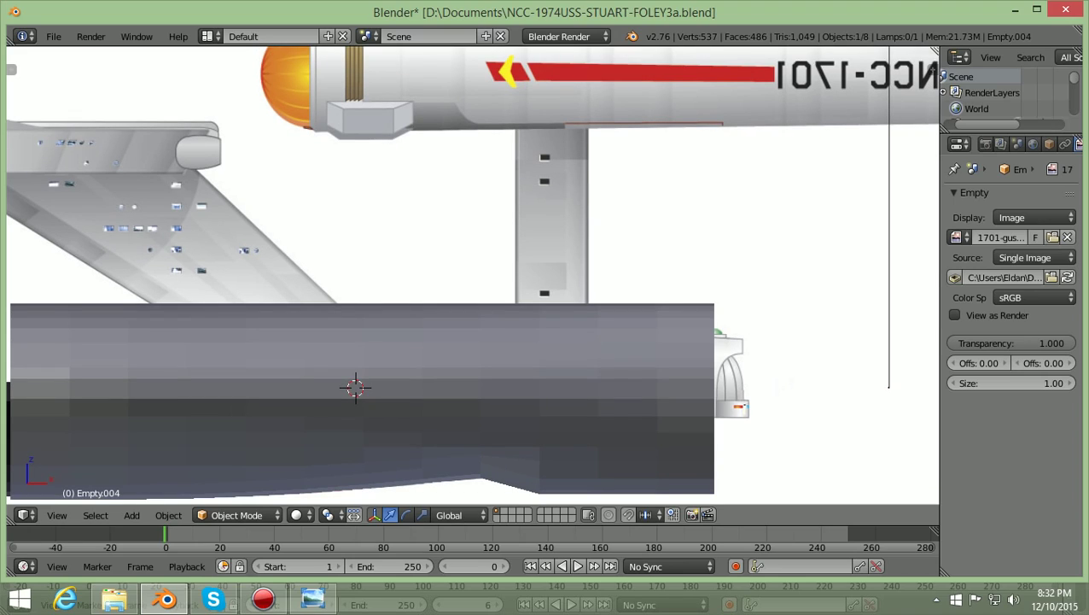
{"action": "key", "text": "g"}
{"action": "key", "text": "x"}
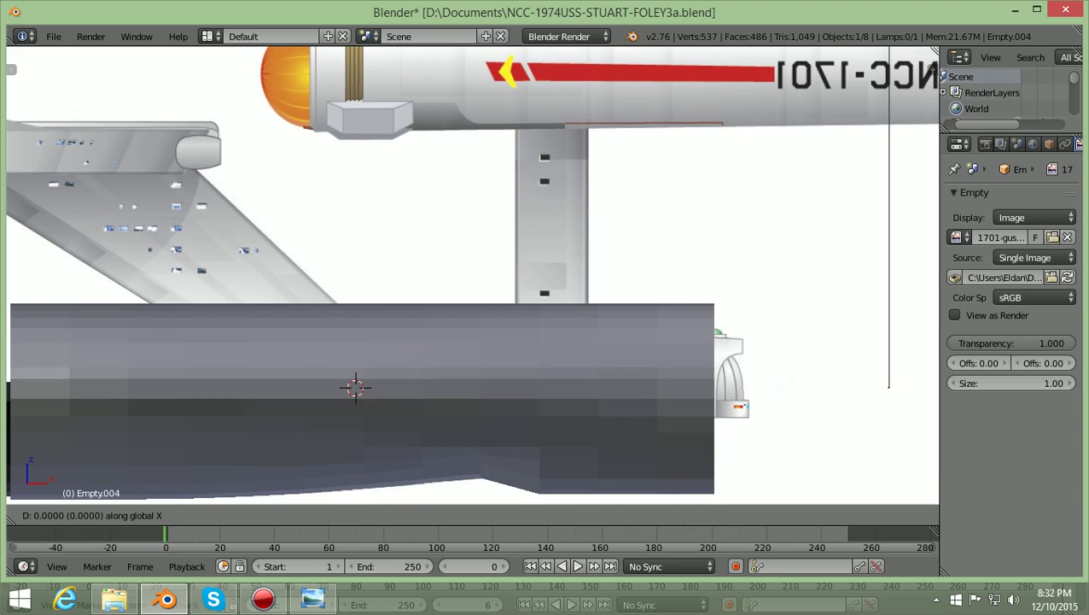
{"action": "key", "text": "Escape"}
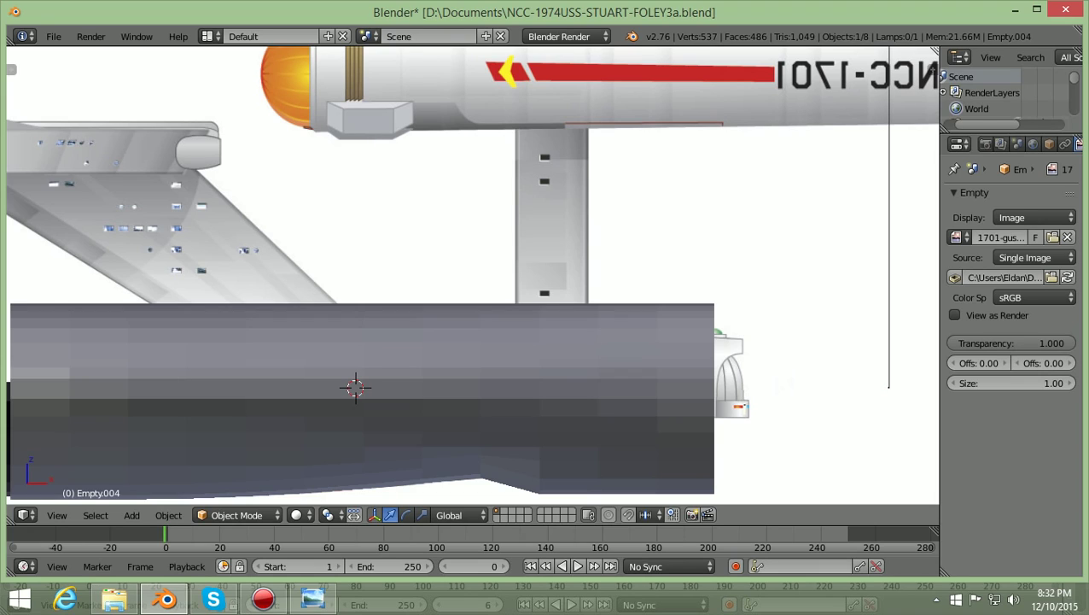
Move the side-view reference image up about 0.2572 along the global Z axis.
{"action": "key", "text": "g"}
{"action": "key", "text": "z"}
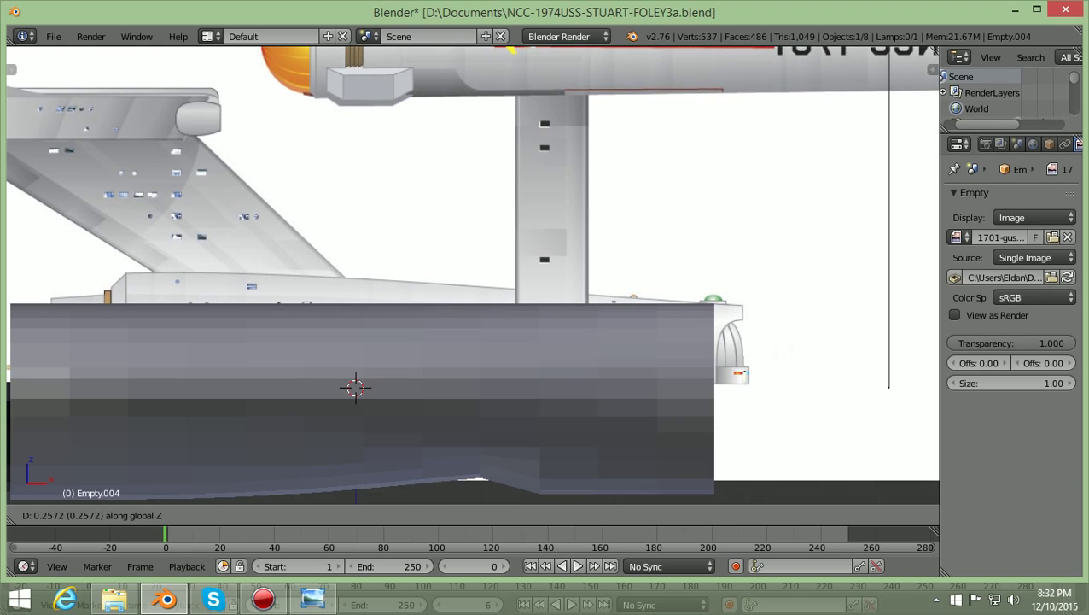
{"action": "key", "text": "Return"}
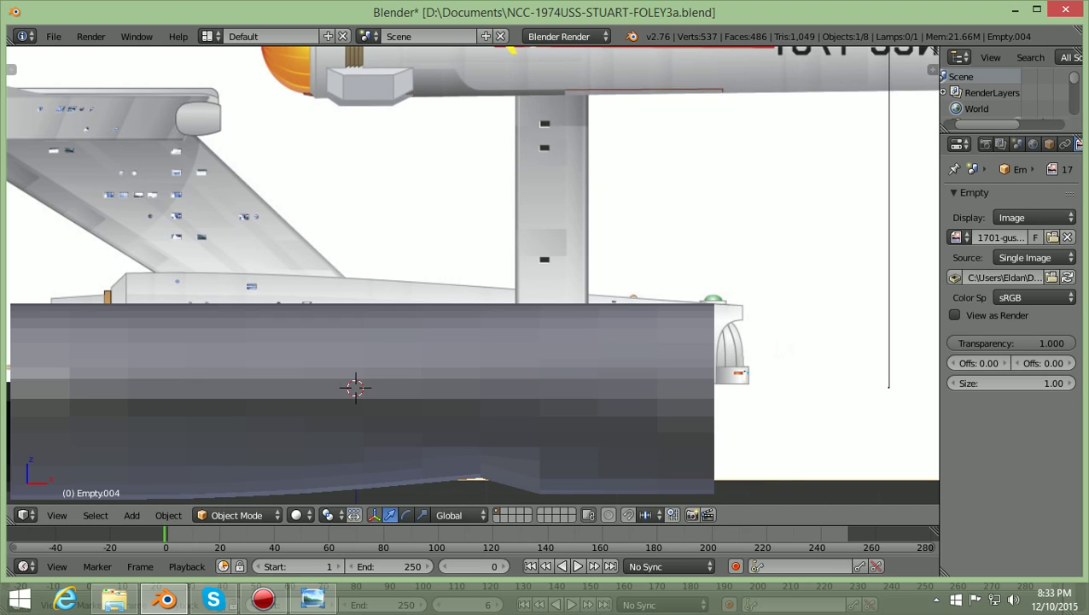
Select the hull cylinder again and put it in Edit Mode with wireframe shading over the reference image.
{"action": "right_click", "coordinate": [355, 386]}
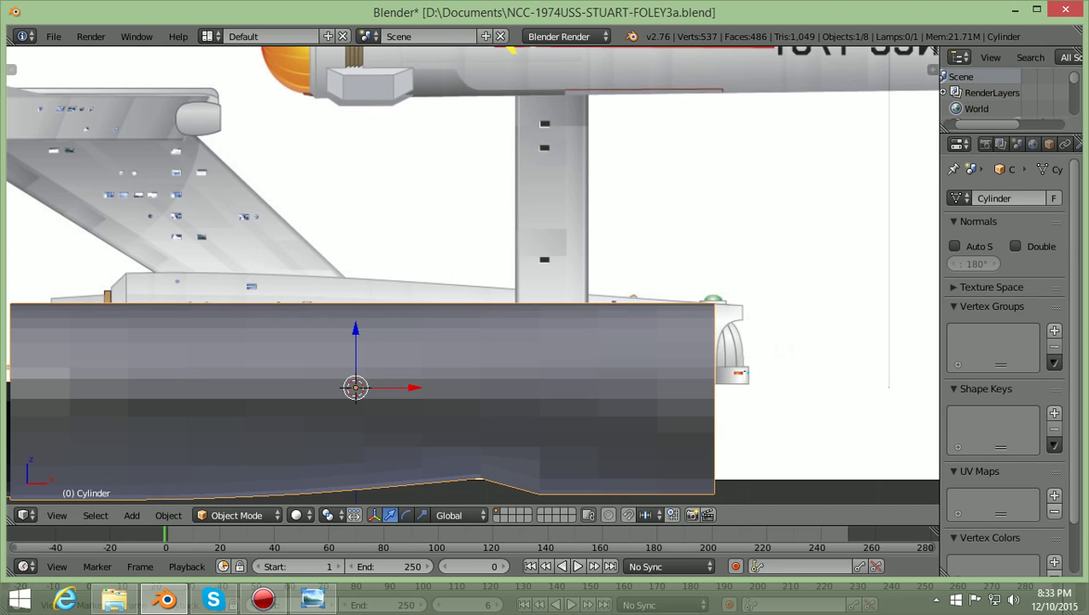
{"action": "left_click", "coordinate": [236, 515]}
{"action": "left_click", "coordinate": [238, 476]}
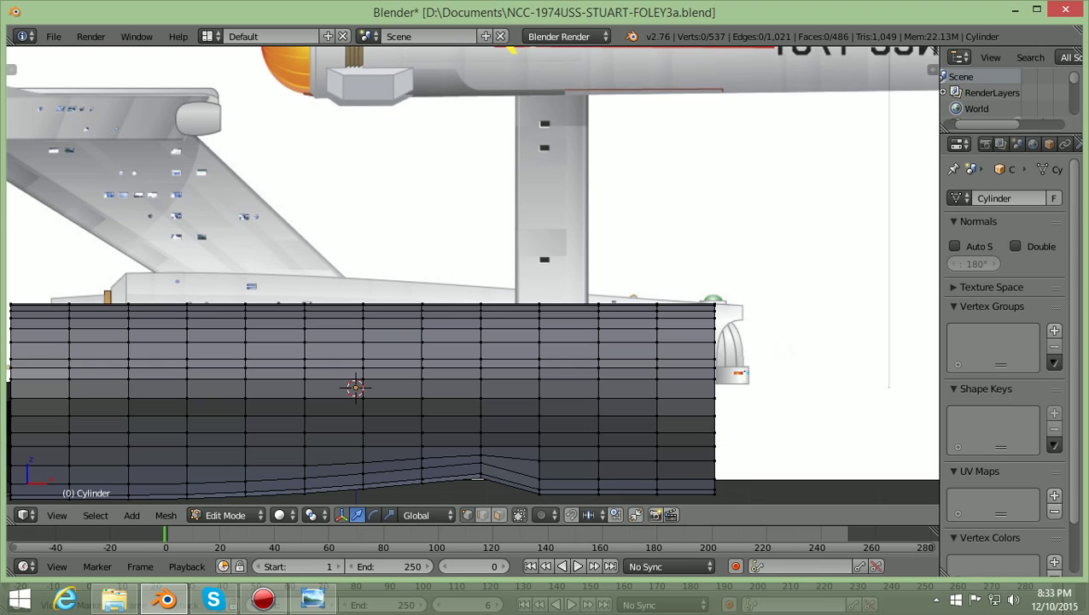
{"action": "key", "text": "z"}
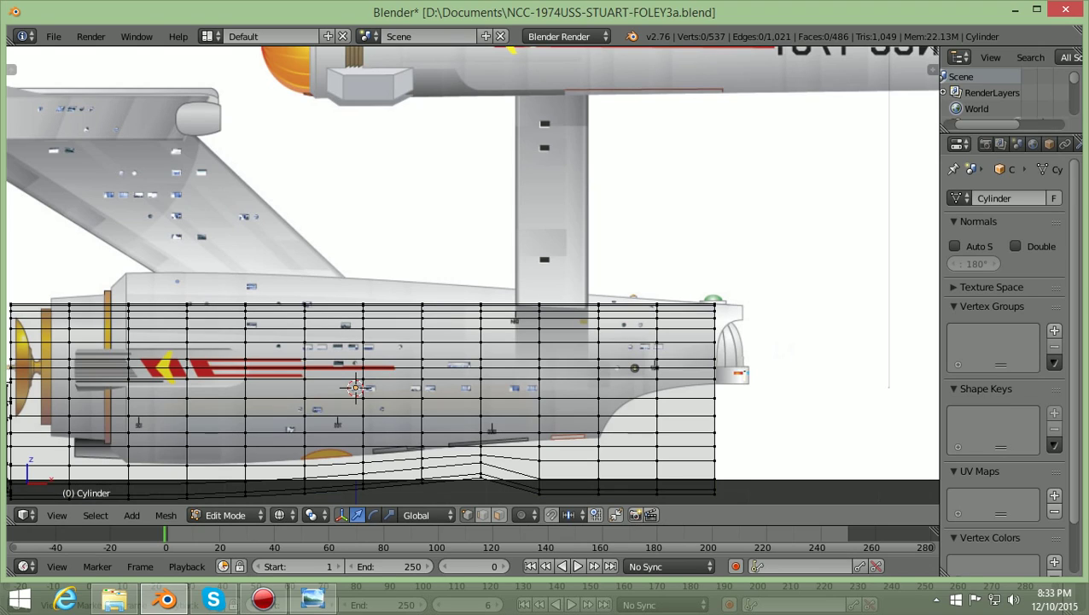
{"action": "middle_click_drag", "start_coordinate": [355, 387], "coordinate": [332, 293], "text": "shift"}
{"action": "scroll", "coordinate": [360, 307], "scroll_direction": "up", "scroll_amount": 1}
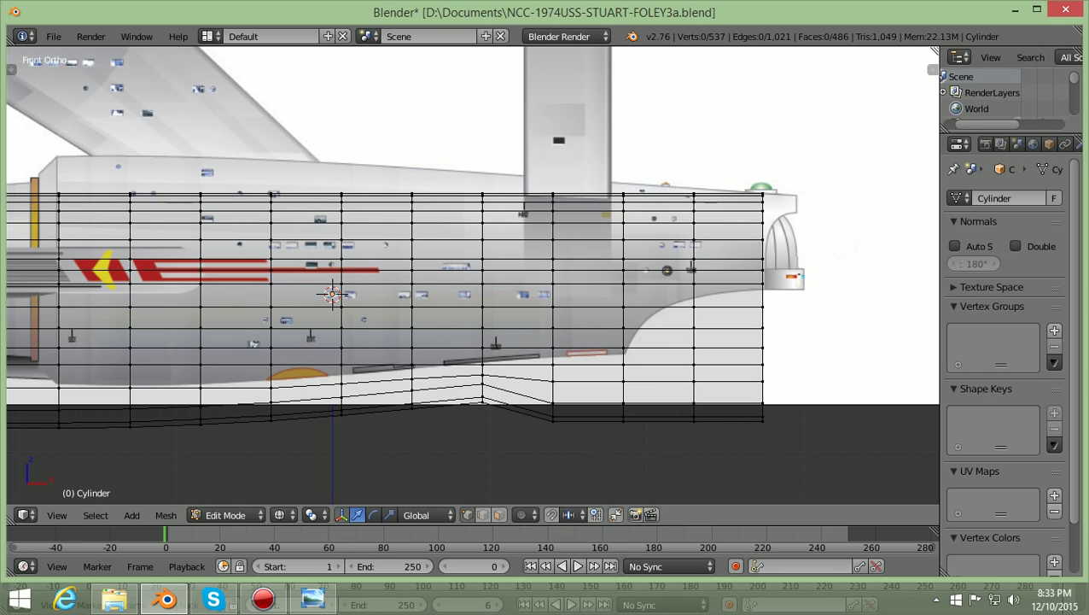
{"action": "scroll", "coordinate": [477, 478], "scroll_direction": "up", "scroll_amount": 2}
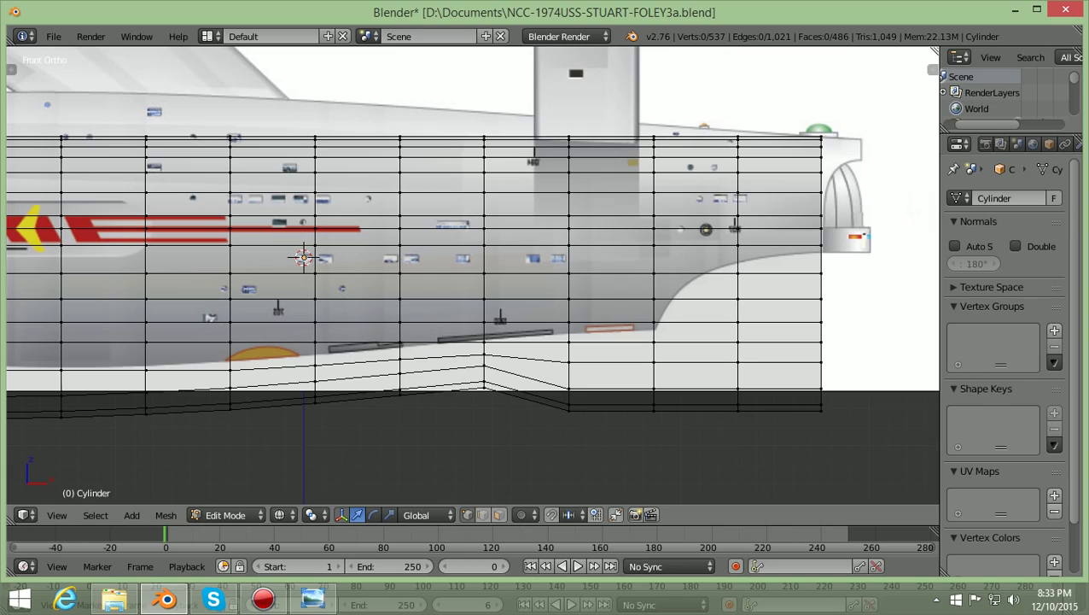
{"action": "key", "text": "b"}
{"action": "left_click_drag", "start_coordinate": [551, 443], "coordinate": [582, 354]}
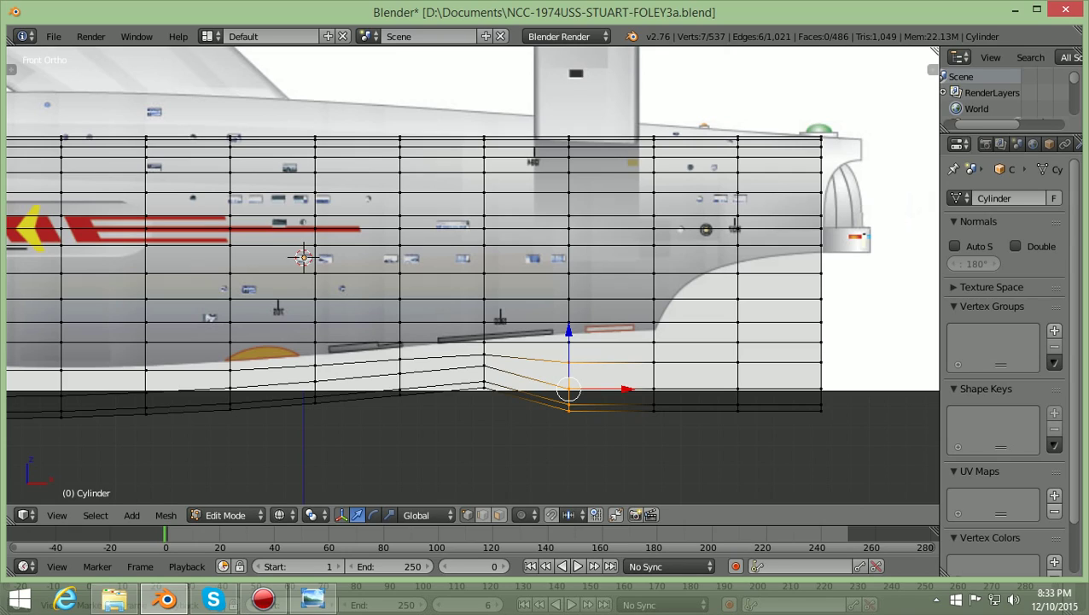
{"action": "key", "text": "a"}
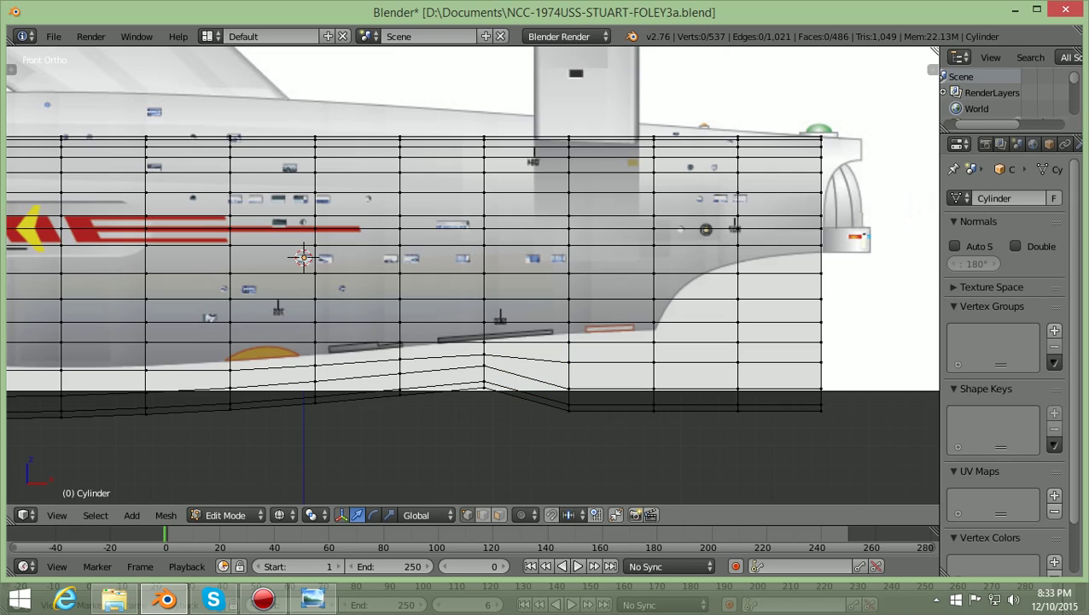
Box-select the lowest vertices of the hull's four aft columns, raise them about 0.1233 along global Z, and deselect them.
{"action": "key", "text": "b"}
{"action": "left_click_drag", "start_coordinate": [522, 445], "coordinate": [856, 374]}
{"action": "key", "text": "g"}
{"action": "key", "text": "z"}
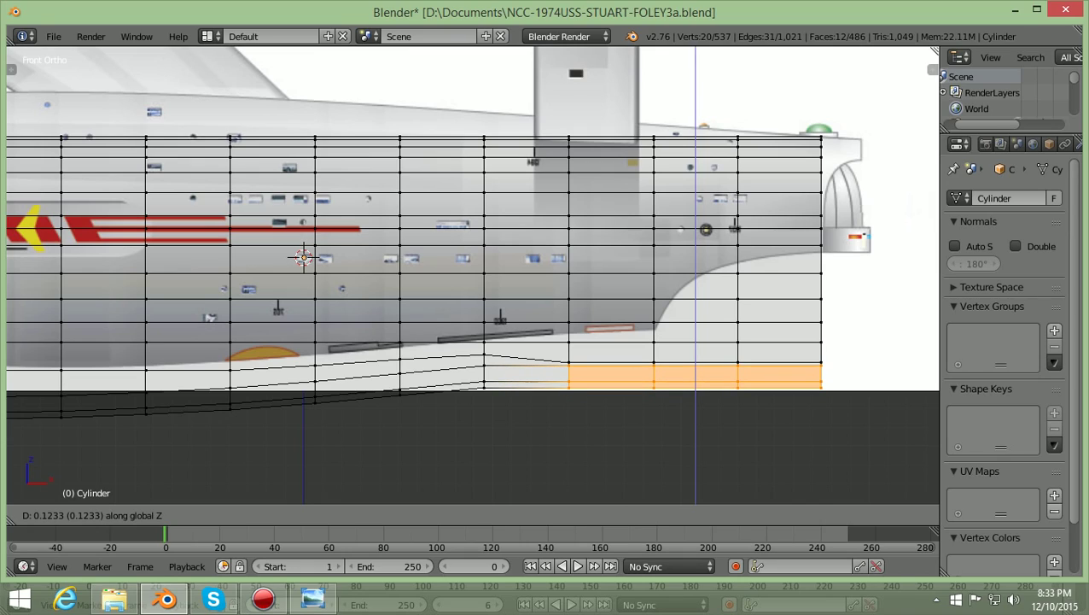
{"action": "key", "text": "Return"}
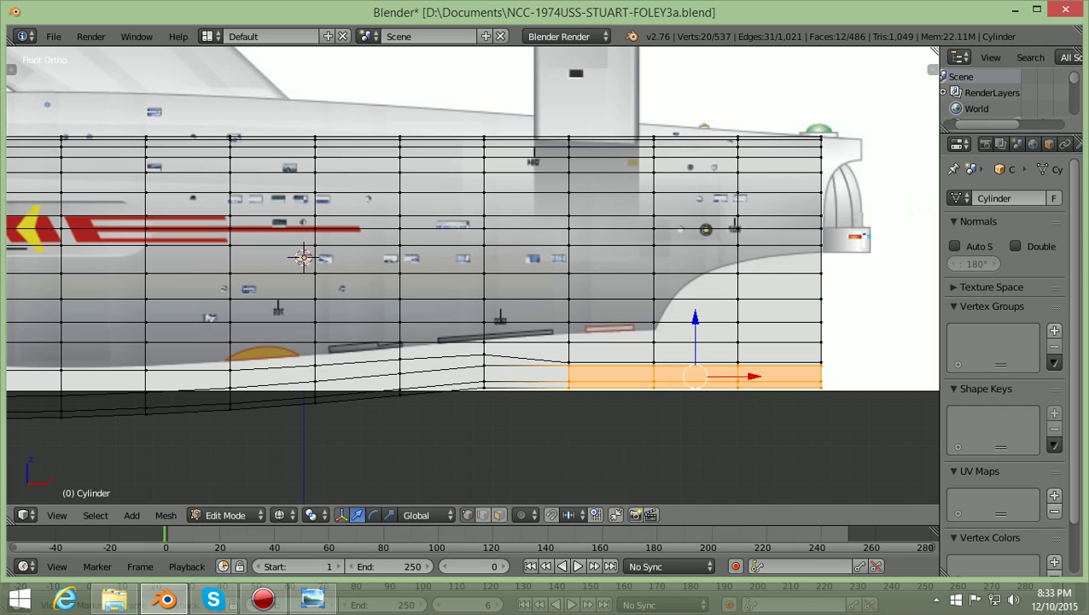
{"action": "key", "text": "a"}
Box-select the fourth-lowest row's vertices in the hull's four aft columns, raise them about 0.04 along global Z, and deselect them.
{"action": "scroll", "coordinate": [401, 273], "scroll_direction": "up", "scroll_amount": 3}
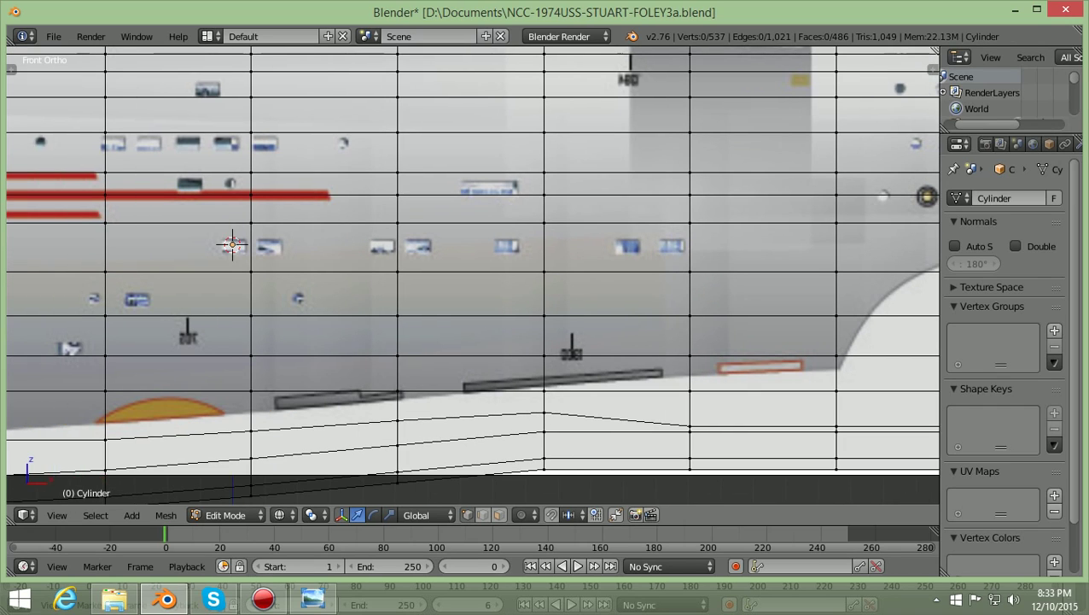
{"action": "scroll", "coordinate": [472, 275], "scroll_direction": "up", "scroll_amount": 4, "text": "ctrl"}
{"action": "scroll", "coordinate": [472, 275], "scroll_direction": "down", "scroll_amount": 6, "text": "shift"}
{"action": "scroll", "coordinate": [472, 275], "scroll_direction": "up", "scroll_amount": 5, "text": "ctrl"}
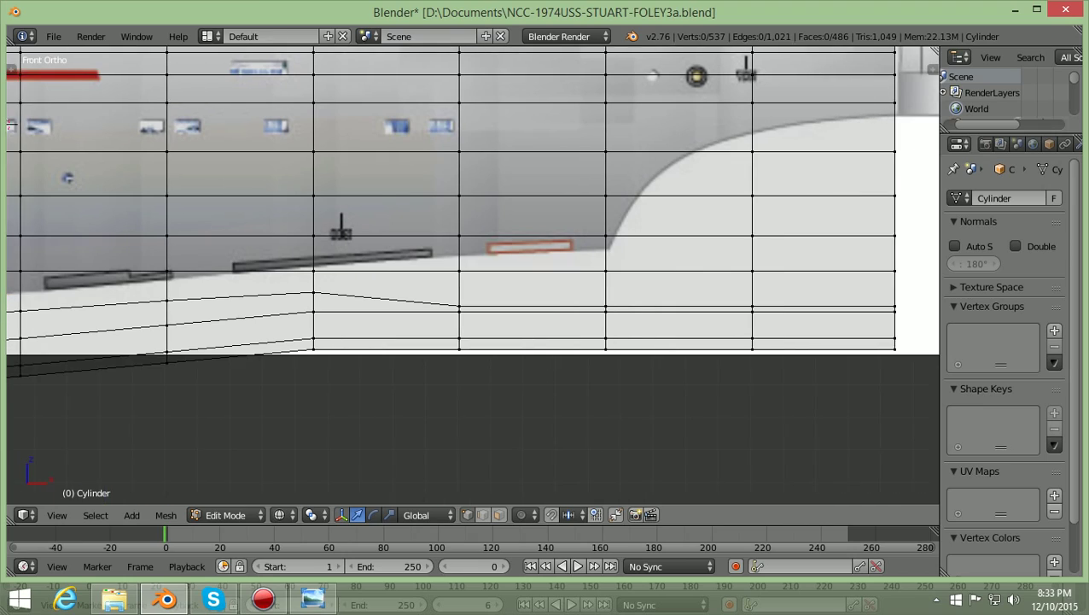
{"action": "scroll", "coordinate": [473, 273], "scroll_direction": "right", "scroll_amount": 3, "text": "ctrl"}
{"action": "scroll", "coordinate": [473, 273], "scroll_direction": "up", "scroll_amount": 1}
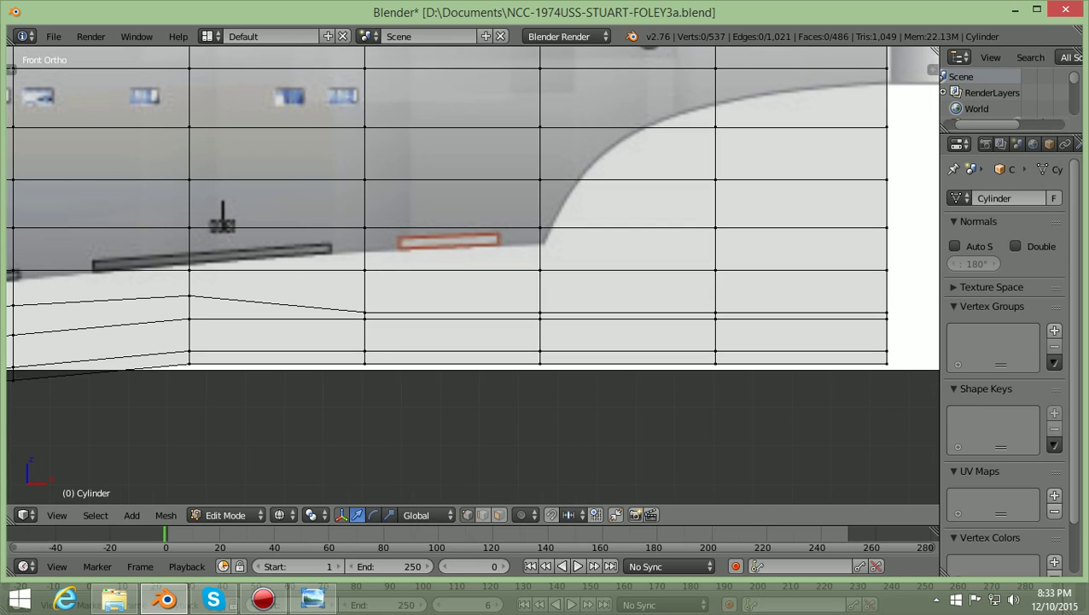
{"action": "key", "text": "b"}
{"action": "left_click_drag", "start_coordinate": [341, 315], "coordinate": [902, 298]}
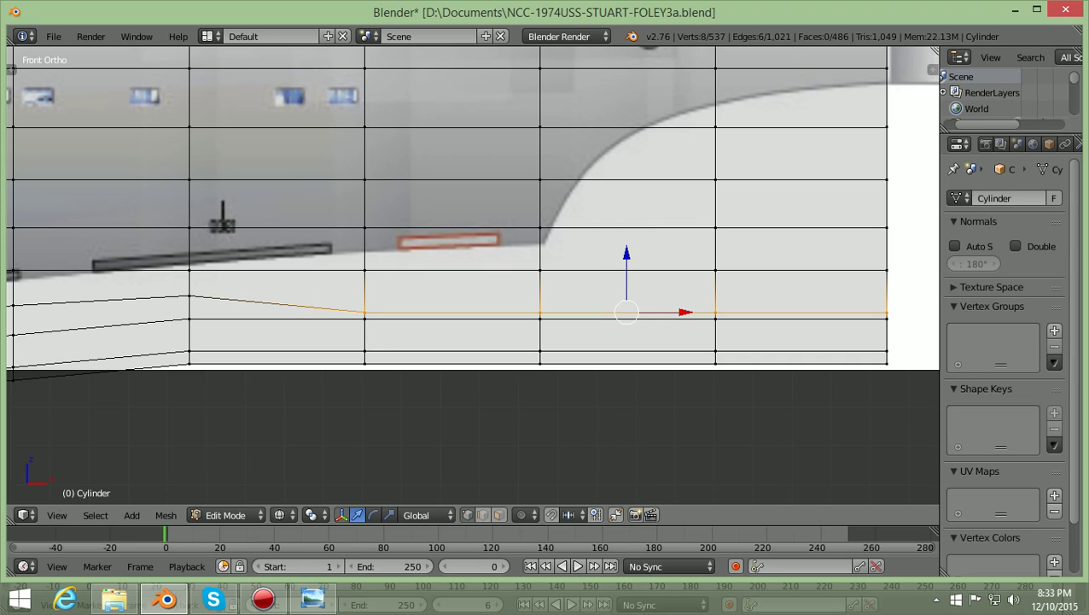
{"action": "key", "text": "g"}
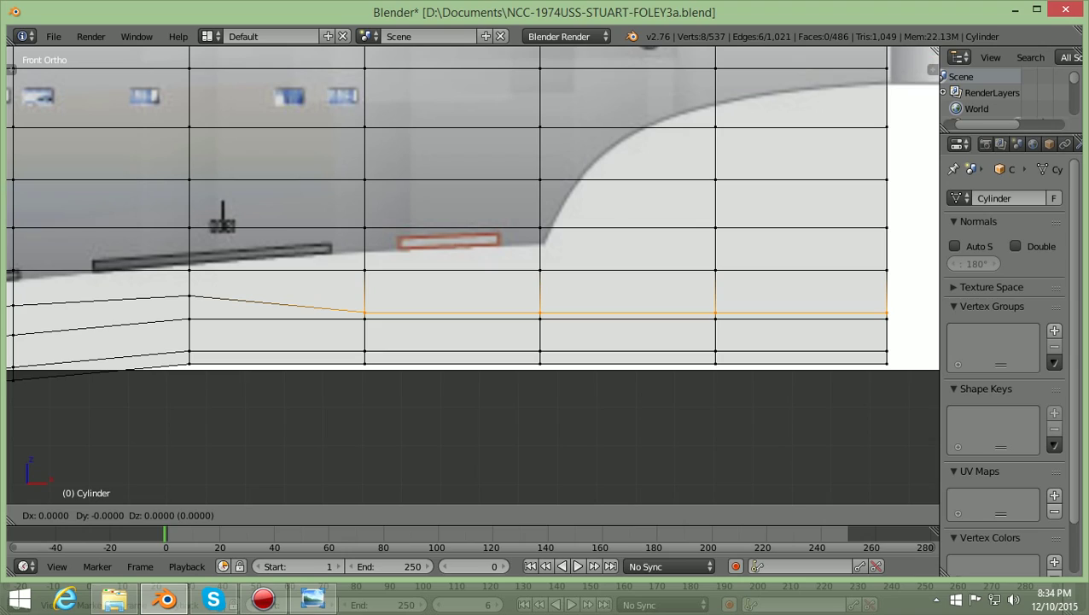
{"action": "key", "text": "z"}
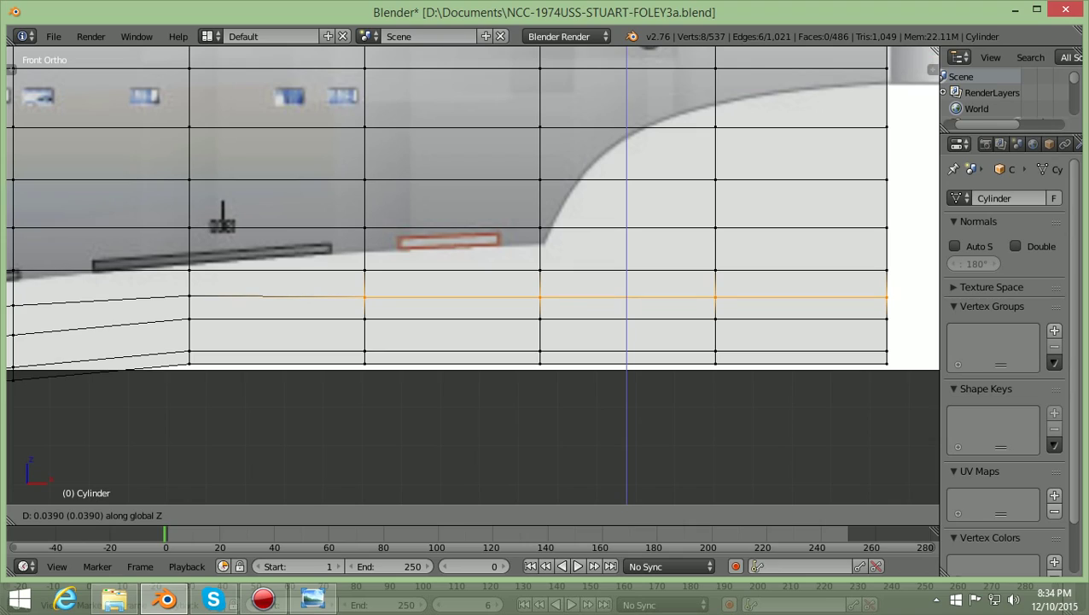
{"action": "key", "text": "Return"}
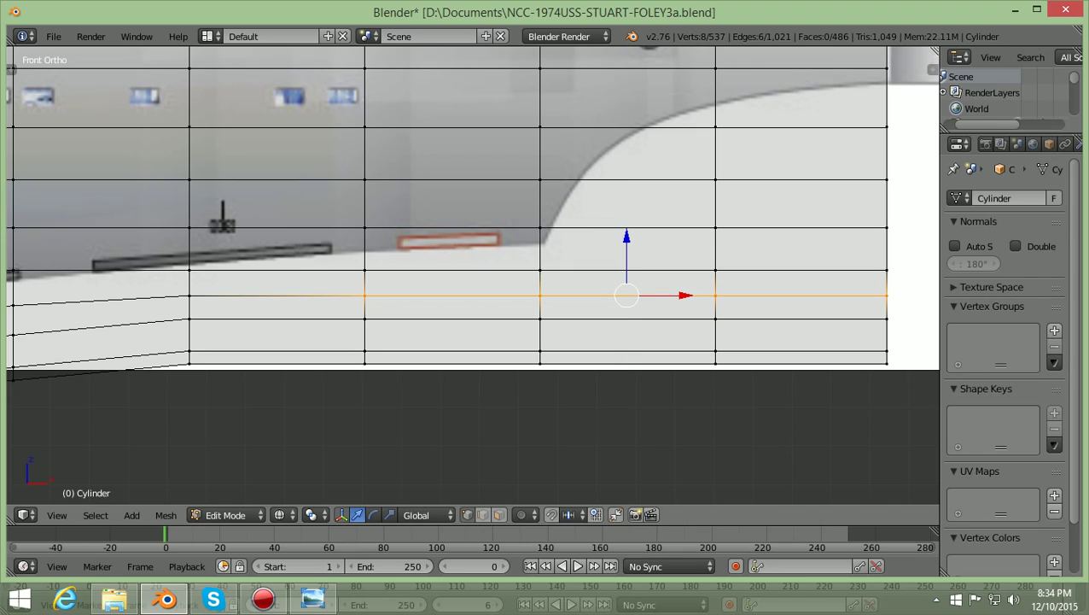
{"action": "key", "text": "a"}
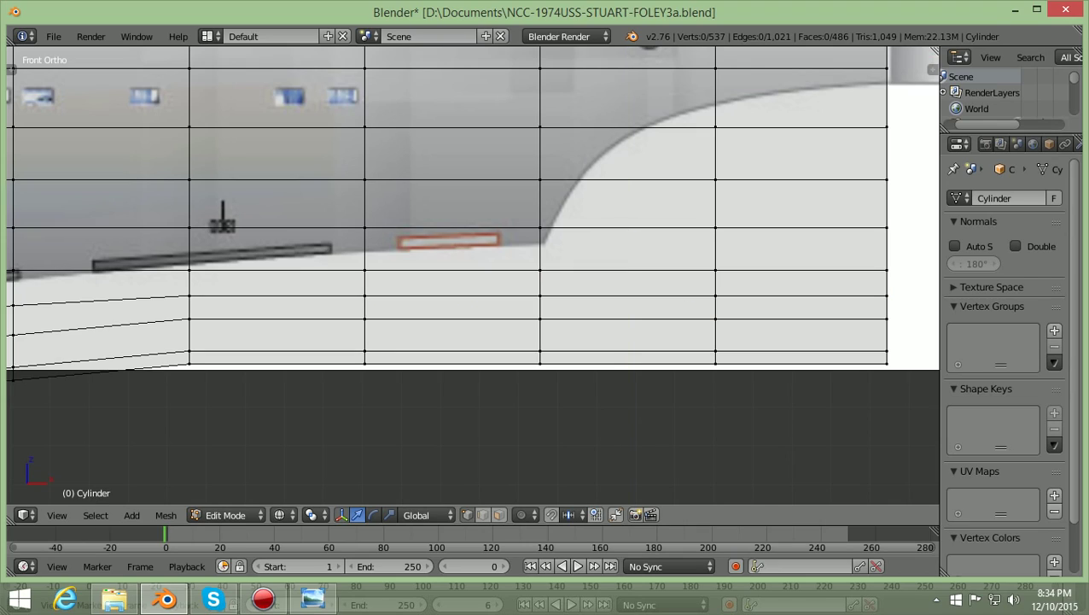
Box-select the lowest four rows' vertices in the hull's fourth column from the aft end and raise them about 0.0369 along global Z.
{"action": "key", "text": "b"}
{"action": "left_click_drag", "start_coordinate": [334, 397], "coordinate": [376, 286]}
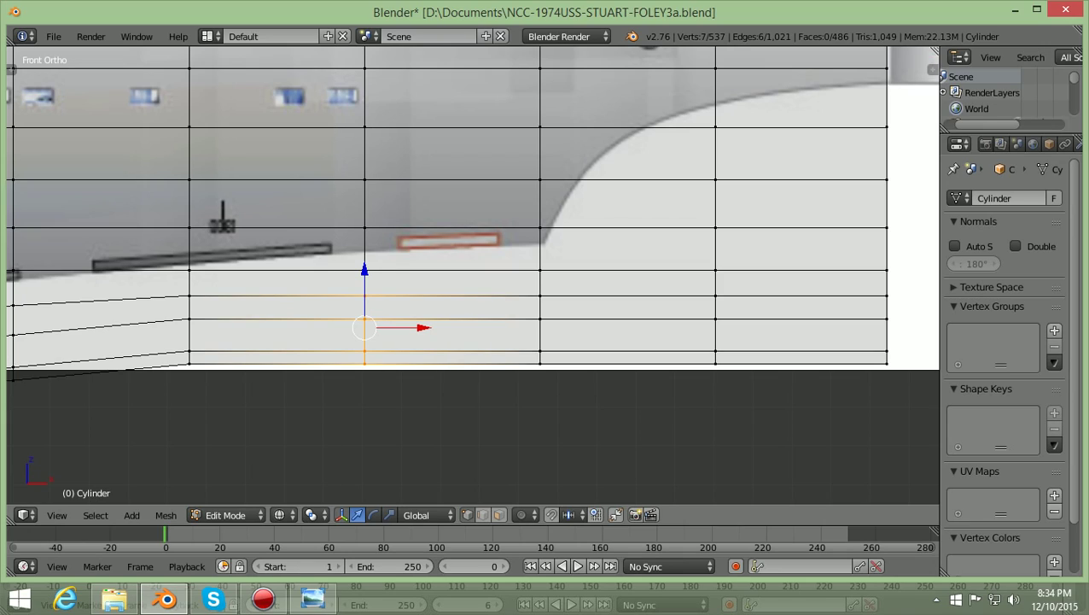
{"action": "key", "text": "c"}
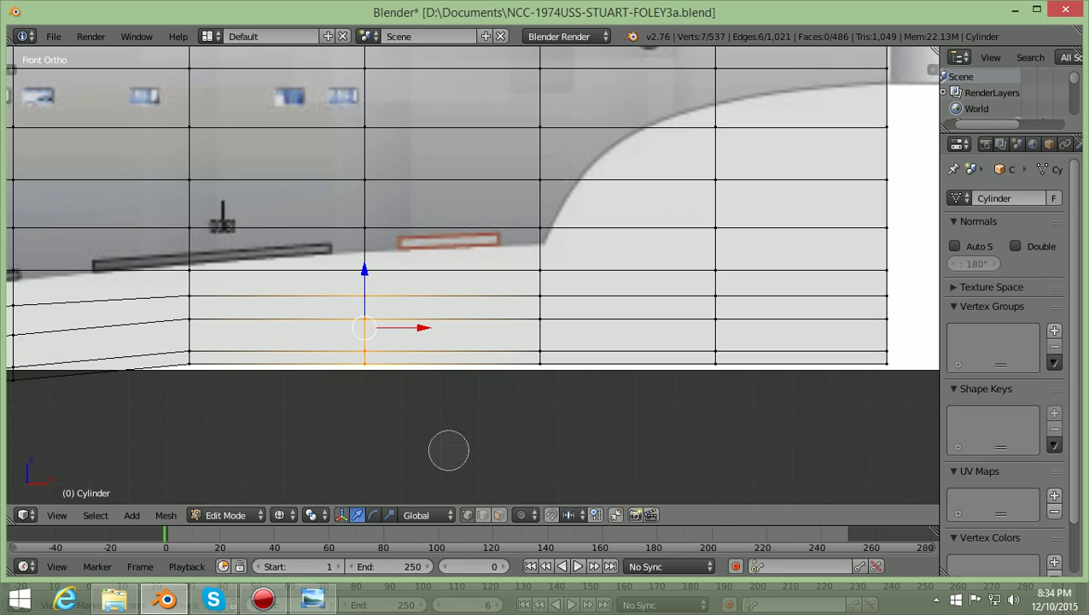
{"action": "key", "text": "Escape"}
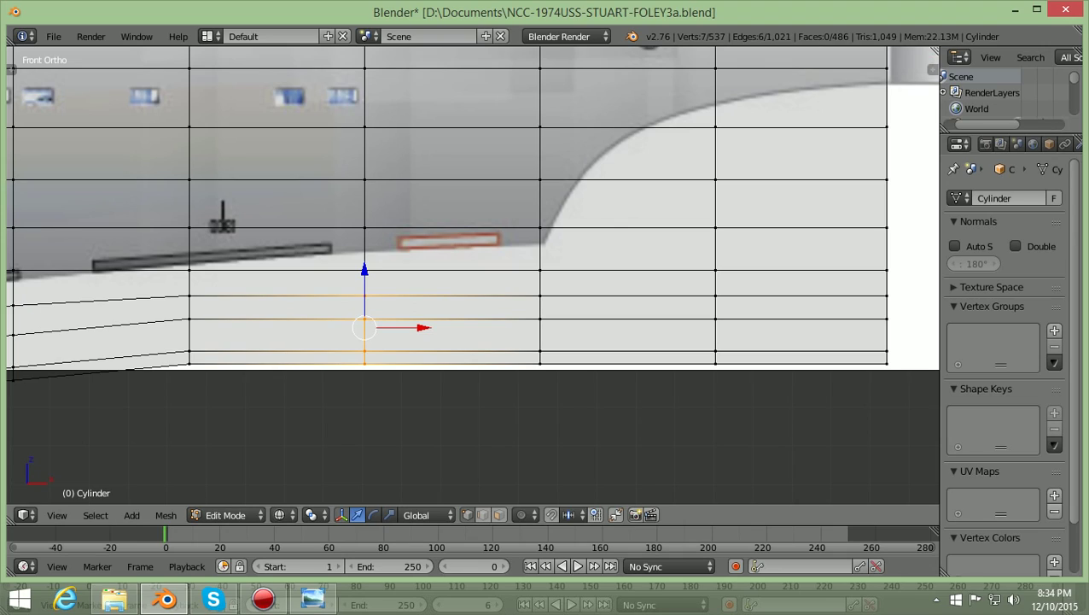
{"action": "key", "text": "a"}
{"action": "key", "text": "b"}
{"action": "left_click_drag", "start_coordinate": [355, 425], "coordinate": [367, 289]}
{"action": "key", "text": "g"}
{"action": "key", "text": "z"}
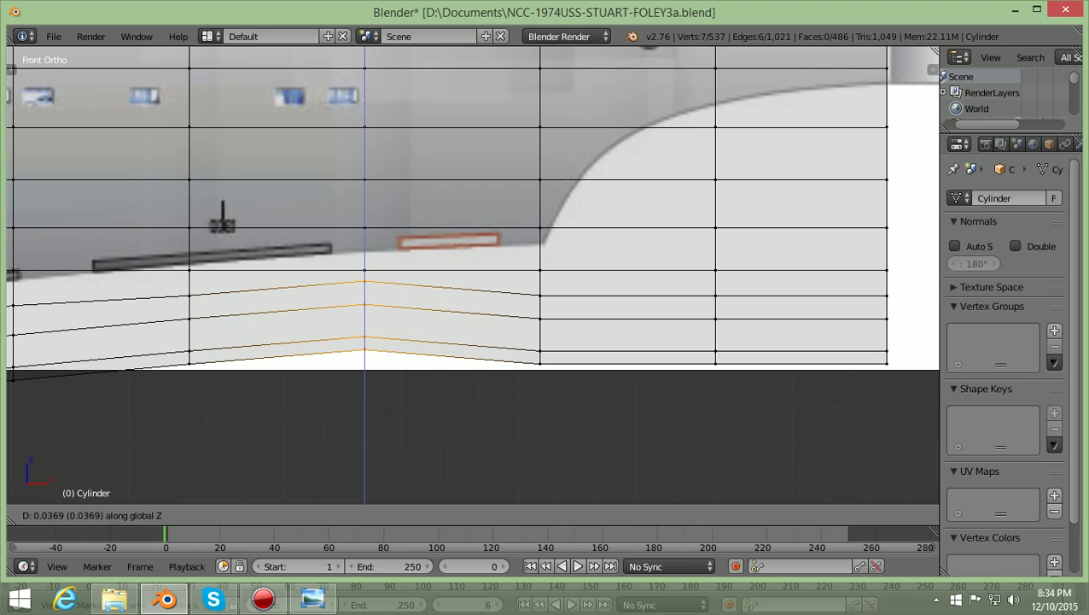
{"action": "key", "text": "Return"}
Select the fifth-lowest row's vertices in the hull's five aft columns, raise them about 0.0246 along global Z, and deselect them.
{"action": "scroll", "coordinate": [474, 209], "scroll_direction": "down", "scroll_amount": 3}
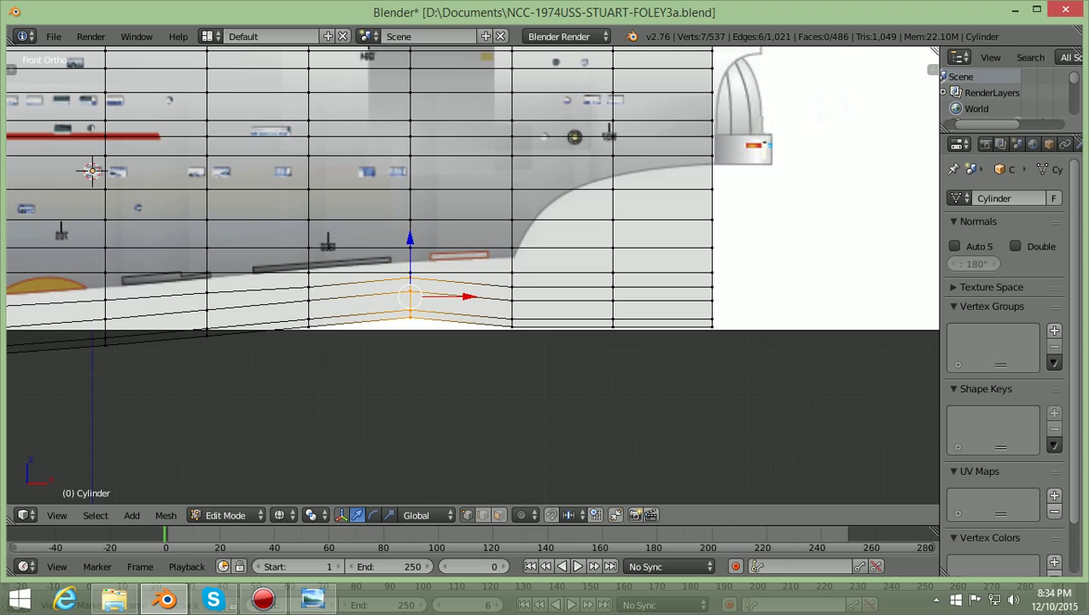
{"action": "scroll", "coordinate": [473, 274], "scroll_direction": "down", "scroll_amount": 6, "text": "ctrl"}
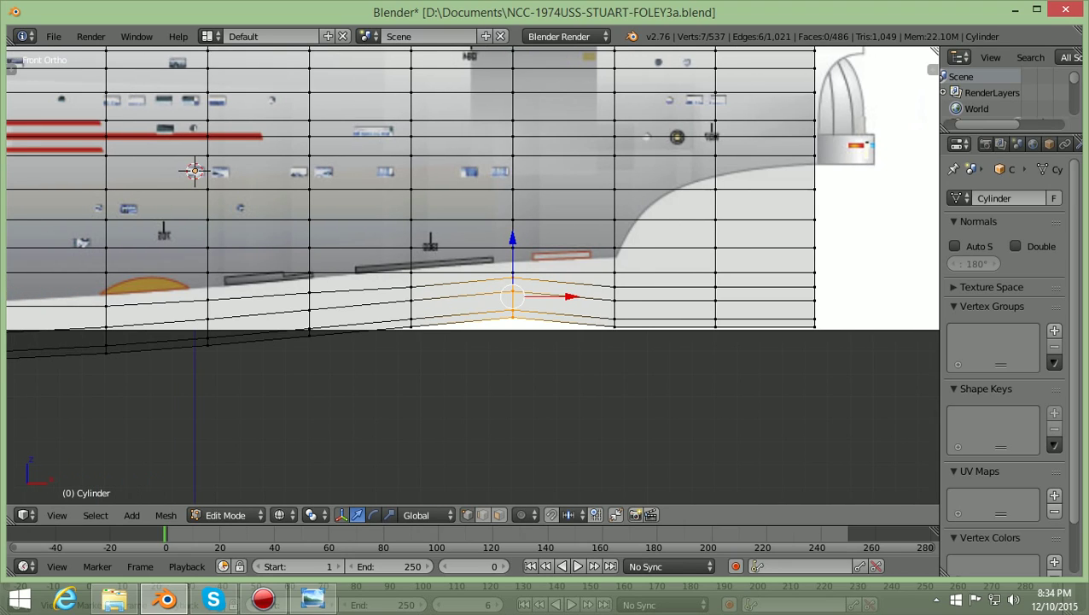
{"action": "scroll", "coordinate": [473, 274], "scroll_direction": "up", "scroll_amount": 2, "text": "ctrl"}
{"action": "scroll", "coordinate": [473, 274], "scroll_direction": "up", "scroll_amount": 3, "text": "shift"}
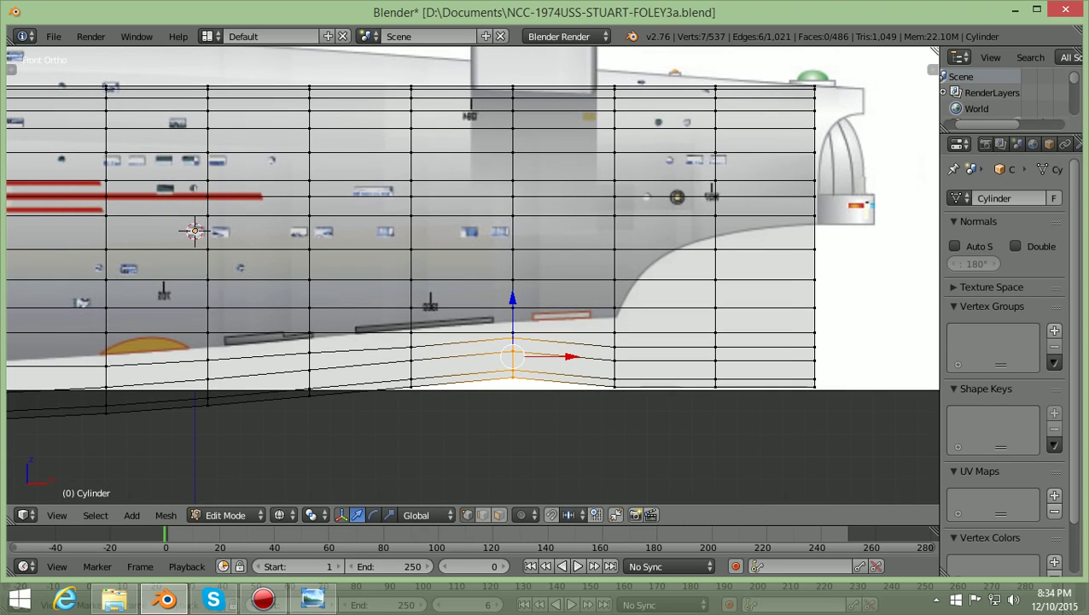
{"action": "scroll", "coordinate": [473, 274], "scroll_direction": "up", "scroll_amount": 2, "text": "ctrl"}
{"action": "scroll", "coordinate": [473, 274], "scroll_direction": "down", "scroll_amount": 3, "text": "shift"}
{"action": "scroll", "coordinate": [473, 274], "scroll_direction": "up", "scroll_amount": 3, "text": "shift"}
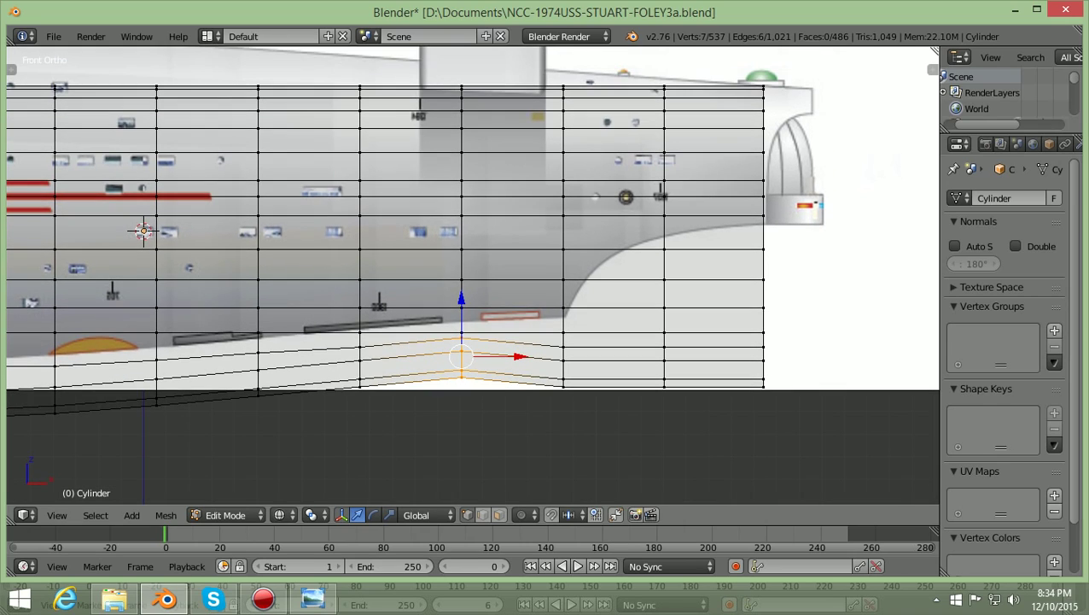
{"action": "scroll", "coordinate": [473, 273], "scroll_direction": "up", "scroll_amount": 2}
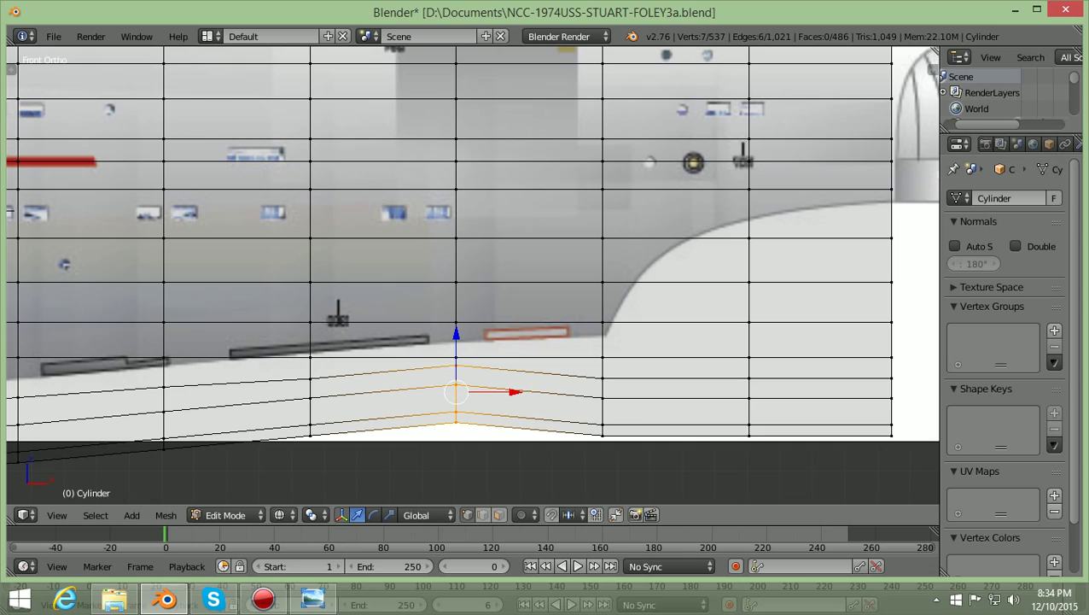
{"action": "key", "text": "a"}
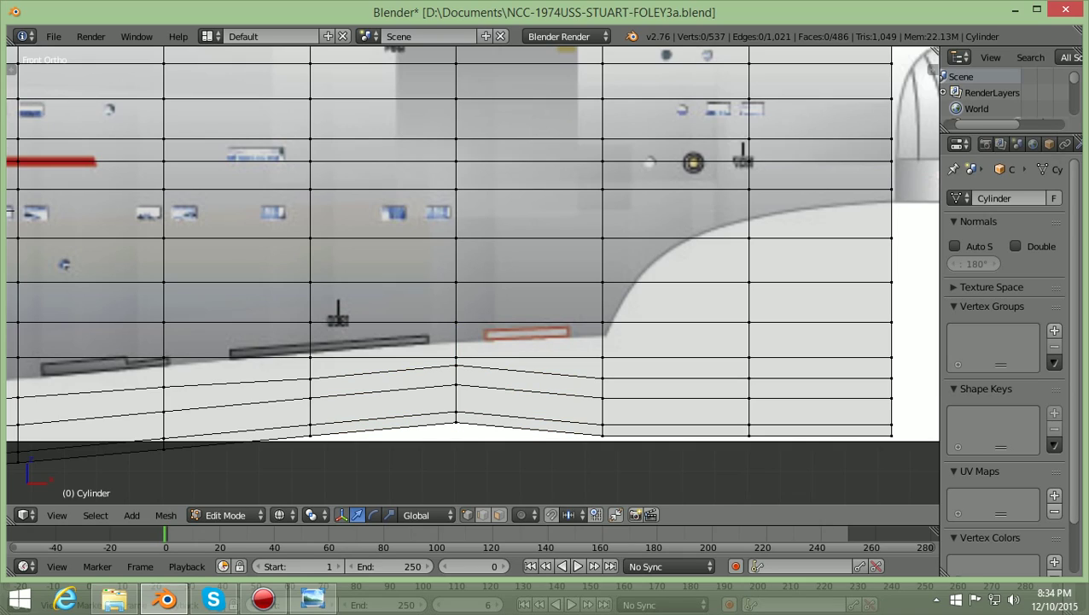
{"action": "right_click", "coordinate": [309, 356]}
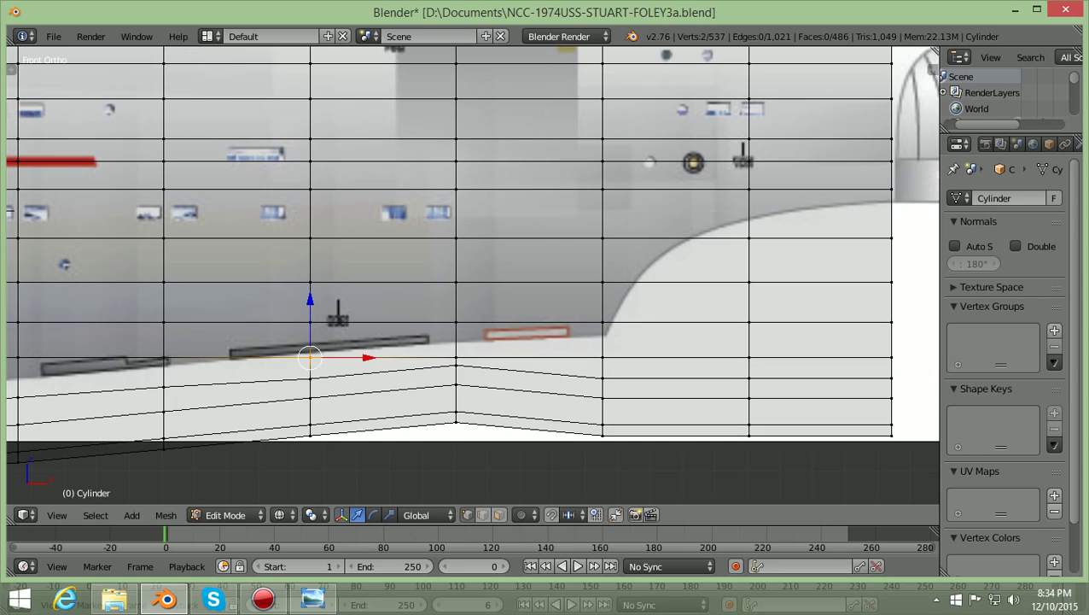
{"action": "key", "text": "b"}
{"action": "left_click_drag", "start_coordinate": [443, 342], "coordinate": [907, 362]}
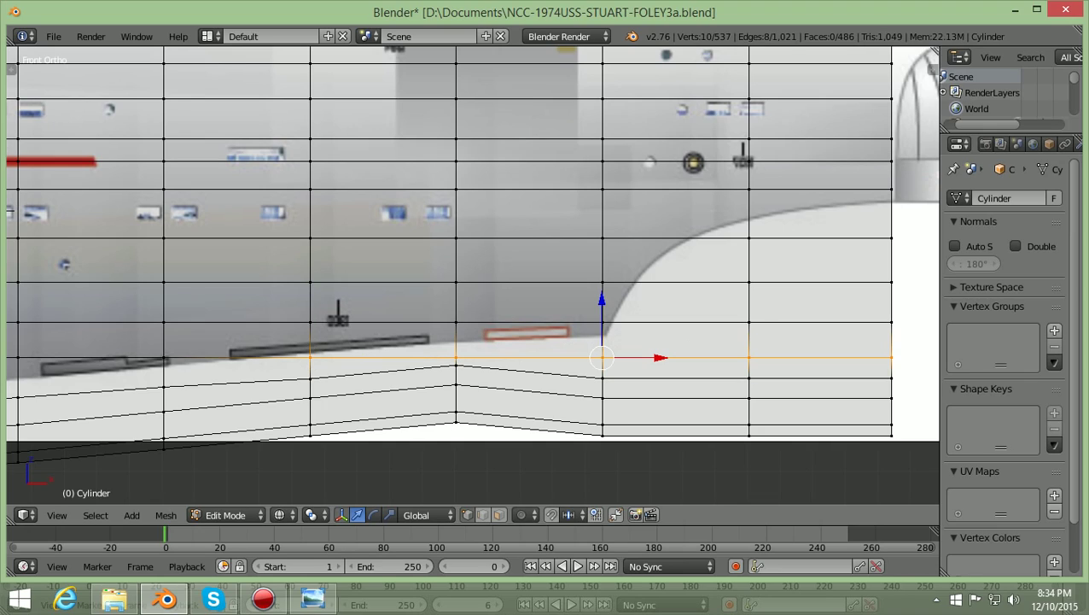
{"action": "key", "text": "g"}
{"action": "key", "text": "z"}
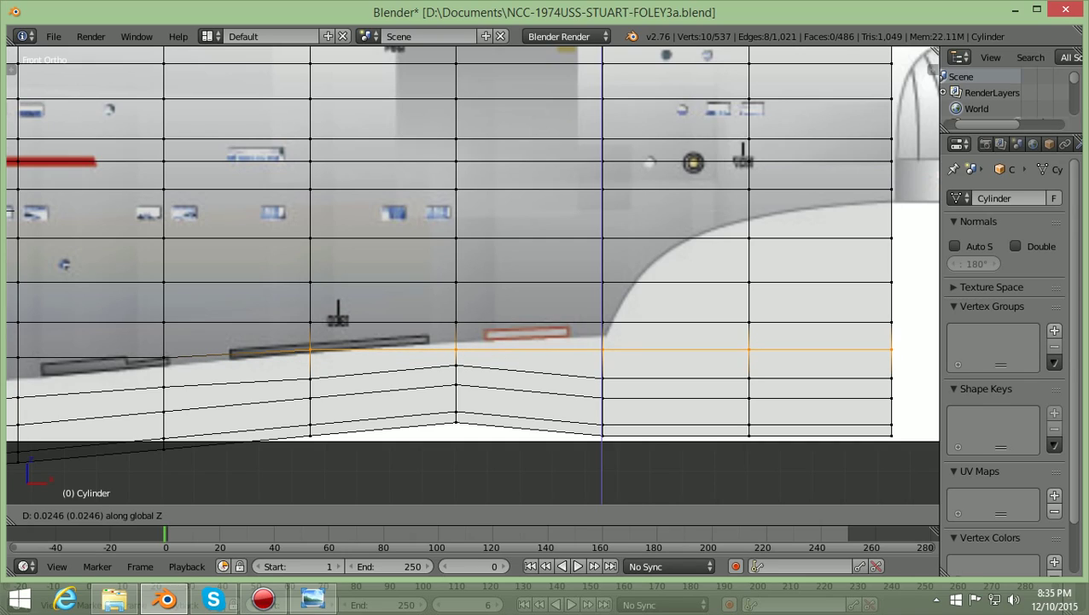
{"action": "key", "text": "Return"}
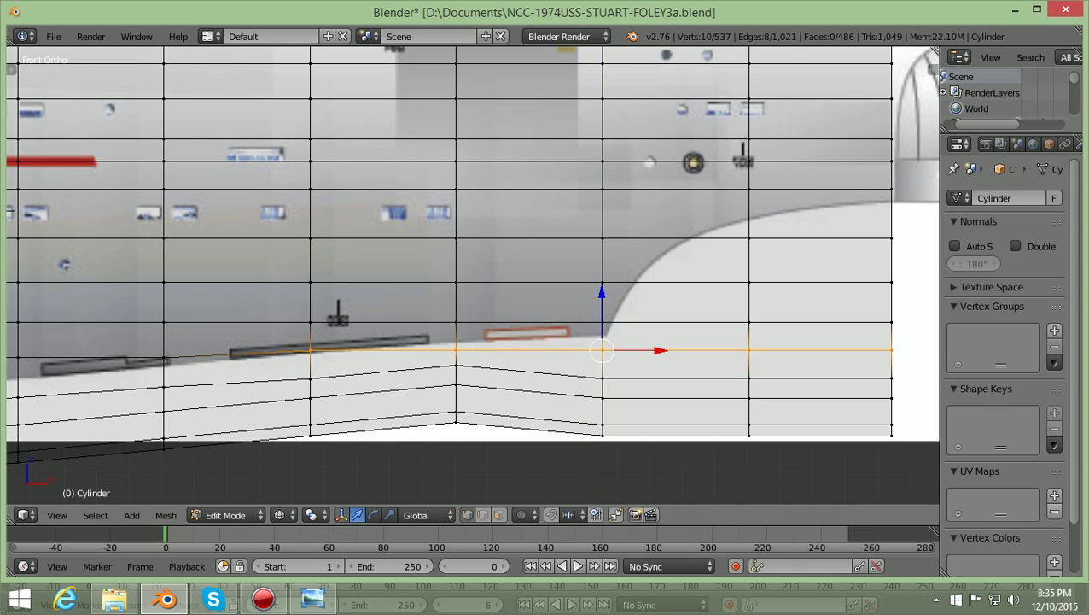
{"action": "key", "text": "a"}
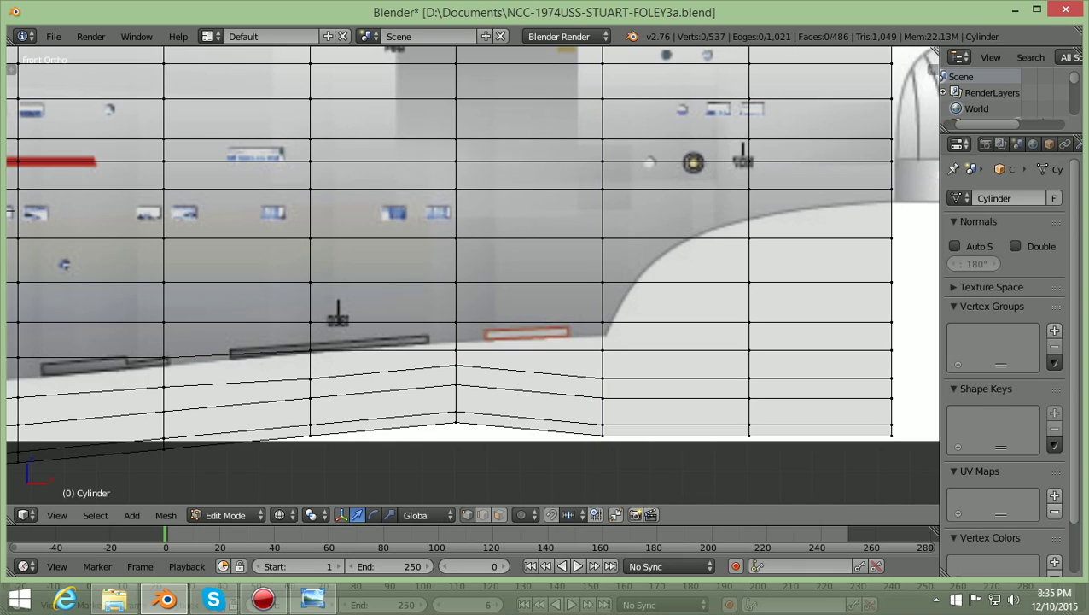
Box-select the fifth-lowest row's vertices in the hull's four aft columns, raise them about 0.0271 along global Z, and deselect them.
{"action": "key", "text": "b"}
{"action": "left_click_drag", "start_coordinate": [445, 357], "coordinate": [466, 342]}
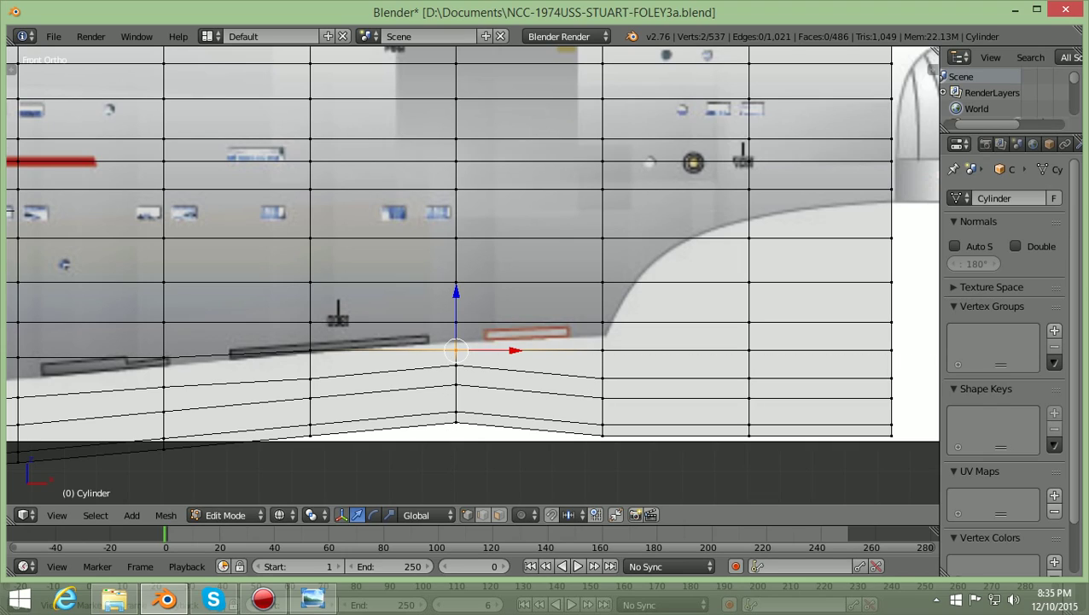
{"action": "key", "text": "b"}
{"action": "left_click_drag", "start_coordinate": [556, 361], "coordinate": [893, 350]}
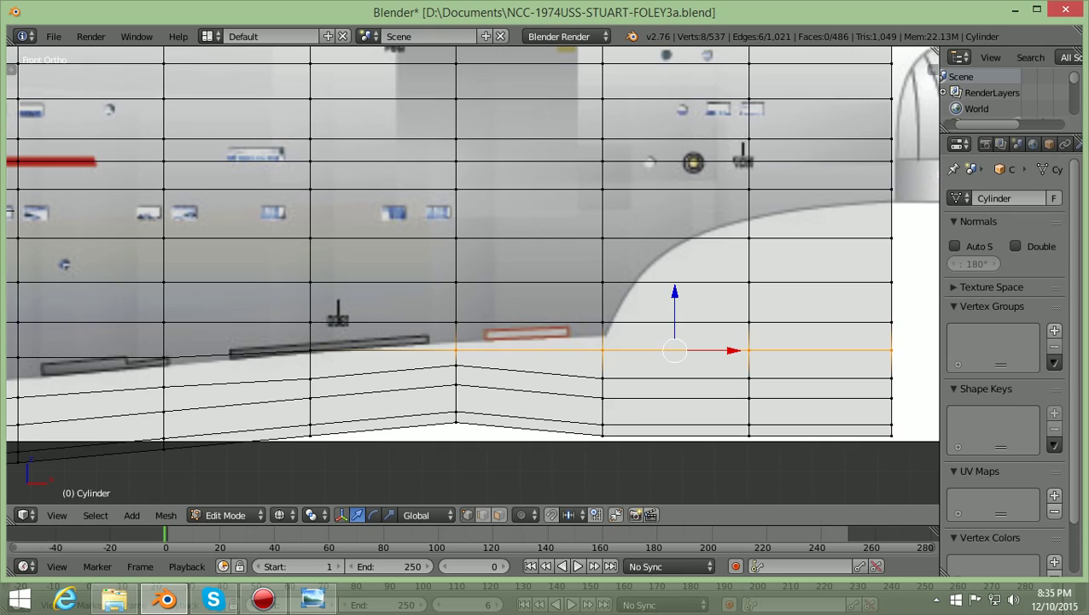
{"action": "key", "text": "g"}
{"action": "key", "text": "z"}
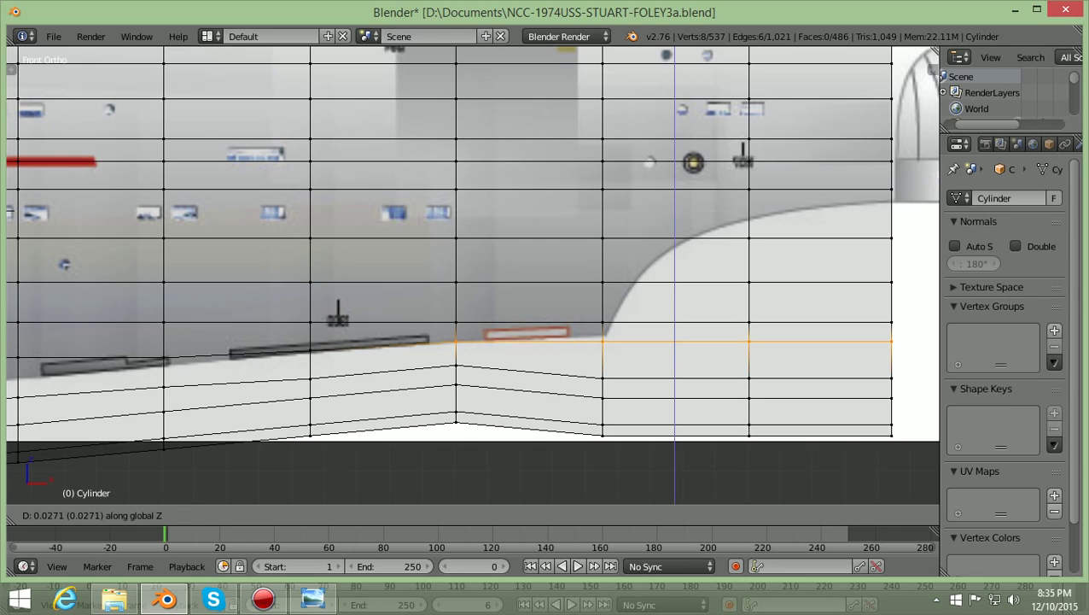
{"action": "key", "text": "Return"}
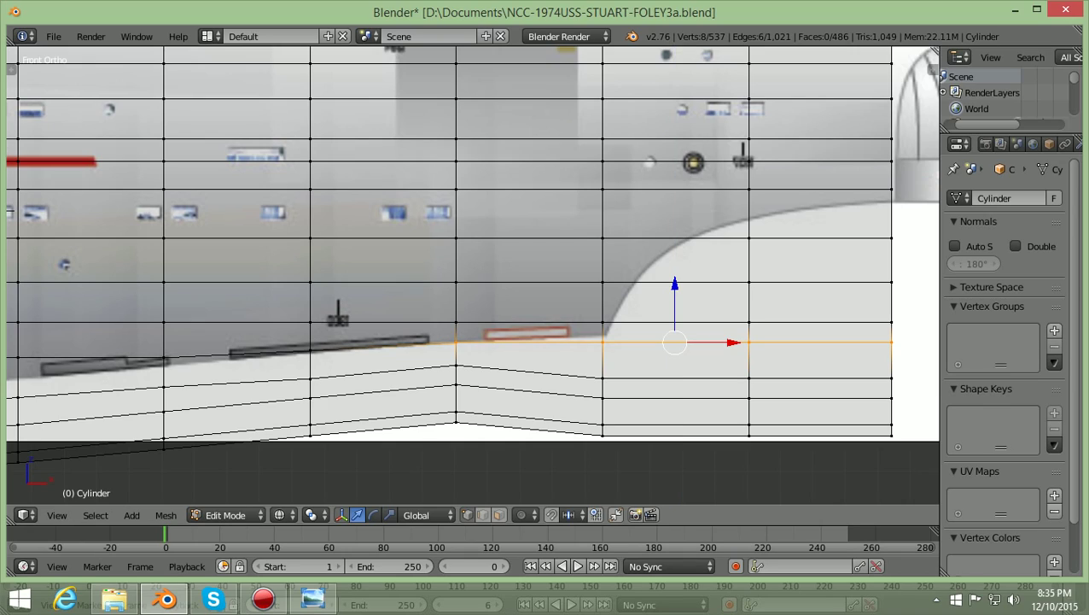
{"action": "key", "text": "a"}
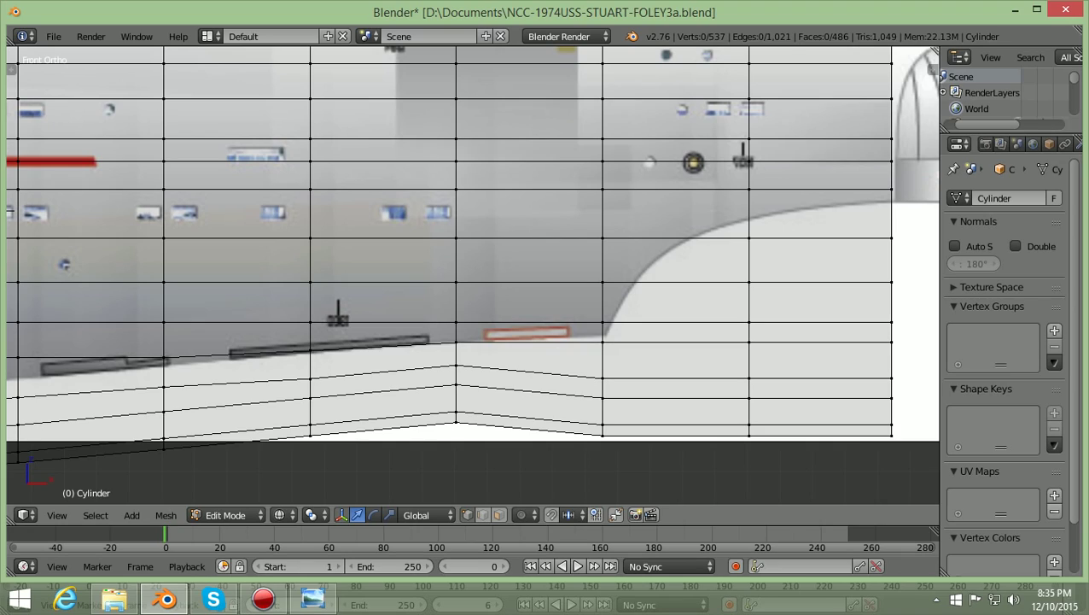
Box-select the lowest four rows' vertices in the hull's three aft columns, raise them about 0.0886 along global Z, and deselect them.
{"action": "left_click_drag", "start_coordinate": [595, 354], "coordinate": [893, 454]}
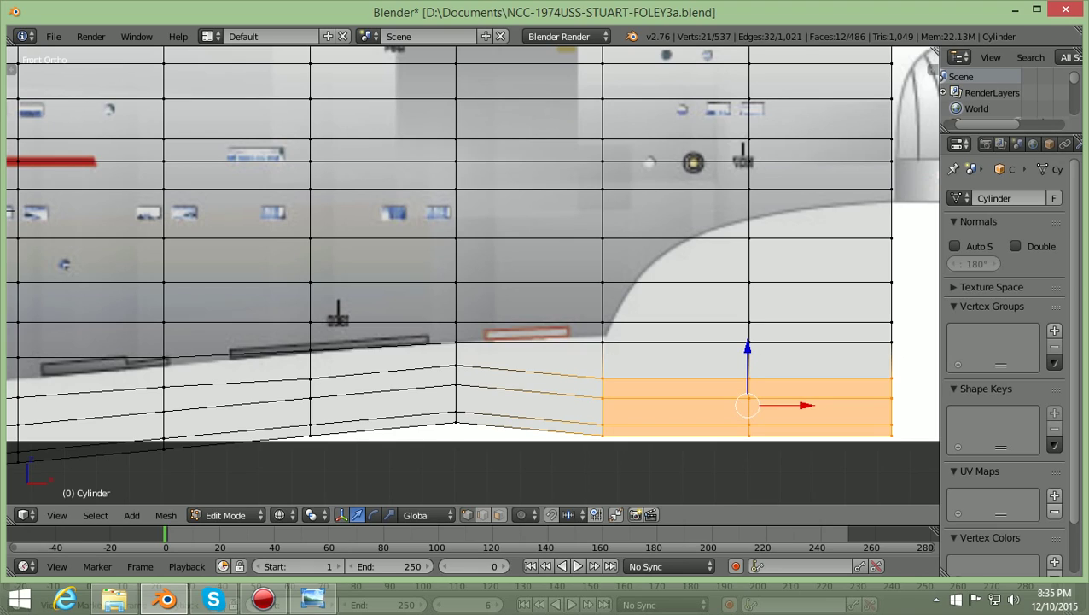
{"action": "key", "text": "g"}
{"action": "key", "text": "z"}
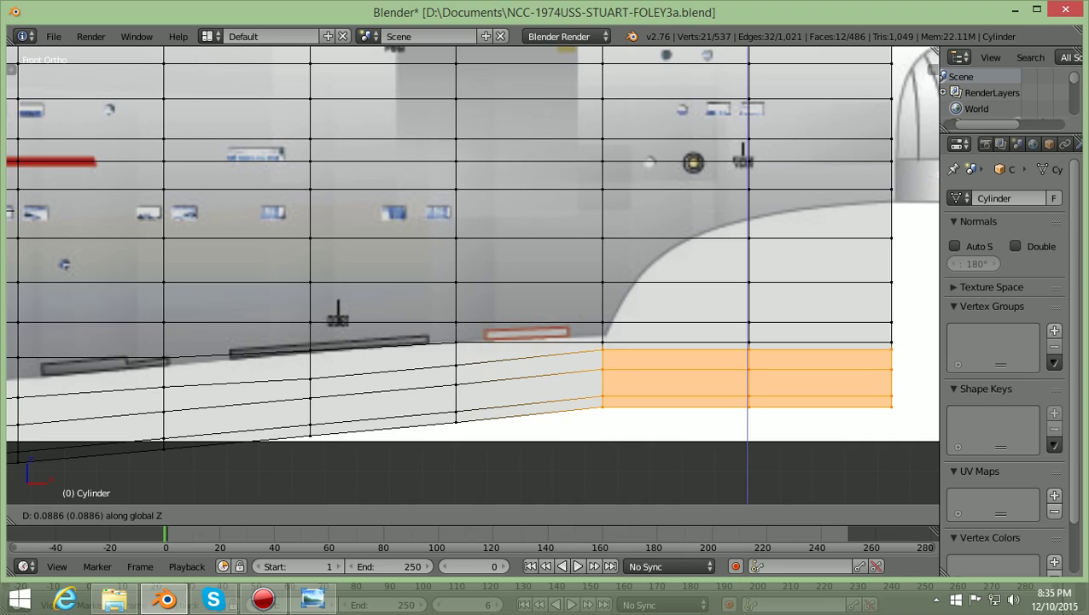
{"action": "key", "text": "Return"}
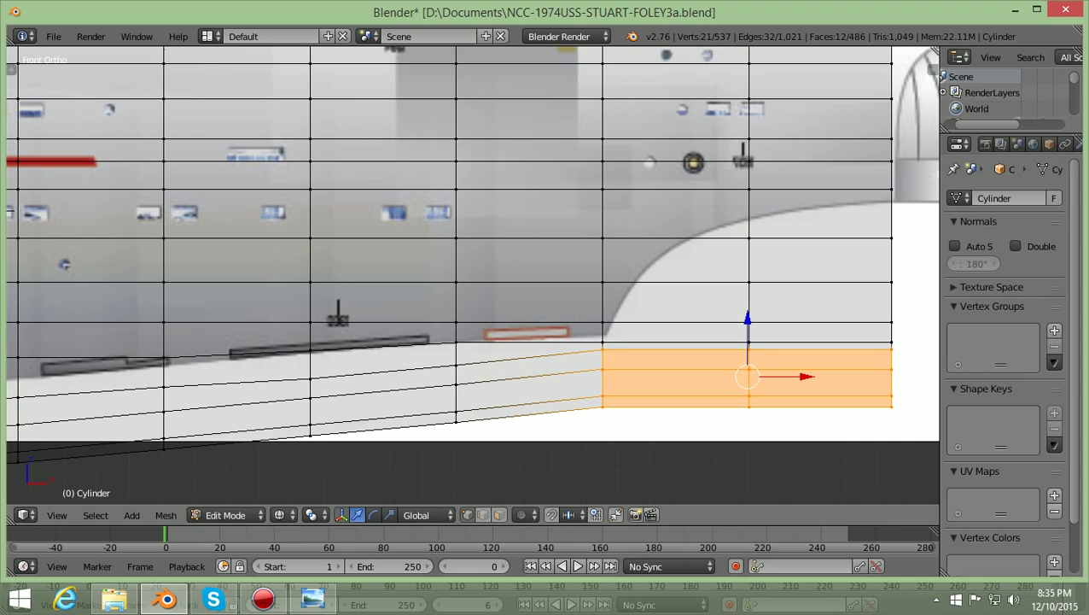
{"action": "key", "text": "a"}
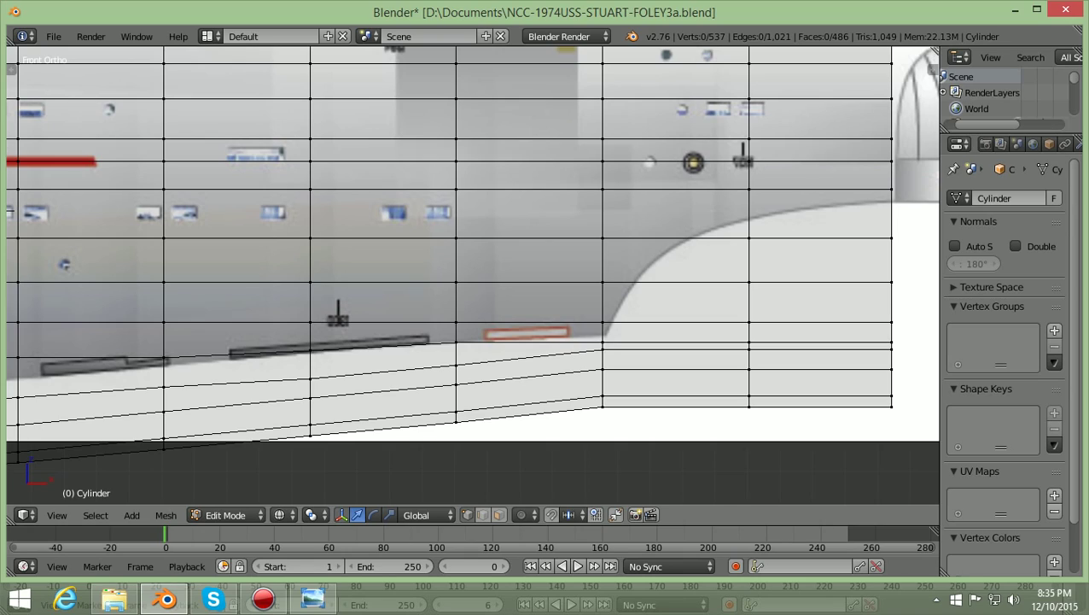
Box-select the fifth-lowest row's vertices in the hull's three aft columns and raise them about 0.0320 along global Z.
{"action": "key", "text": "b"}
{"action": "left_click_drag", "start_coordinate": [591, 342], "coordinate": [897, 343]}
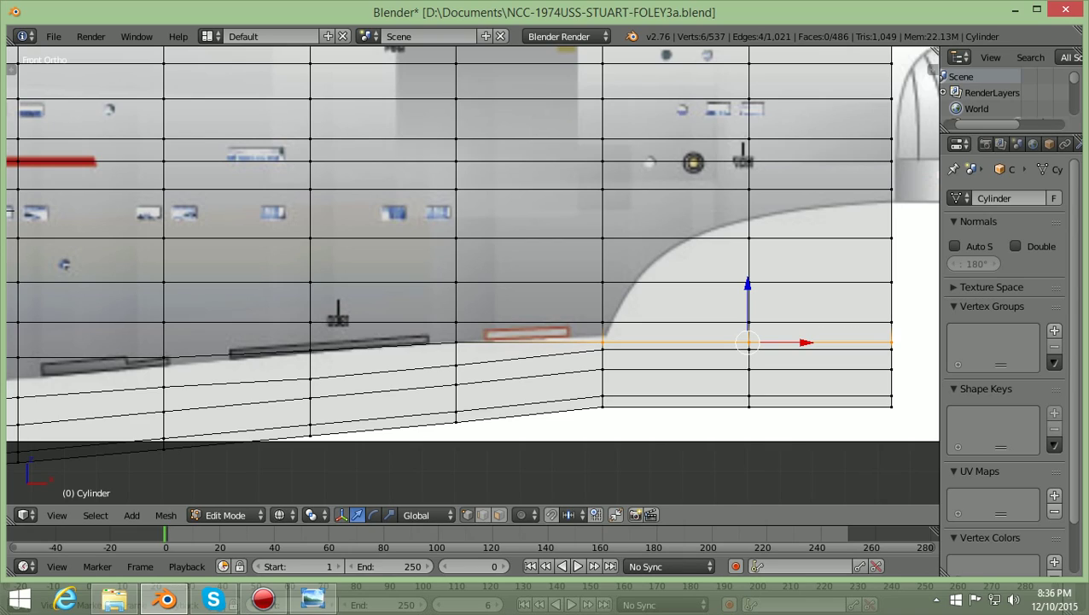
{"action": "key", "text": "g"}
{"action": "key", "text": "z"}
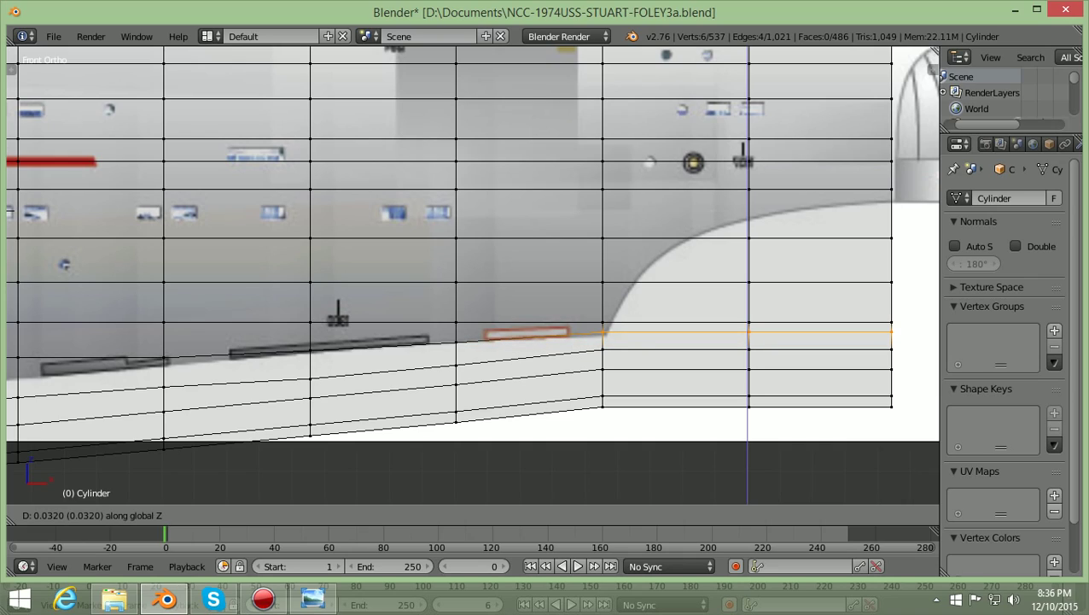
{"action": "key", "text": "Return"}
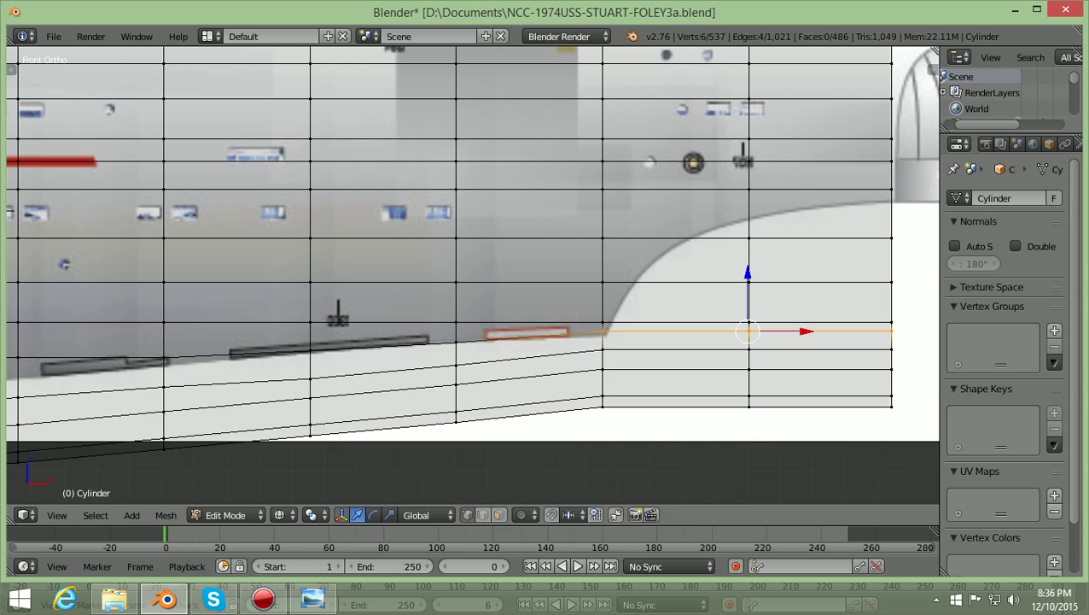
Box-select the sixth-lowest row's vertices in the hull's four aft columns, raise them about 0.0344 along global Z, and deselect them.
{"action": "key", "text": "a"}
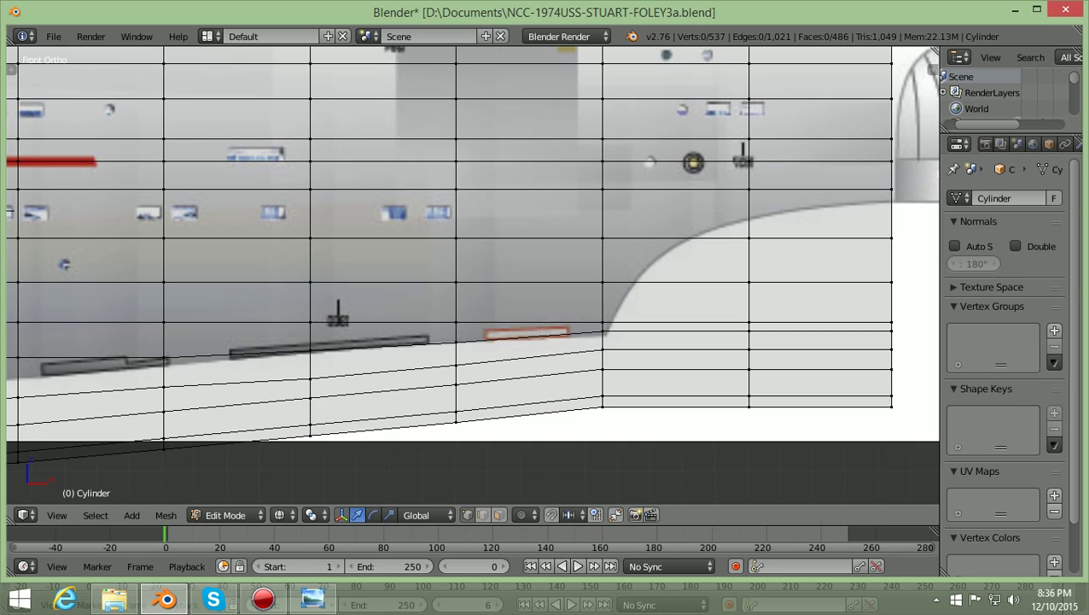
{"action": "key", "text": "b"}
{"action": "left_click_drag", "start_coordinate": [443, 315], "coordinate": [469, 335]}
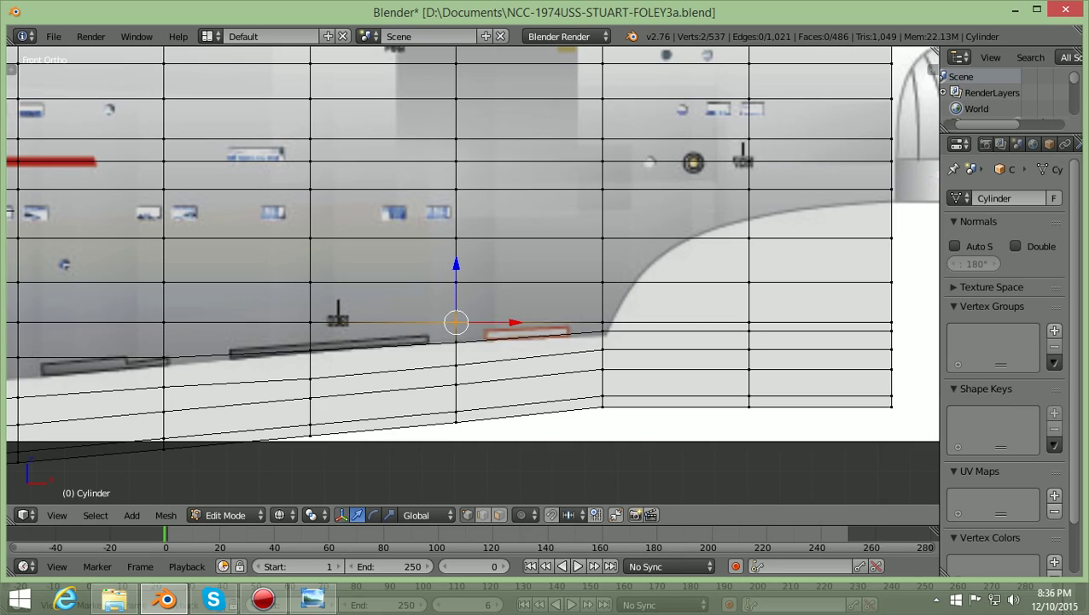
{"action": "key", "text": "b"}
{"action": "left_click_drag", "start_coordinate": [592, 325], "coordinate": [905, 300]}
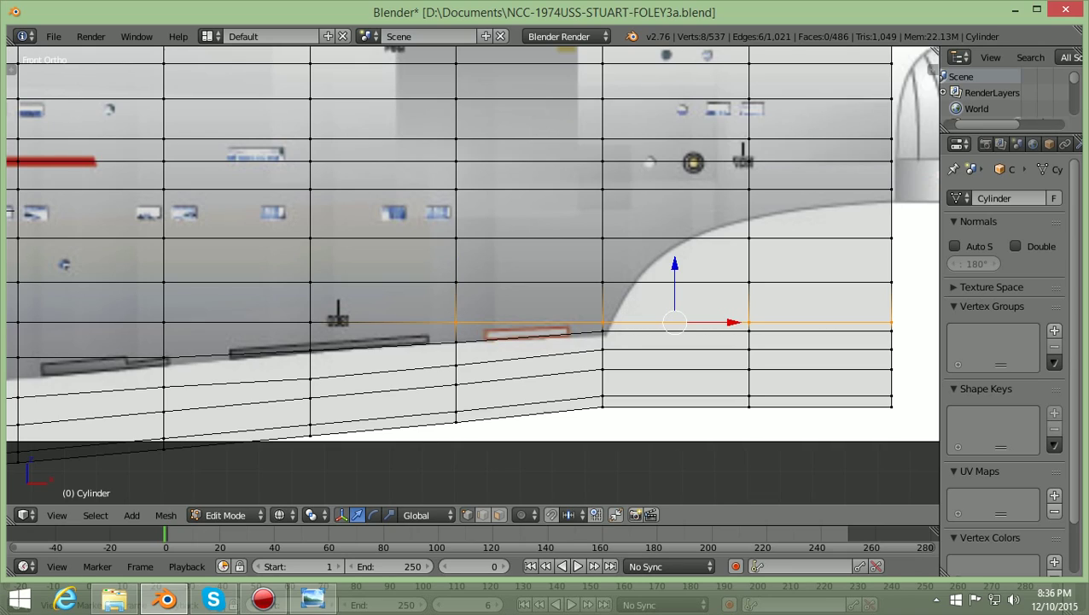
{"action": "key", "text": "g"}
{"action": "key", "text": "z"}
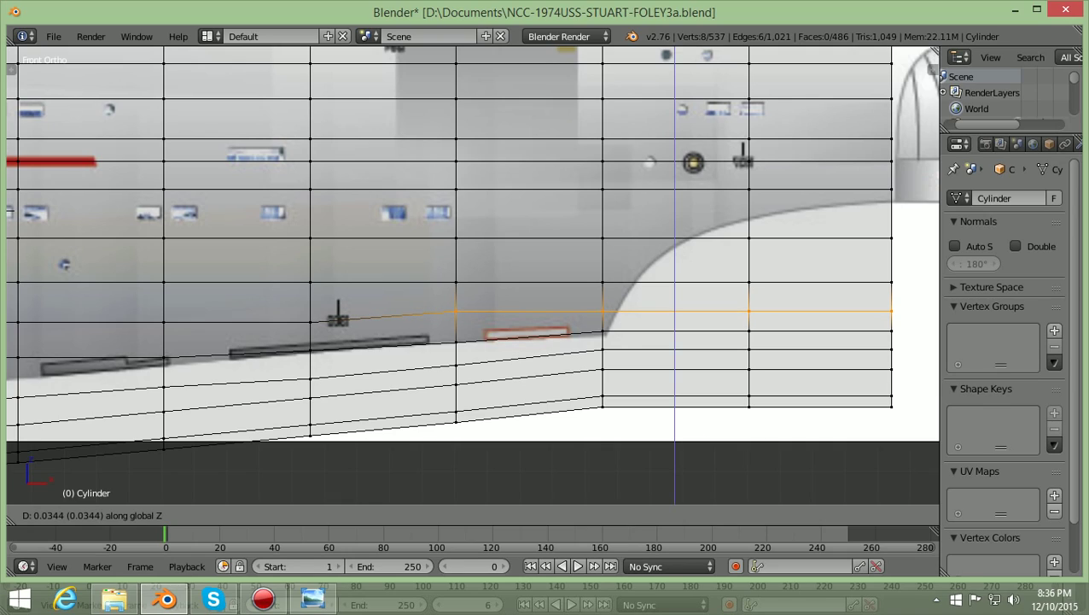
{"action": "key", "text": "Return"}
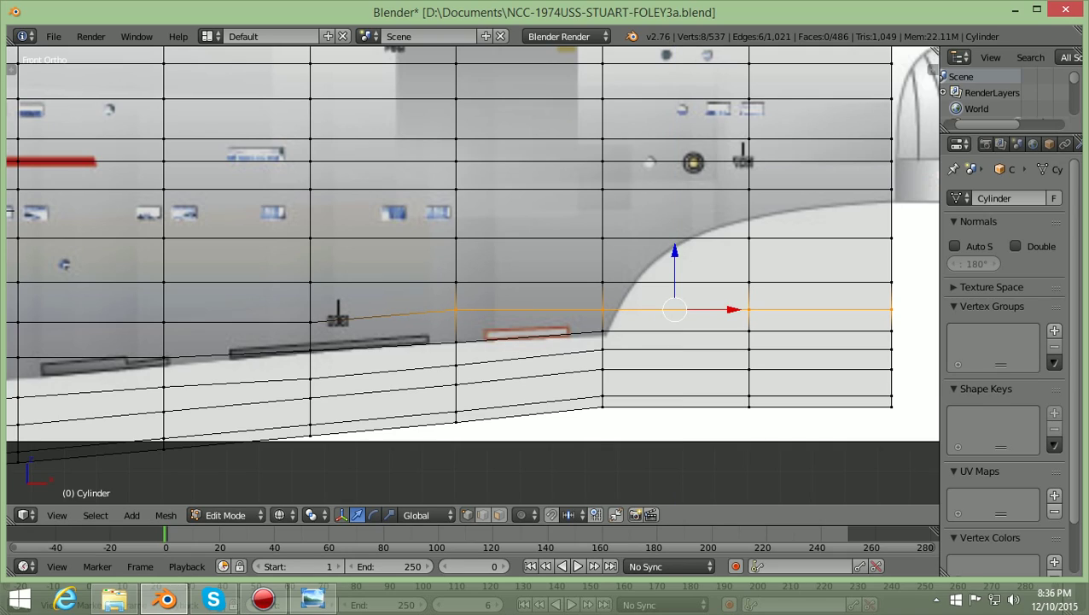
{"action": "key", "text": "a"}
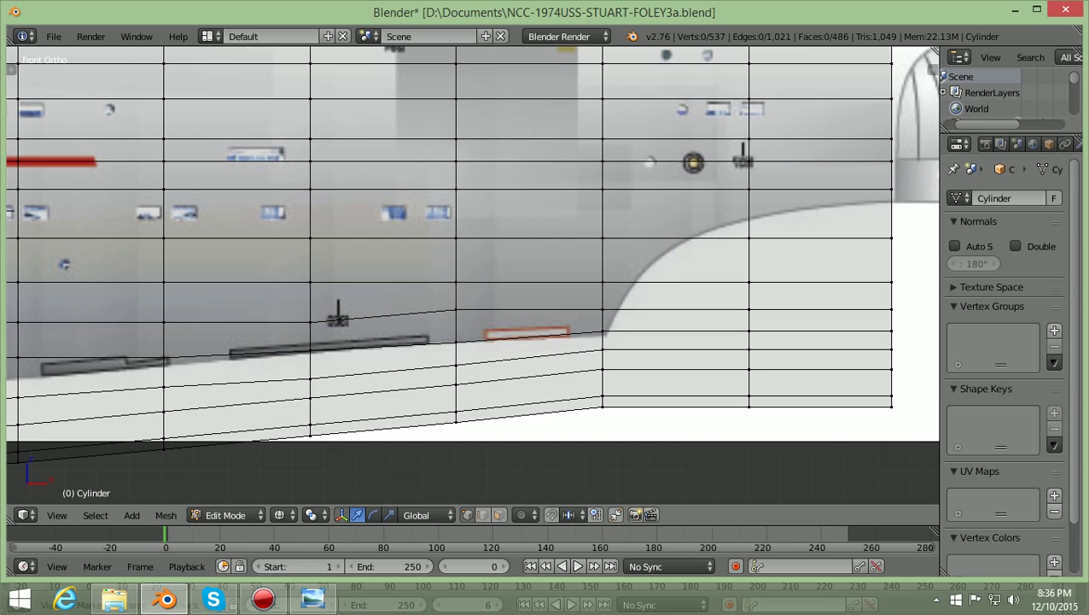
Select the fifth-lowest row's vertices in the hull's fourth column from the aft end, raise them about 0.0098 along global Z, and deselect them.
{"action": "right_click", "coordinate": [456, 341]}
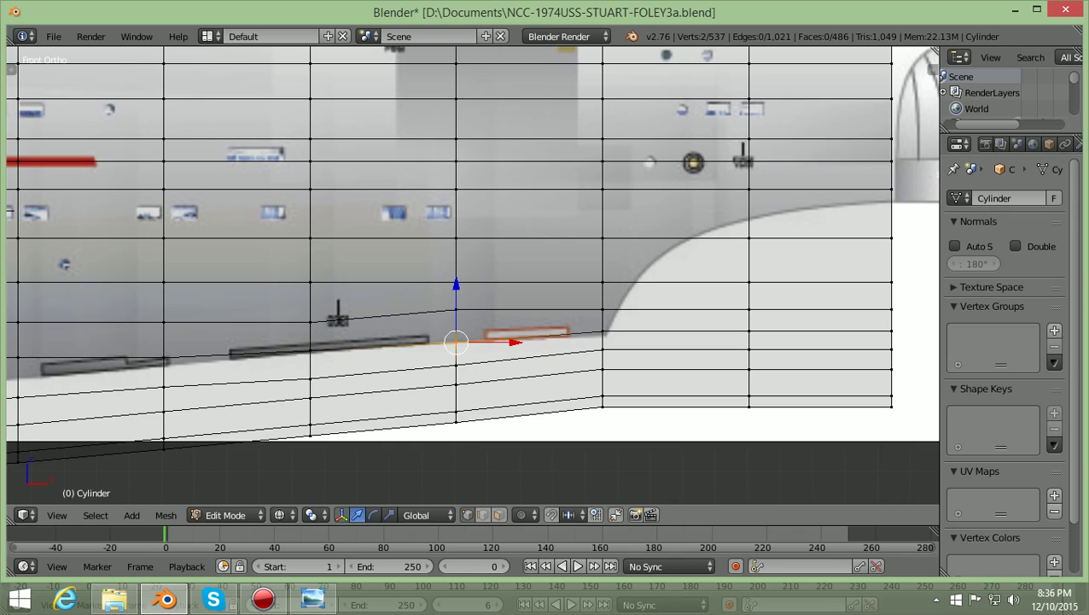
{"action": "key", "text": "g"}
{"action": "key", "text": "z"}
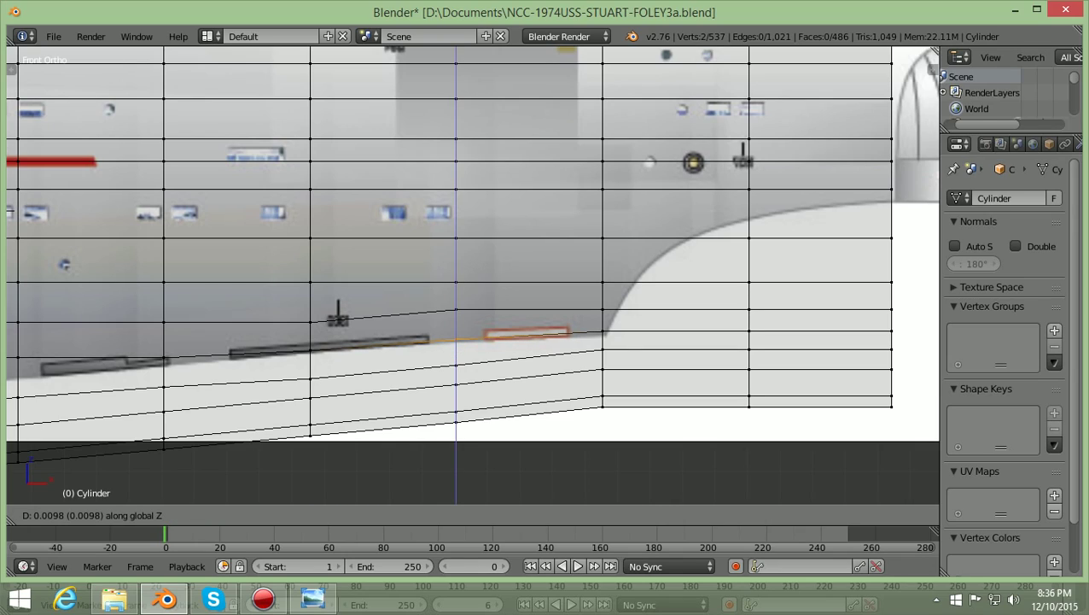
{"action": "key", "text": "Return"}
{"action": "key", "text": "a"}
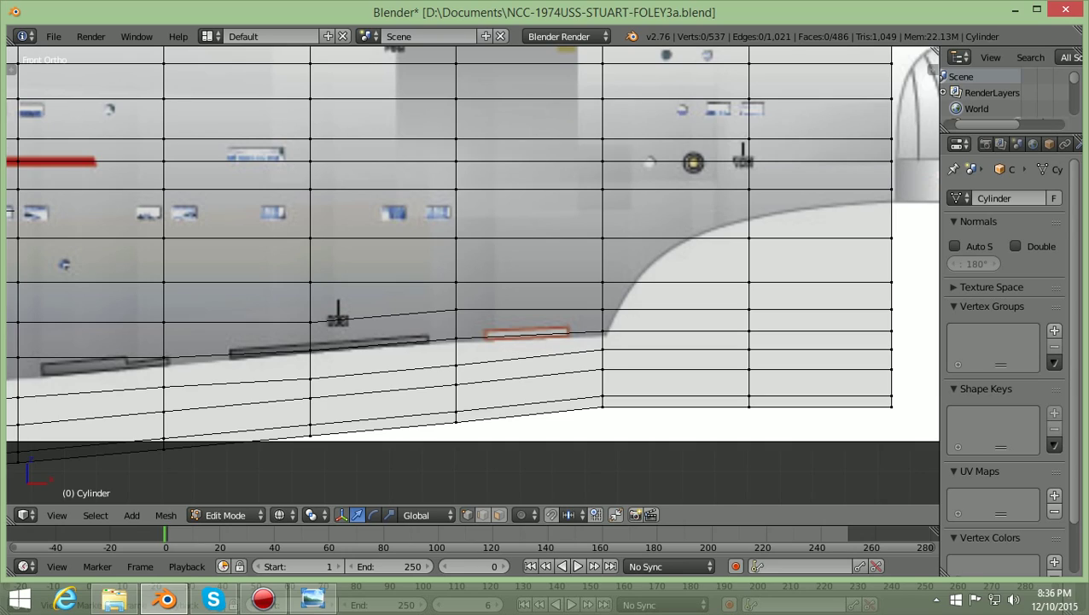
Box-select the fifth-lowest row's vertices in the hull's three aft columns, raise them about 0.0172 along global Z, and deselect them.
{"action": "key", "text": "b"}
{"action": "left_click_drag", "start_coordinate": [595, 314], "coordinate": [901, 341]}
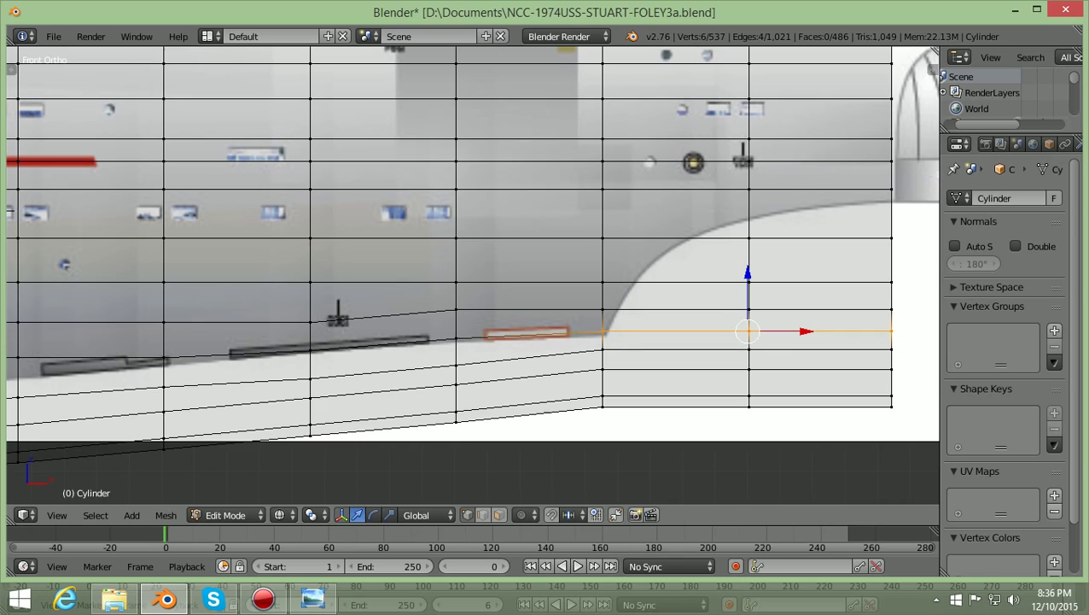
{"action": "key", "text": "g"}
{"action": "key", "text": "z"}
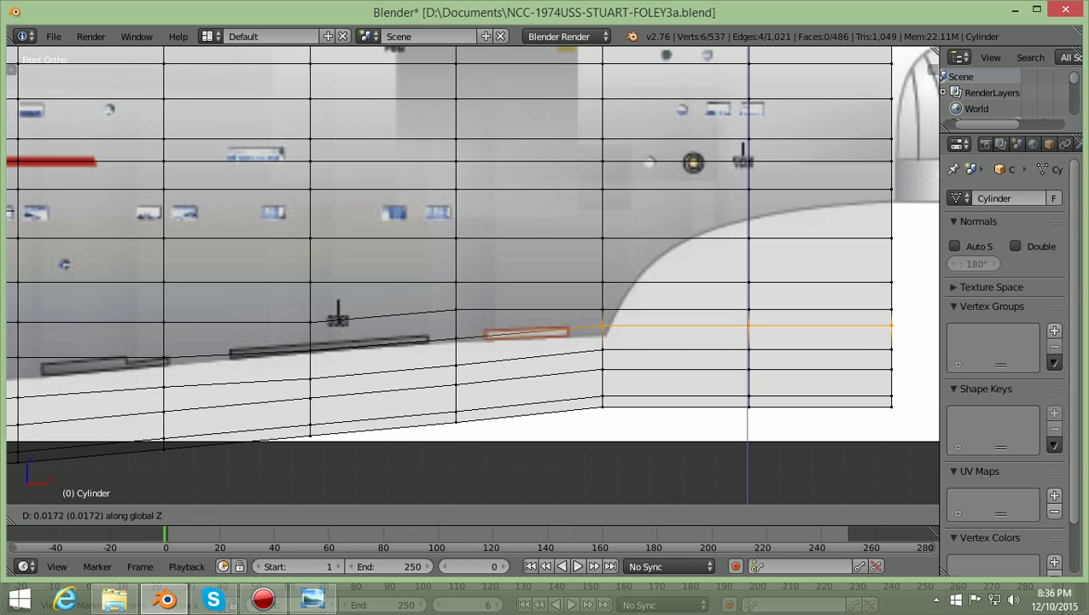
{"action": "key", "text": "Return"}
{"action": "key", "text": "a"}
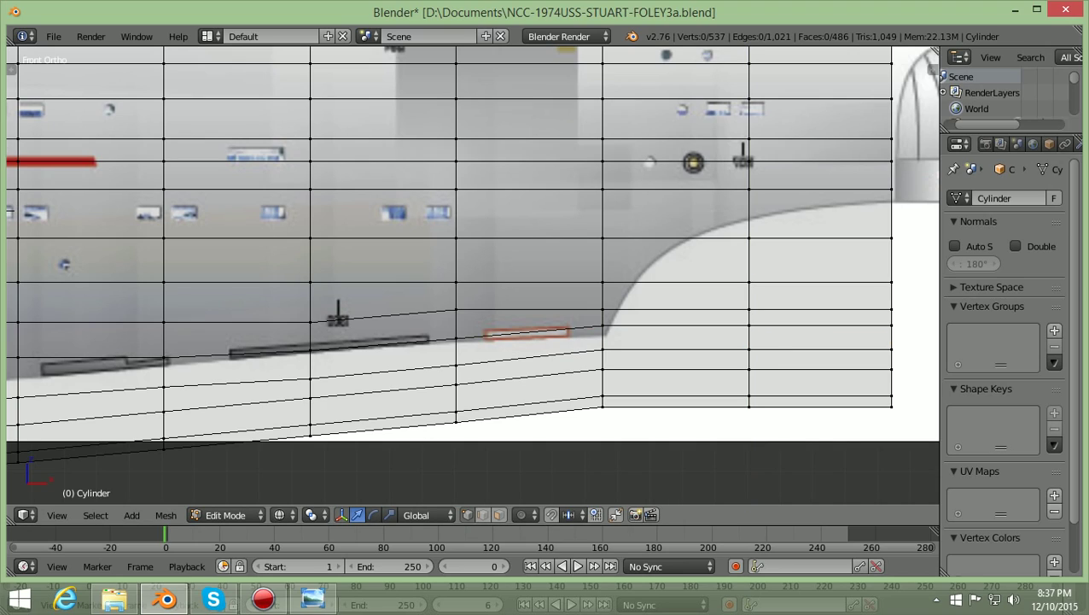
Box-select the sixth-lowest row's vertices in the hull's three aft columns, raise them about 0.0394 along global Z, and deselect them.
{"action": "key", "text": "b"}
{"action": "left_click_drag", "start_coordinate": [587, 313], "coordinate": [901, 301]}
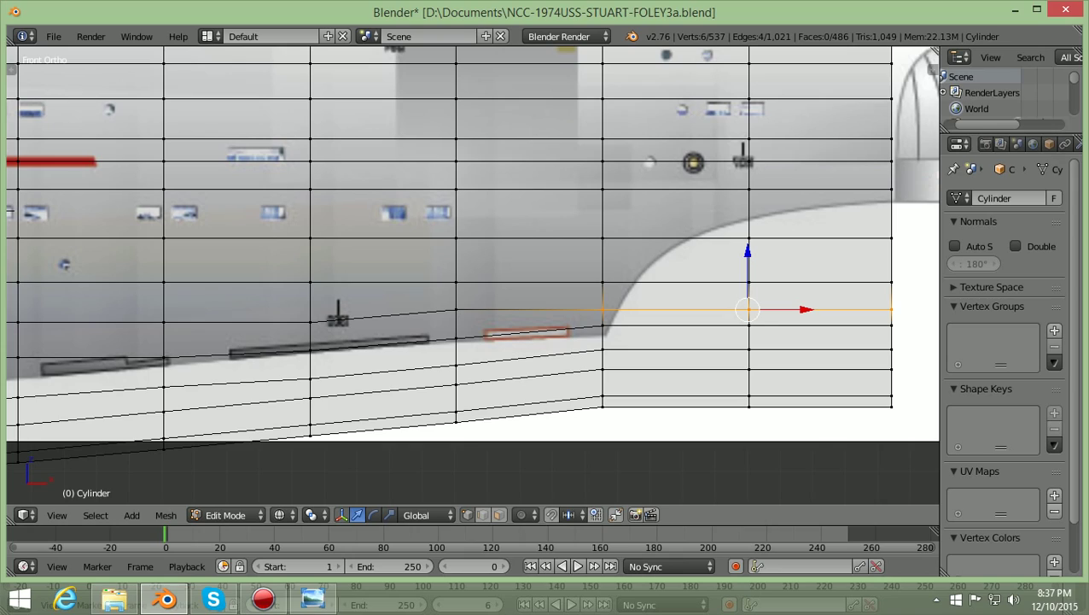
{"action": "key", "text": "g"}
{"action": "key", "text": "z"}
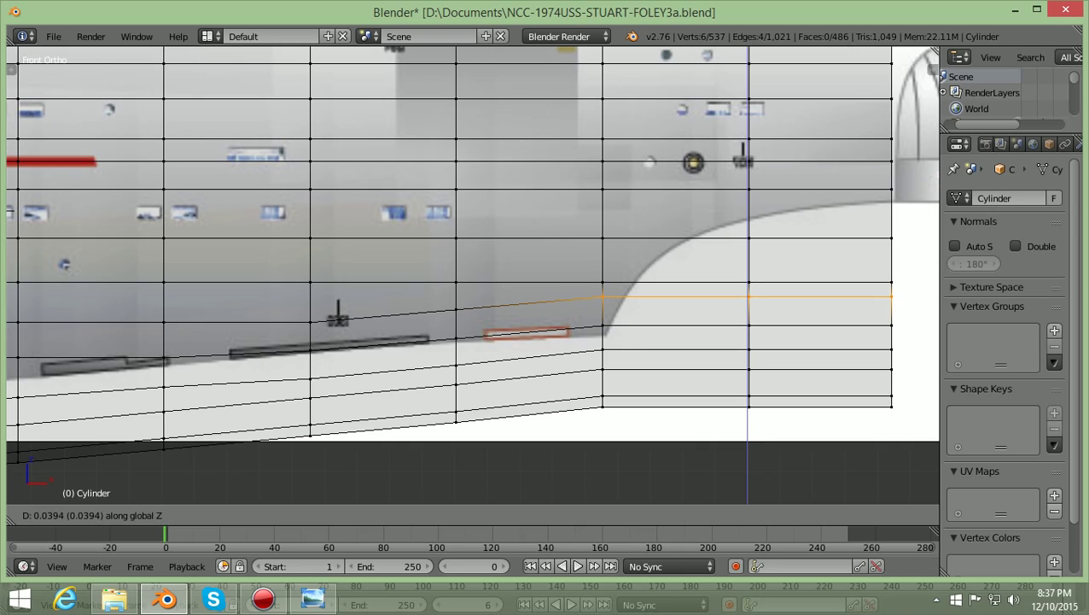
{"action": "key", "text": "Return"}
{"action": "key", "text": "a"}
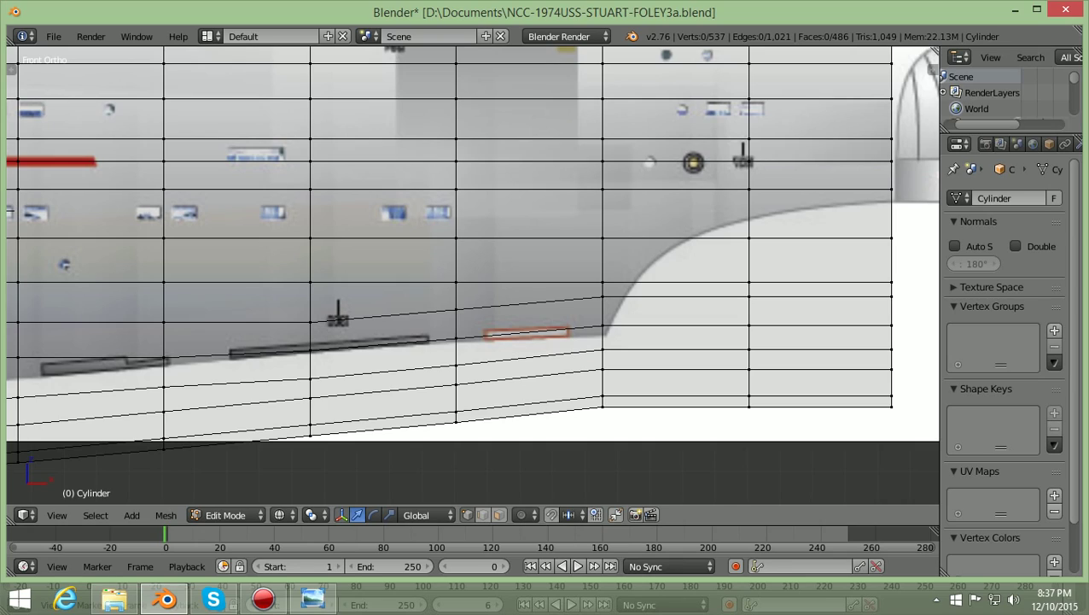
Box-select the seventh-lowest row's vertices in the hull's three aft columns, raise them about 0.0369 along global Z, and deselect them.
{"action": "key", "text": "b"}
{"action": "left_click_drag", "start_coordinate": [596, 286], "coordinate": [894, 262]}
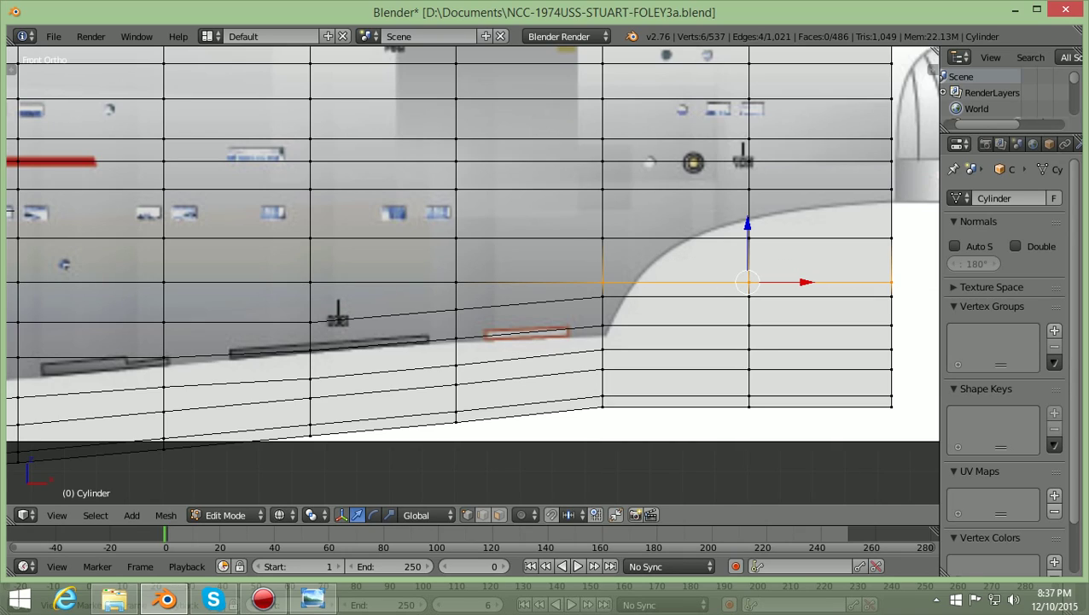
{"action": "key", "text": "g"}
{"action": "key", "text": "z"}
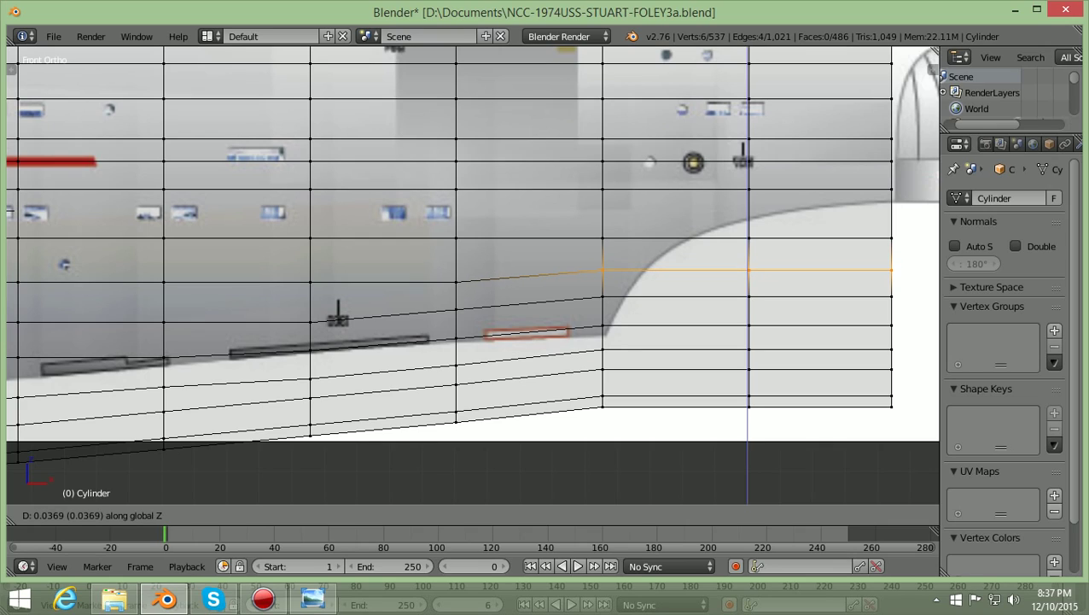
{"action": "key", "text": "Return"}
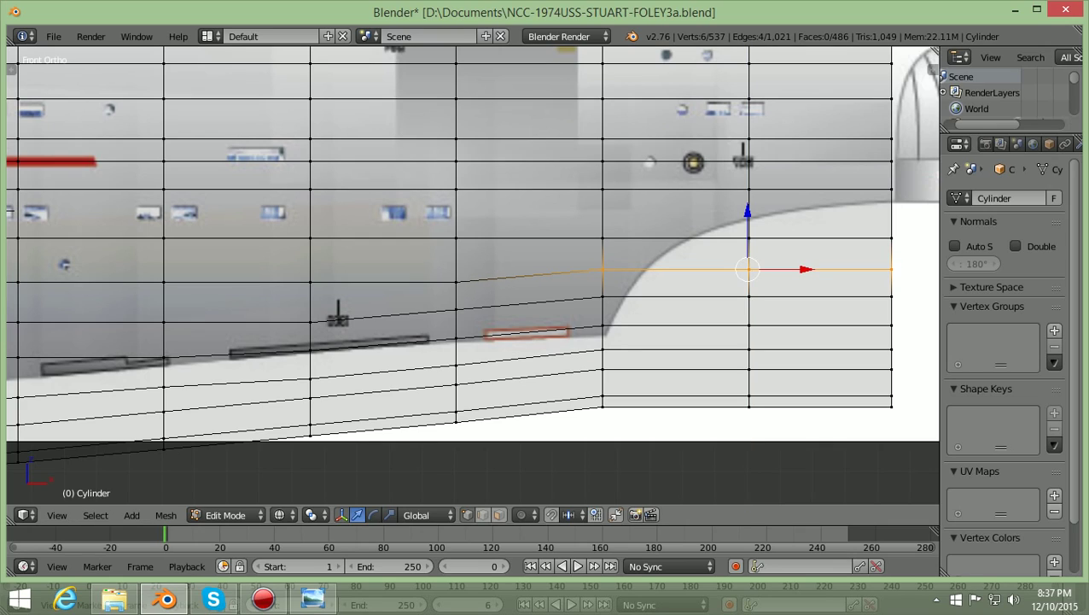
{"action": "key", "text": "a"}
Switch the hull from wireframe to solid display and return to Object Mode.
{"action": "scroll", "coordinate": [473, 247], "scroll_direction": "down", "scroll_amount": 2}
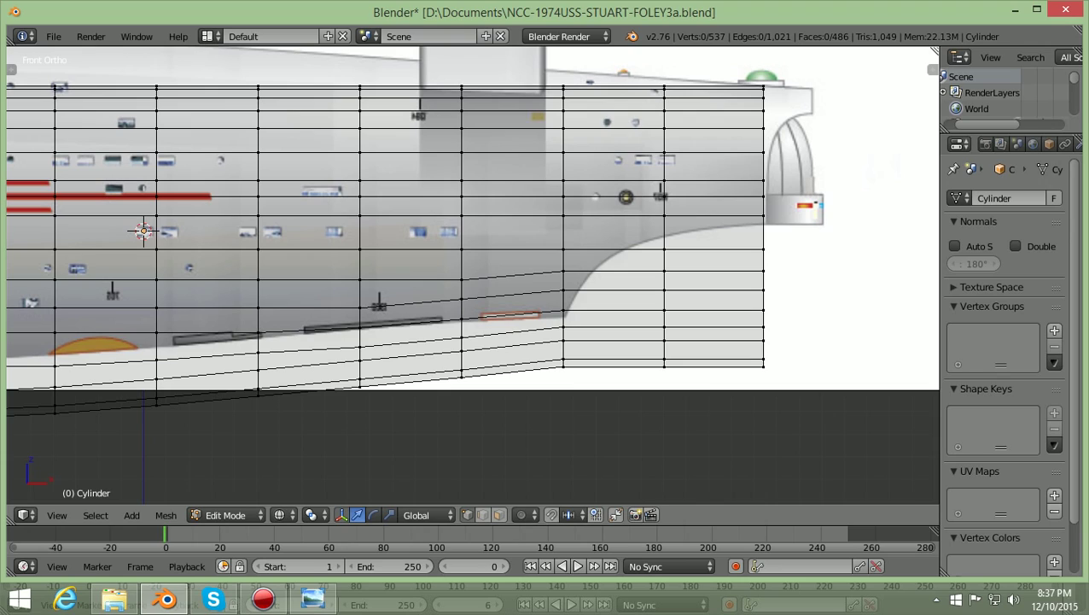
{"action": "scroll", "coordinate": [473, 273], "scroll_direction": "up", "scroll_amount": 3, "text": "ctrl"}
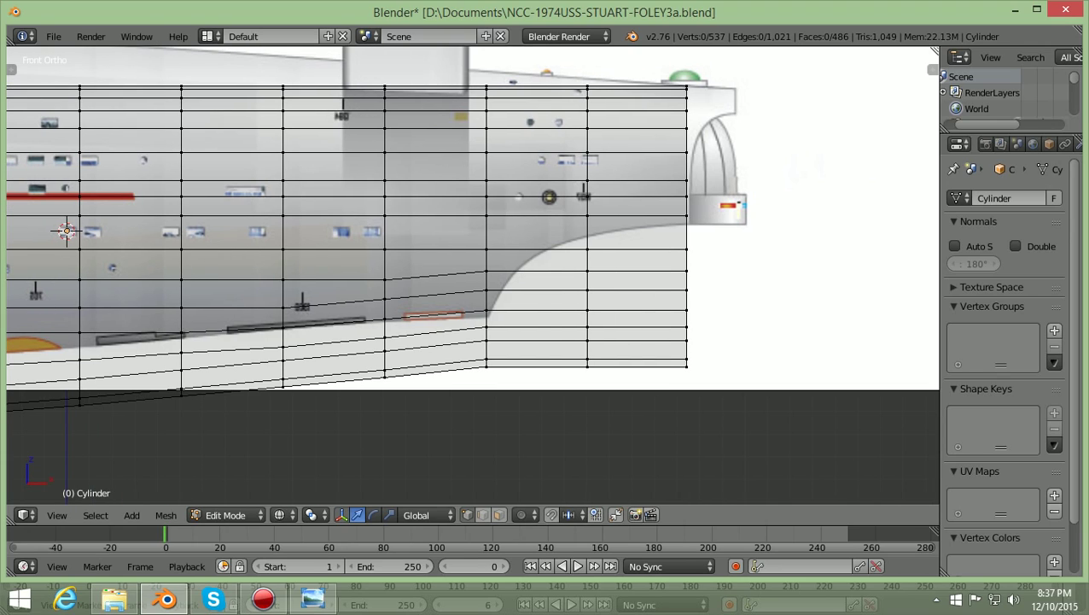
{"action": "scroll", "coordinate": [473, 273], "scroll_direction": "down", "scroll_amount": 1}
{"action": "key", "text": "z"}
{"action": "scroll", "coordinate": [472, 273], "scroll_direction": "down", "scroll_amount": 2}
{"action": "middle_click_drag", "start_coordinate": [473, 273], "coordinate": [535, 343]}
{"action": "scroll", "coordinate": [473, 274], "scroll_direction": "down", "scroll_amount": 3}
{"action": "middle_click_drag", "start_coordinate": [473, 275], "coordinate": [458, 282]}
{"action": "middle_click_drag", "start_coordinate": [520, 293], "coordinate": [506, 278]}
{"action": "left_click", "coordinate": [226, 514]}
{"action": "left_click", "coordinate": [232, 508]}
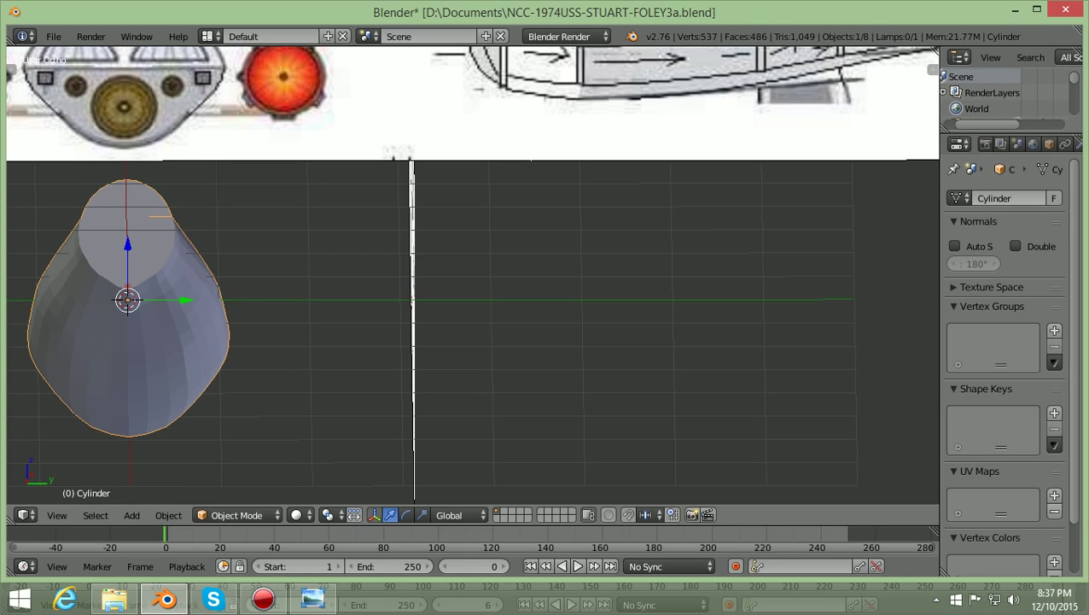
Apply smooth shading to the whole hull cylinder.
{"action": "middle_click_drag", "start_coordinate": [505, 279], "coordinate": [527, 278]}
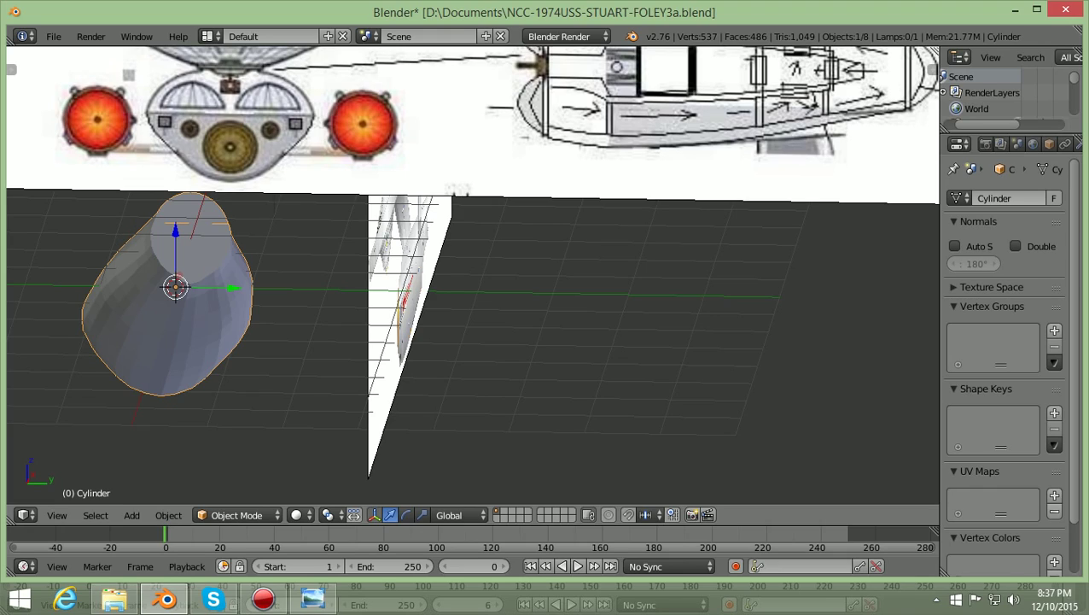
{"action": "key", "text": "t"}
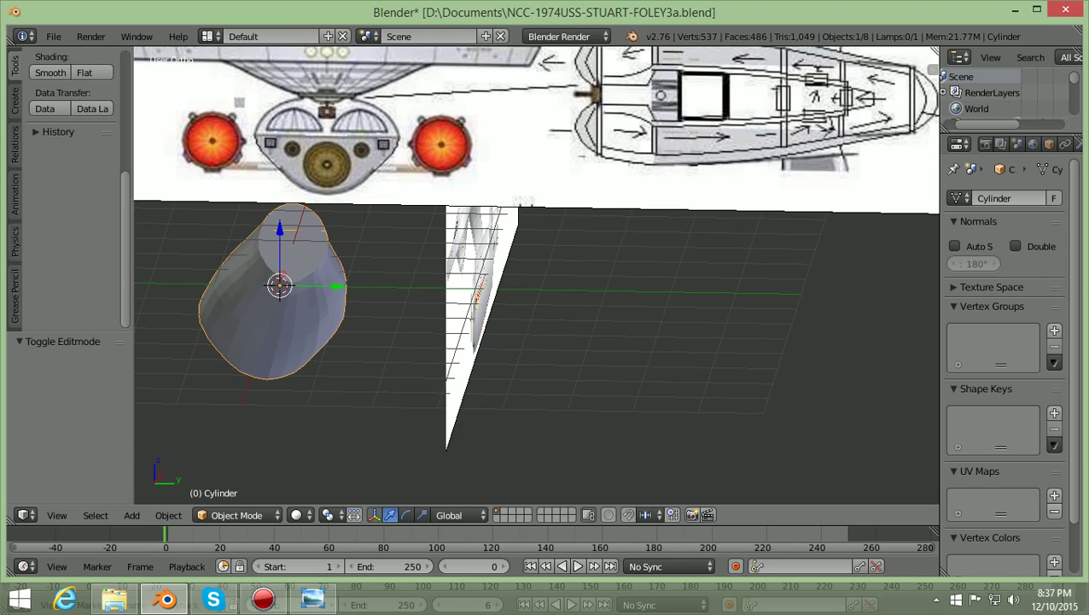
{"action": "left_click", "coordinate": [49, 72]}
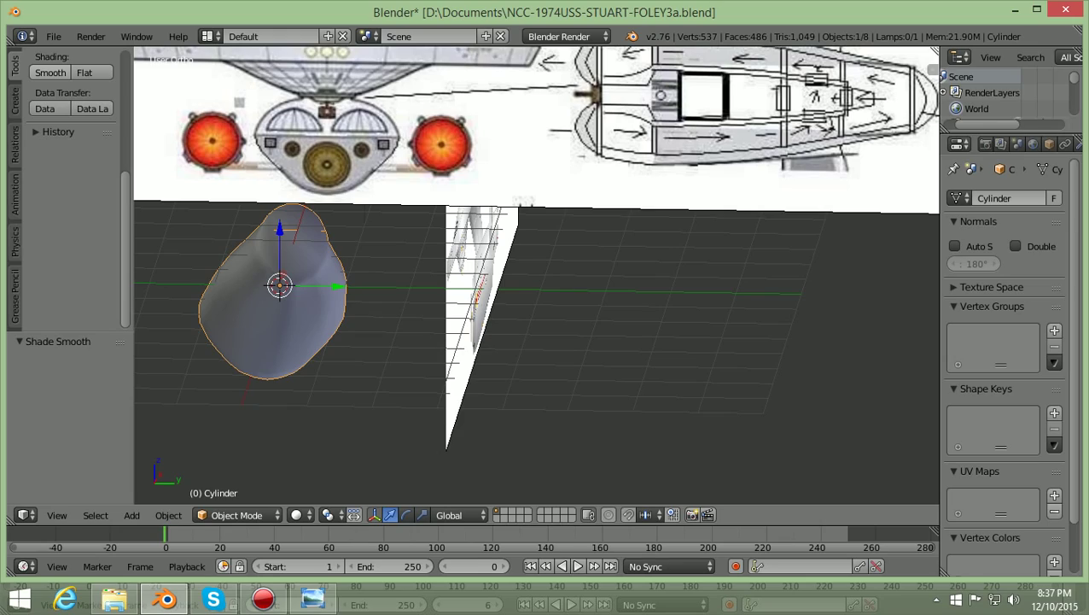
In Edit Mode with face selection, select the large end face at the hull's forward end and shade it flat.
{"action": "scroll", "coordinate": [536, 275], "scroll_direction": "down", "scroll_amount": 1}
{"action": "middle_click_drag", "start_coordinate": [427, 275], "coordinate": [743, 303]}
{"action": "middle_click_drag", "start_coordinate": [598, 231], "coordinate": [551, 320]}
{"action": "scroll", "coordinate": [536, 275], "scroll_direction": "up", "scroll_amount": 4}
{"action": "mouse_move", "coordinate": [636, 272]}
{"action": "middle_mouse_down"}
{"action": "mouse_move", "coordinate": [657, 272]}
{"action": "mouse_move", "coordinate": [587, 268]}
{"action": "mouse_move", "coordinate": [623, 268]}
{"action": "middle_mouse_up"}
{"action": "scroll", "coordinate": [536, 275], "scroll_direction": "up", "scroll_amount": 1}
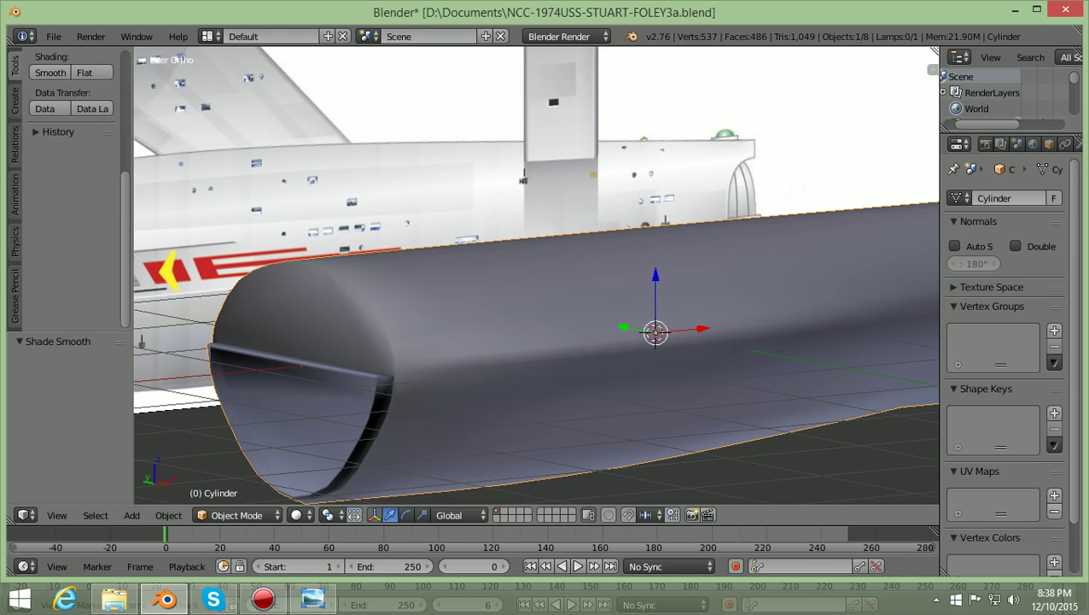
{"action": "scroll", "coordinate": [536, 273], "scroll_direction": "down", "scroll_amount": 3}
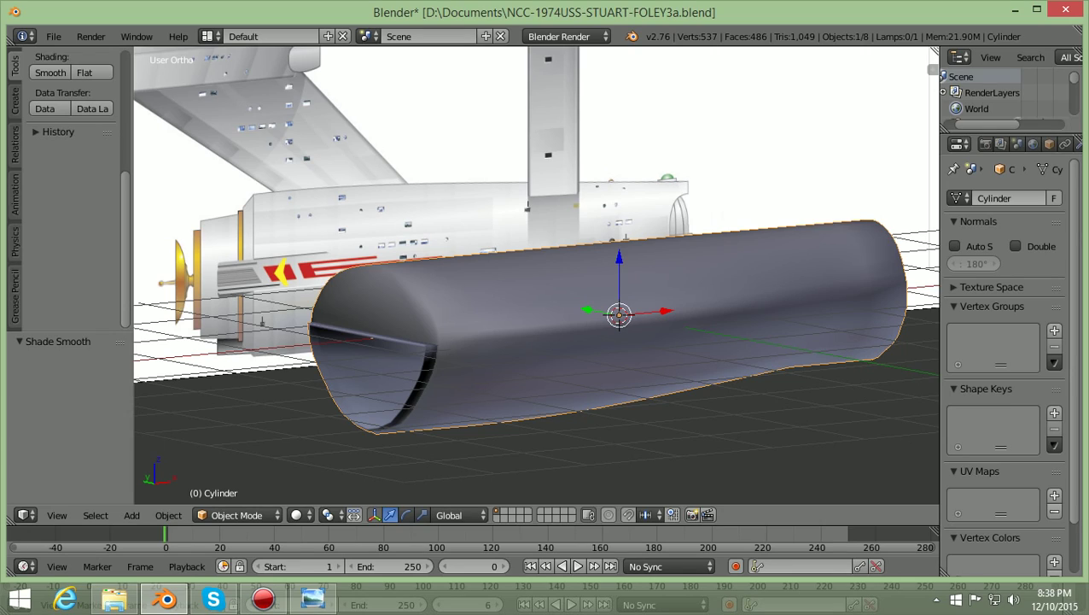
{"action": "left_click", "coordinate": [237, 514]}
{"action": "left_click", "coordinate": [232, 479]}
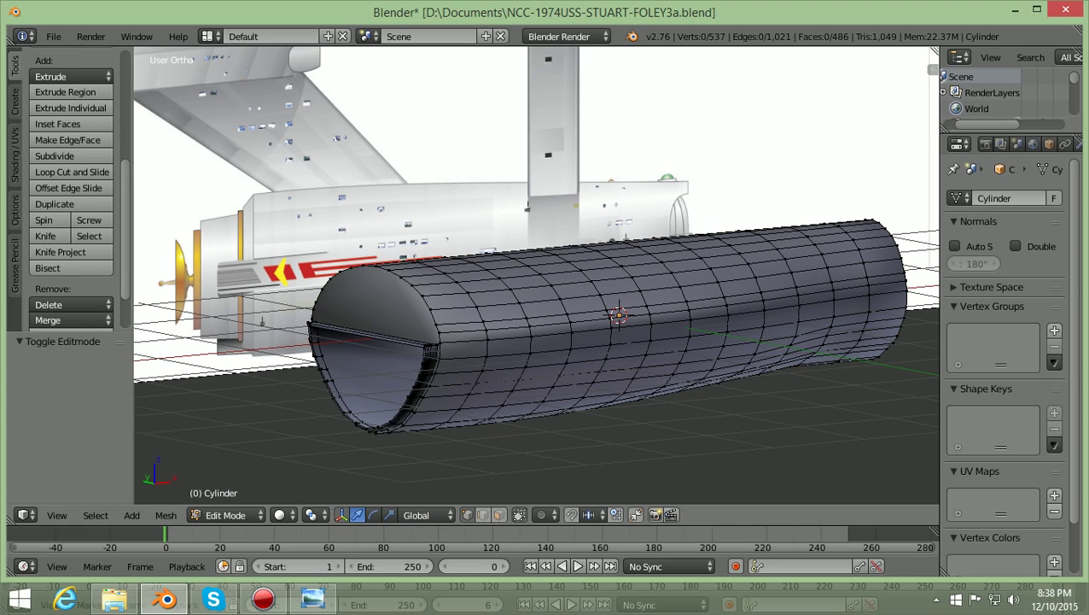
{"action": "left_click", "coordinate": [15, 155]}
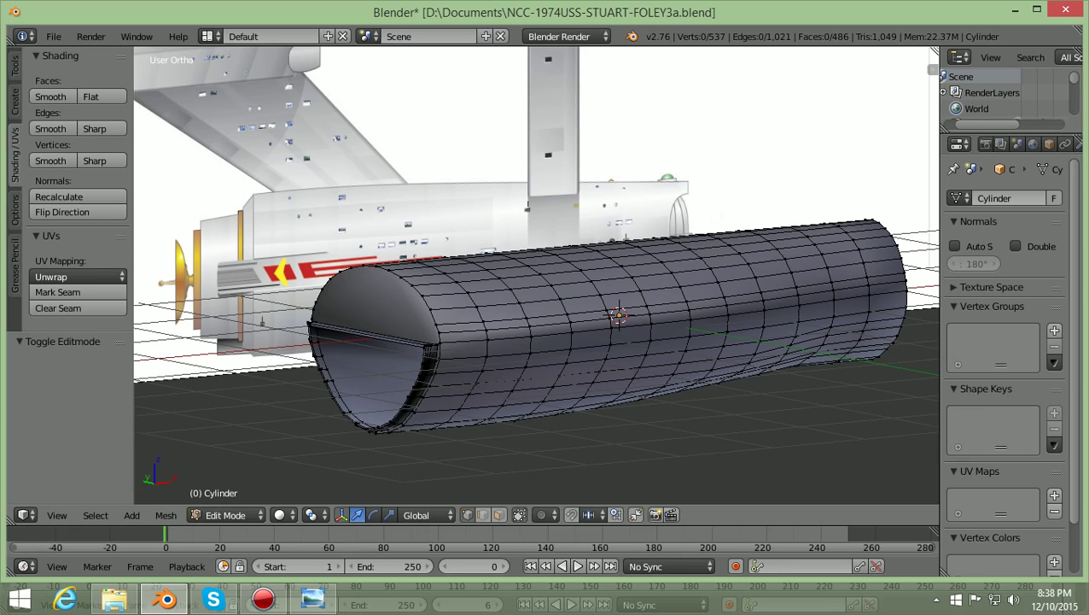
{"action": "left_click", "coordinate": [499, 515]}
{"action": "right_click", "coordinate": [371, 334]}
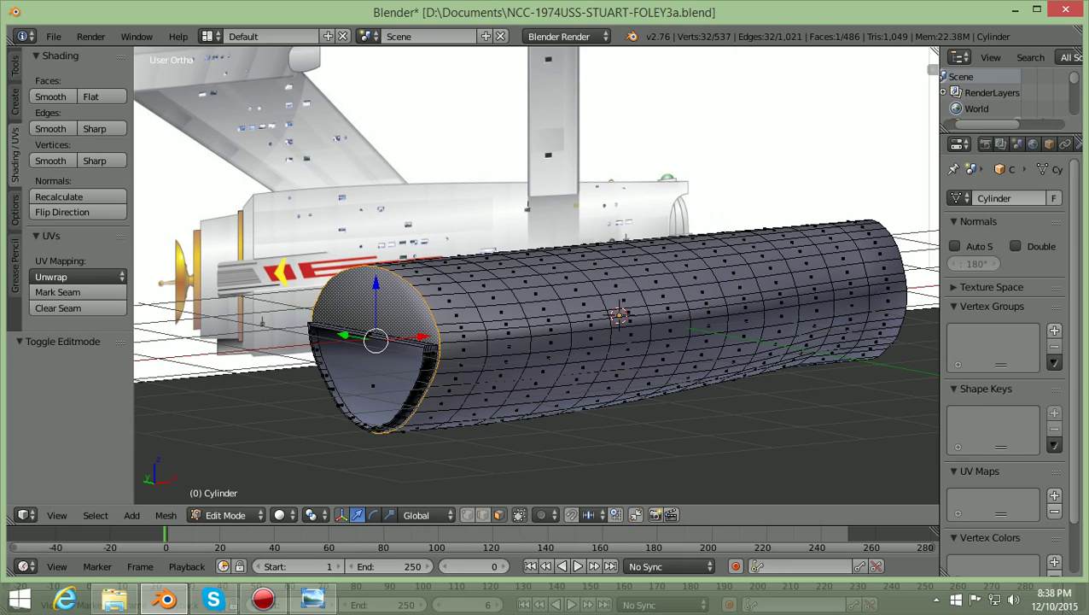
{"action": "left_click", "coordinate": [100, 97]}
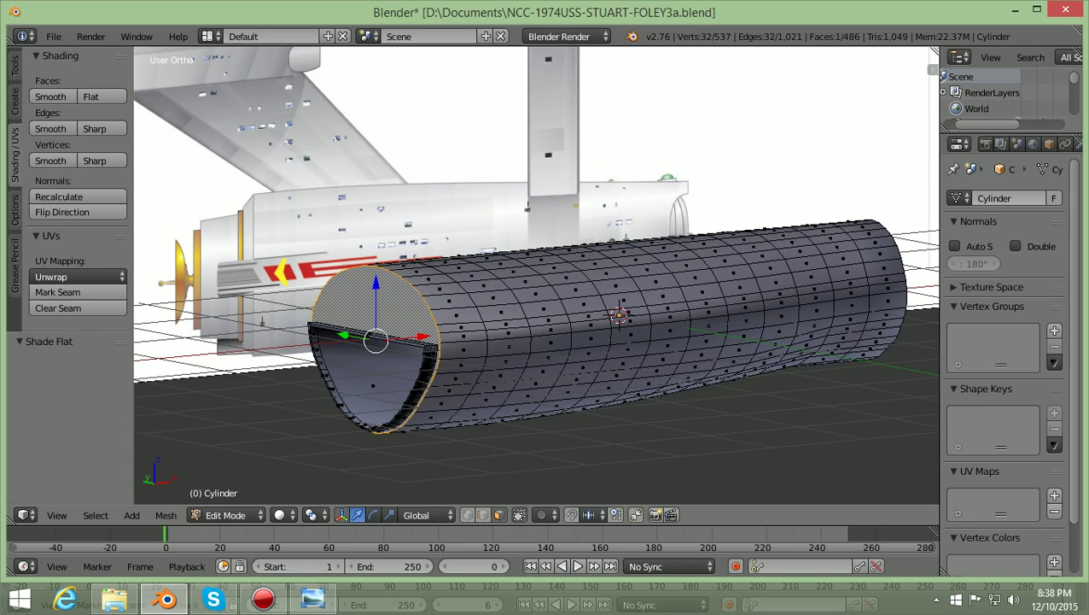
Shade the recessed lower face at the hull's forward end flat, deselect everything, and return to Object Mode.
{"action": "right_click", "coordinate": [373, 386]}
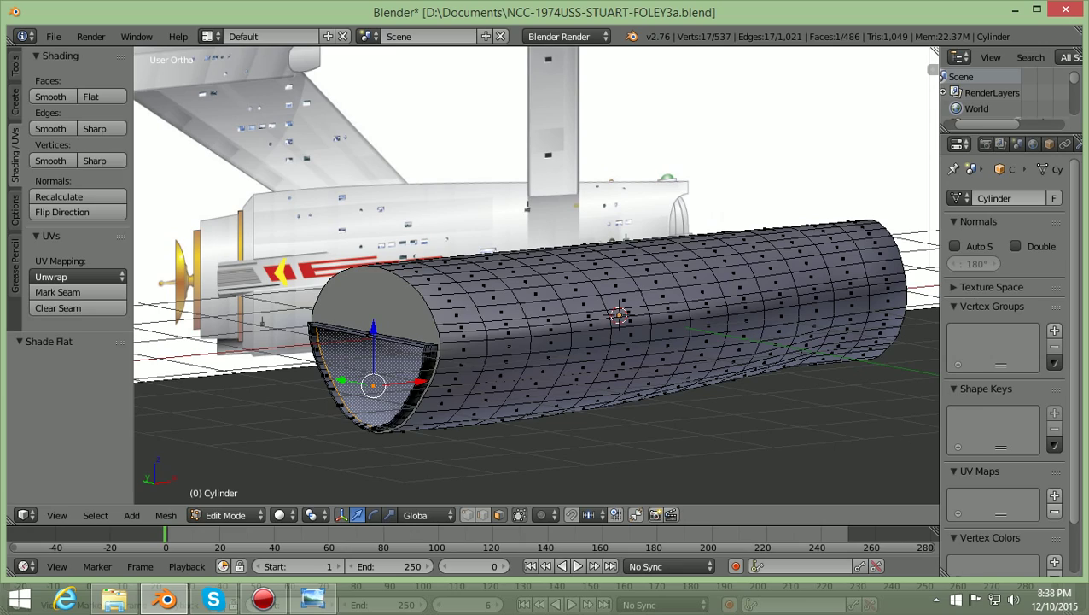
{"action": "left_click", "coordinate": [101, 96]}
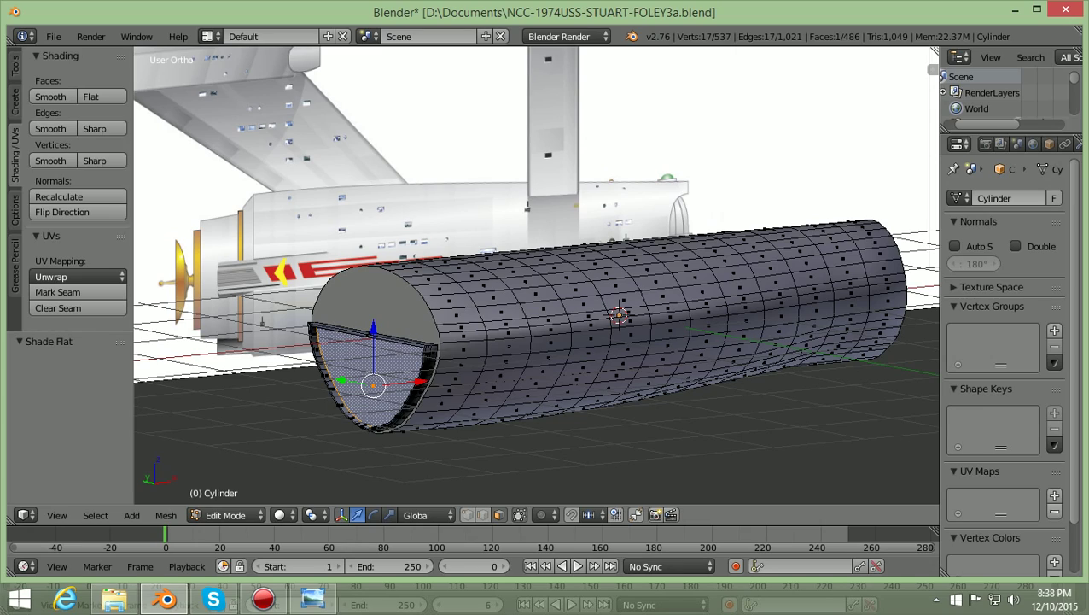
{"action": "key", "text": "a"}
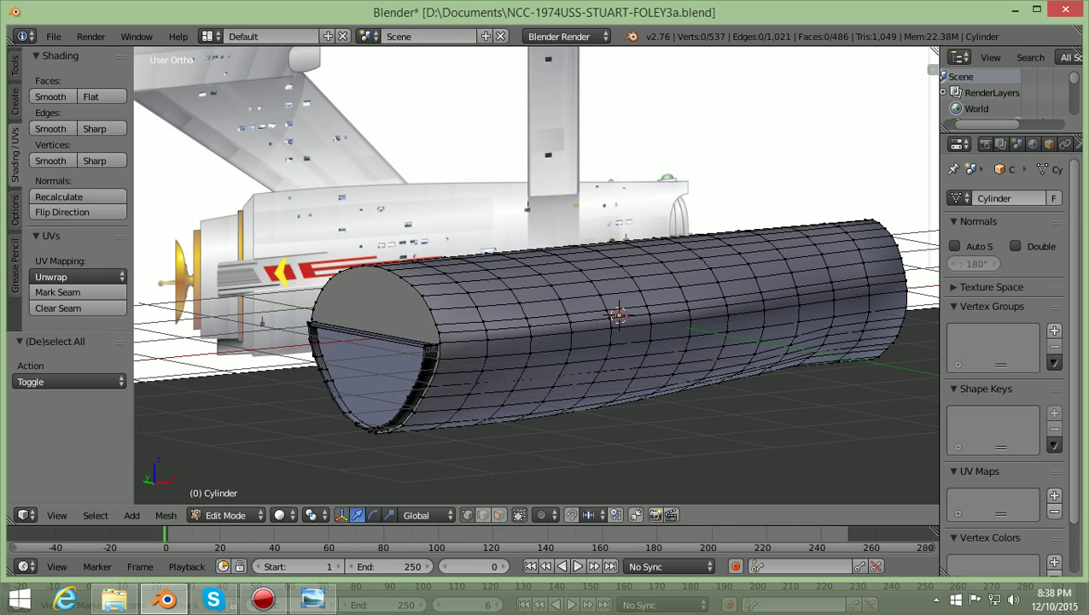
{"action": "left_click", "coordinate": [225, 515]}
{"action": "left_click", "coordinate": [235, 496]}
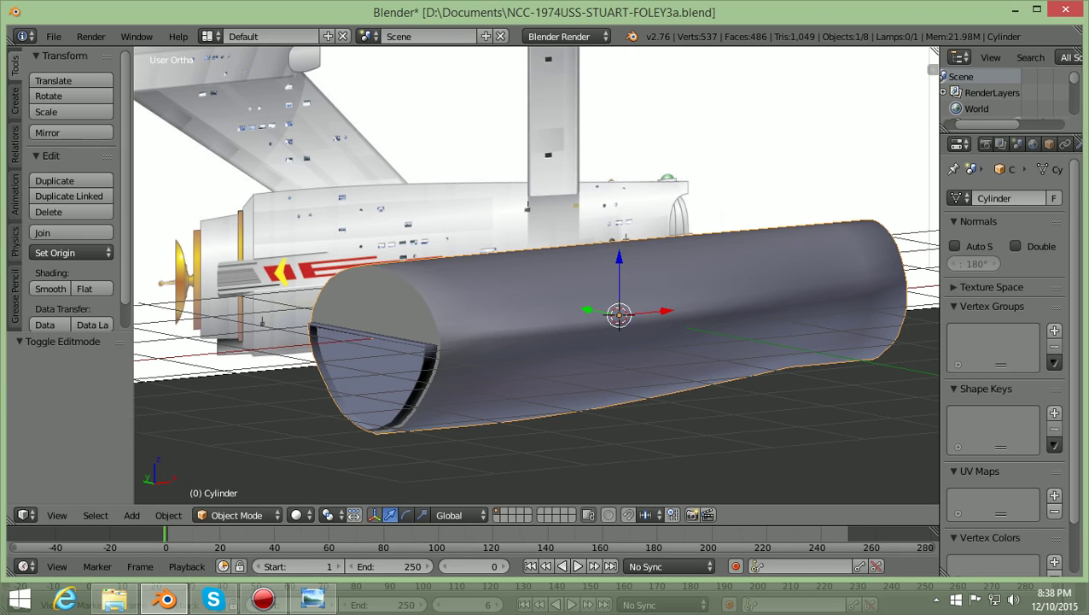
{"action": "scroll", "coordinate": [536, 275], "scroll_direction": "down", "scroll_amount": 1}
{"action": "middle_click_drag", "start_coordinate": [536, 275], "coordinate": [472, 273]}
{"action": "middle_click_drag", "start_coordinate": [589, 229], "coordinate": [639, 292]}
{"action": "middle_click_drag", "start_coordinate": [850, 203], "coordinate": [850, 175]}
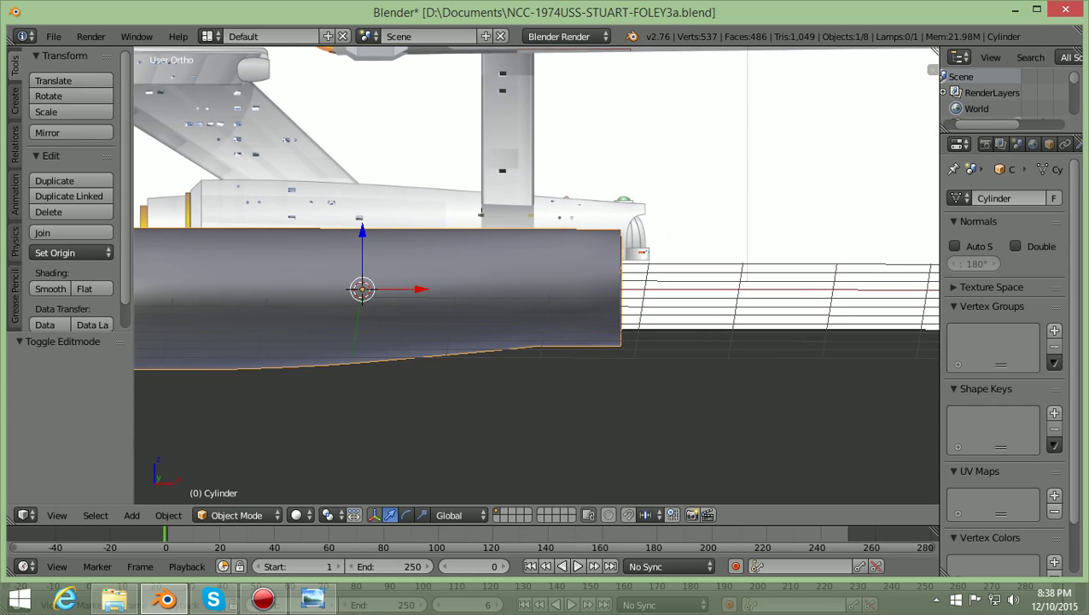
Examine the shaded hull in front orthographic view against the side-view reference, with the tool shelf hidden.
{"action": "key", "text": "KP_1"}
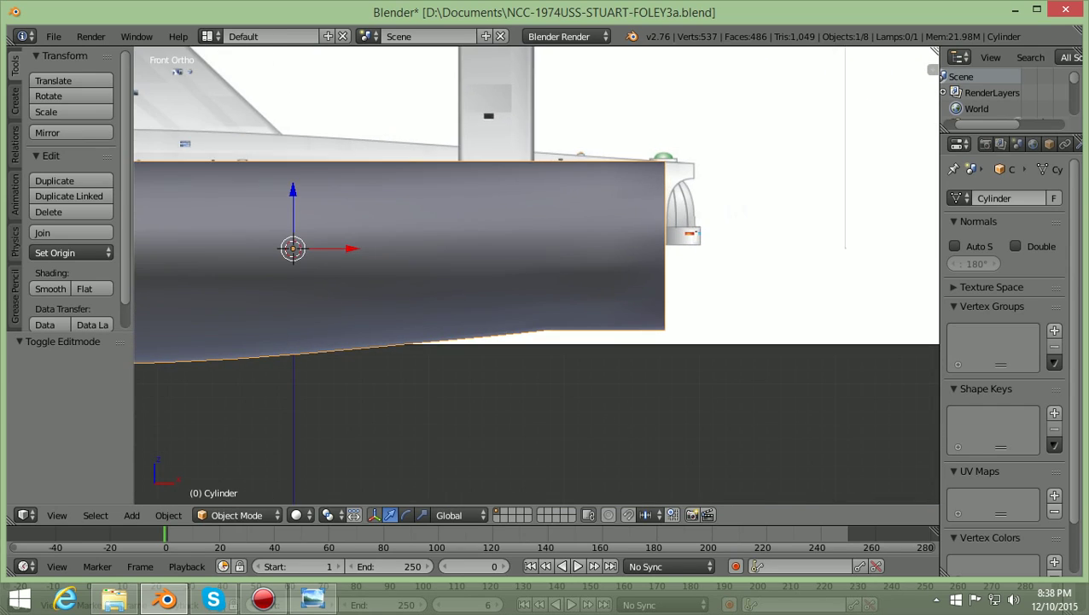
{"action": "key", "text": "ctrl+KP_4"}
{"action": "key", "text": "ctrl+KP_4"}
{"action": "key", "text": "ctrl+KP_4"}
{"action": "key", "text": "ctrl+KP_4"}
{"action": "key", "text": "ctrl+KP_4"}
{"action": "key", "text": "ctrl+KP_4"}
{"action": "key", "text": "ctrl+KP_4"}
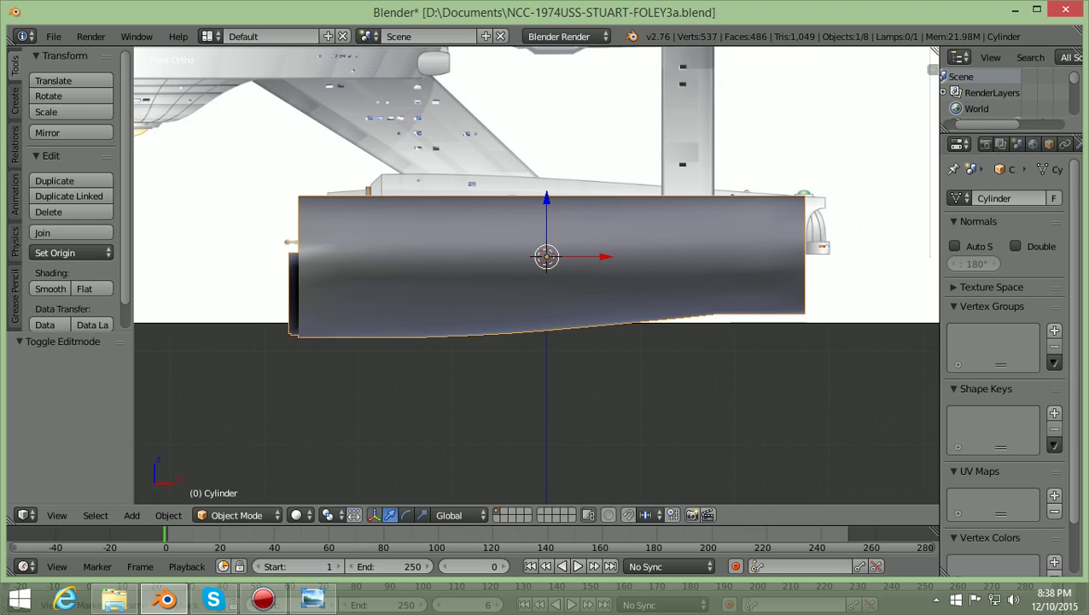
{"action": "key", "text": "ctrl+KP_8"}
{"action": "key", "text": "ctrl+KP_8"}
{"action": "key", "text": "ctrl+KP_8"}
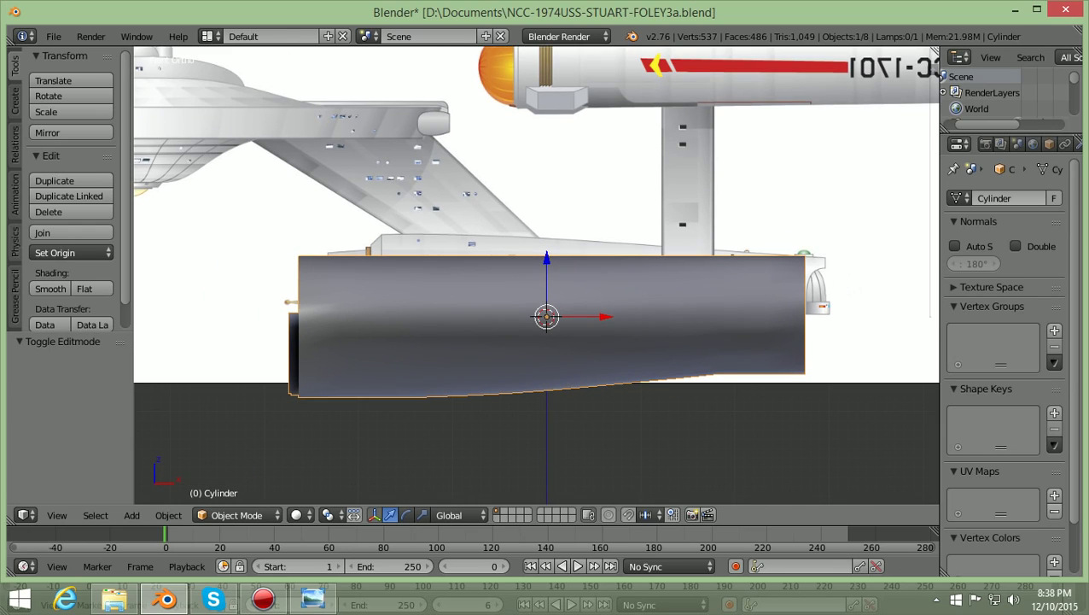
{"action": "key", "text": "t"}
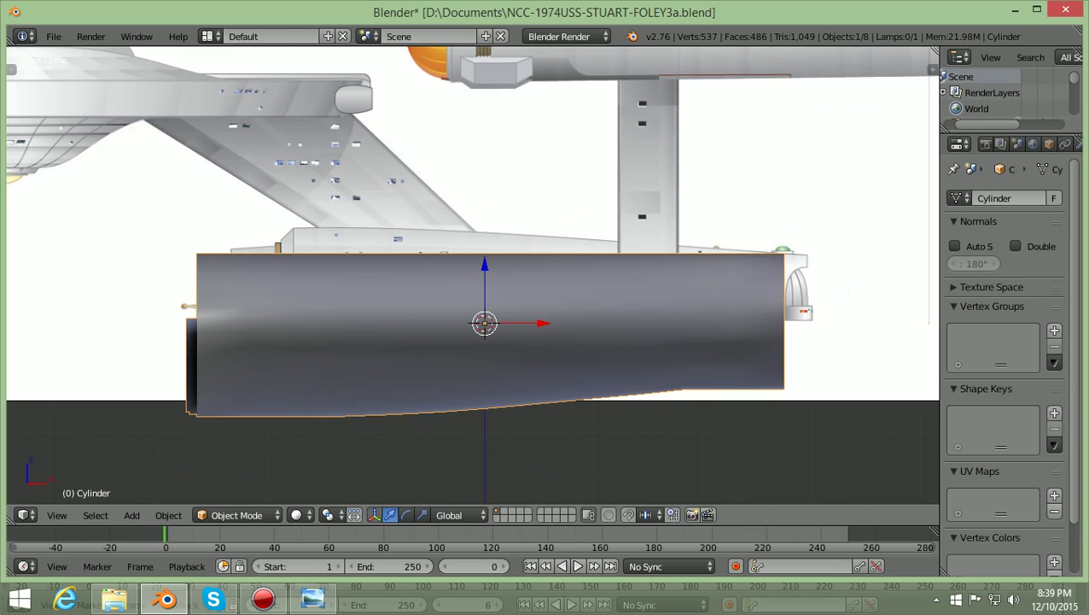
{"action": "key", "text": "ctrl+KP_6"}
{"action": "key", "text": "ctrl+KP_6"}
{"action": "key", "text": "ctrl+KP_6"}
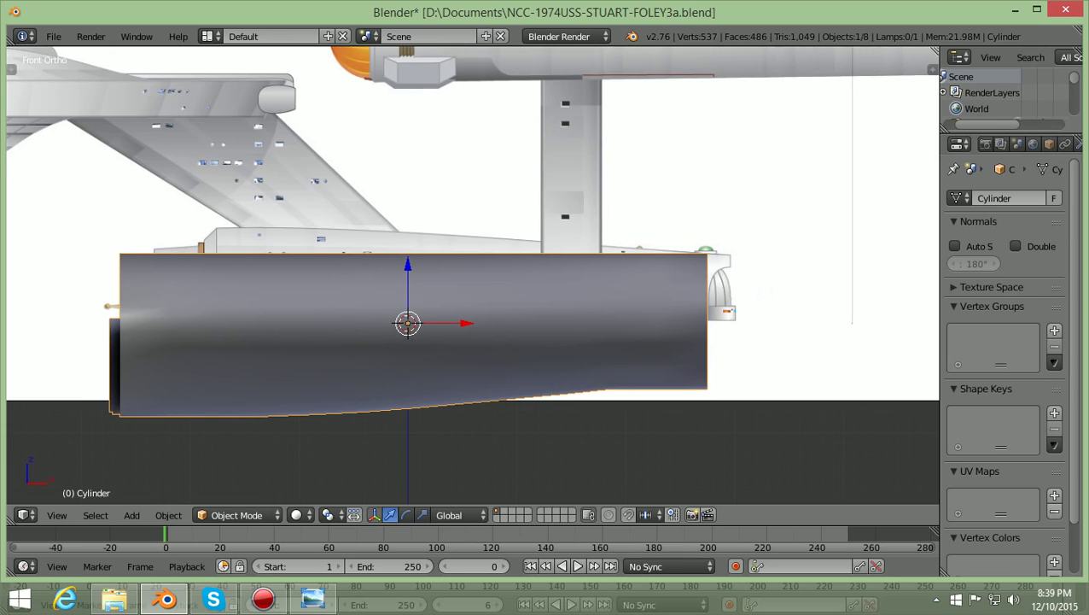
{"action": "key", "text": "ctrl+KP_6"}
{"action": "key", "text": "ctrl+KP_6"}
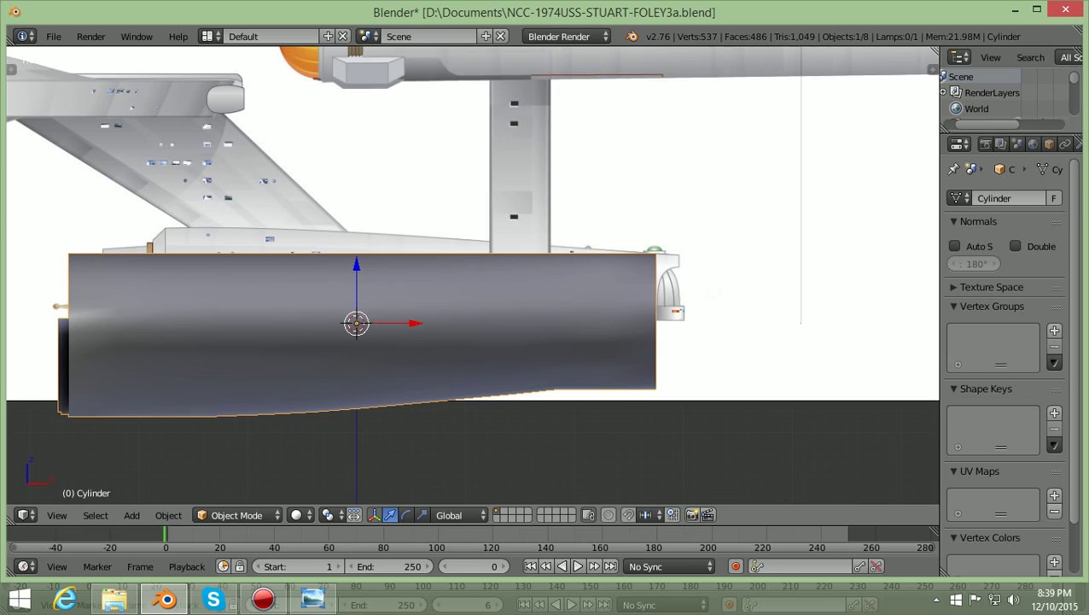
Switch the hull cylinder to Edit Mode to work on its aft end.
{"action": "left_click", "coordinate": [237, 514]}
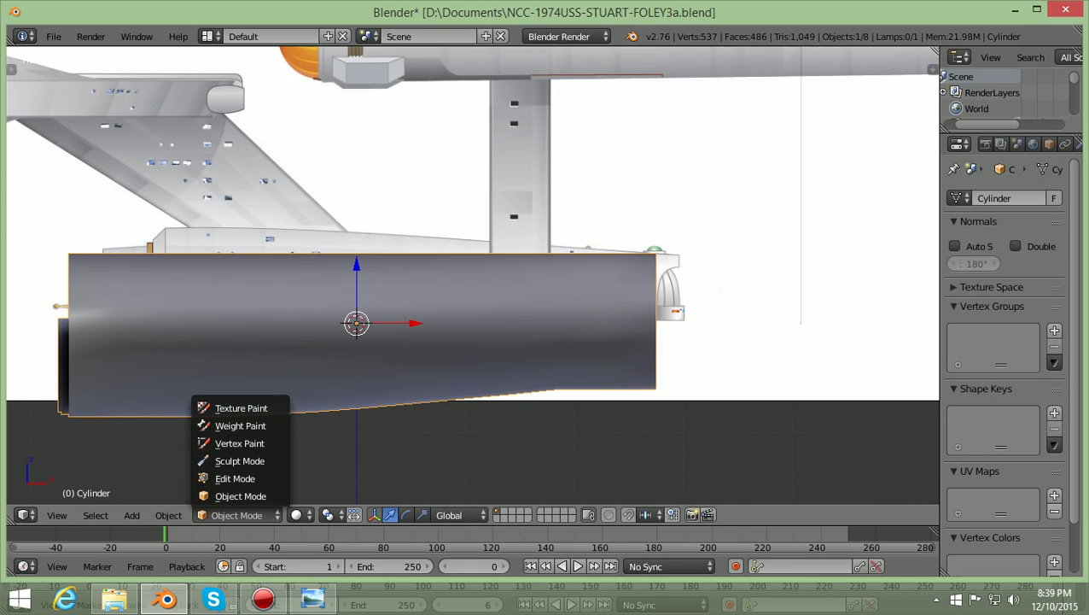
{"action": "left_click", "coordinate": [235, 478]}
{"action": "scroll", "coordinate": [473, 275], "scroll_direction": "up", "scroll_amount": 1}
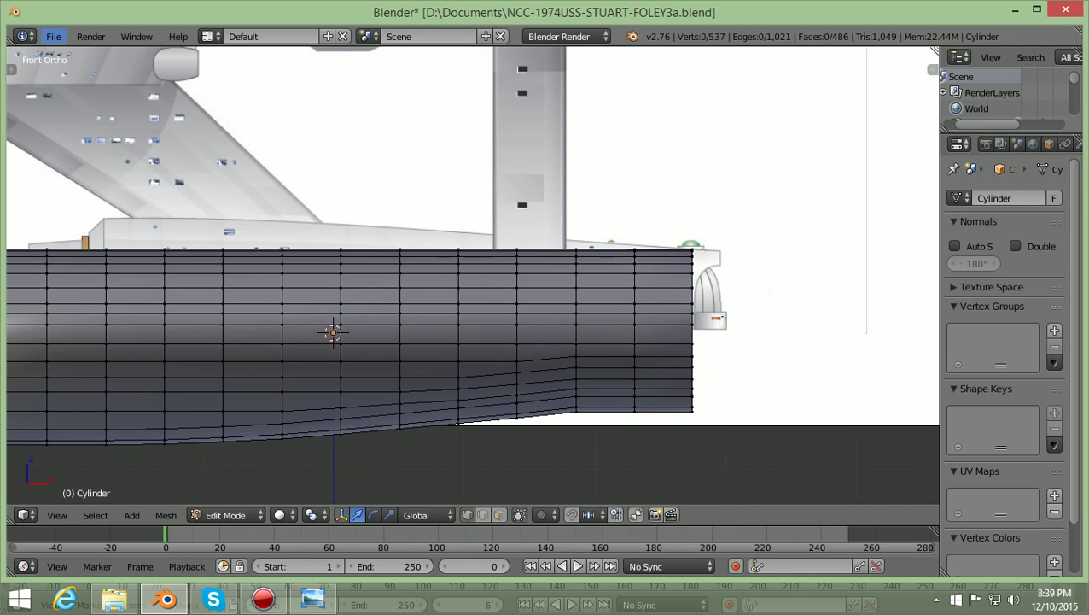
{"action": "scroll", "coordinate": [54, 35], "scroll_direction": "down", "scroll_amount": 1}
{"action": "scroll", "coordinate": [473, 275], "scroll_direction": "up", "scroll_amount": 2}
{"action": "key", "text": "KP_Subtract"}
{"action": "key", "text": "KP_Subtract"}
{"action": "key", "text": "KP_Subtract"}
{"action": "key", "text": "KP_Subtract"}
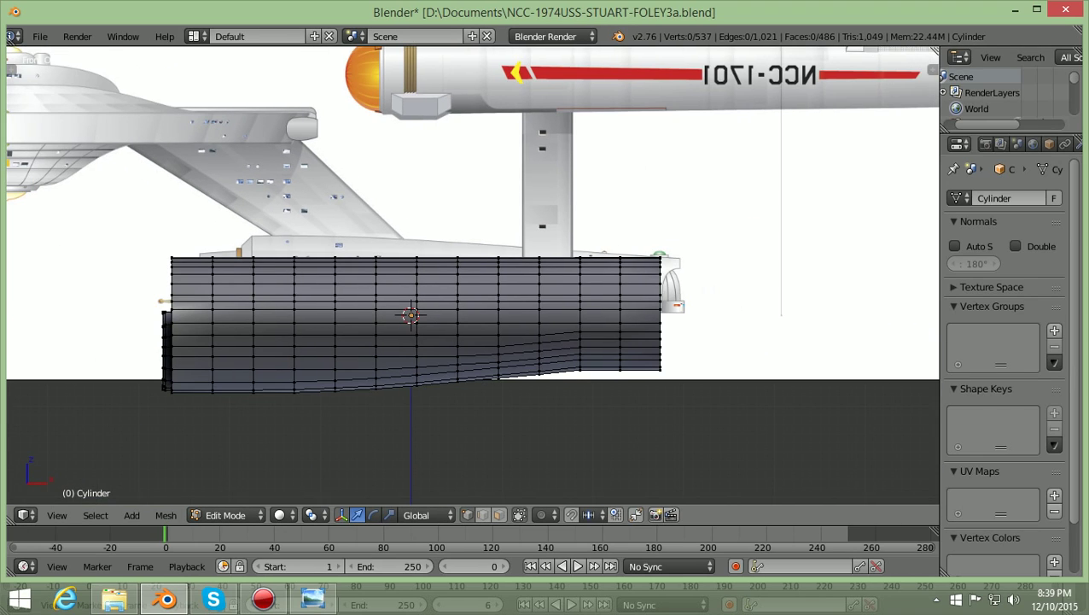
{"action": "scroll", "coordinate": [473, 275], "scroll_direction": "up", "scroll_amount": 3, "text": "ctrl"}
{"action": "scroll", "coordinate": [473, 275], "scroll_direction": "up", "scroll_amount": 2}
{"action": "scroll", "coordinate": [472, 275], "scroll_direction": "down", "scroll_amount": 3, "text": "shift"}
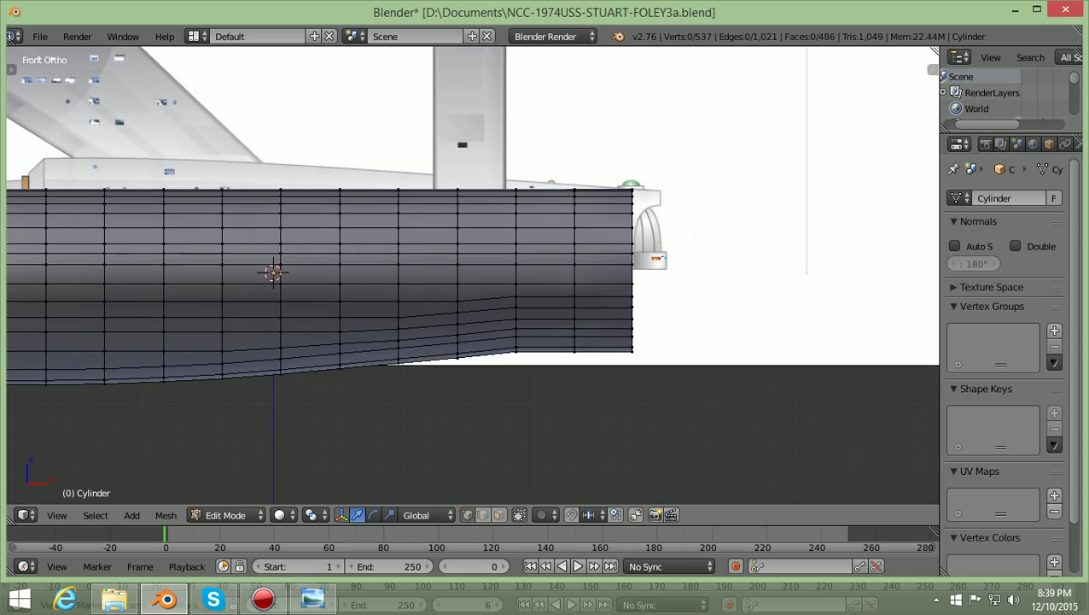
{"action": "scroll", "coordinate": [473, 275], "scroll_direction": "up", "scroll_amount": 2}
{"action": "key", "text": "ctrl+KP_8"}
{"action": "key", "text": "ctrl+KP_8"}
Make the program window fill the whole screen.
{"action": "left_click", "coordinate": [123, 35]}
{"action": "left_click", "coordinate": [158, 75]}
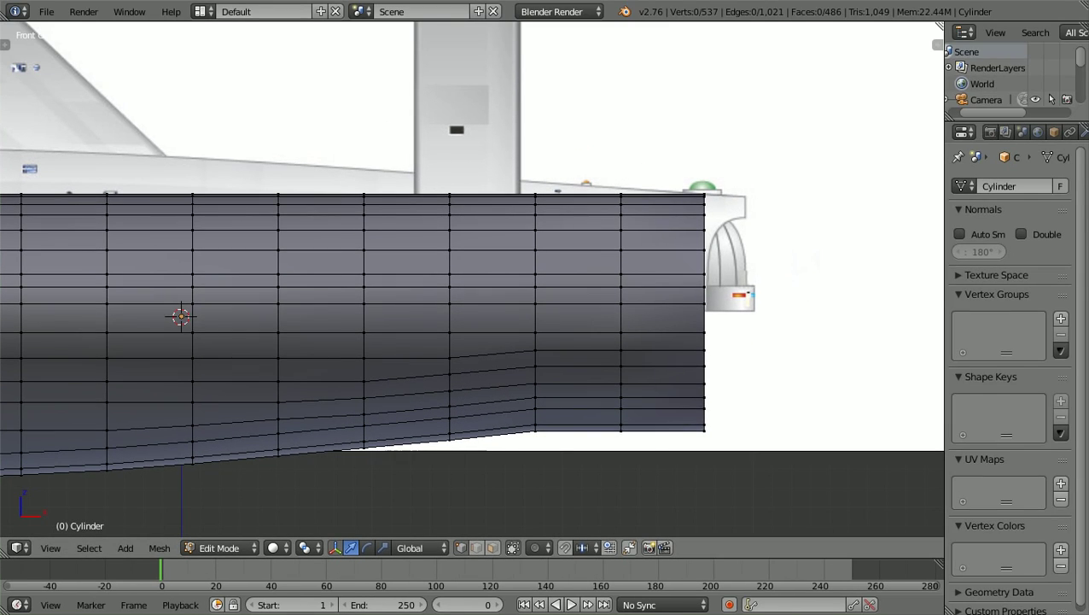
{"action": "key", "text": "ctrl+KP_6"}
{"action": "key", "text": "ctrl+KP_6"}
{"action": "key", "text": "ctrl+KP_8"}
{"action": "key", "text": "ctrl+KP_8"}
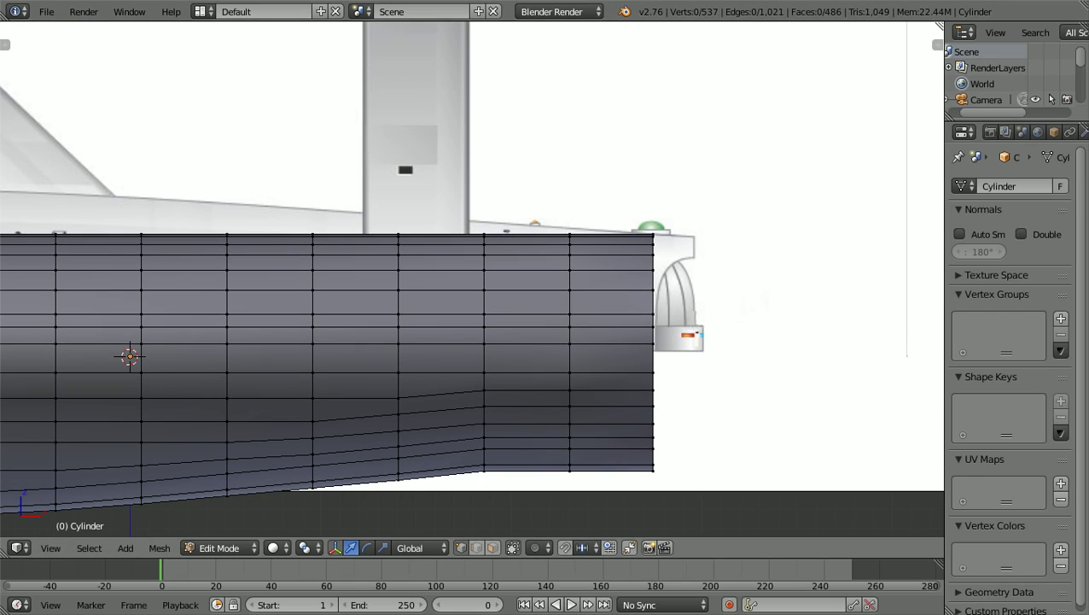
Save the file as NCC-1974USS-STUART-FOLEY3a.blend in D:\Documents, overwriting the existing version.
{"action": "left_click", "coordinate": [46, 11]}
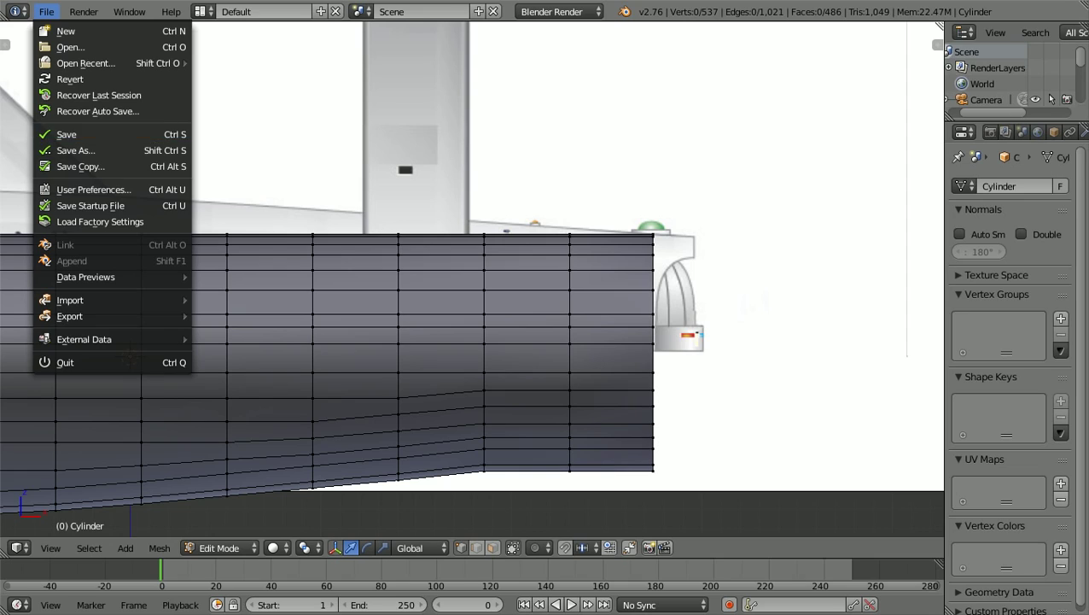
{"action": "left_click", "coordinate": [75, 150]}
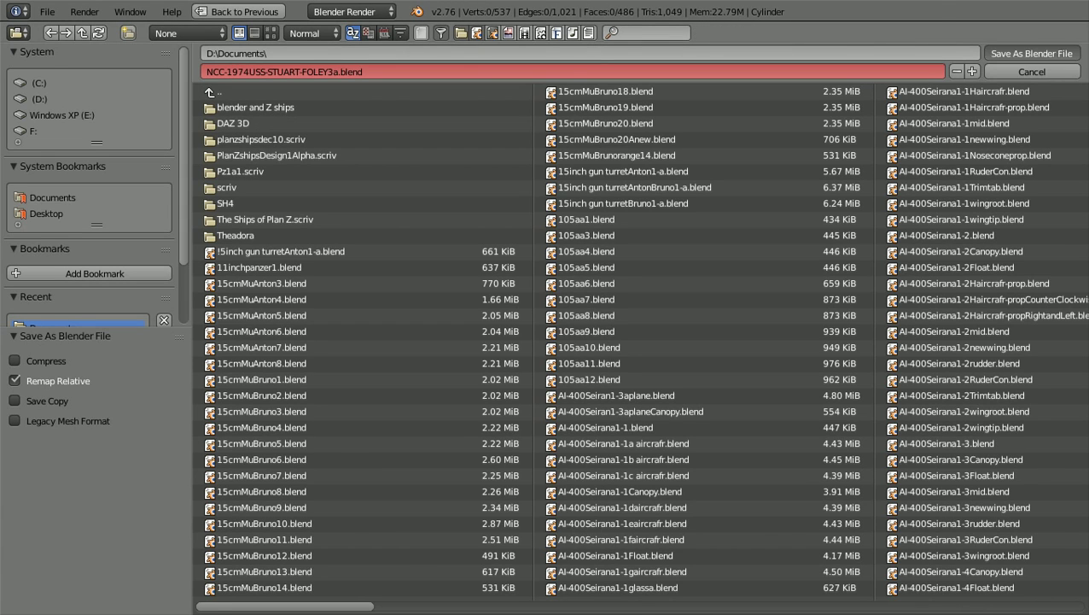
{"action": "left_click", "coordinate": [1031, 53]}
In wireframe display, raise the lower vertices of the two aftmost rings along Z to the reference's undercut curve, then deselect.
{"action": "scroll", "coordinate": [471, 279], "scroll_direction": "down", "scroll_amount": 2, "text": "shift"}
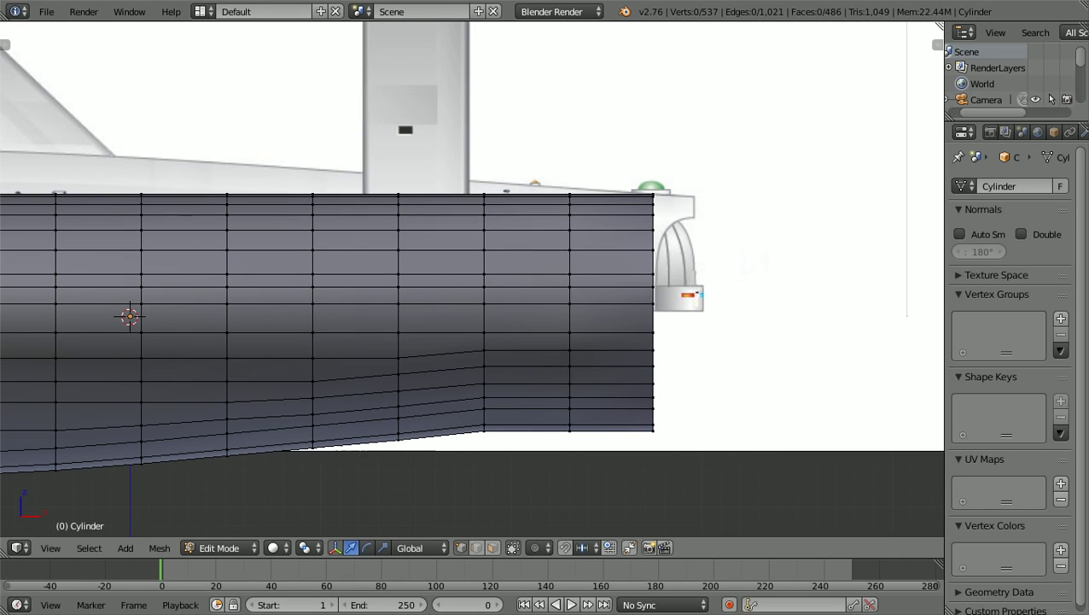
{"action": "scroll", "coordinate": [472, 278], "scroll_direction": "up", "scroll_amount": 1}
{"action": "scroll", "coordinate": [471, 278], "scroll_direction": "down", "scroll_amount": 1, "text": "shift"}
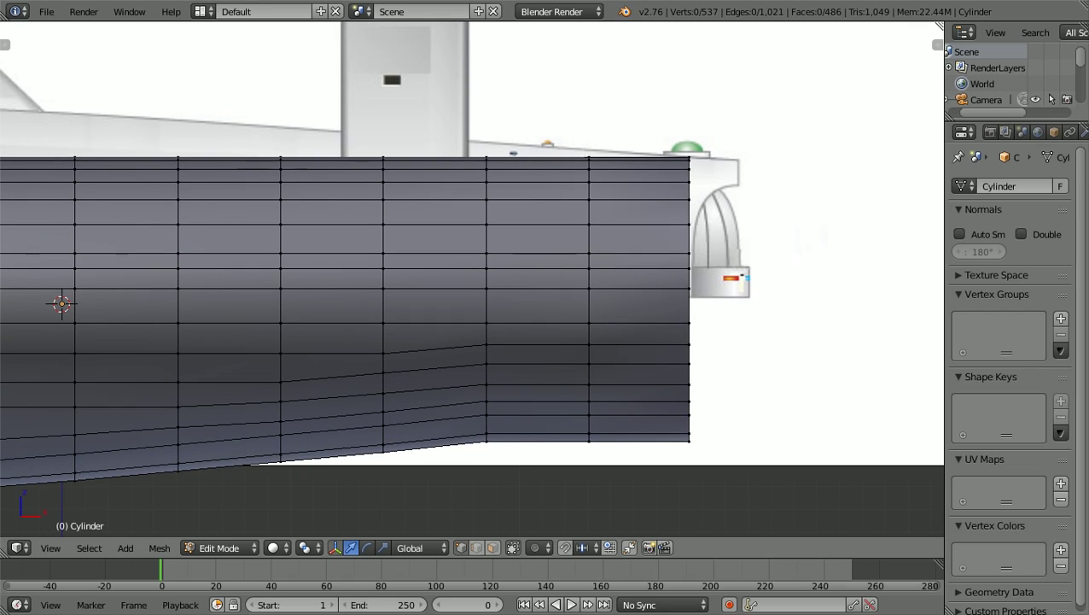
{"action": "key", "text": "alt+z"}
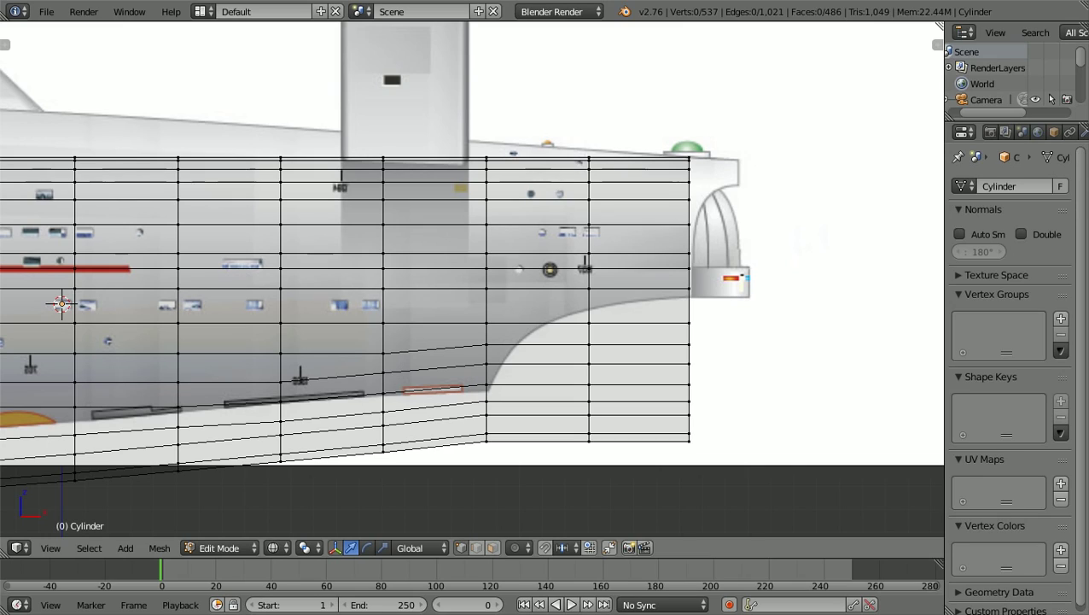
{"action": "key", "text": "b"}
{"action": "left_click_drag", "start_coordinate": [574, 449], "coordinate": [710, 305]}
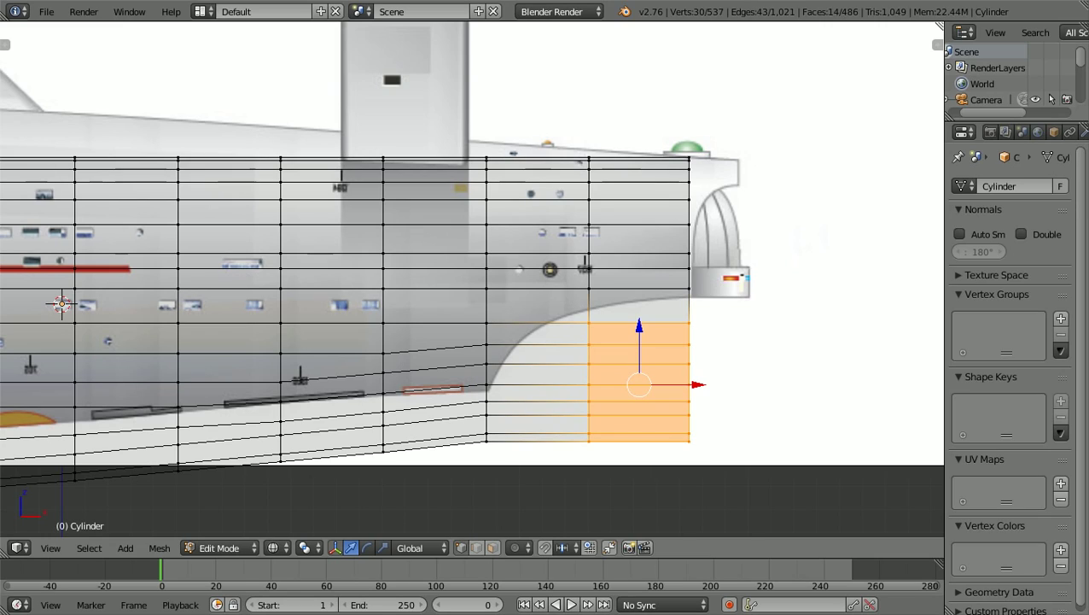
{"action": "key", "text": "g"}
{"action": "key", "text": "z"}
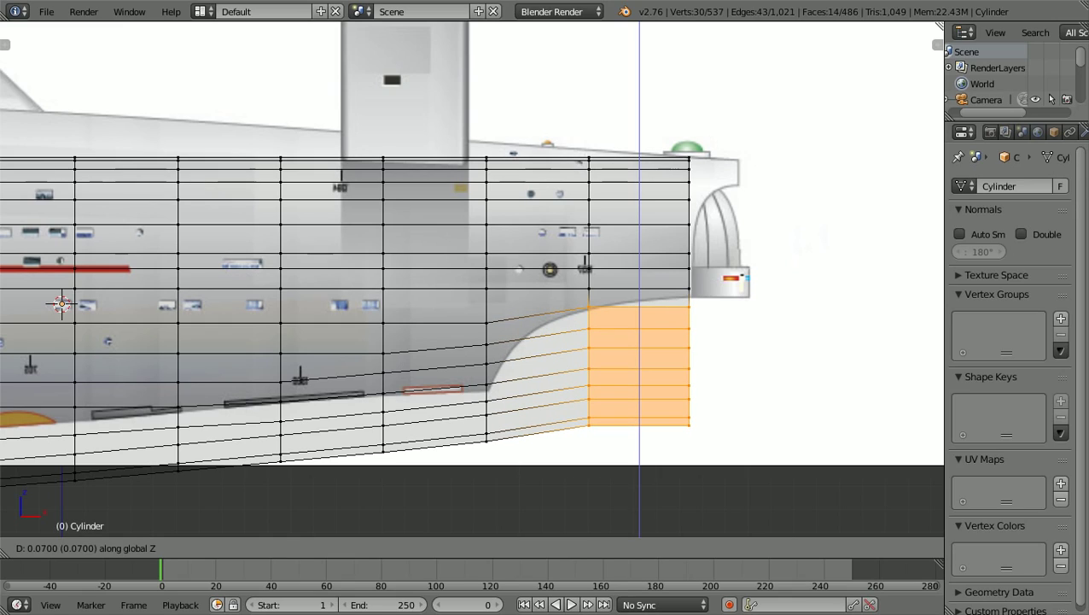
{"action": "key", "text": "Return"}
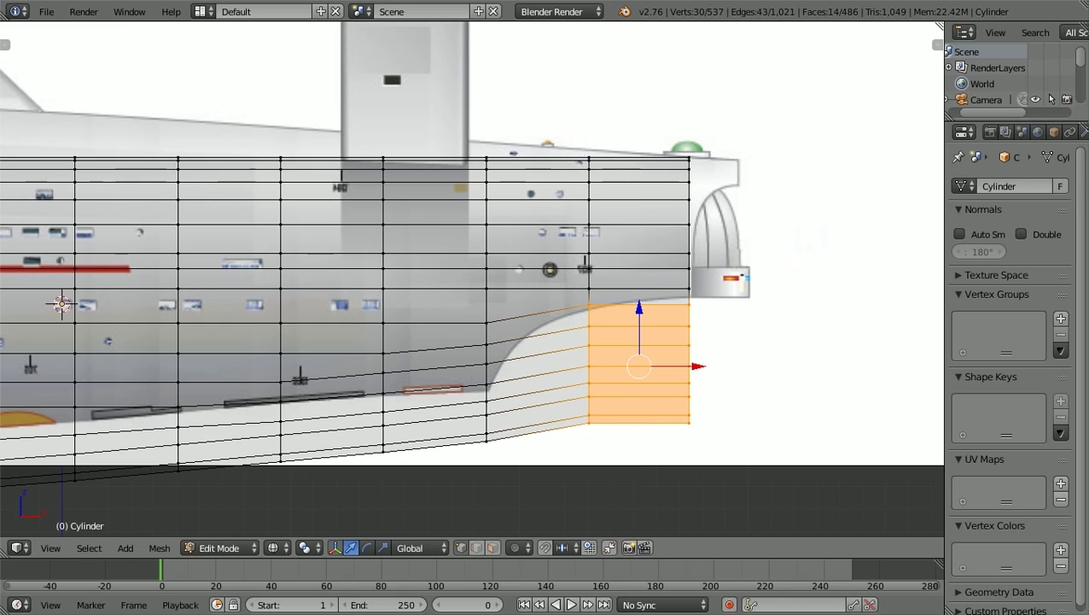
{"action": "key", "text": "a"}
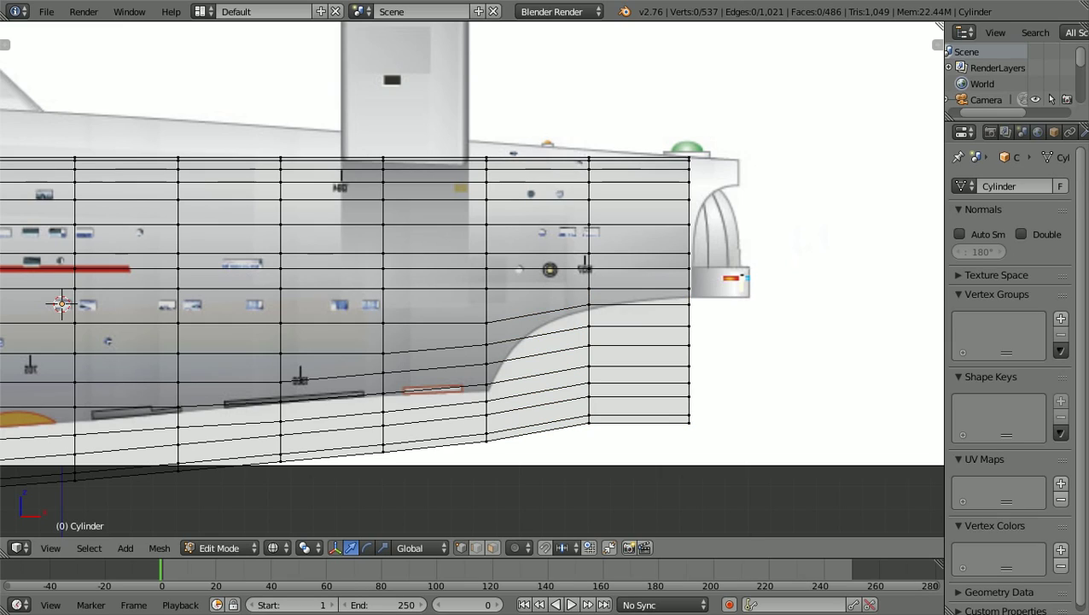
Raise the lower vertices of the third ring from the aft end by about 0.042 along Z and deselect.
{"action": "key", "text": "b"}
{"action": "left_click_drag", "start_coordinate": [462, 459], "coordinate": [504, 316]}
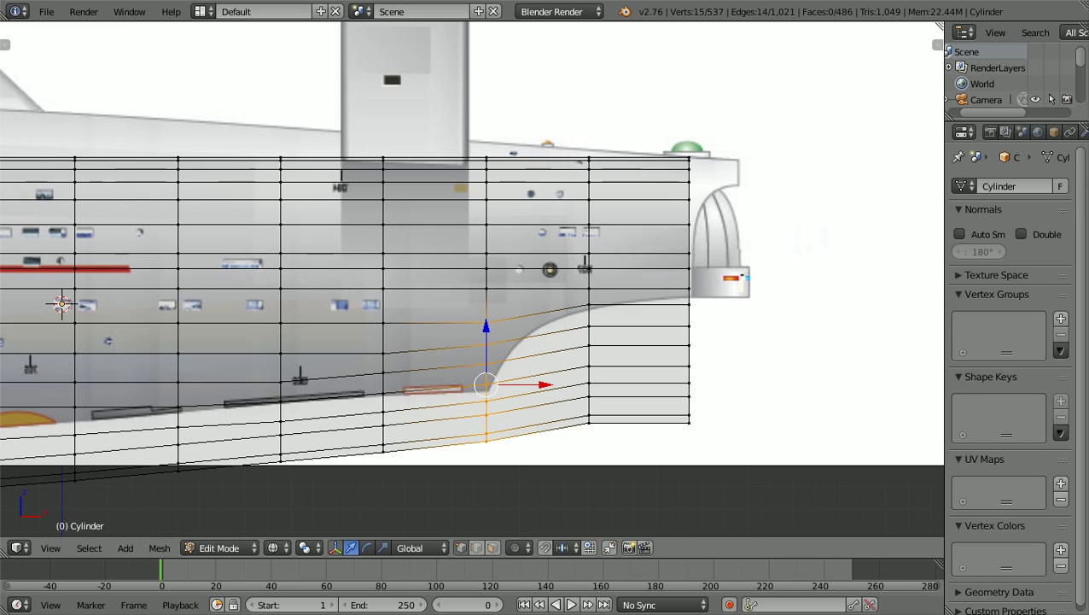
{"action": "key", "text": "g"}
{"action": "key", "text": "z"}
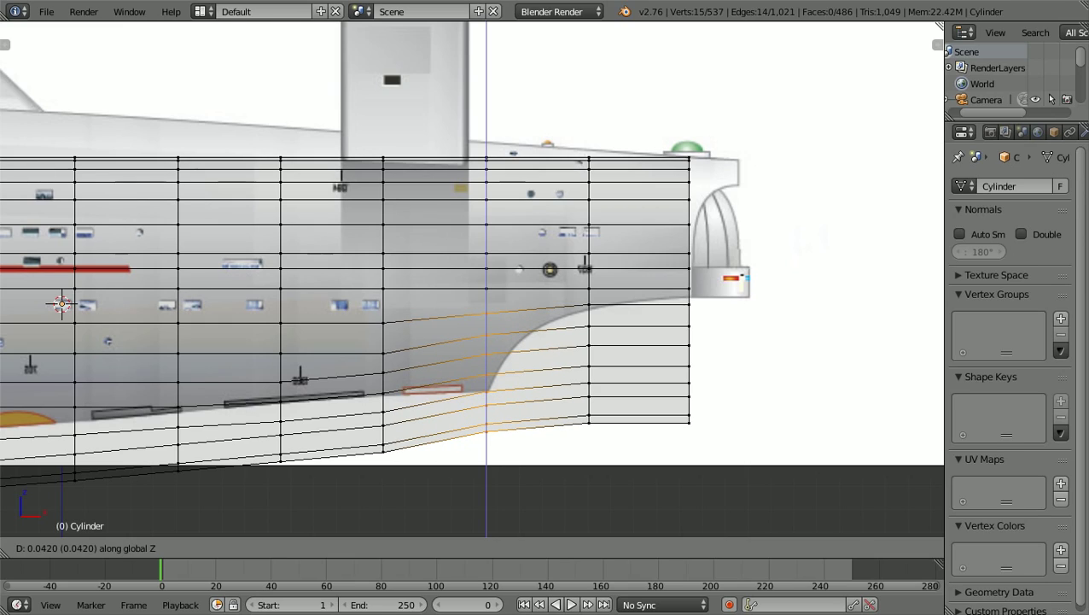
{"action": "key", "text": "Return"}
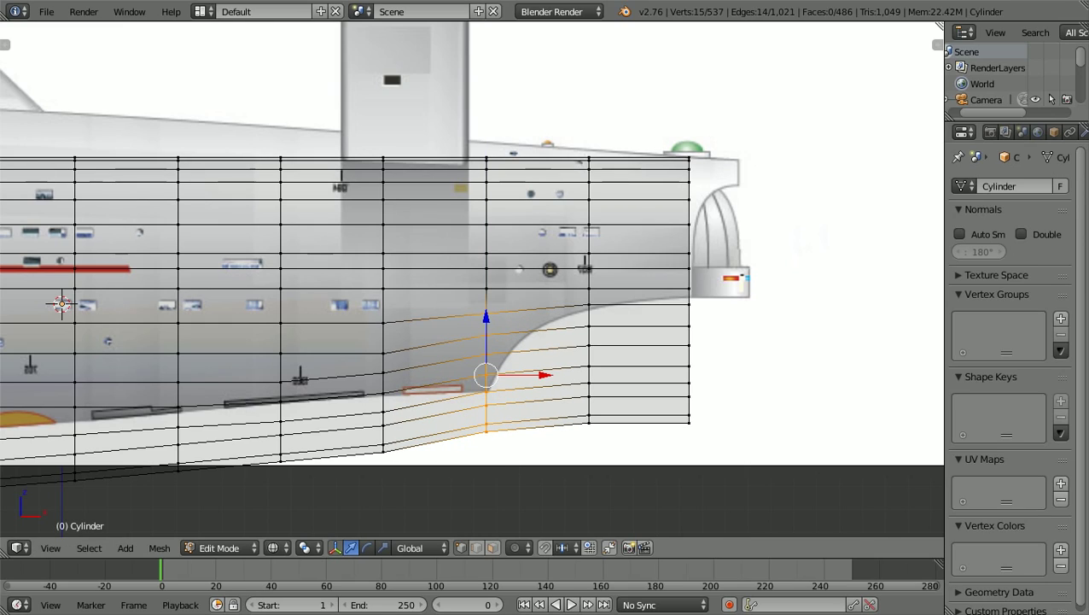
{"action": "key", "text": "a"}
Raise the lower vertices of the fourth ring from the aft end by about 0.0245 along Z and deselect.
{"action": "key", "text": "b"}
{"action": "left_click_drag", "start_coordinate": [356, 471], "coordinate": [396, 345]}
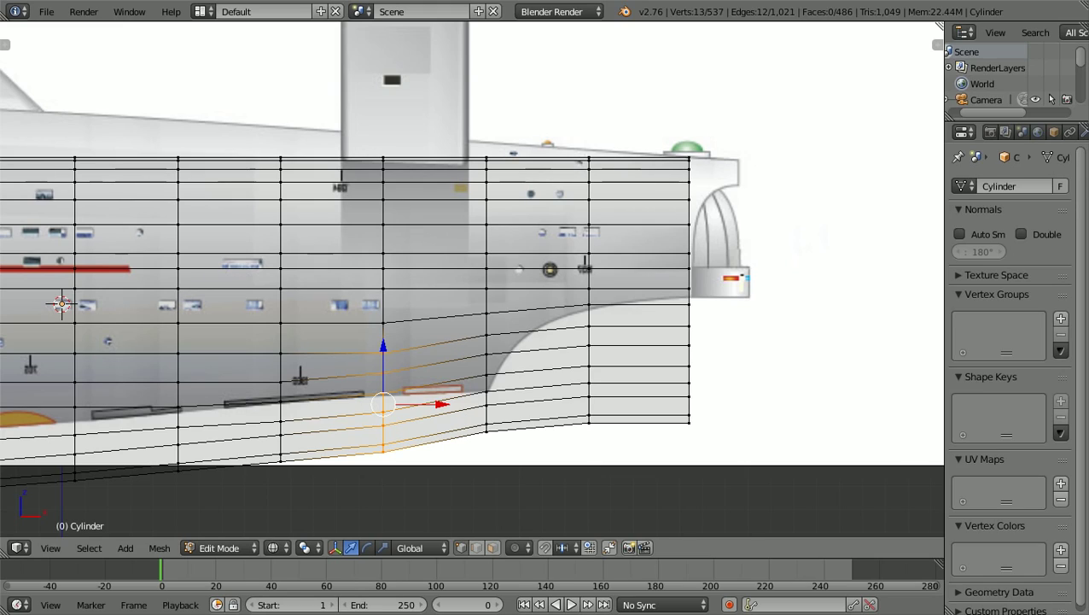
{"action": "key", "text": "g"}
{"action": "key", "text": "z"}
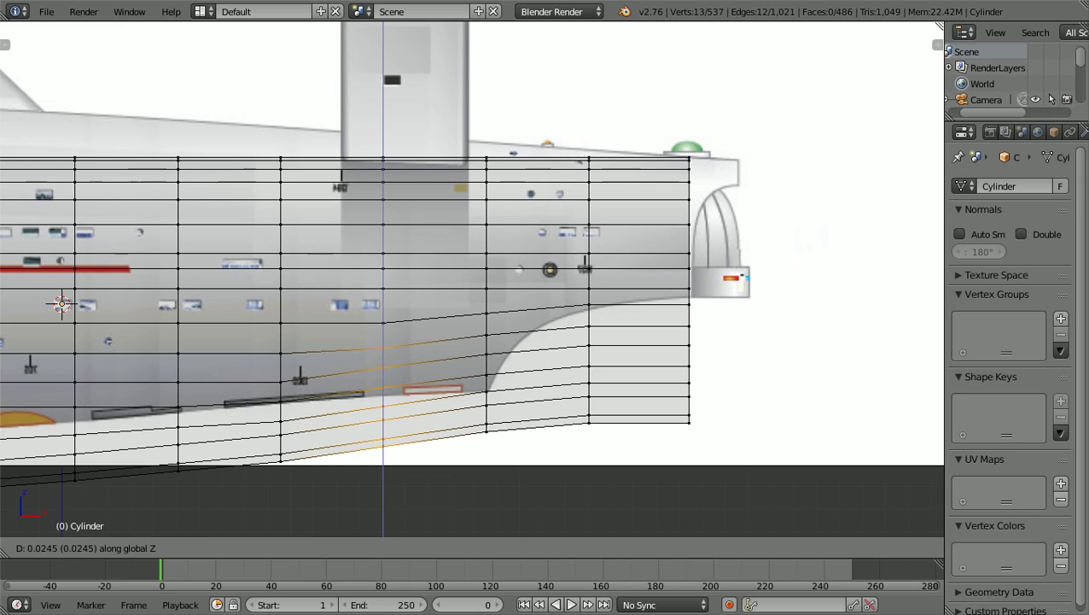
{"action": "key", "text": "Return"}
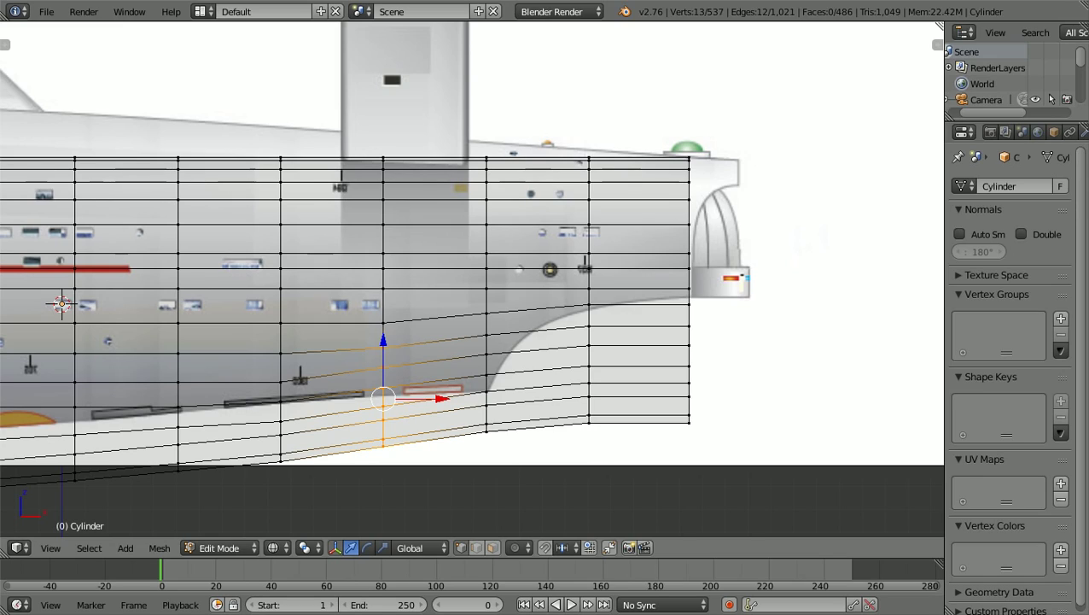
{"action": "key", "text": "a"}
Raise the lower vertices of the fifth ring from the aft end by about 0.007 along Z and deselect.
{"action": "key", "text": "b"}
{"action": "left_click_drag", "start_coordinate": [265, 498], "coordinate": [293, 347]}
{"action": "key", "text": "g"}
{"action": "key", "text": "z"}
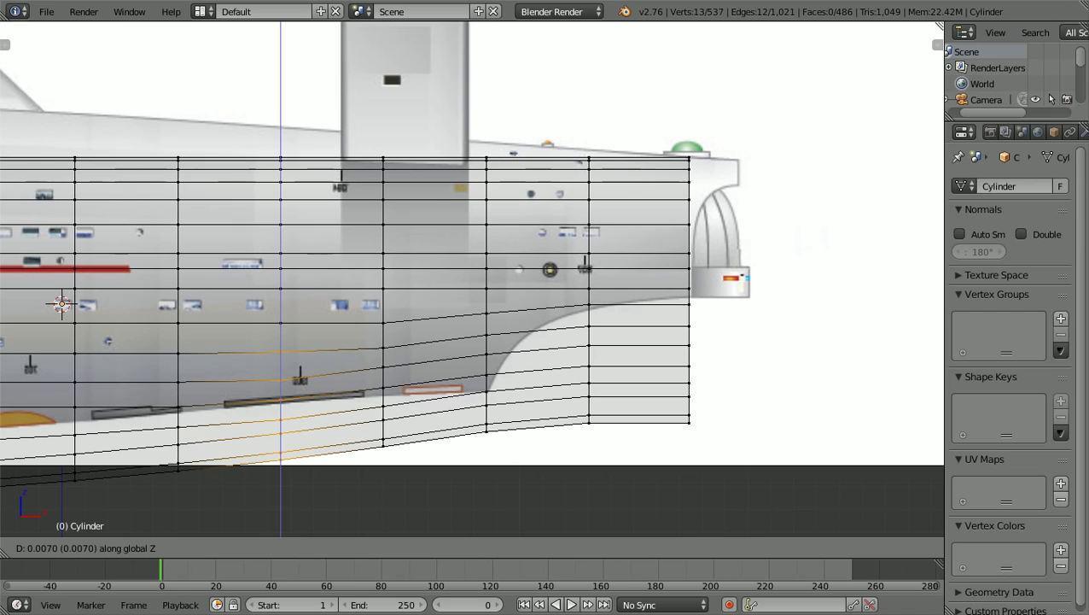
{"action": "key", "text": "Return"}
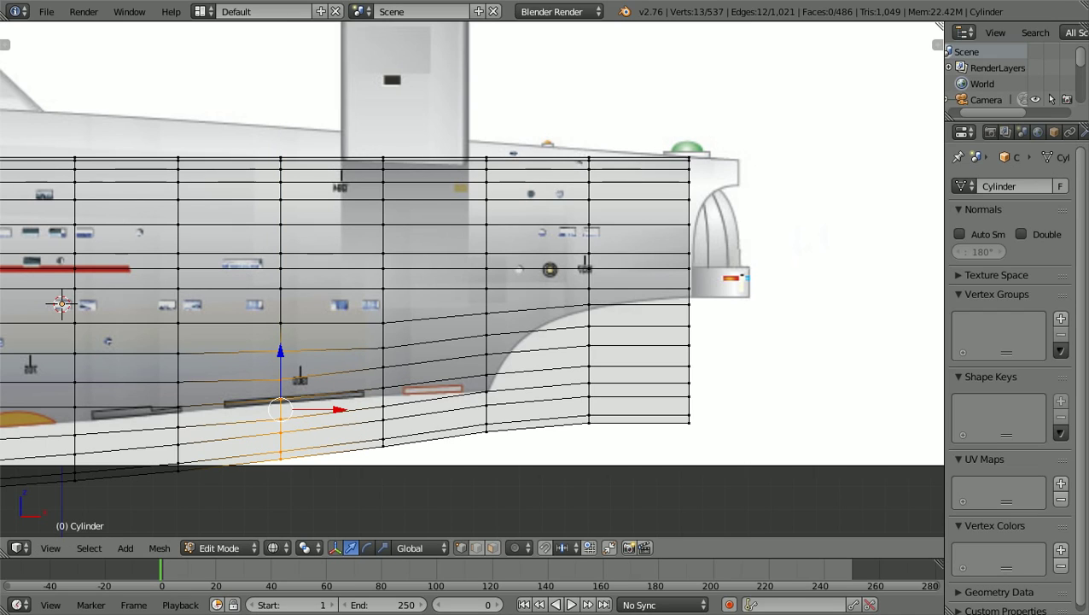
{"action": "scroll", "coordinate": [472, 277], "scroll_direction": "down", "scroll_amount": 3}
{"action": "key", "text": "a"}
Check the reshaped aft underside in solid display, then compare the whole hull with the reference in wireframe.
{"action": "key", "text": "z"}
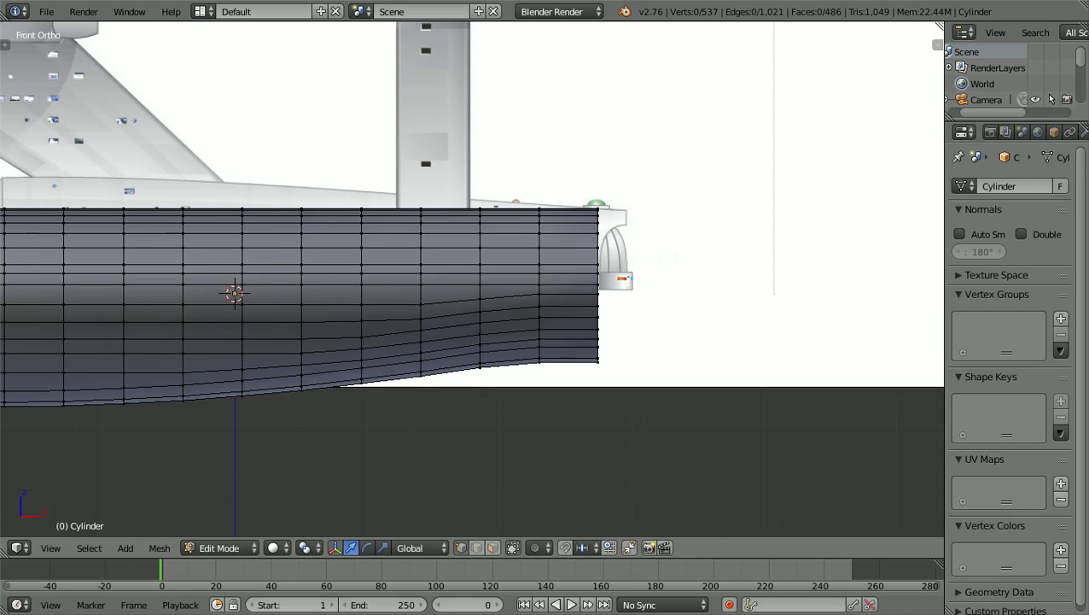
{"action": "scroll", "coordinate": [472, 277], "scroll_direction": "down", "scroll_amount": 2}
{"action": "scroll", "coordinate": [473, 277], "scroll_direction": "up", "scroll_amount": 3}
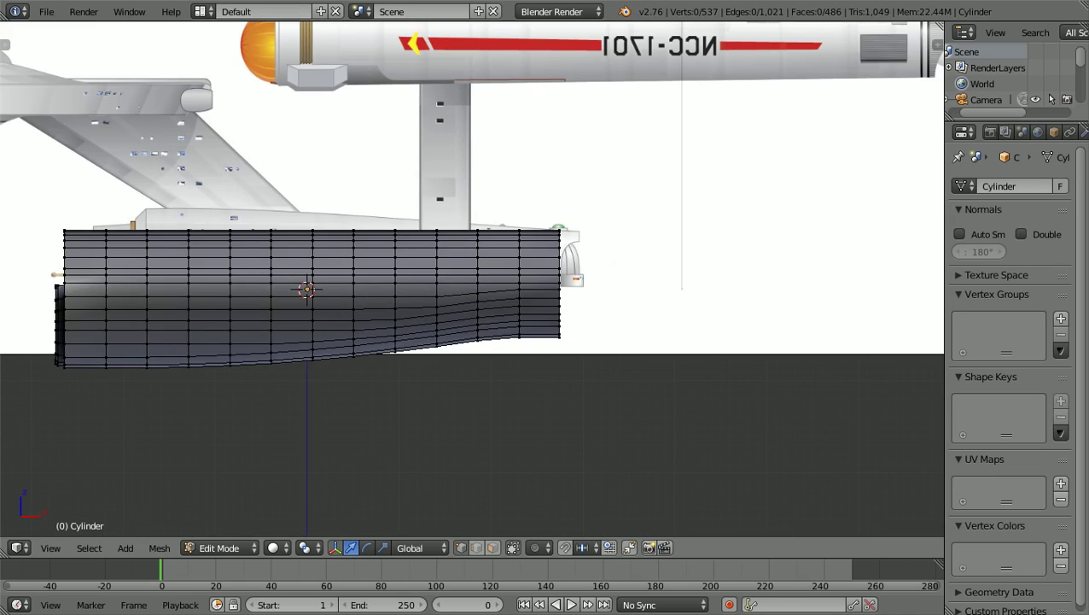
{"action": "key", "text": "a"}
{"action": "scroll", "coordinate": [472, 277], "scroll_direction": "up", "scroll_amount": 2}
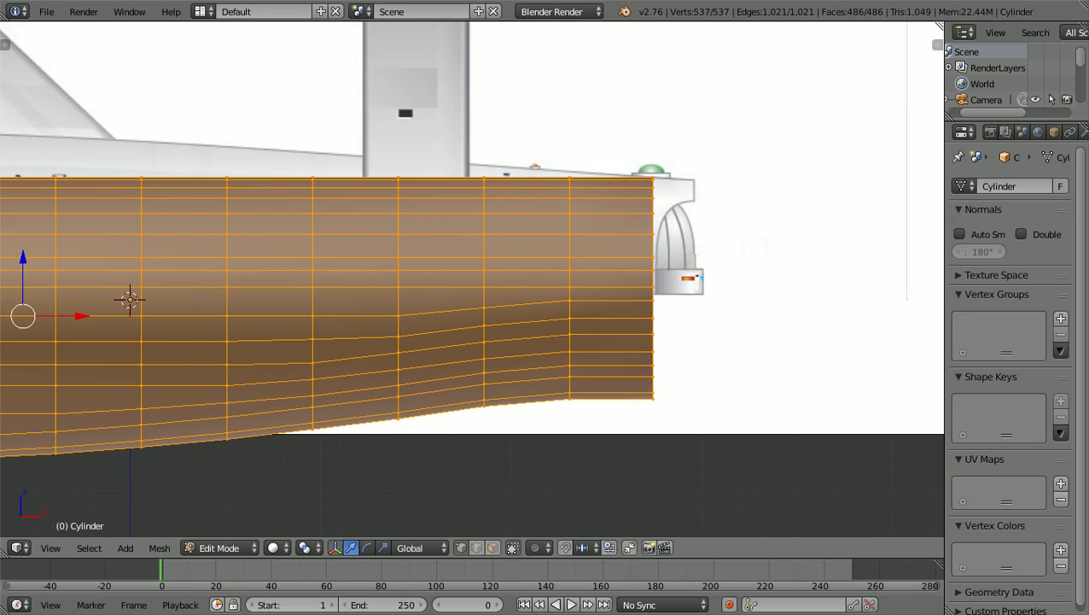
{"action": "scroll", "coordinate": [472, 277], "scroll_direction": "down", "scroll_amount": 2}
{"action": "key", "text": "z"}
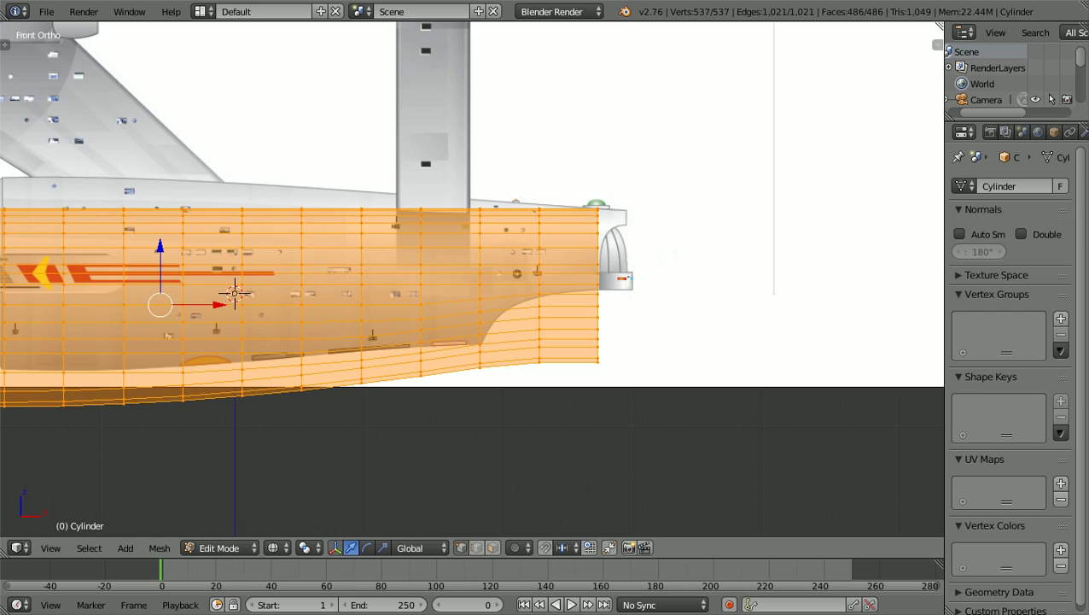
{"action": "key", "text": "a"}
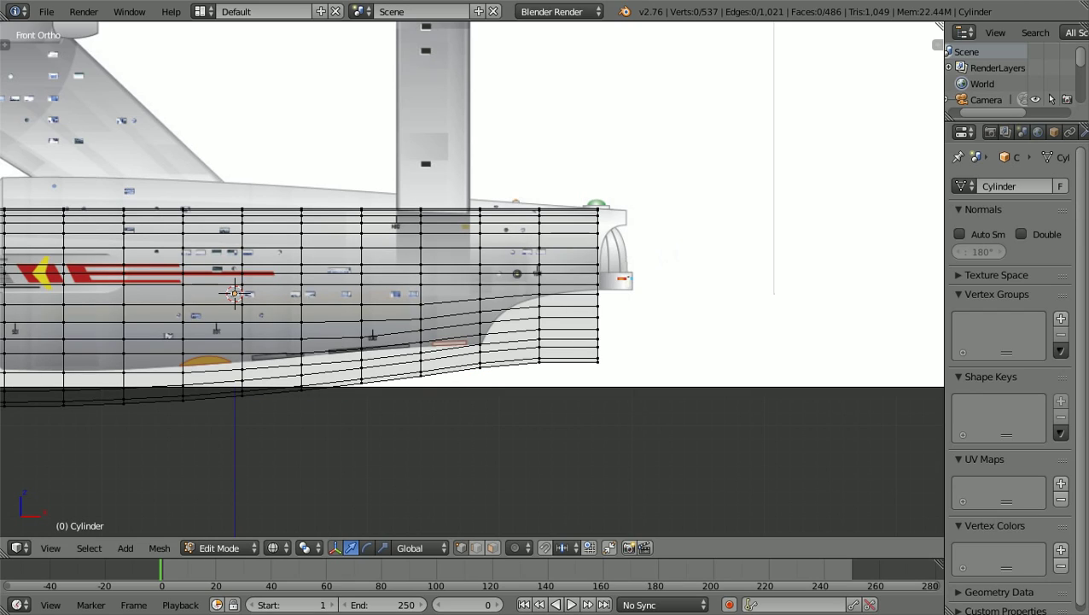
{"action": "scroll", "coordinate": [473, 278], "scroll_direction": "down", "scroll_amount": 5, "text": "ctrl"}
{"action": "key", "text": "ctrl+KP_4"}
{"action": "key", "text": "ctrl+KP_4"}
{"action": "key", "text": "ctrl+KP_4"}
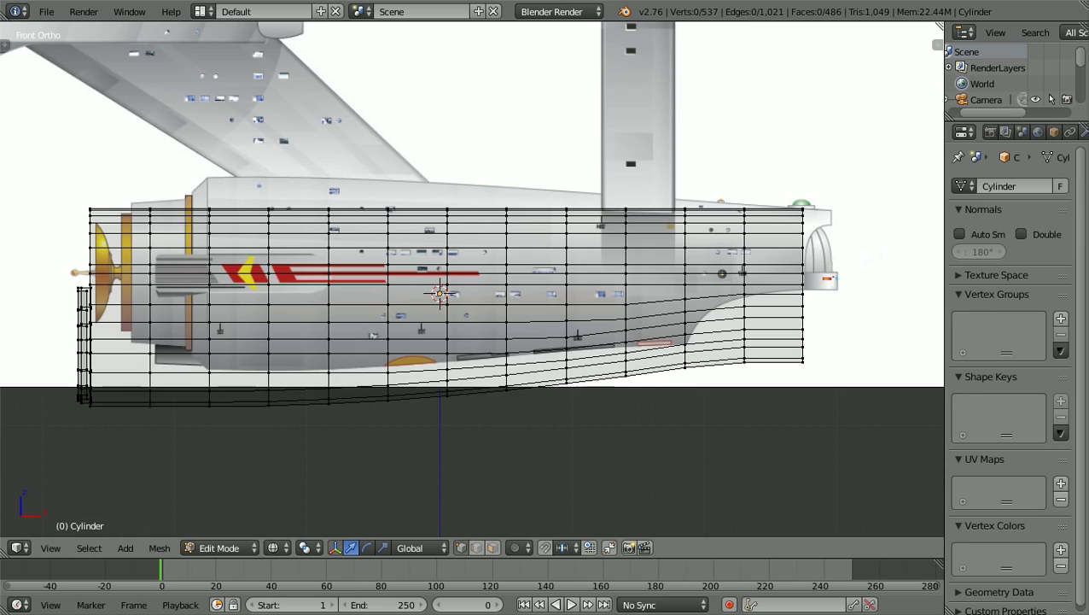
Inspect the aft end of the hull wireframe up close against the side-view reference, then check the whole ship.
{"action": "scroll", "coordinate": [472, 278], "scroll_direction": "up", "scroll_amount": 2, "text": "ctrl"}
{"action": "scroll", "coordinate": [472, 279], "scroll_direction": "down", "scroll_amount": 2, "text": "ctrl"}
{"action": "key", "text": "ctrl+KP_6"}
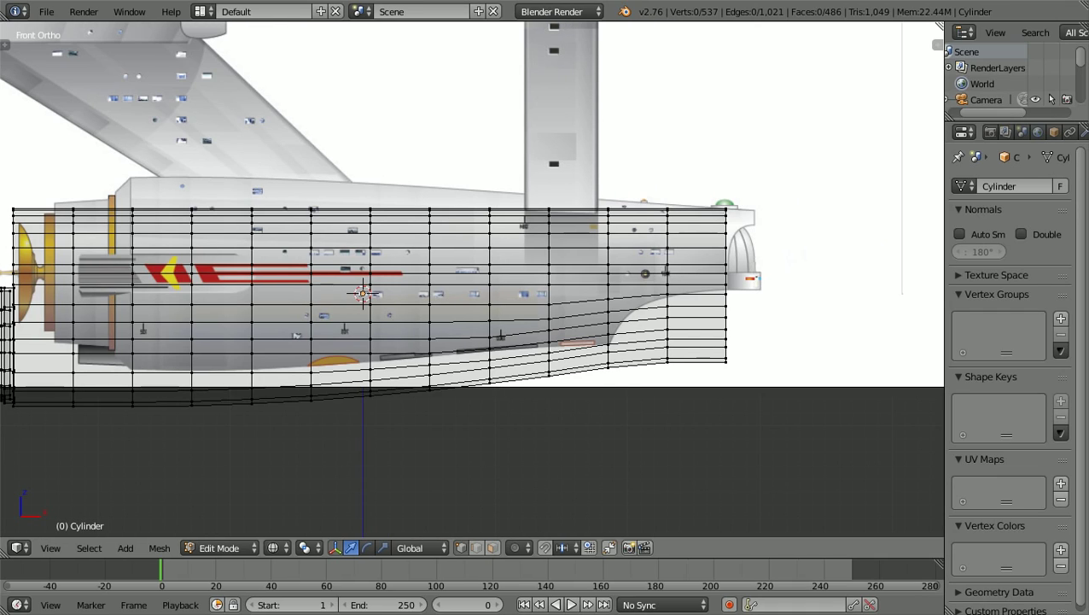
{"action": "scroll", "coordinate": [472, 278], "scroll_direction": "up", "scroll_amount": 1, "text": "ctrl"}
{"action": "scroll", "coordinate": [472, 278], "scroll_direction": "up", "scroll_amount": 1}
{"action": "scroll", "coordinate": [472, 278], "scroll_direction": "up", "scroll_amount": 1, "text": "ctrl"}
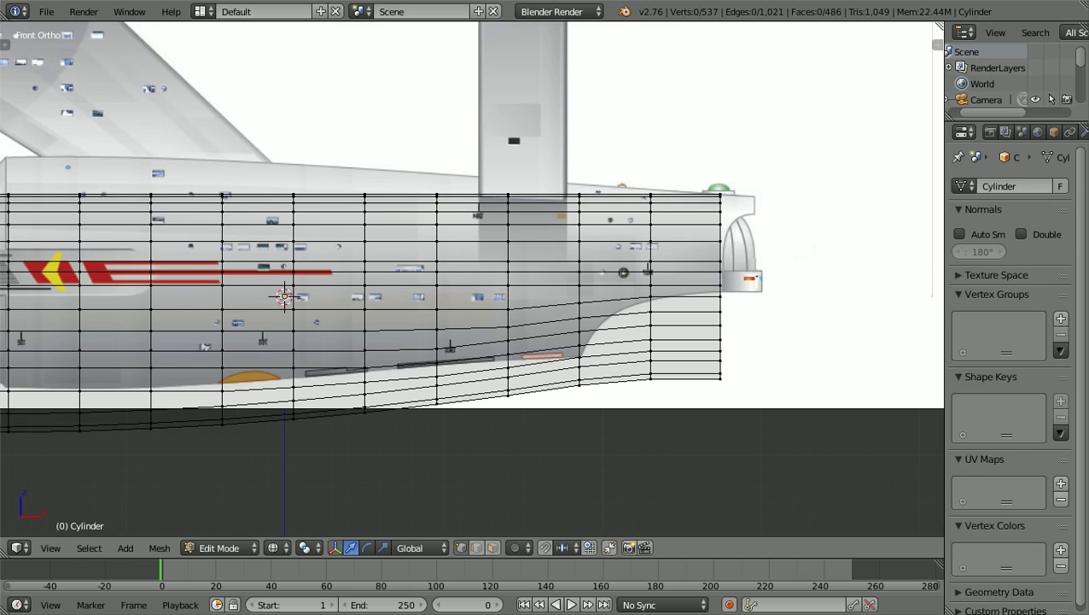
{"action": "key", "text": "ctrl+KP_6"}
{"action": "scroll", "coordinate": [472, 278], "scroll_direction": "up", "scroll_amount": 2, "text": "shift"}
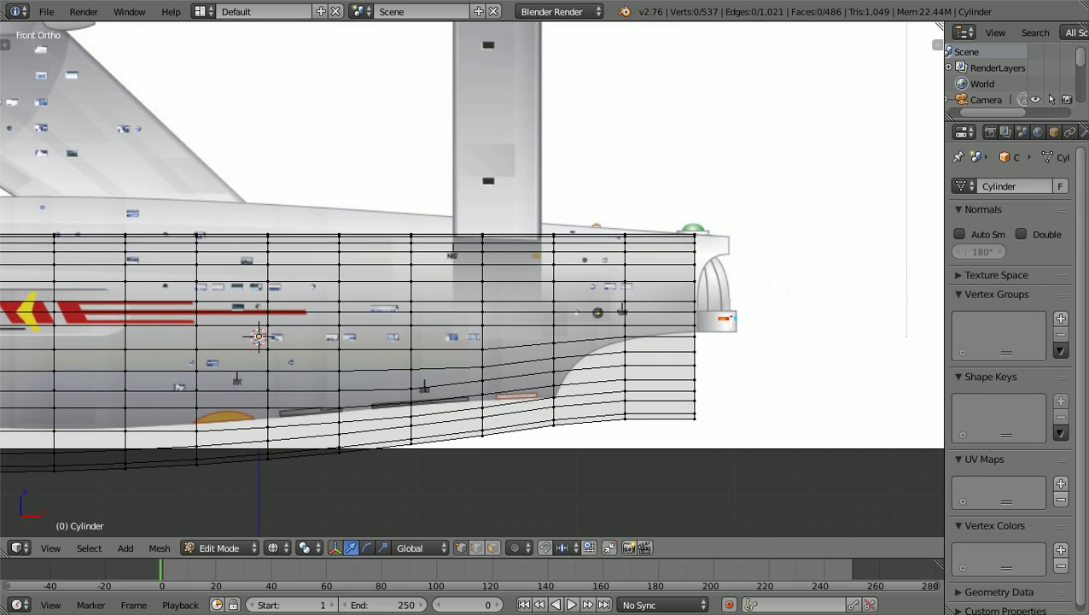
{"action": "scroll", "coordinate": [472, 279], "scroll_direction": "up", "scroll_amount": 1, "text": "ctrl"}
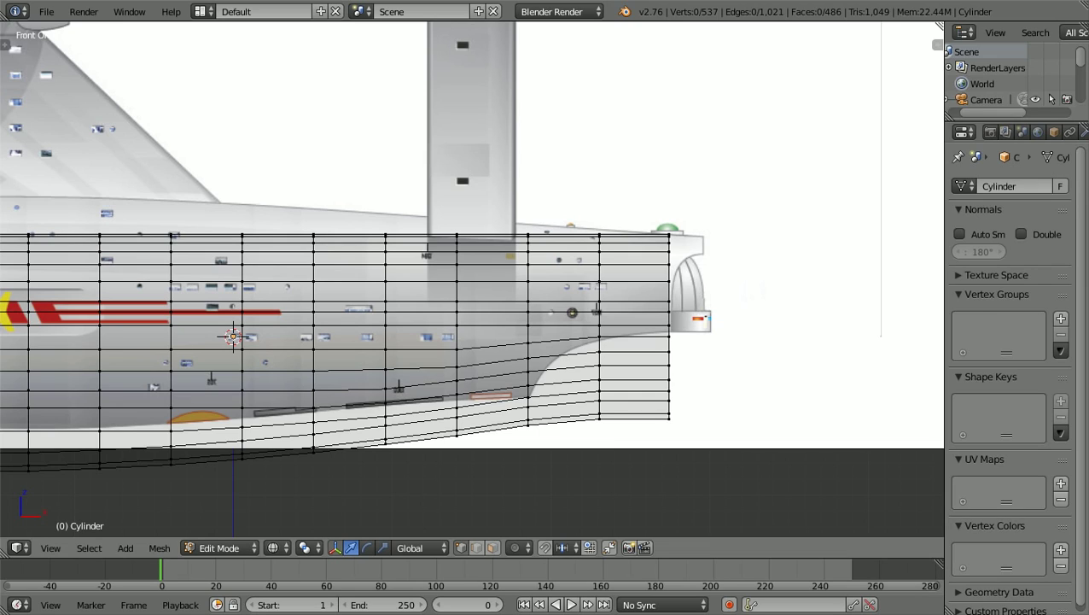
{"action": "key", "text": "ctrl+KP_2"}
{"action": "key", "text": "KP_Add"}
{"action": "key", "text": "KP_Add"}
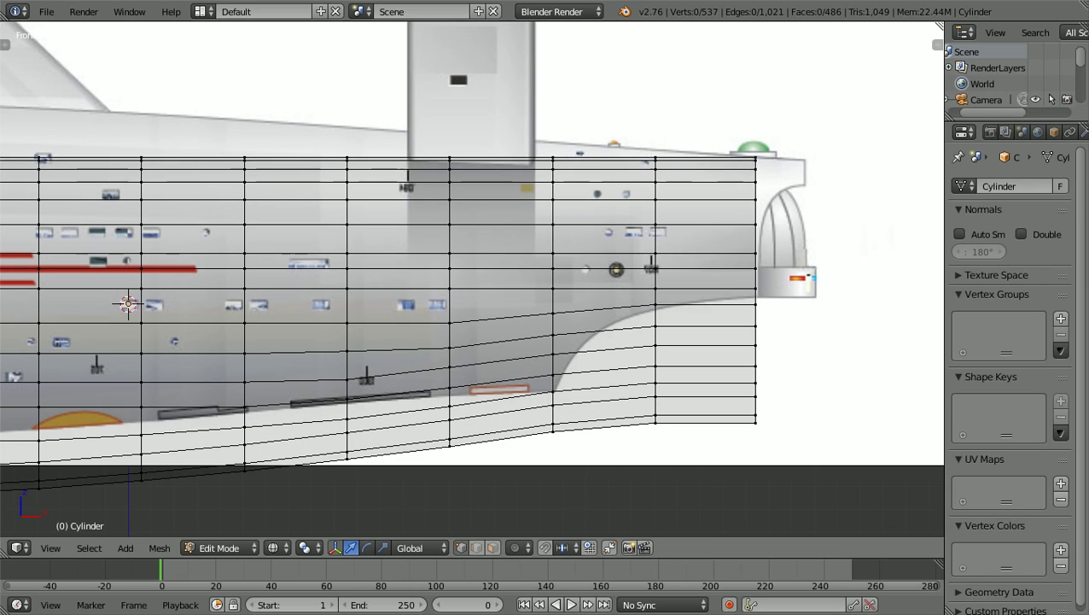
{"action": "key", "text": "ctrl+KP_6"}
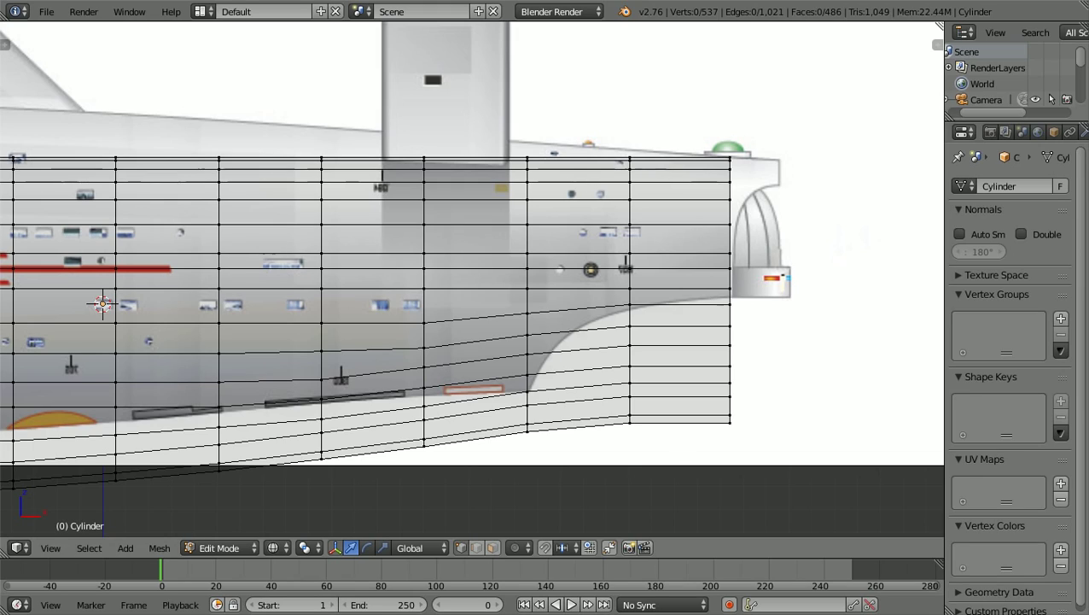
{"action": "key", "text": "ctrl+KP_6"}
{"action": "key", "text": "ctrl+KP_6"}
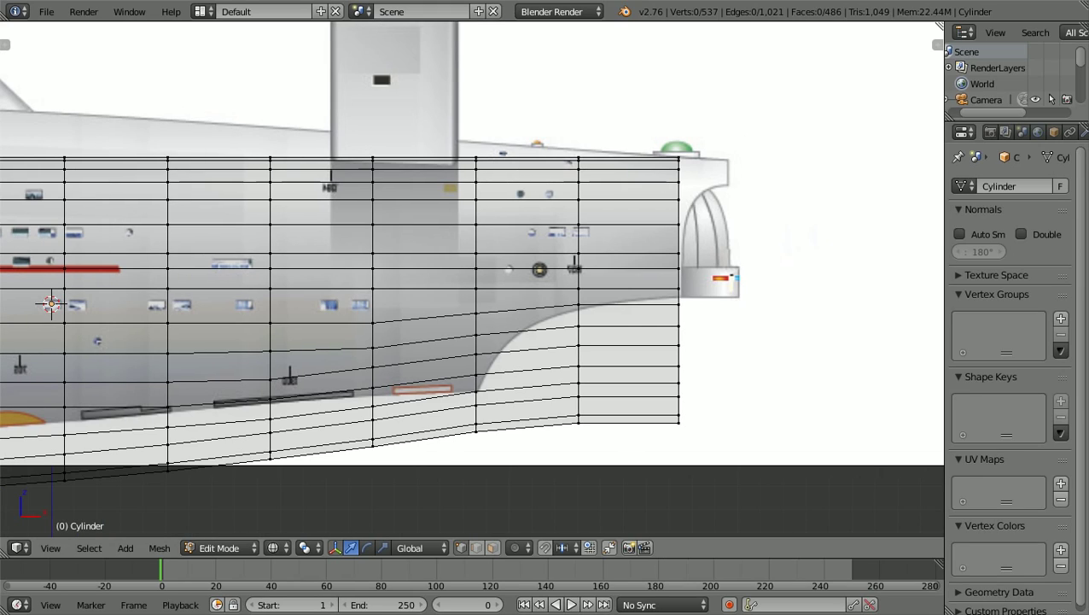
{"action": "key", "text": "ctrl+KP_2"}
{"action": "key", "text": "ctrl+KP_2"}
{"action": "key", "text": "KP_Add"}
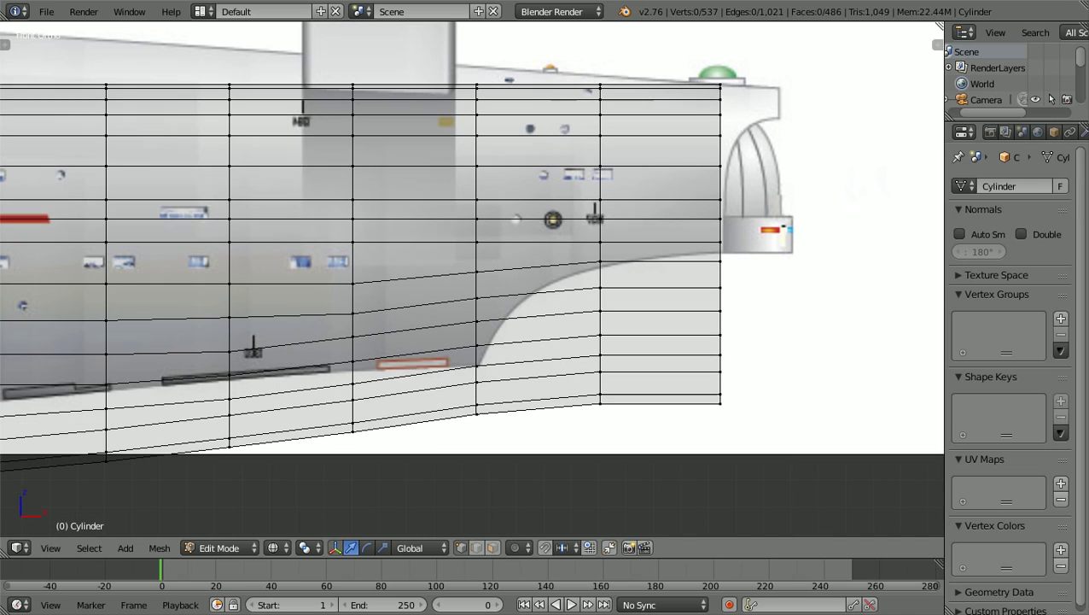
{"action": "key", "text": "ctrl+KP_8"}
{"action": "key", "text": "KP_Subtract"}
{"action": "key", "text": "KP_Subtract"}
{"action": "key", "text": "KP_Subtract"}
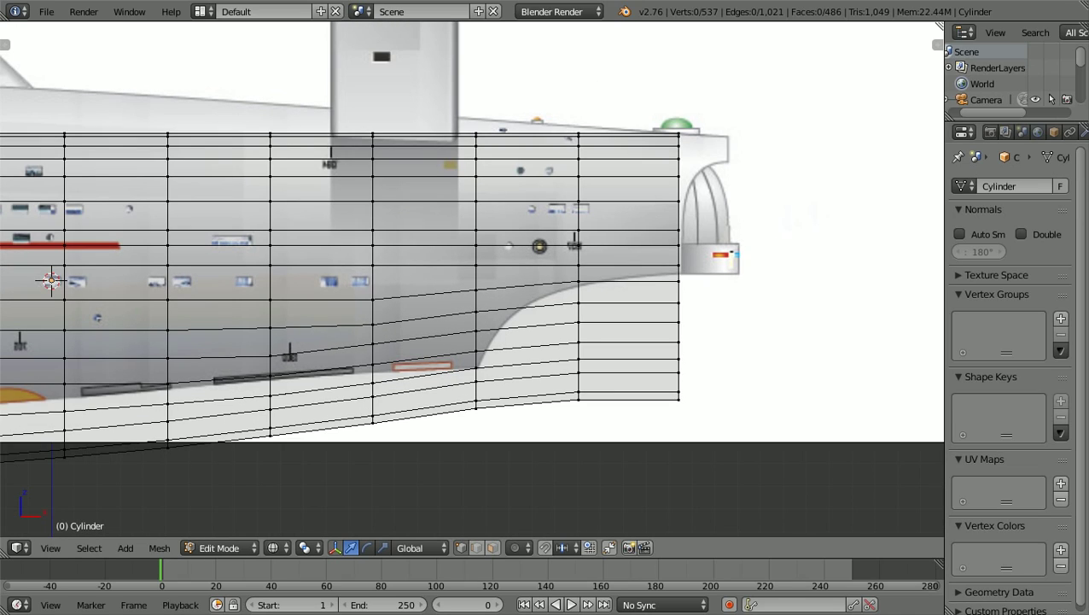
{"action": "key", "text": "KP_Add"}
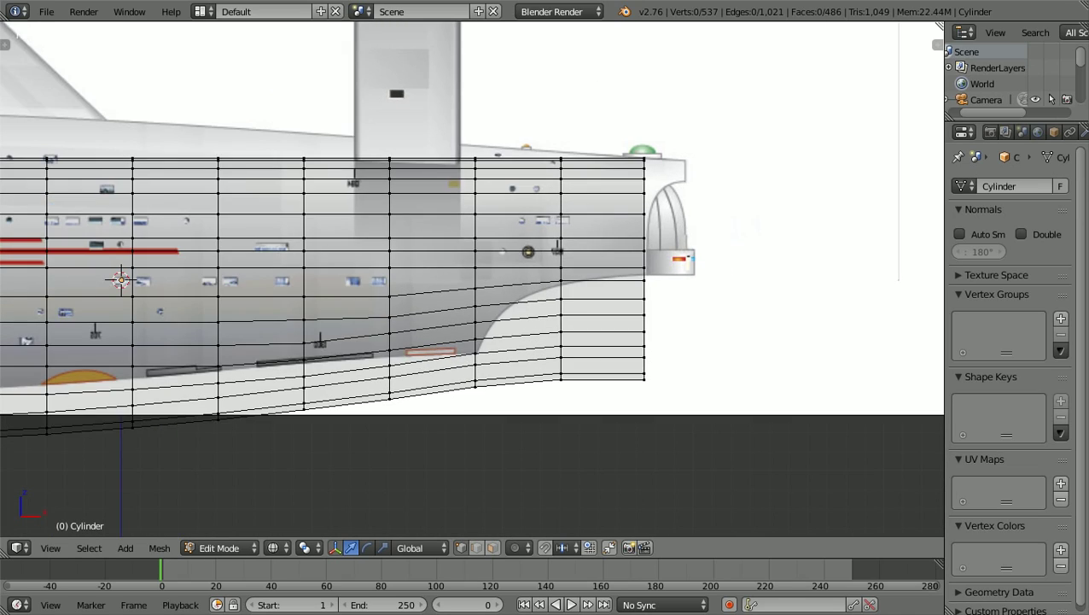
{"action": "key", "text": "KP_Subtract"}
{"action": "key", "text": "KP_Subtract"}
{"action": "key", "text": "KP_Subtract"}
{"action": "key", "text": "KP_Subtract"}
{"action": "key", "text": "KP_Subtract"}
{"action": "key", "text": "KP_Subtract"}
{"action": "key", "text": "KP_Subtract"}
{"action": "key", "text": "KP_Subtract"}
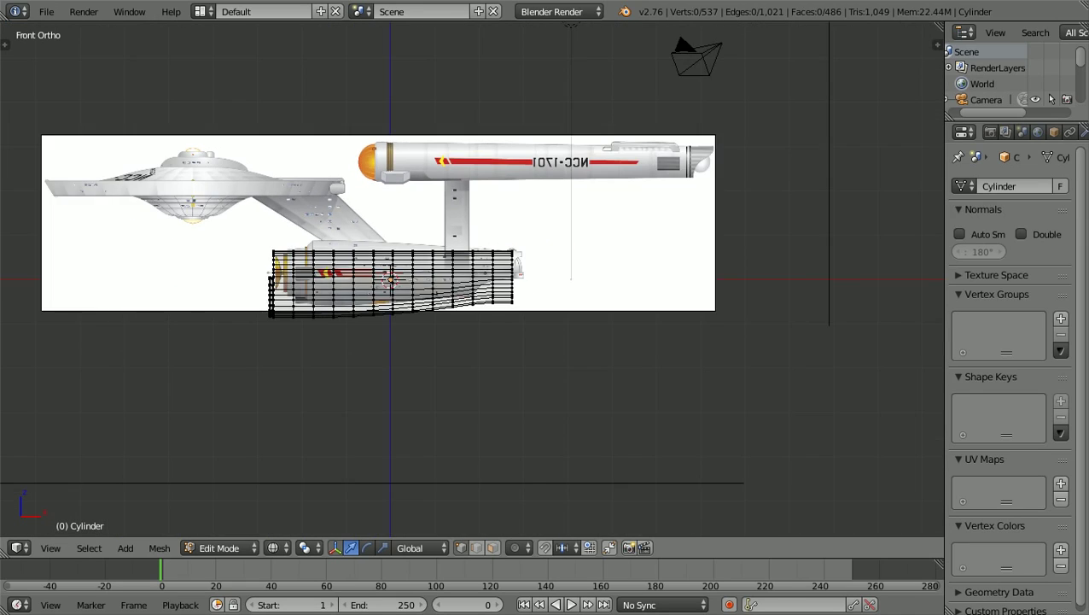
Switch to the top view and compare the hull wireframe's outline and taper with the top-view reference drawing.
{"action": "key", "text": "KP_7"}
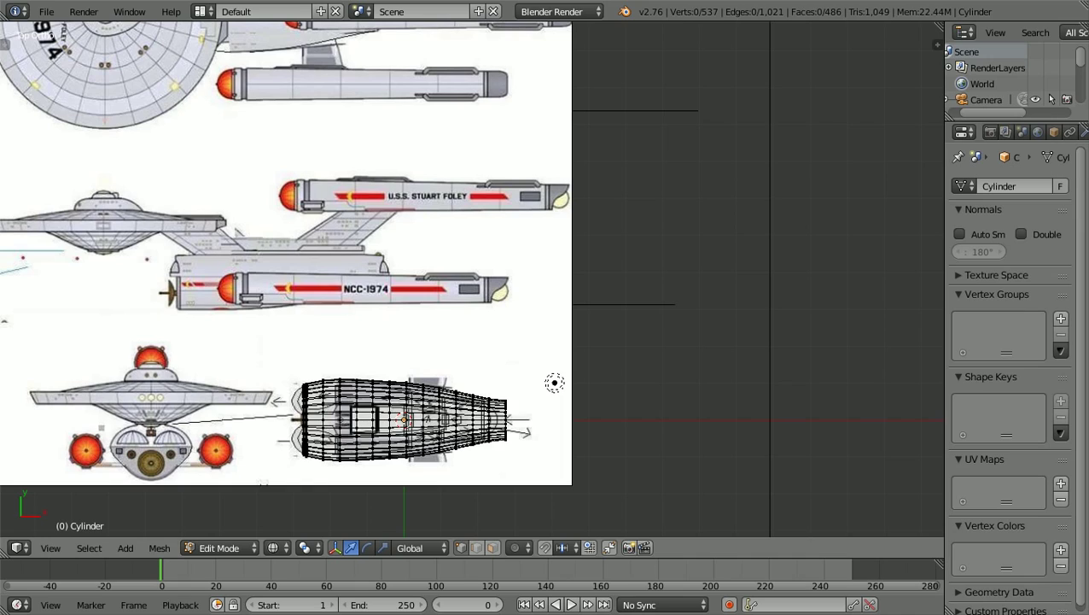
{"action": "scroll", "coordinate": [600, 525], "scroll_direction": "down", "scroll_amount": 2}
{"action": "scroll", "coordinate": [472, 278], "scroll_direction": "up", "scroll_amount": 1}
{"action": "scroll", "coordinate": [472, 278], "scroll_direction": "down", "scroll_amount": 3}
{"action": "scroll", "coordinate": [472, 278], "scroll_direction": "up", "scroll_amount": 2}
{"action": "scroll", "coordinate": [468, 282], "scroll_direction": "up", "scroll_amount": 1}
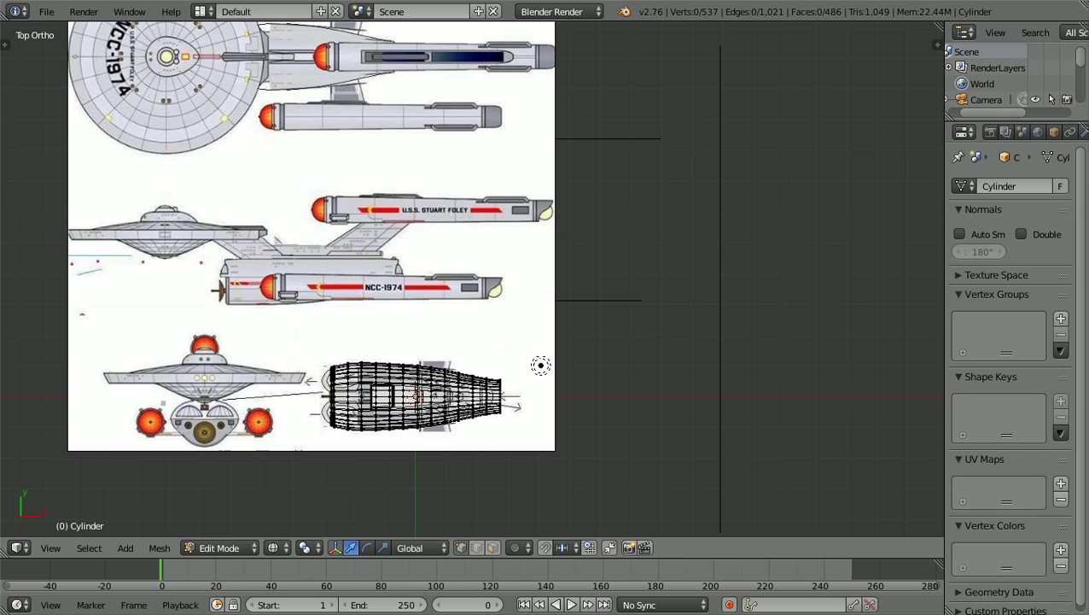
{"action": "scroll", "coordinate": [472, 279], "scroll_direction": "down", "scroll_amount": 2}
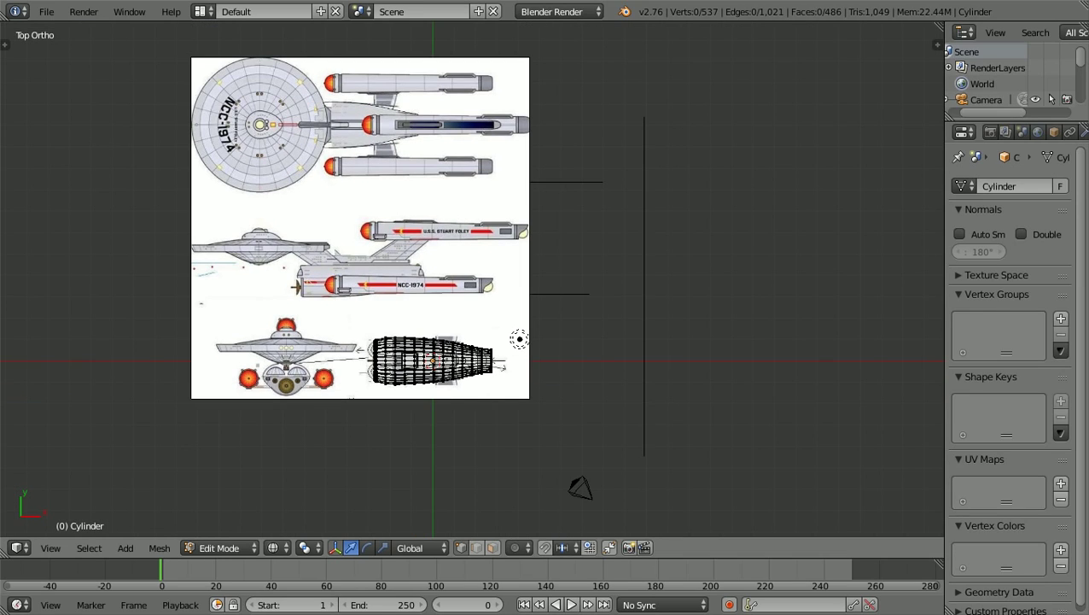
{"action": "scroll", "coordinate": [471, 278], "scroll_direction": "up", "scroll_amount": 1}
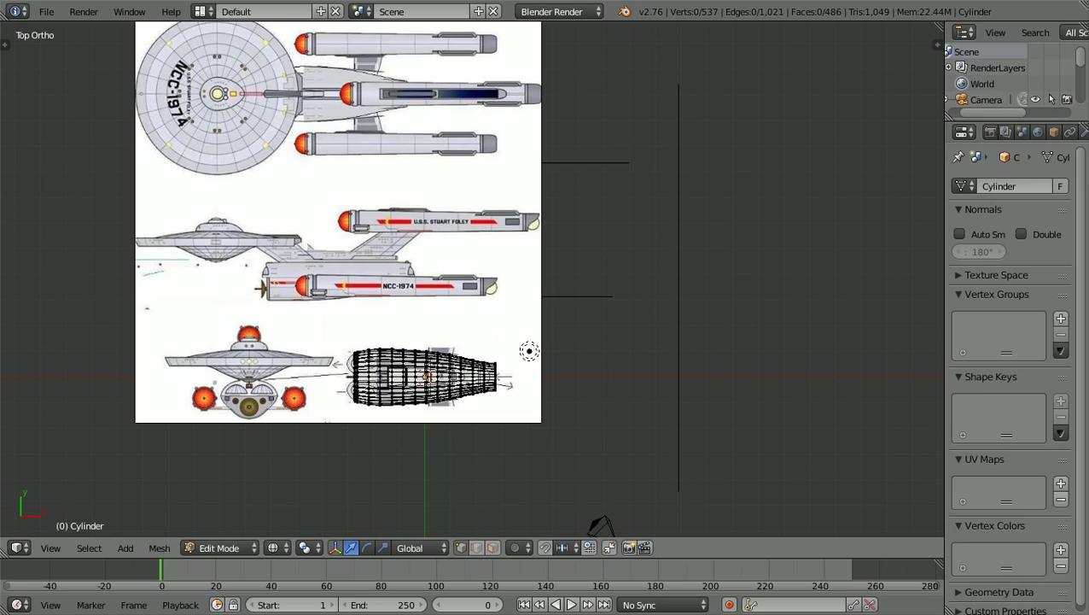
{"action": "scroll", "coordinate": [471, 278], "scroll_direction": "down", "scroll_amount": 1}
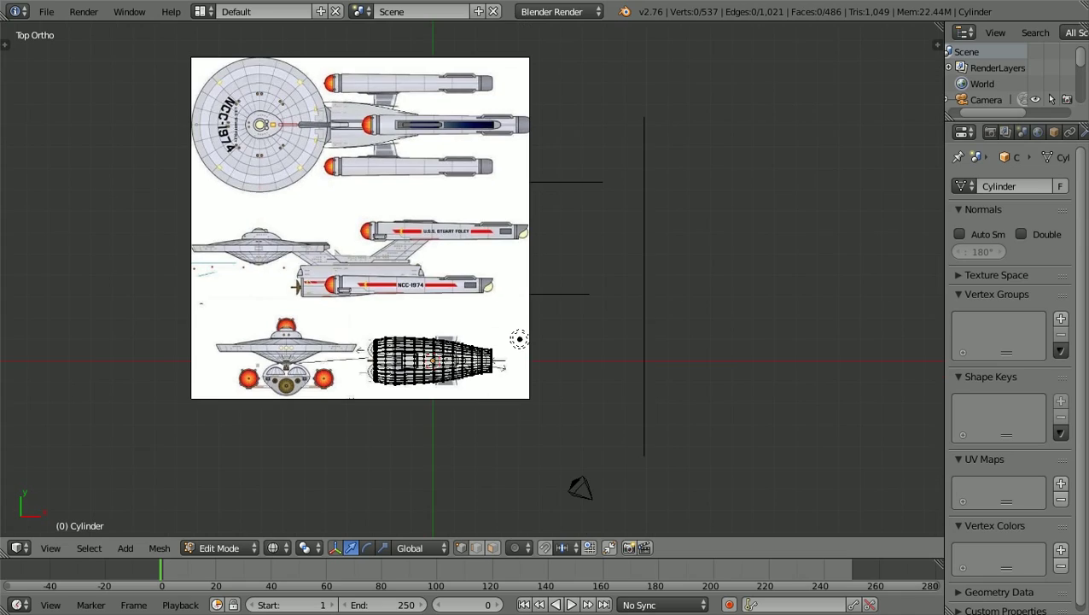
{"action": "scroll", "coordinate": [472, 279], "scroll_direction": "down", "scroll_amount": 3, "text": "shift"}
{"action": "scroll", "coordinate": [471, 278], "scroll_direction": "up", "scroll_amount": 1, "text": "shift"}
{"action": "scroll", "coordinate": [472, 278], "scroll_direction": "up", "scroll_amount": 3}
{"action": "scroll", "coordinate": [471, 278], "scroll_direction": "down", "scroll_amount": 1}
{"action": "scroll", "coordinate": [472, 279], "scroll_direction": "down", "scroll_amount": 1, "text": "shift"}
{"action": "scroll", "coordinate": [471, 279], "scroll_direction": "down", "scroll_amount": 2, "text": "shift"}
{"action": "scroll", "coordinate": [471, 279], "scroll_direction": "up", "scroll_amount": 5}
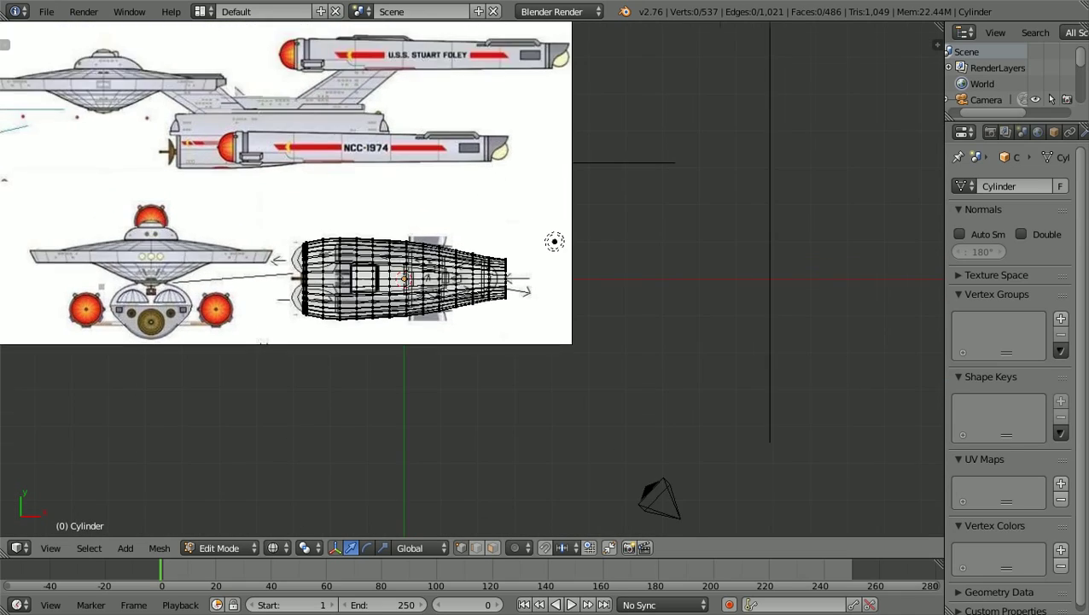
{"action": "scroll", "coordinate": [472, 278], "scroll_direction": "down", "scroll_amount": 1}
{"action": "scroll", "coordinate": [471, 278], "scroll_direction": "down", "scroll_amount": 3}
{"action": "scroll", "coordinate": [471, 278], "scroll_direction": "down", "scroll_amount": 1}
{"action": "scroll", "coordinate": [471, 279], "scroll_direction": "up", "scroll_amount": 2}
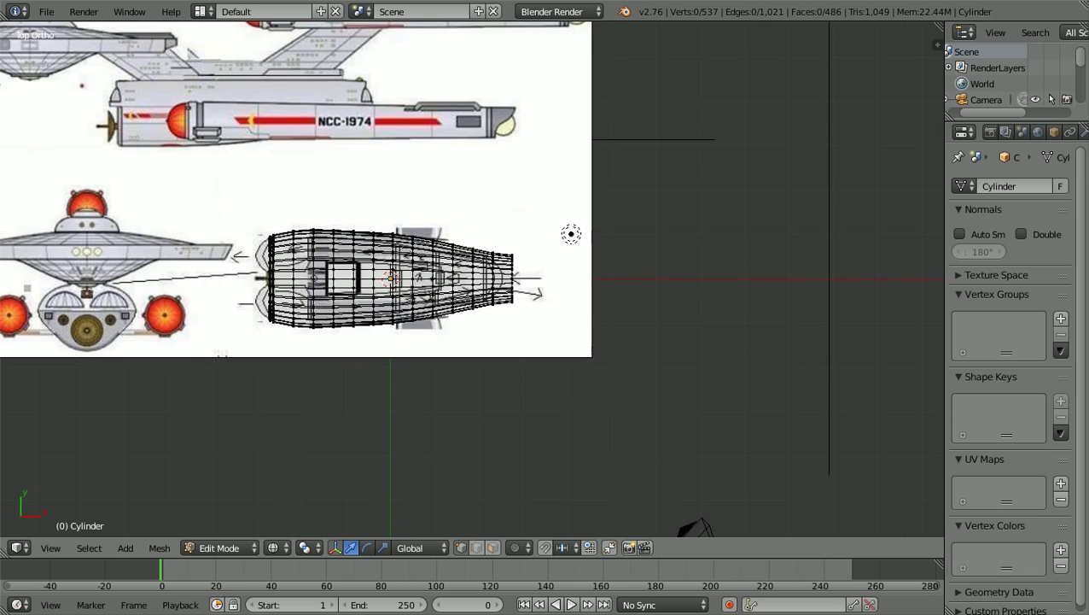
{"action": "scroll", "coordinate": [471, 278], "scroll_direction": "up", "scroll_amount": 4}
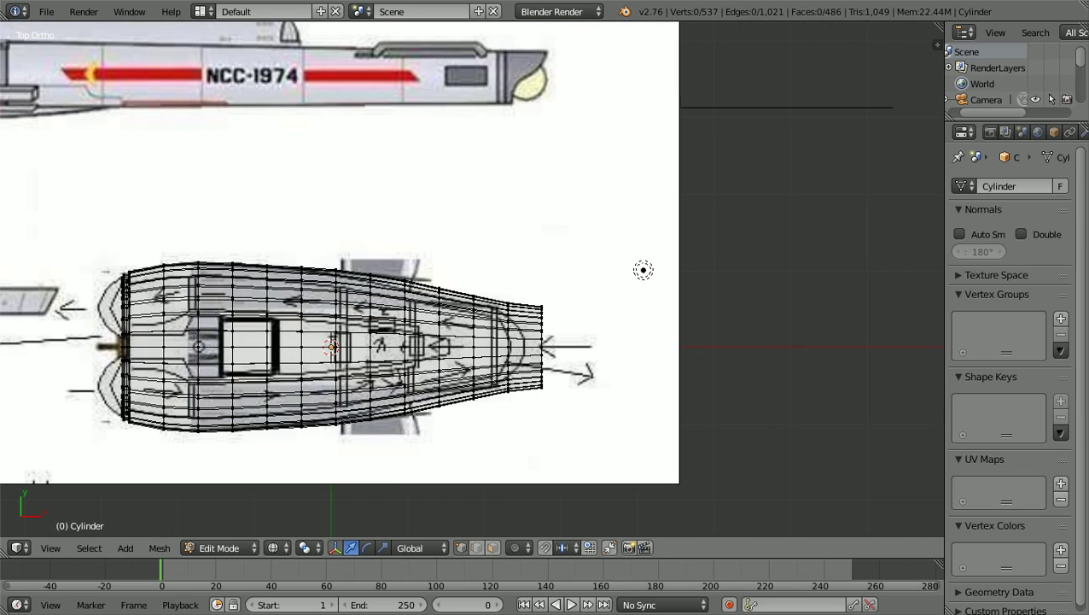
{"action": "scroll", "coordinate": [471, 279], "scroll_direction": "down", "scroll_amount": 2}
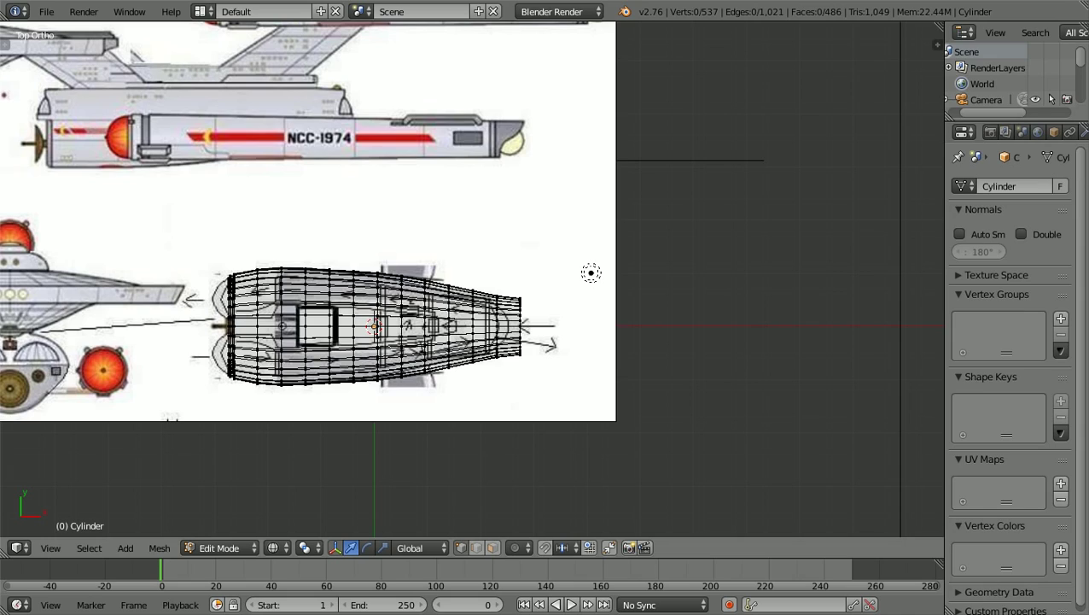
{"action": "scroll", "coordinate": [471, 279], "scroll_direction": "down", "scroll_amount": 1}
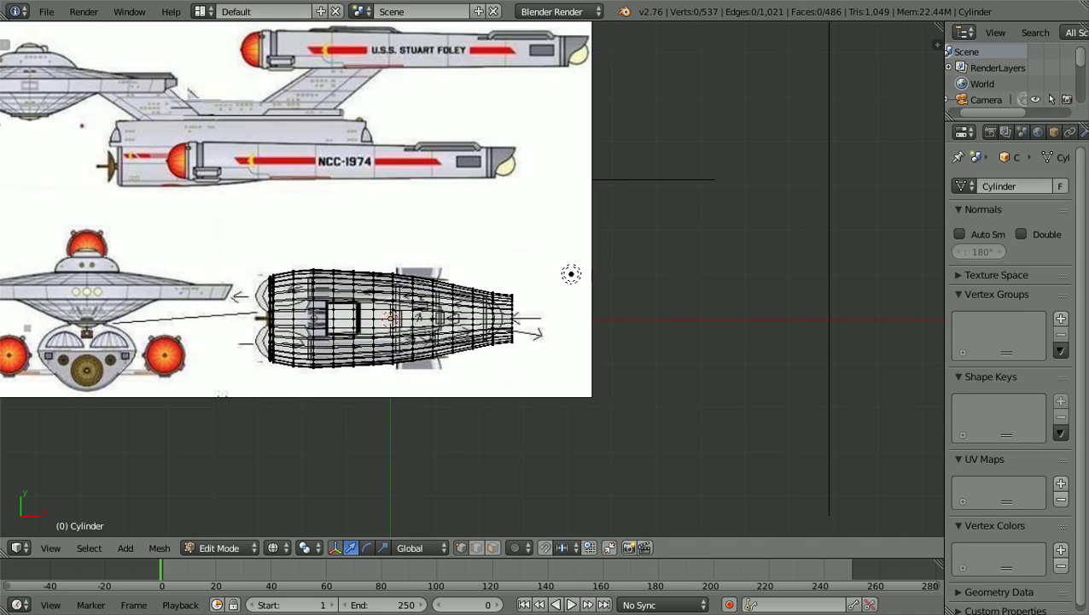
In the front view, raise the lower vertices of the two aftmost rings together by 0.028 along Z and deselect.
{"action": "key", "text": "KP_1"}
{"action": "scroll", "coordinate": [471, 280], "scroll_direction": "up", "scroll_amount": 8}
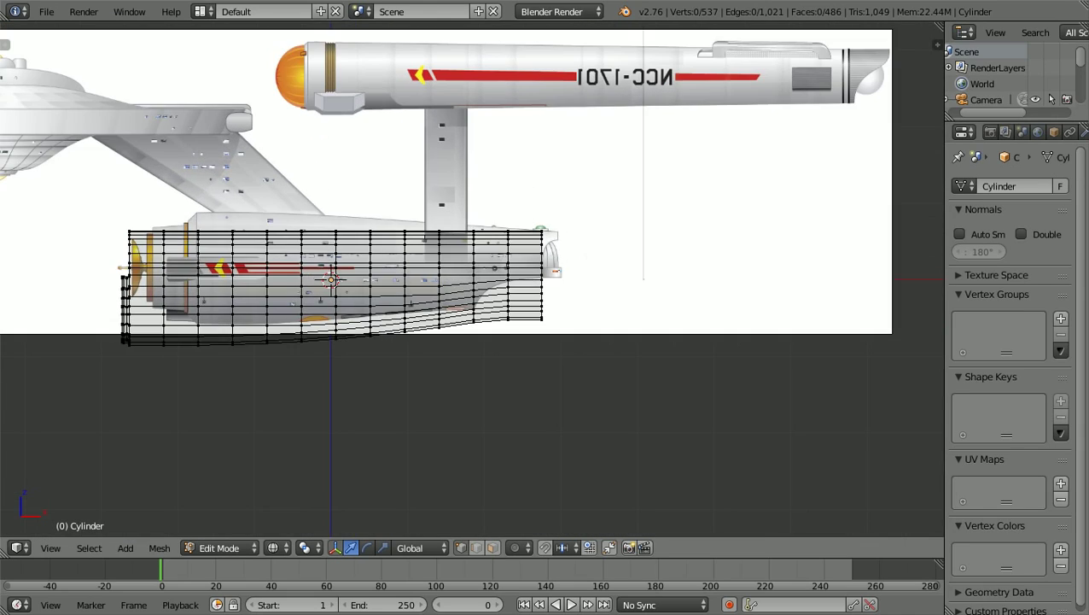
{"action": "scroll", "coordinate": [471, 279], "scroll_direction": "up", "scroll_amount": 1}
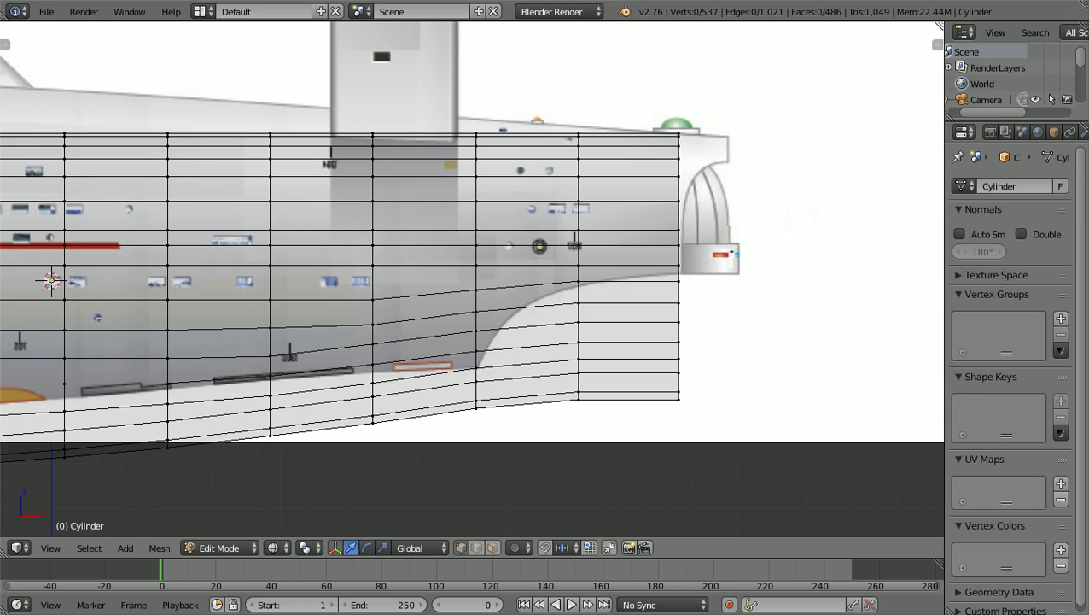
{"action": "key", "text": "b"}
{"action": "left_click_drag", "start_coordinate": [572, 412], "coordinate": [585, 268]}
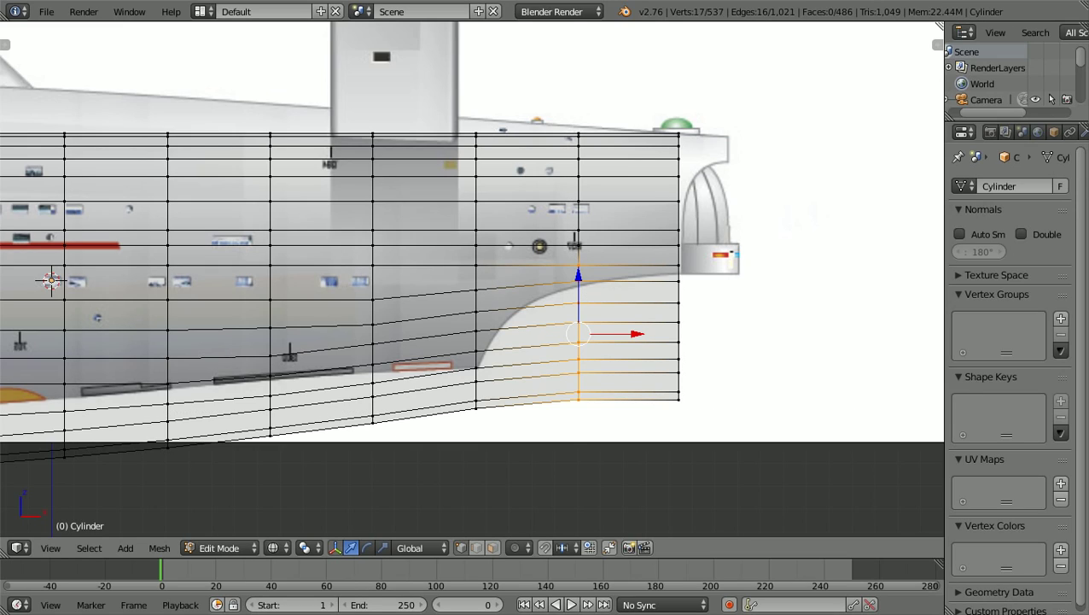
{"action": "key", "text": "b"}
{"action": "left_click_drag", "start_coordinate": [672, 427], "coordinate": [688, 256]}
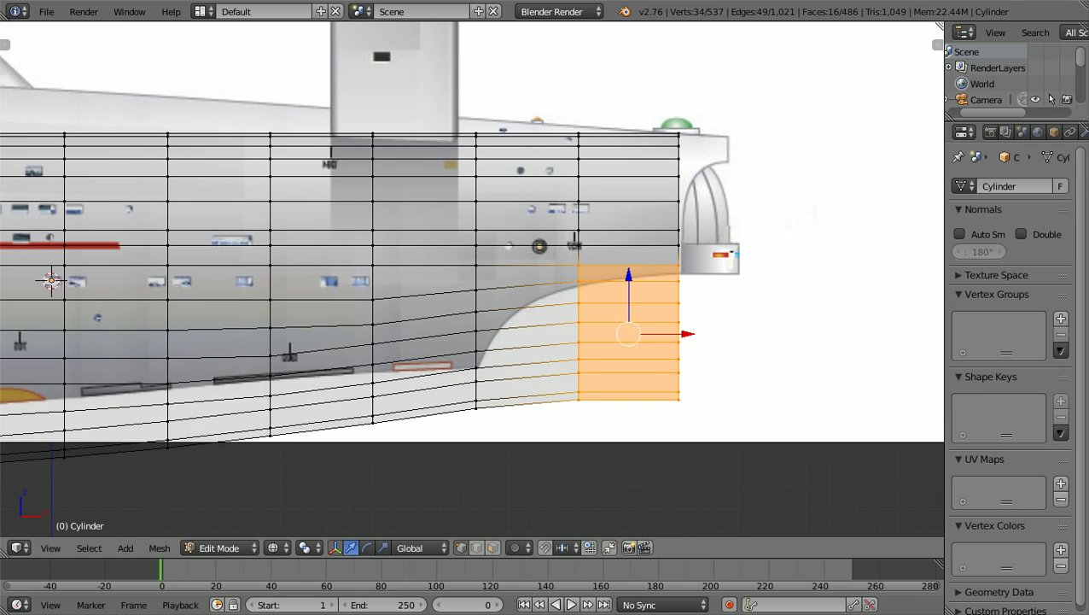
{"action": "key", "text": "g"}
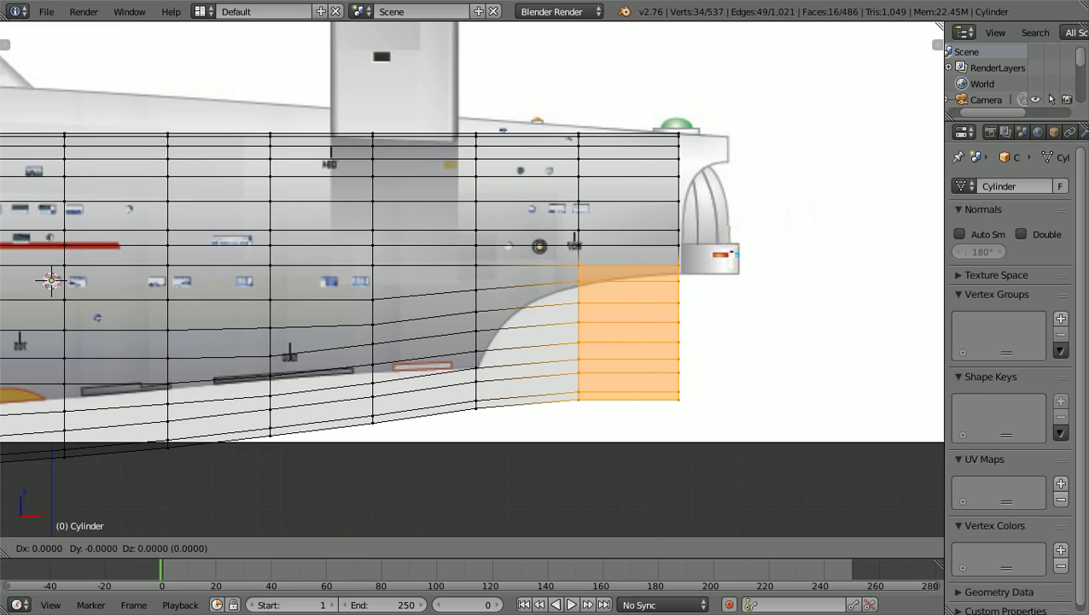
{"action": "key", "text": "z"}
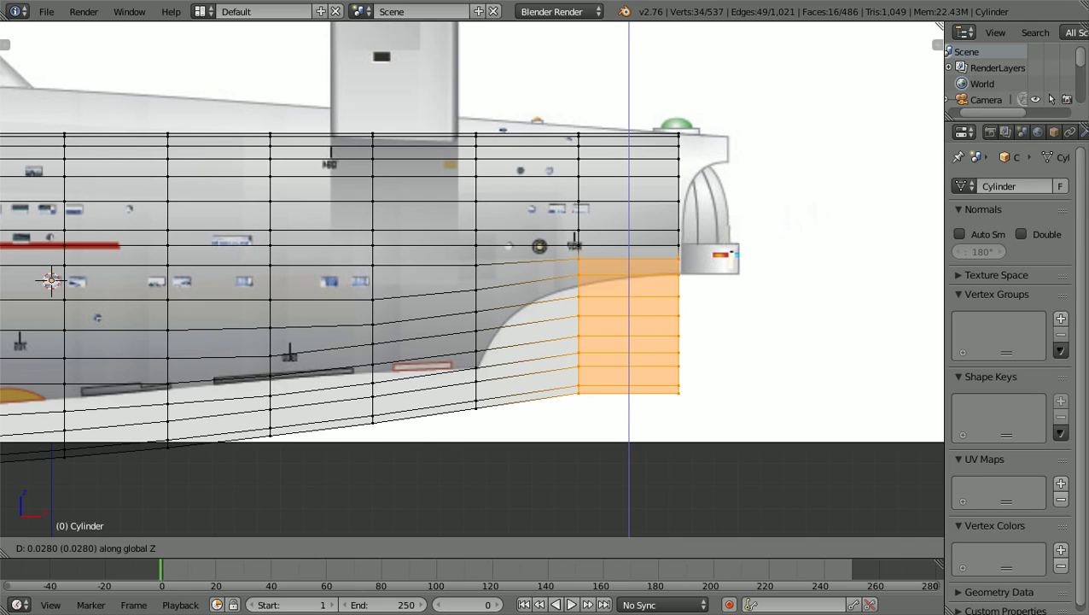
{"action": "key", "text": "Return"}
{"action": "scroll", "coordinate": [472, 280], "scroll_direction": "down", "scroll_amount": 2}
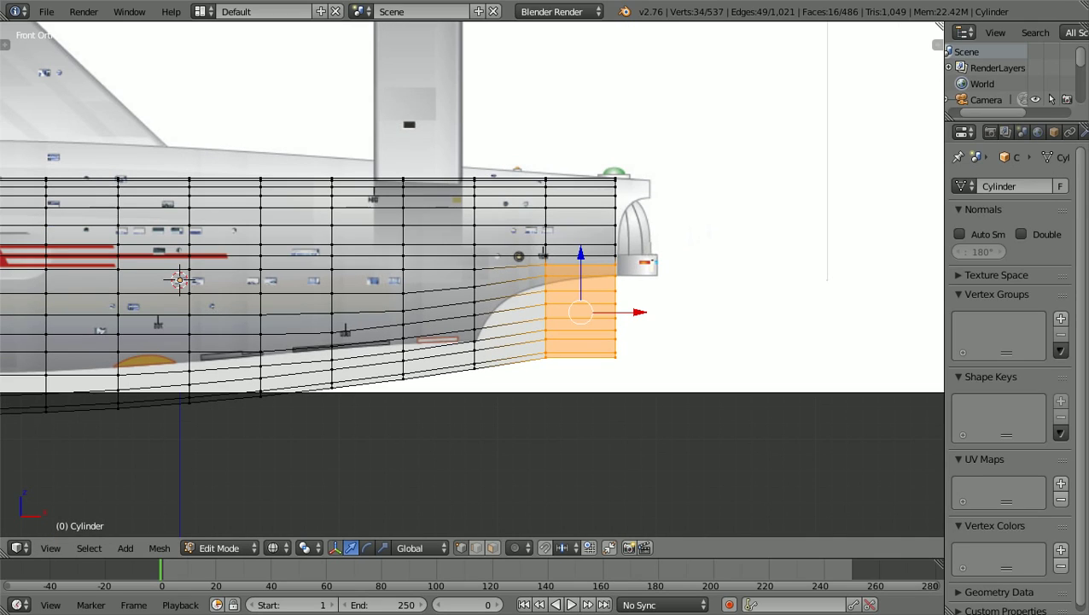
{"action": "scroll", "coordinate": [472, 280], "scroll_direction": "up", "scroll_amount": 3}
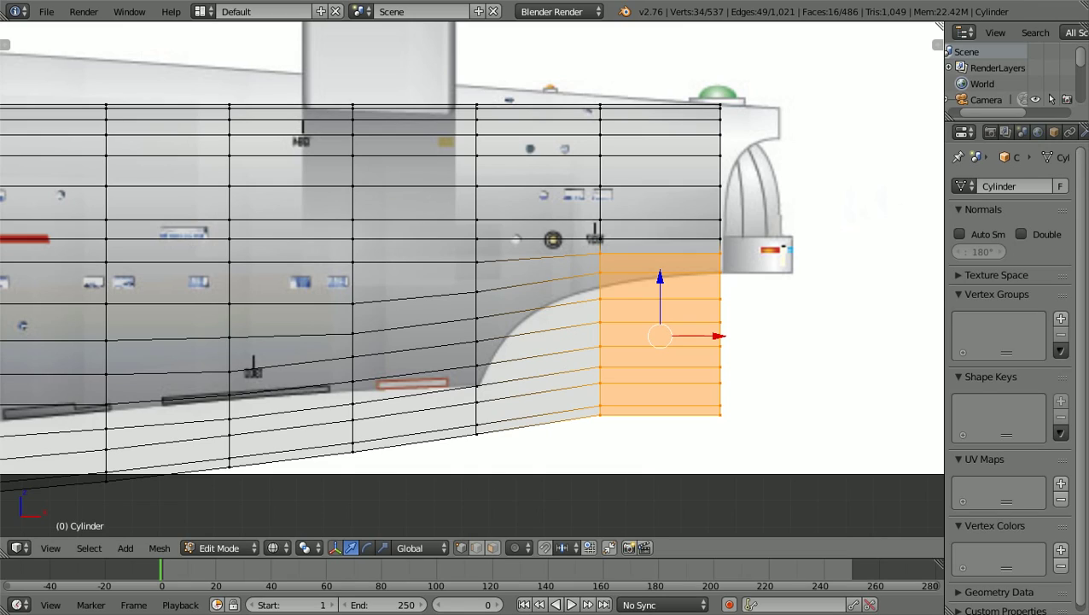
{"action": "key", "text": "a"}
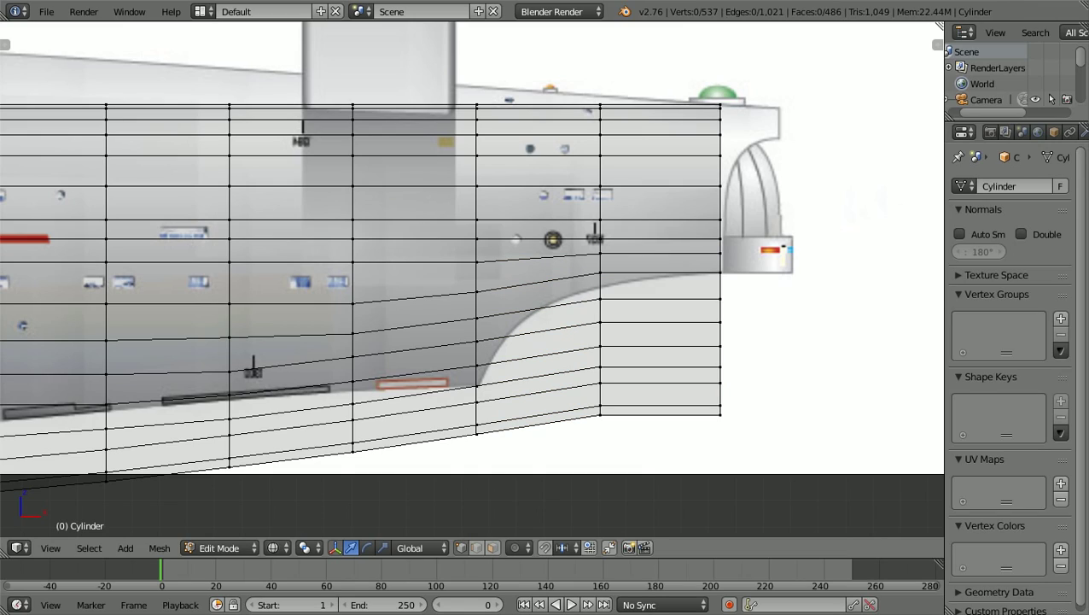
Raise the vertex pair just below mid-height on the third ring from the aft end by about 0.0146 along Z and deselect.
{"action": "key", "text": "b"}
{"action": "left_click_drag", "start_coordinate": [466, 277], "coordinate": [487, 255]}
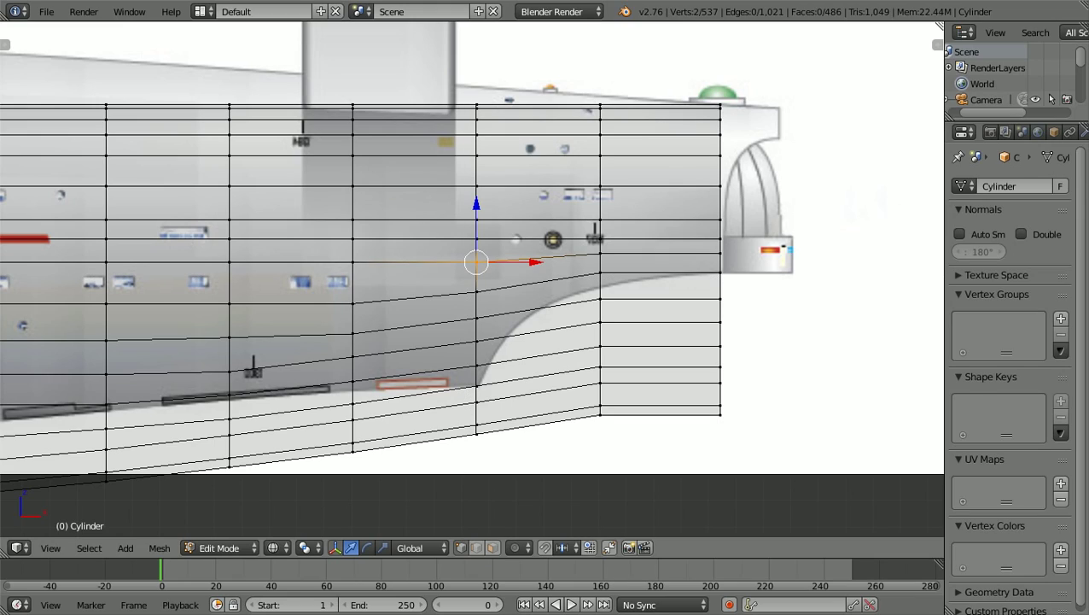
{"action": "key", "text": "g"}
{"action": "key", "text": "z"}
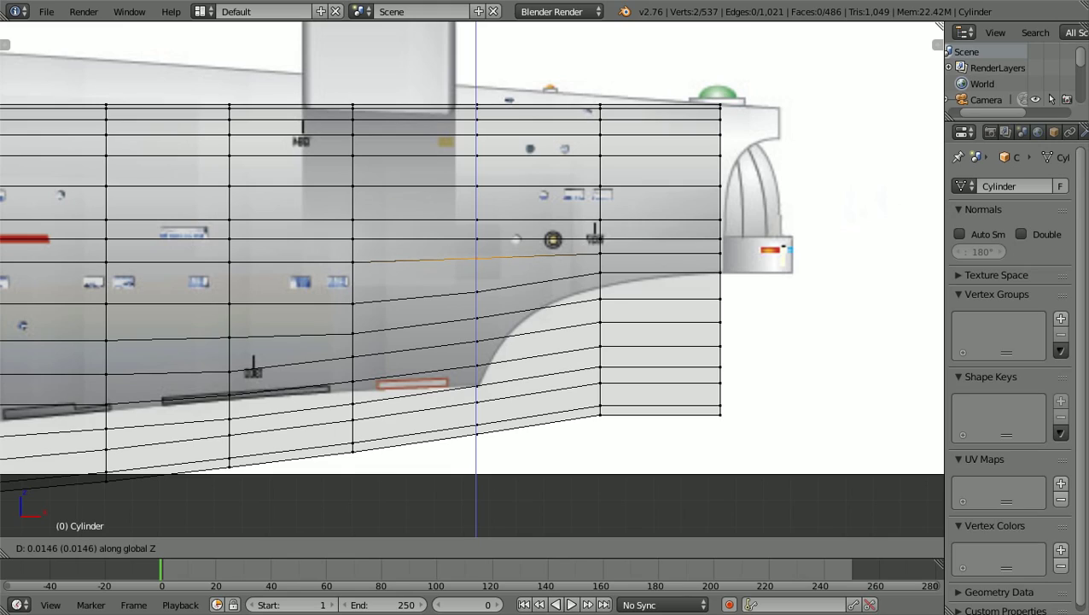
{"action": "key", "text": "Return"}
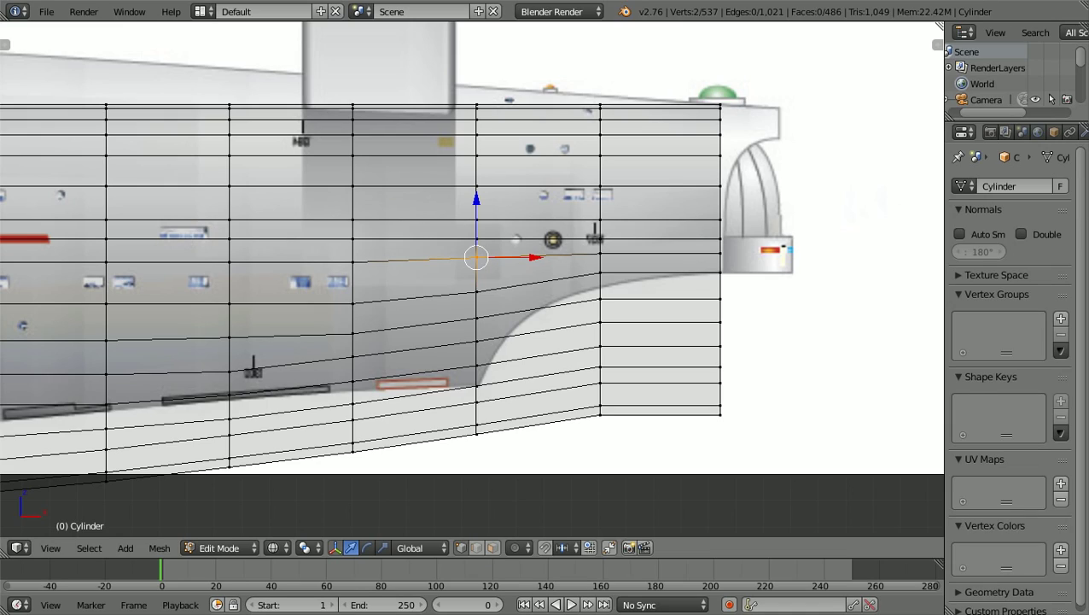
{"action": "key", "text": "a"}
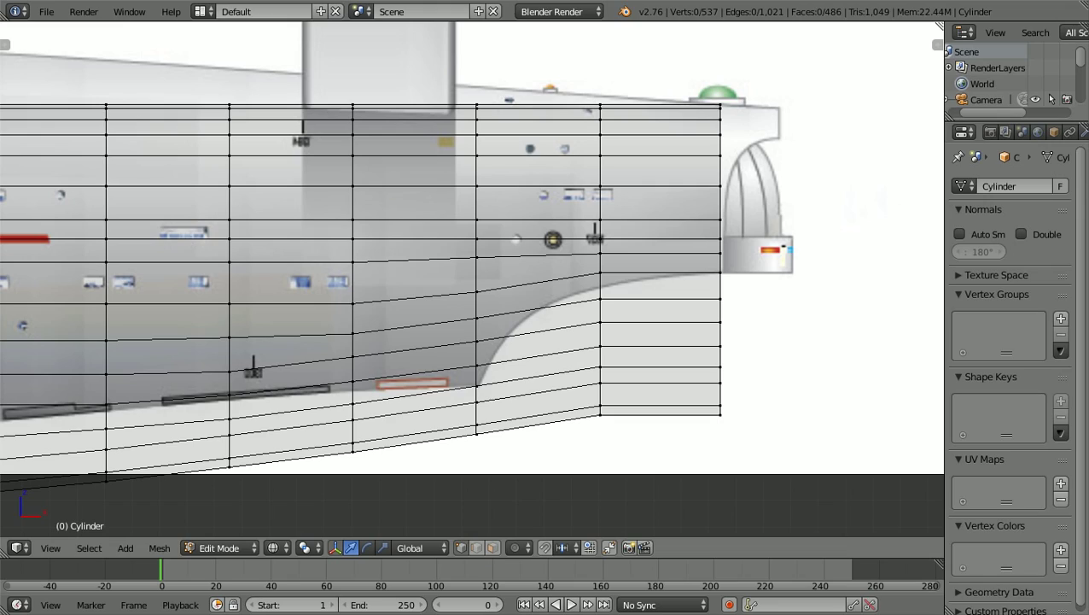
Nudge the second bent hull line's vertices on the third ring from the aft end up 0.0146 along Z and deselect.
{"action": "key", "text": "b"}
{"action": "left_click_drag", "start_coordinate": [468, 306], "coordinate": [486, 280]}
{"action": "key", "text": "g"}
{"action": "key", "text": "z"}
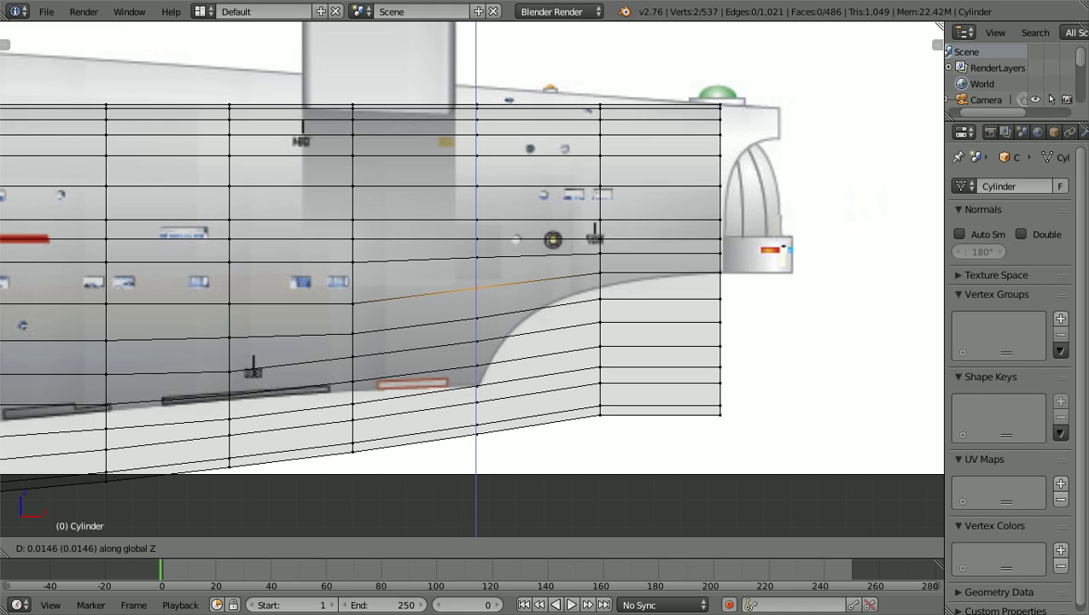
{"action": "key", "text": "Return"}
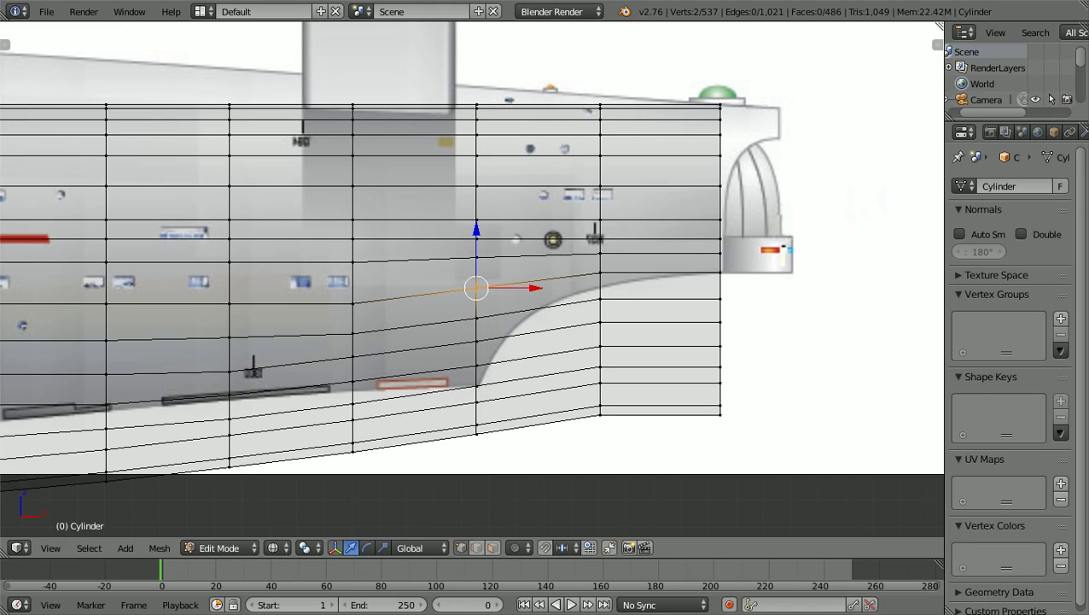
{"action": "key", "text": "a"}
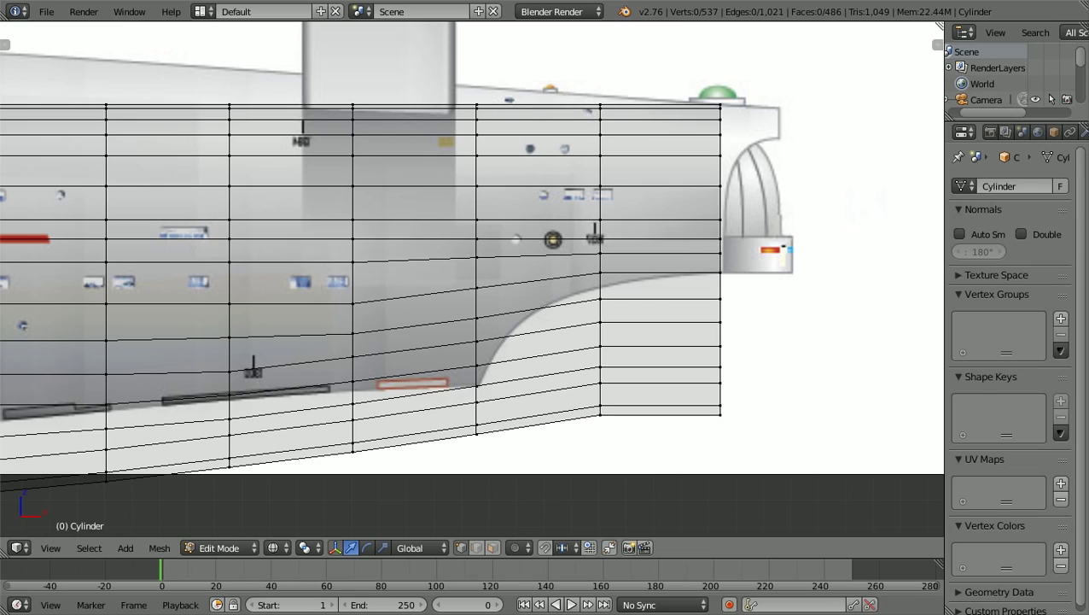
Lower the vertex pair at the reference hull's bottom edge on the fifth ring from the aft end by 0.0058 along Z and deselect.
{"action": "scroll", "coordinate": [472, 279], "scroll_direction": "down", "scroll_amount": 3, "text": "shift"}
{"action": "scroll", "coordinate": [472, 279], "scroll_direction": "down", "scroll_amount": 3, "text": "ctrl"}
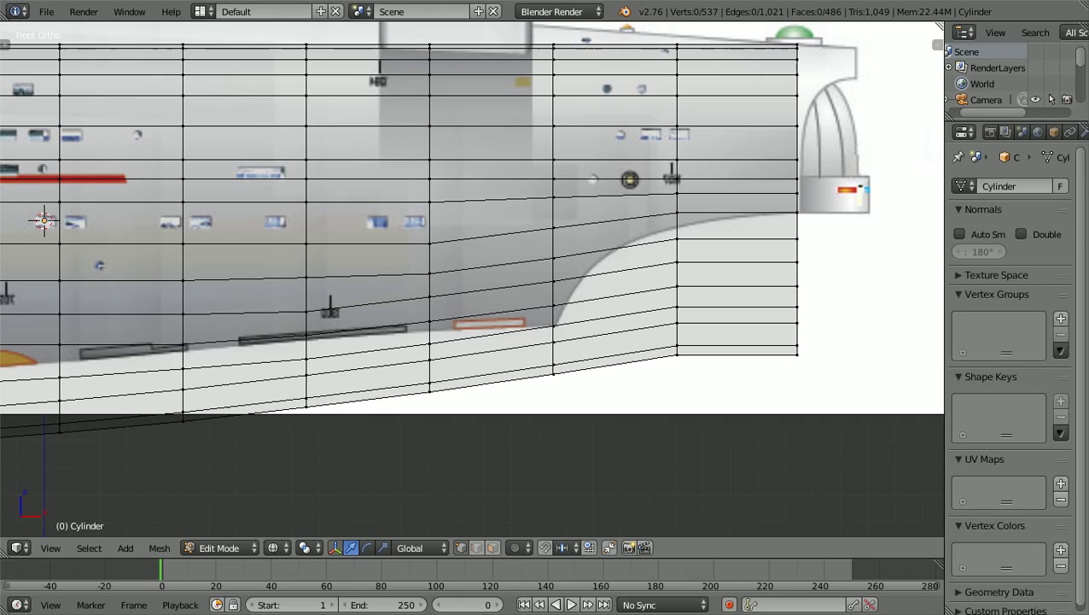
{"action": "key", "text": "b"}
{"action": "left_click_drag", "start_coordinate": [301, 346], "coordinate": [315, 326]}
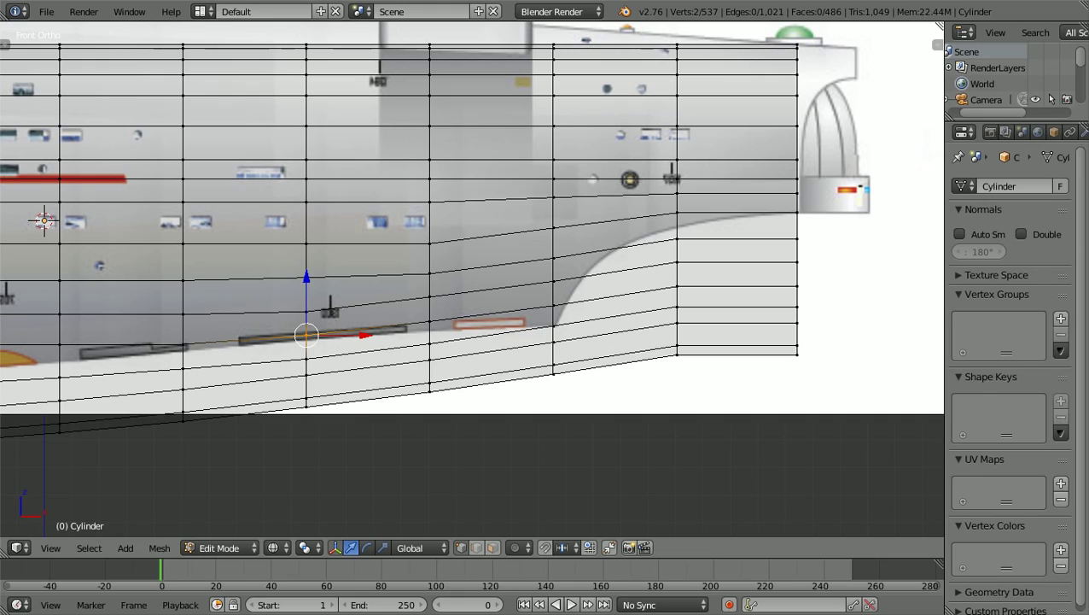
{"action": "key", "text": "g"}
{"action": "key", "text": "z"}
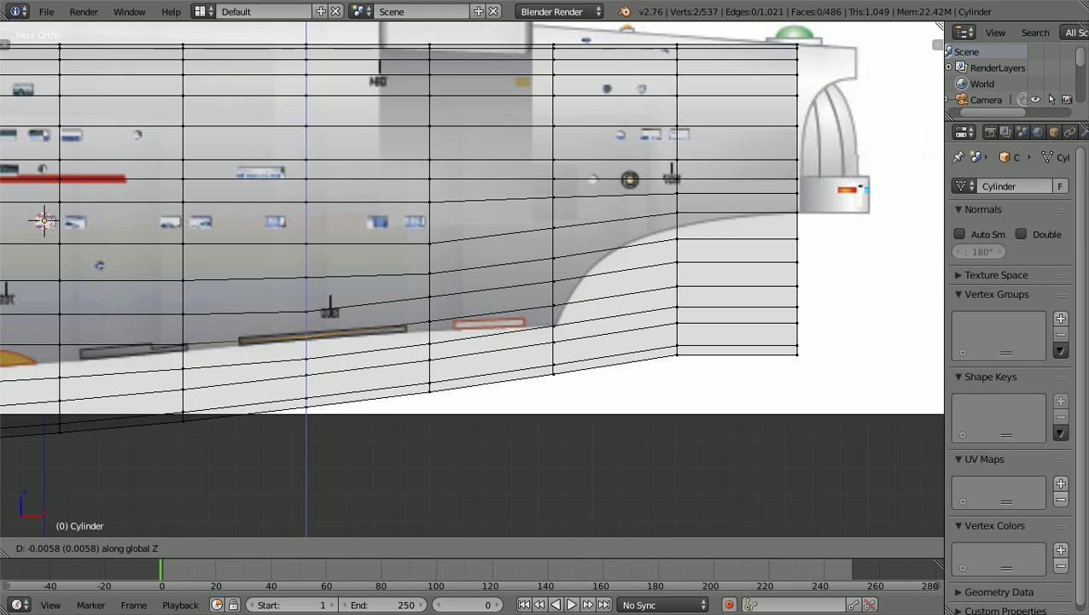
{"action": "key", "text": "Return"}
{"action": "key", "text": "a"}
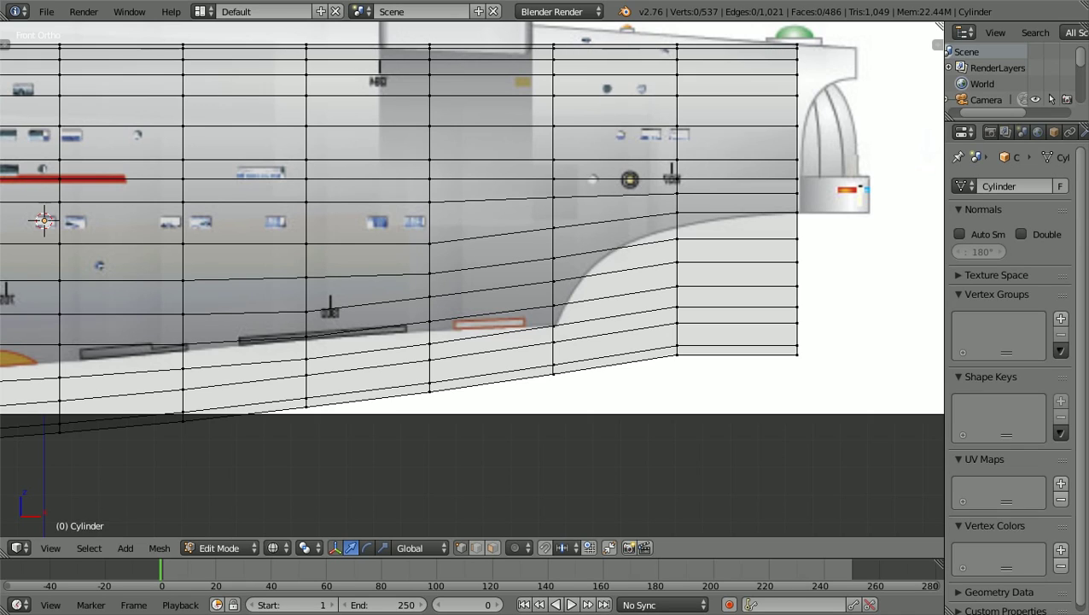
Switch to solid shading and examine the tapered aft section and end cap from several angles.
{"action": "scroll", "coordinate": [472, 217], "scroll_direction": "down", "scroll_amount": 1}
{"action": "scroll", "coordinate": [472, 278], "scroll_direction": "down", "scroll_amount": 2}
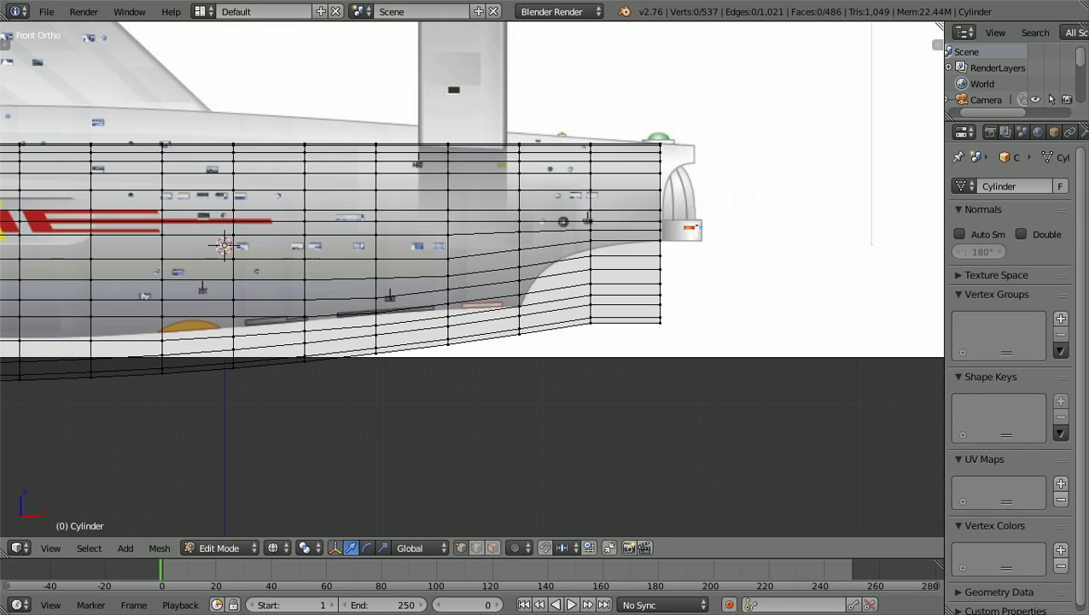
{"action": "key", "text": "z"}
{"action": "scroll", "coordinate": [472, 278], "scroll_direction": "down", "scroll_amount": 1}
{"action": "middle_click_drag", "start_coordinate": [472, 278], "coordinate": [415, 293]}
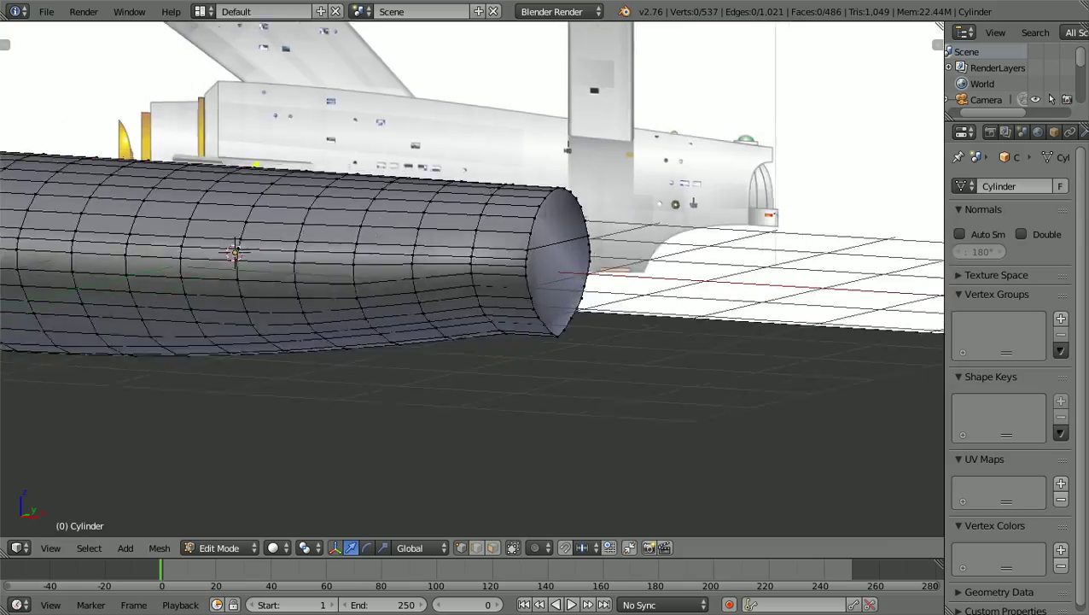
{"action": "key", "text": "KP_3"}
{"action": "scroll", "coordinate": [472, 278], "scroll_direction": "up", "scroll_amount": 1}
{"action": "middle_click_drag", "start_coordinate": [353, 245], "coordinate": [316, 205]}
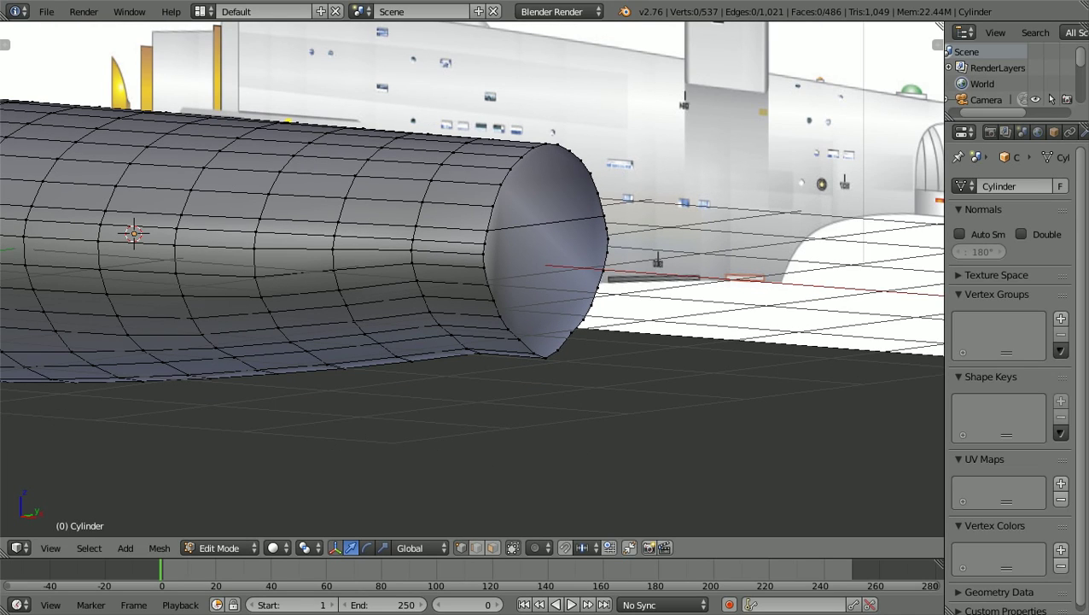
{"action": "middle_click_drag", "start_coordinate": [472, 278], "coordinate": [454, 300]}
{"action": "middle_click_drag", "start_coordinate": [248, 197], "coordinate": [224, 205]}
{"action": "mouse_move", "coordinate": [472, 278]}
{"action": "middle_mouse_down"}
{"action": "mouse_move", "coordinate": [436, 318]}
{"action": "mouse_move", "coordinate": [491, 282]}
{"action": "middle_mouse_up"}
{"action": "middle_click_drag", "start_coordinate": [196, 214], "coordinate": [183, 218]}
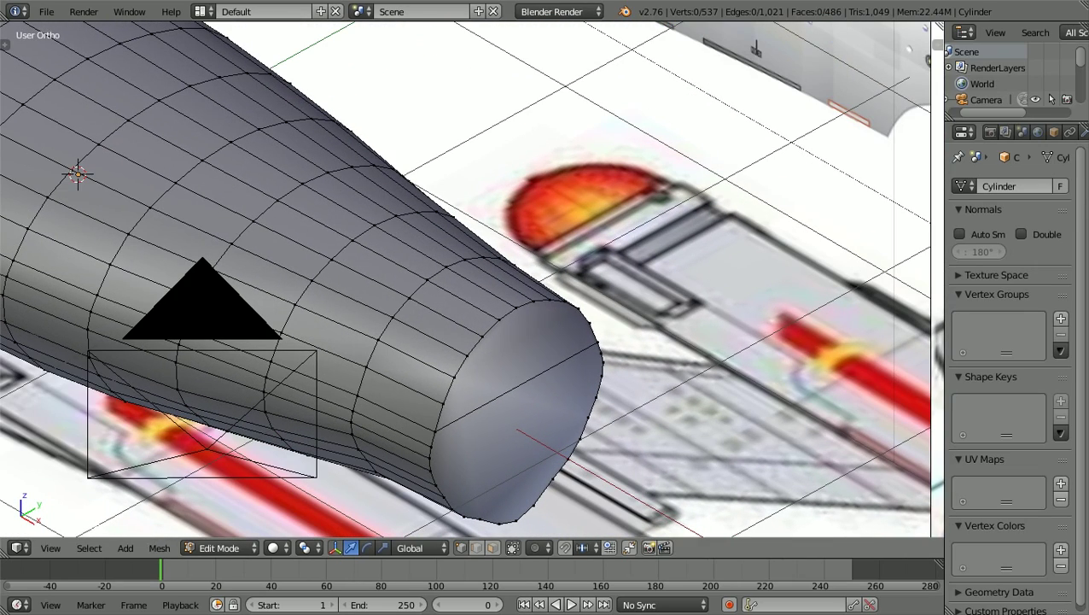
{"action": "middle_click_drag", "start_coordinate": [184, 218], "coordinate": [177, 221]}
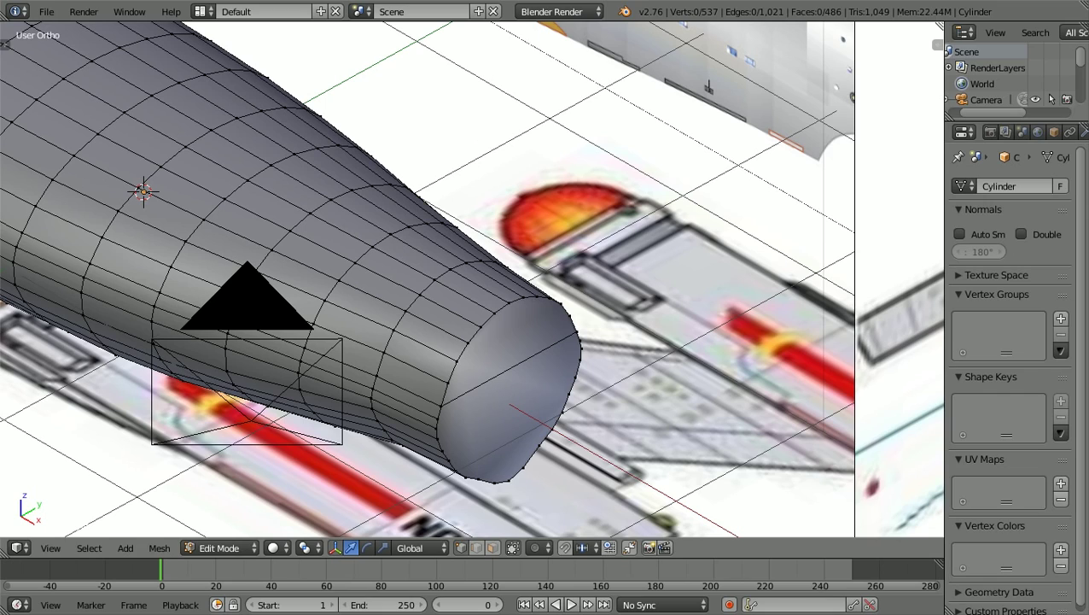
{"action": "scroll", "coordinate": [708, 88], "scroll_direction": "down", "scroll_amount": 1}
{"action": "scroll", "coordinate": [709, 88], "scroll_direction": "up", "scroll_amount": 1}
{"action": "scroll", "coordinate": [472, 279], "scroll_direction": "up", "scroll_amount": 1}
{"action": "mouse_move", "coordinate": [472, 279]}
{"action": "middle_mouse_down"}
{"action": "mouse_move", "coordinate": [452, 282]}
{"action": "mouse_move", "coordinate": [462, 282]}
{"action": "middle_mouse_up"}
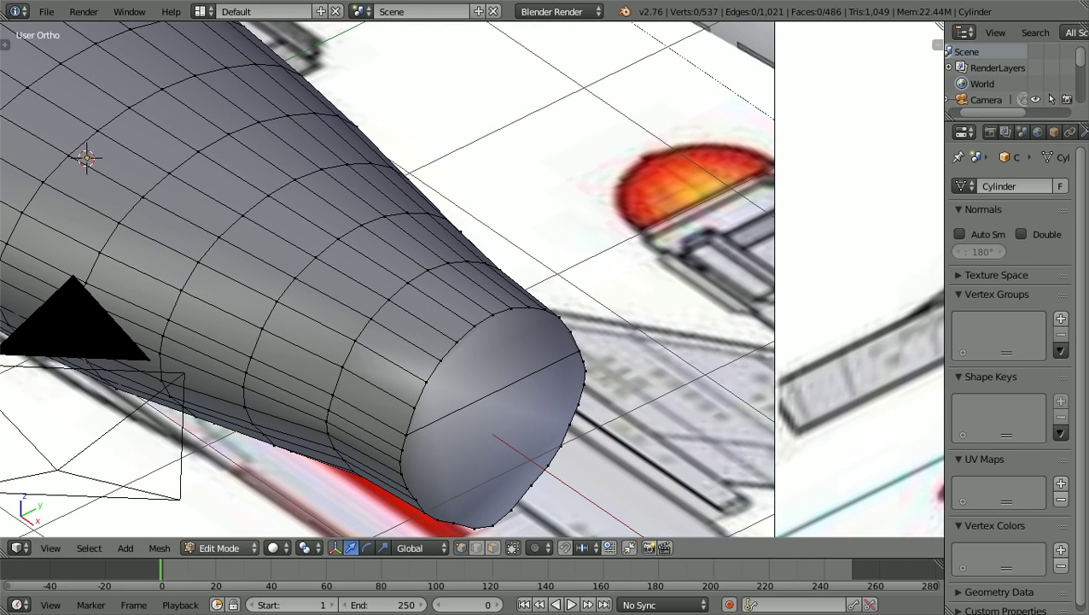
Select the aft end cap face and set its shading to flat, then deselect it.
{"action": "key", "text": "t"}
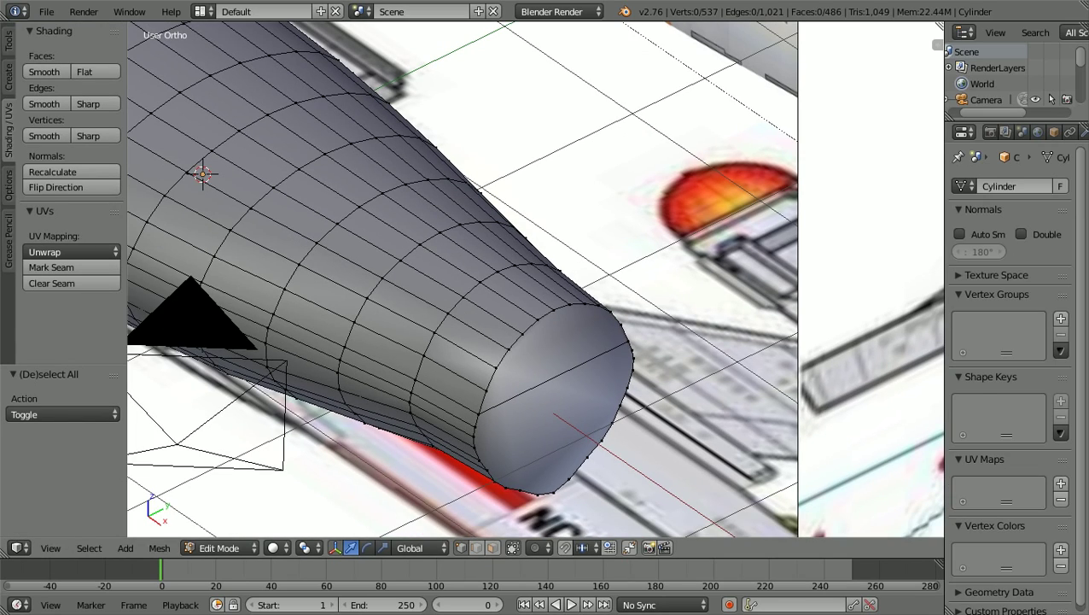
{"action": "key", "text": "3"}
{"action": "right_click", "coordinate": [553, 397]}
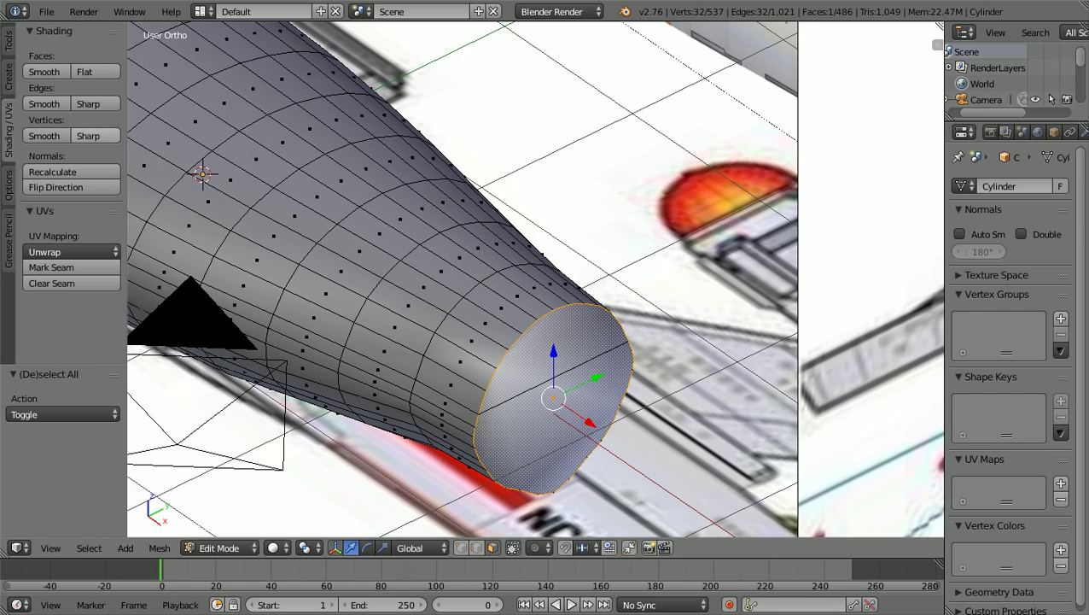
{"action": "left_click", "coordinate": [97, 72]}
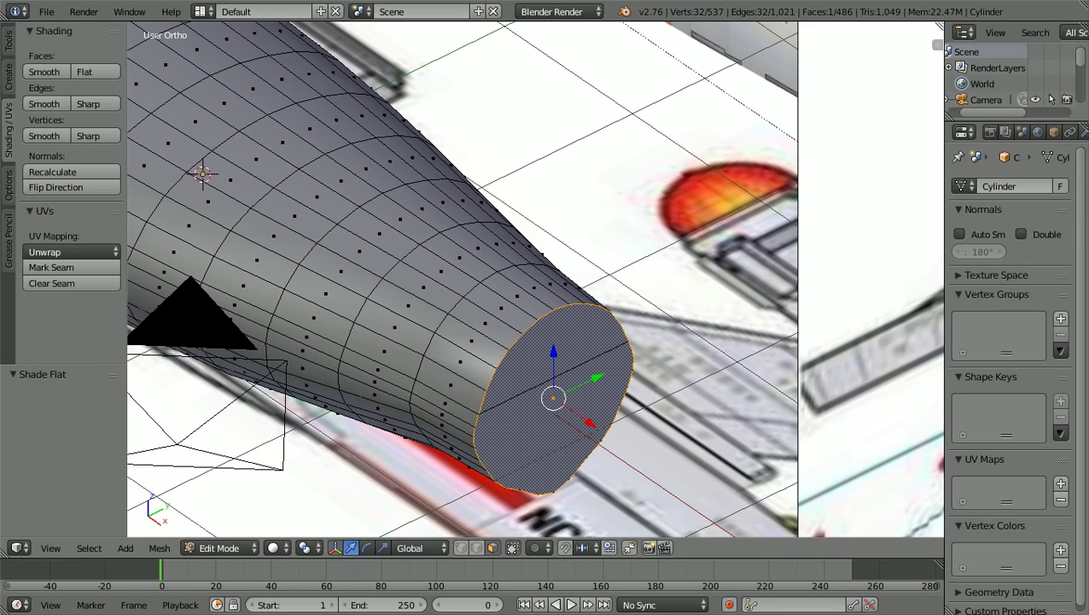
{"action": "key", "text": "a"}
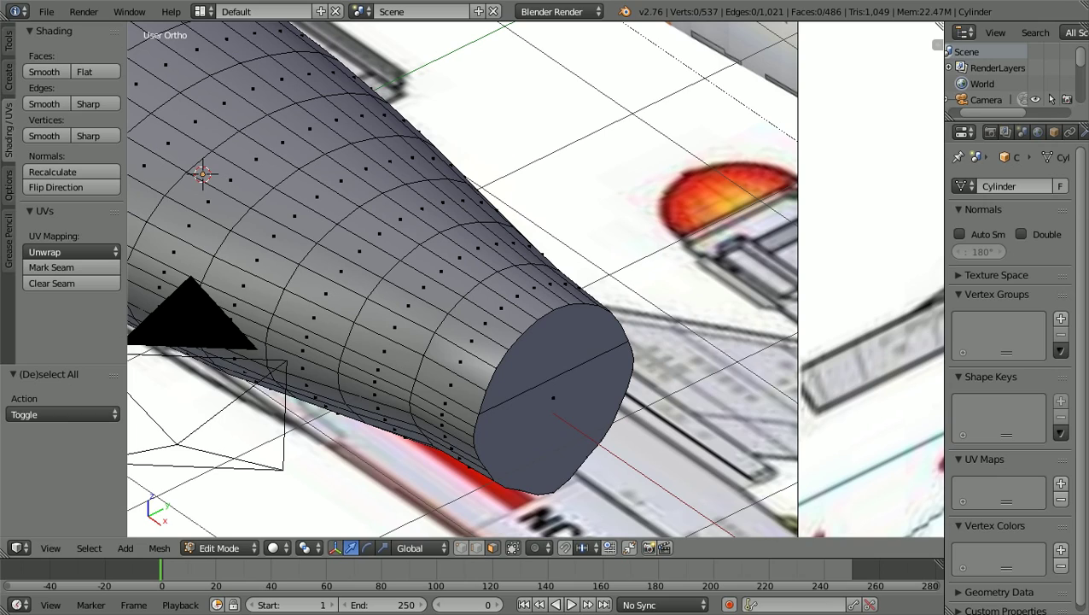
{"action": "key", "text": "t"}
Return to the front wireframe view with vertex selection and save the Blender file using Save As.
{"action": "scroll", "coordinate": [472, 278], "scroll_direction": "down", "scroll_amount": 2}
{"action": "key", "text": "KP_1"}
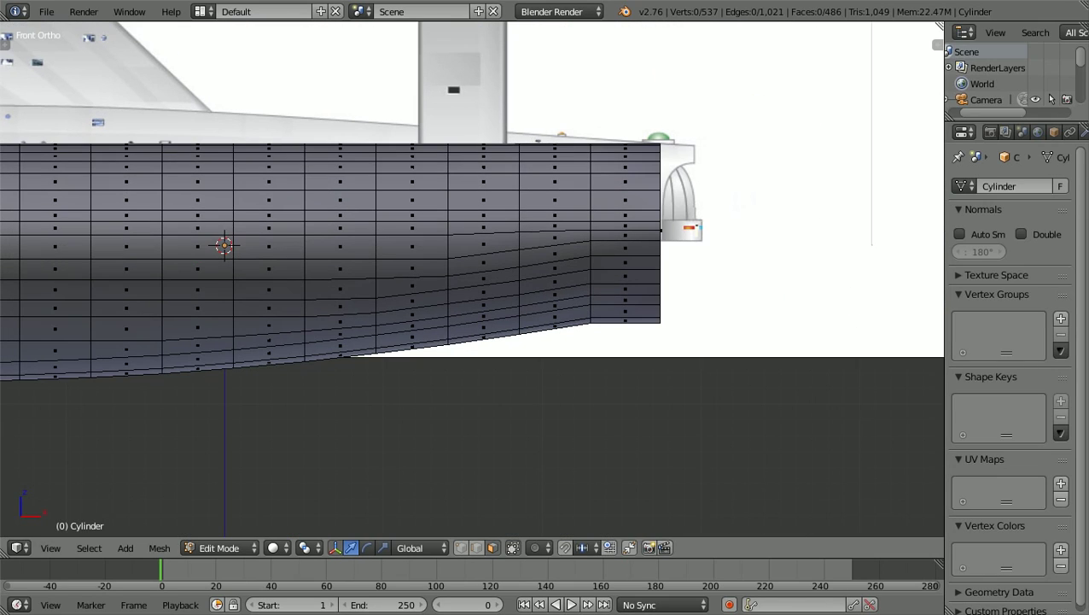
{"action": "key", "text": "1"}
{"action": "key", "text": "z"}
{"action": "scroll", "coordinate": [50, 280], "scroll_direction": "up", "scroll_amount": 1}
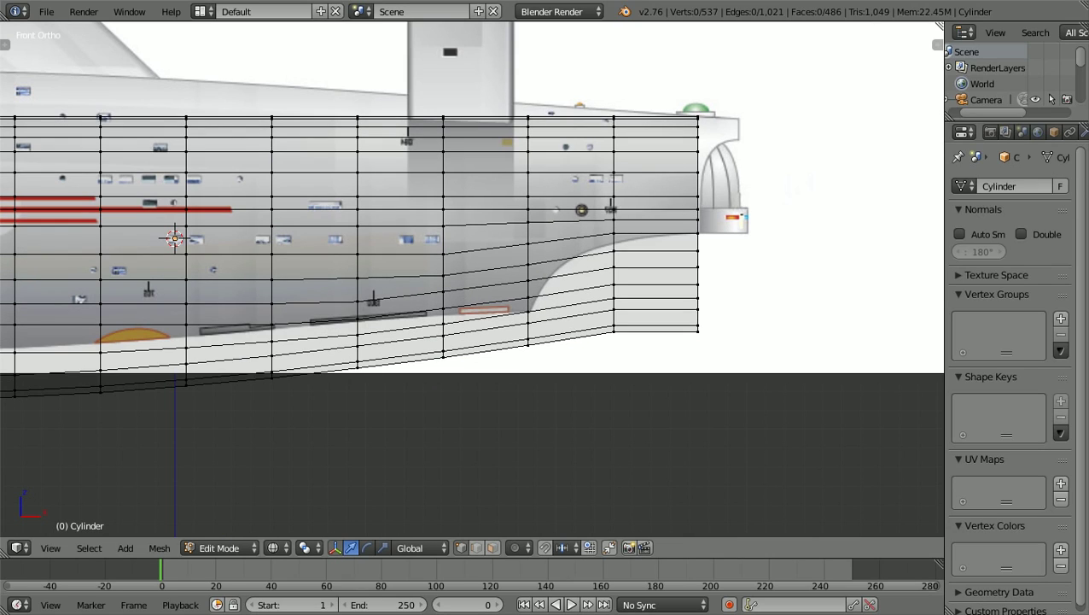
{"action": "left_click", "coordinate": [46, 11]}
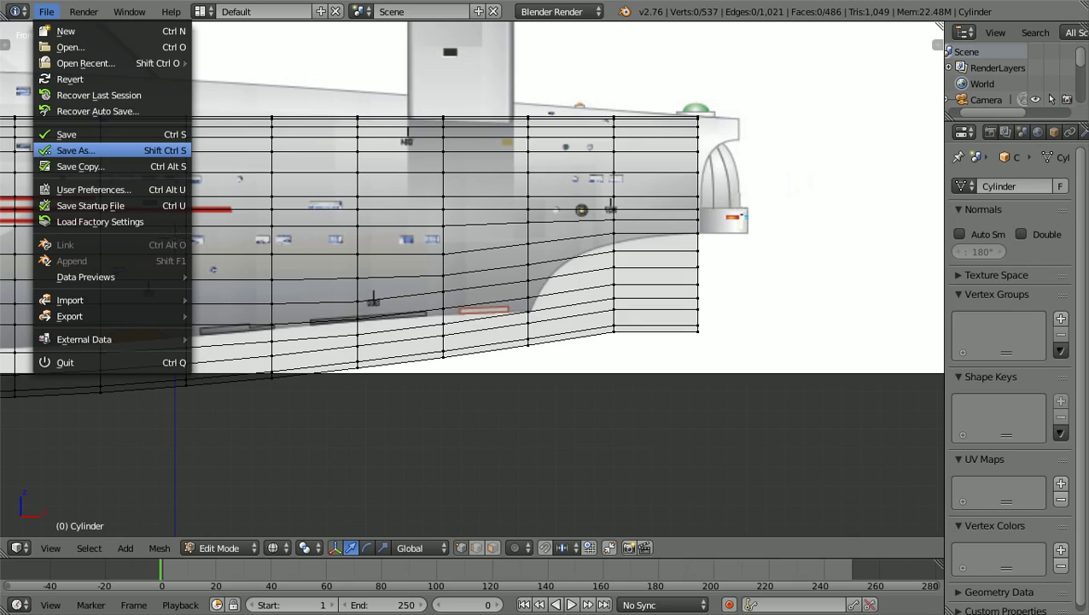
{"action": "left_click", "coordinate": [73, 149]}
{"action": "left_click", "coordinate": [1031, 53]}
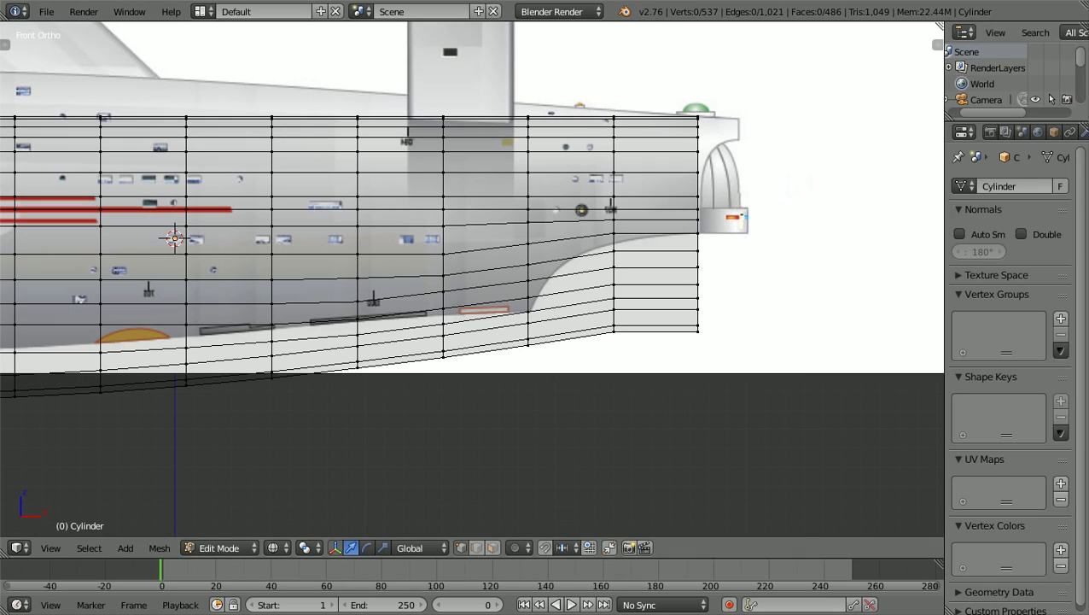
{"action": "scroll", "coordinate": [472, 279], "scroll_direction": "up", "scroll_amount": 2, "text": "ctrl"}
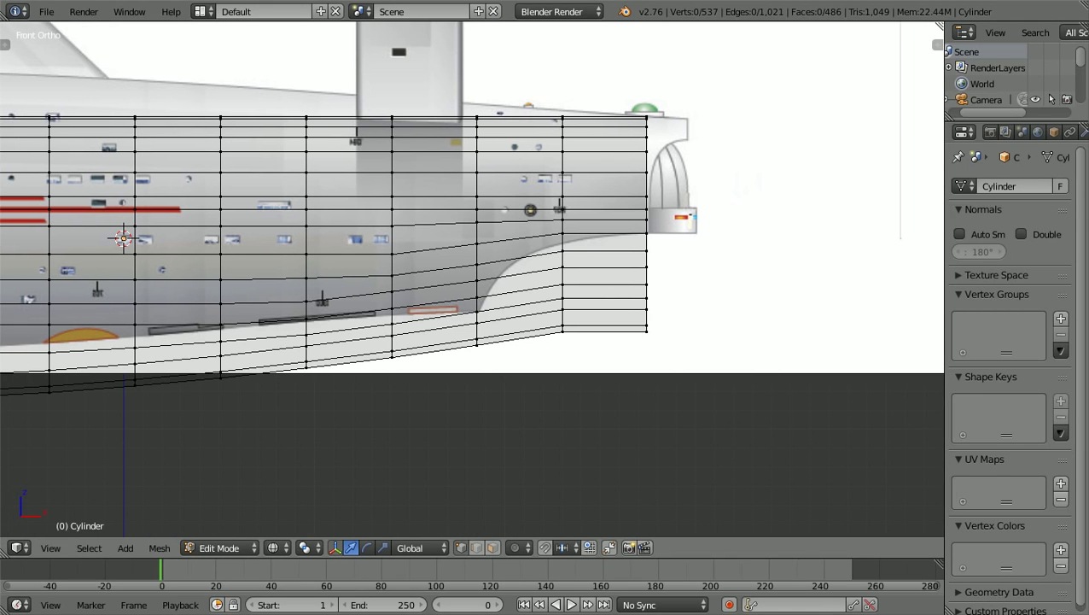
{"action": "scroll", "coordinate": [472, 278], "scroll_direction": "up", "scroll_amount": 2, "text": "shift"}
{"action": "scroll", "coordinate": [471, 477], "scroll_direction": "up", "scroll_amount": 2}
{"action": "scroll", "coordinate": [472, 278], "scroll_direction": "up", "scroll_amount": 2, "text": "shift"}
{"action": "scroll", "coordinate": [472, 279], "scroll_direction": "up", "scroll_amount": 4, "text": "ctrl"}
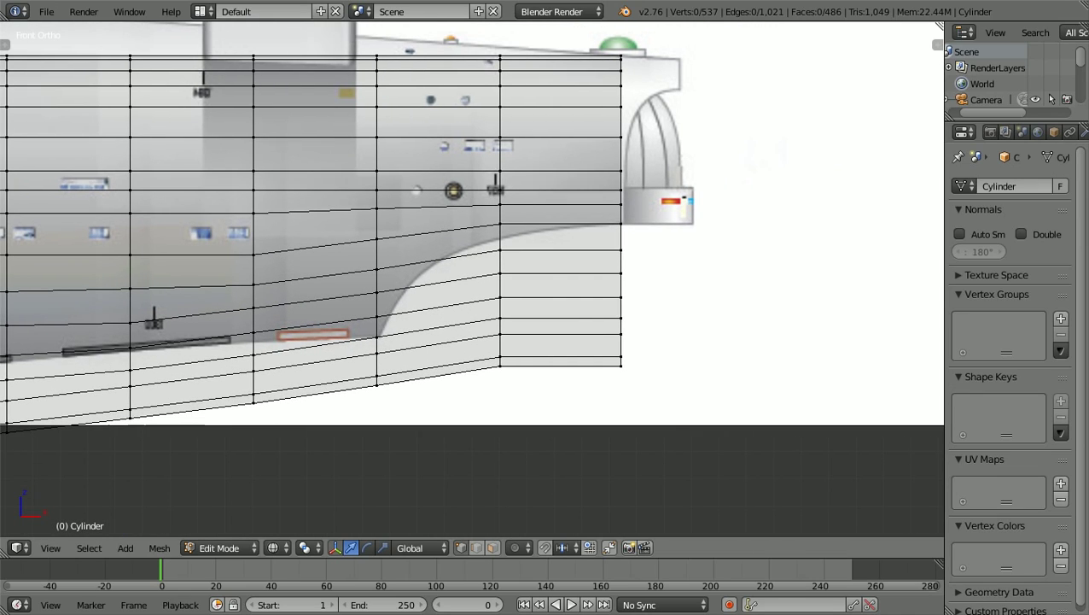
{"action": "scroll", "coordinate": [472, 278], "scroll_direction": "up", "scroll_amount": 1}
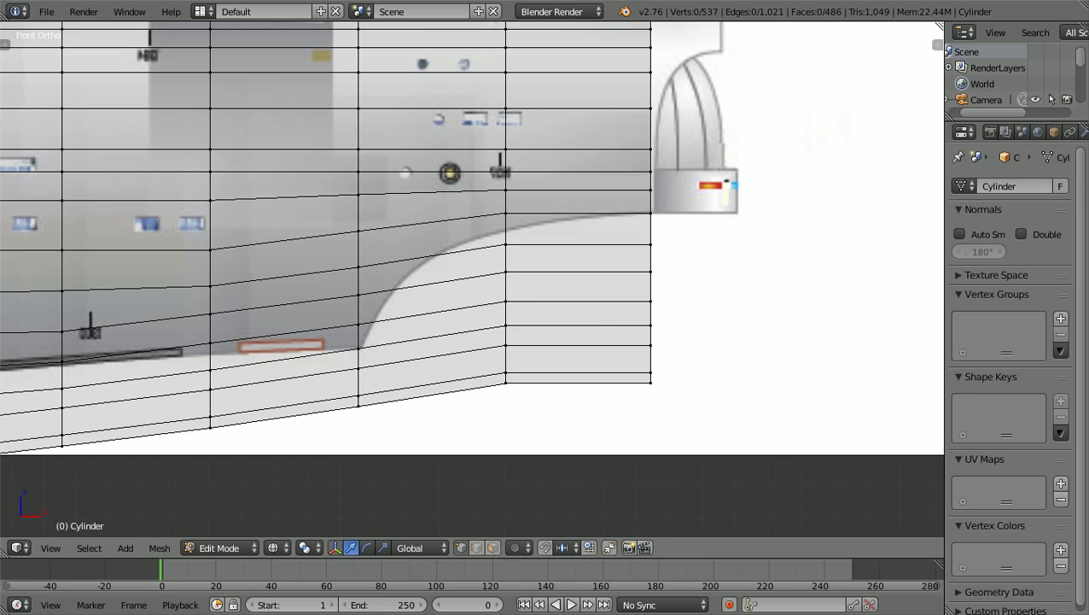
{"action": "key", "text": "b"}
{"action": "left_click_drag", "start_coordinate": [618, 412], "coordinate": [662, 225]}
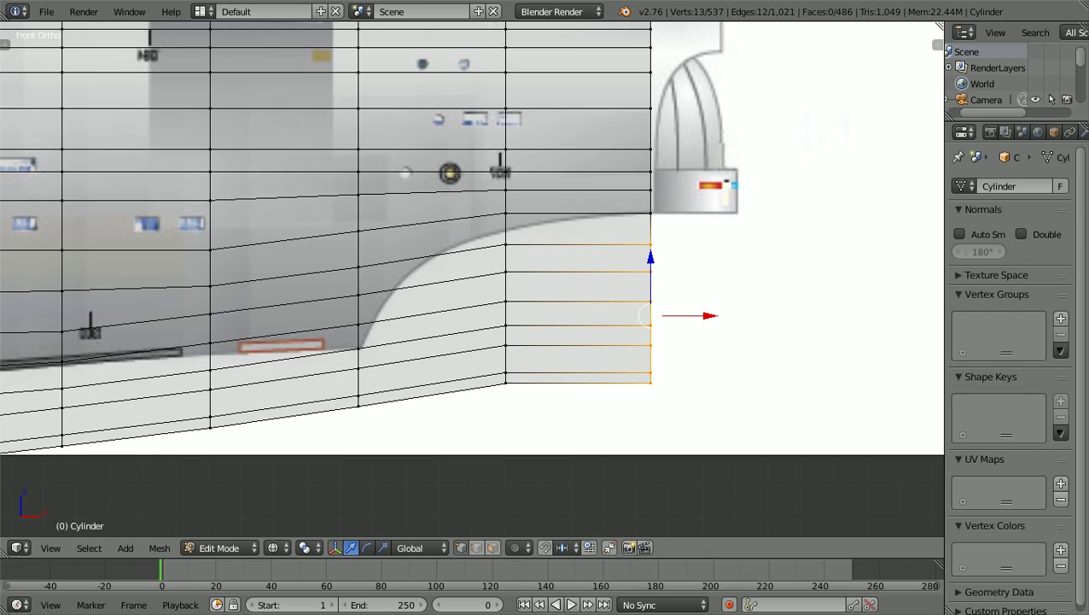
{"action": "key", "text": "g"}
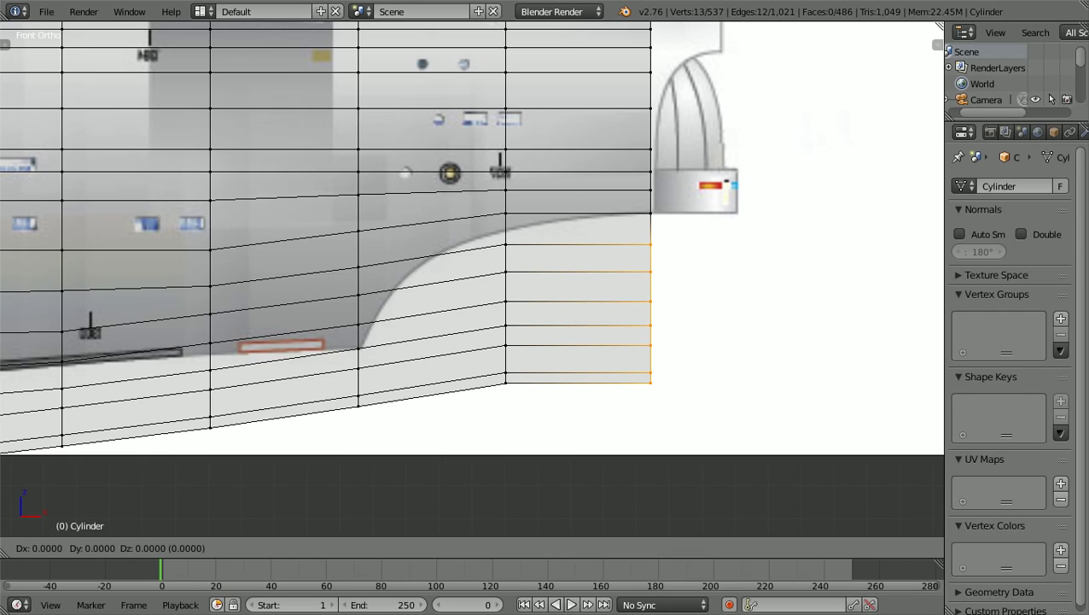
{"action": "key", "text": "z"}
{"action": "key", "text": "z"}
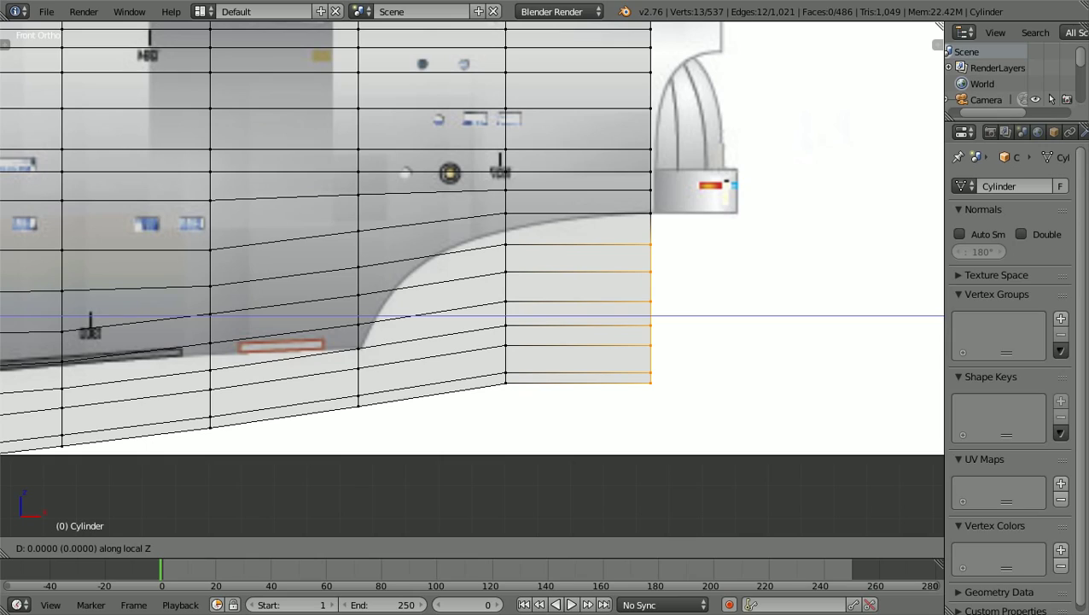
{"action": "key", "text": "Escape"}
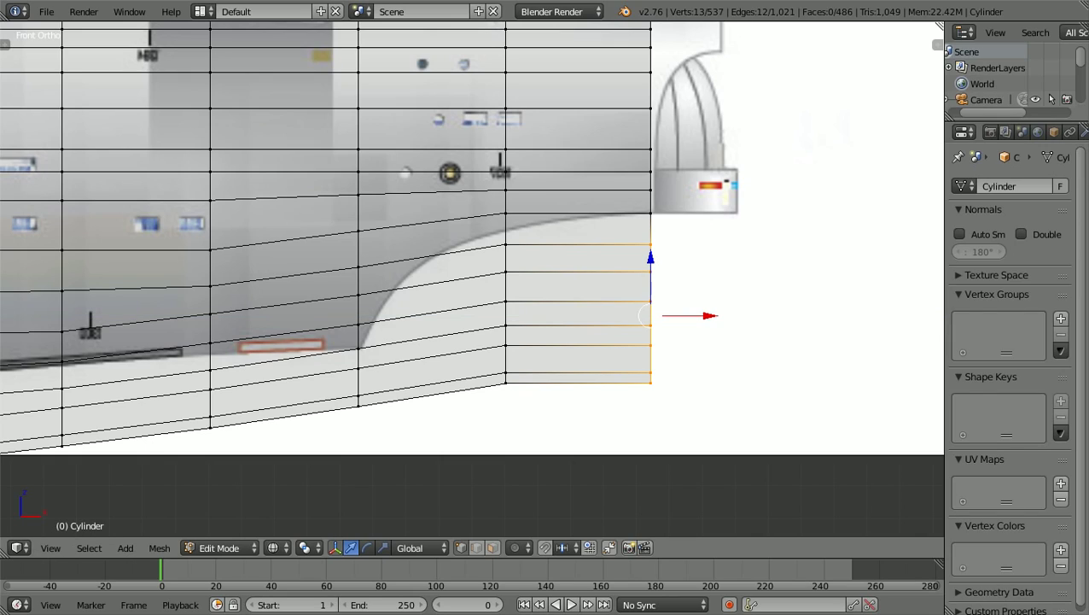
{"action": "key", "text": "a"}
Raise the lower vertices of the aftmost ring, below the reference hull's aft edge, by 0.0681 along Z and deselect.
{"action": "key", "text": "b"}
{"action": "left_click_drag", "start_coordinate": [627, 422], "coordinate": [665, 239]}
{"action": "key", "text": "g"}
{"action": "key", "text": "z"}
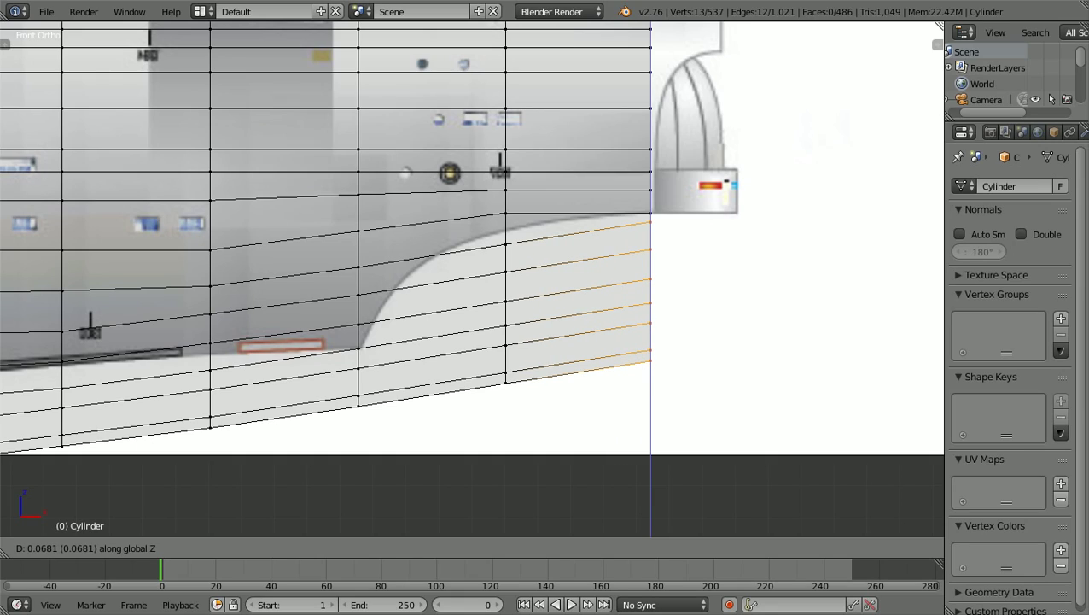
{"action": "key", "text": "Return"}
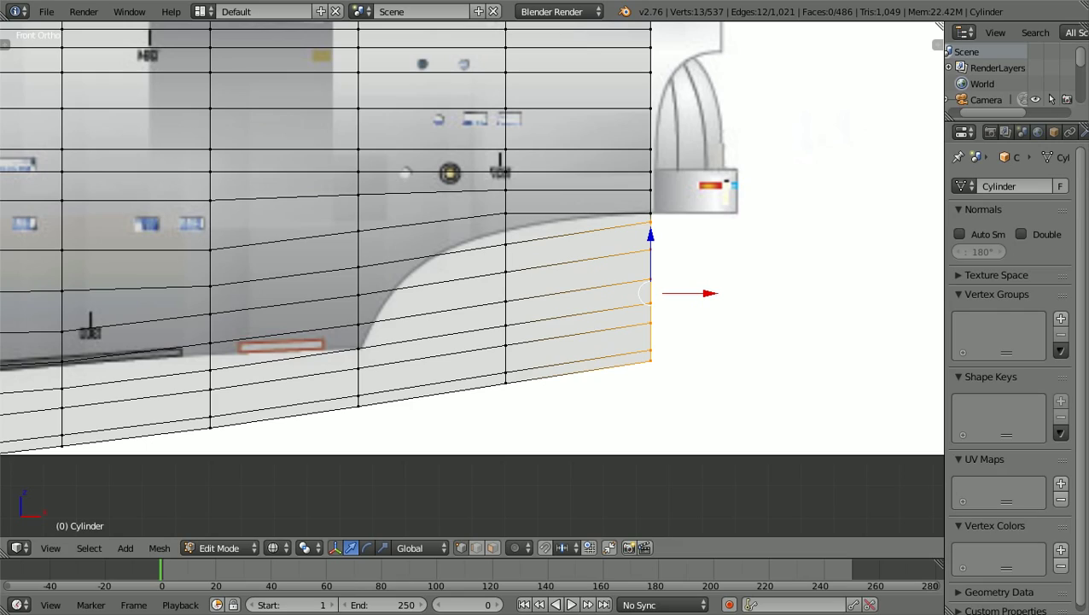
{"action": "key", "text": "a"}
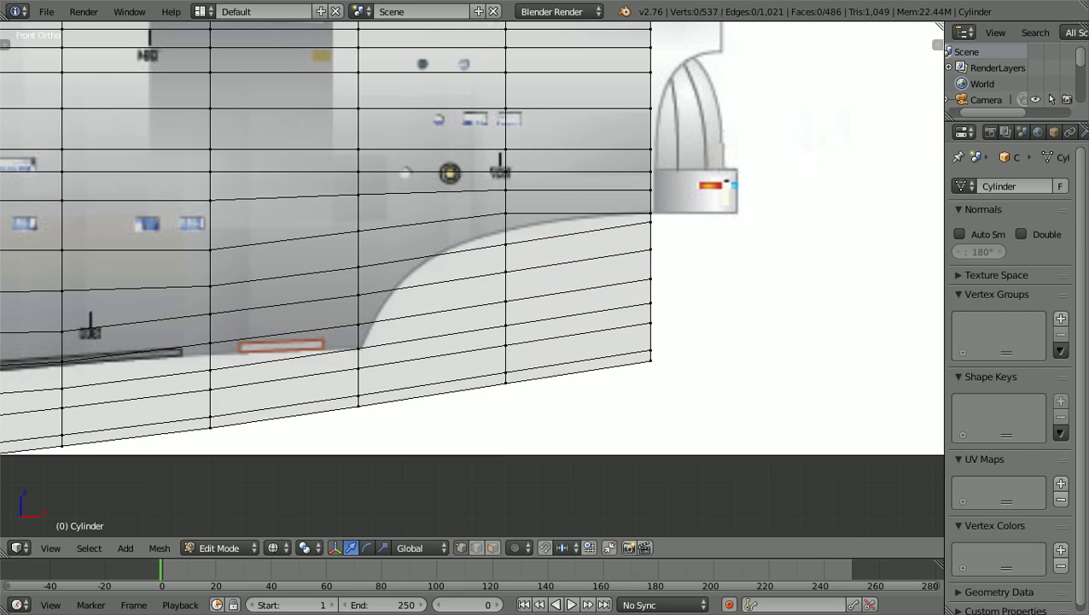
Examine the aft end cap and the shape of its lower rim up close in solid shading.
{"action": "scroll", "coordinate": [472, 239], "scroll_direction": "down", "scroll_amount": 1}
{"action": "middle_click_drag", "start_coordinate": [488, 60], "coordinate": [502, 11]}
{"action": "scroll", "coordinate": [472, 278], "scroll_direction": "up", "scroll_amount": 1}
{"action": "middle_click_drag", "start_coordinate": [538, 76], "coordinate": [565, 82]}
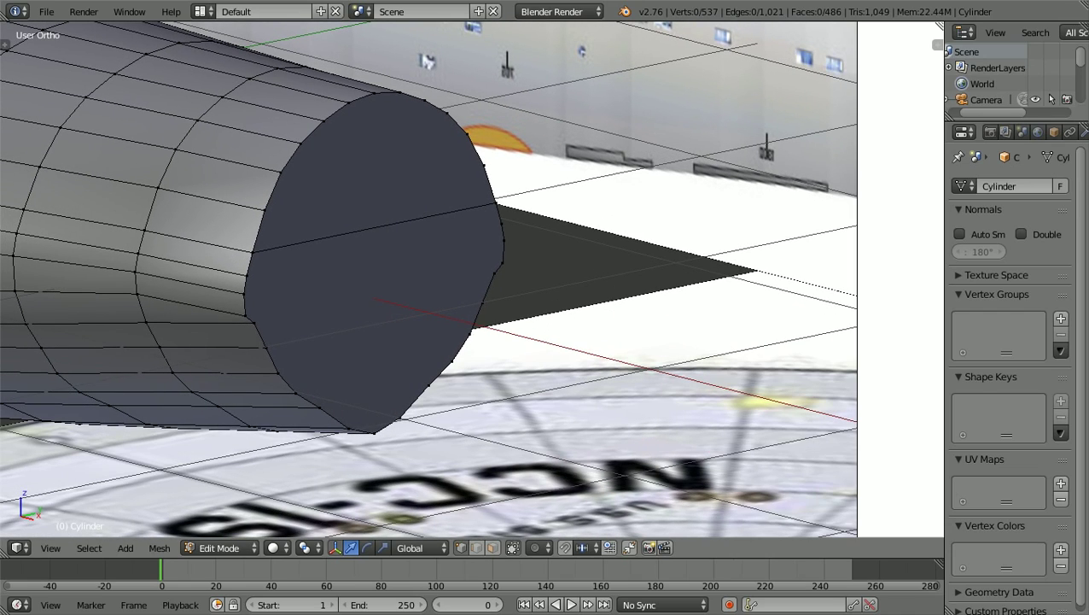
{"action": "scroll", "coordinate": [472, 278], "scroll_direction": "up", "scroll_amount": 1}
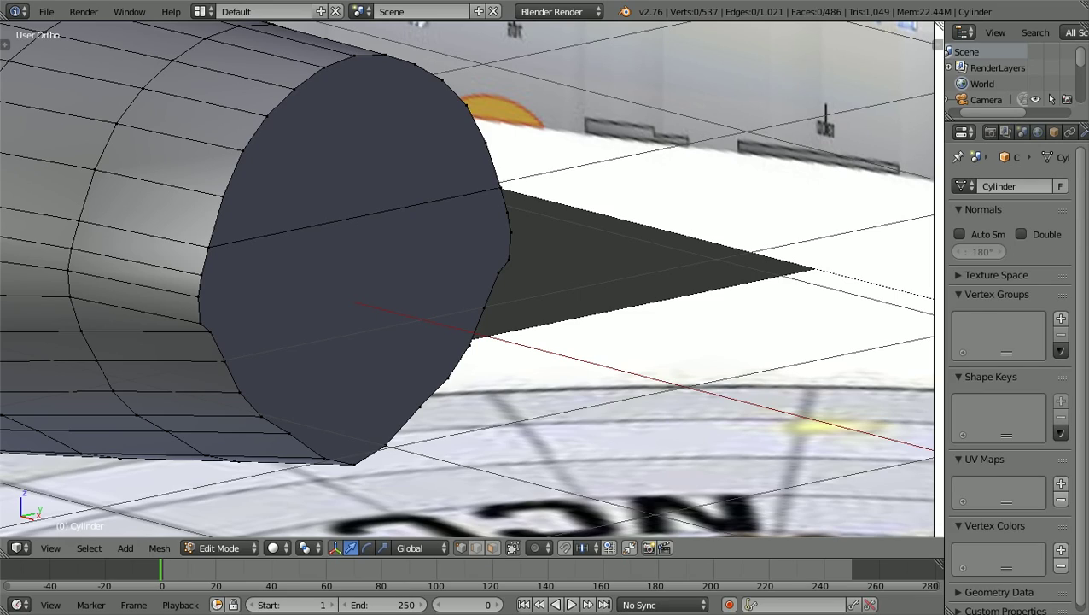
{"action": "middle_click_drag", "start_coordinate": [472, 278], "coordinate": [574, 279], "text": "shift"}
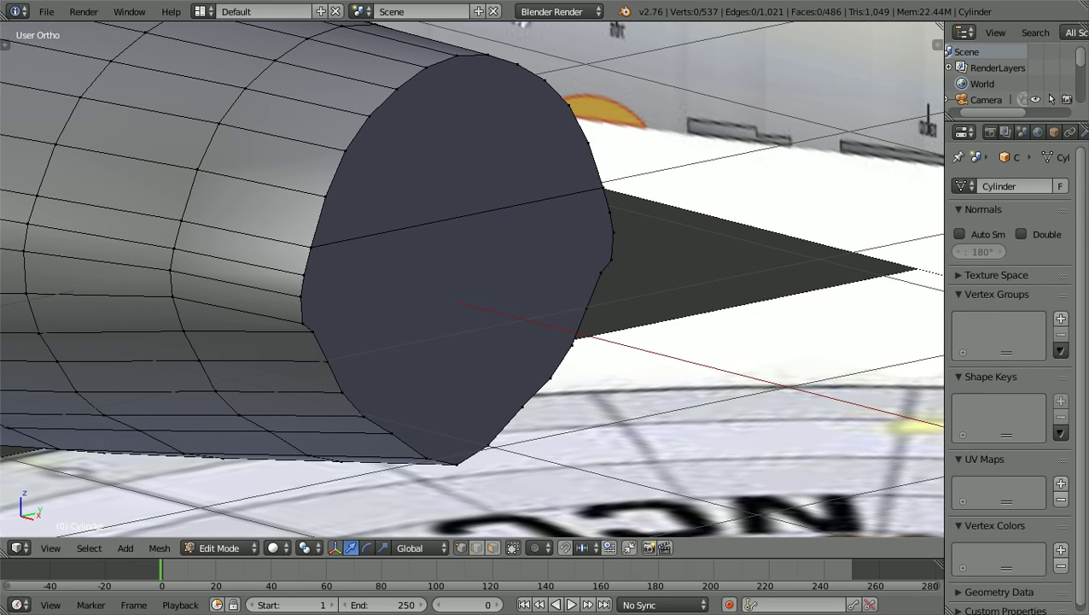
{"action": "scroll", "coordinate": [575, 278], "scroll_direction": "up", "scroll_amount": 2}
{"action": "scroll", "coordinate": [472, 279], "scroll_direction": "down", "scroll_amount": 1}
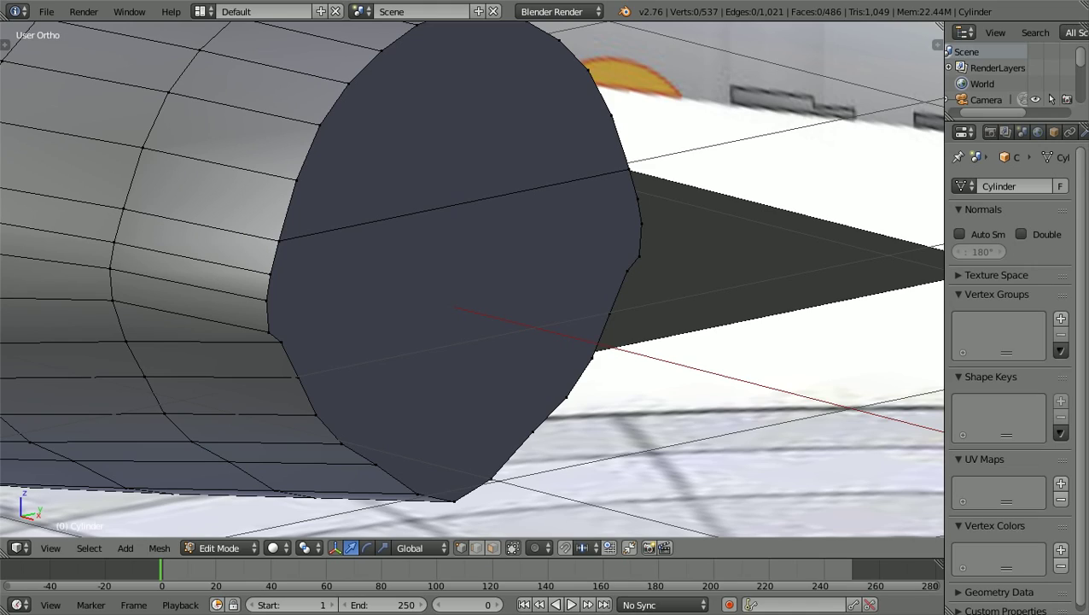
Select the lower rim vertices of the aft end cap, scale them by 1.0537 along global Y, and deselect them.
{"action": "key", "text": "b"}
{"action": "left_click_drag", "start_coordinate": [271, 367], "coordinate": [295, 331]}
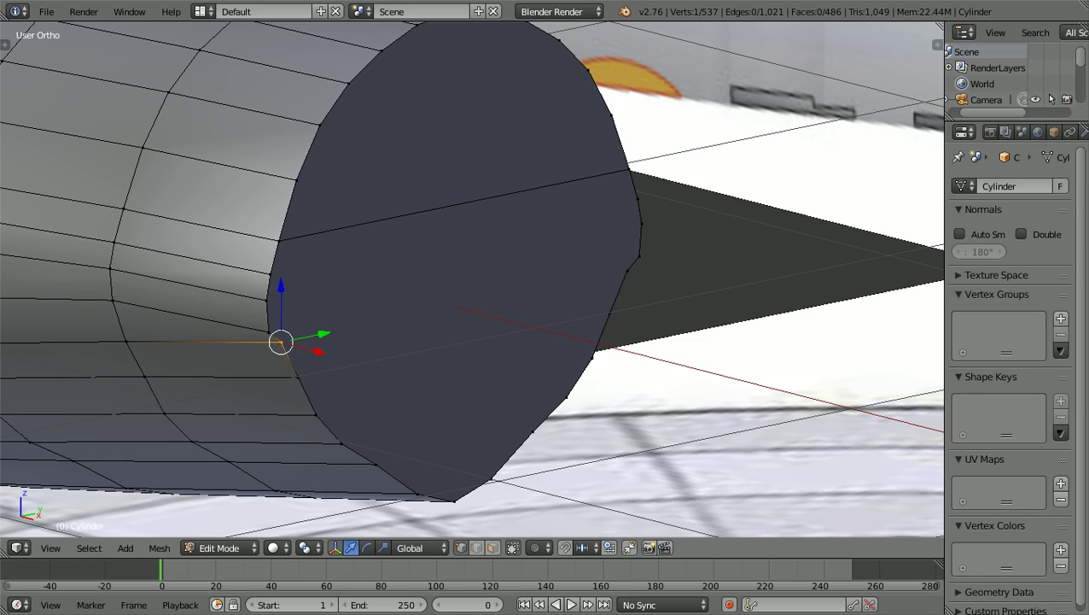
{"action": "key", "text": "b"}
{"action": "left_click_drag", "start_coordinate": [255, 476], "coordinate": [600, 377]}
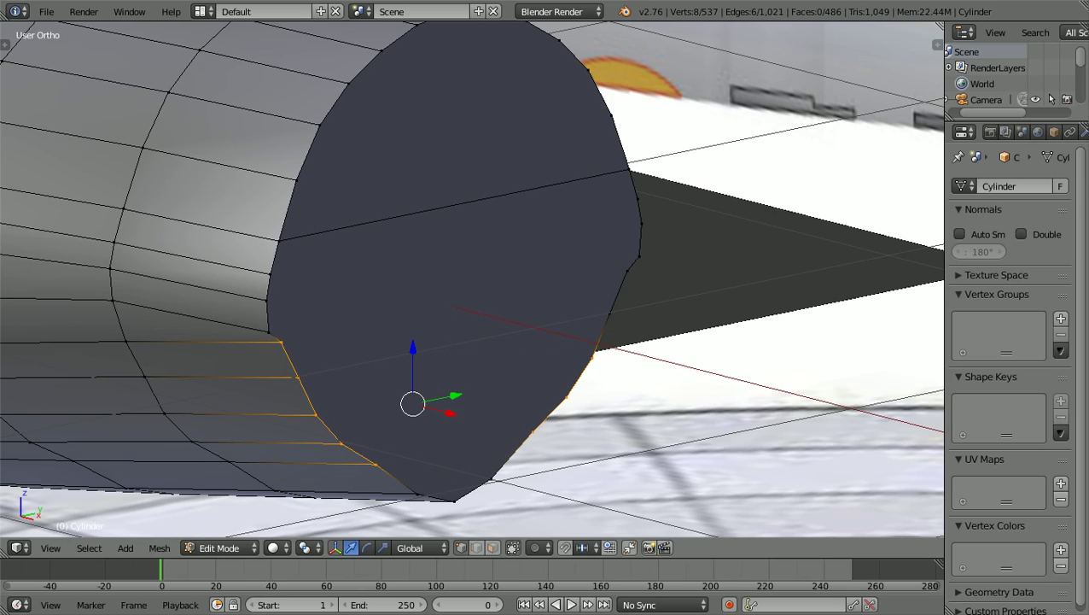
{"action": "key", "text": "b"}
{"action": "left_click_drag", "start_coordinate": [391, 501], "coordinate": [504, 468]}
{"action": "key", "text": "b"}
{"action": "left_click_drag", "start_coordinate": [581, 336], "coordinate": [643, 273]}
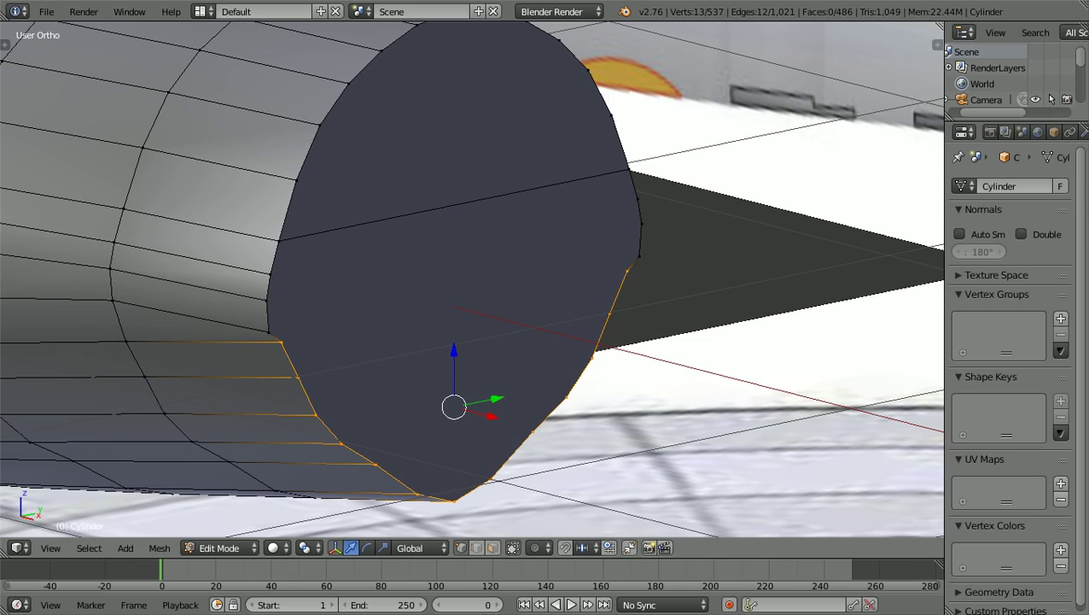
{"action": "key", "text": "s"}
{"action": "key", "text": "y"}
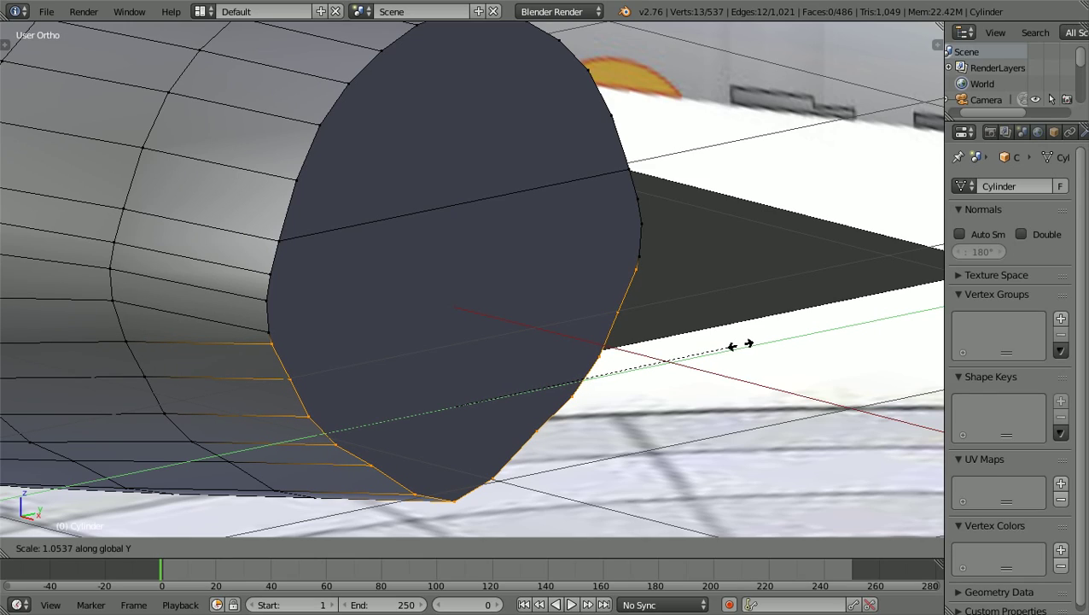
{"action": "left_click", "coordinate": [732, 344]}
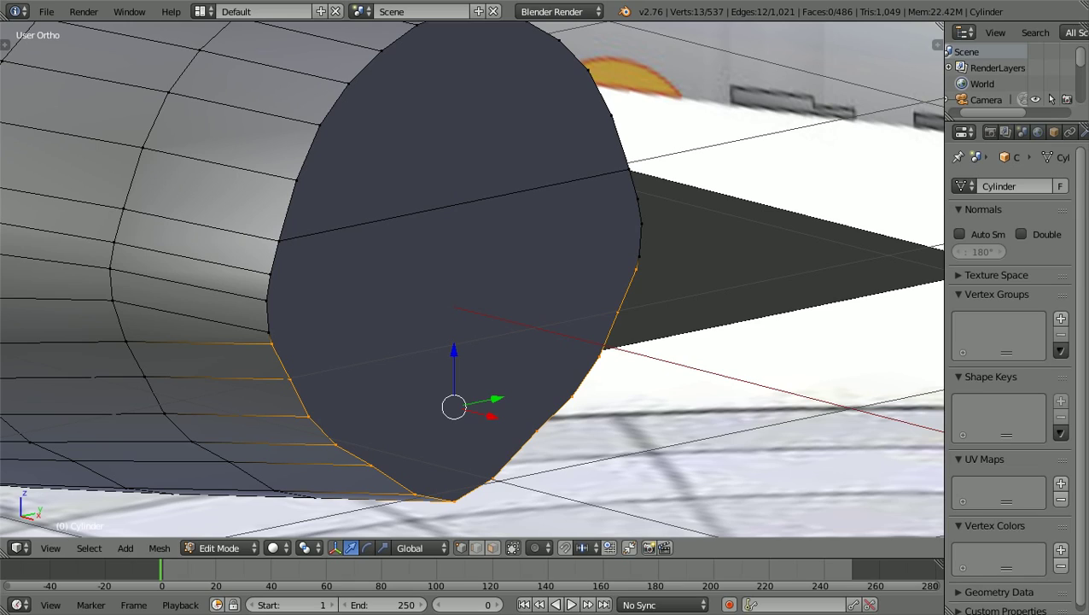
{"action": "key", "text": "a"}
Examine the aft hull's lower profile against the side-view reference in front view, up close and from farther out.
{"action": "scroll", "coordinate": [472, 279], "scroll_direction": "down", "scroll_amount": 1}
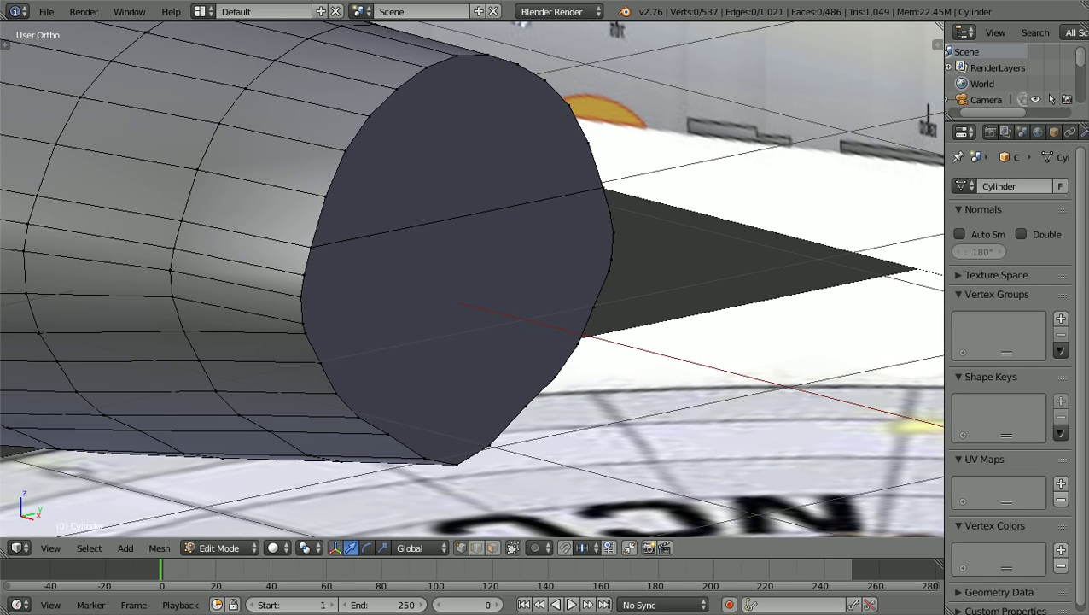
{"action": "key", "text": "KP_1"}
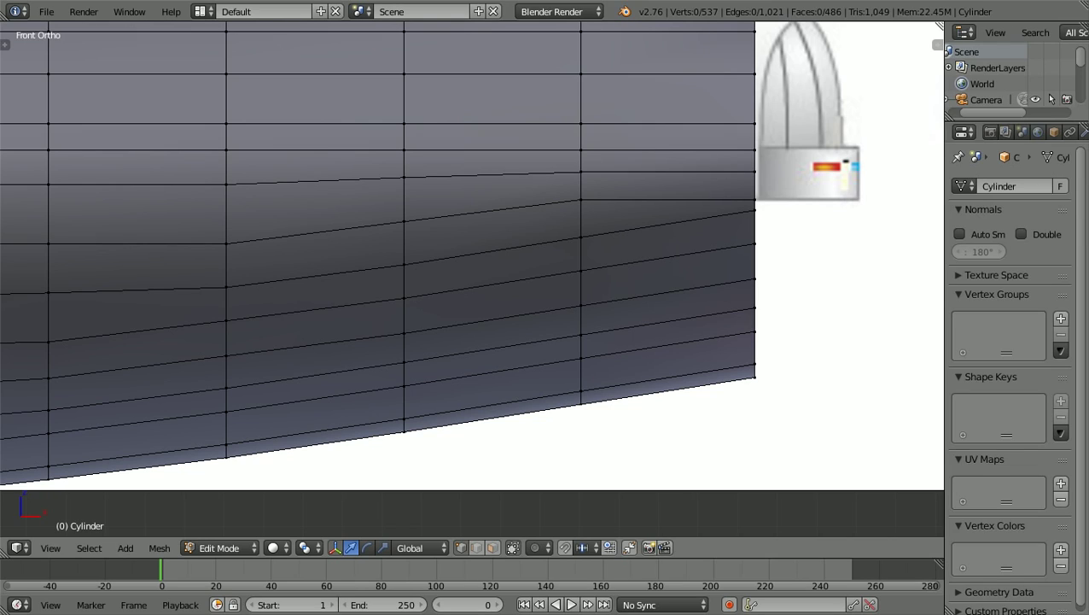
{"action": "scroll", "coordinate": [472, 278], "scroll_direction": "down", "scroll_amount": 1}
{"action": "scroll", "coordinate": [472, 278], "scroll_direction": "up", "scroll_amount": 3, "text": "shift"}
{"action": "scroll", "coordinate": [472, 278], "scroll_direction": "up", "scroll_amount": 1}
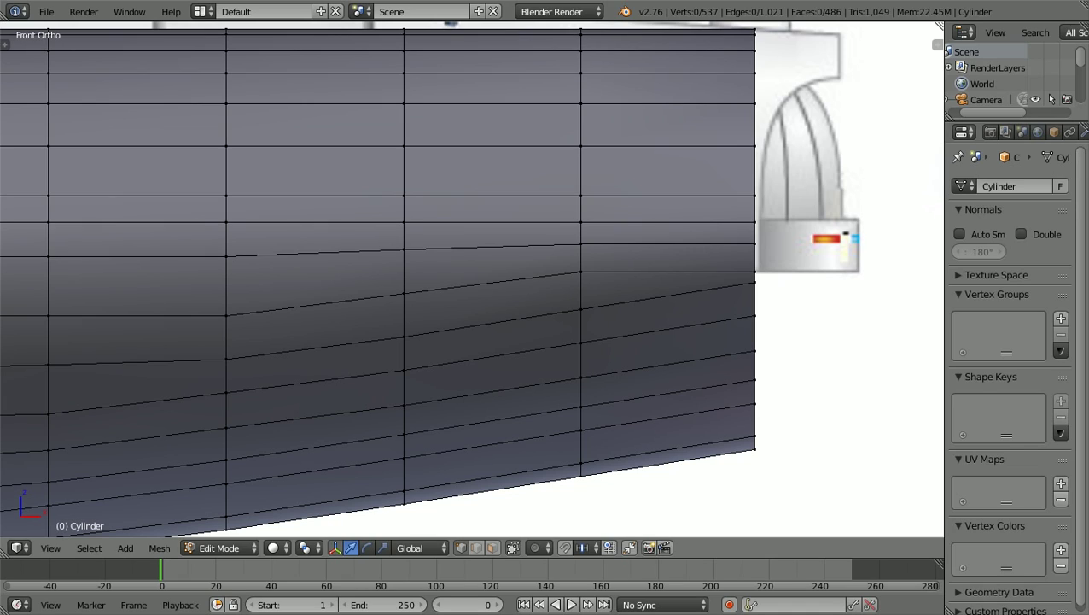
{"action": "key", "text": "KP_Subtract"}
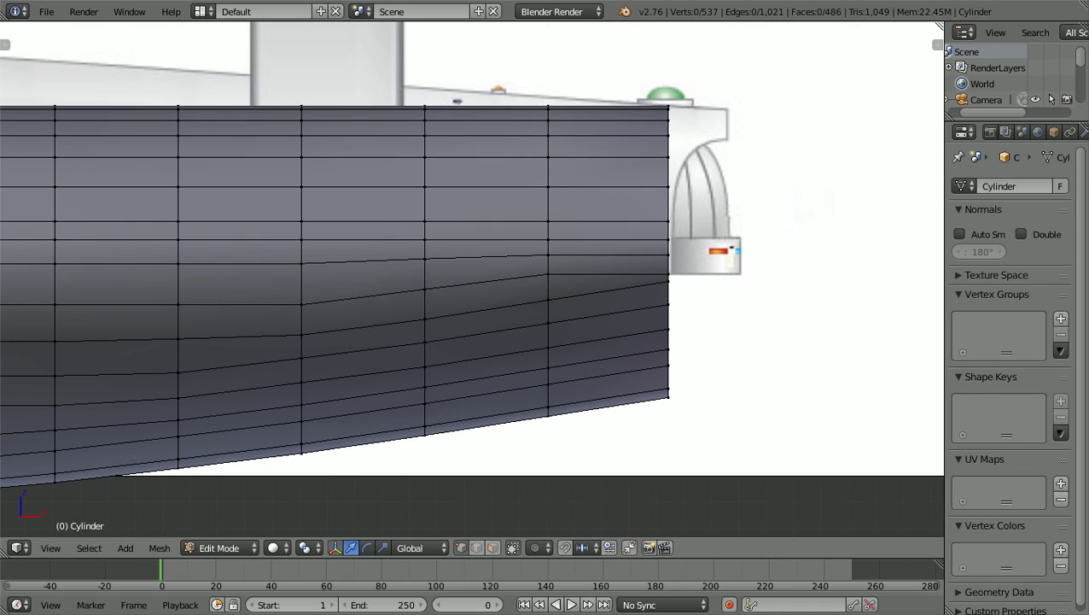
{"action": "key", "text": "KP_Add"}
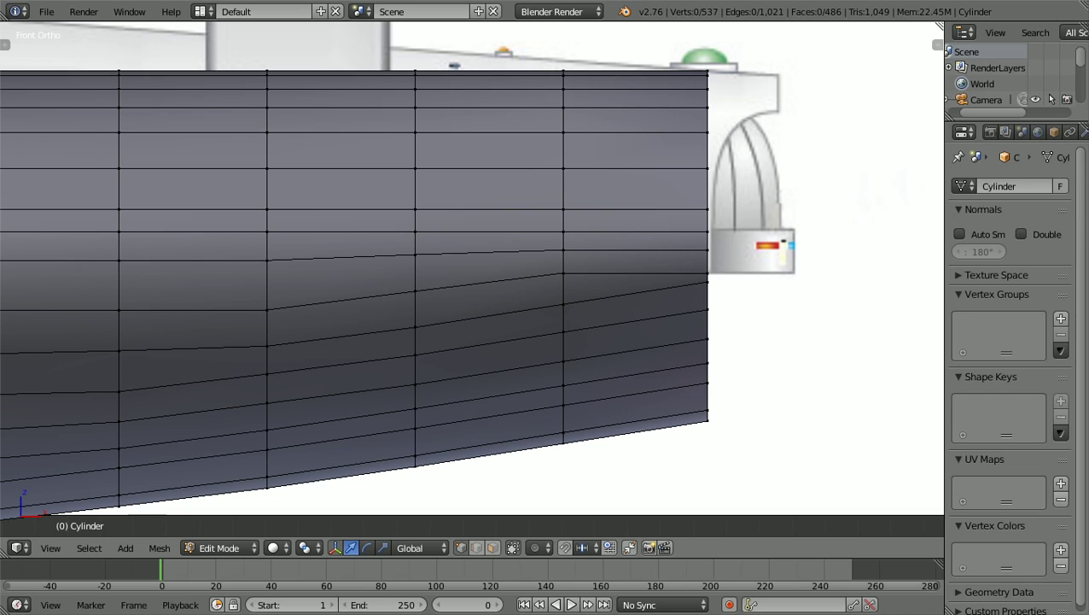
{"action": "key", "text": "KP_Add"}
{"action": "key", "text": "KP_Add"}
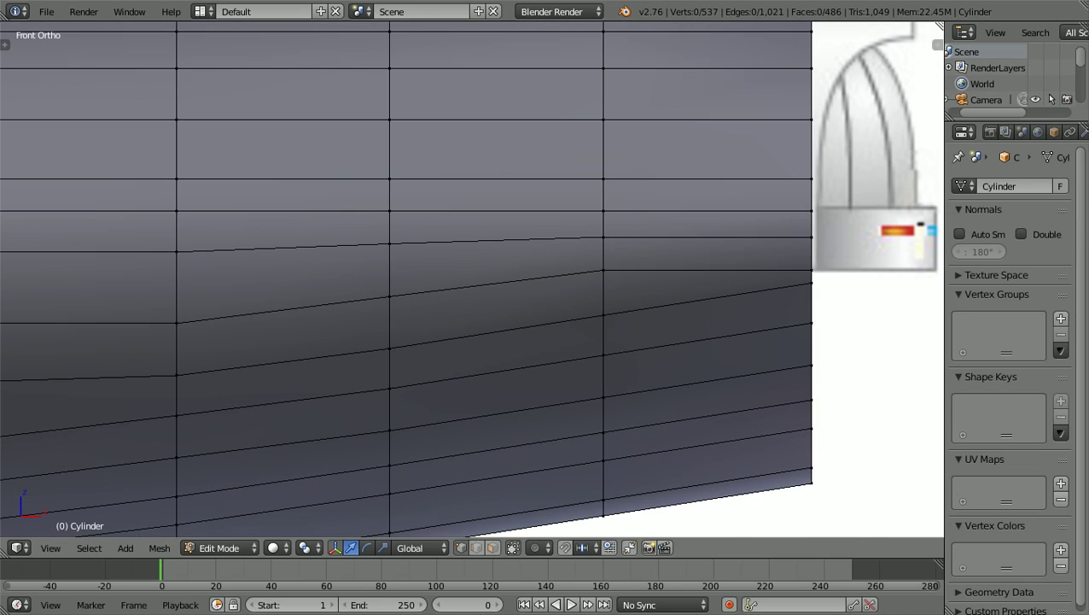
{"action": "key", "text": "ctrl+KP_6"}
{"action": "key", "text": "ctrl+KP_6"}
{"action": "key", "text": "ctrl+KP_6"}
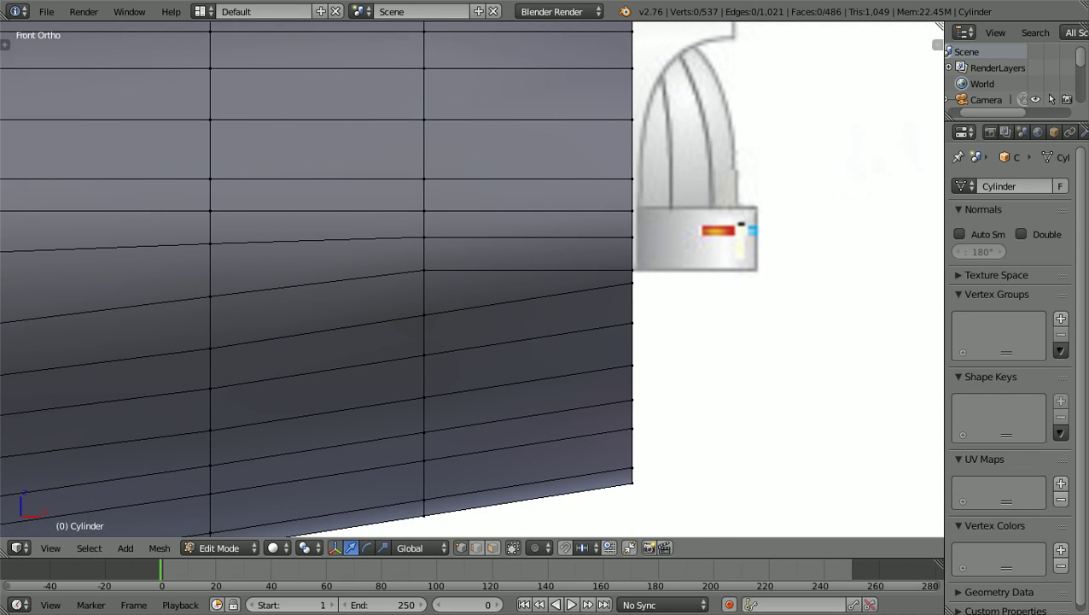
{"action": "key", "text": "KP_Add"}
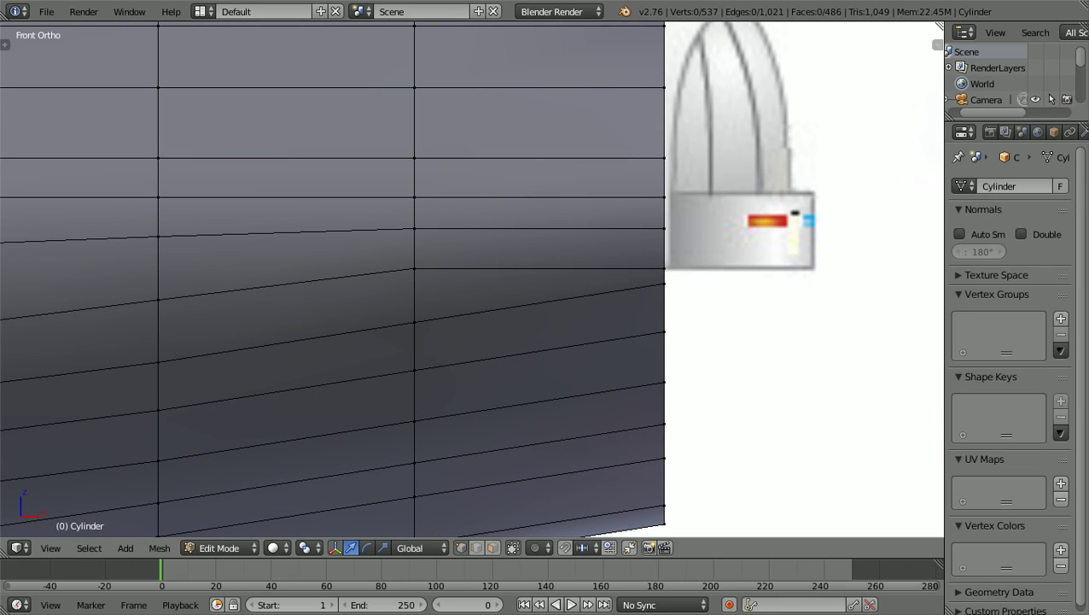
{"action": "key", "text": "KP_Subtract"}
{"action": "key", "text": "KP_Subtract"}
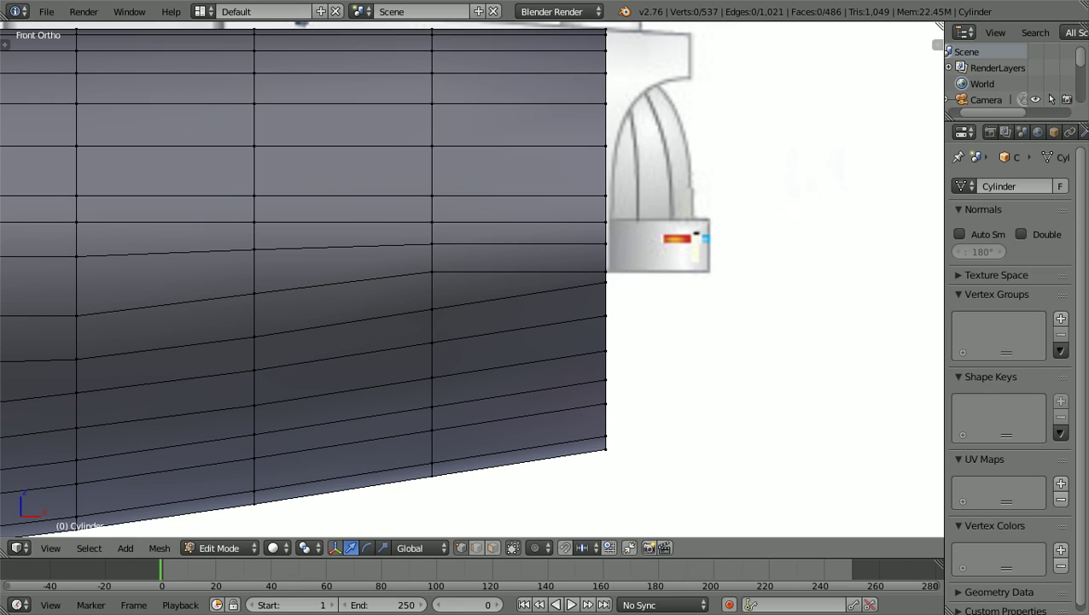
{"action": "scroll", "coordinate": [472, 278], "scroll_direction": "down", "scroll_amount": 7}
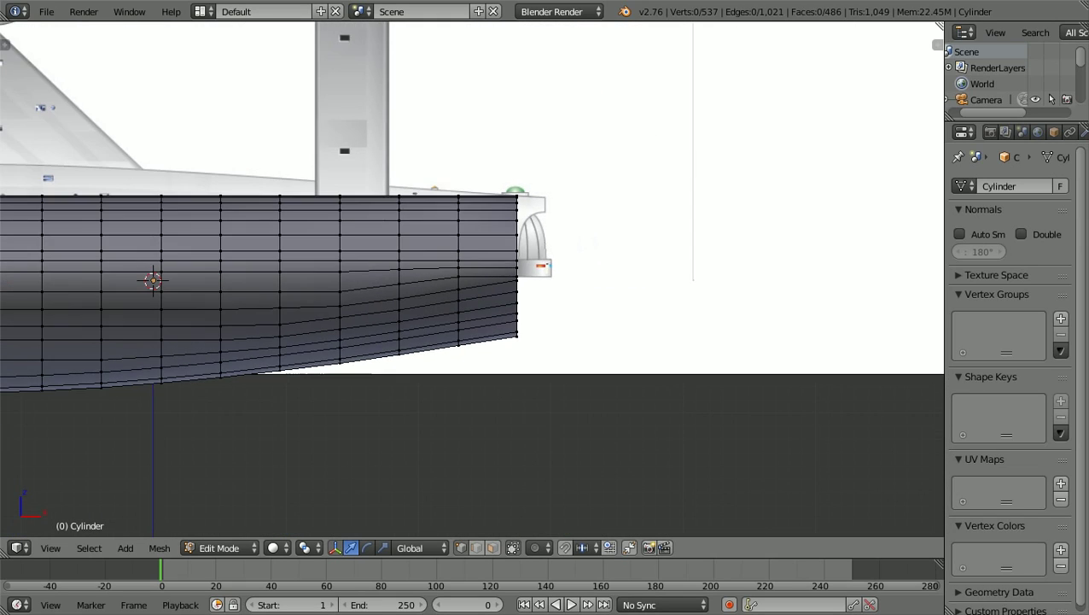
Examine the hull's outline from the top view and compare it with the NCC-1974 reference drawings.
{"action": "key", "text": "KP_7"}
{"action": "key", "text": "KP_7"}
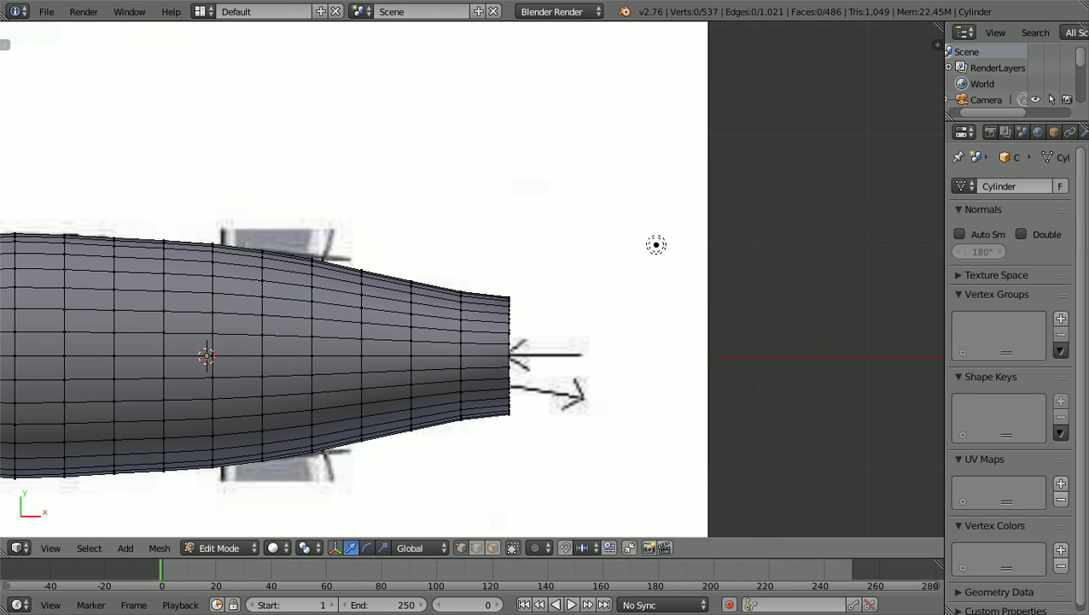
{"action": "scroll", "coordinate": [615, 252], "scroll_direction": "down", "scroll_amount": 3}
{"action": "scroll", "coordinate": [472, 278], "scroll_direction": "down", "scroll_amount": 11, "text": "ctrl"}
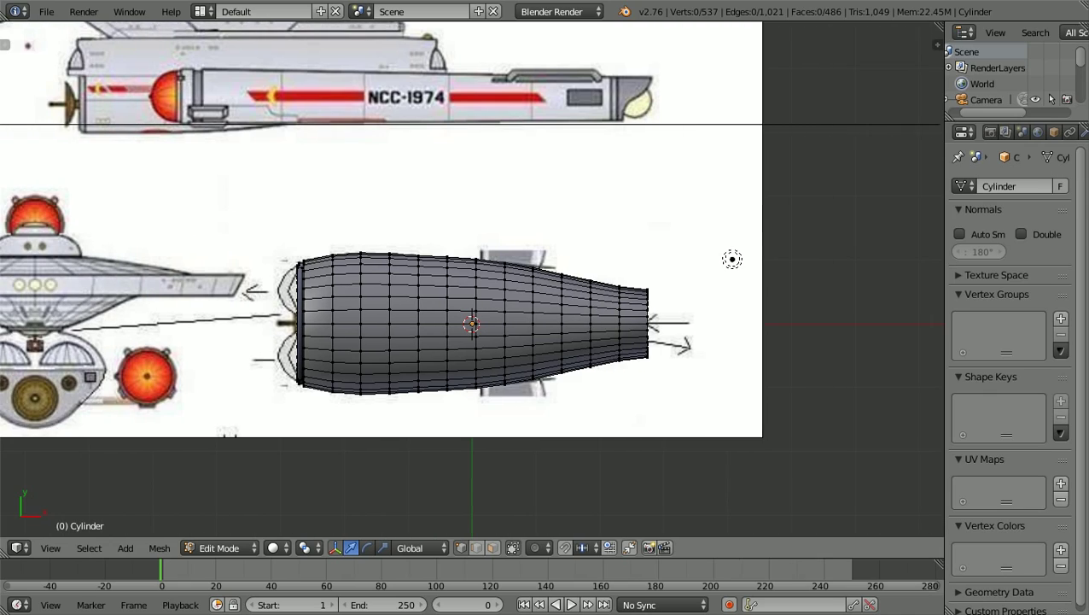
{"action": "middle_click_drag", "start_coordinate": [751, 256], "coordinate": [1007, 297], "text": "shift"}
{"action": "scroll", "coordinate": [472, 278], "scroll_direction": "down", "scroll_amount": 4, "text": "ctrl"}
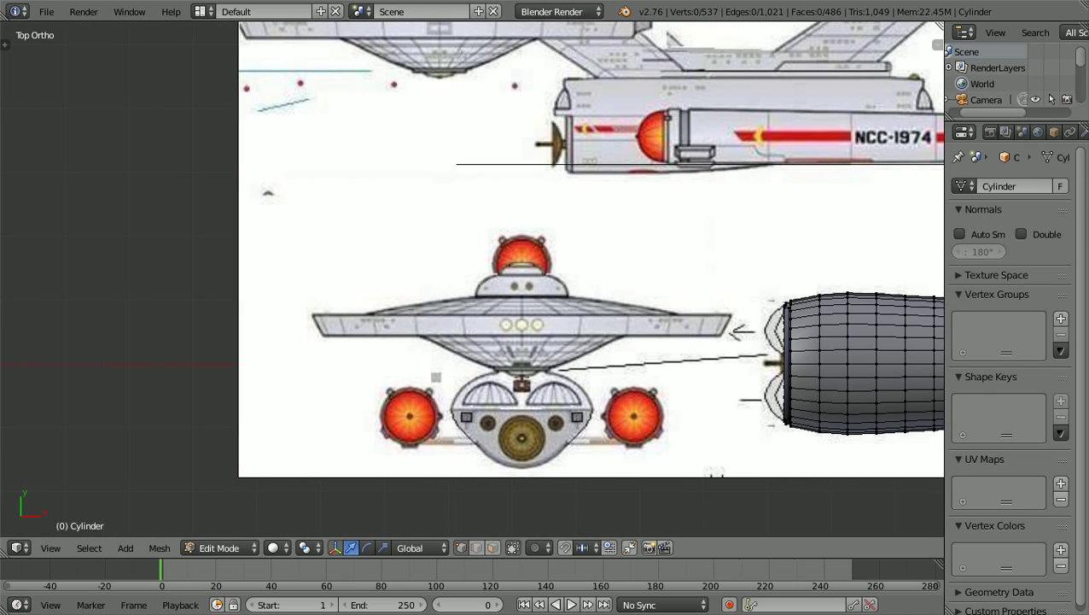
{"action": "scroll", "coordinate": [472, 278], "scroll_direction": "up", "scroll_amount": 3}
{"action": "scroll", "coordinate": [472, 278], "scroll_direction": "up", "scroll_amount": 7, "text": "shift"}
{"action": "scroll", "coordinate": [472, 278], "scroll_direction": "up", "scroll_amount": 3, "text": "shift"}
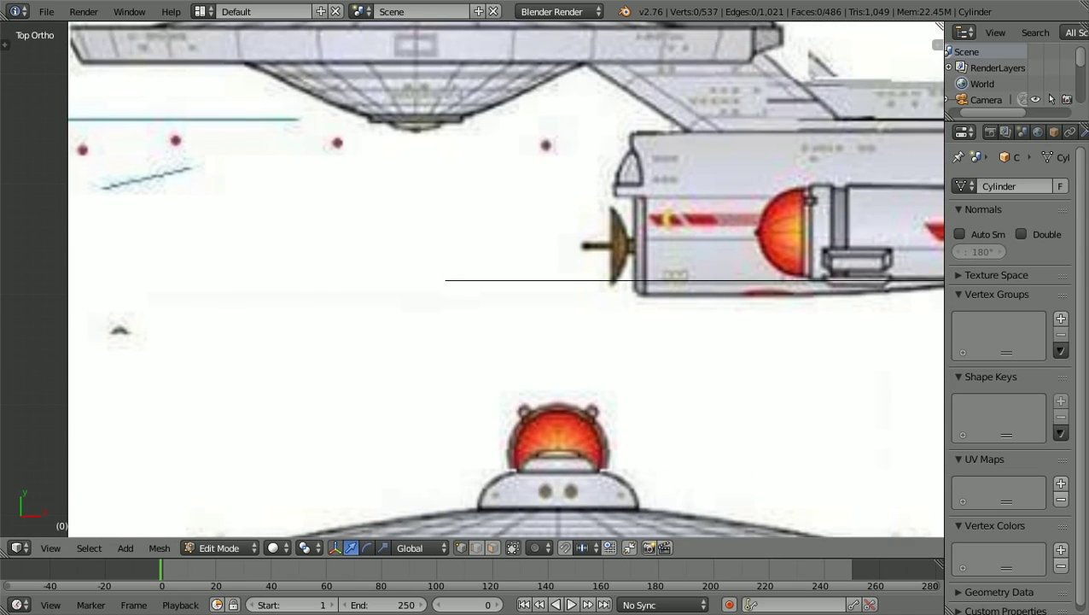
{"action": "scroll", "coordinate": [472, 278], "scroll_direction": "up", "scroll_amount": 1}
{"action": "scroll", "coordinate": [472, 279], "scroll_direction": "up", "scroll_amount": 7, "text": "ctrl"}
{"action": "scroll", "coordinate": [472, 278], "scroll_direction": "up", "scroll_amount": 3}
{"action": "scroll", "coordinate": [472, 278], "scroll_direction": "down", "scroll_amount": 8}
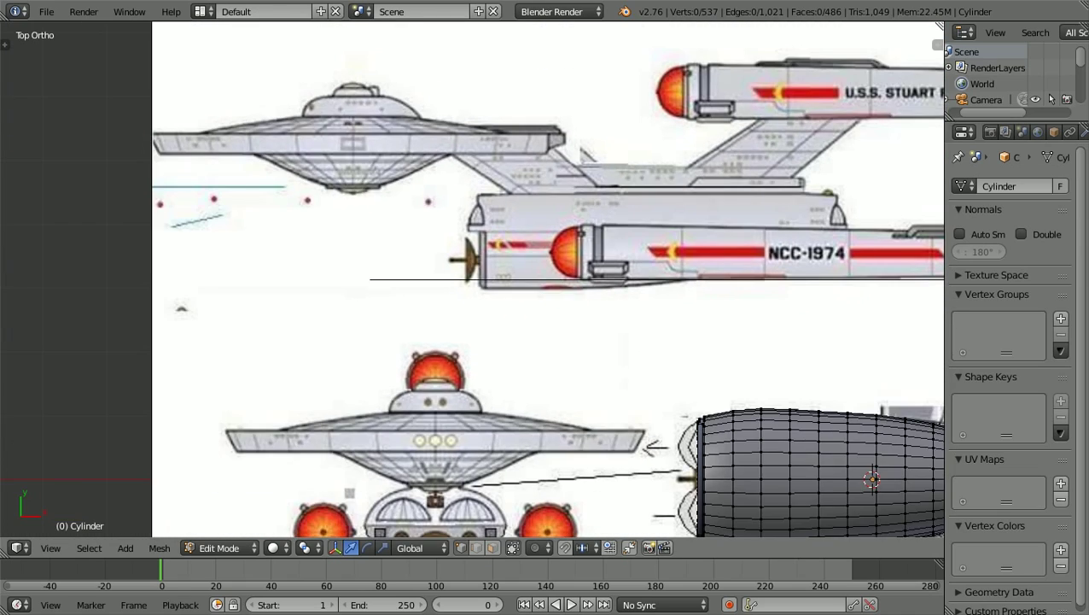
{"action": "scroll", "coordinate": [472, 278], "scroll_direction": "up", "scroll_amount": 10, "text": "ctrl"}
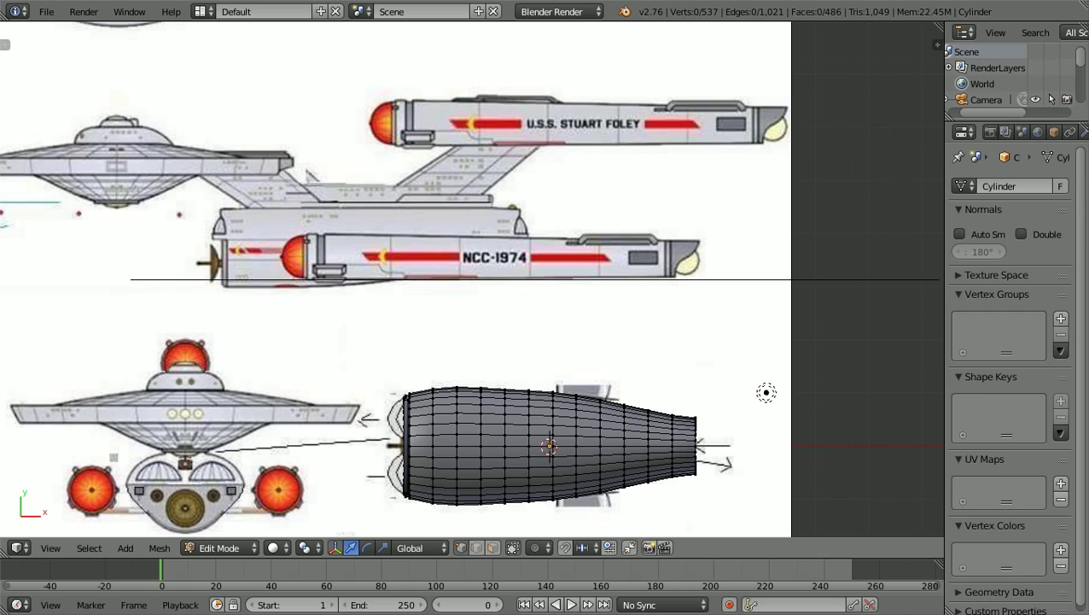
Inspect the rising underside and aft edge of the hull once more in front view.
{"action": "key", "text": "KP_1"}
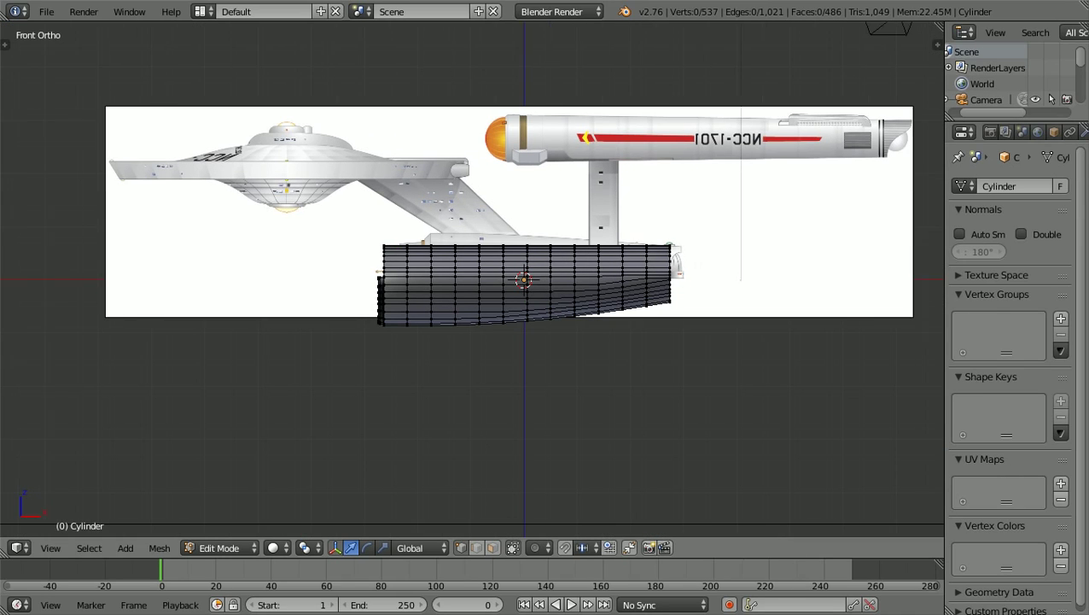
{"action": "scroll", "coordinate": [472, 278], "scroll_direction": "up", "scroll_amount": 6}
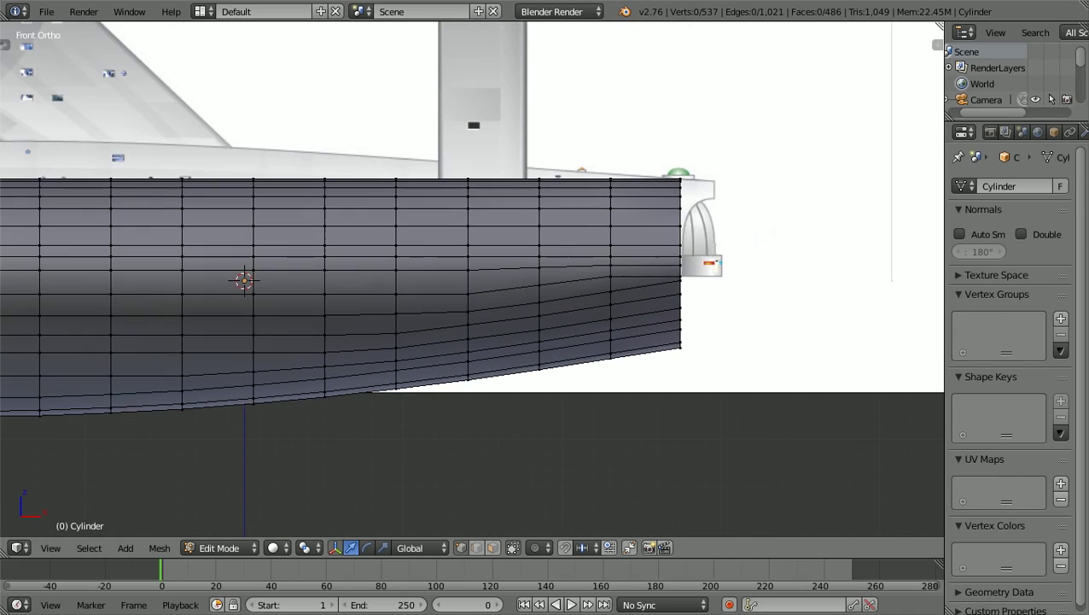
{"action": "scroll", "coordinate": [472, 278], "scroll_direction": "up", "scroll_amount": 4, "text": "ctrl"}
{"action": "scroll", "coordinate": [472, 279], "scroll_direction": "up", "scroll_amount": 1}
{"action": "scroll", "coordinate": [472, 277], "scroll_direction": "up", "scroll_amount": 2}
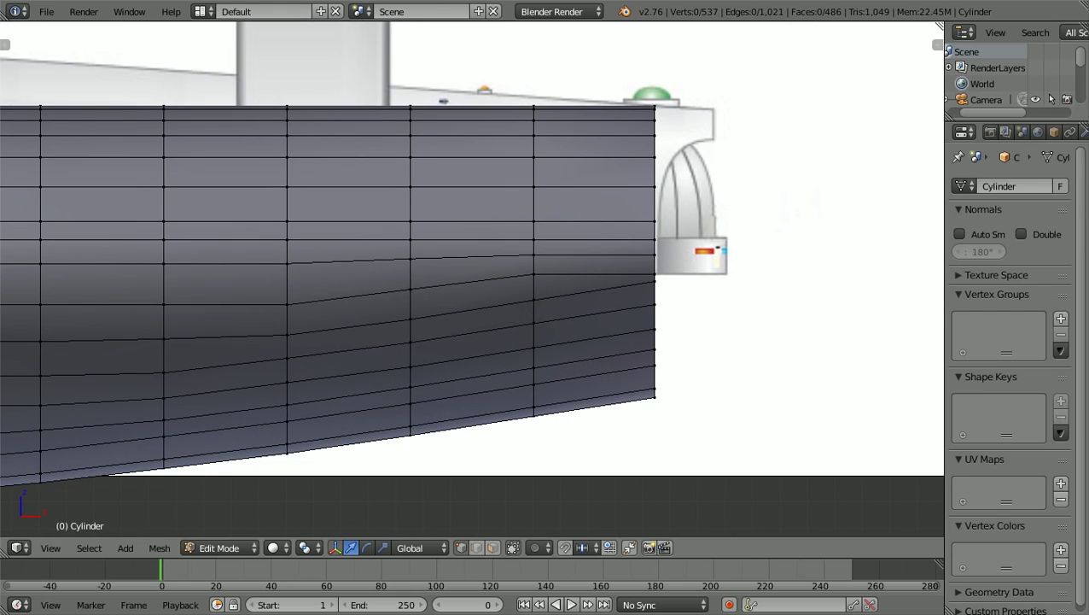
{"action": "scroll", "coordinate": [472, 277], "scroll_direction": "down", "scroll_amount": 1}
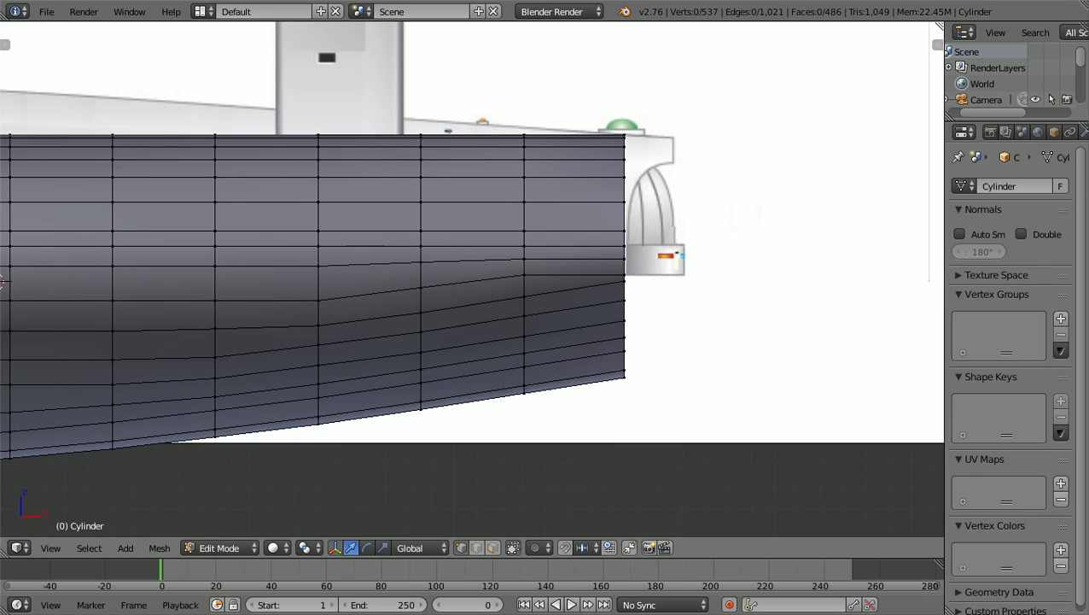
{"action": "scroll", "coordinate": [472, 279], "scroll_direction": "down", "scroll_amount": 1}
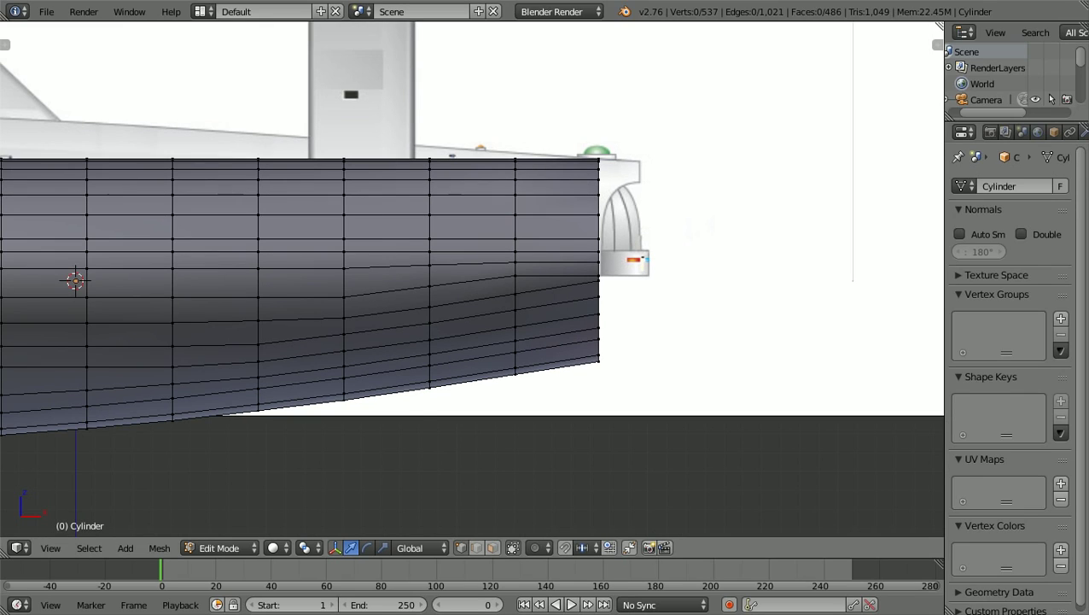
{"action": "scroll", "coordinate": [472, 279], "scroll_direction": "up", "scroll_amount": 1}
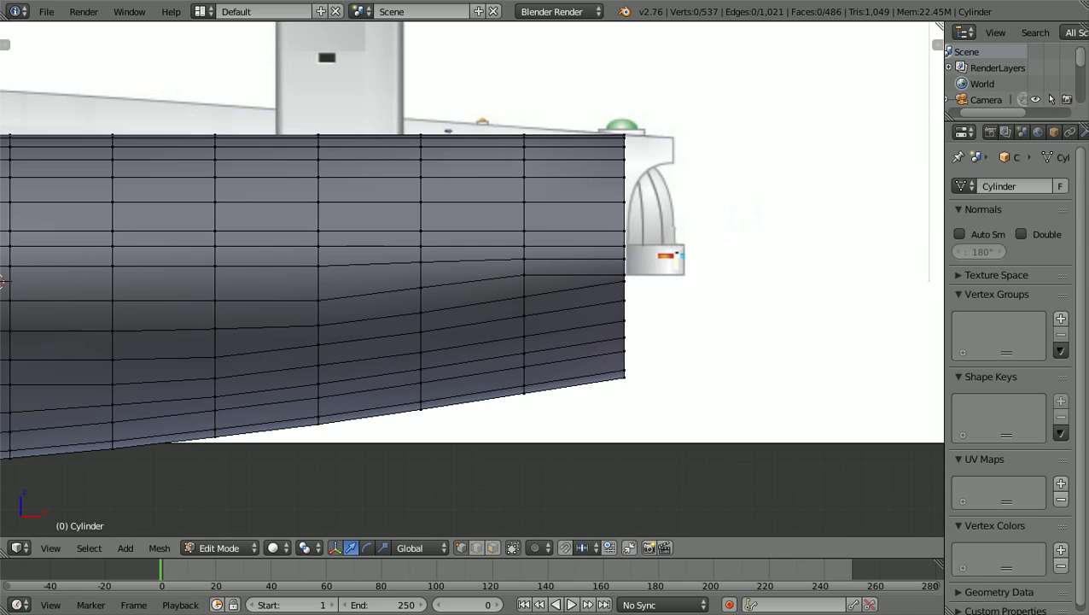
{"action": "scroll", "coordinate": [472, 279], "scroll_direction": "down", "scroll_amount": 1}
Save the model with Save As over the existing file NCC-1974USS-STUART-FOLEY3a.blend.
{"action": "middle_click_drag", "start_coordinate": [472, 279], "coordinate": [430, 285]}
{"action": "scroll", "coordinate": [472, 279], "scroll_direction": "down", "scroll_amount": 5}
{"action": "middle_click_drag", "start_coordinate": [491, 308], "coordinate": [659, 280]}
{"action": "middle_click_drag", "start_coordinate": [472, 279], "coordinate": [574, 340]}
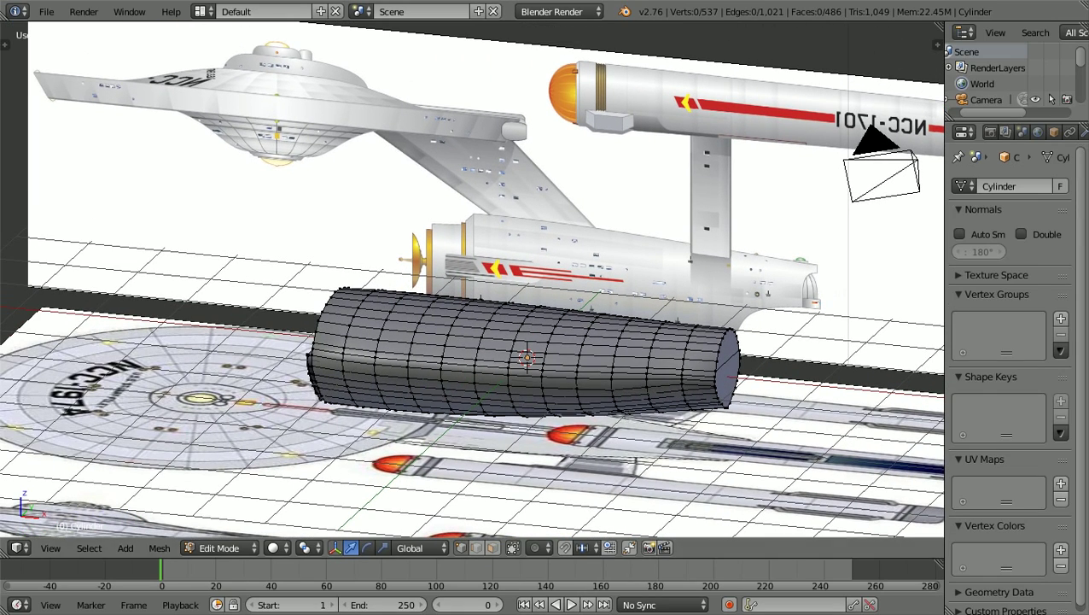
{"action": "left_click", "coordinate": [47, 11]}
{"action": "left_click", "coordinate": [75, 150]}
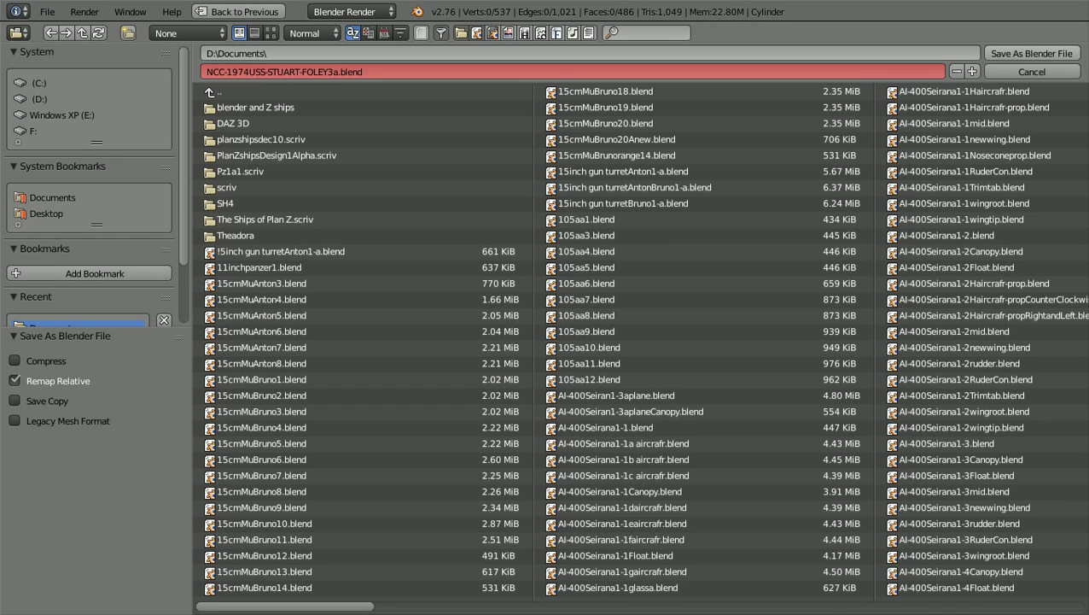
{"action": "left_click", "coordinate": [1028, 53]}
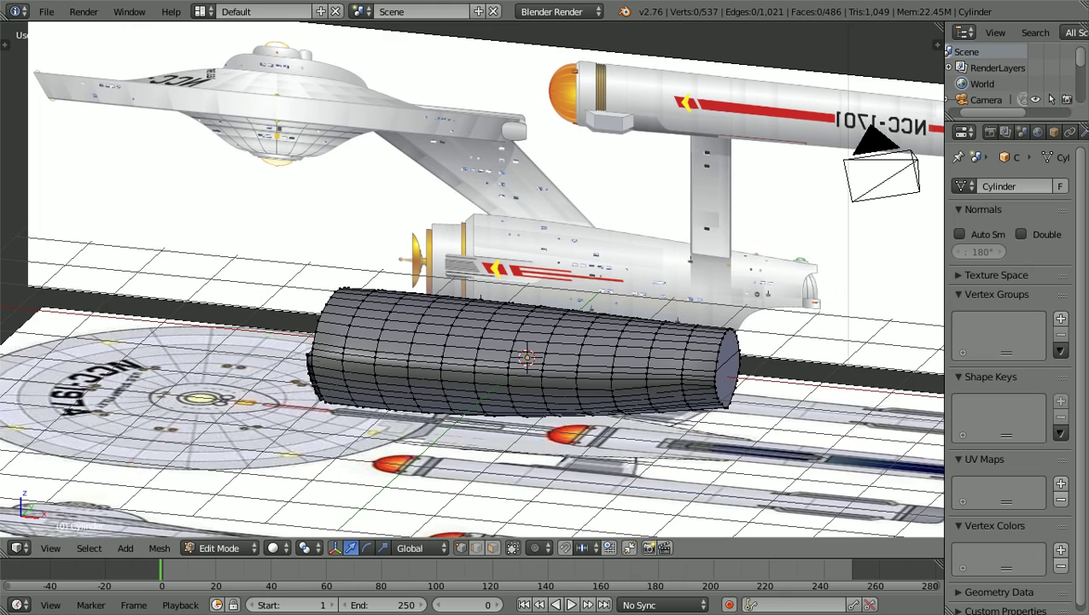
Switch the hull cylinder from Edit Mode to Object Mode.
{"action": "scroll", "coordinate": [472, 278], "scroll_direction": "down", "scroll_amount": 1}
{"action": "middle_click_drag", "start_coordinate": [472, 278], "coordinate": [539, 307]}
{"action": "left_click", "coordinate": [227, 548]}
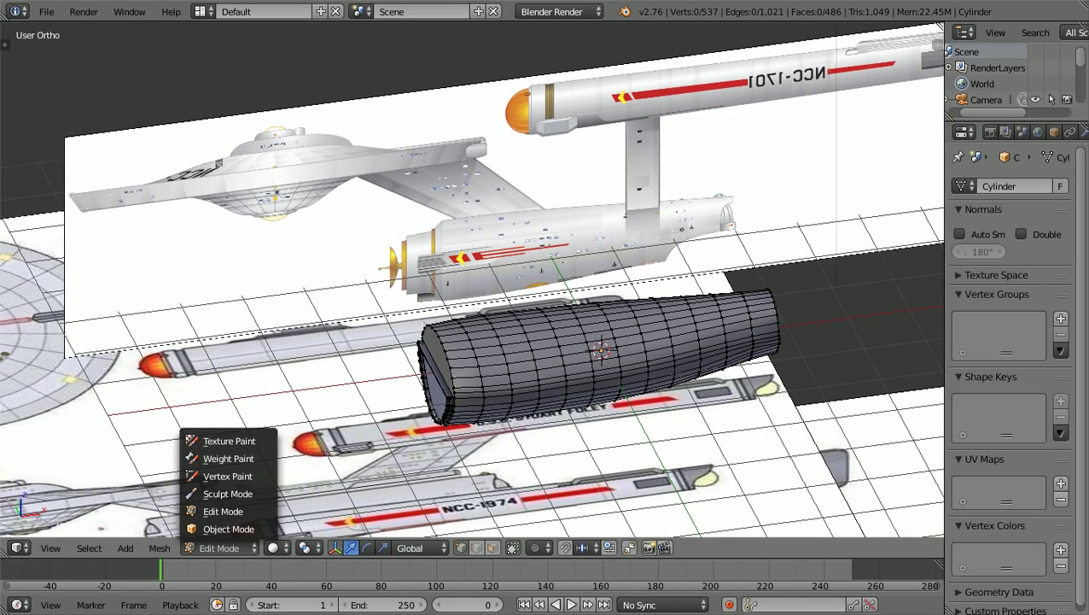
{"action": "left_click", "coordinate": [229, 528]}
Examine the smooth-shaded hull against the reference images in top, front and angled views.
{"action": "middle_click_drag", "start_coordinate": [478, 359], "coordinate": [625, 345]}
{"action": "key", "text": "KP_7"}
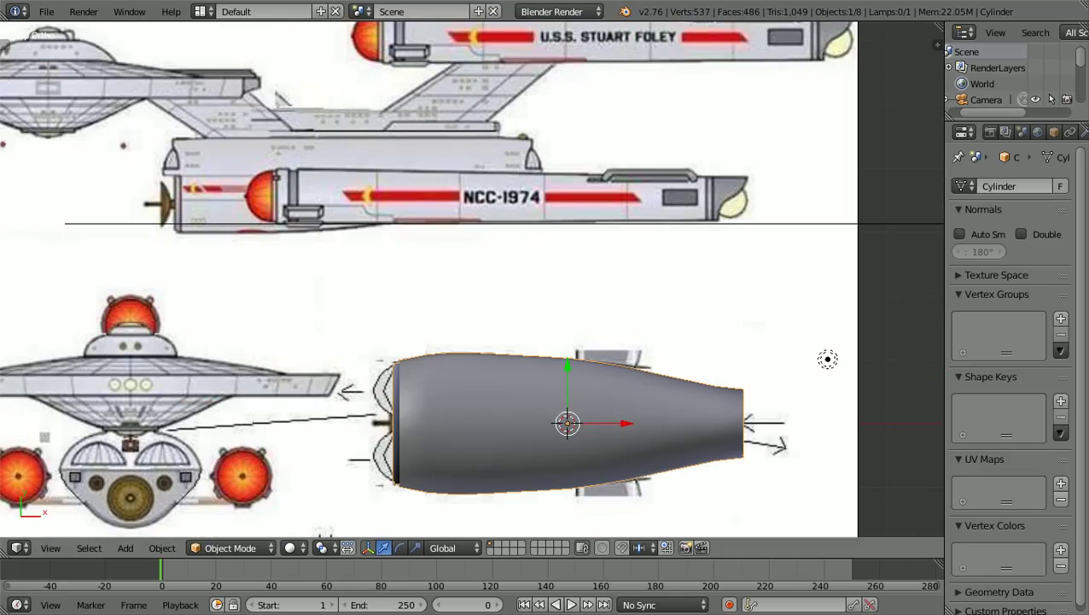
{"action": "key", "text": "KP_1"}
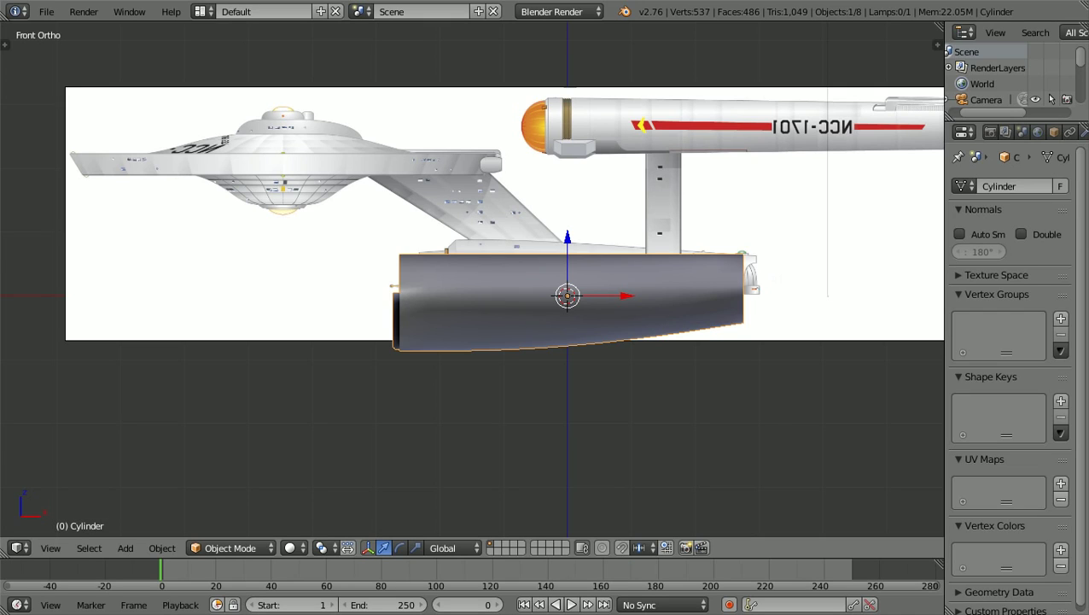
{"action": "scroll", "coordinate": [472, 279], "scroll_direction": "down", "scroll_amount": 1}
{"action": "middle_click_drag", "start_coordinate": [472, 278], "coordinate": [428, 294]}
{"action": "scroll", "coordinate": [472, 278], "scroll_direction": "up", "scroll_amount": 2}
{"action": "key", "text": "KP_Add"}
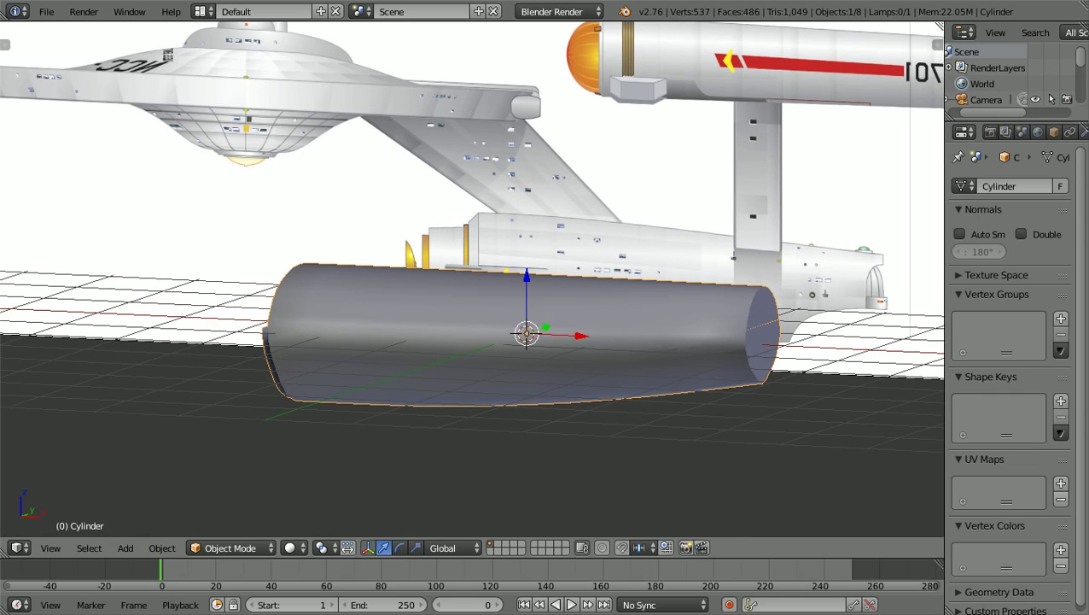
{"action": "key", "text": "KP_Subtract"}
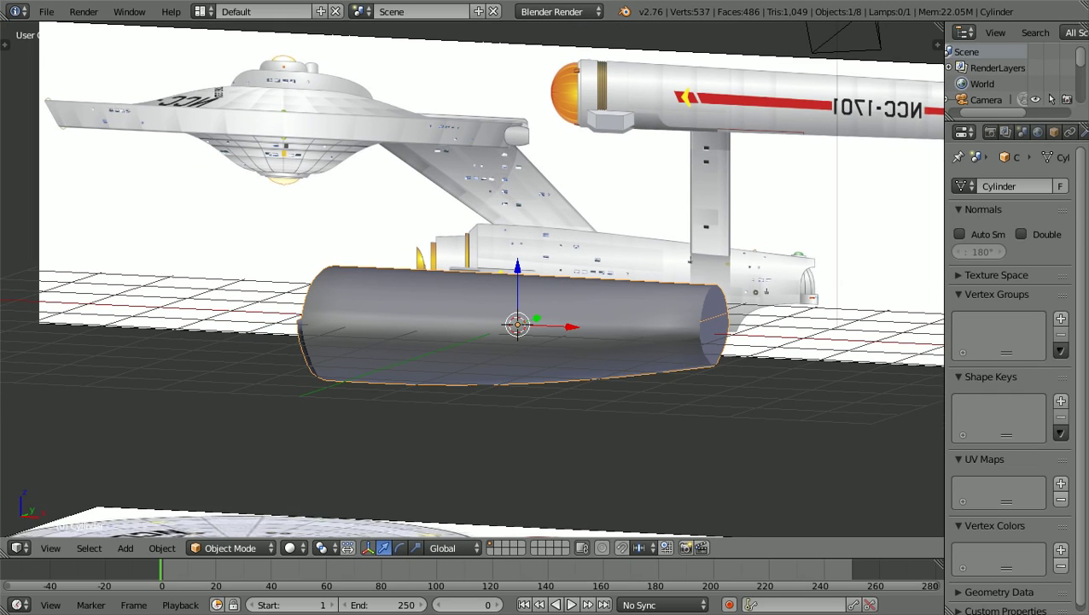
{"action": "key", "text": "KP_Subtract"}
{"action": "key", "text": "KP_Subtract"}
{"action": "key", "text": "KP_1"}
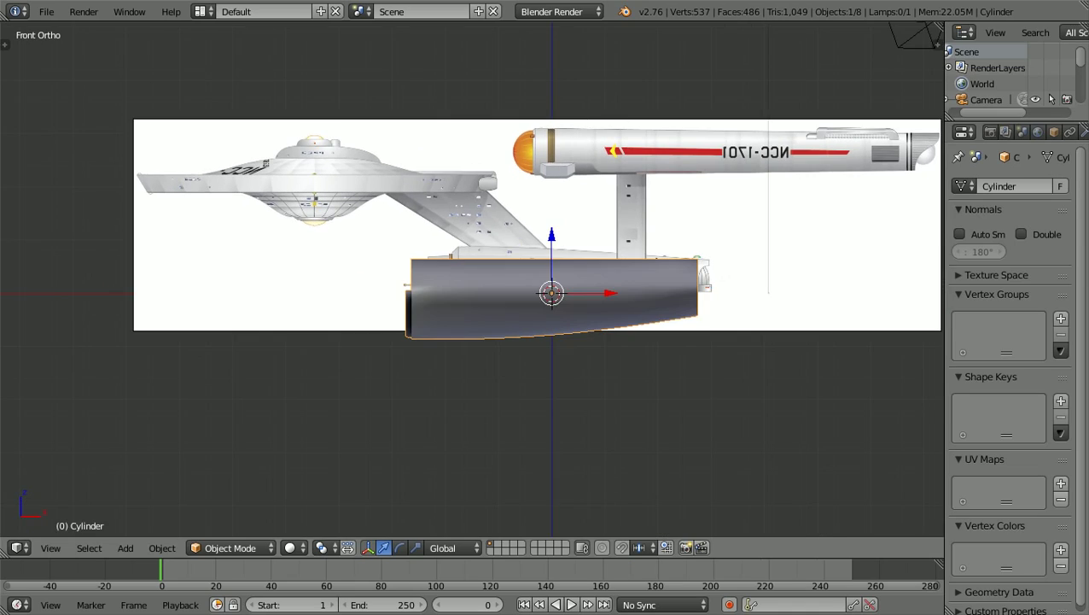
{"action": "key", "text": "KP_Add"}
{"action": "key", "text": "KP_Add"}
{"action": "key", "text": "KP_Add"}
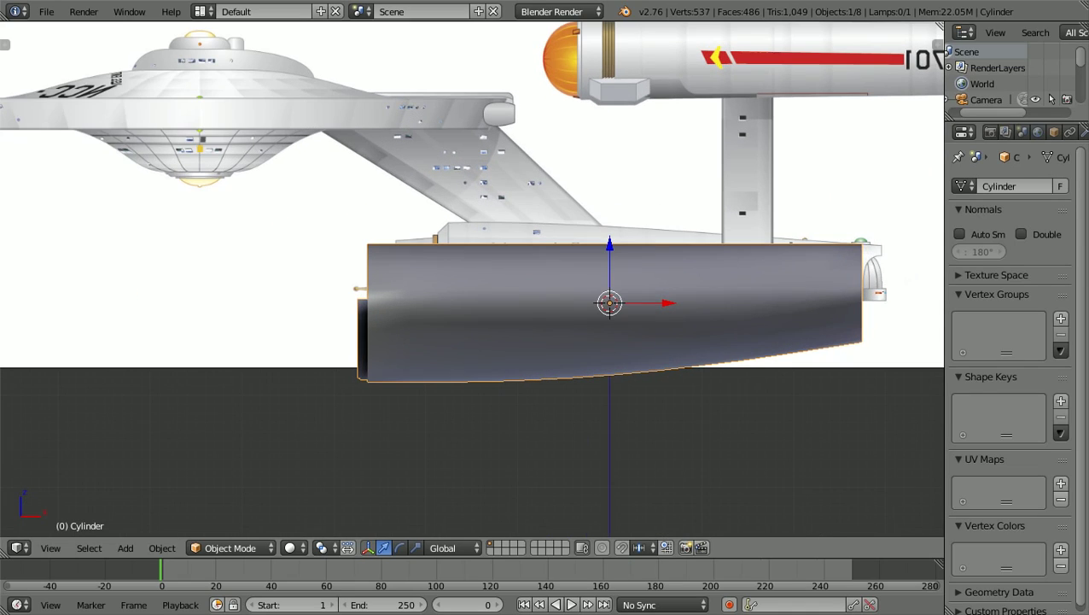
{"action": "key", "text": "KP_Subtract"}
{"action": "key", "text": "KP_Subtract"}
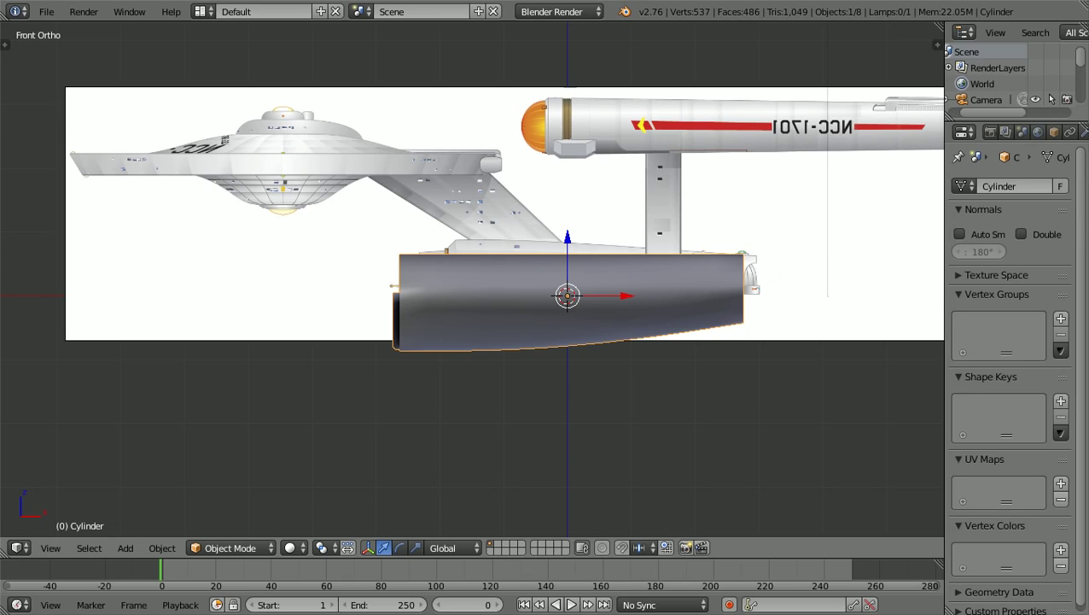
{"action": "key", "text": "KP_Subtract"}
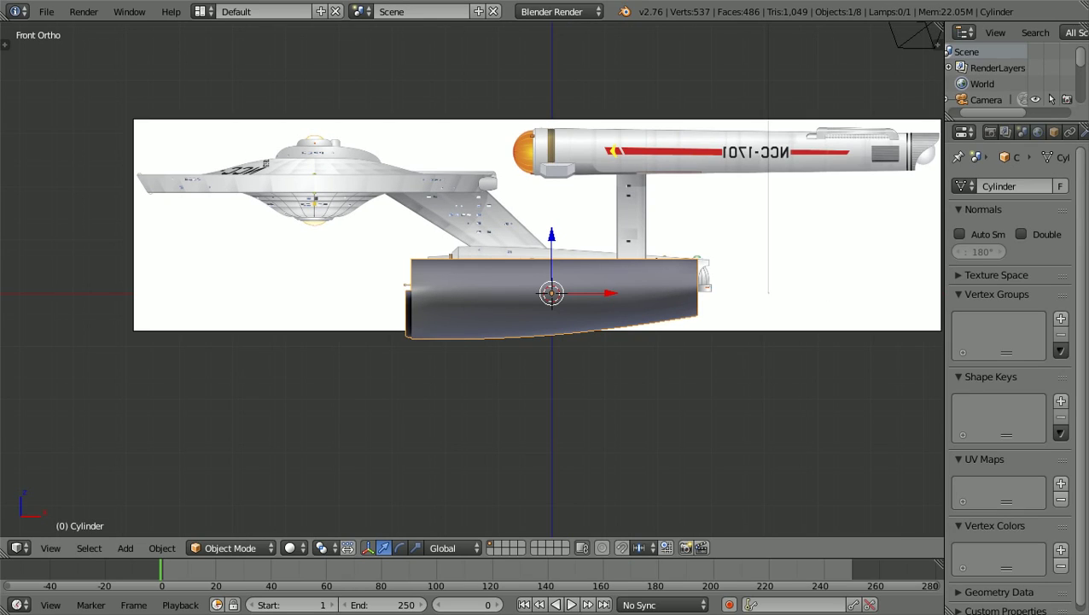